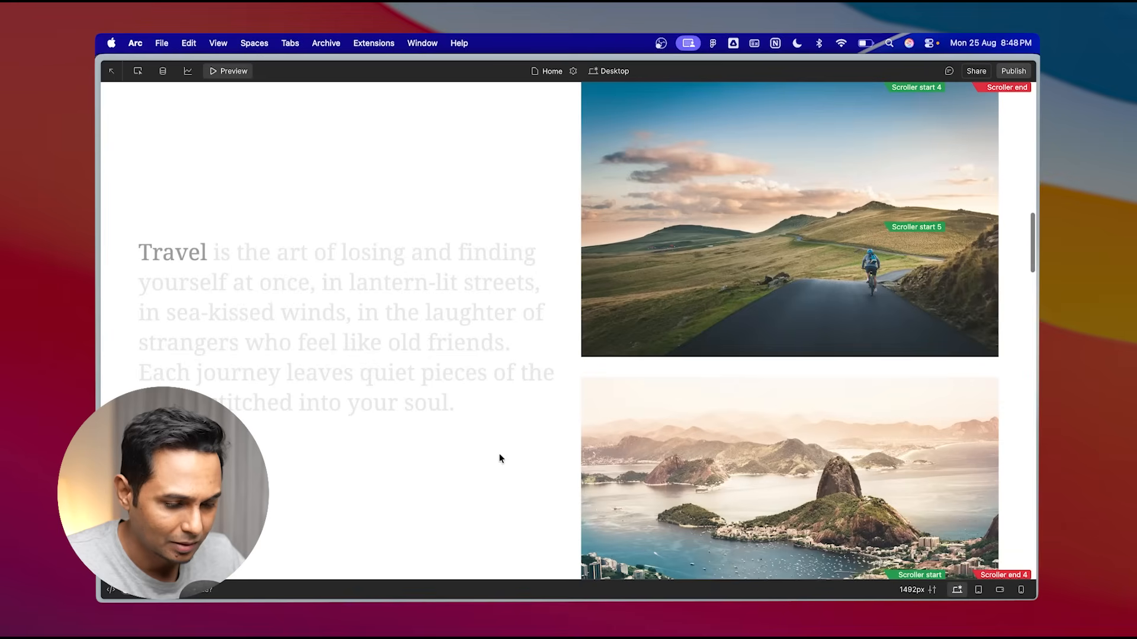
# - Scroll through the travel page in the canvas to review its scroll-driven text and image animations
pyautogui.scroll(-2, 329, 307)
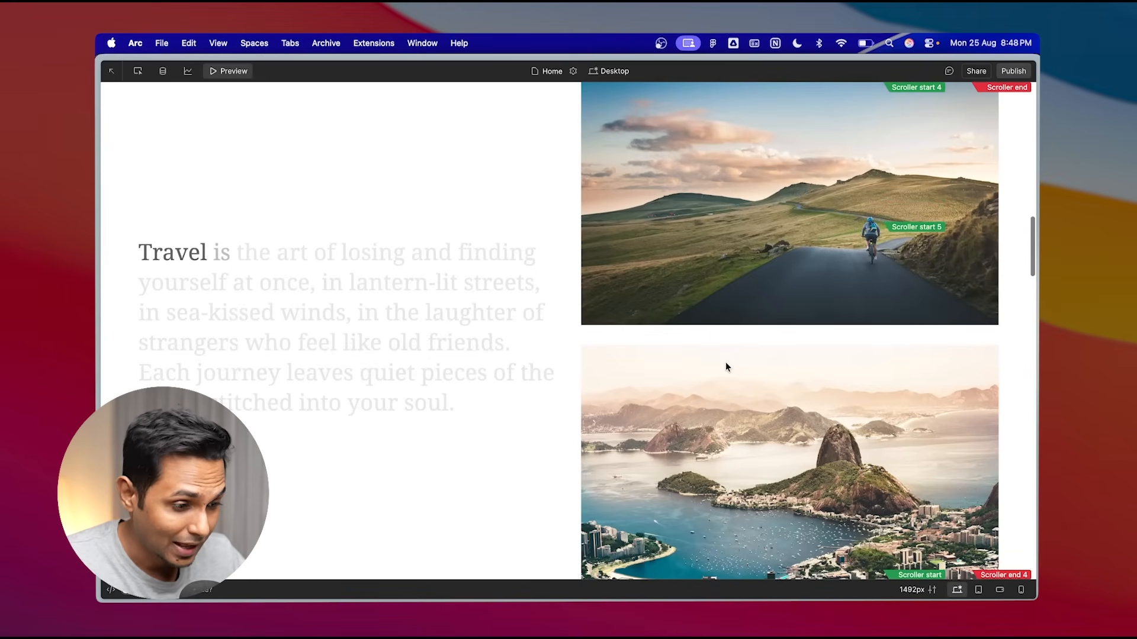
pyautogui.scroll(-5, 726, 362)
pyautogui.scroll(-8, 726, 361)
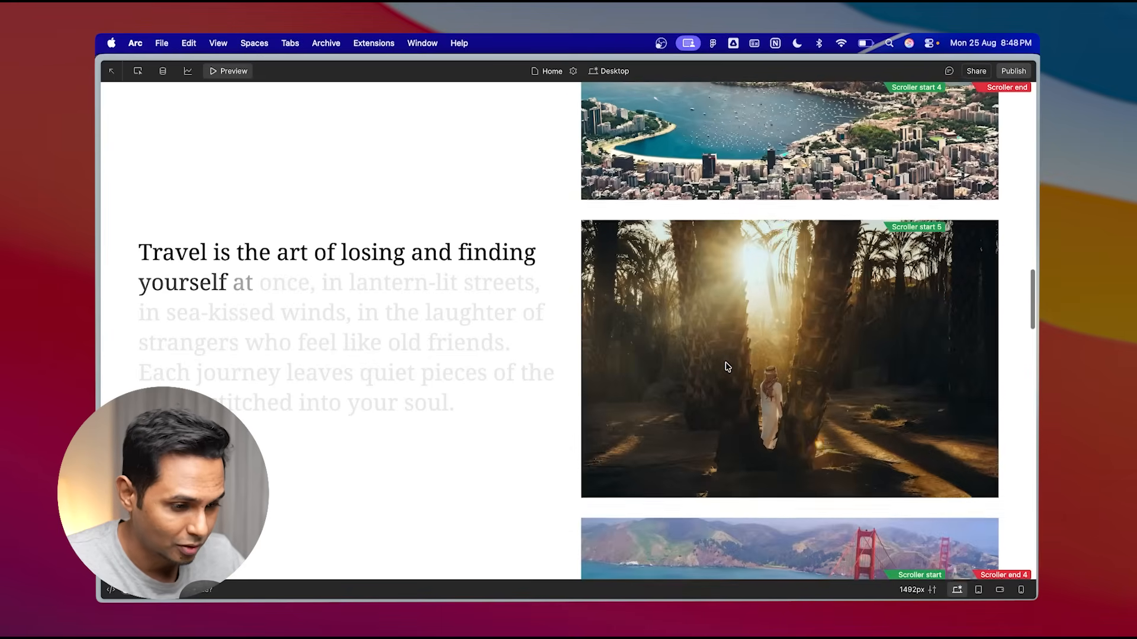
pyautogui.scroll(-8, 725, 361)
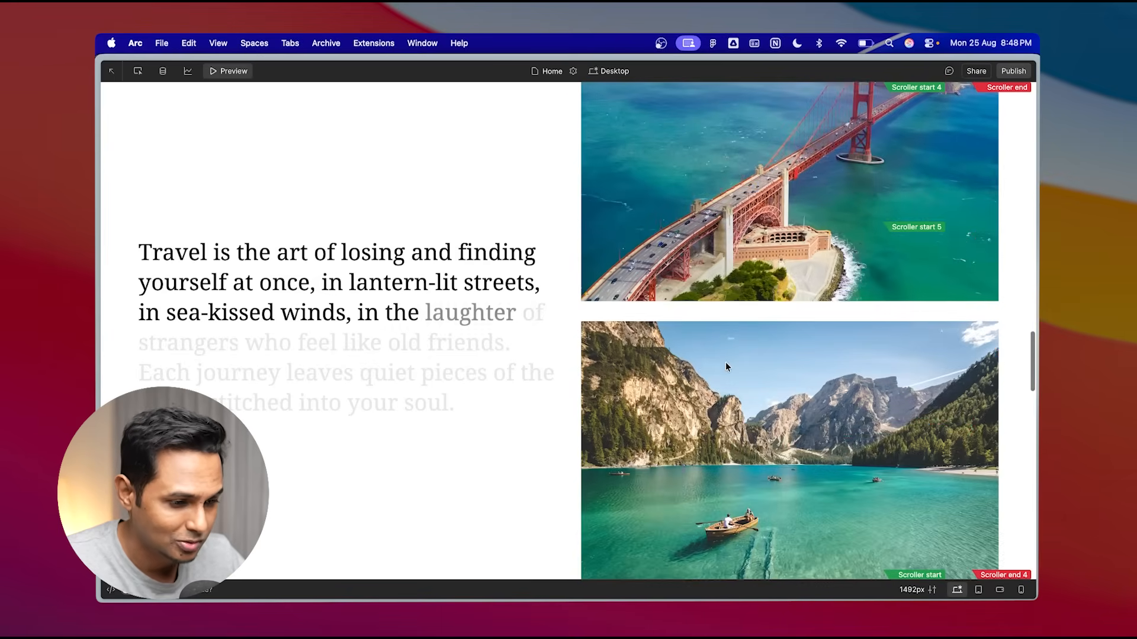
pyautogui.scroll(-8, 726, 366)
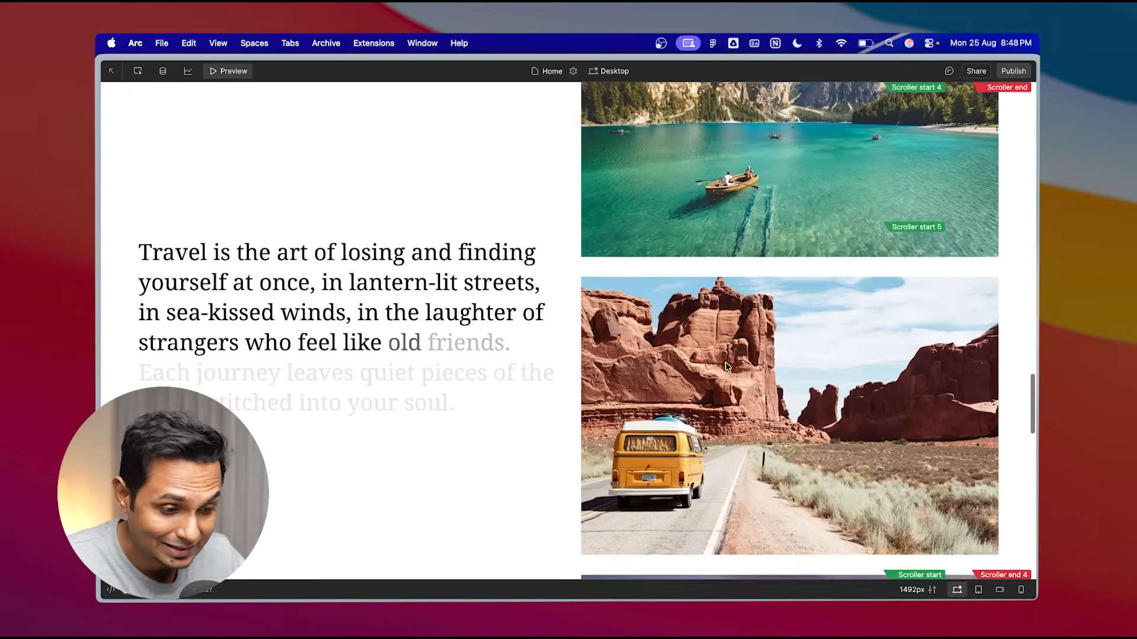
pyautogui.scroll(-8, 726, 366)
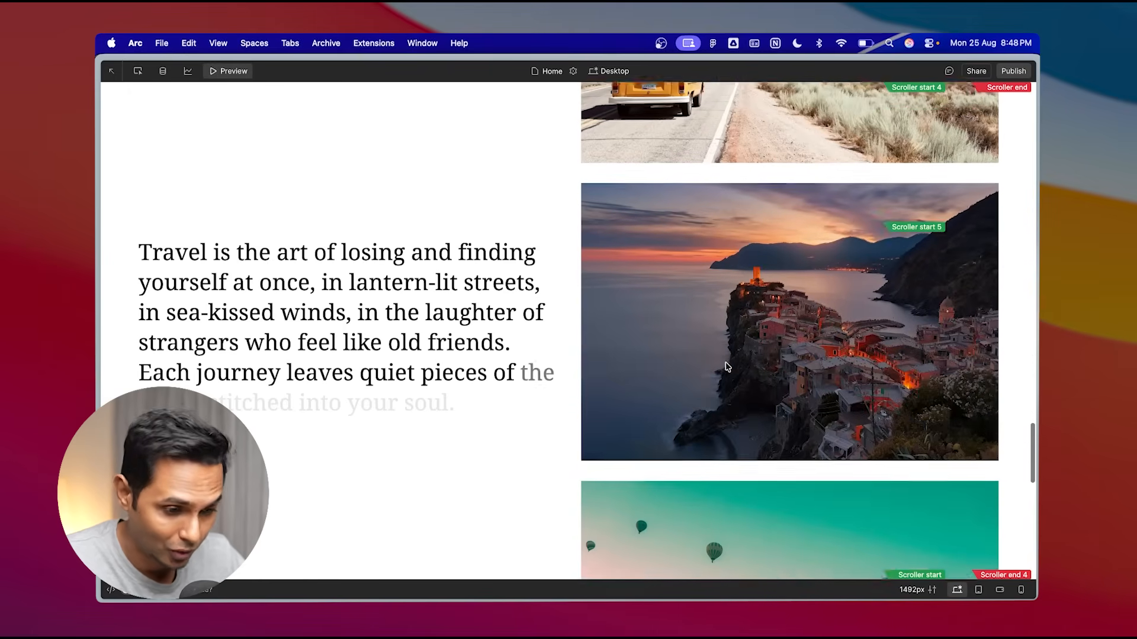
pyautogui.scroll(-10, 726, 366)
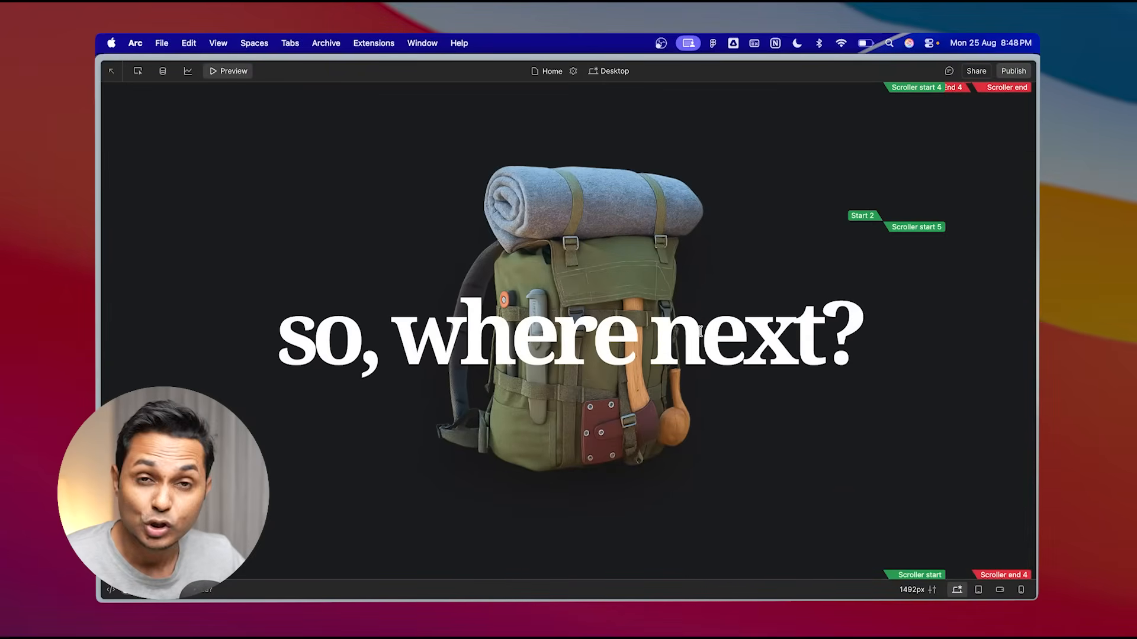
pyautogui.scroll(20, 700, 330)
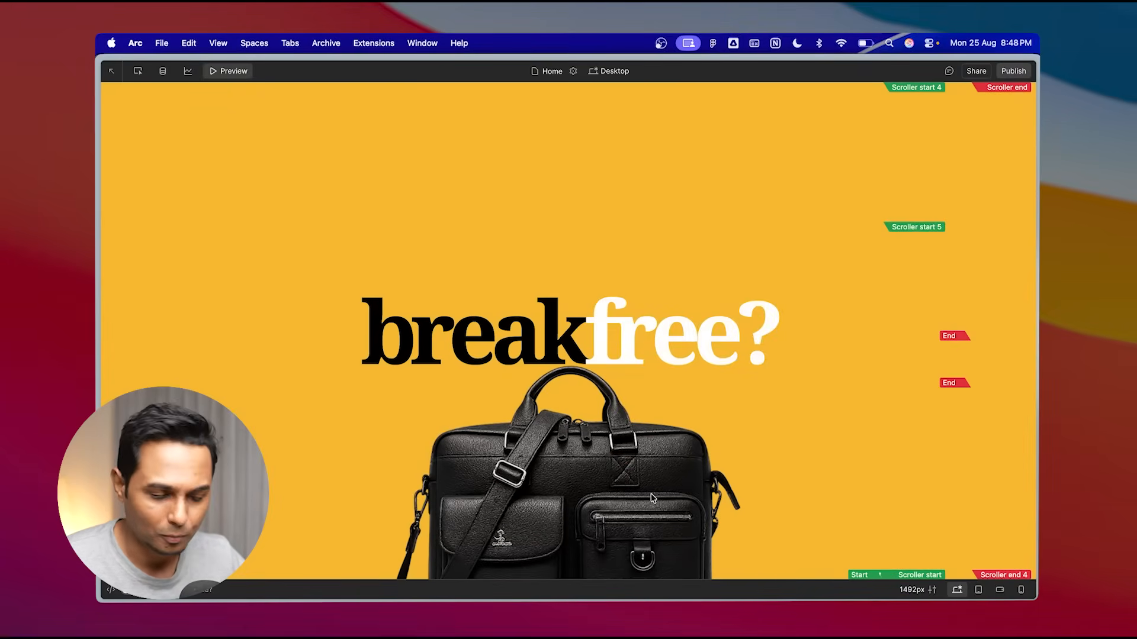
pyautogui.scroll(-15, 653, 498)
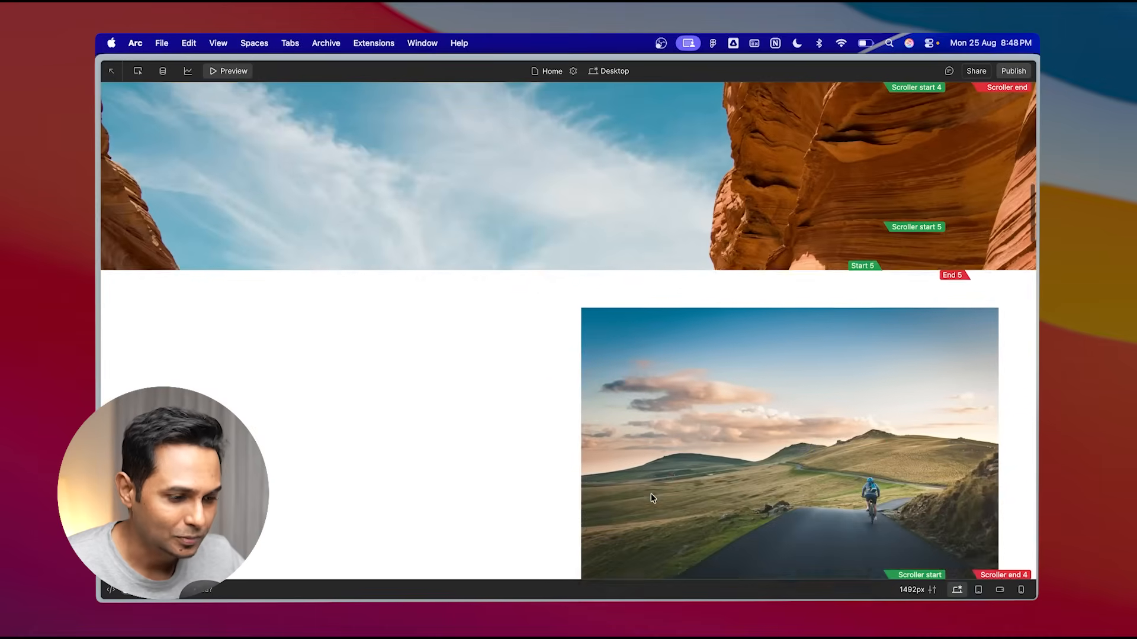
pyautogui.scroll(-10, 652, 498)
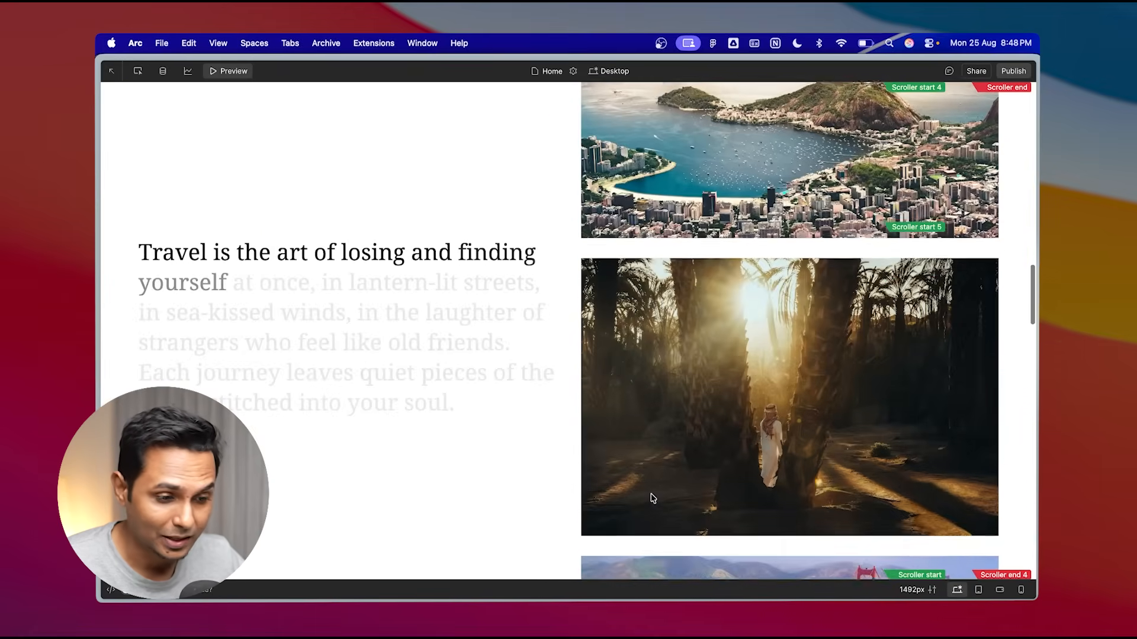
pyautogui.scroll(-10, 652, 499)
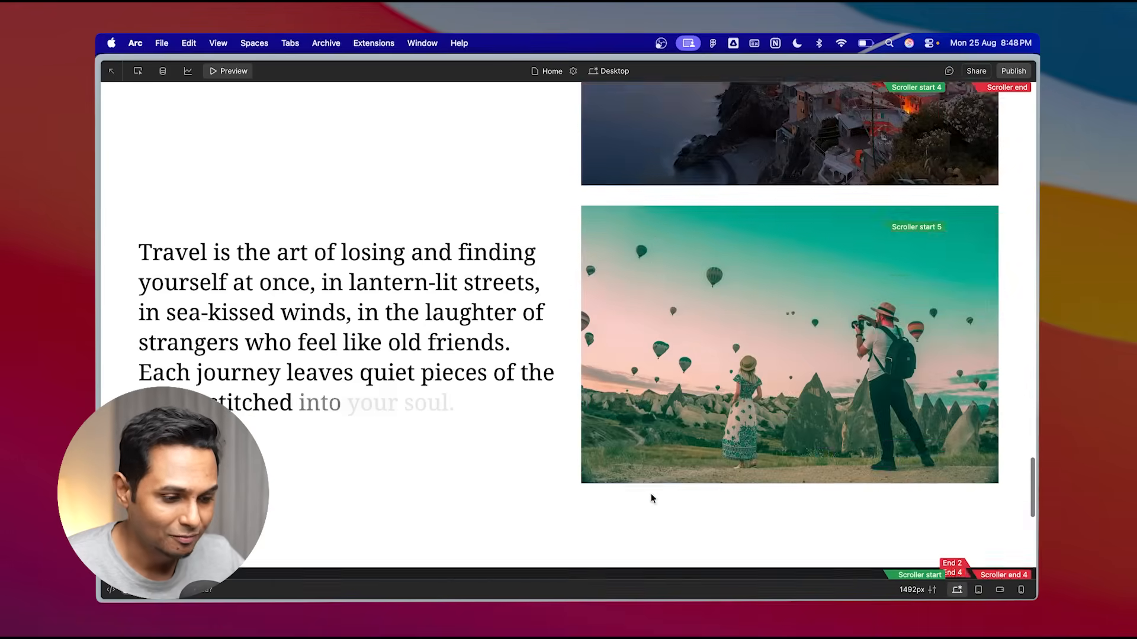
pyautogui.scroll(-10, 651, 494)
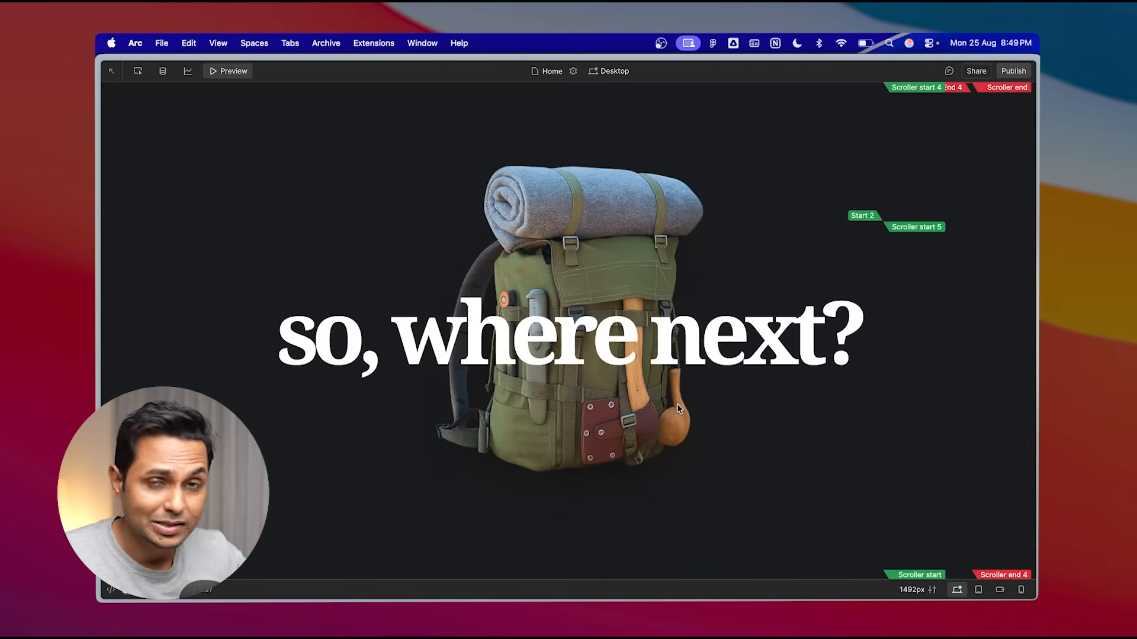
pyautogui.scroll(20, 677, 405)
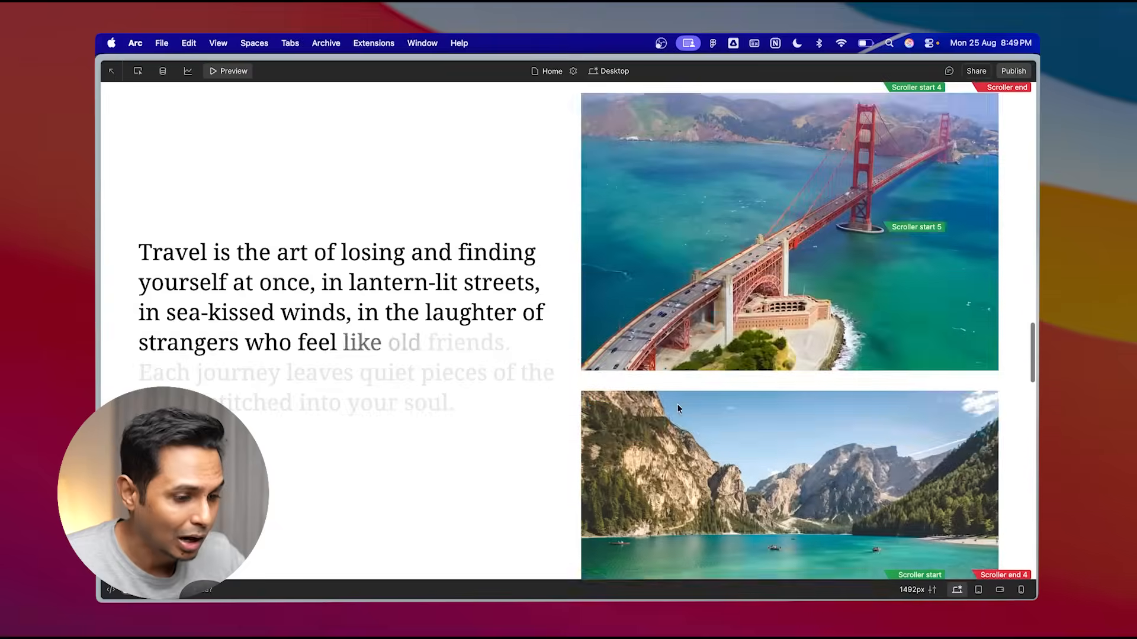
pyautogui.scroll(15, 679, 408)
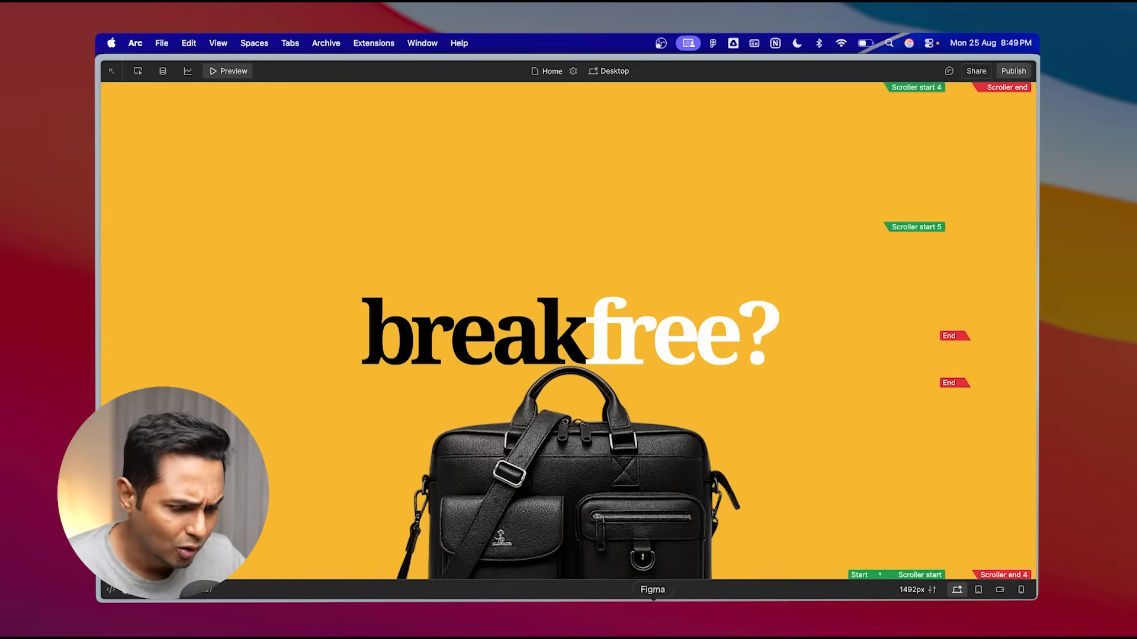
# - Switch to Figma and inspect the elements of the first 'breakfree?' destination section frame
pyautogui.click(653, 598)
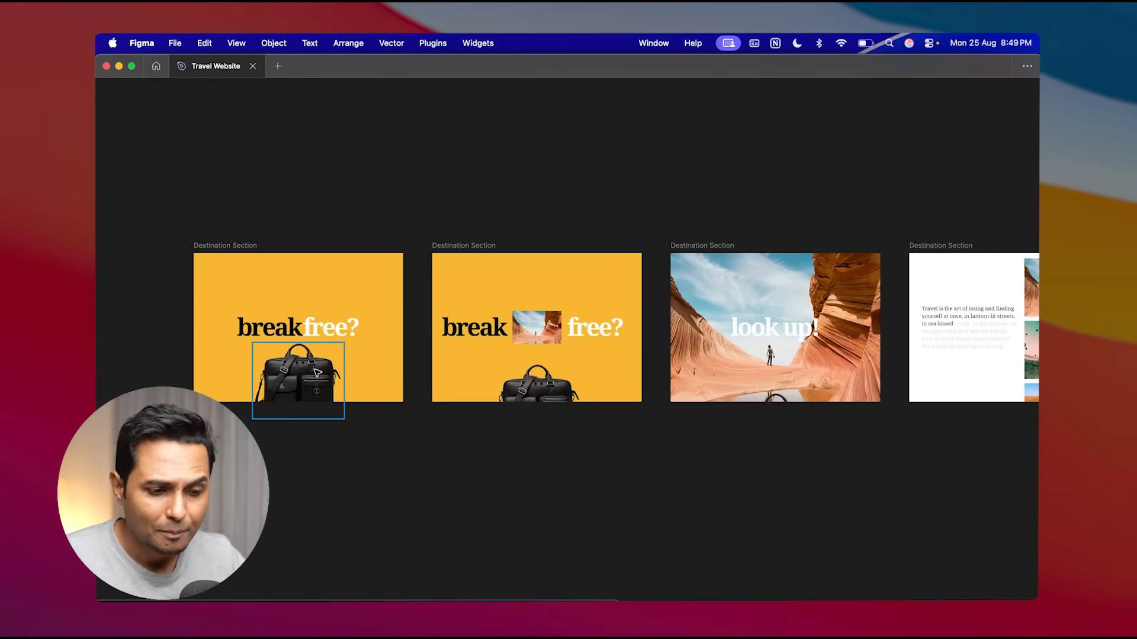
pyautogui.scroll(5, 278, 364)
pyautogui.hscroll(-3, 335, 198)
pyautogui.hscroll(3, 333, 199)
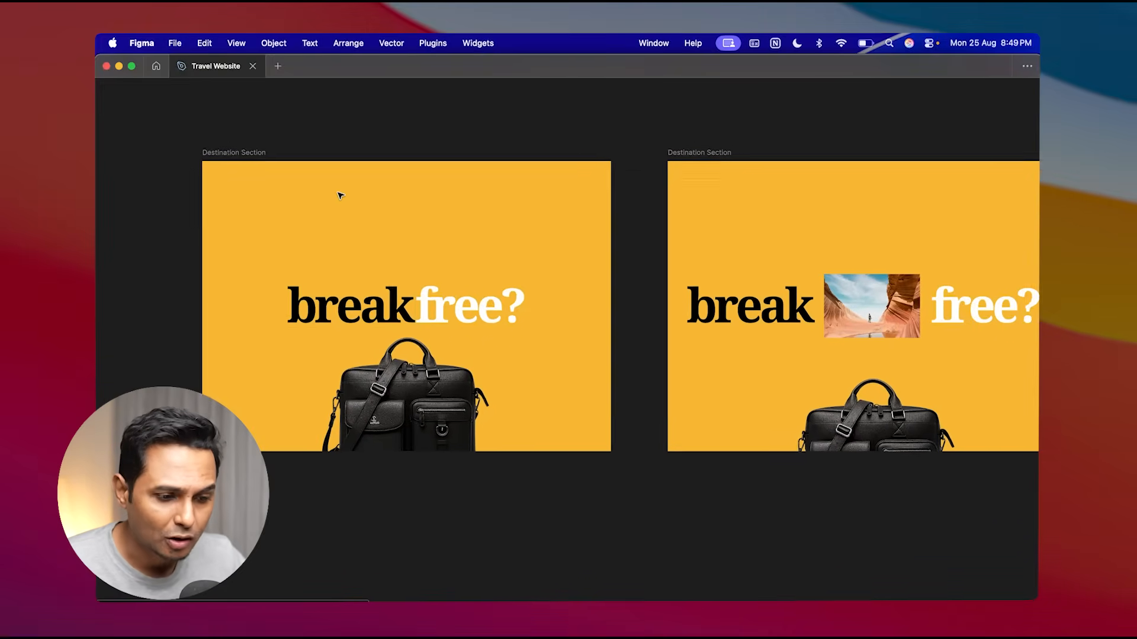
pyautogui.click(352, 306)
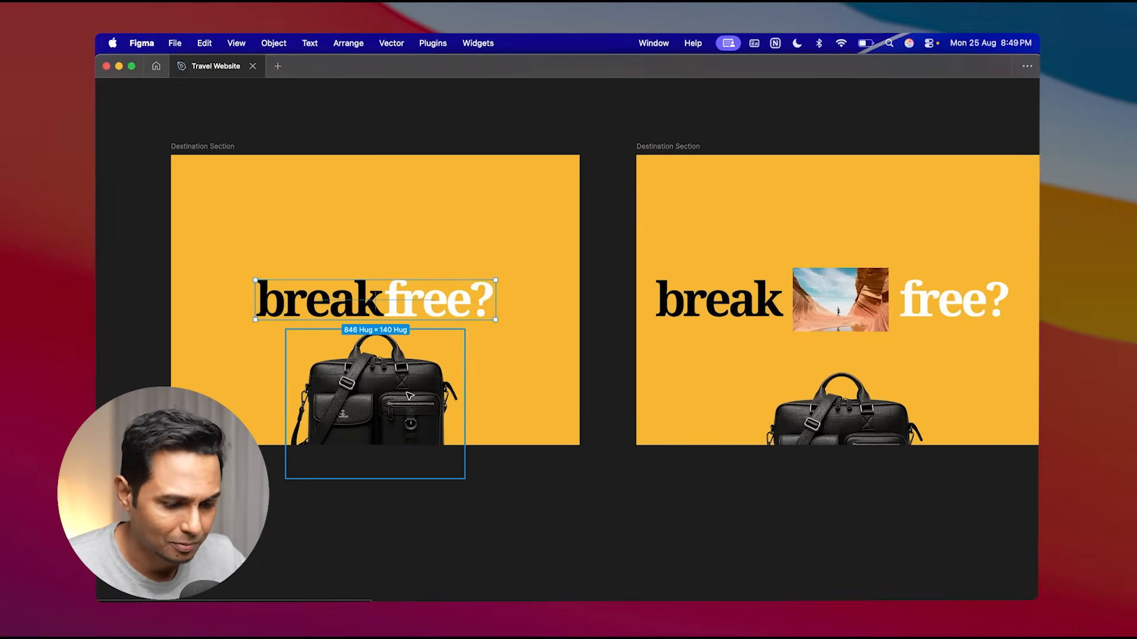
pyautogui.scroll(-5, 408, 355)
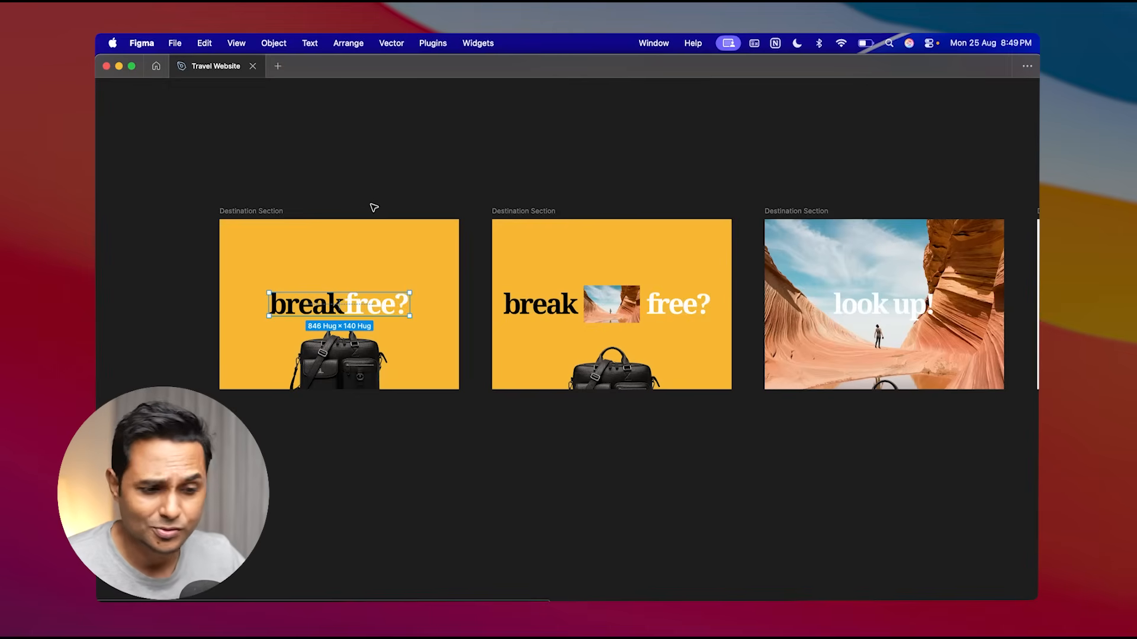
pyautogui.click(273, 211)
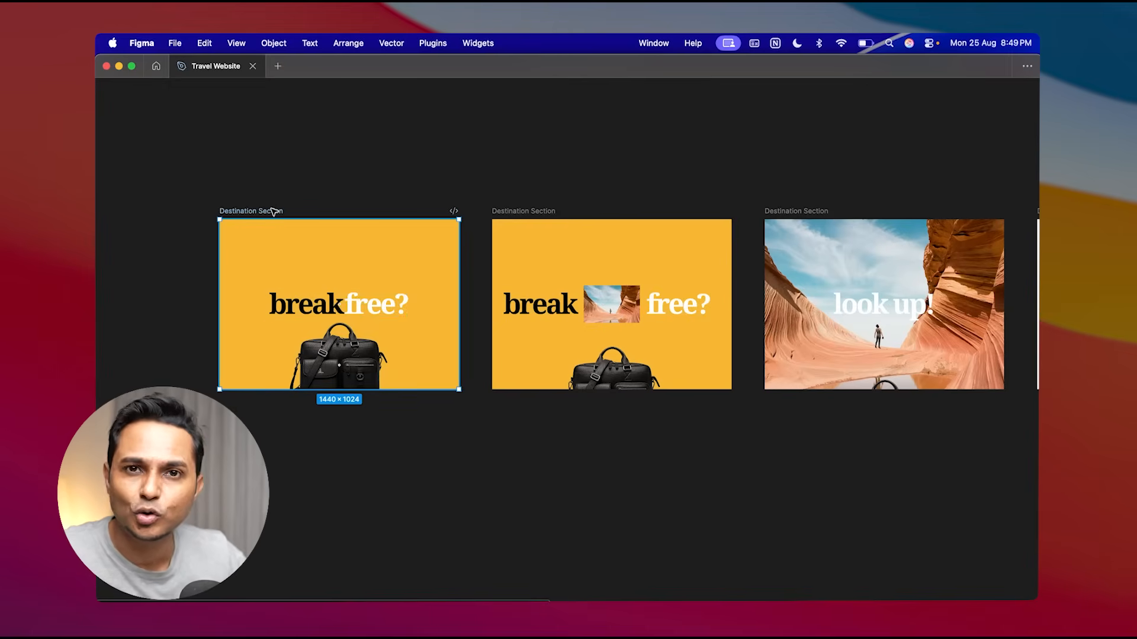
pyautogui.scroll(5, 332, 324)
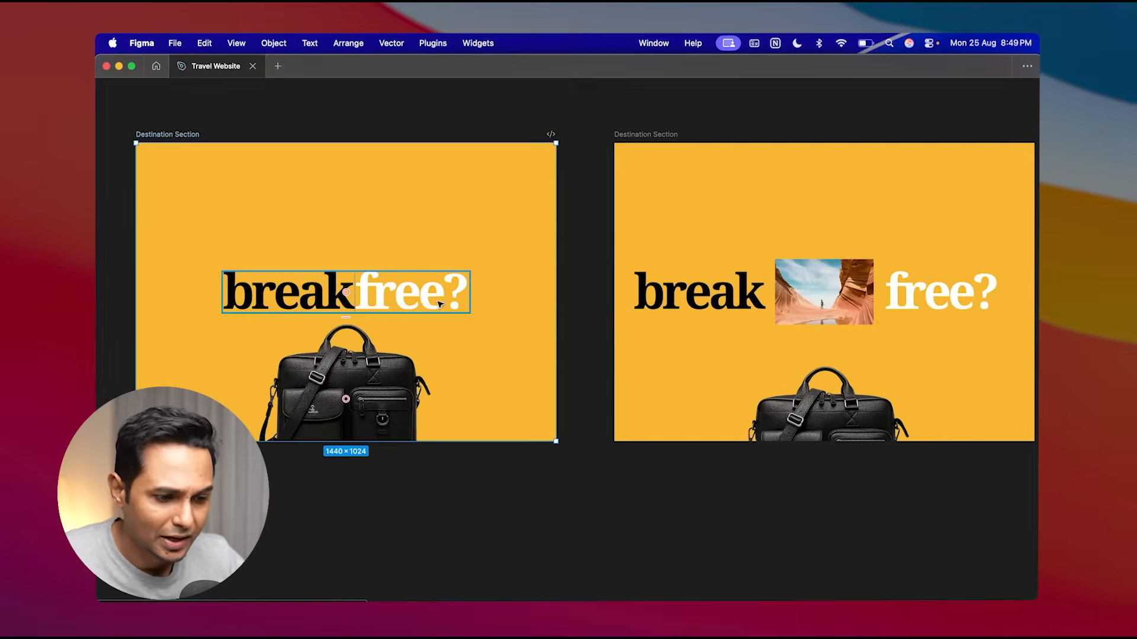
pyautogui.doubleClick(423, 297)
pyautogui.click(308, 284)
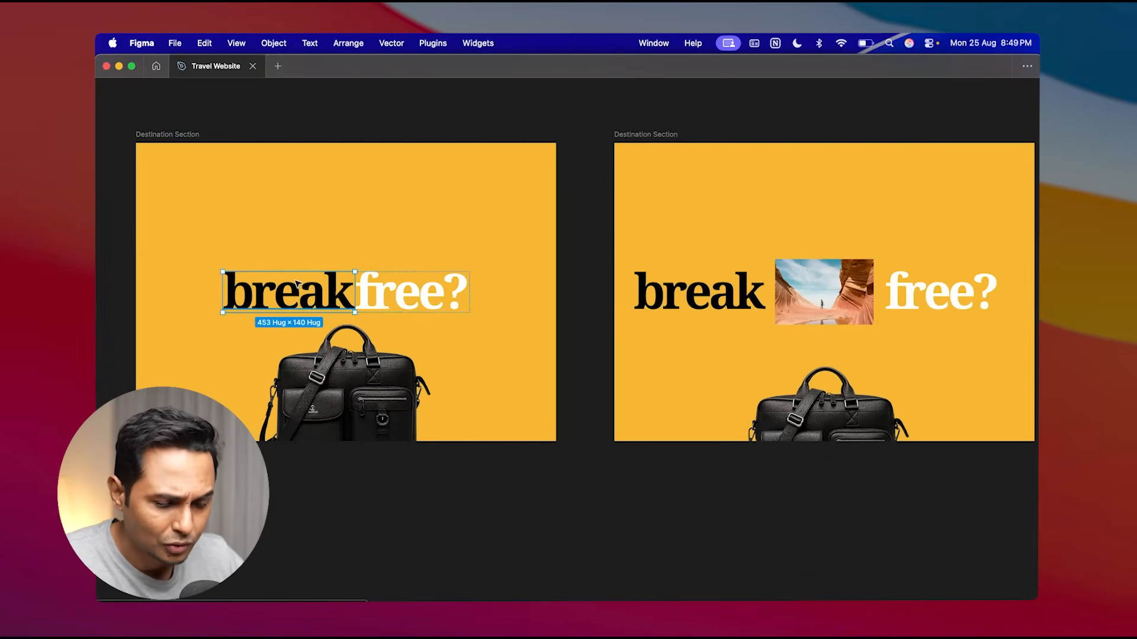
pyautogui.click(367, 393)
pyautogui.scroll(-3, 366, 394)
pyautogui.hscroll(5, 530, 394)
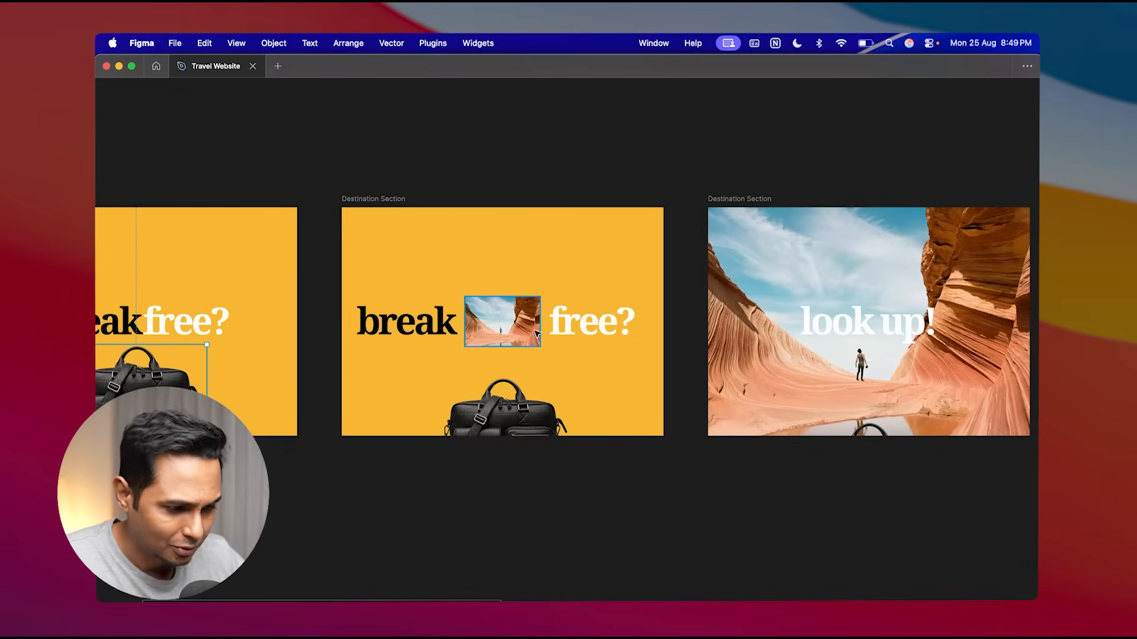
# - Pan across the remaining destination section frames, examining the backpack and suitcase images of the 'so, where next?' section
pyautogui.scroll(-3, 550, 333)
pyautogui.hscroll(3, 549, 332)
pyautogui.scroll(-2, 549, 332)
pyautogui.moveTo(817, 172); pyautogui.dragTo(299, 416)
pyautogui.hscroll(15, 466, 279)
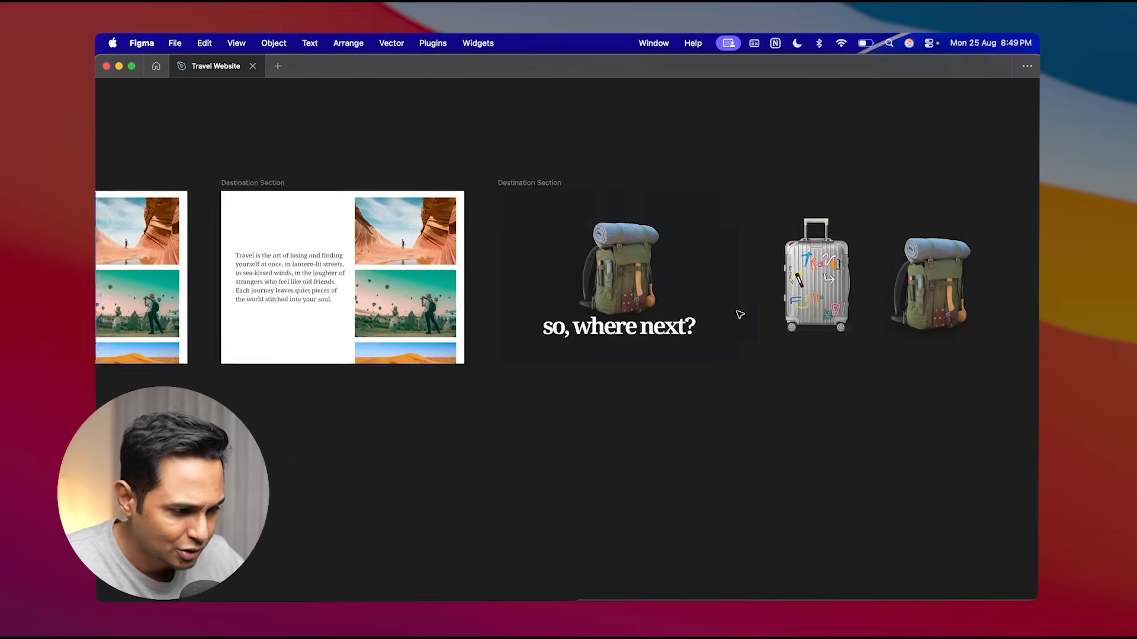
pyautogui.moveTo(597, 173); pyautogui.dragTo(350, 403)
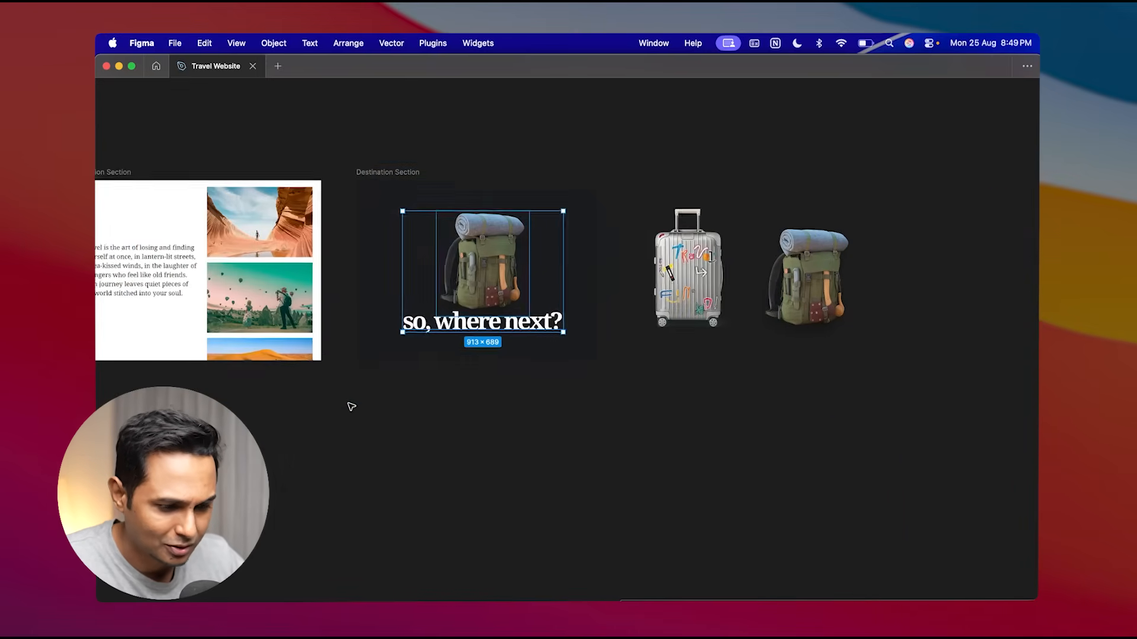
pyautogui.scroll(3, 576, 482)
pyautogui.hscroll(3, 470, 372)
pyautogui.scroll(4, 550, 329)
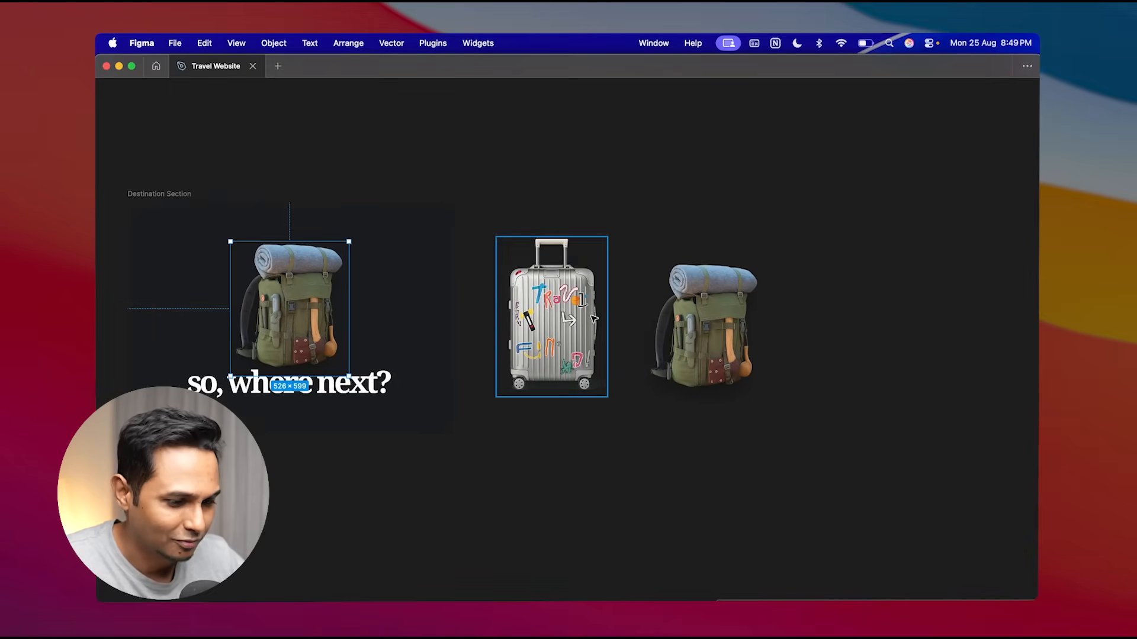
pyautogui.scroll(-3, 550, 330)
pyautogui.hscroll(-3, 551, 329)
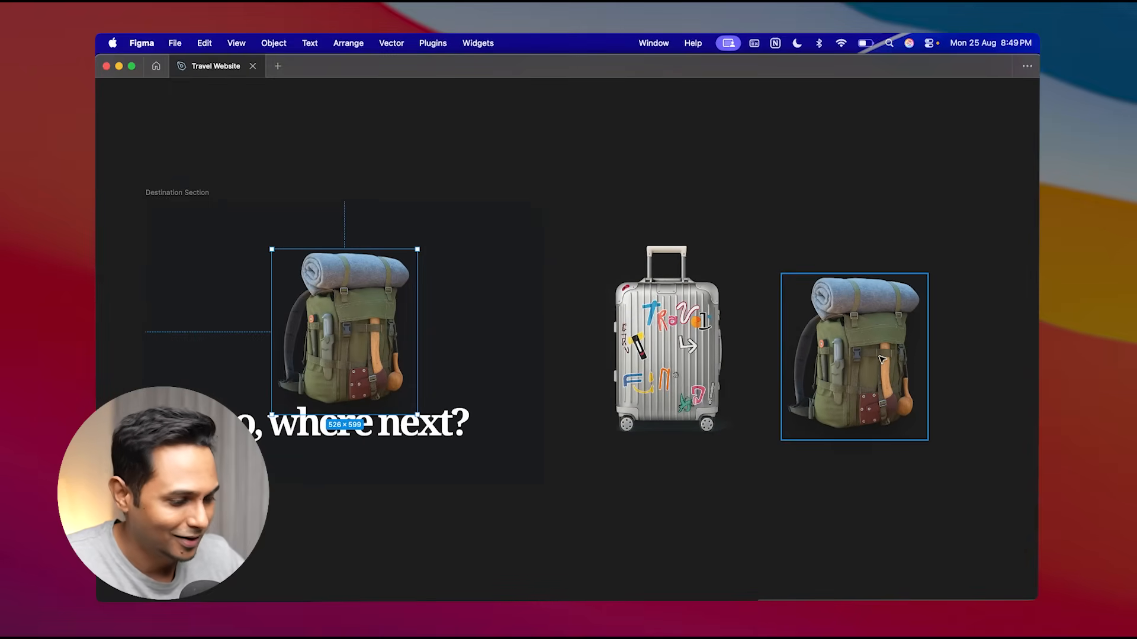
pyautogui.hscroll(-3, 535, 312)
pyautogui.scroll(-6, 538, 304)
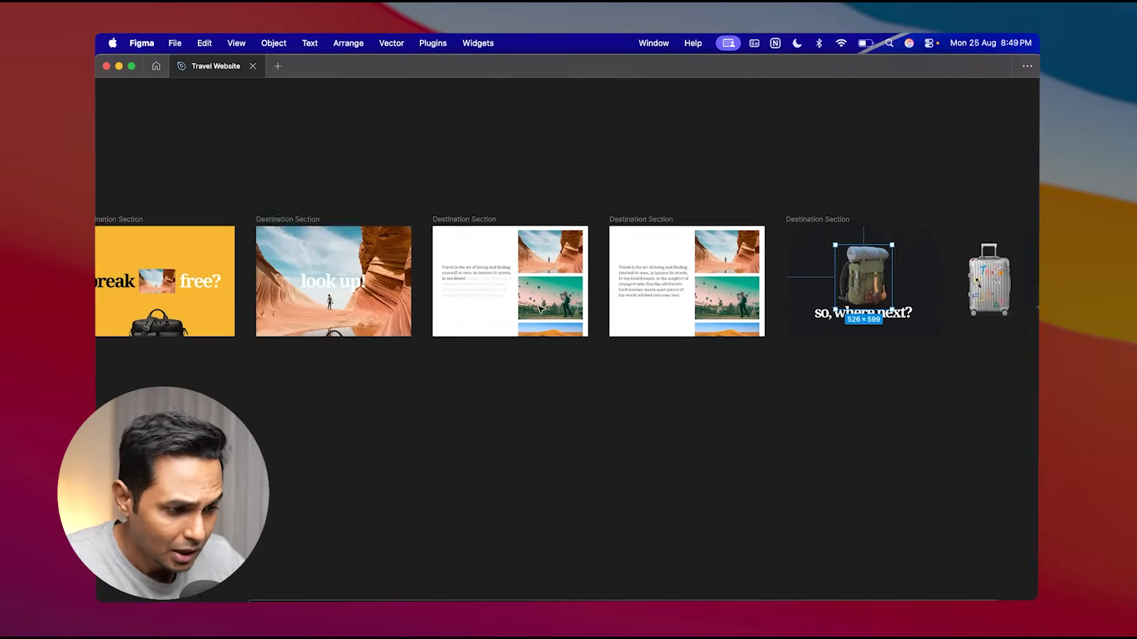
pyautogui.hscroll(-3, 540, 308)
pyautogui.scroll(-3, 551, 308)
pyautogui.hscroll(3, 568, 307)
pyautogui.hscroll(1, 580, 308)
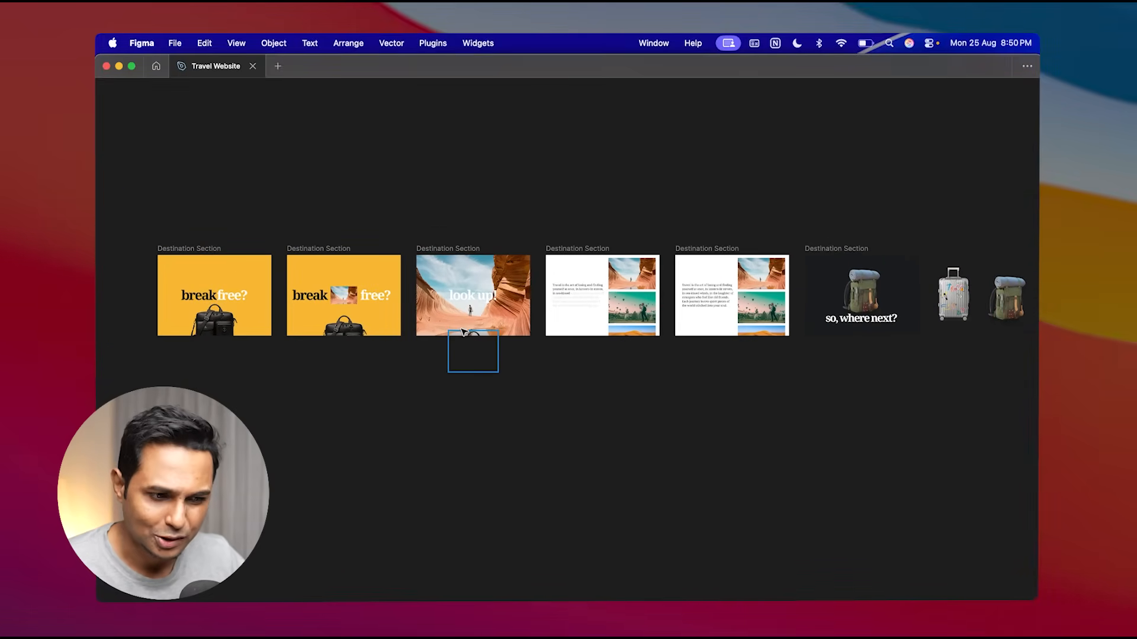
pyautogui.scroll(3, 462, 332)
pyautogui.hscroll(-3, 462, 332)
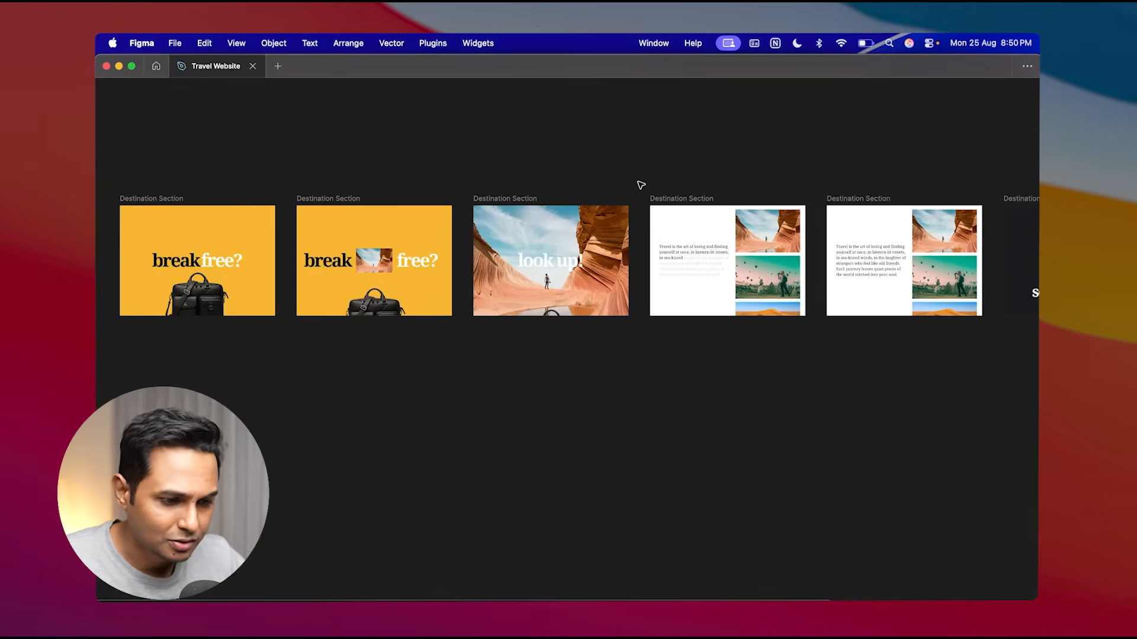
# - Select neighbouring destination section frames together to compare their sequence and layouts
pyautogui.moveTo(640, 185); pyautogui.dragTo(107, 385)
pyautogui.scroll(2, 346, 241)
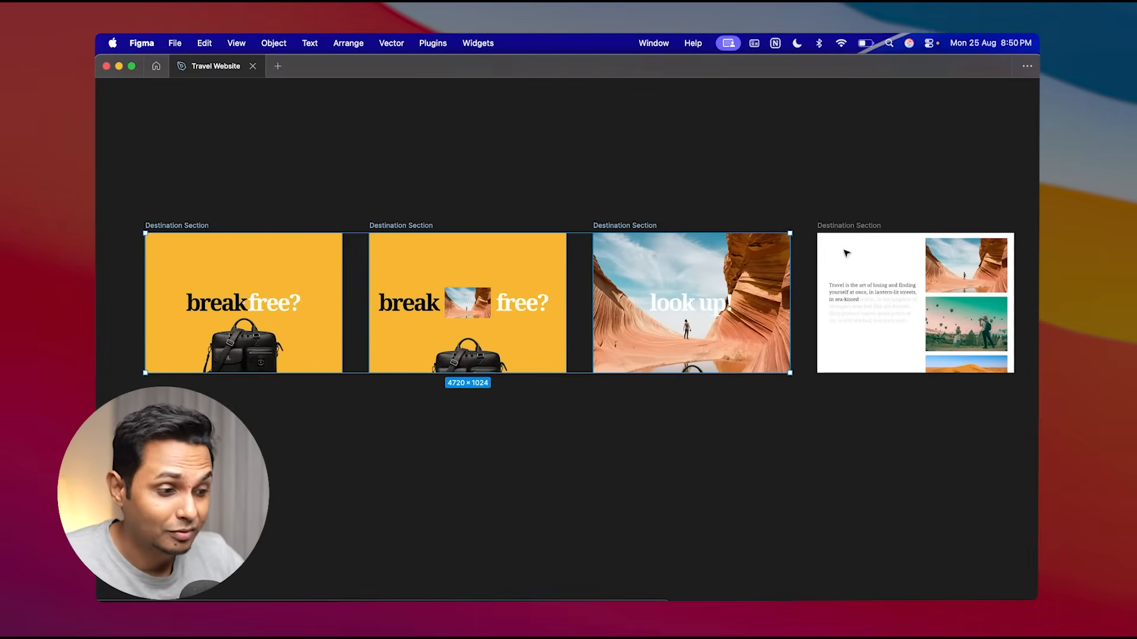
pyautogui.hscroll(7, 804, 196)
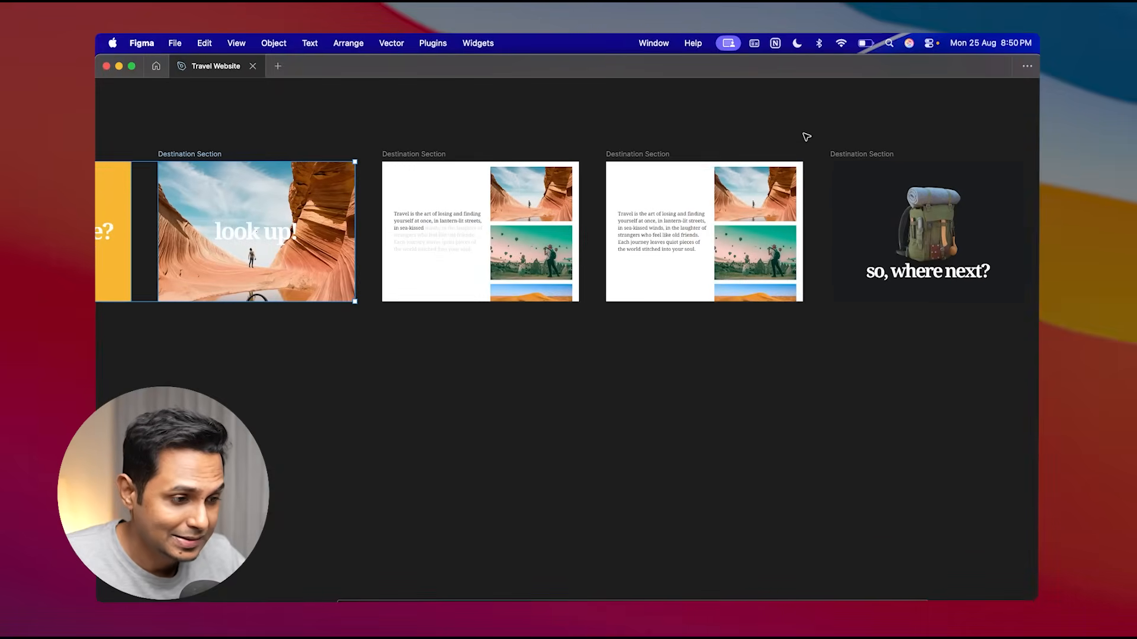
pyautogui.moveTo(813, 132); pyautogui.dragTo(383, 358)
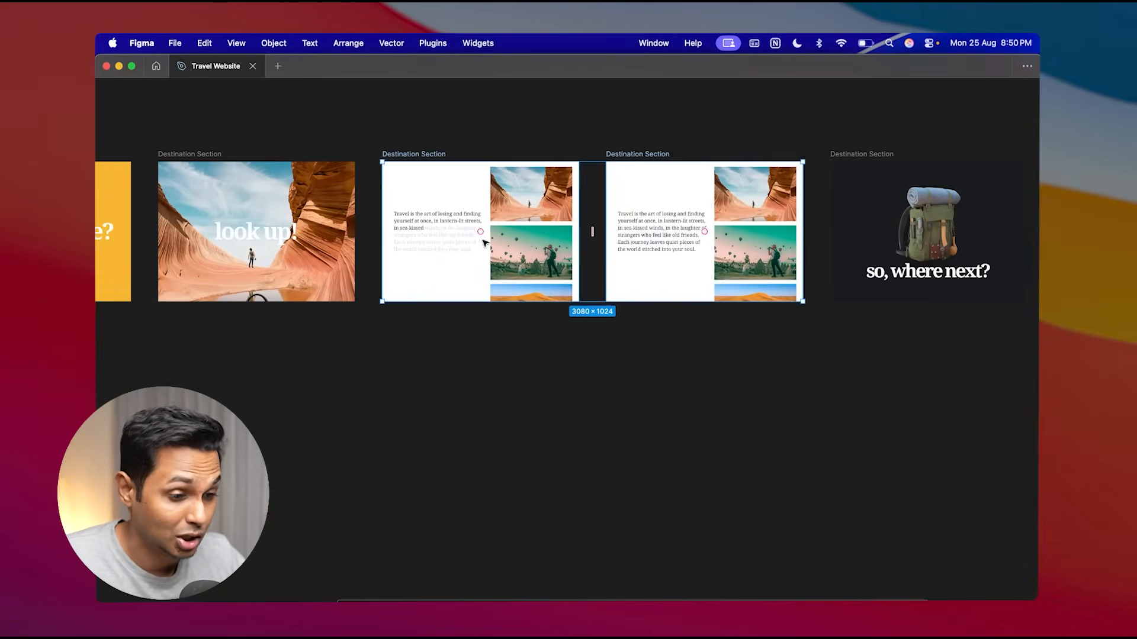
pyautogui.hscroll(5, 712, 274)
pyautogui.moveTo(852, 145); pyautogui.dragTo(623, 337)
pyautogui.hscroll(-5, 625, 415)
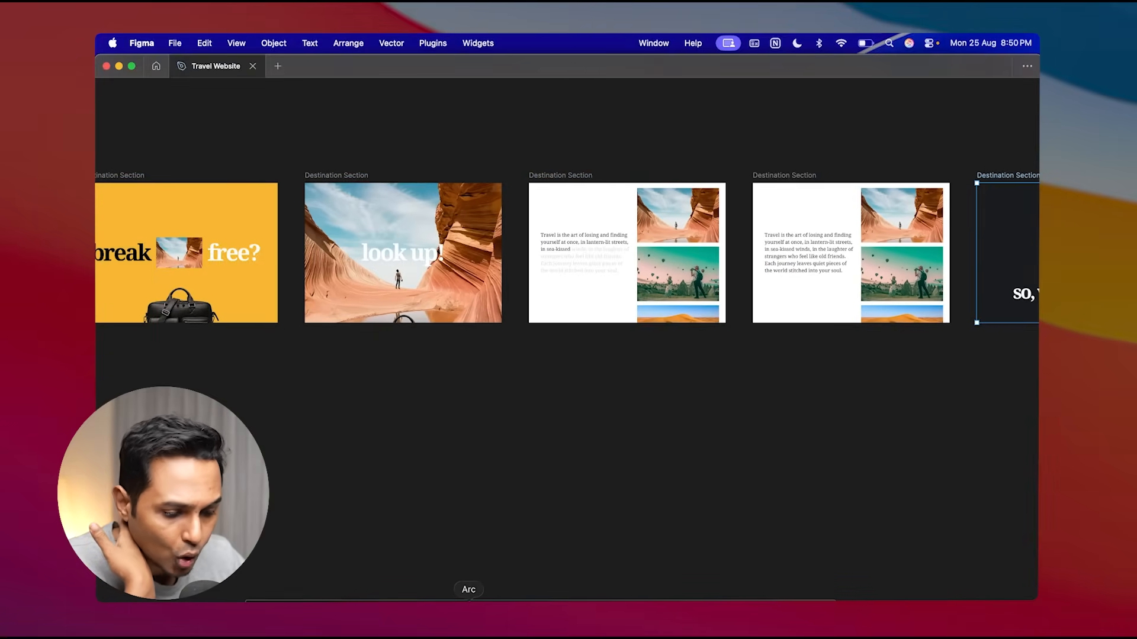
# - Return to the browser and open the Webflow Designer tab of the travel site
pyautogui.click(469, 599)
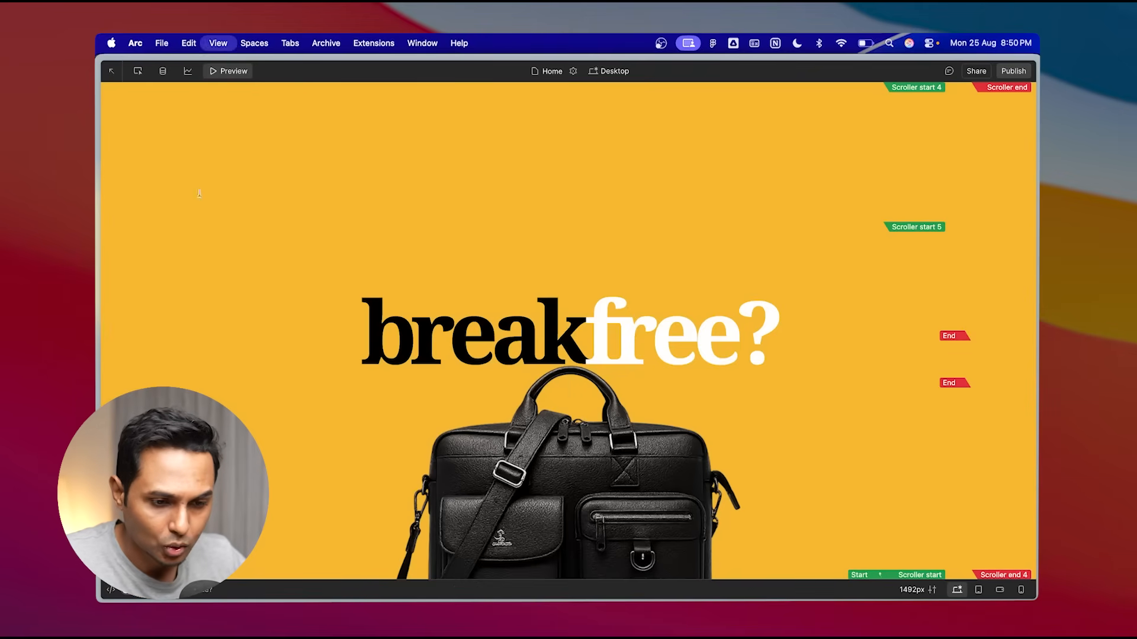
pyautogui.click(148, 284)
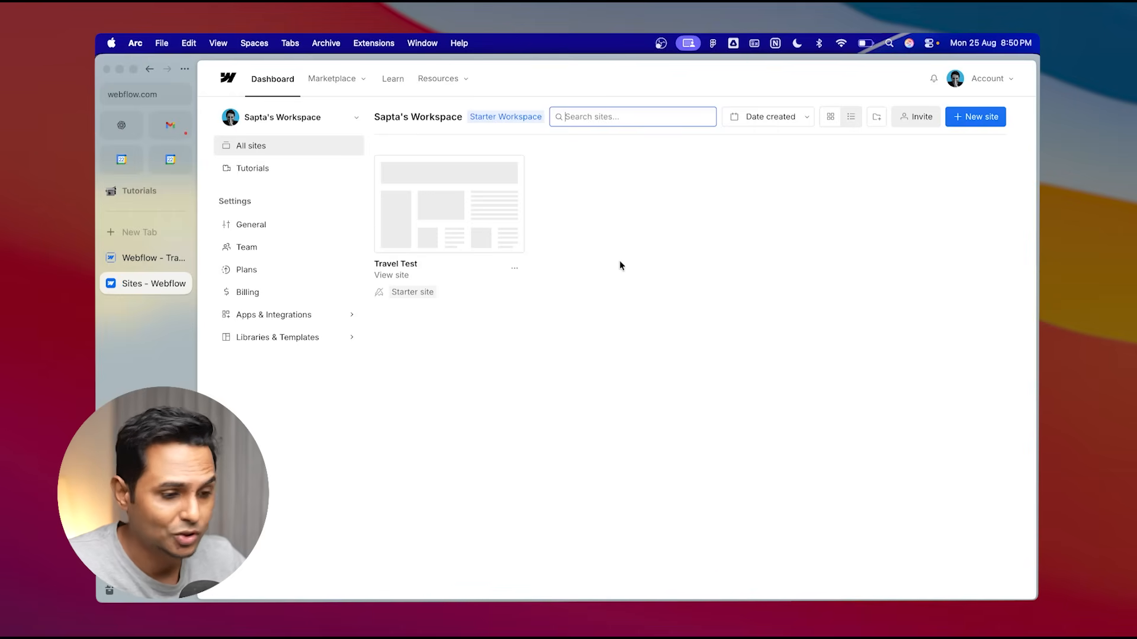
pyautogui.click(175, 259)
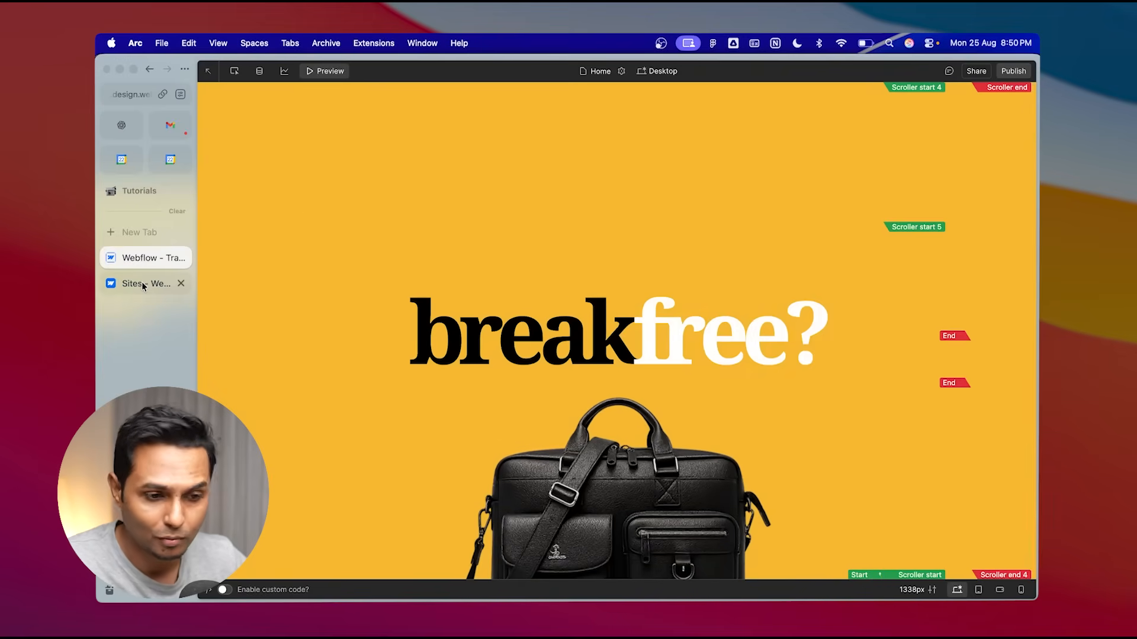
# - Create a new blank site named 'Travel Site' from the workspace dashboard and save it
pyautogui.click(143, 284)
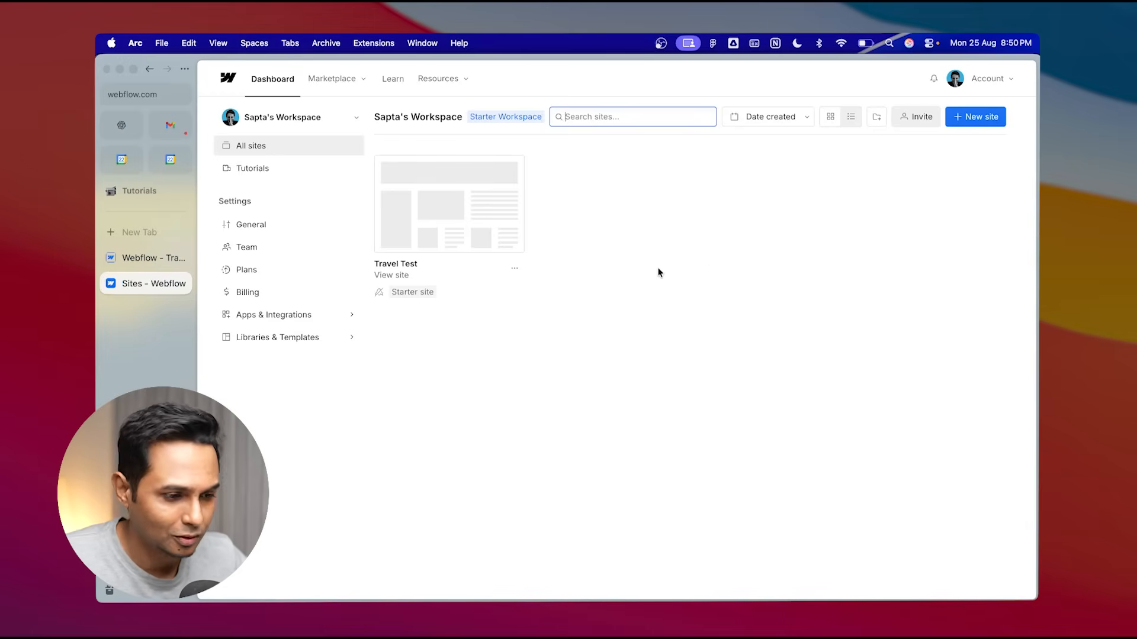
pyautogui.click(644, 248)
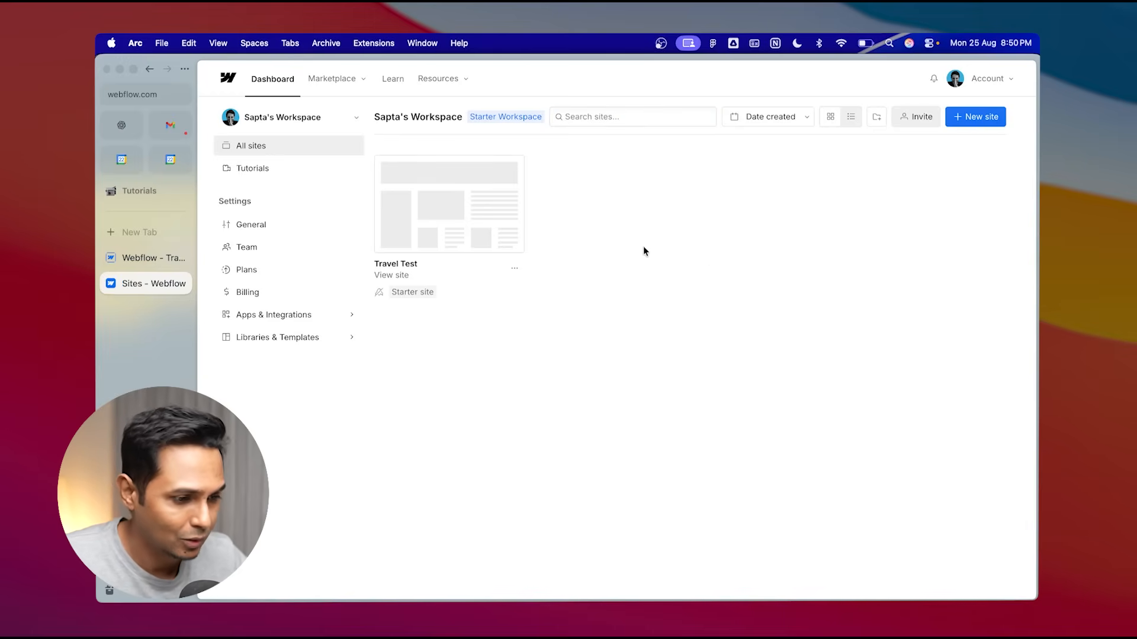
pyautogui.click(981, 117)
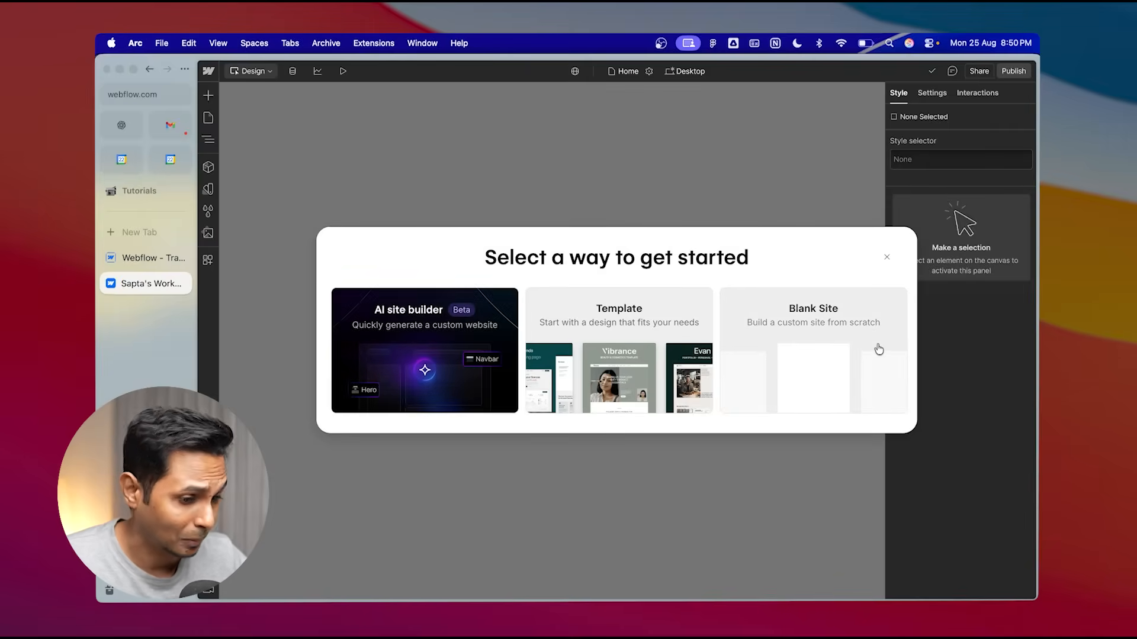
pyautogui.click(833, 358)
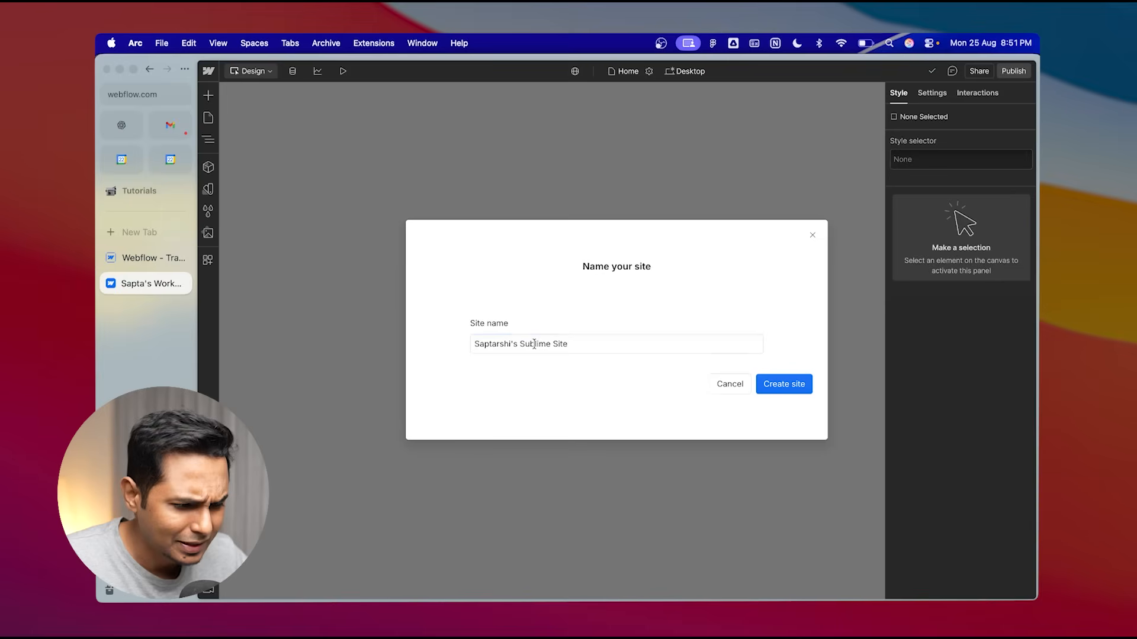
pyautogui.doubleClick(534, 344)
pyautogui.press('super+a')
pyautogui.write('Travel')
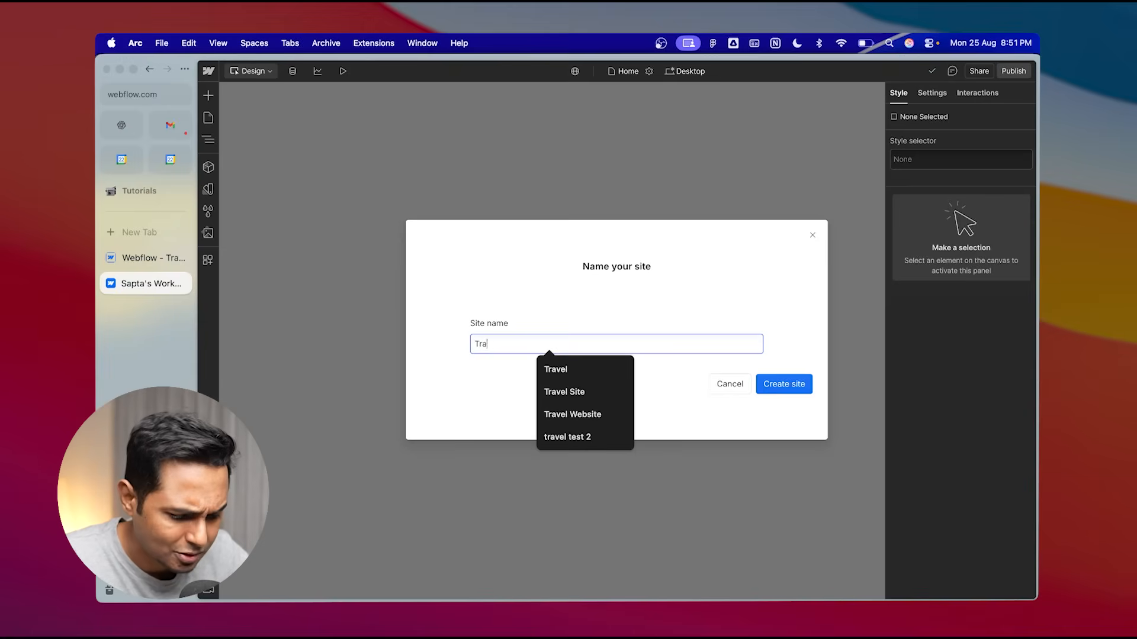
pyautogui.click(562, 384)
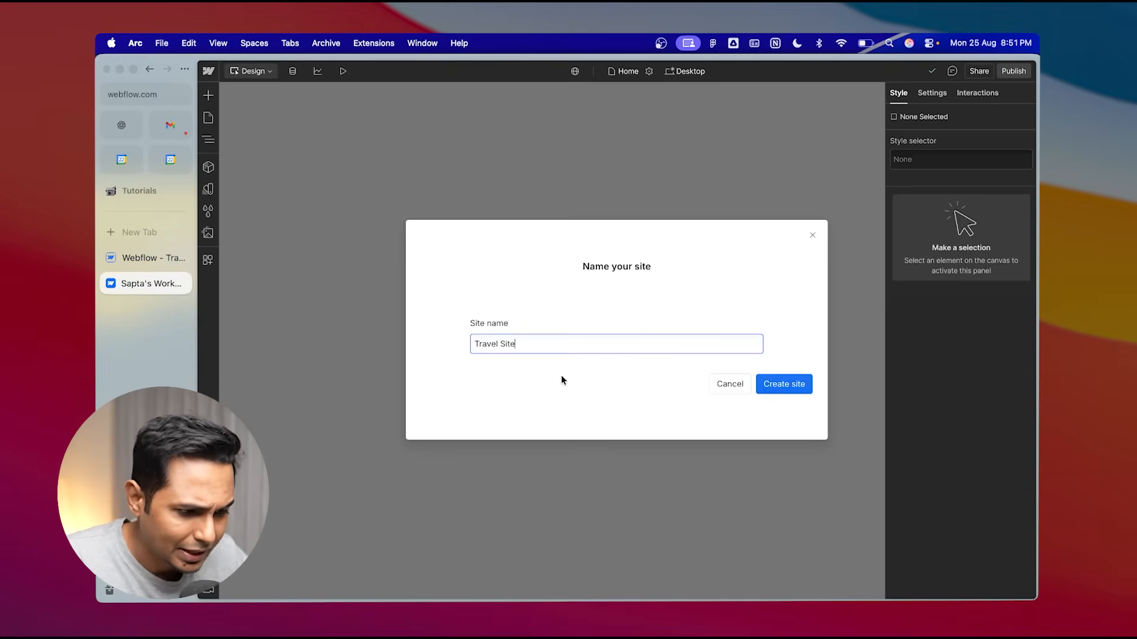
pyautogui.click(786, 386)
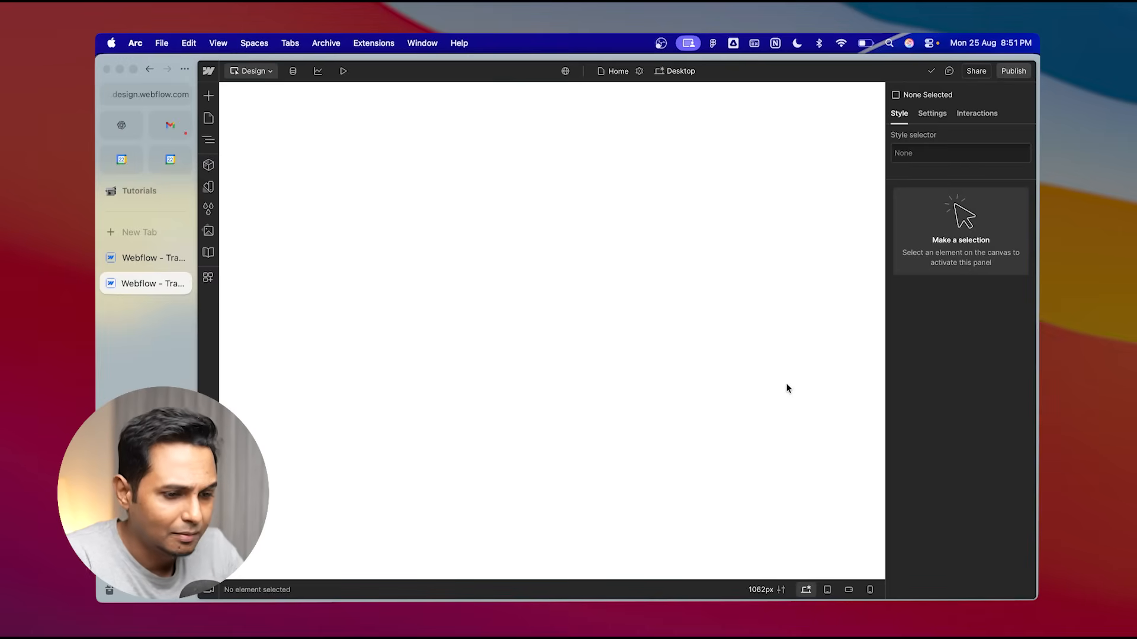
pyautogui.press('super+s')
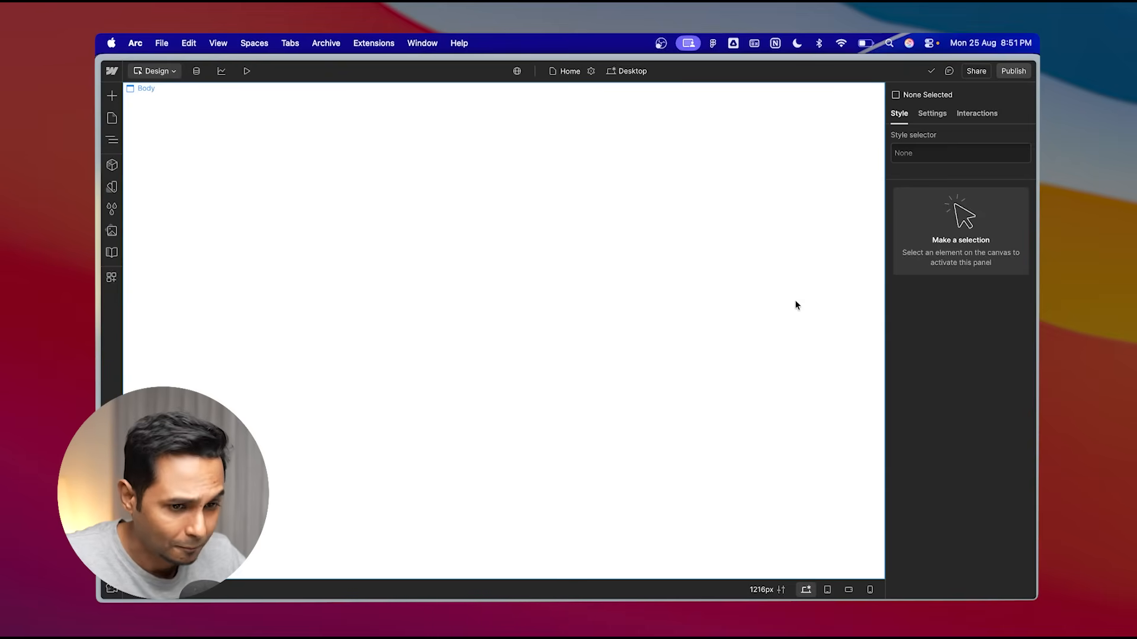
# - Open the Navigator panel and pin it open beside the canvas
pyautogui.click(112, 142)
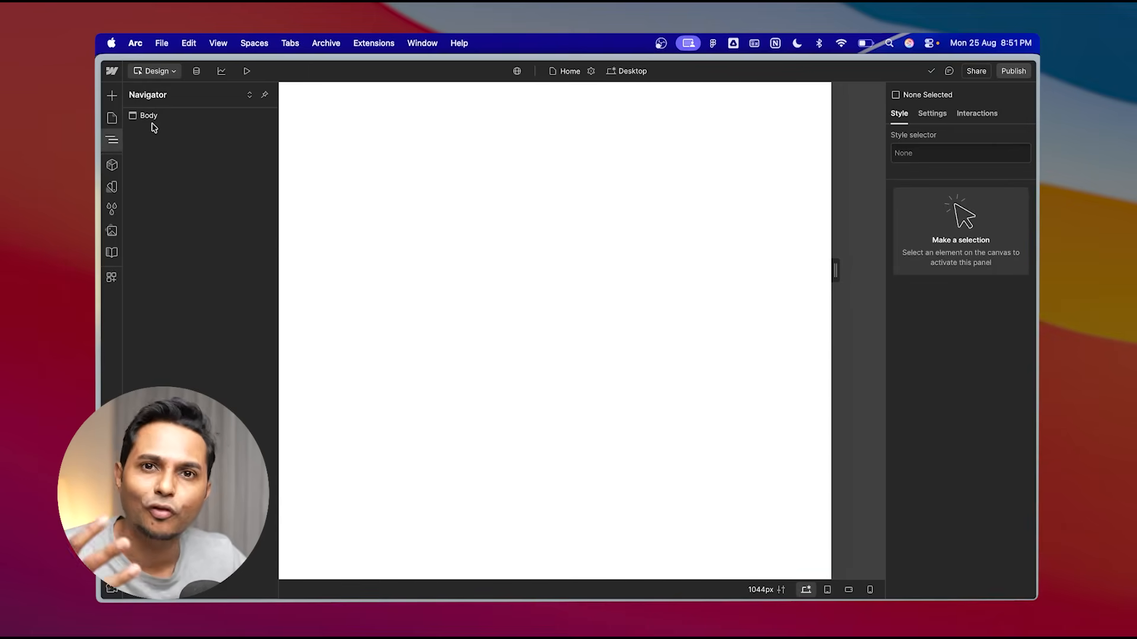
pyautogui.click(264, 96)
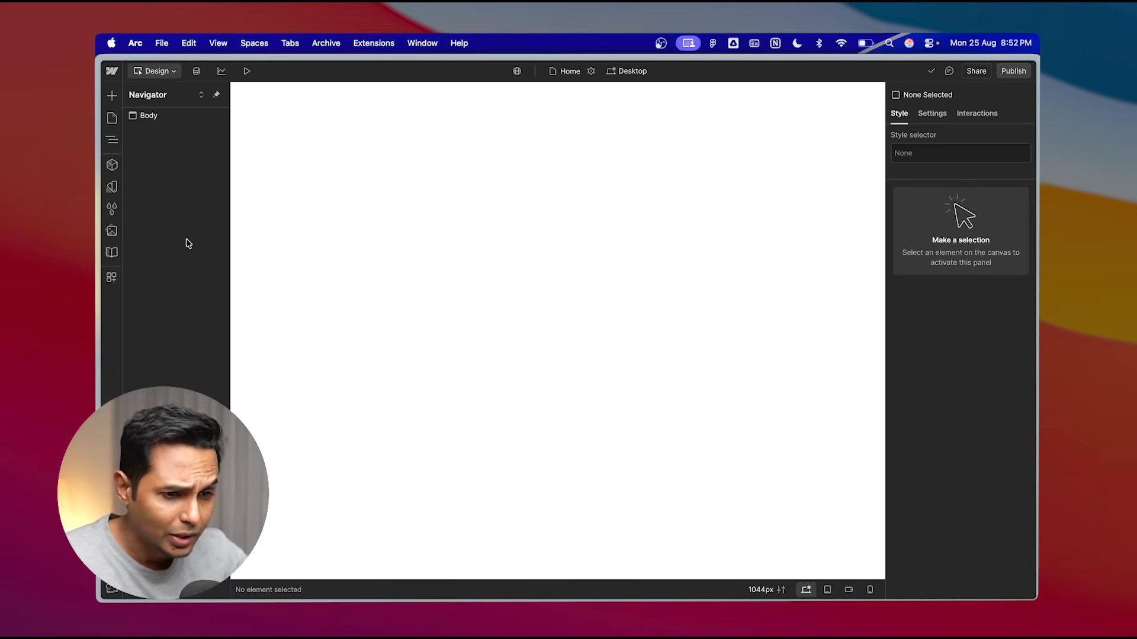
# - Browse the Add elements and Assets panels and the Style, Settings and Interactions tabs of the empty page
pyautogui.click(112, 96)
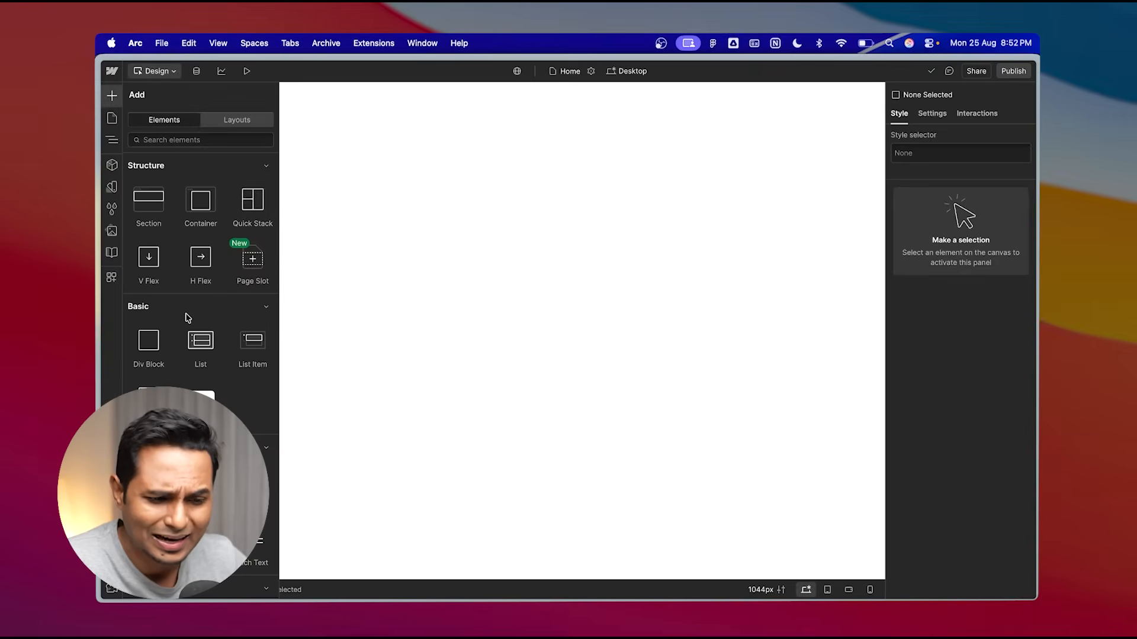
pyautogui.scroll(-3, 185, 314)
pyautogui.scroll(3, 185, 314)
pyautogui.click(116, 101)
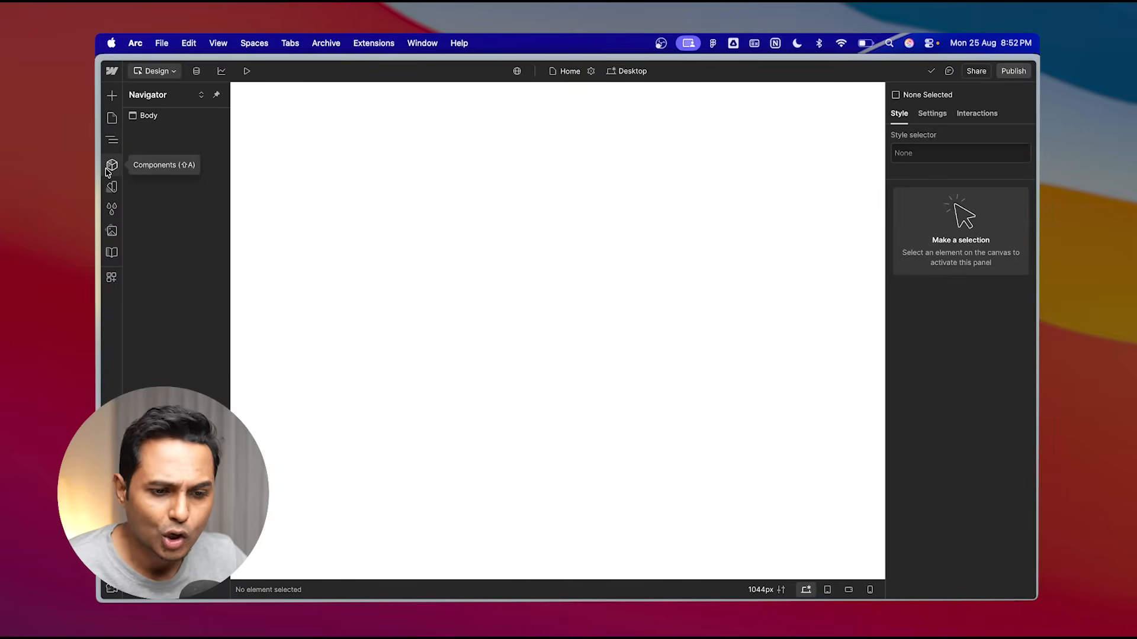
pyautogui.click(112, 231)
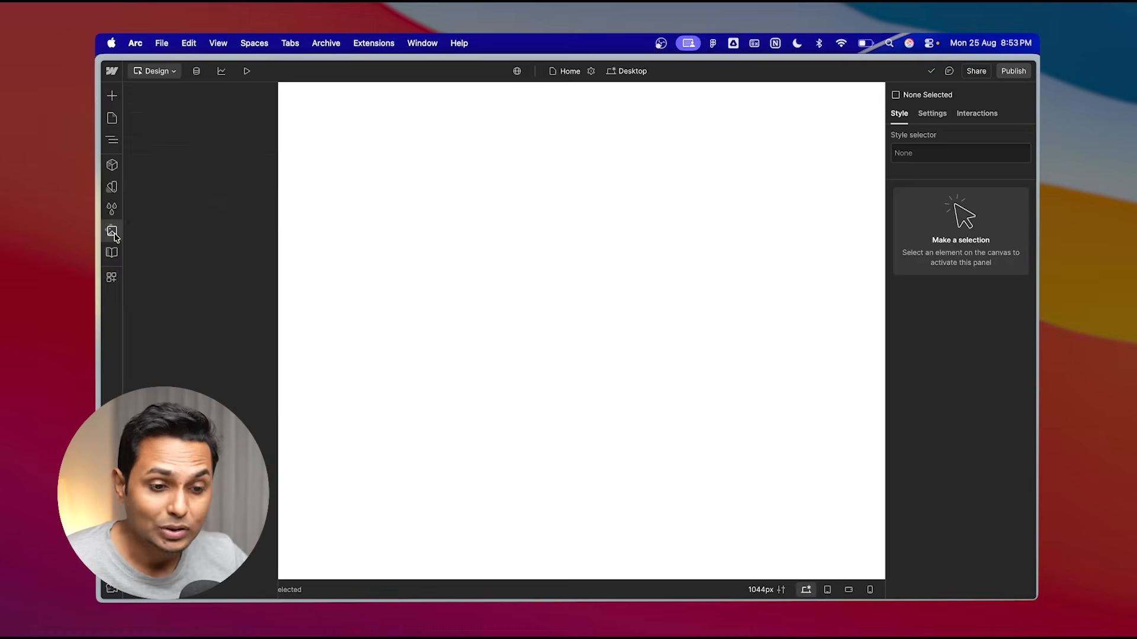
pyautogui.click(112, 232)
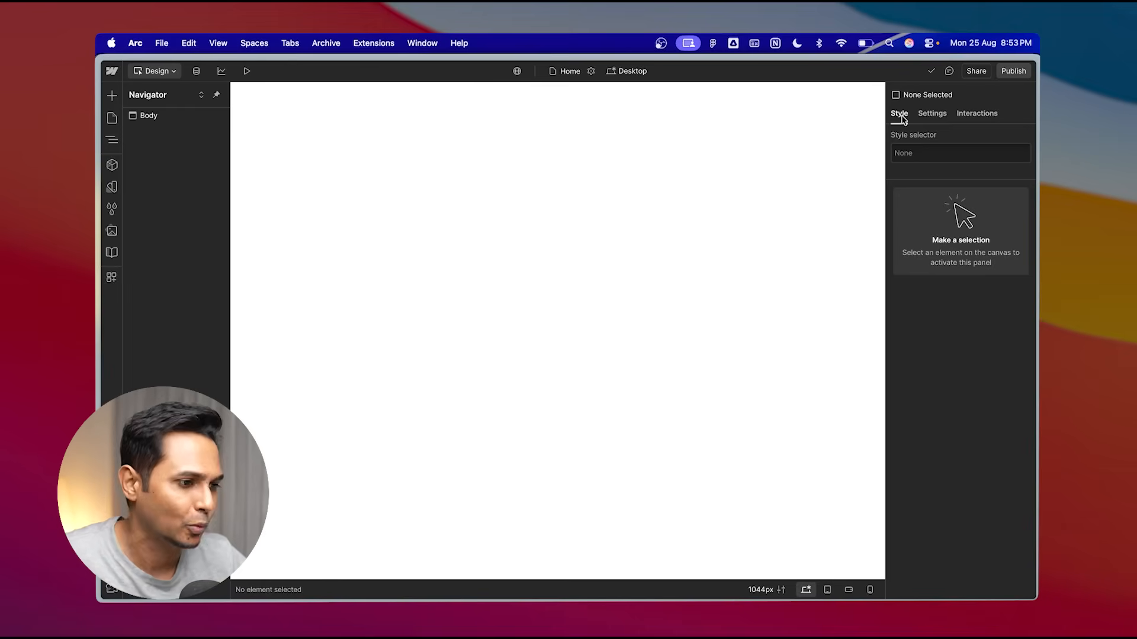
pyautogui.click(931, 114)
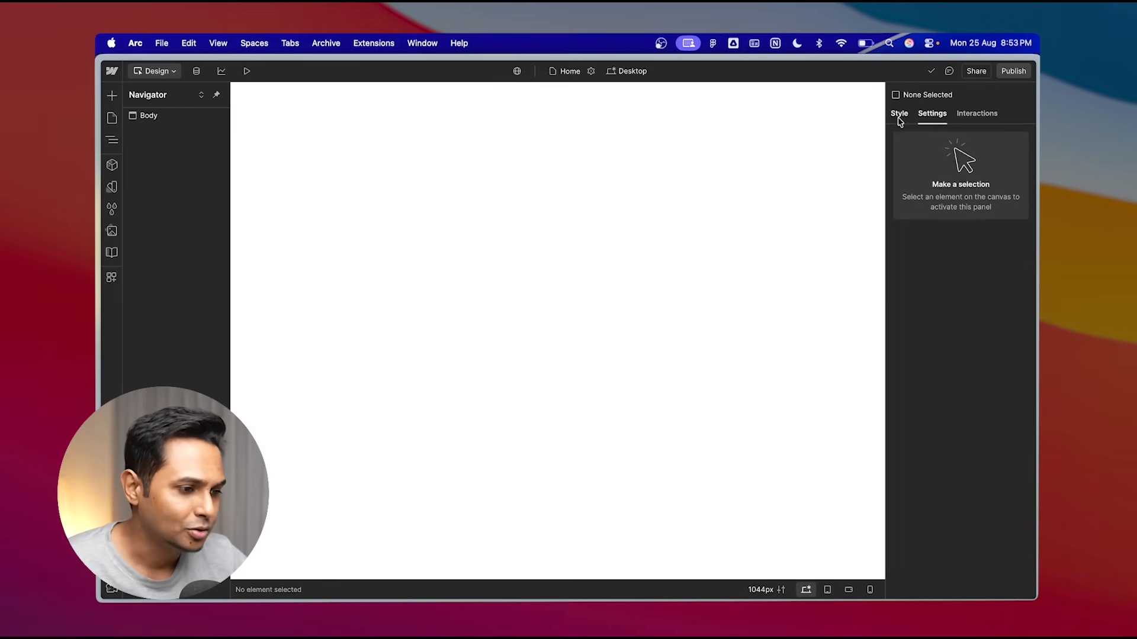
pyautogui.click(899, 116)
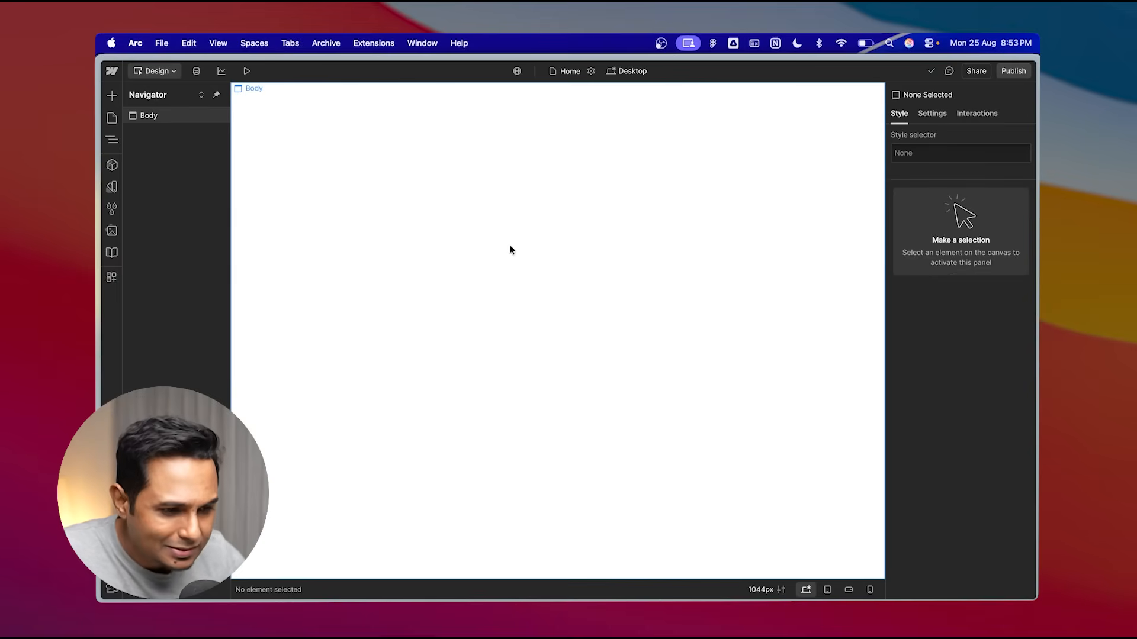
pyautogui.click(984, 115)
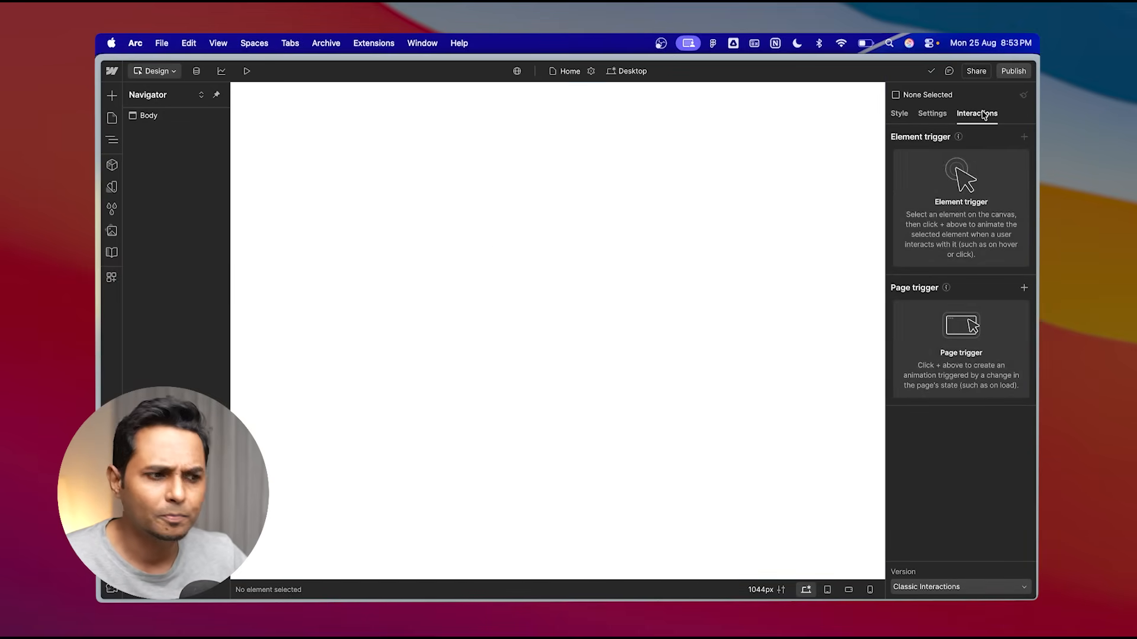
pyautogui.click(902, 116)
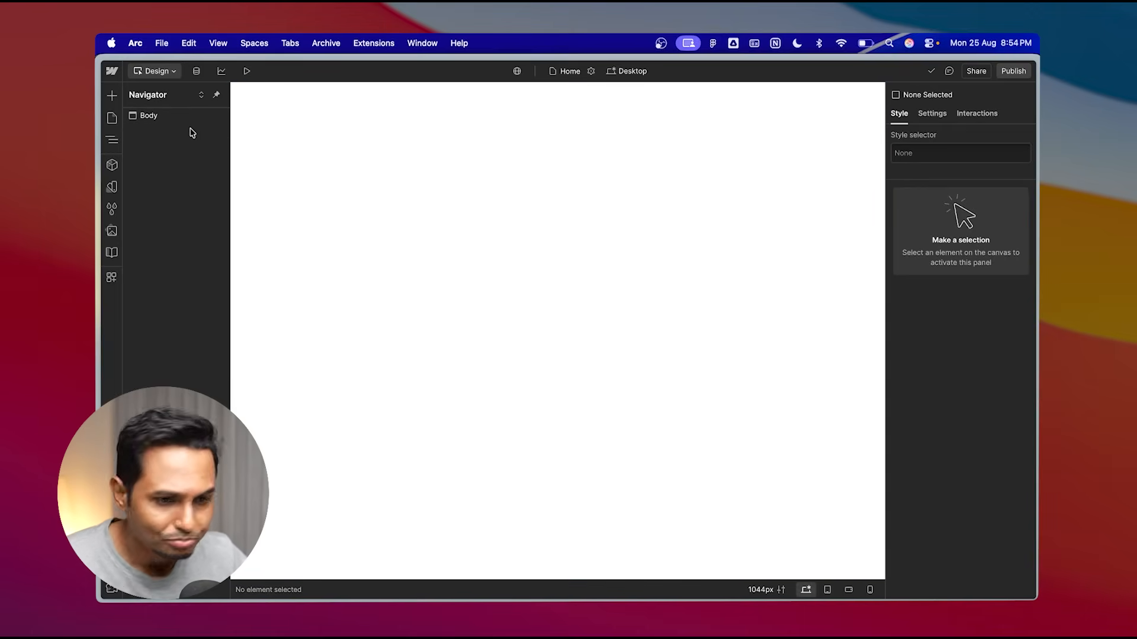
# - Select the Body and scroll through the full list of element categories in the Add panel
pyautogui.click(149, 121)
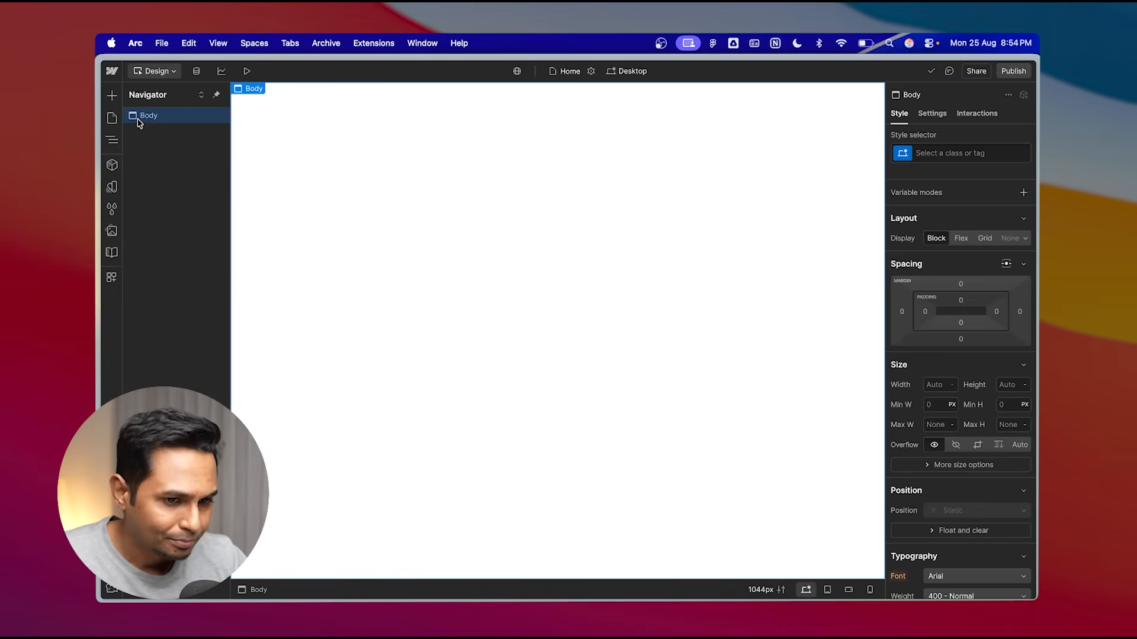
pyautogui.click(110, 99)
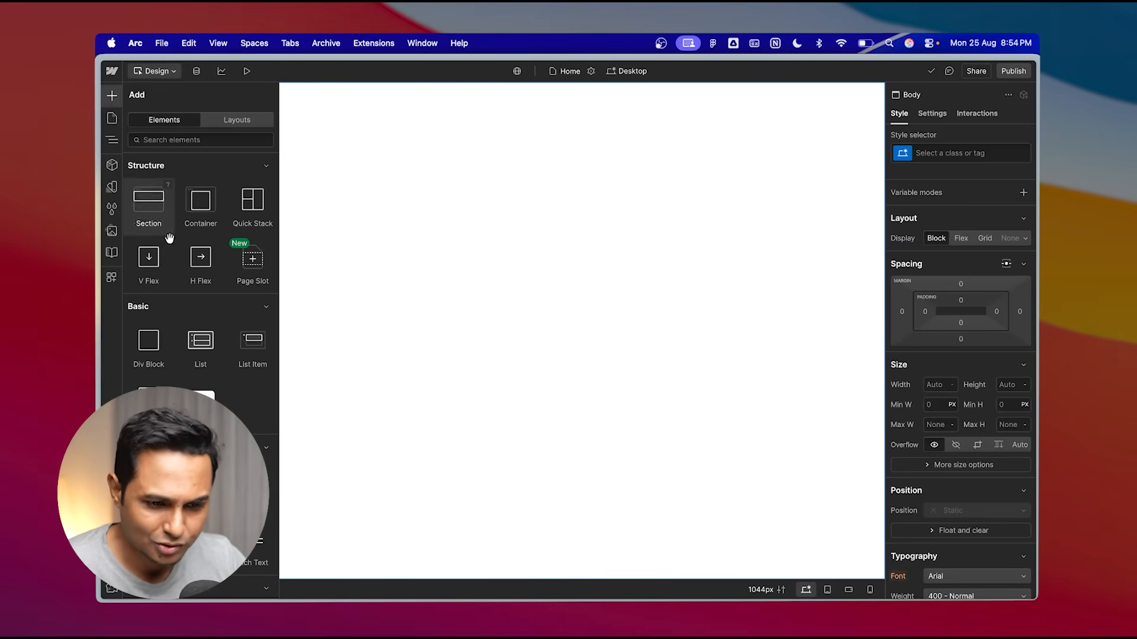
pyautogui.scroll(-2, 166, 255)
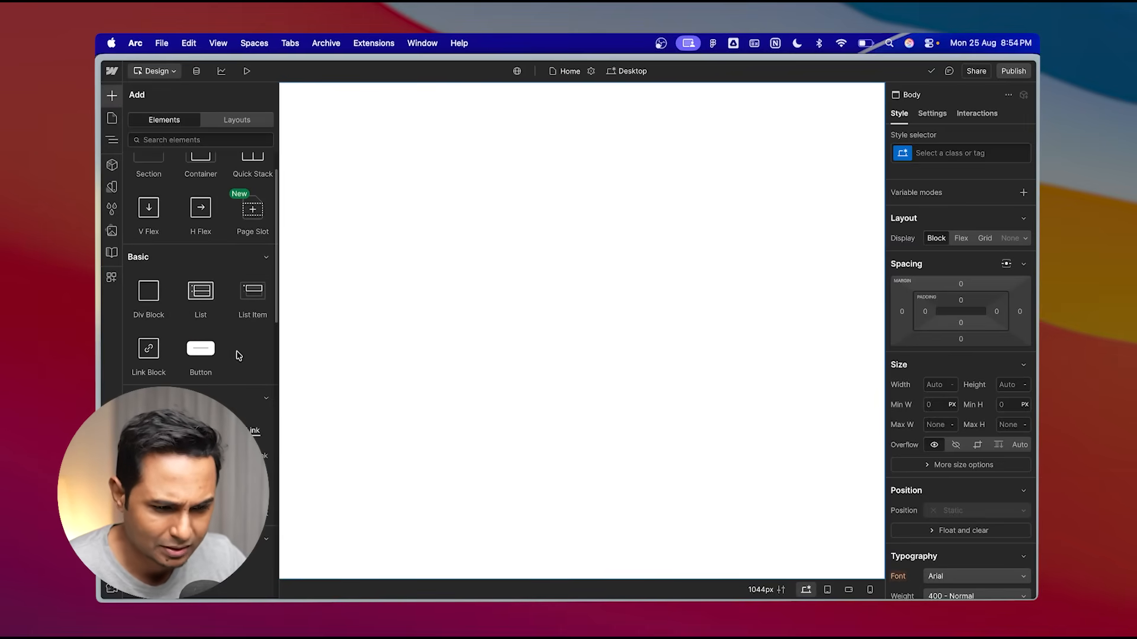
pyautogui.scroll(-4, 233, 360)
pyautogui.scroll(-12, 200, 378)
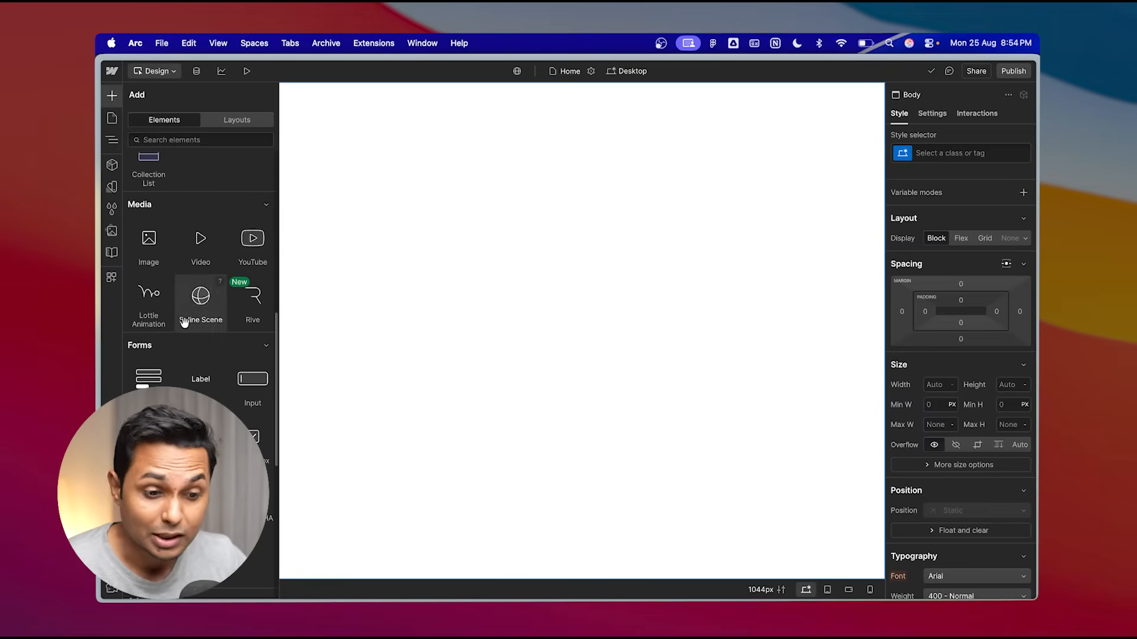
pyautogui.scroll(-10, 239, 413)
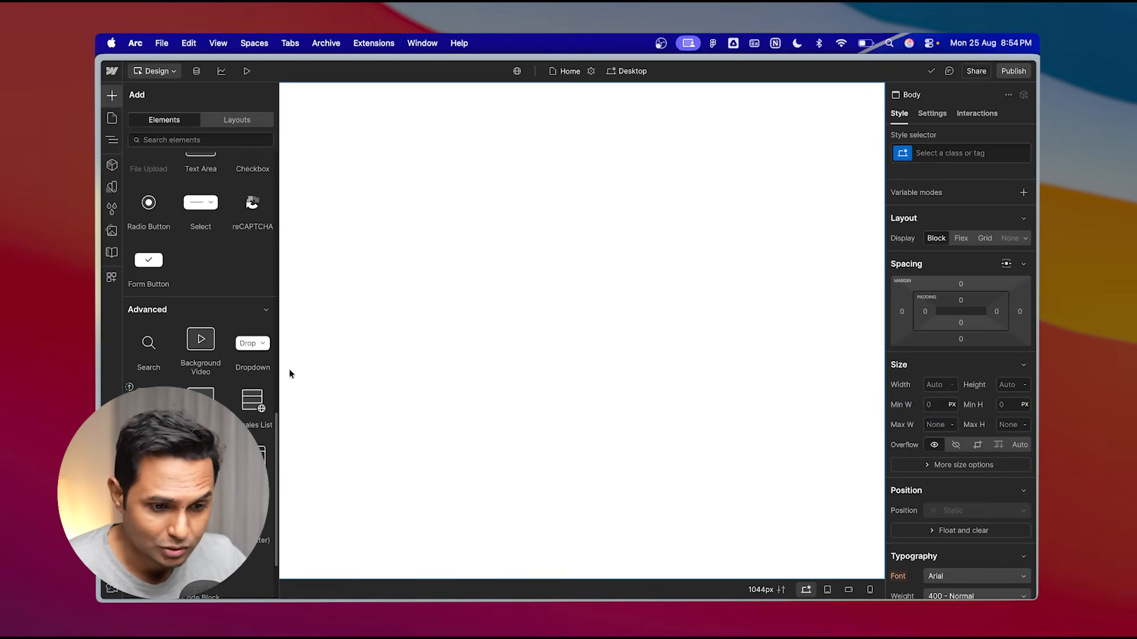
pyautogui.scroll(20, 254, 414)
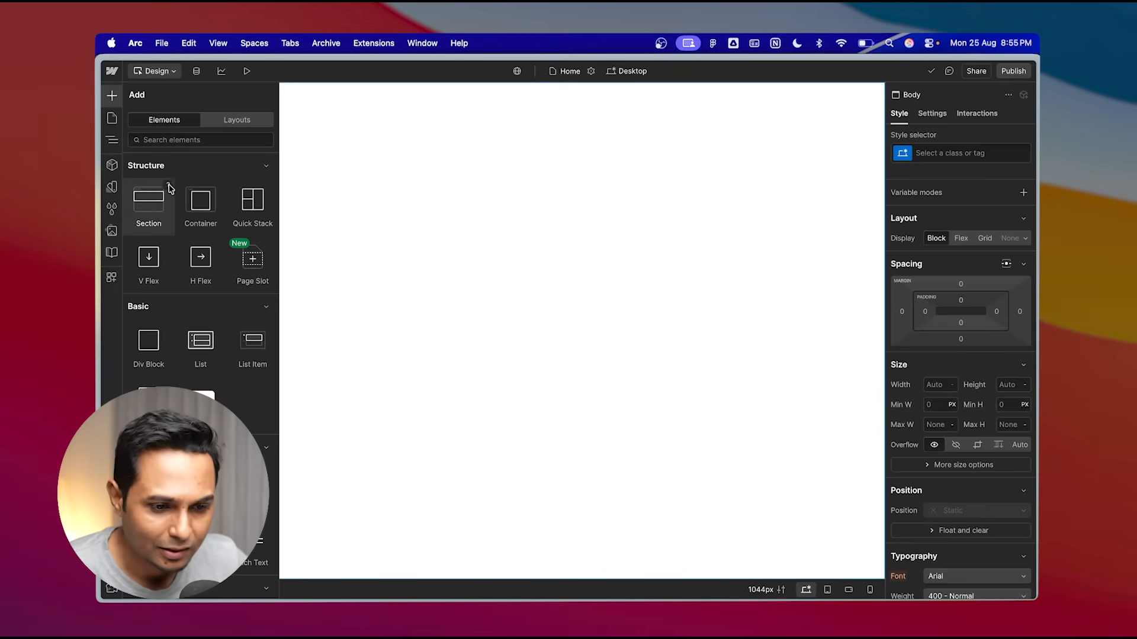
# - Open the Section element's help preview and collapse and expand the Structure and Basic element categories
pyautogui.click(169, 186)
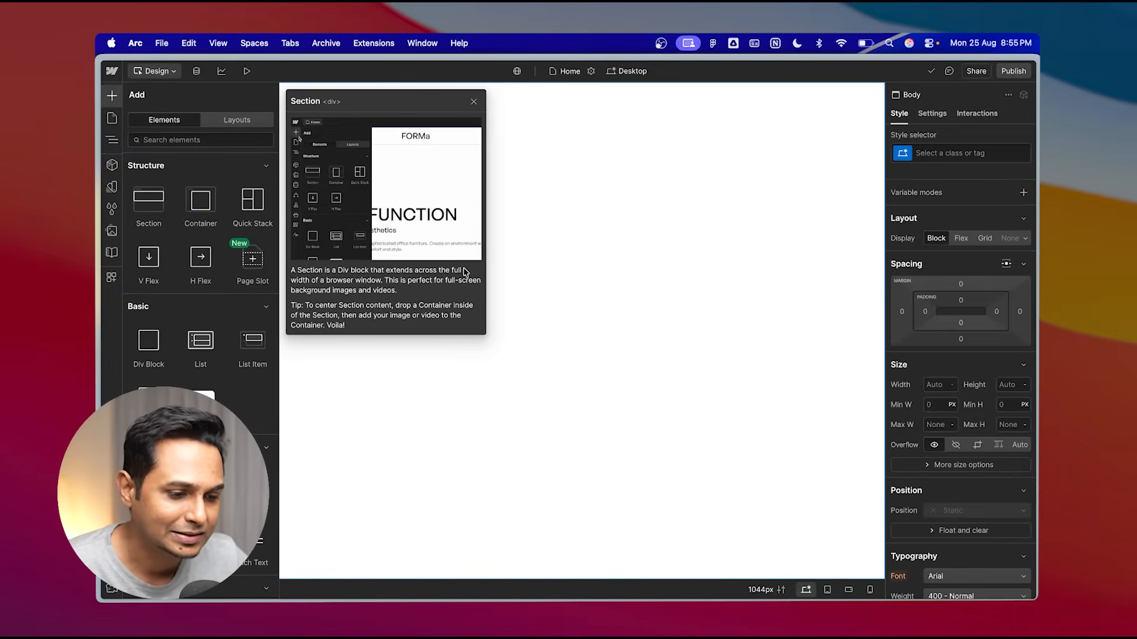
pyautogui.click(175, 306)
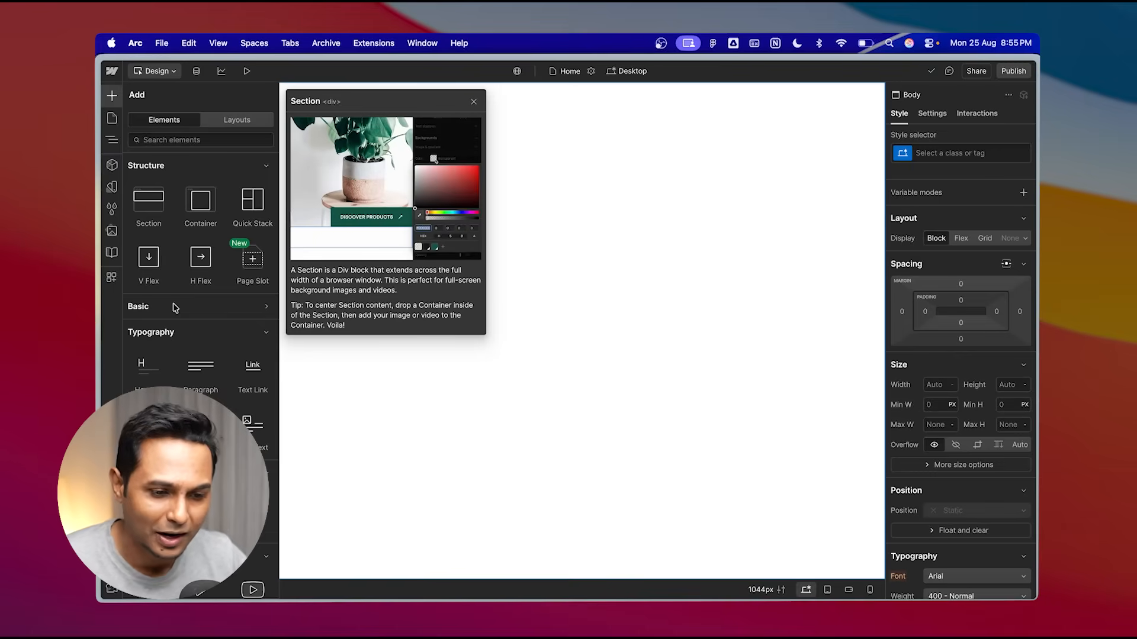
pyautogui.click(170, 174)
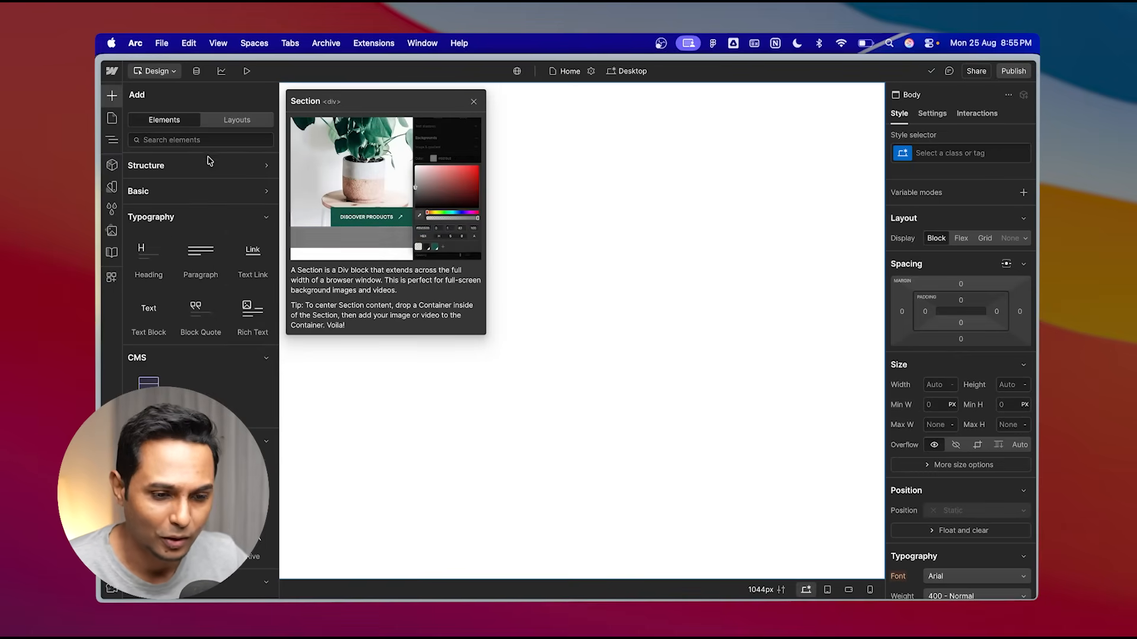
pyautogui.click(189, 167)
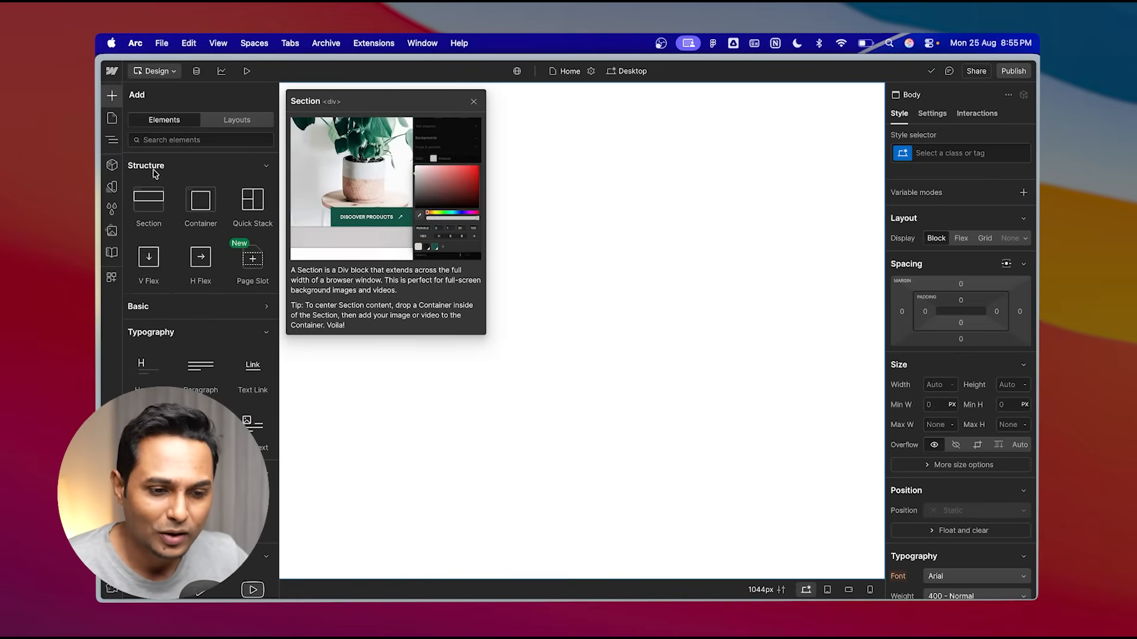
pyautogui.click(204, 326)
pyautogui.click(213, 307)
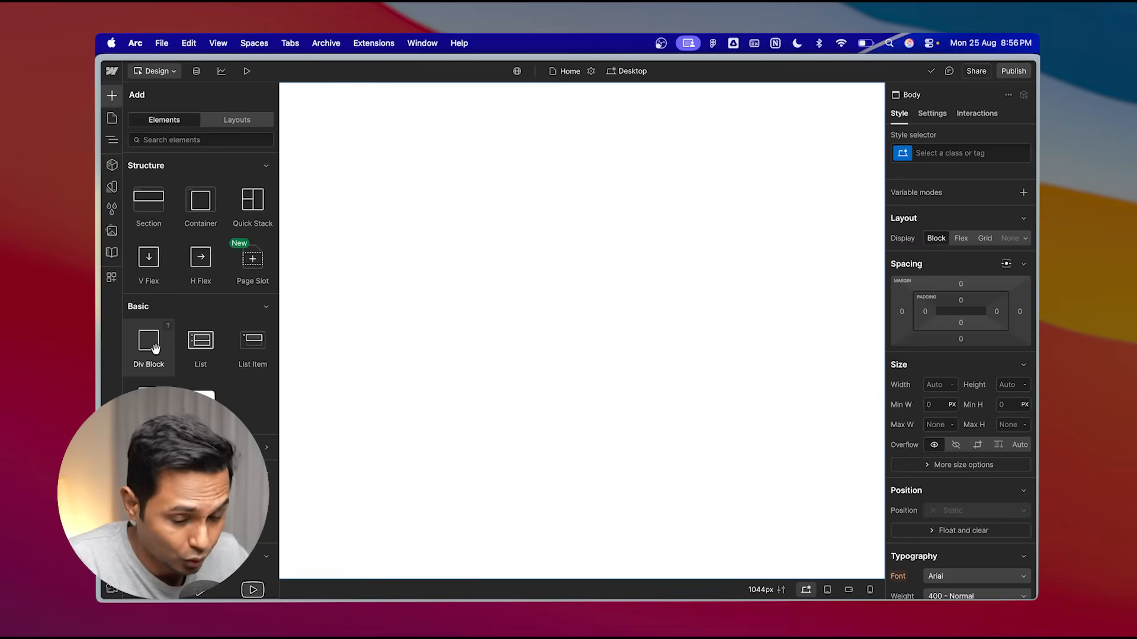
pyautogui.click(323, 133)
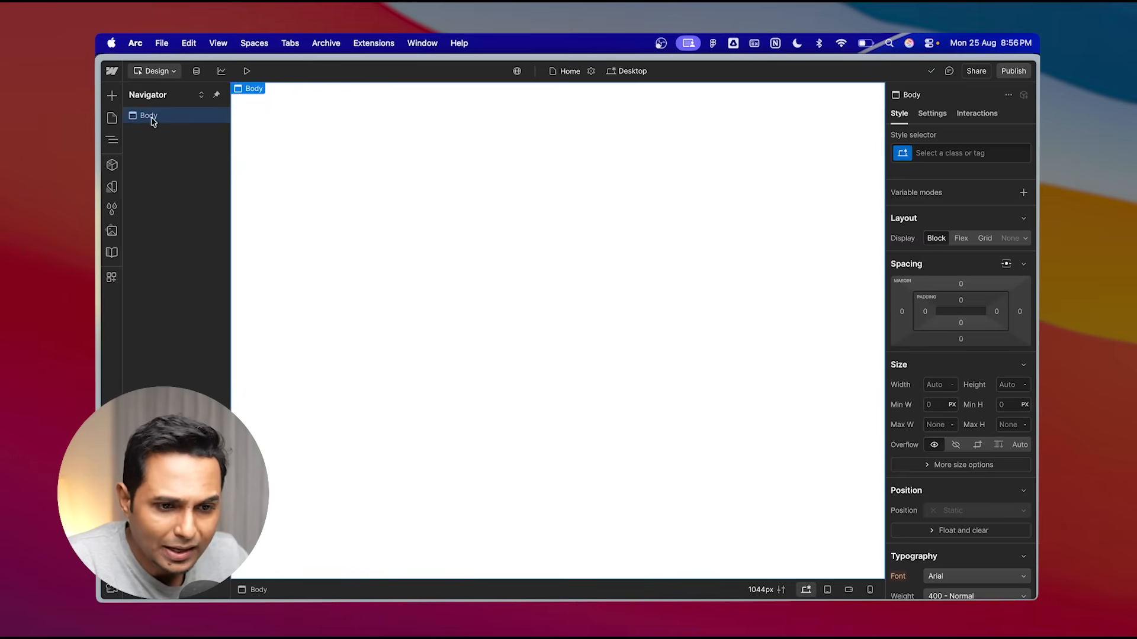
# - Switch to Figma and select the destination section frames and the backpack image to check their sizes
pyautogui.click(657, 619)
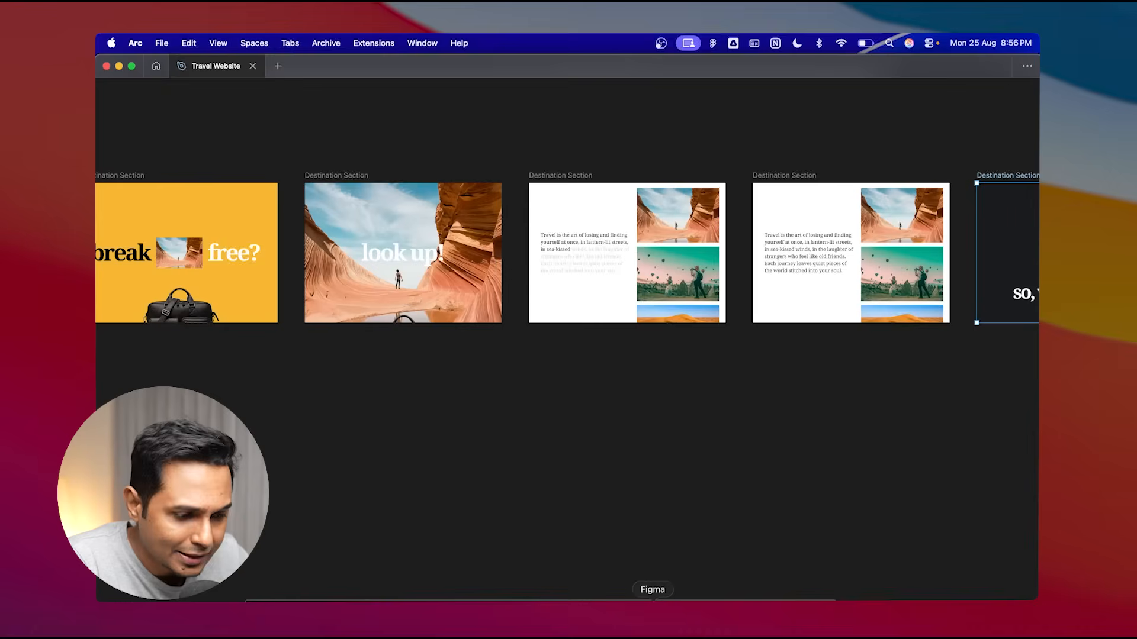
pyautogui.scroll(-3, 455, 275)
pyautogui.moveTo(489, 181); pyautogui.dragTo(146, 341)
pyautogui.moveTo(730, 164); pyautogui.dragTo(501, 355)
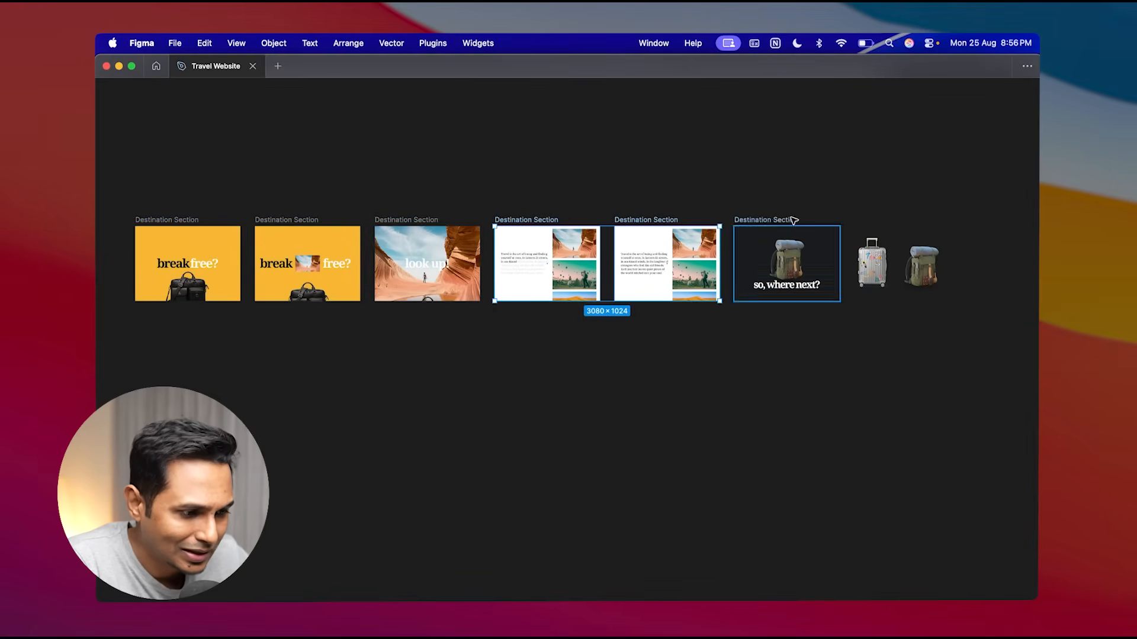
pyautogui.moveTo(825, 185); pyautogui.dragTo(722, 332)
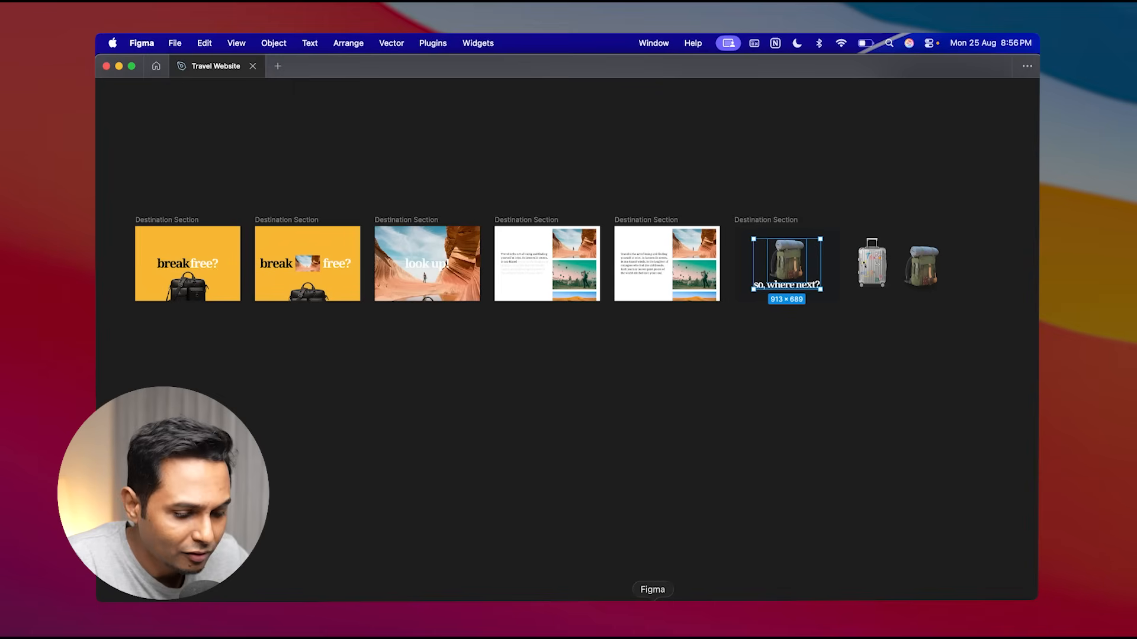
# - Return to the Webflow Designer and open the Add elements panel
pyautogui.click(467, 619)
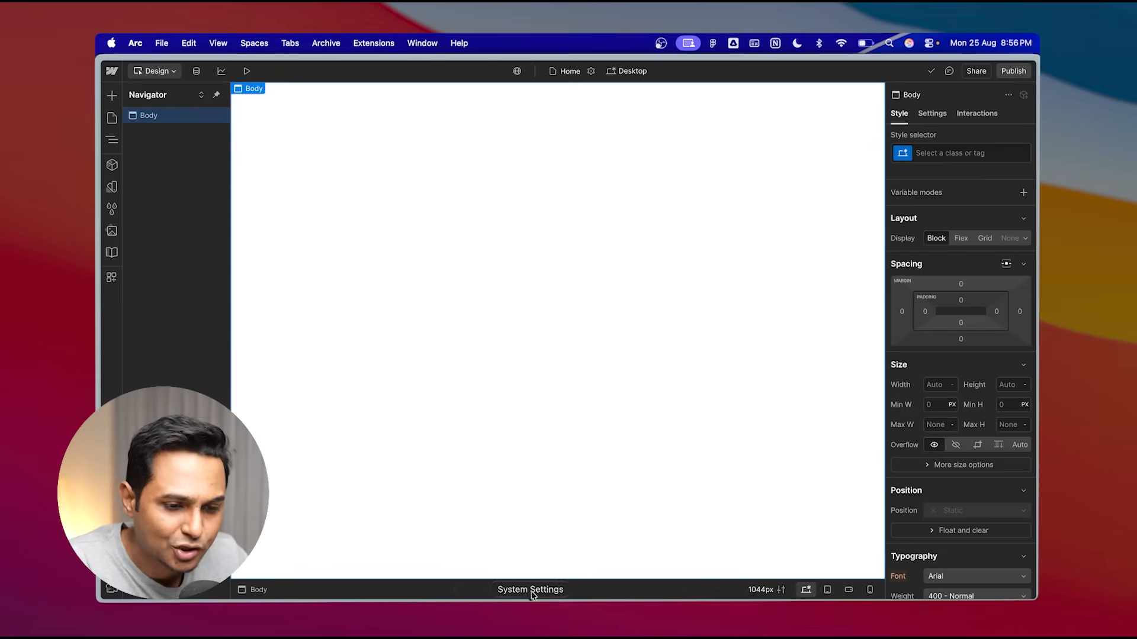
pyautogui.click(112, 94)
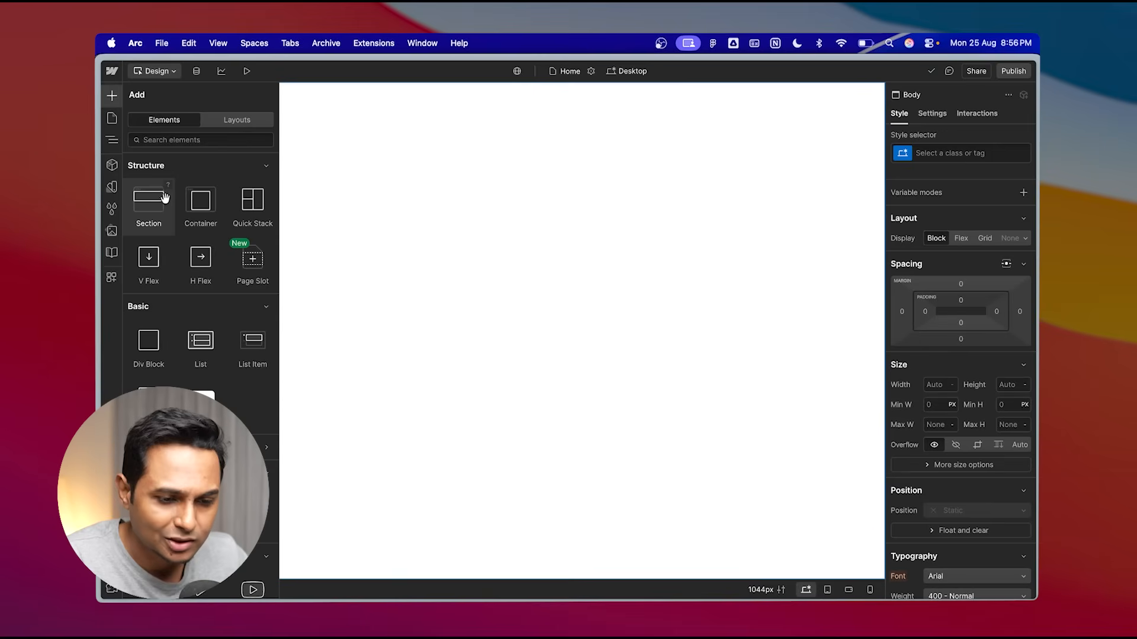
# - Add a Section element to the page body
pyautogui.click(151, 210)
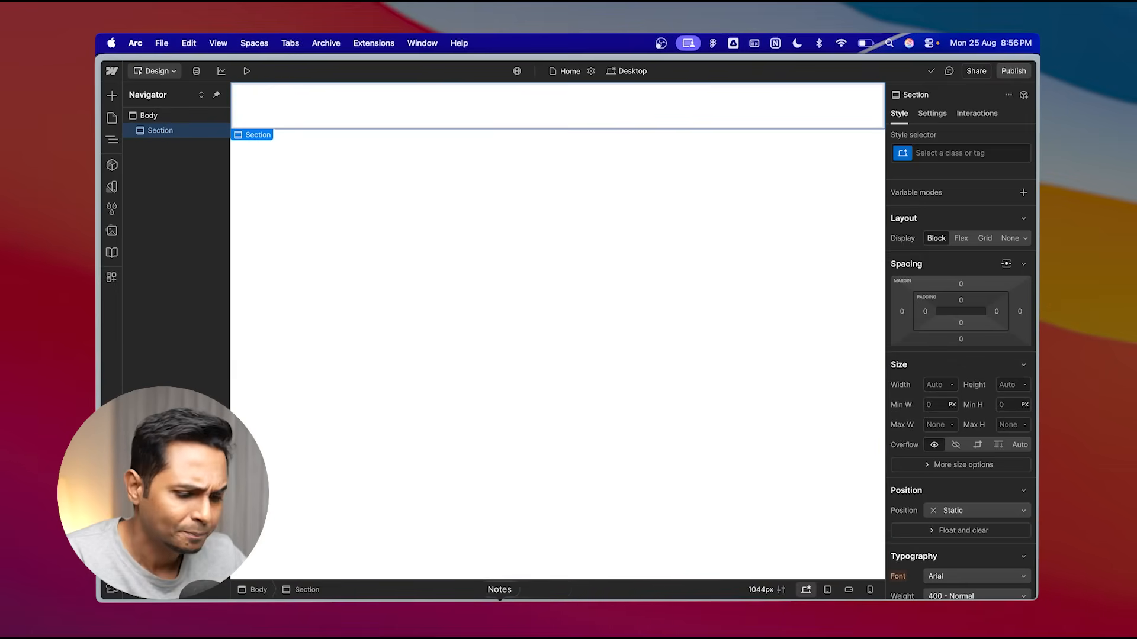
# - Switch to Figma and zoom into the first Destination Section frame to check its dimensions
pyautogui.click(652, 618)
pyautogui.hscroll(-4, 398, 289)
pyautogui.scroll(1, 398, 289)
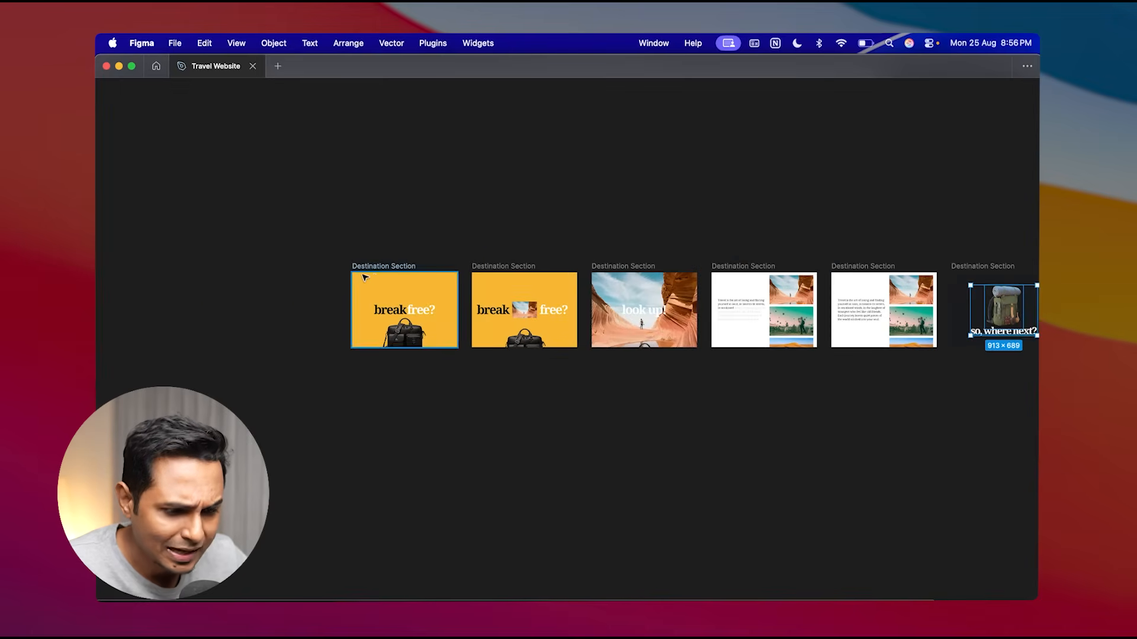
pyautogui.click(366, 269)
pyautogui.scroll(3, 372, 270)
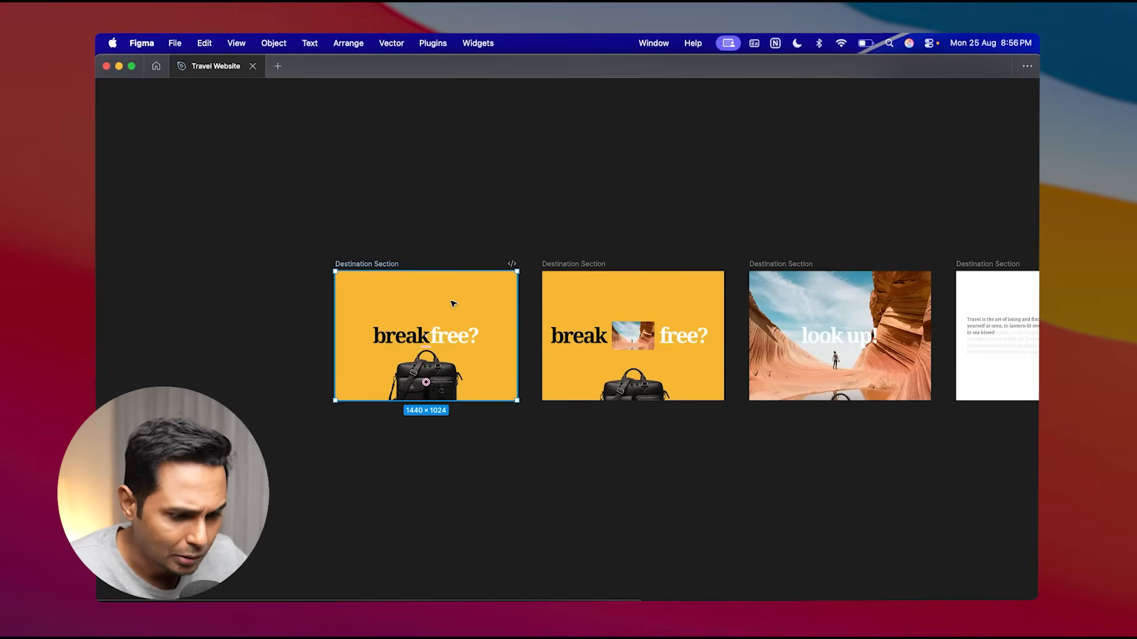
pyautogui.press('super+Tab')
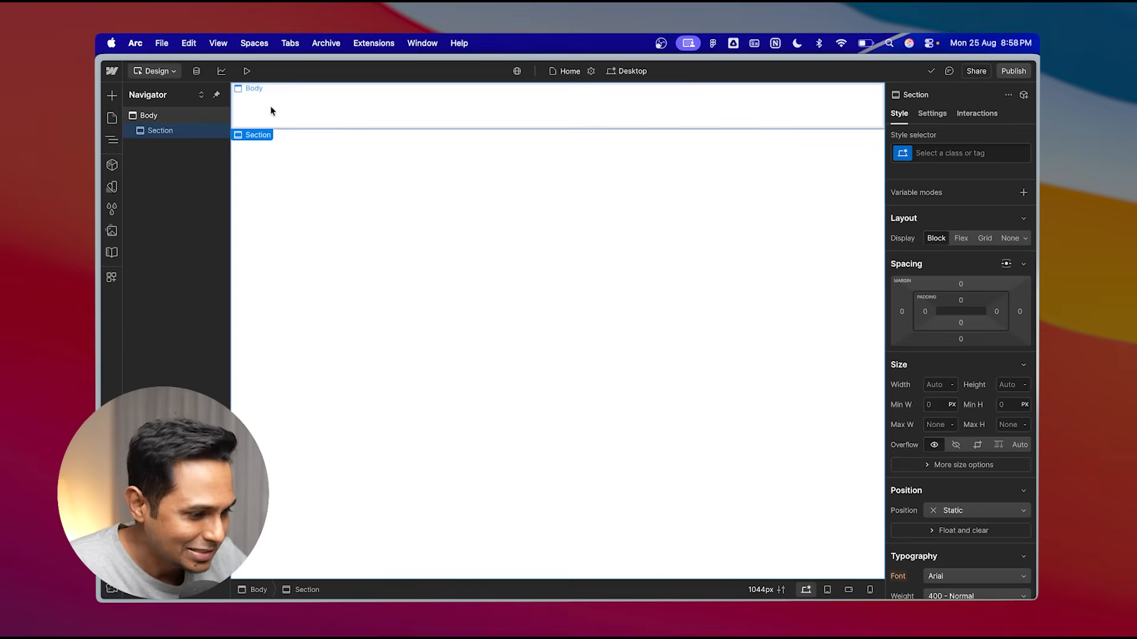
# - Create a new class named section and apply it to the Section element
pyautogui.scroll(-5, 1007, 456)
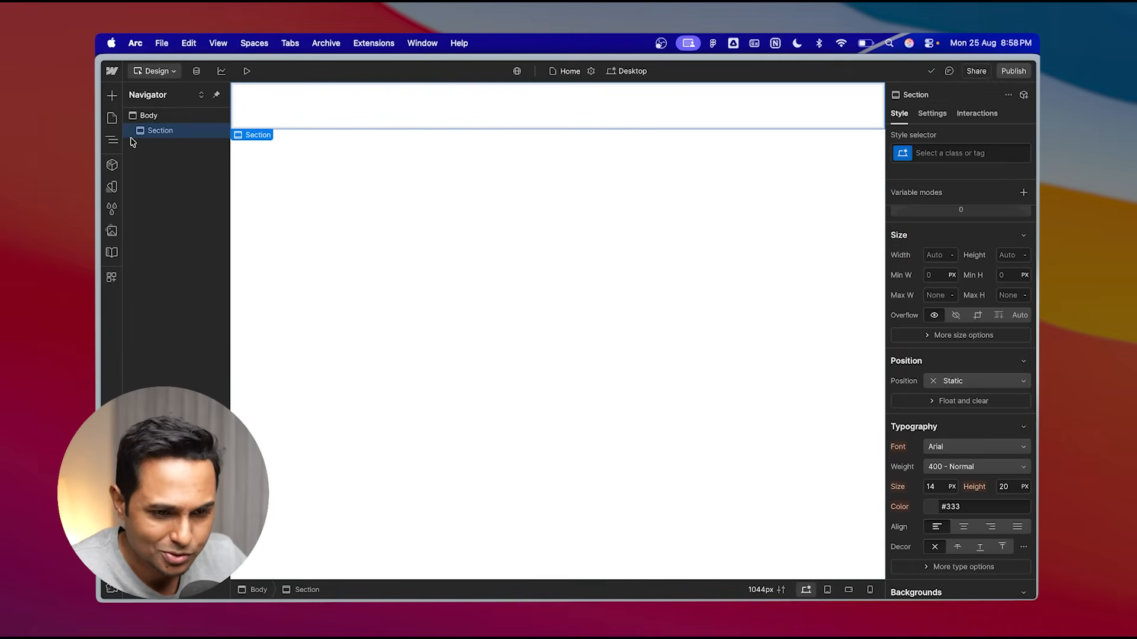
pyautogui.press('super+Return')
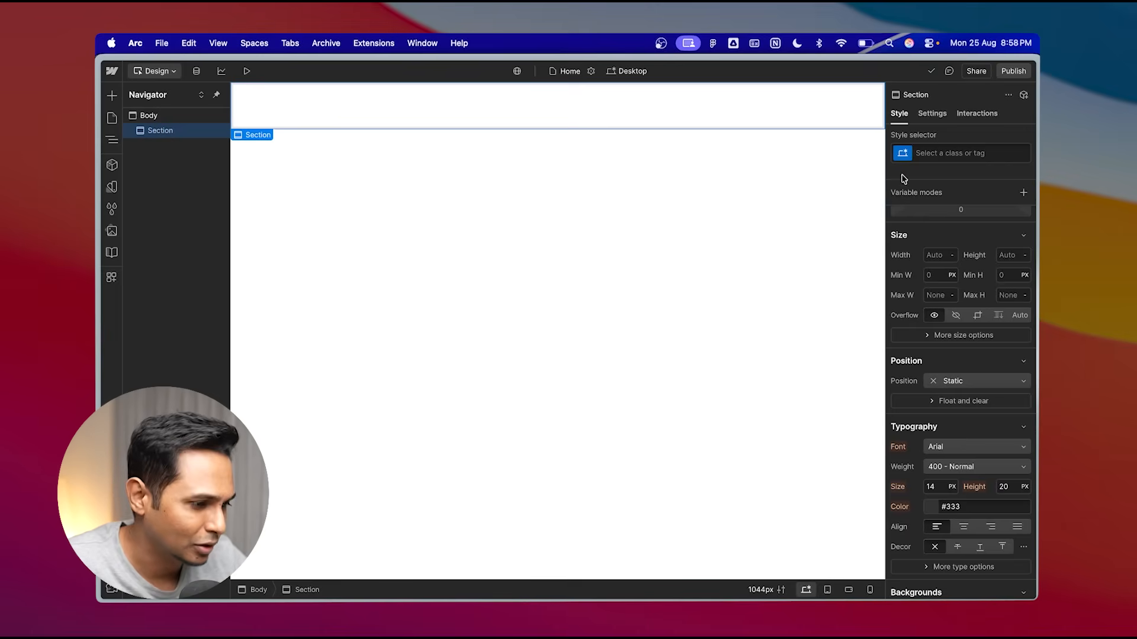
pyautogui.click(930, 152)
pyautogui.write('section')
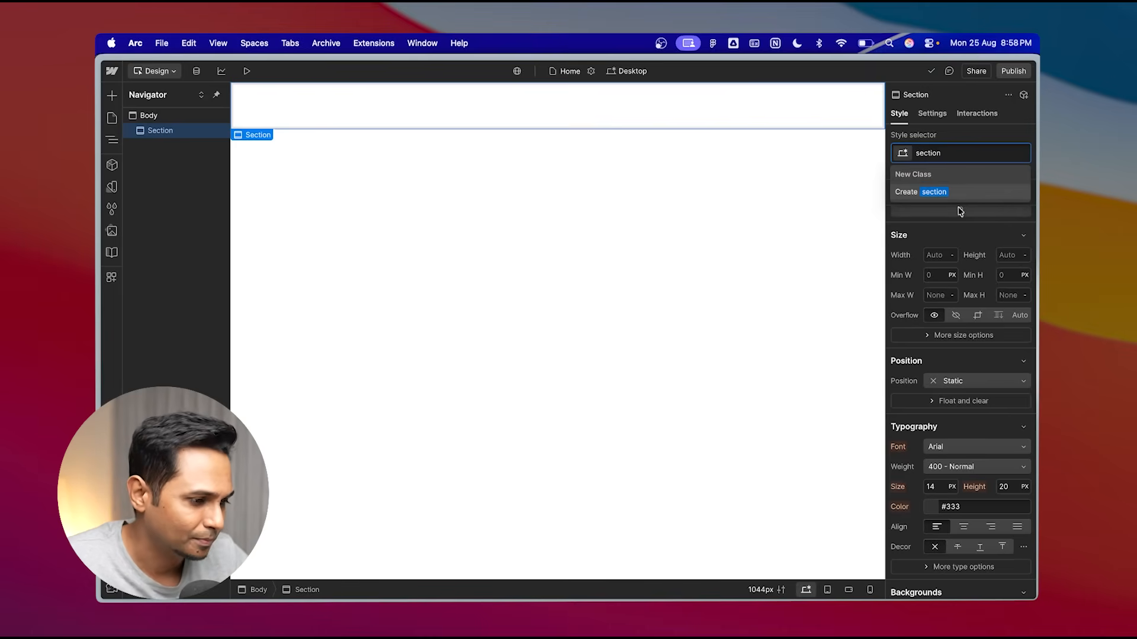
pyautogui.click(935, 192)
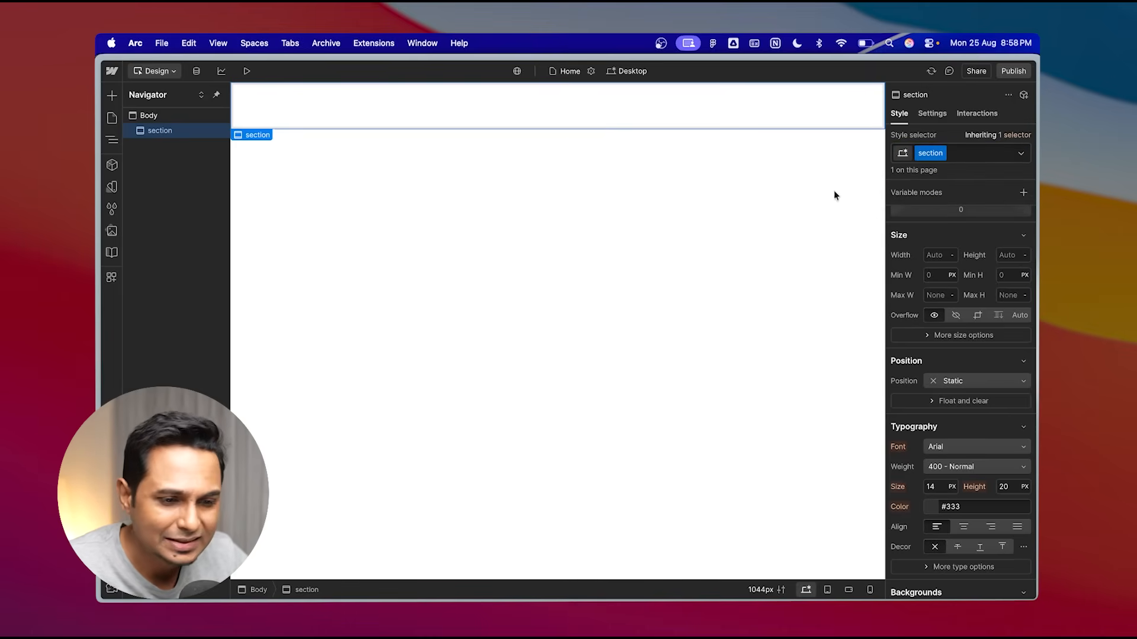
pyautogui.scroll(-3, 927, 414)
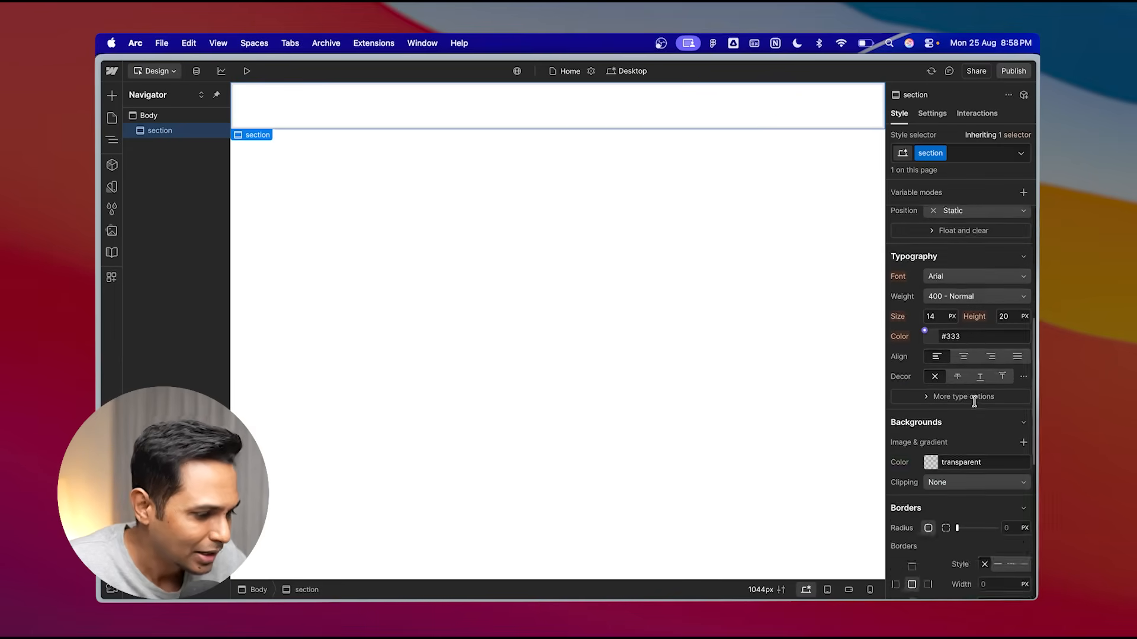
pyautogui.scroll(4, 971, 403)
pyautogui.click(957, 155)
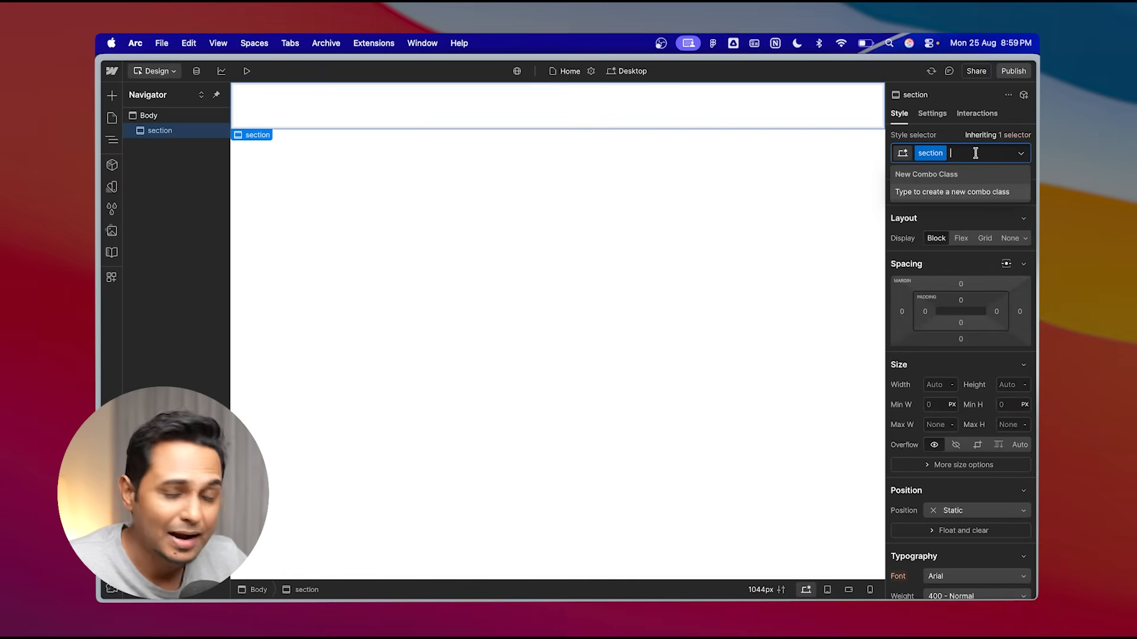
pyautogui.click(166, 148)
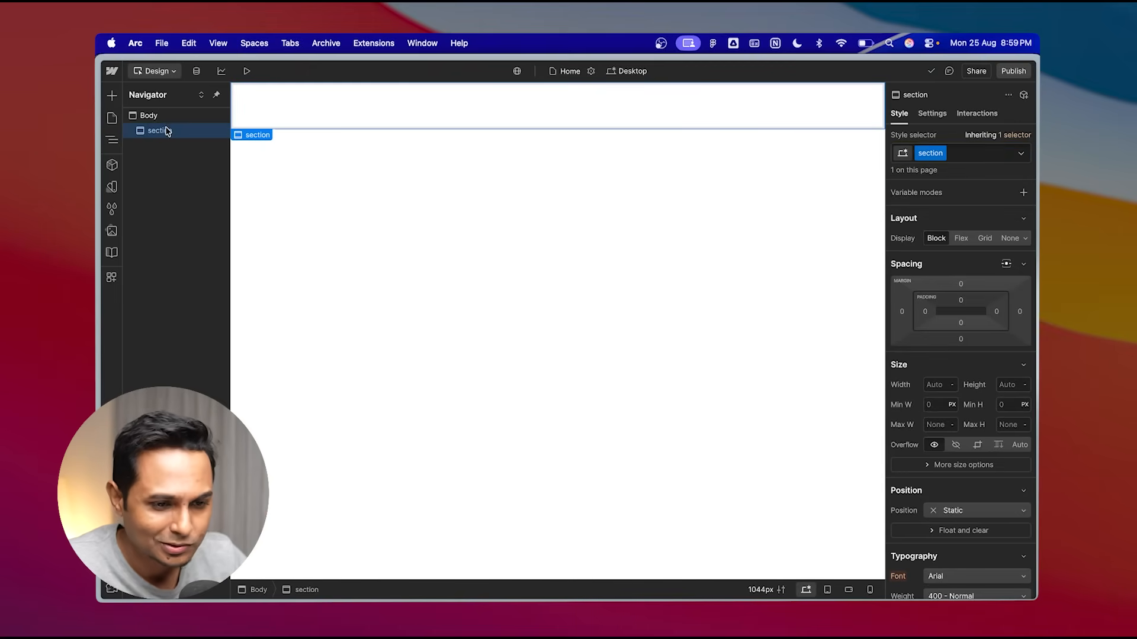
# - Rename the Section element in the navigator to Hero Section
pyautogui.doubleClick(161, 131)
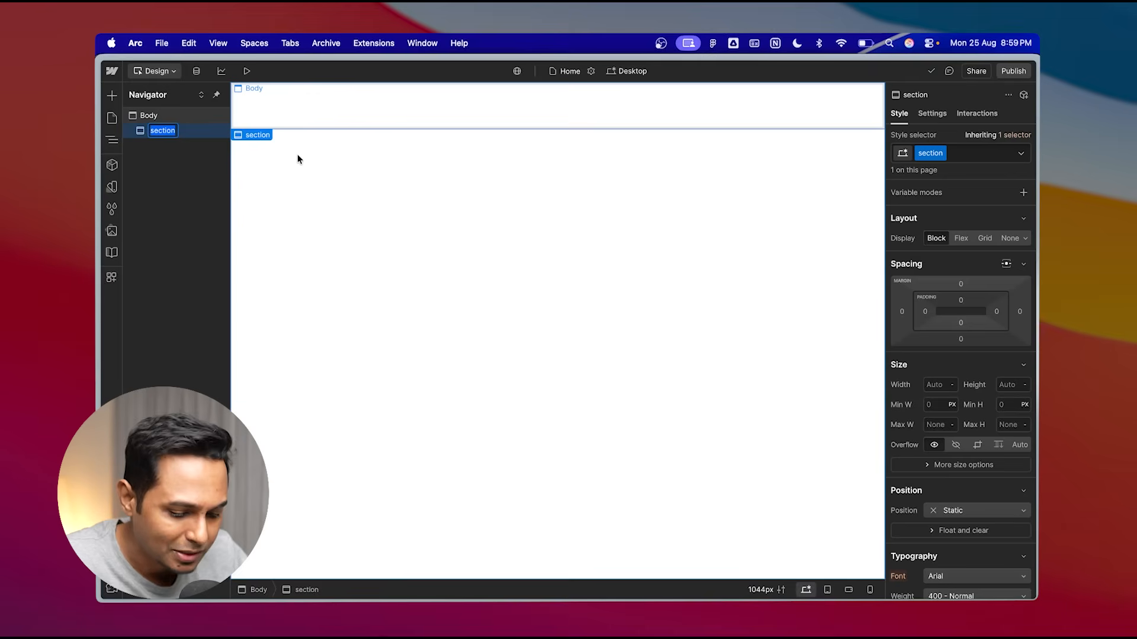
pyautogui.write('Hero Section')
pyautogui.press('Return')
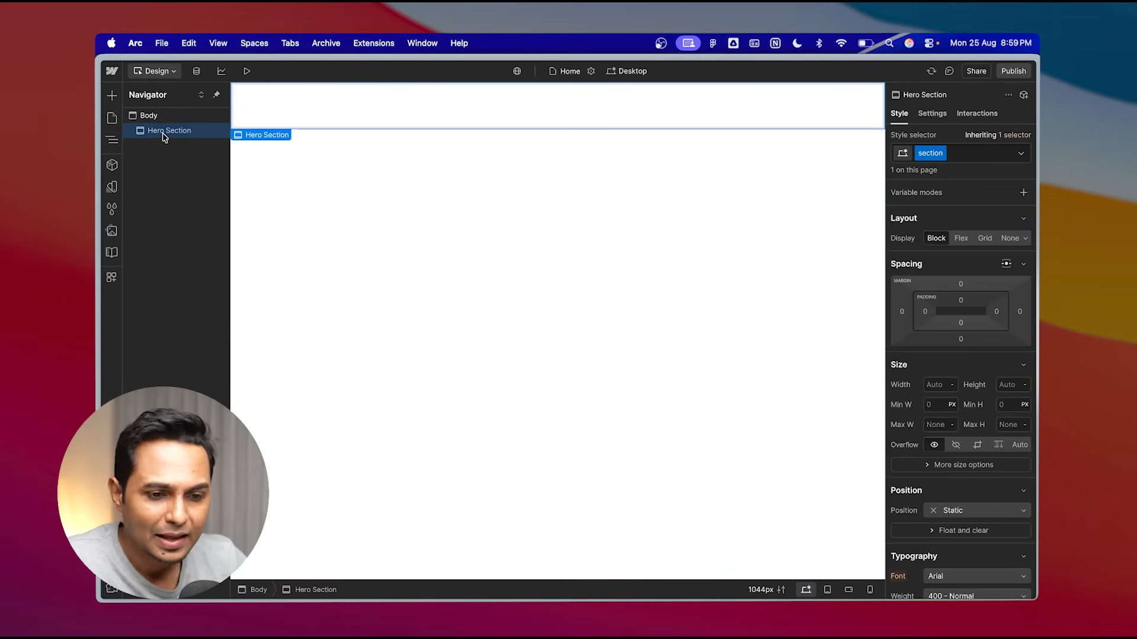
pyautogui.click(112, 101)
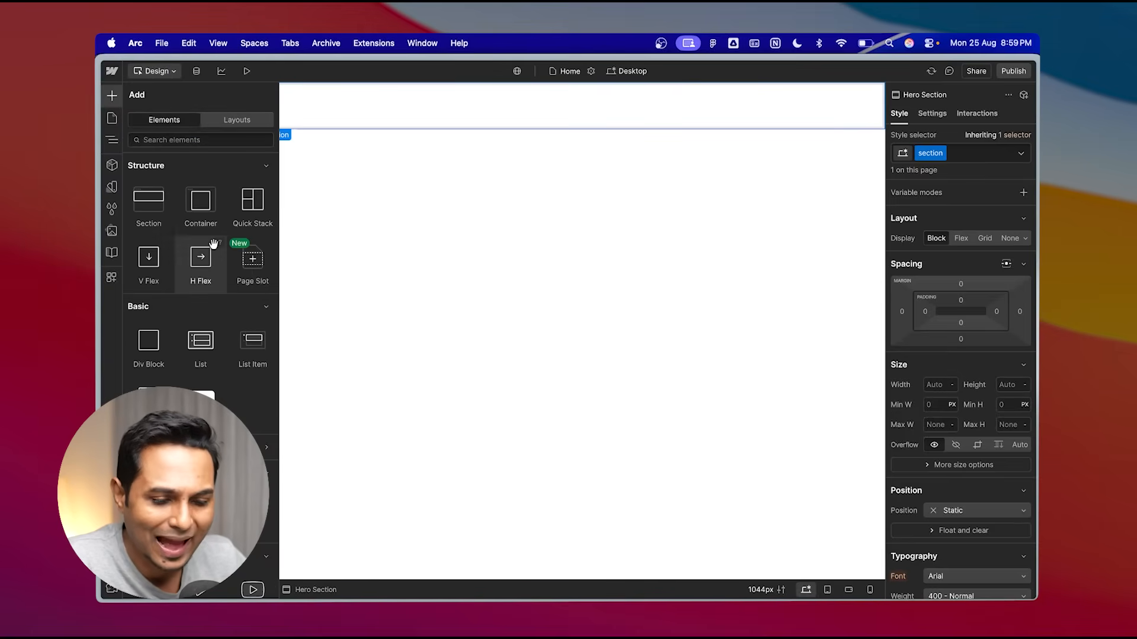
pyautogui.scroll(-6, 213, 244)
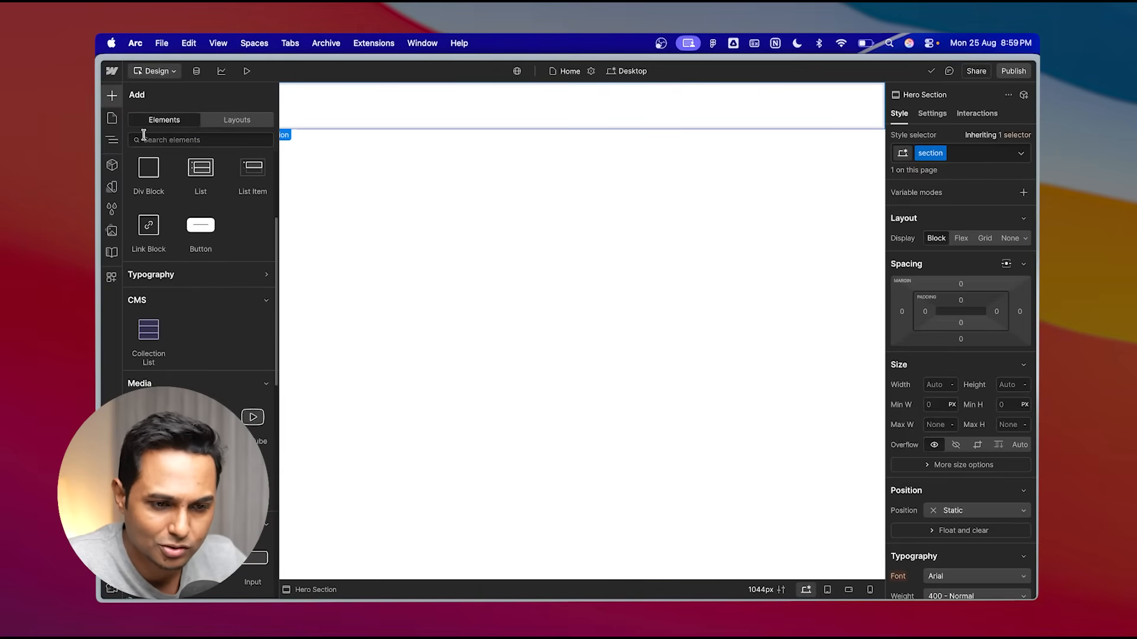
pyautogui.click(112, 95)
pyautogui.click(112, 95)
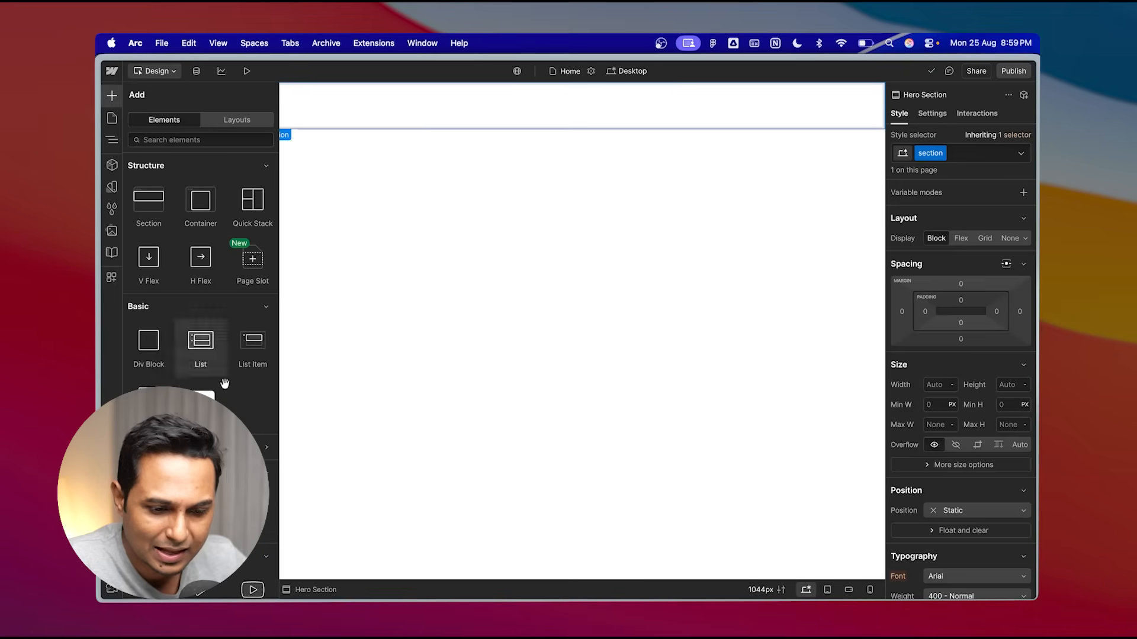
pyautogui.scroll(-4, 225, 384)
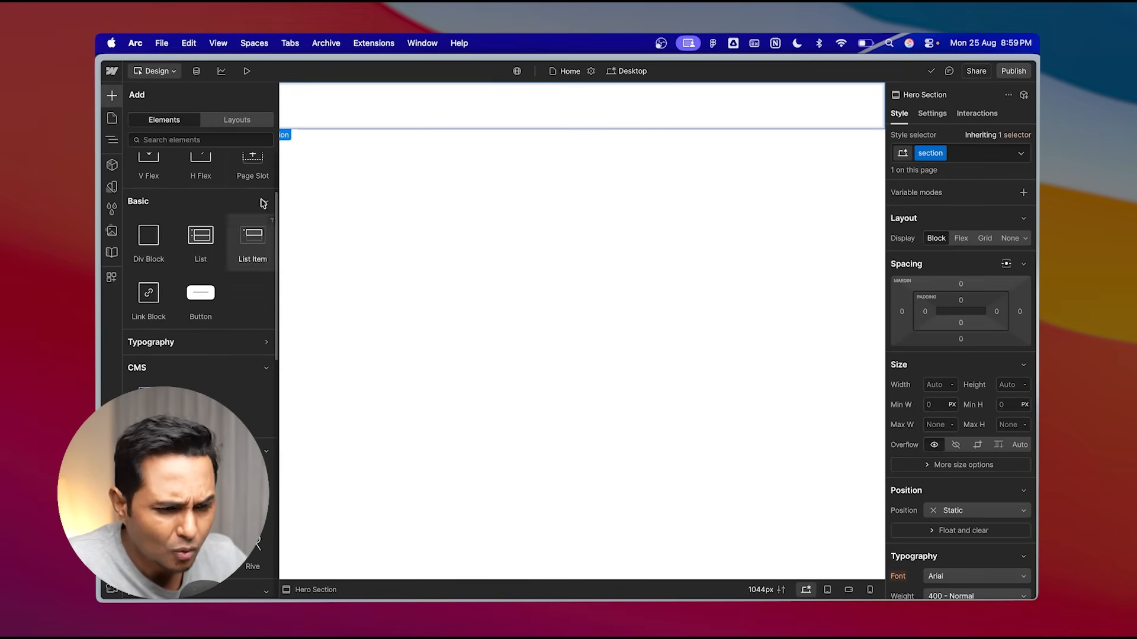
pyautogui.click(112, 94)
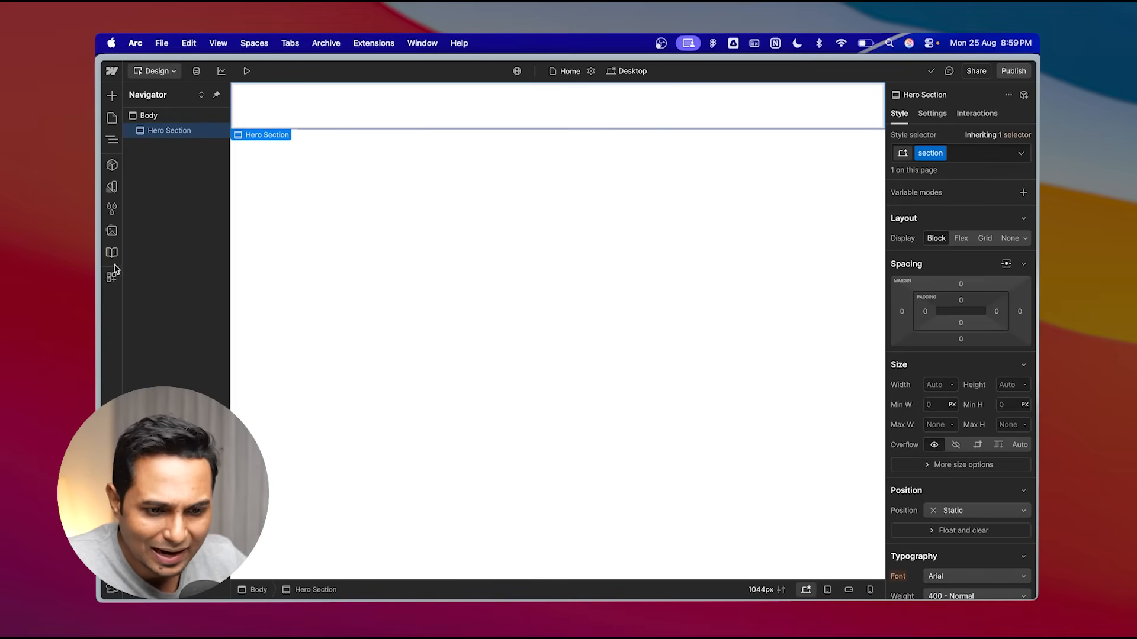
# - Upload all twelve images from the Travel Website folder, including Backpack.png and Briefcase.png, into the site's Assets
pyautogui.click(111, 230)
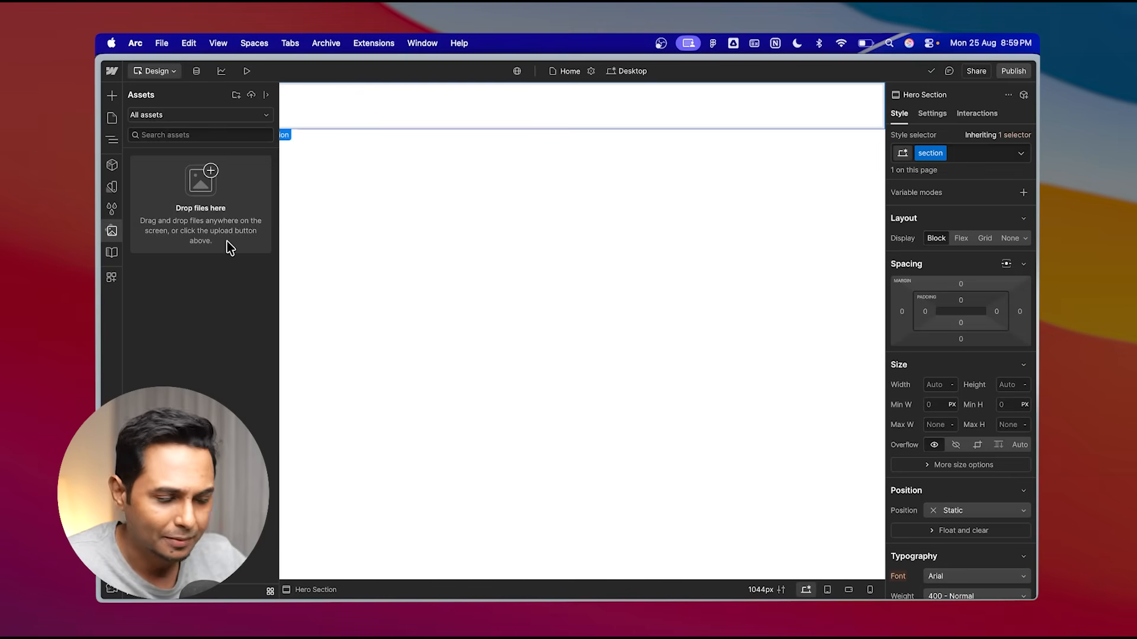
pyautogui.hotkey('ctrl', 'Right')
pyautogui.click(705, 96)
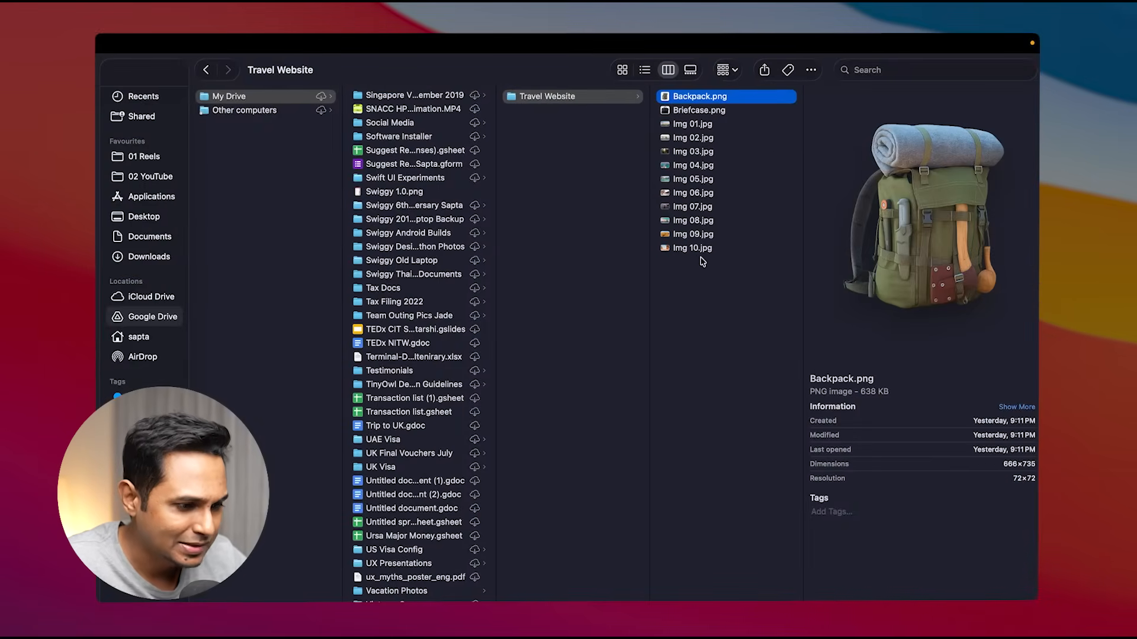
pyautogui.press('super+a')
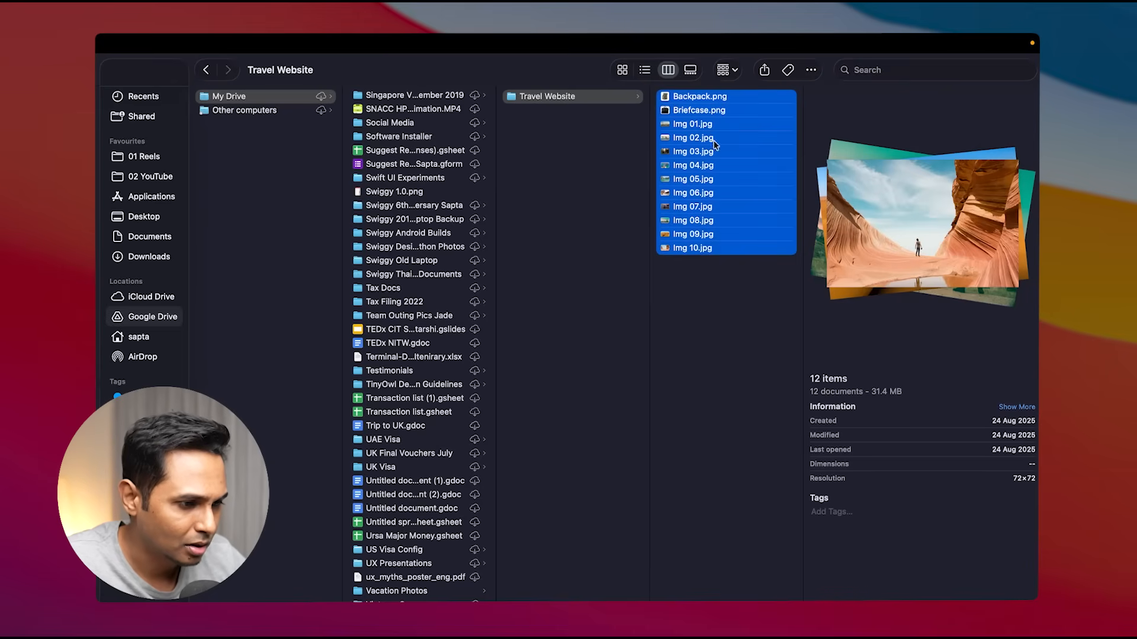
pyautogui.moveTo(713, 143); pyautogui.dragTo(187, 260)
pyautogui.press('super+Tab')
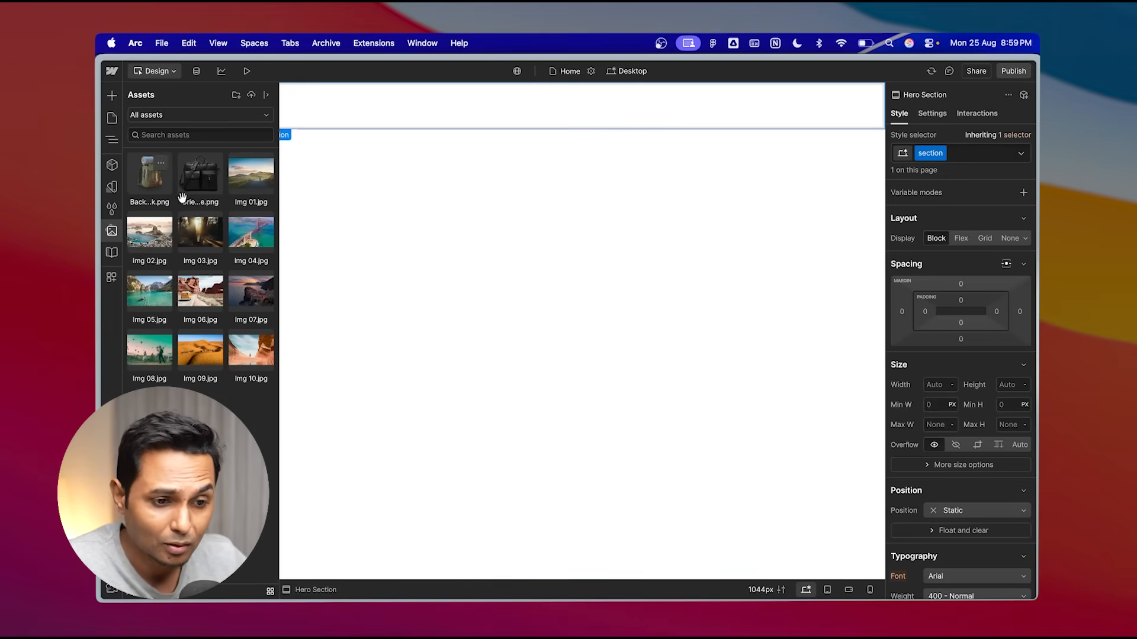
# - Add an Image element inside the Hero Section
pyautogui.click(321, 174)
pyautogui.click(321, 172)
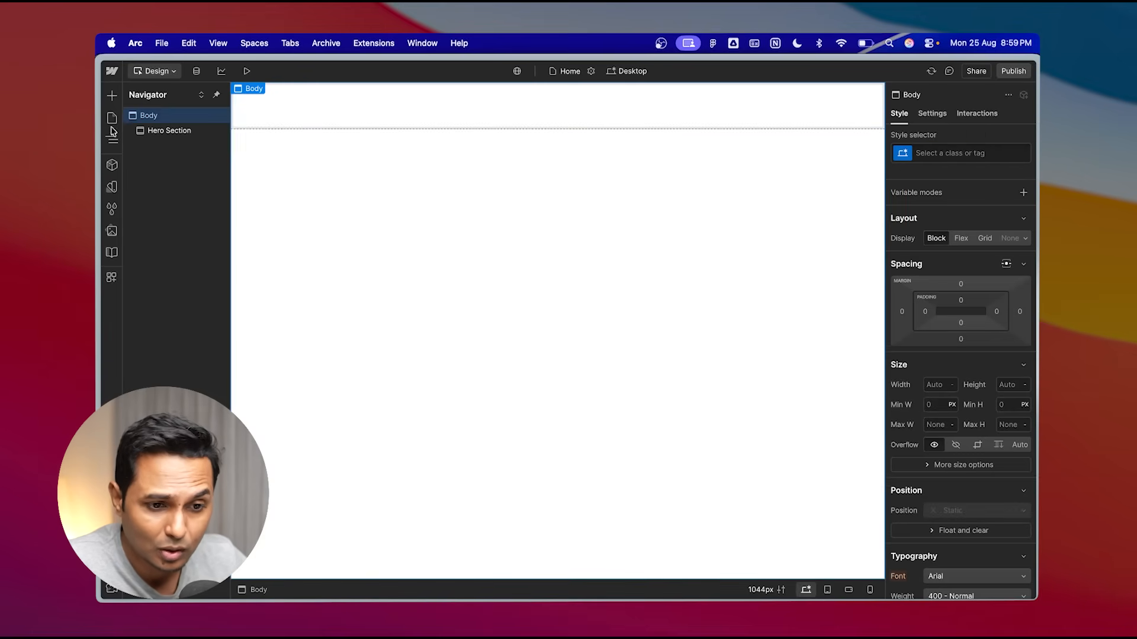
pyautogui.click(170, 131)
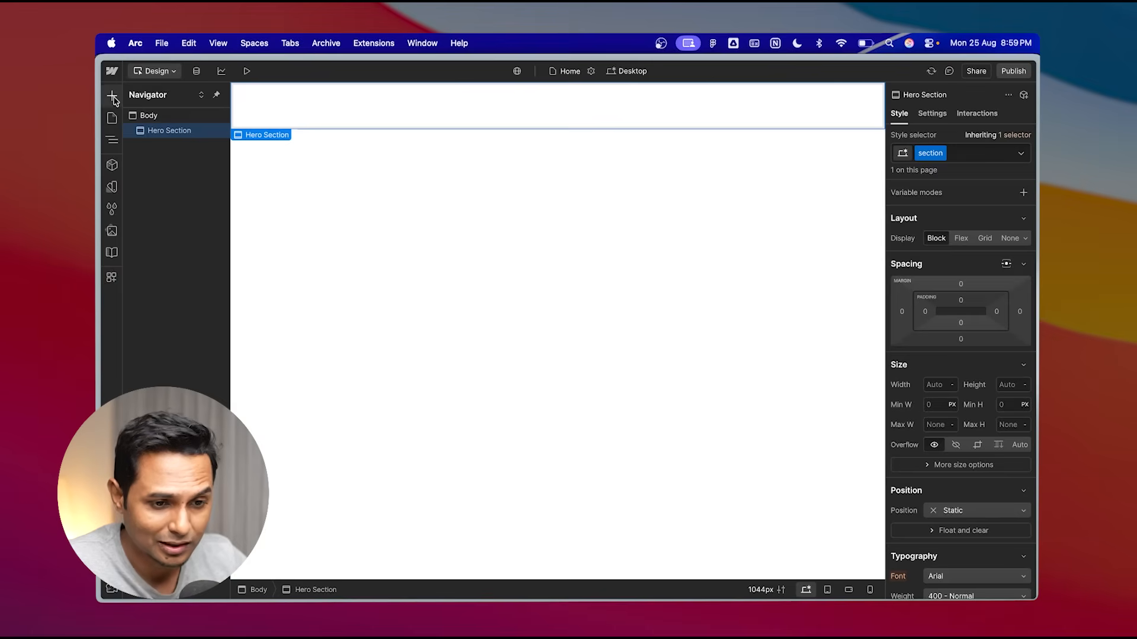
pyautogui.click(112, 95)
pyautogui.scroll(-3, 169, 373)
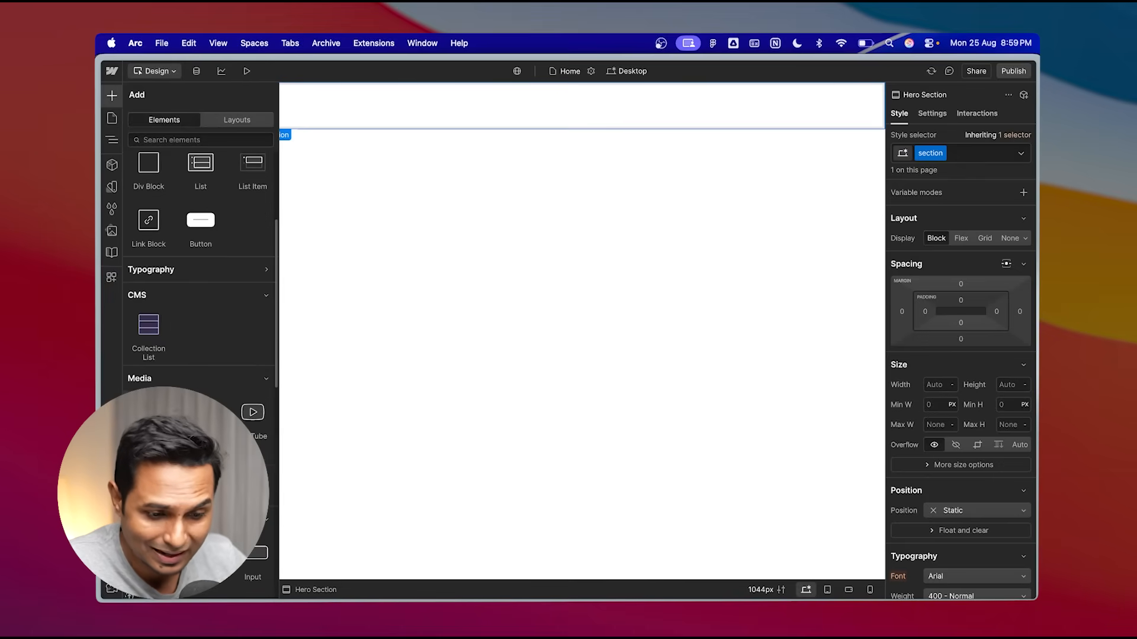
pyautogui.click(152, 414)
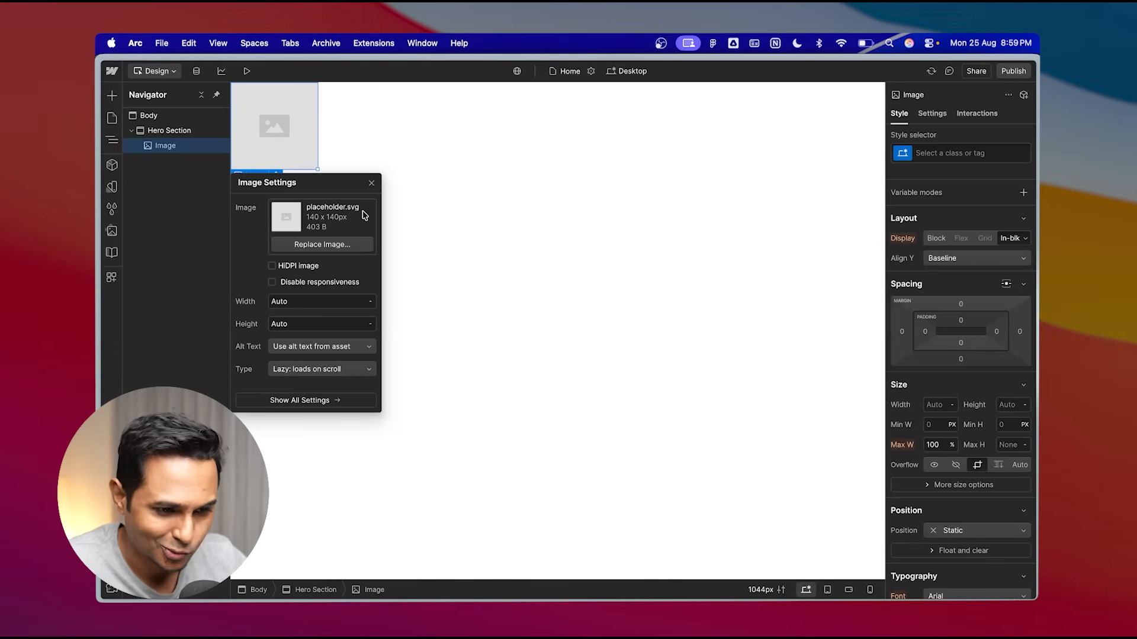
# - Replace the placeholder image with Img 10.jpg from the assets and close the image settings
pyautogui.click(316, 247)
pyautogui.click(243, 181)
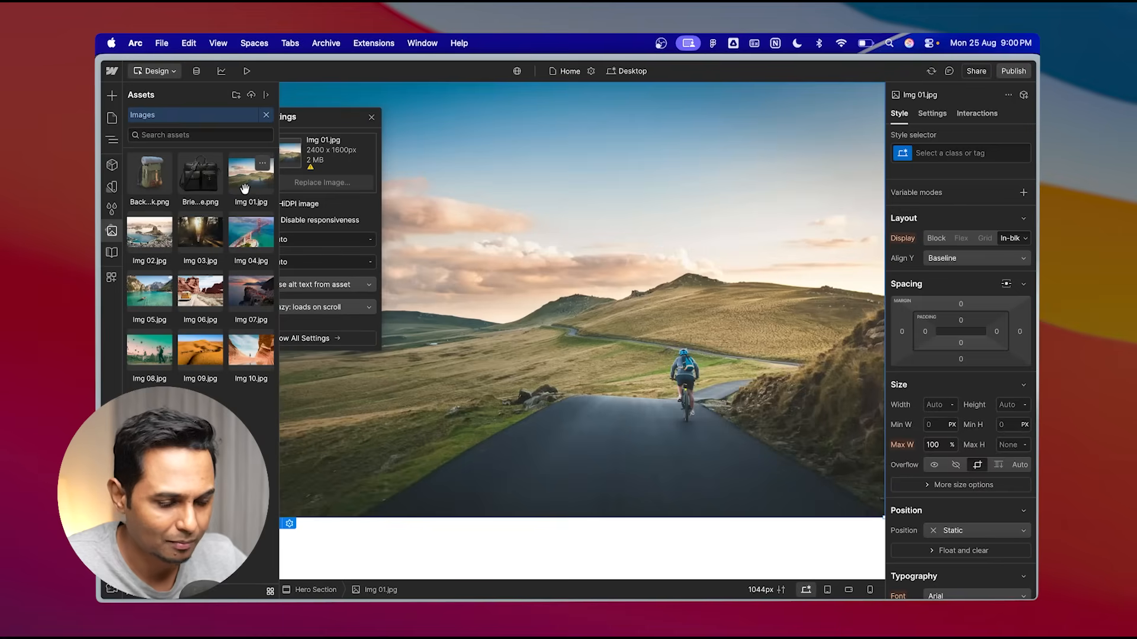
pyautogui.click(257, 355)
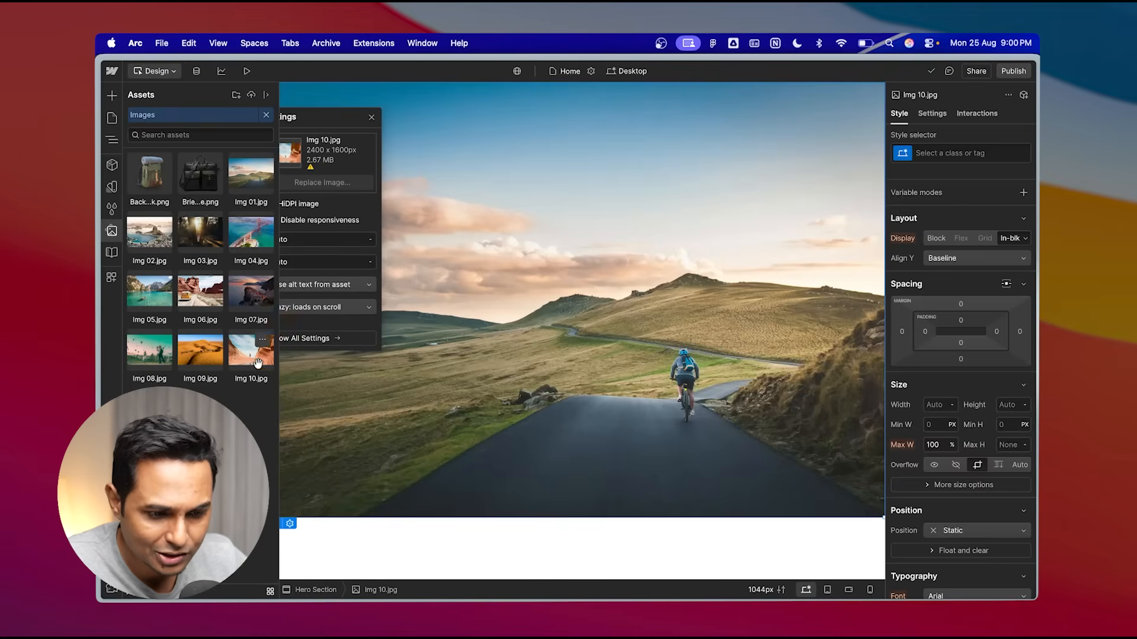
pyautogui.press('Escape')
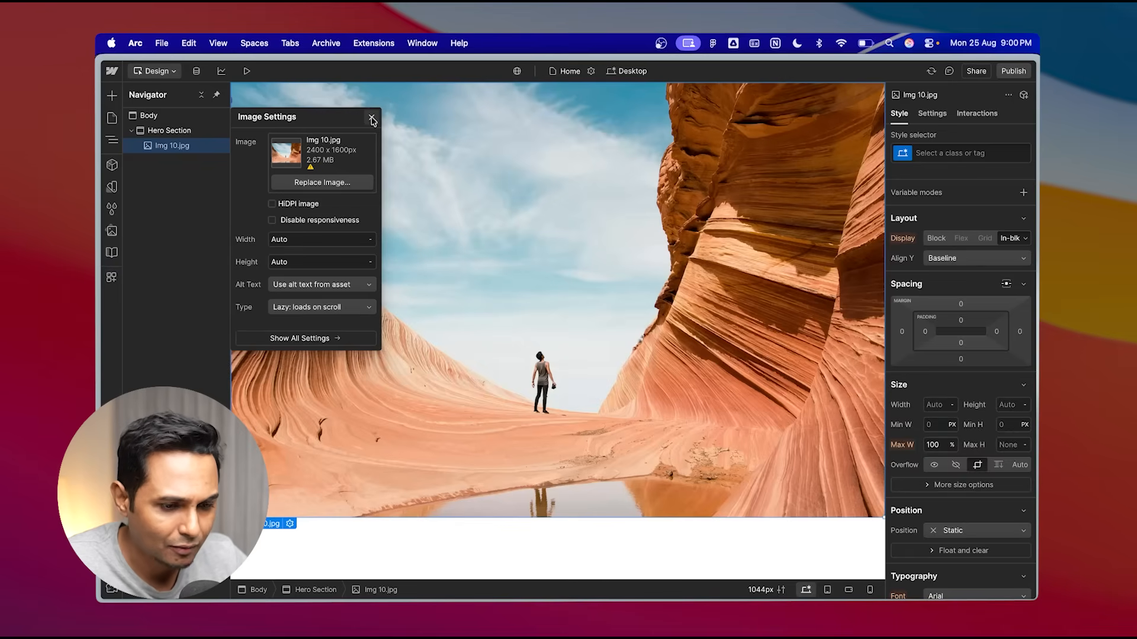
pyautogui.click(371, 119)
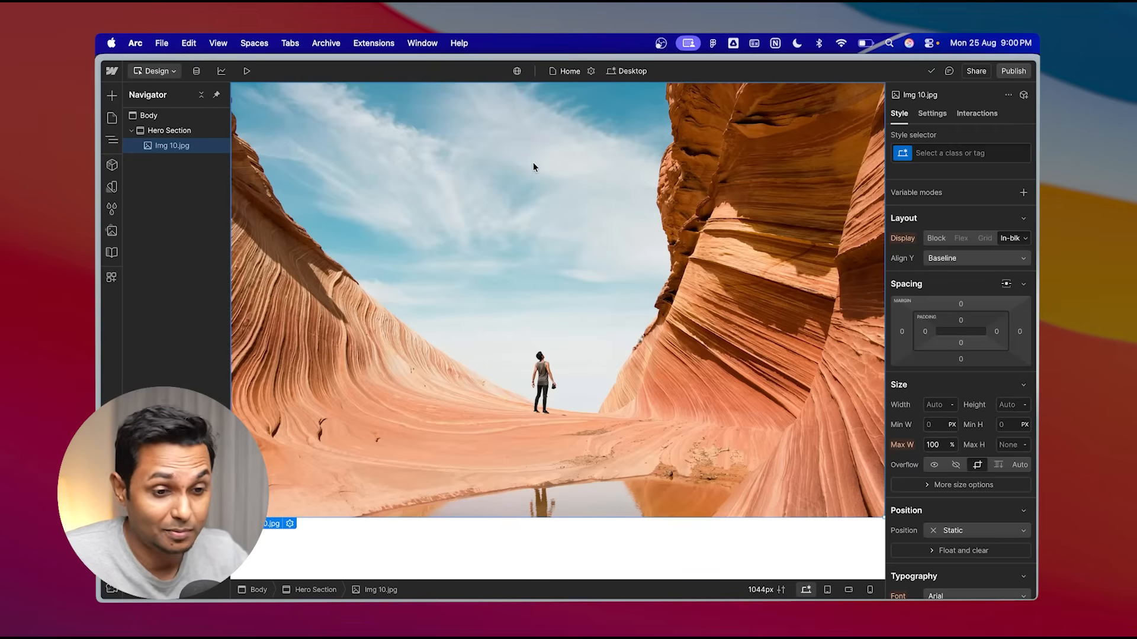
# - Preview the page and scroll through the hero image, then return to the Designer
pyautogui.click(246, 71)
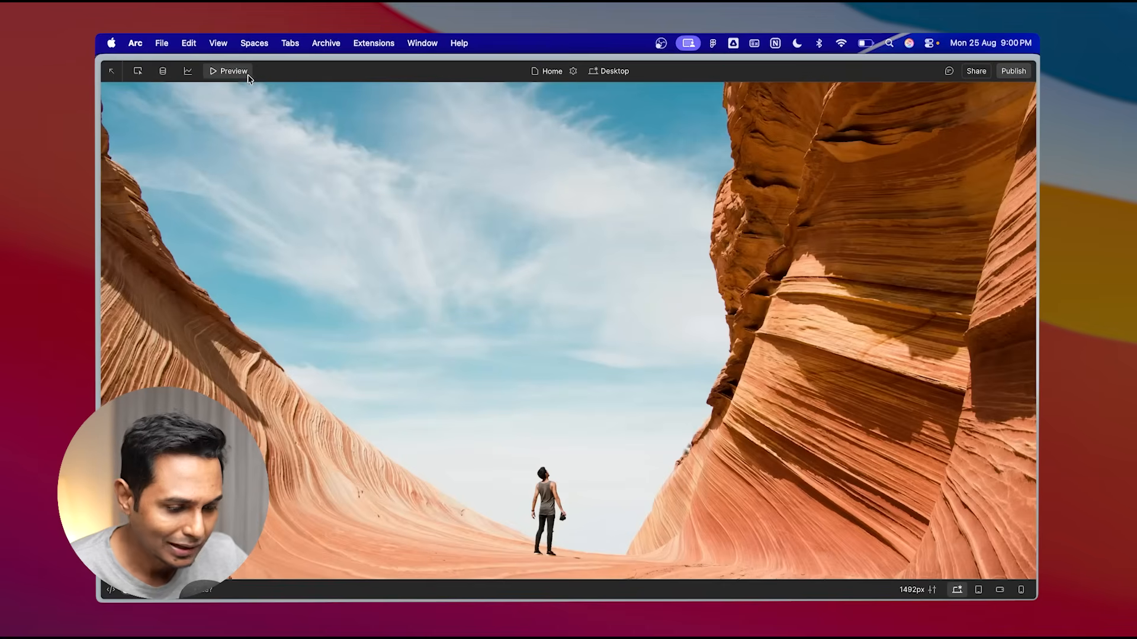
pyautogui.scroll(-3, 450, 389)
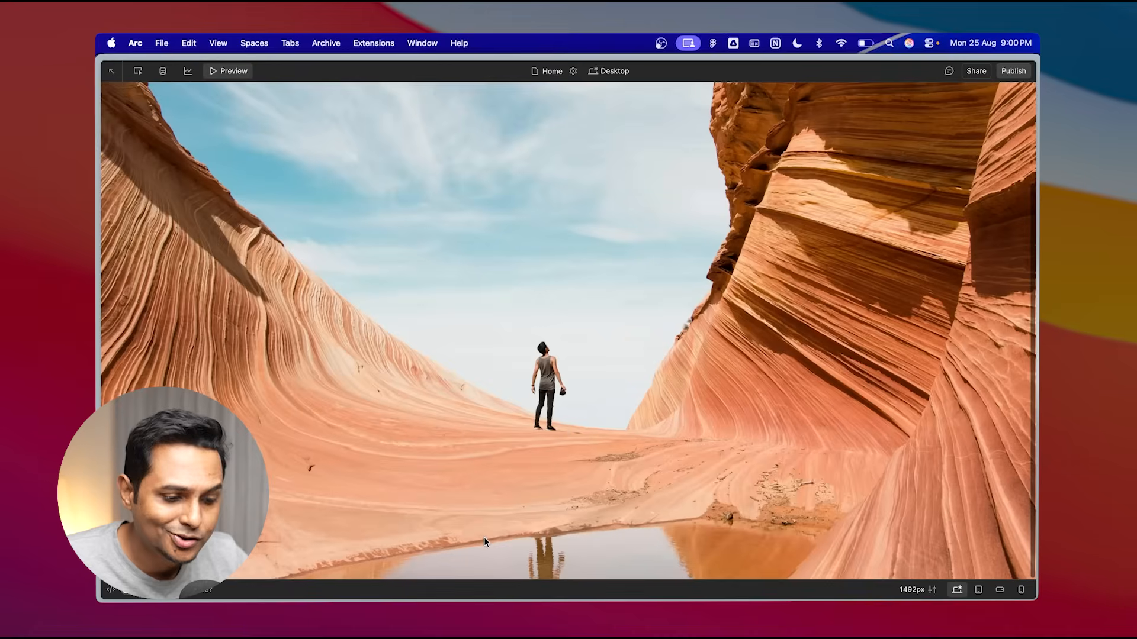
pyautogui.scroll(-3, 484, 537)
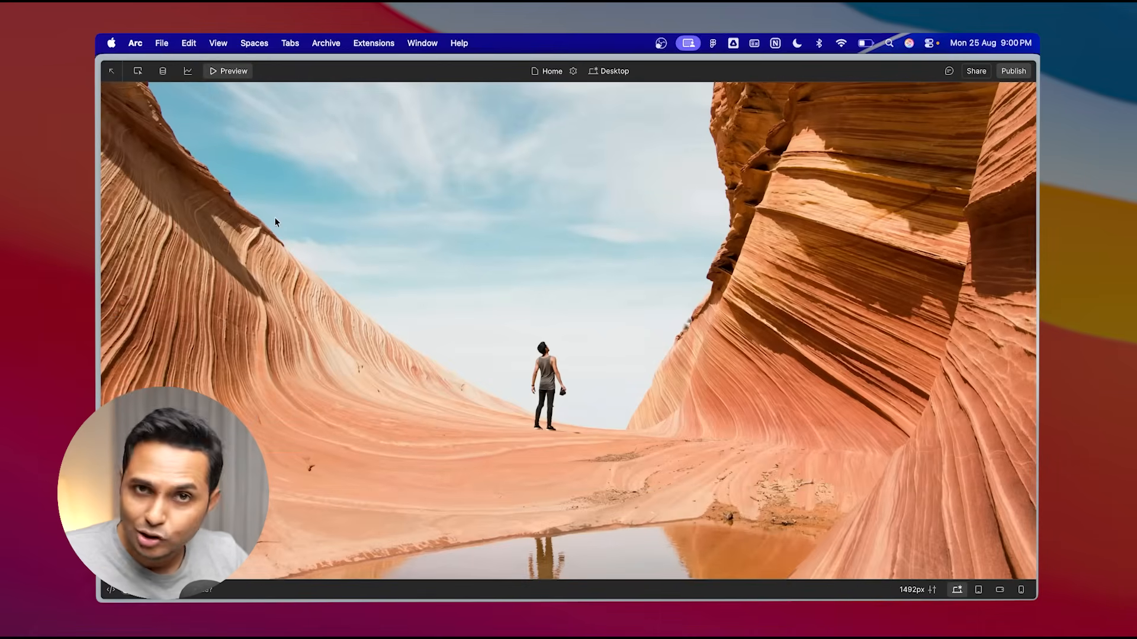
pyautogui.click(234, 71)
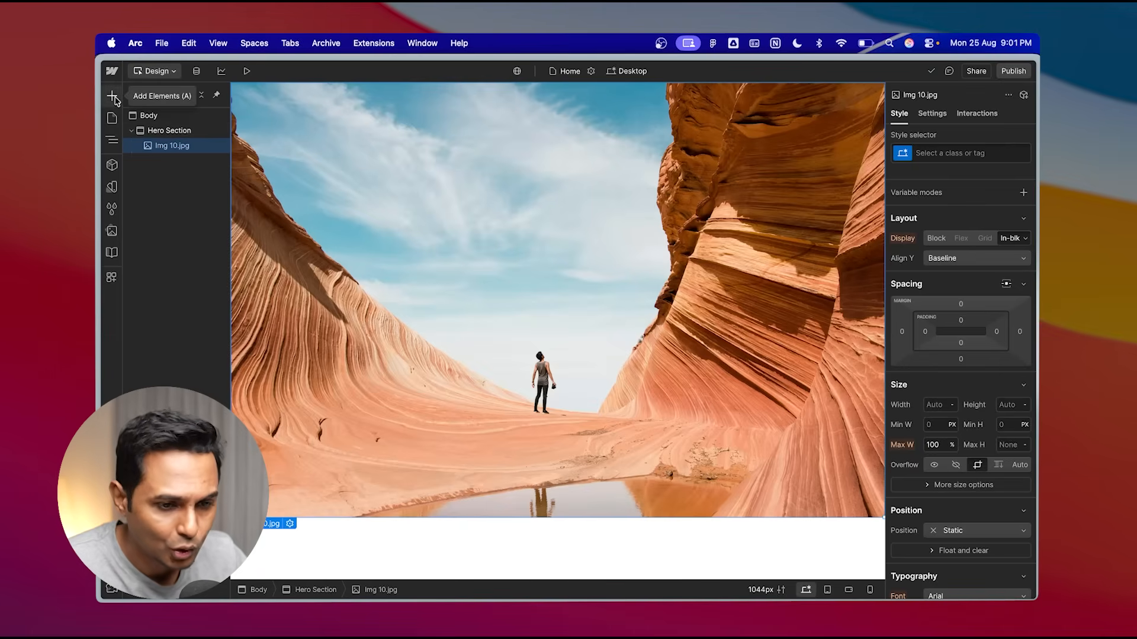
# - Add a Div Block inside the Hero Section and move the Img 10.jpg image into it
pyautogui.click(152, 130)
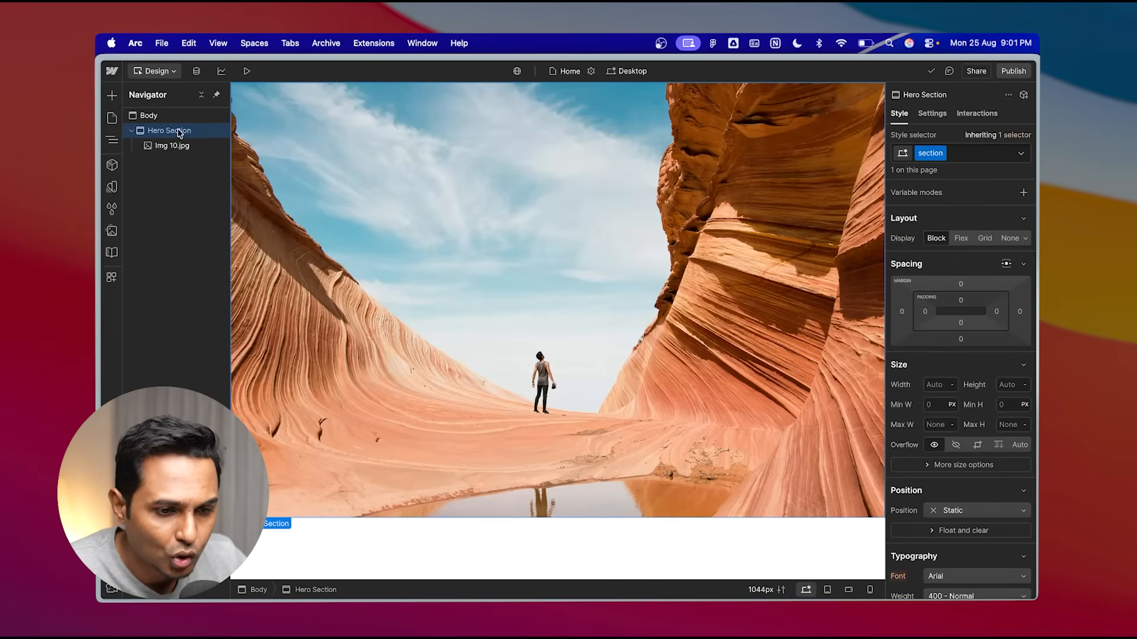
pyautogui.click(113, 96)
pyautogui.click(149, 342)
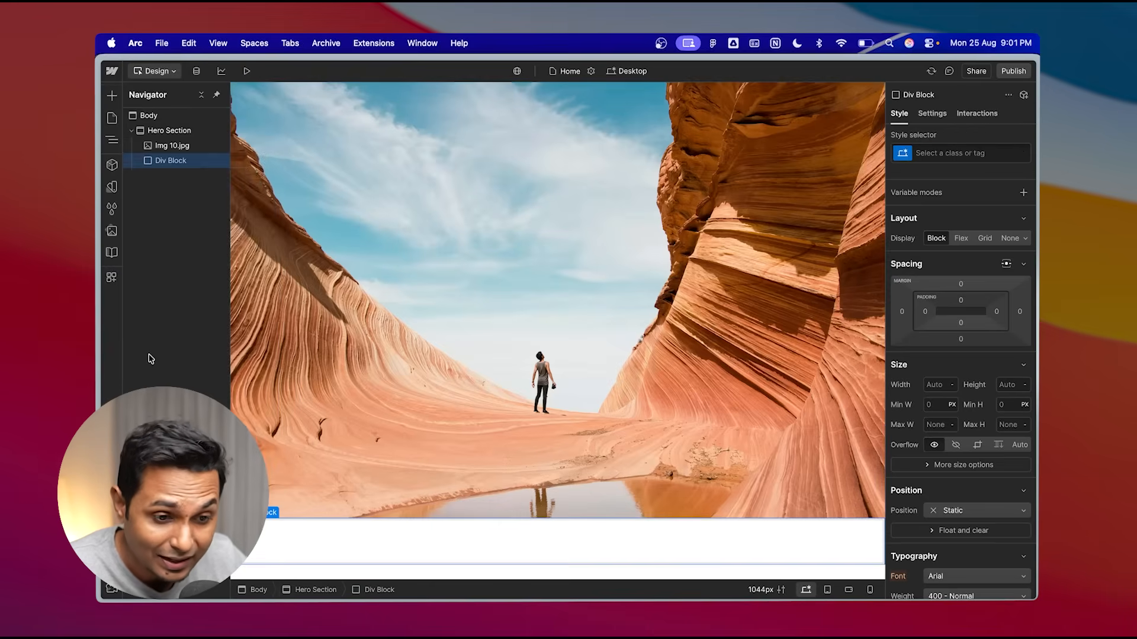
pyautogui.click(172, 147)
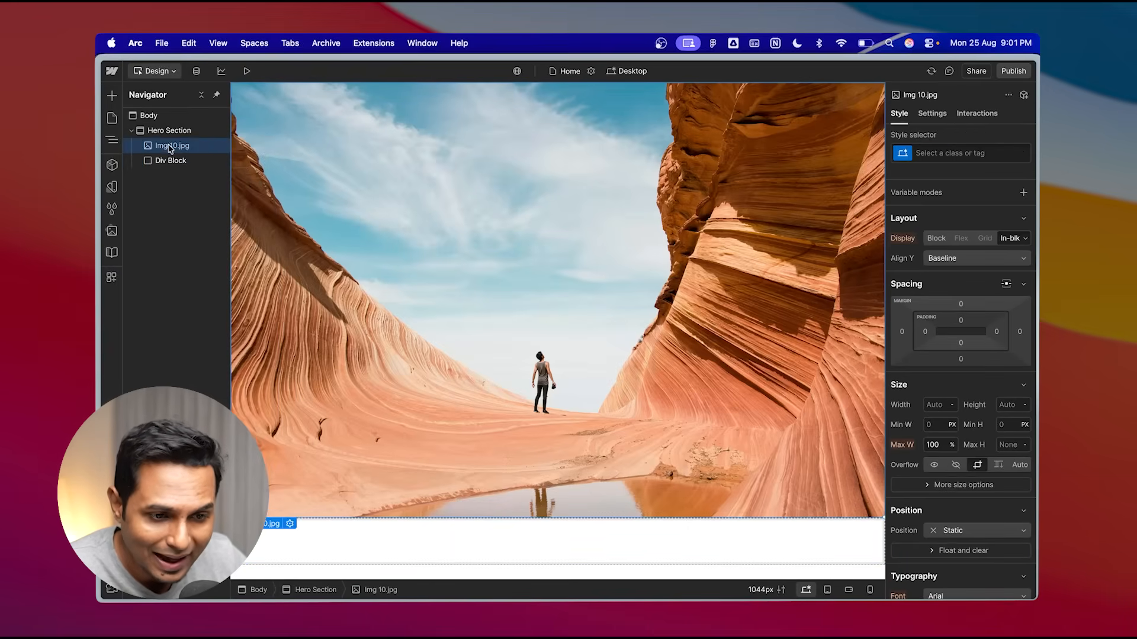
pyautogui.moveTo(177, 158); pyautogui.dragTo(178, 148)
pyautogui.click(139, 146)
pyautogui.click(168, 131)
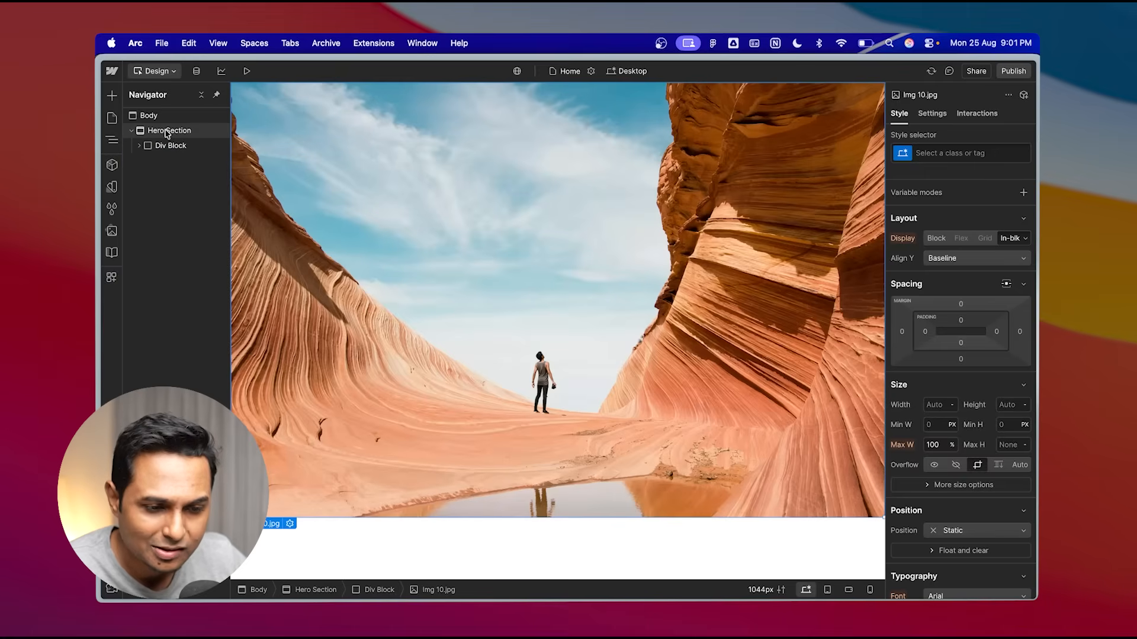
pyautogui.click(139, 146)
pyautogui.click(178, 149)
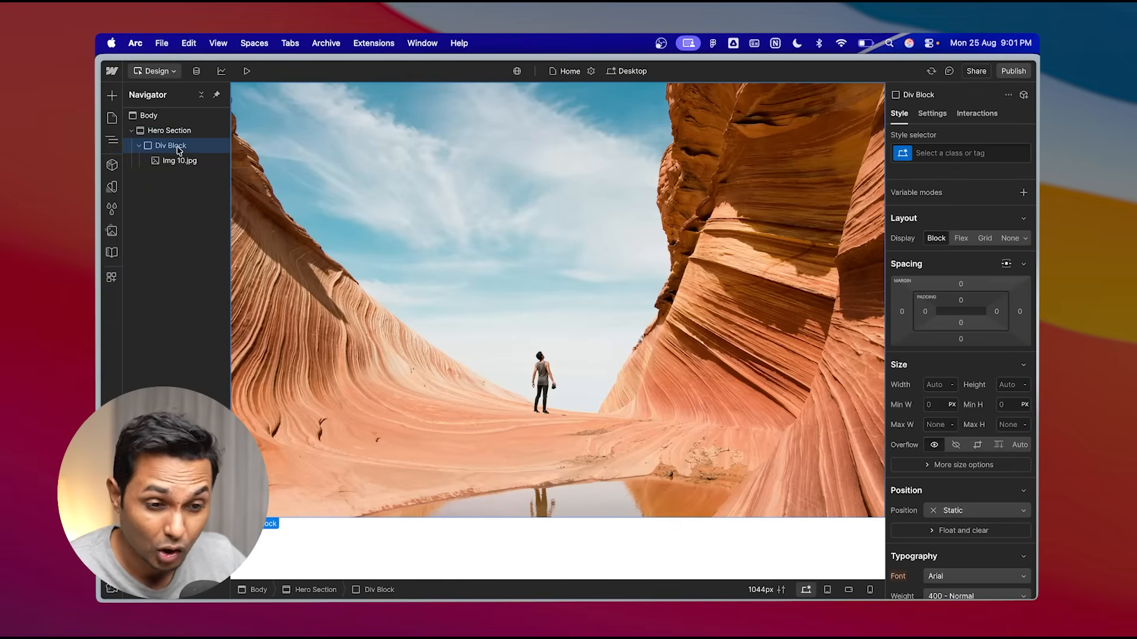
# - Rename the new Div Block as Hero Image Box
pyautogui.doubleClick(175, 148)
pyautogui.write('Hero Image Box')
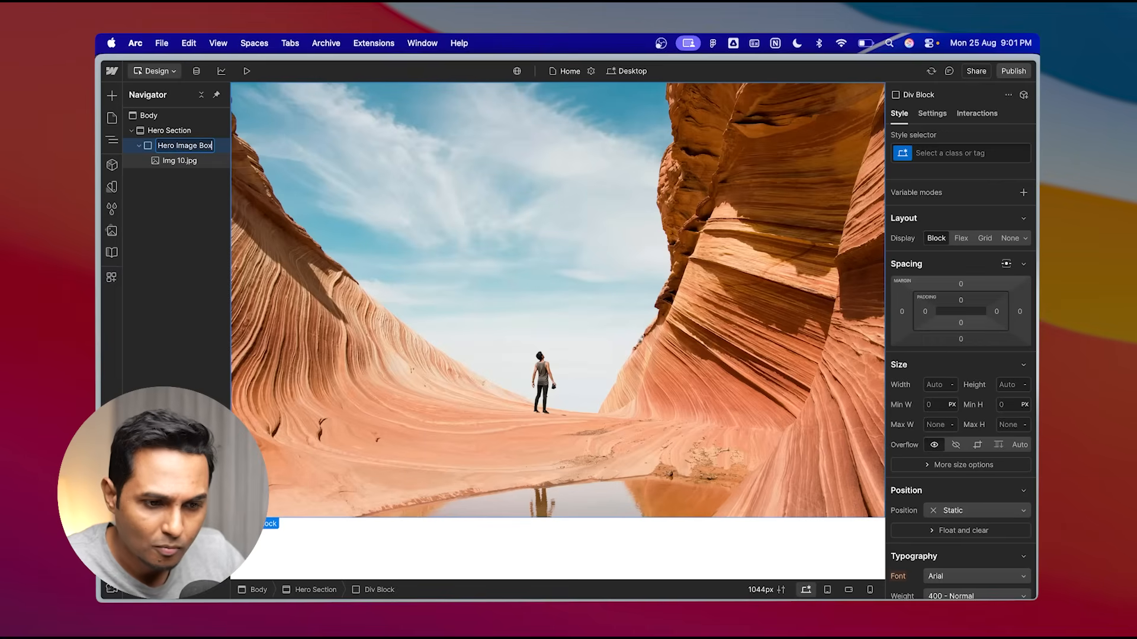
pyautogui.press('Return')
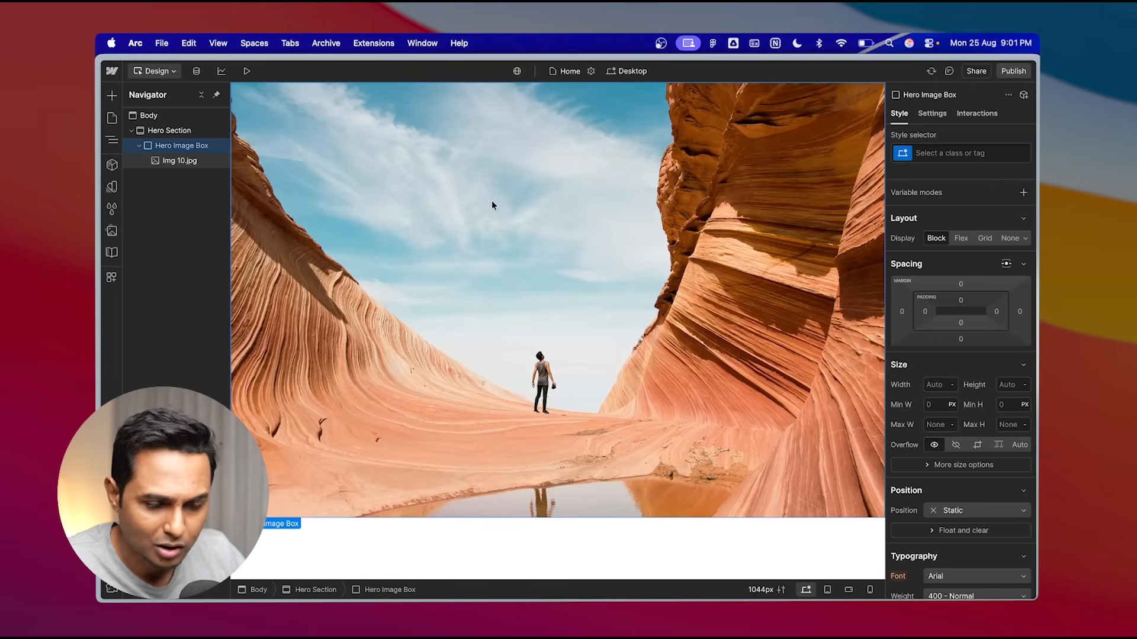
# - Give the Hero Image Box div a new class named Hero Image Box
pyautogui.click(179, 164)
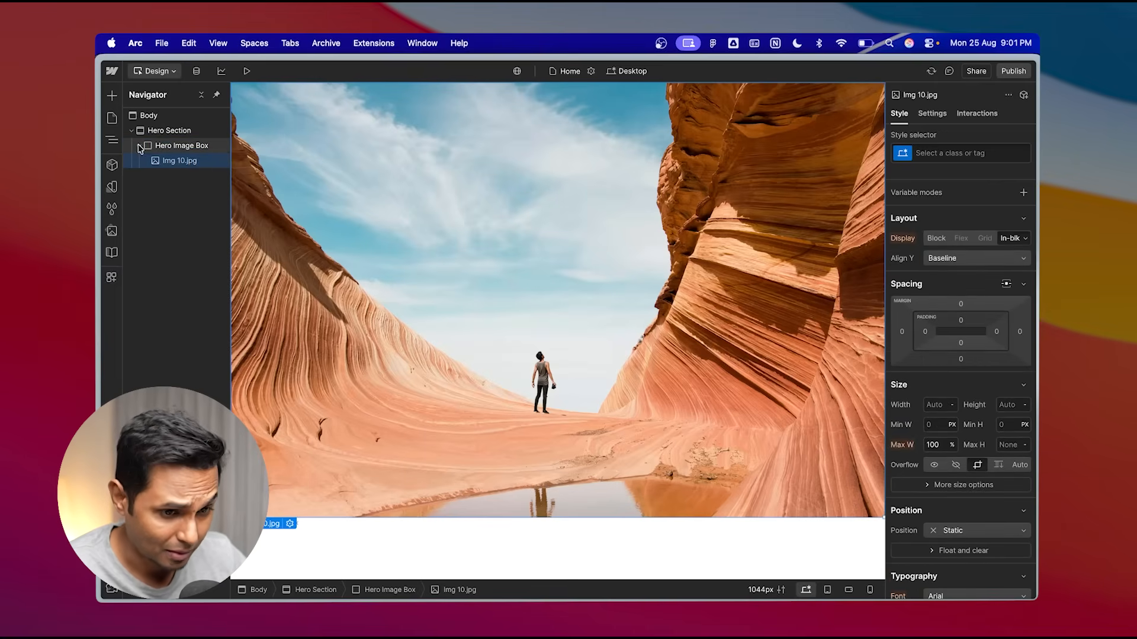
pyautogui.click(184, 151)
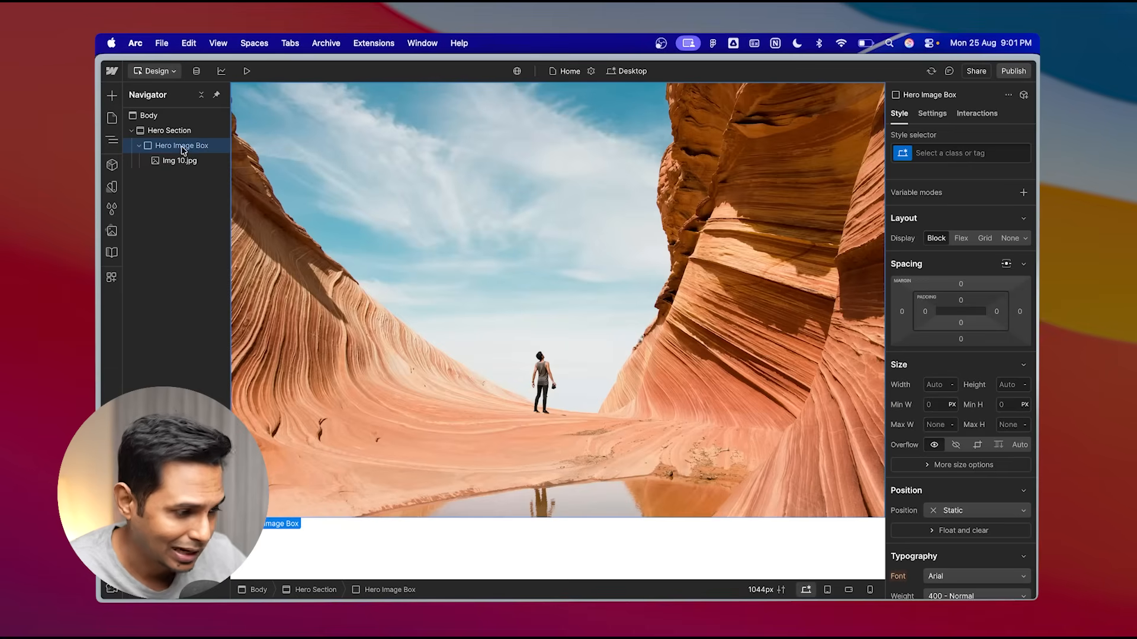
pyautogui.click(944, 151)
pyautogui.write('Hero ')
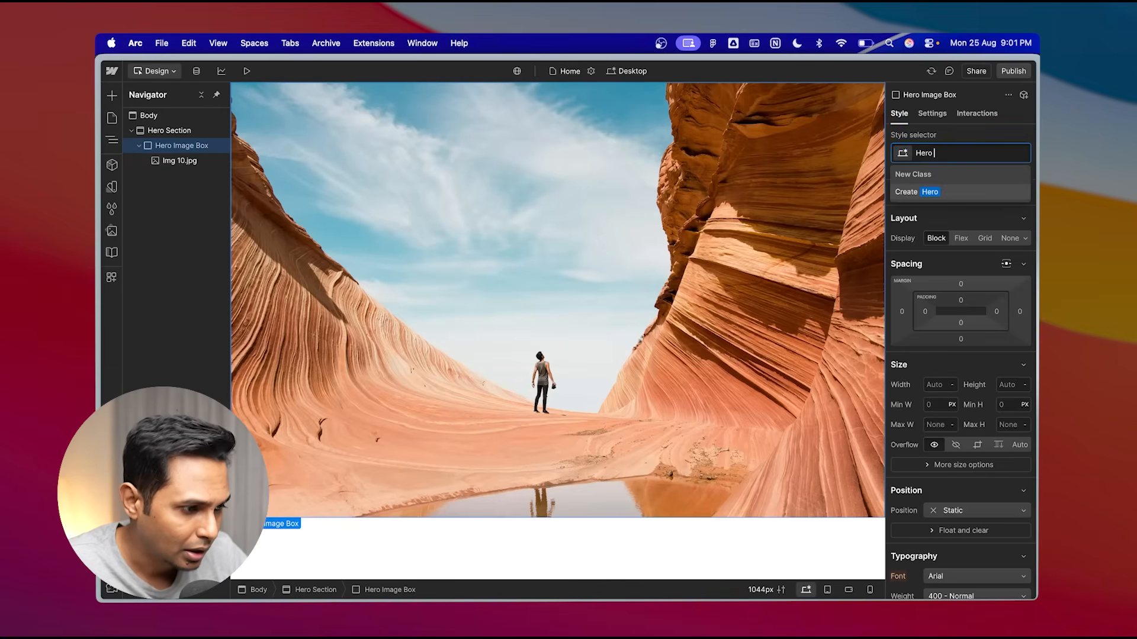
pyautogui.write('Image Box')
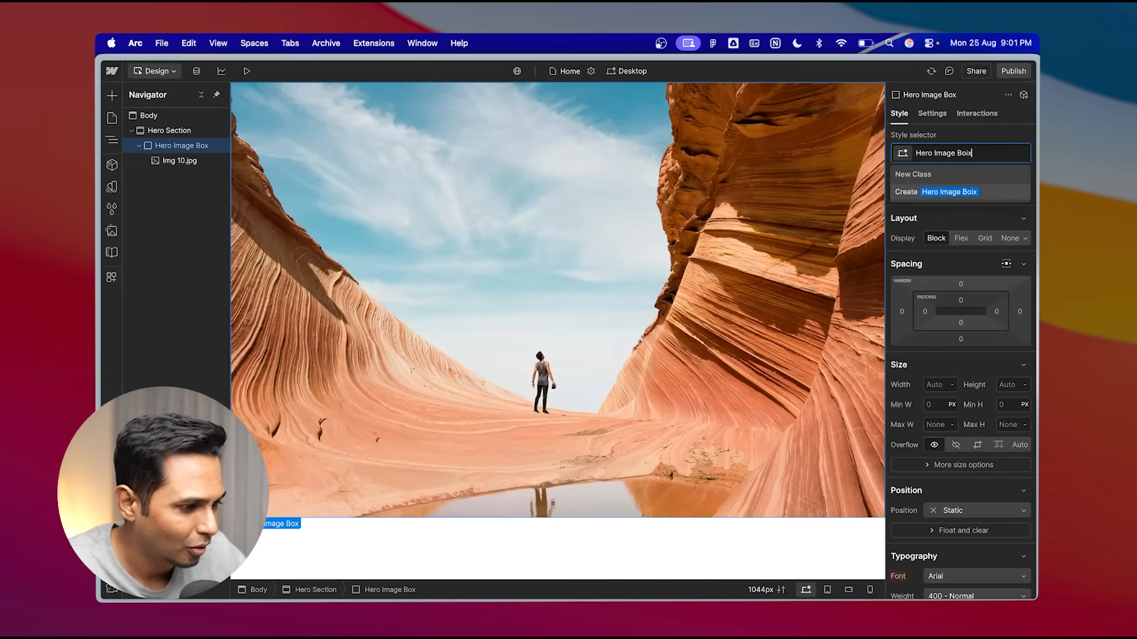
pyautogui.write('x')
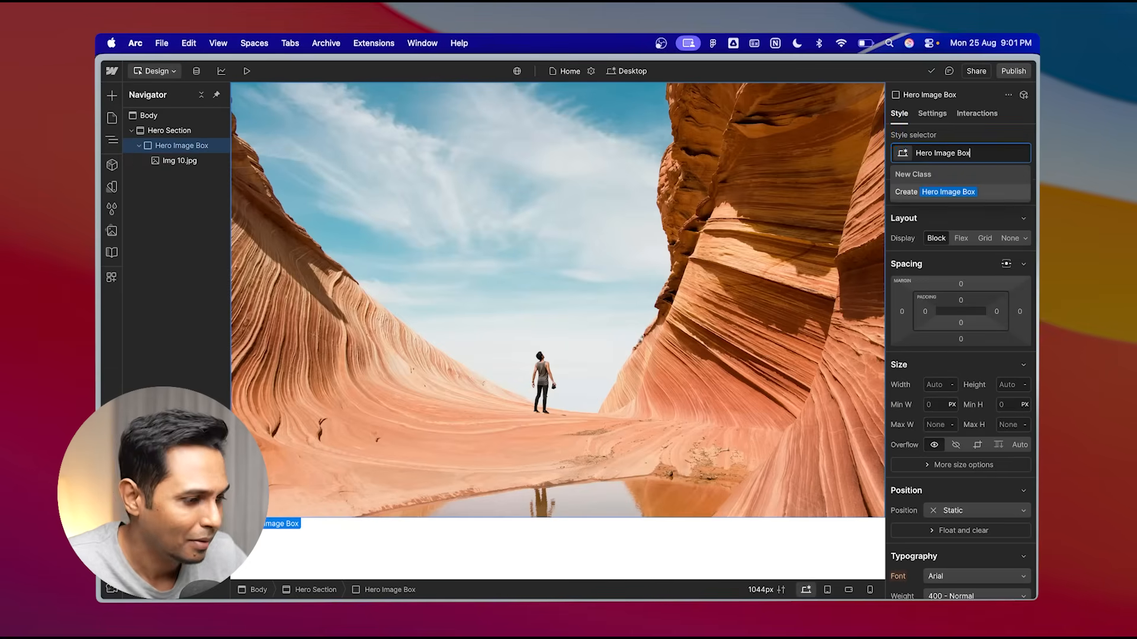
pyautogui.press('Return')
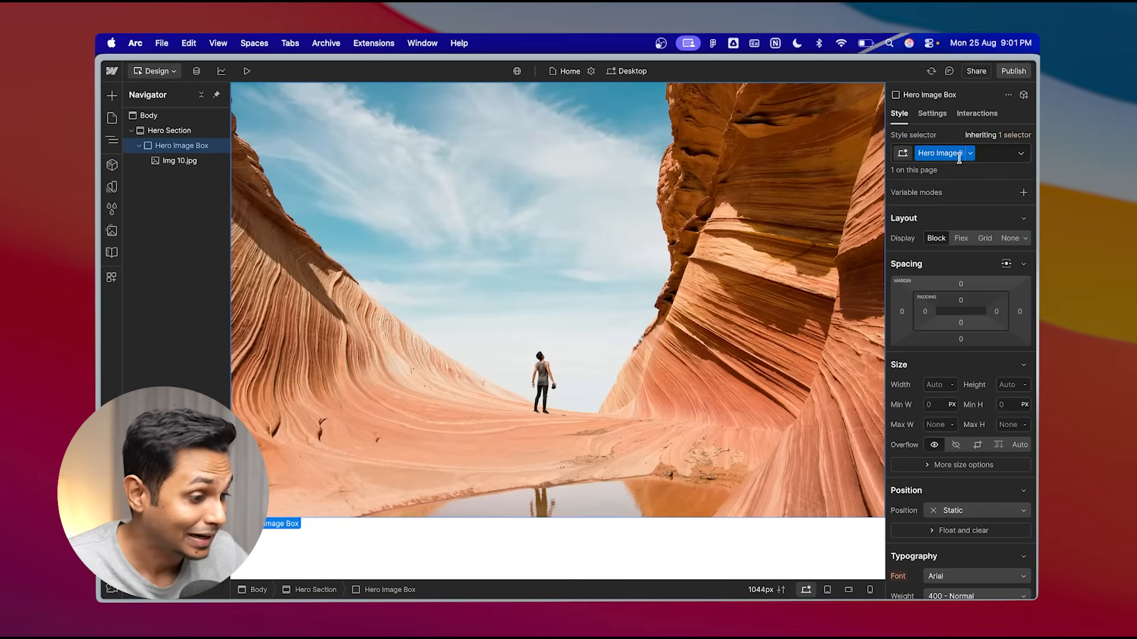
# - Give the hero image a new class named image
pyautogui.click(181, 161)
pyautogui.click(947, 154)
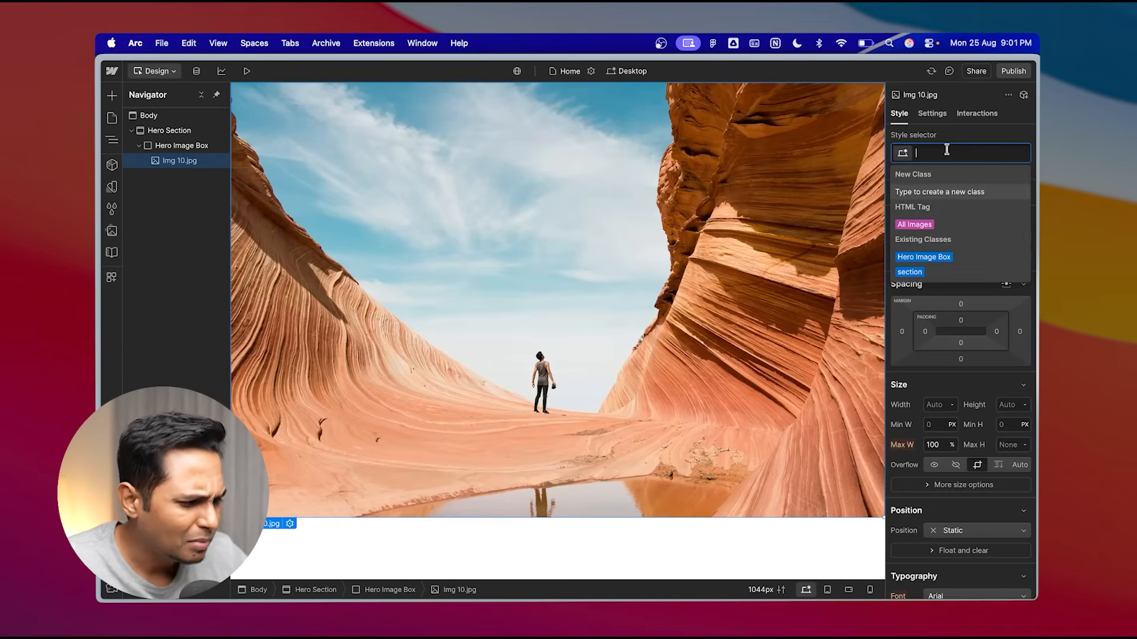
pyautogui.write('image')
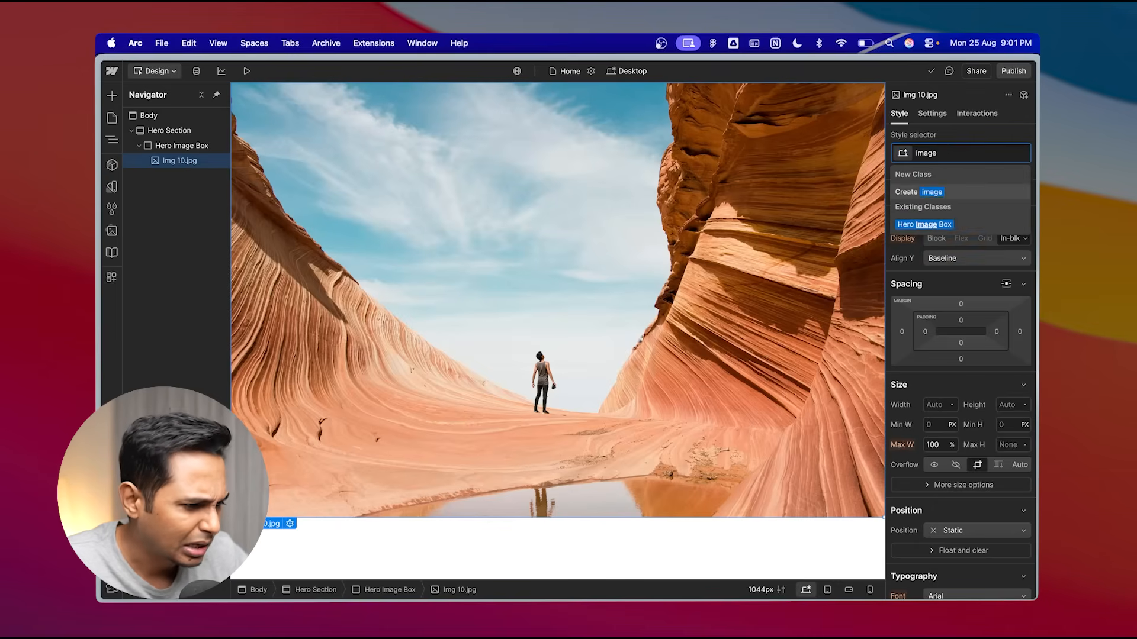
pyautogui.click(938, 192)
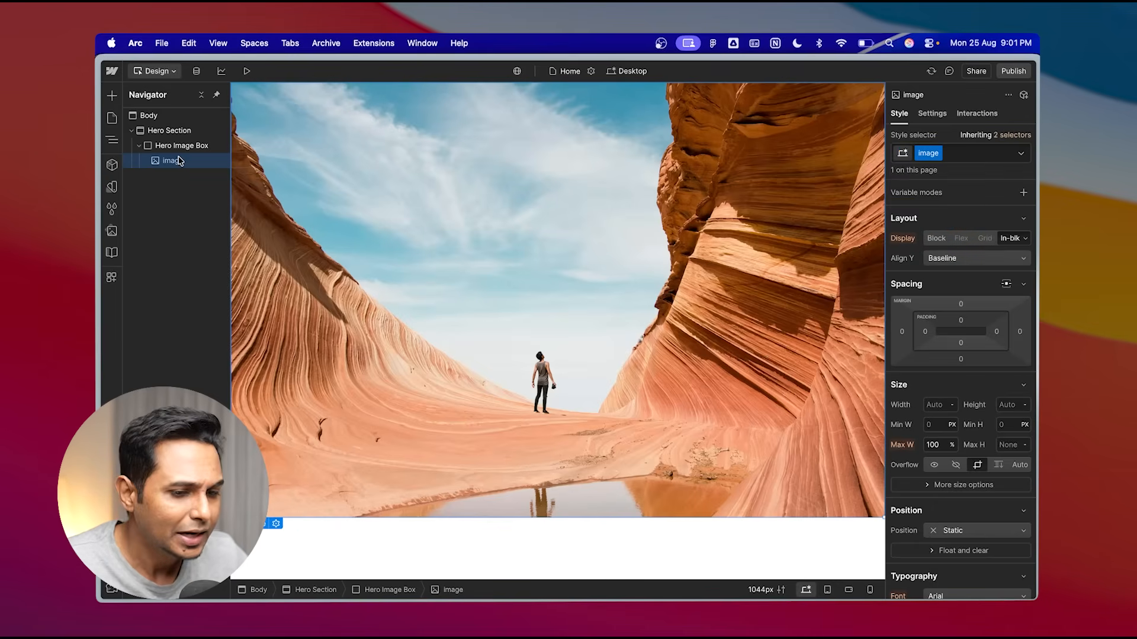
pyautogui.click(141, 147)
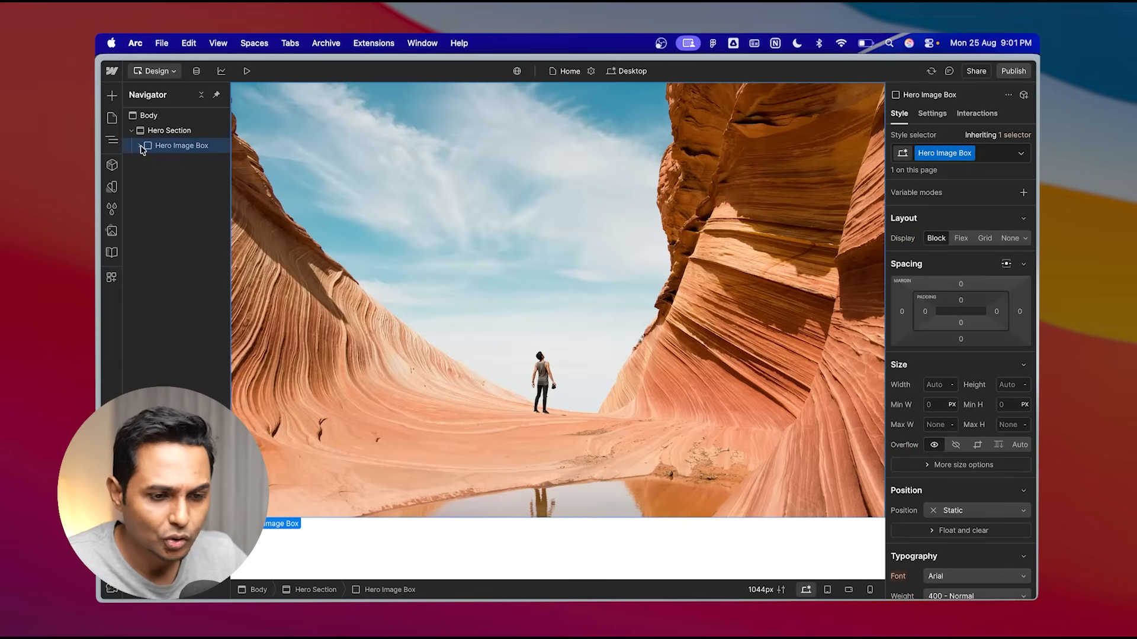
pyautogui.click(140, 146)
pyautogui.click(139, 147)
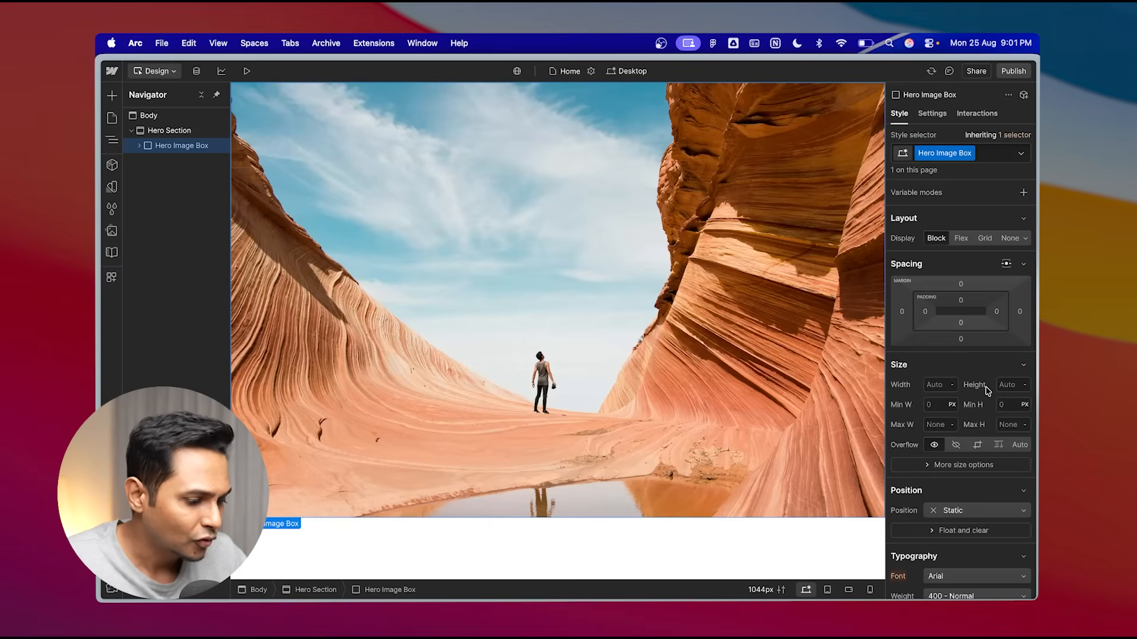
pyautogui.scroll(-2, 988, 391)
pyautogui.scroll(2, 988, 391)
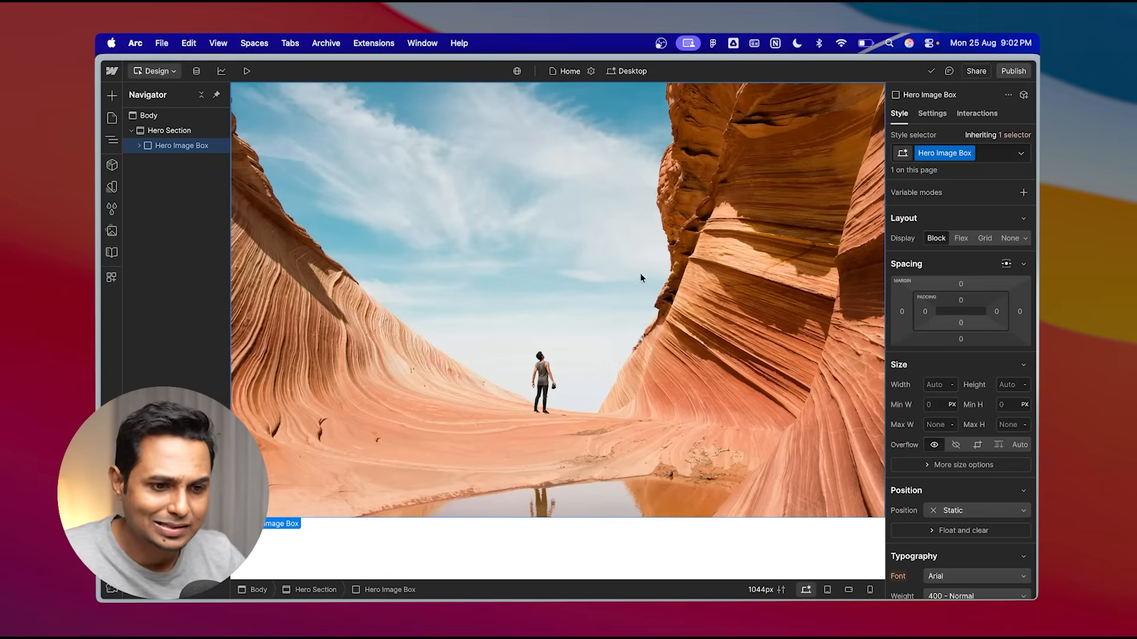
# - Set the Hero Image Box height to 100 VH and its overflow to Clip
pyautogui.click(181, 131)
pyautogui.click(196, 145)
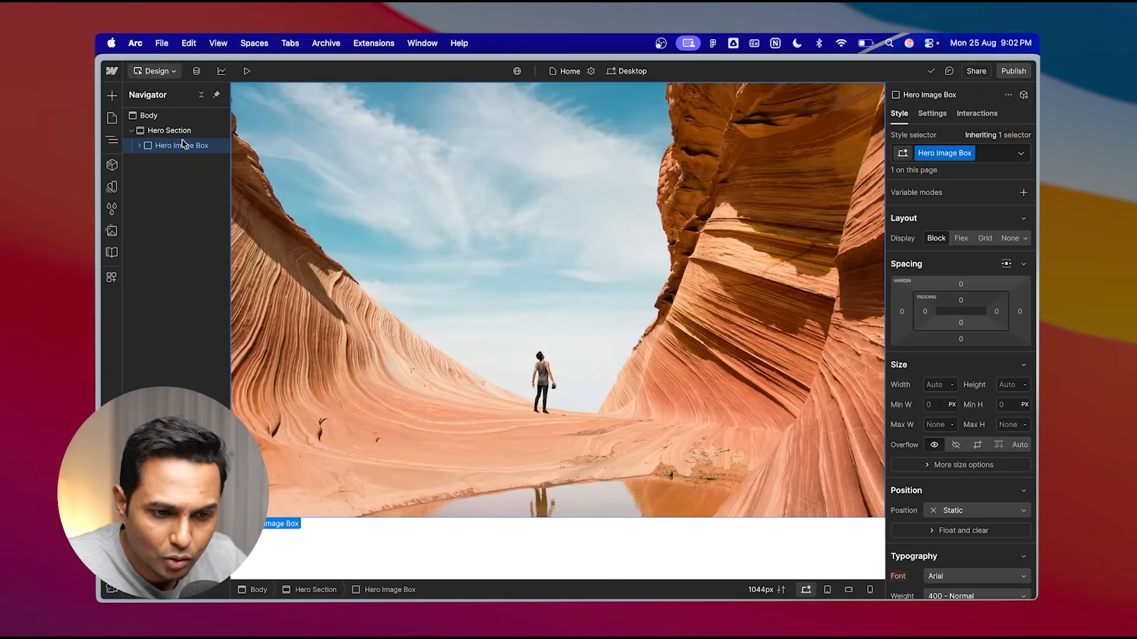
pyautogui.scroll(-2, 1001, 326)
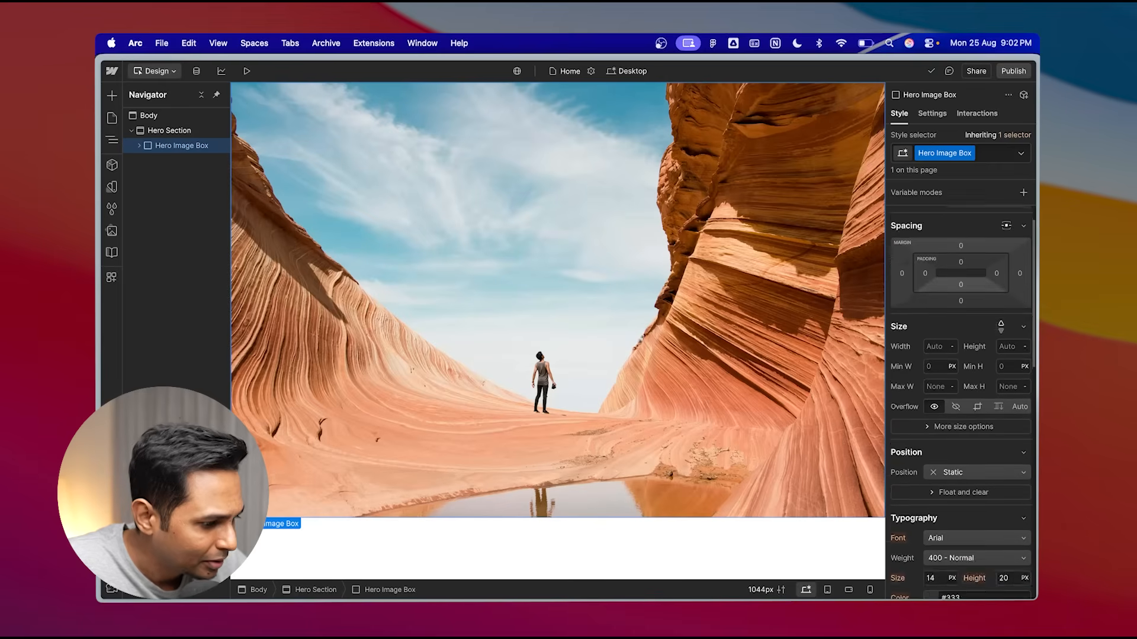
pyautogui.scroll(2, 947, 263)
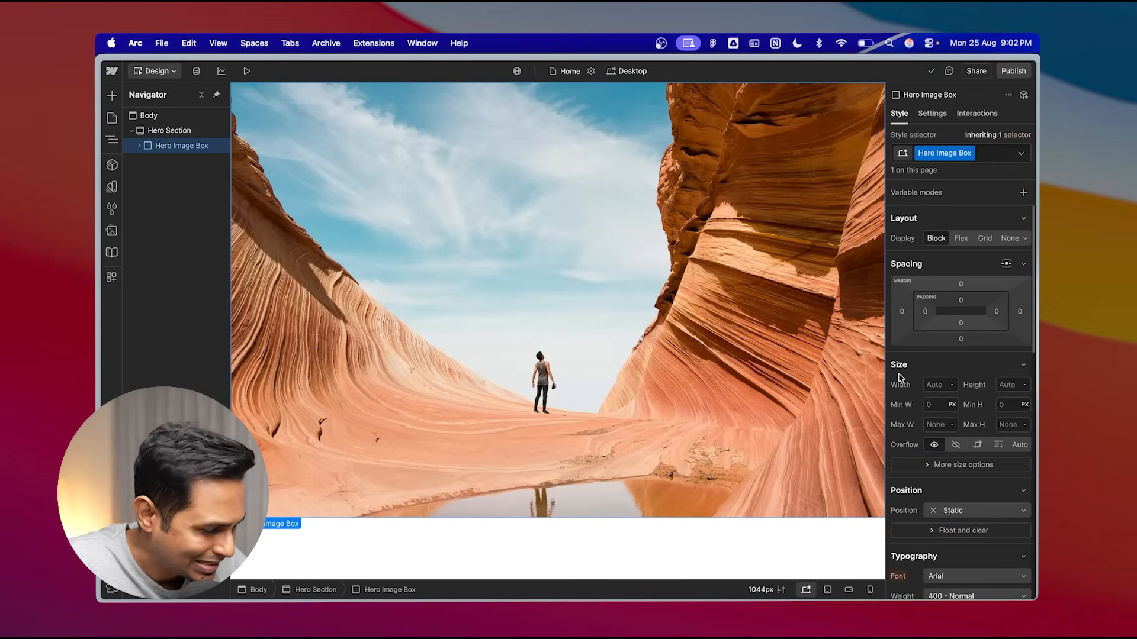
pyautogui.scroll(-2, 906, 374)
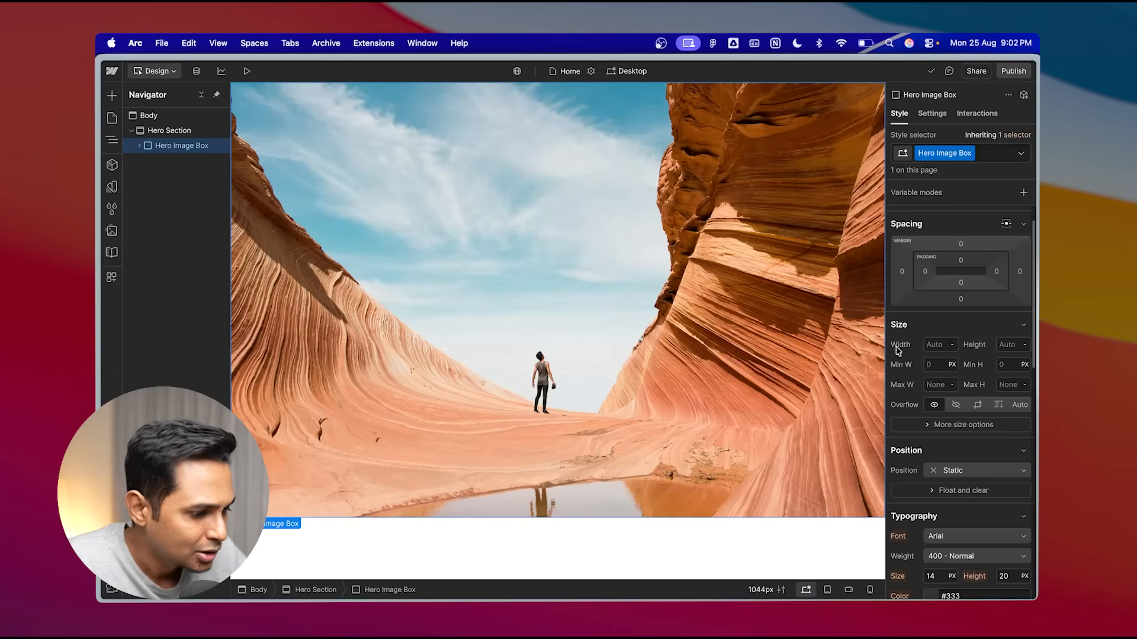
pyautogui.click(1010, 347)
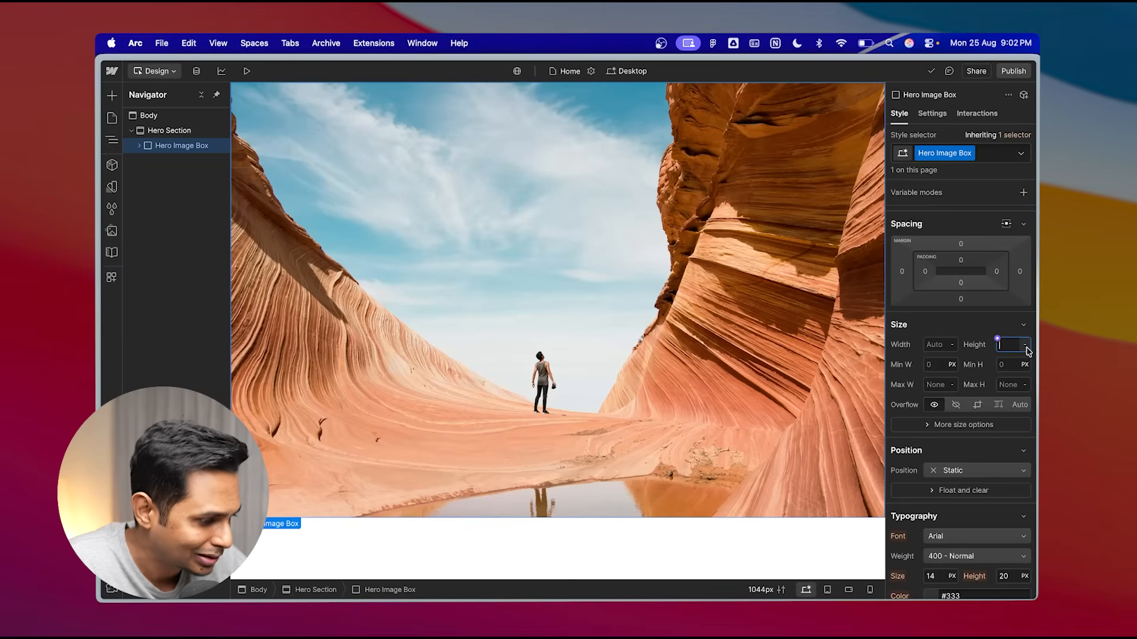
pyautogui.click(1026, 348)
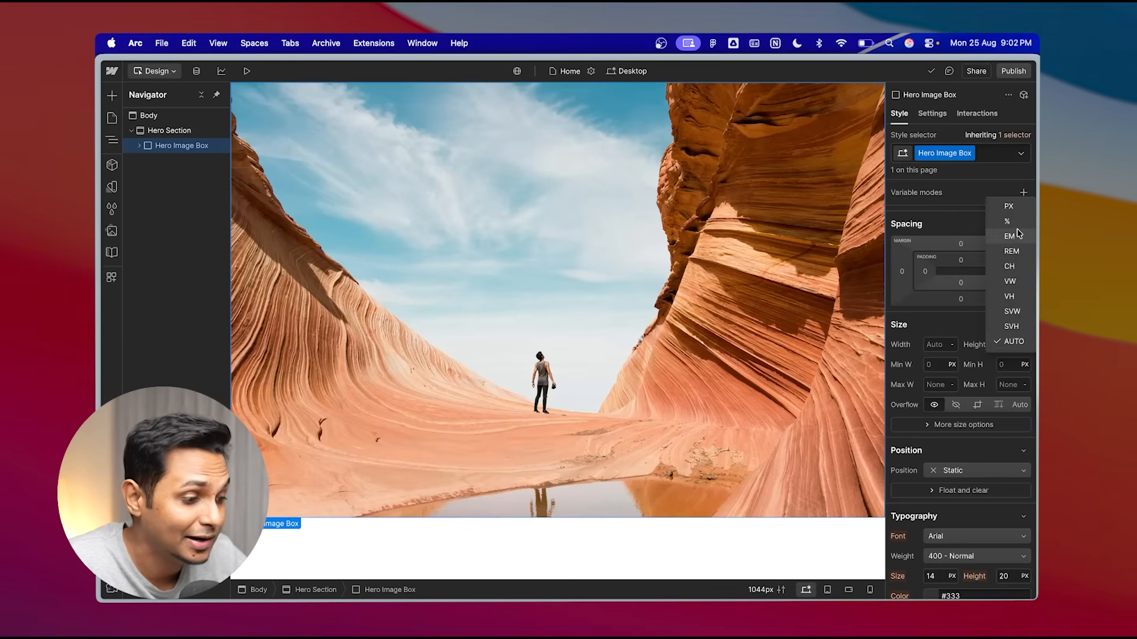
pyautogui.click(1018, 301)
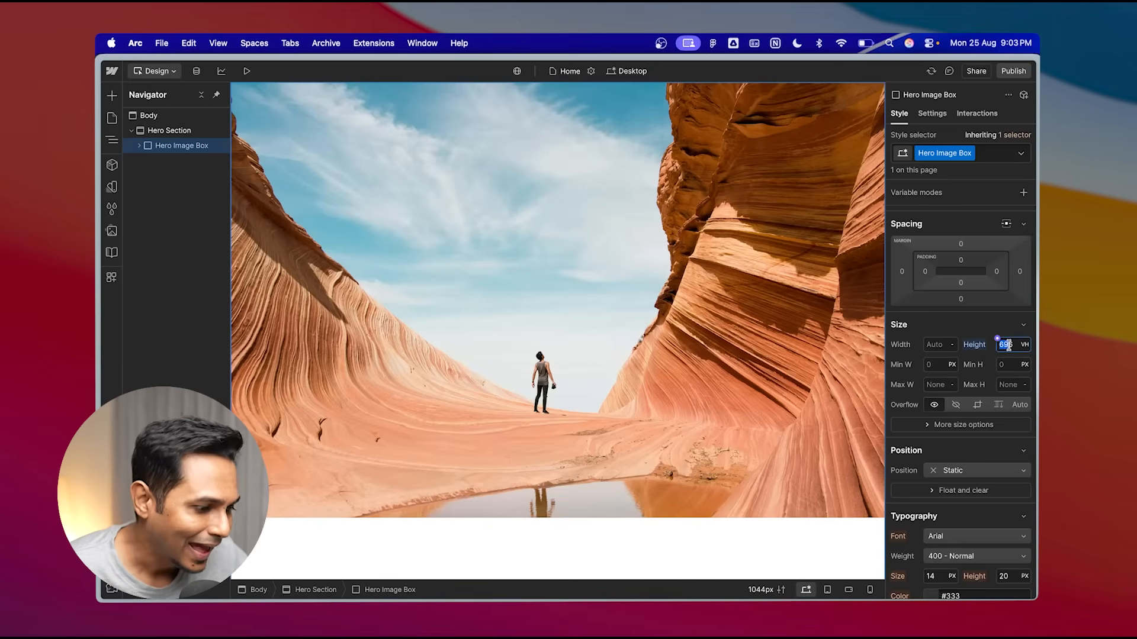
pyautogui.write('1006')
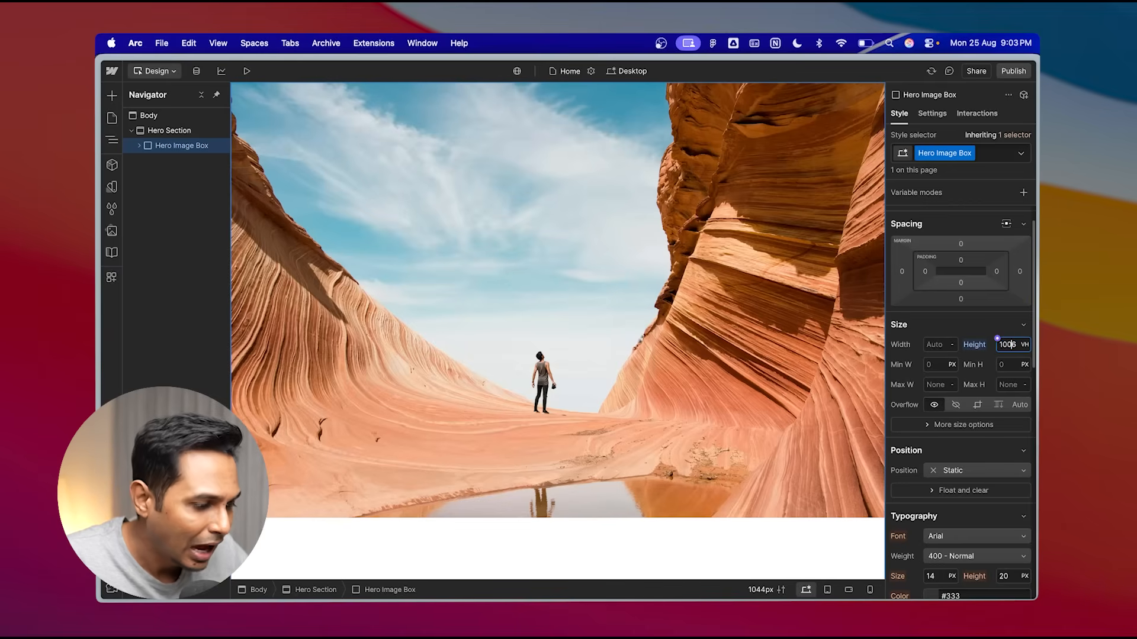
pyautogui.press('BackSpace')
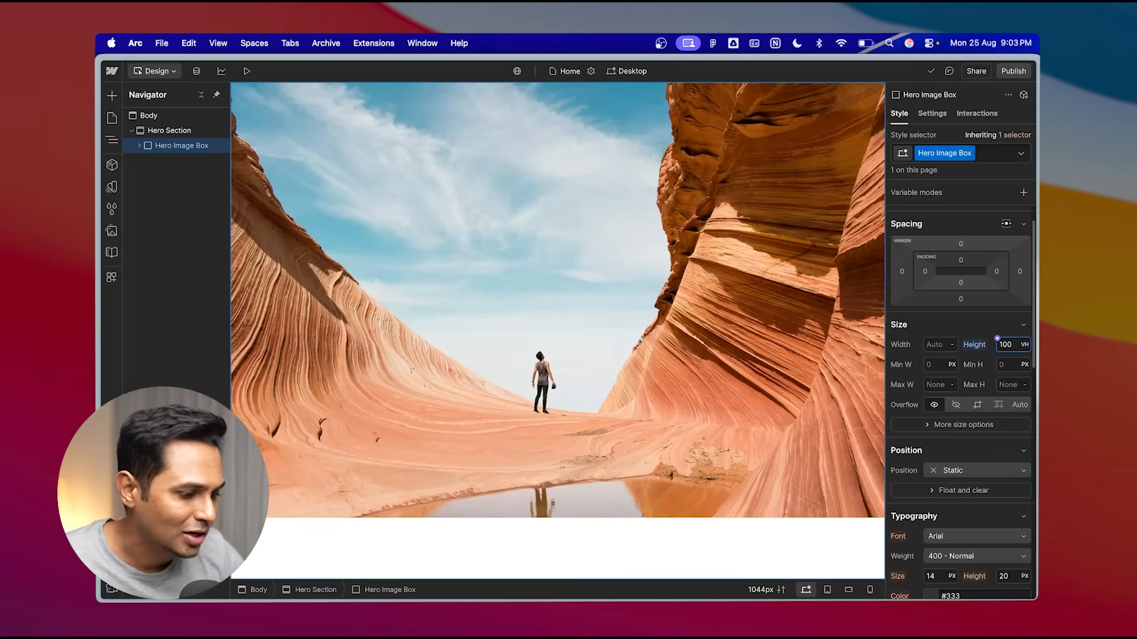
pyautogui.click(1020, 348)
pyautogui.click(1020, 353)
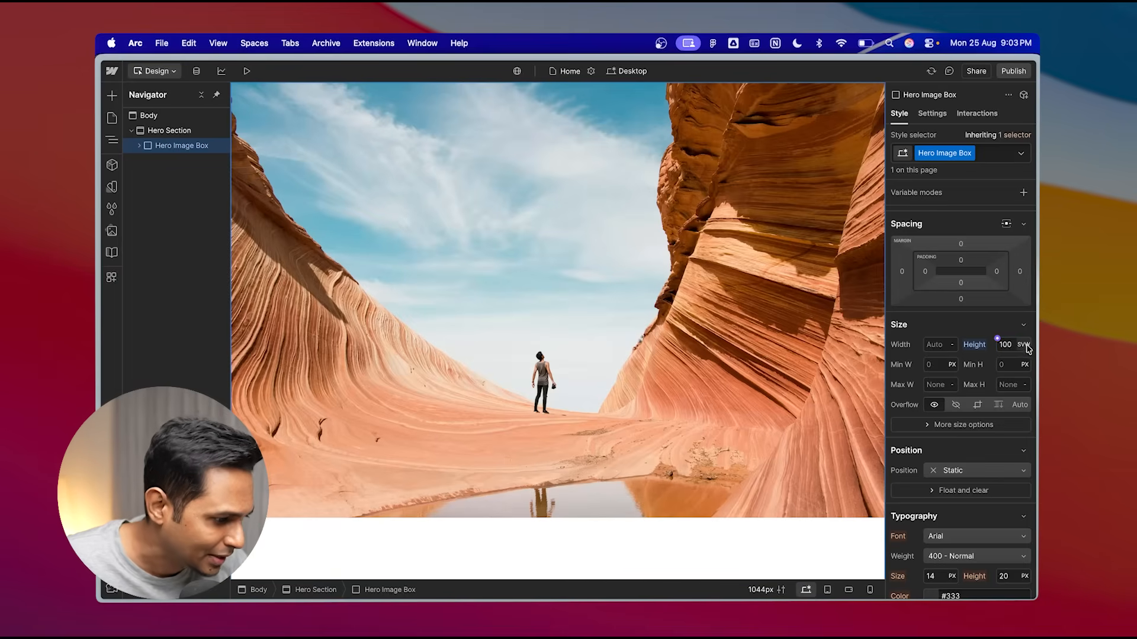
pyautogui.click(1024, 345)
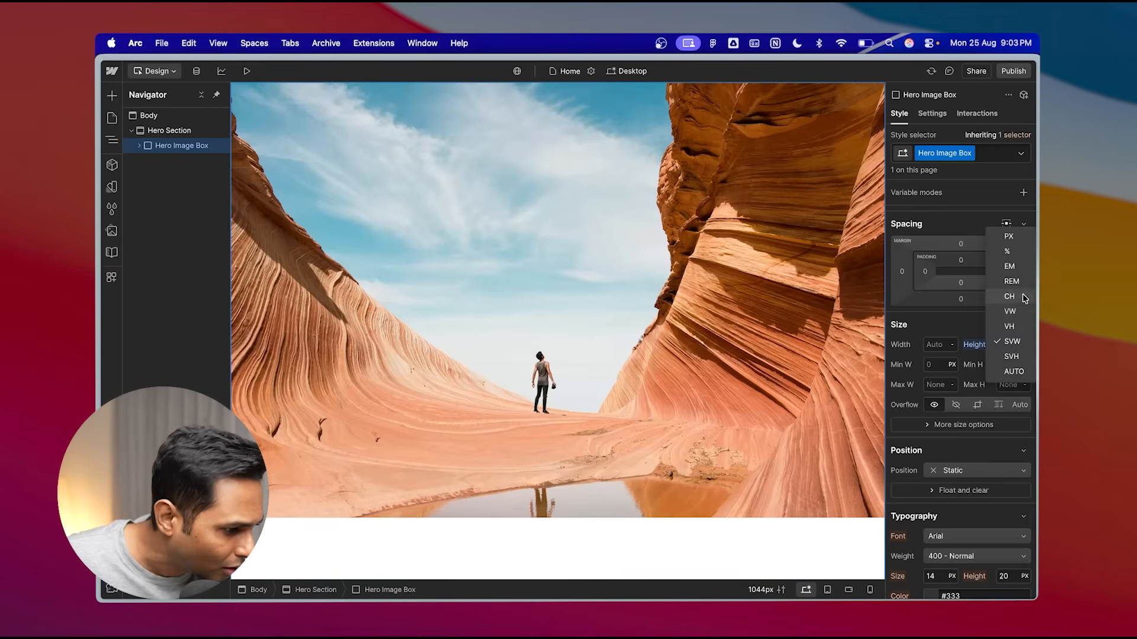
pyautogui.click(1011, 327)
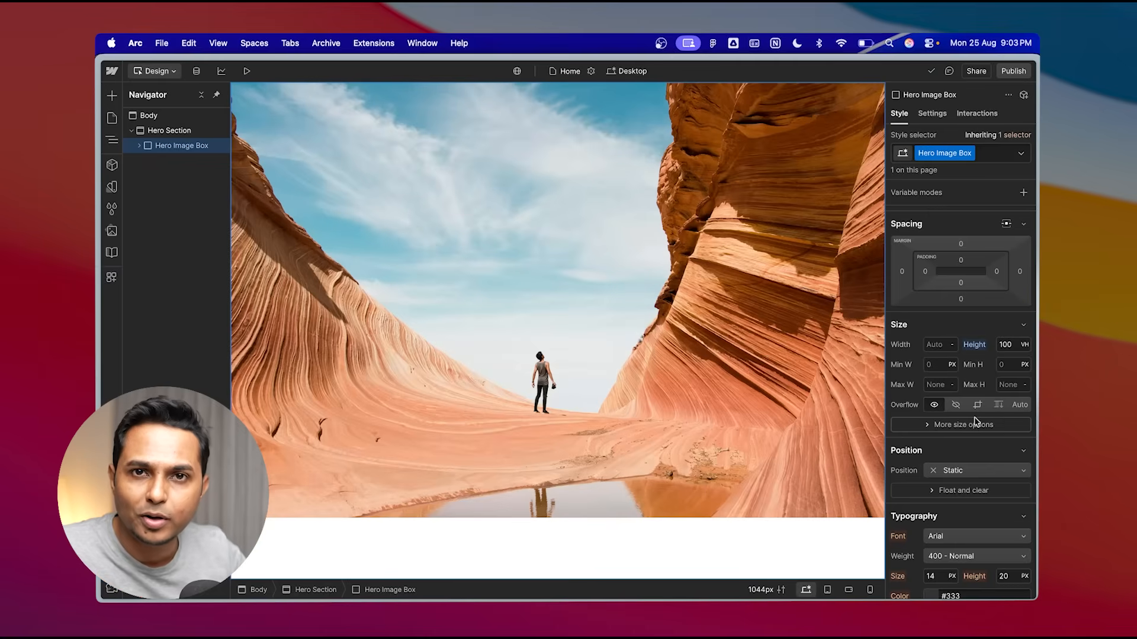
pyautogui.click(975, 422)
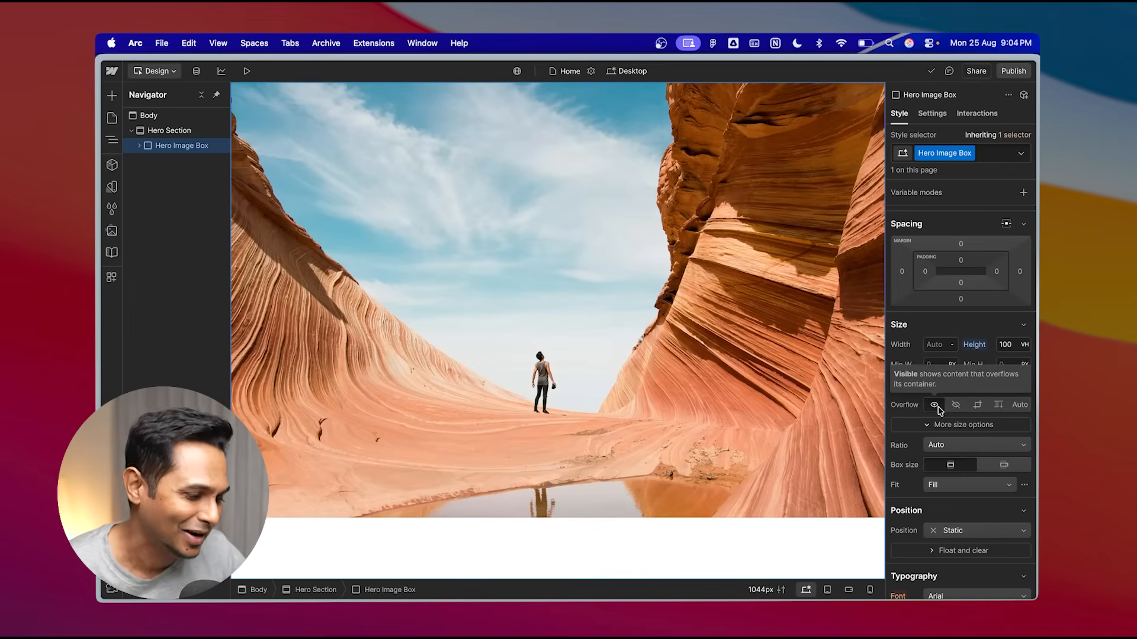
pyautogui.click(978, 407)
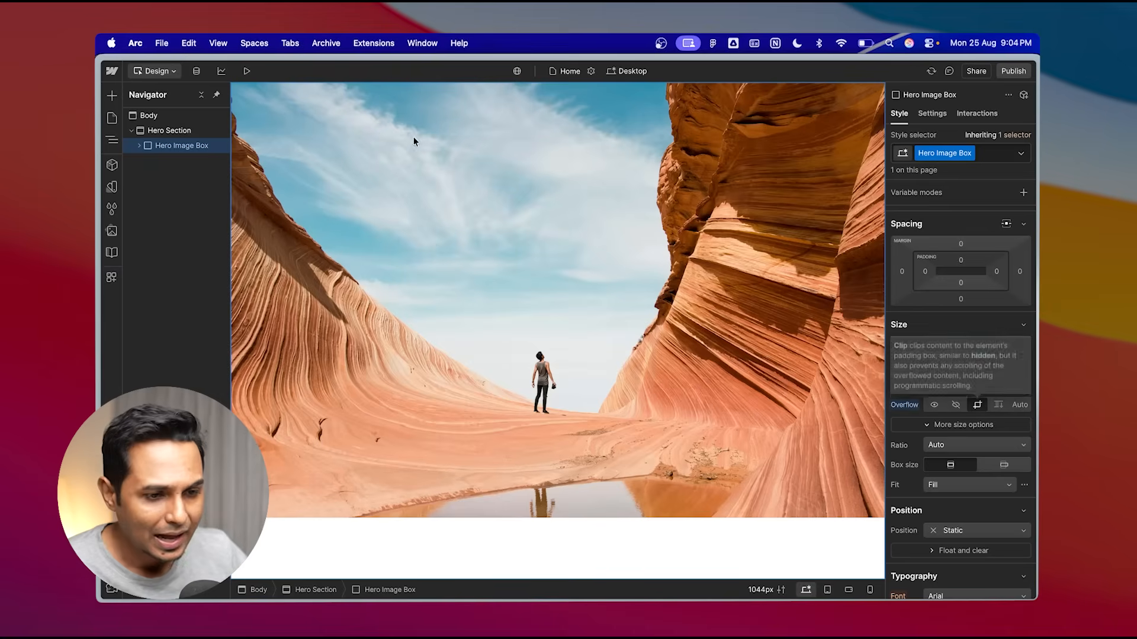
# - Preview the page, then return to the Designer
pyautogui.click(247, 71)
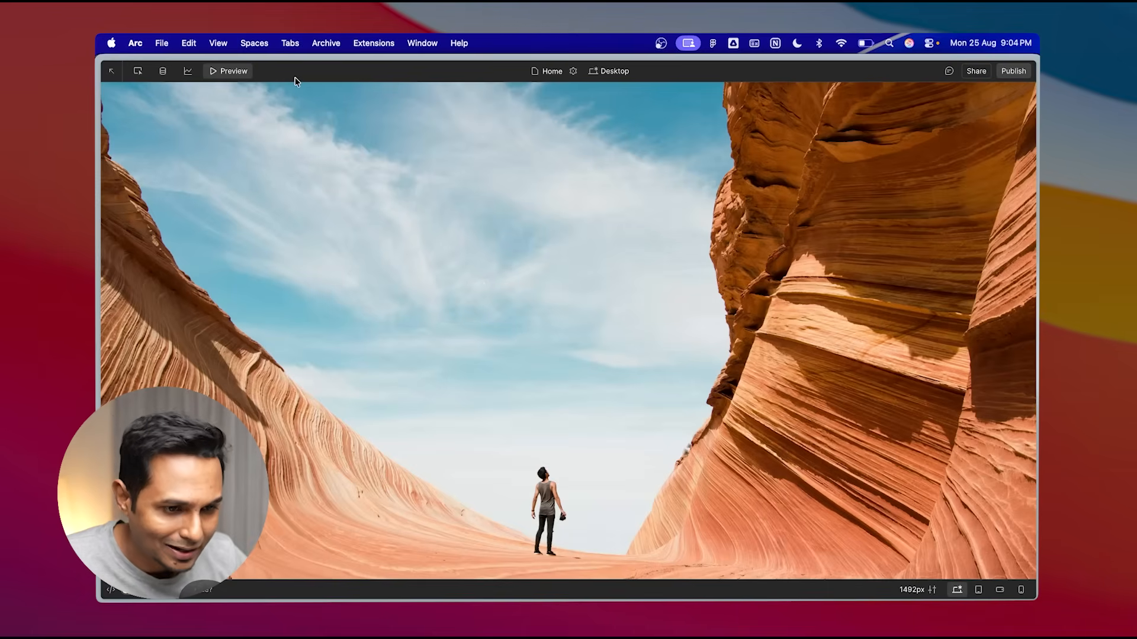
pyautogui.click(230, 72)
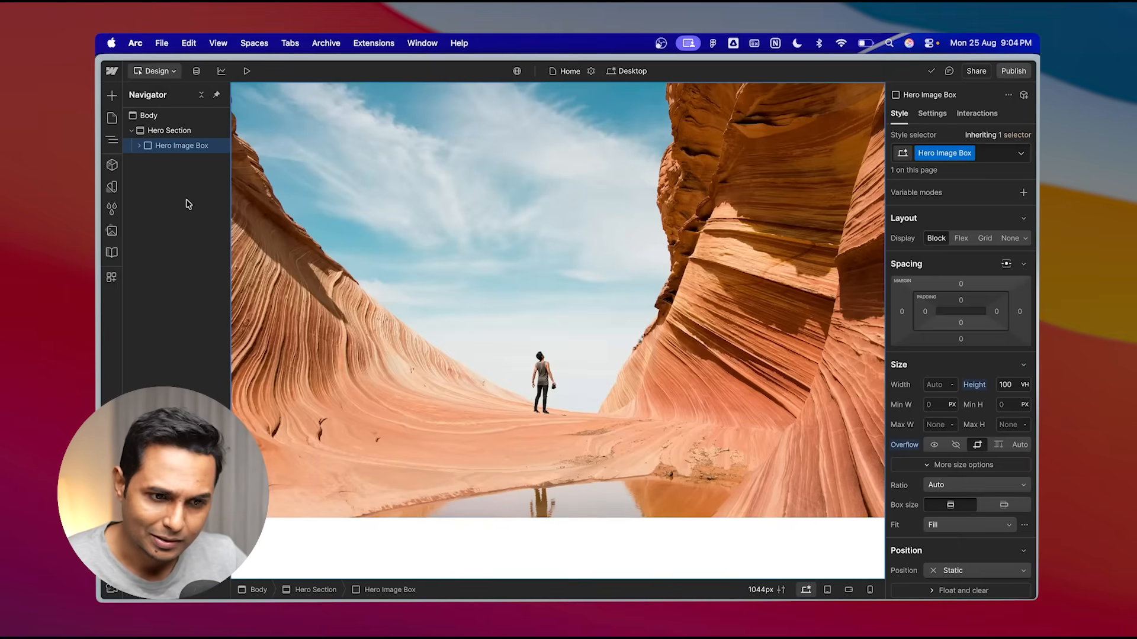
# - Switch the Hero Image Box's interactions to the Interactions with GSAP (new) version
pyautogui.click(166, 131)
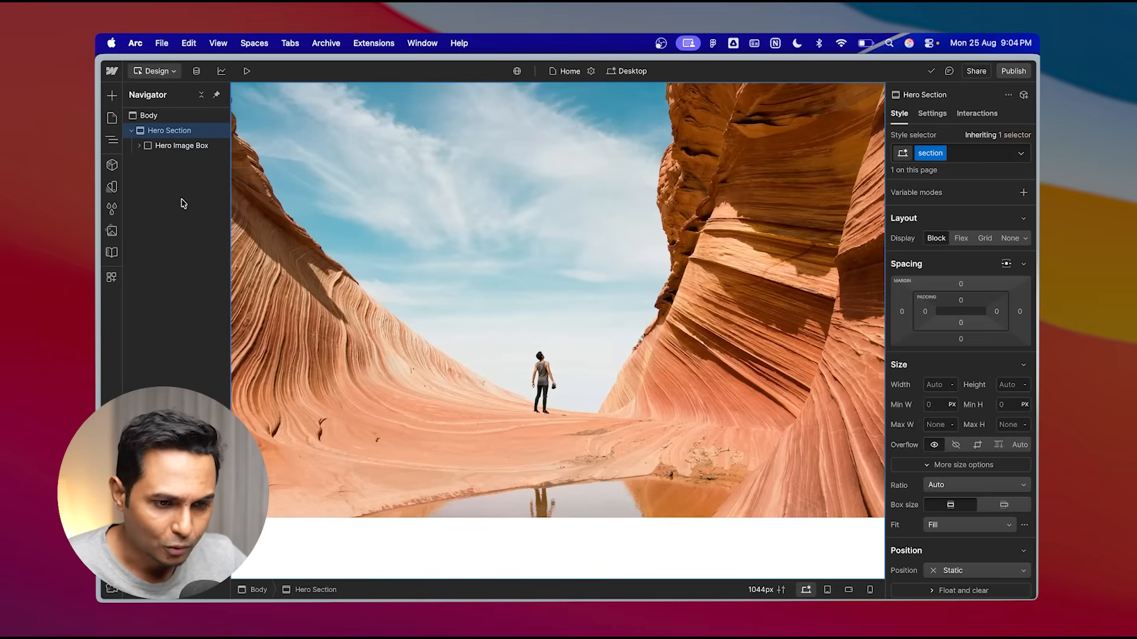
pyautogui.click(179, 146)
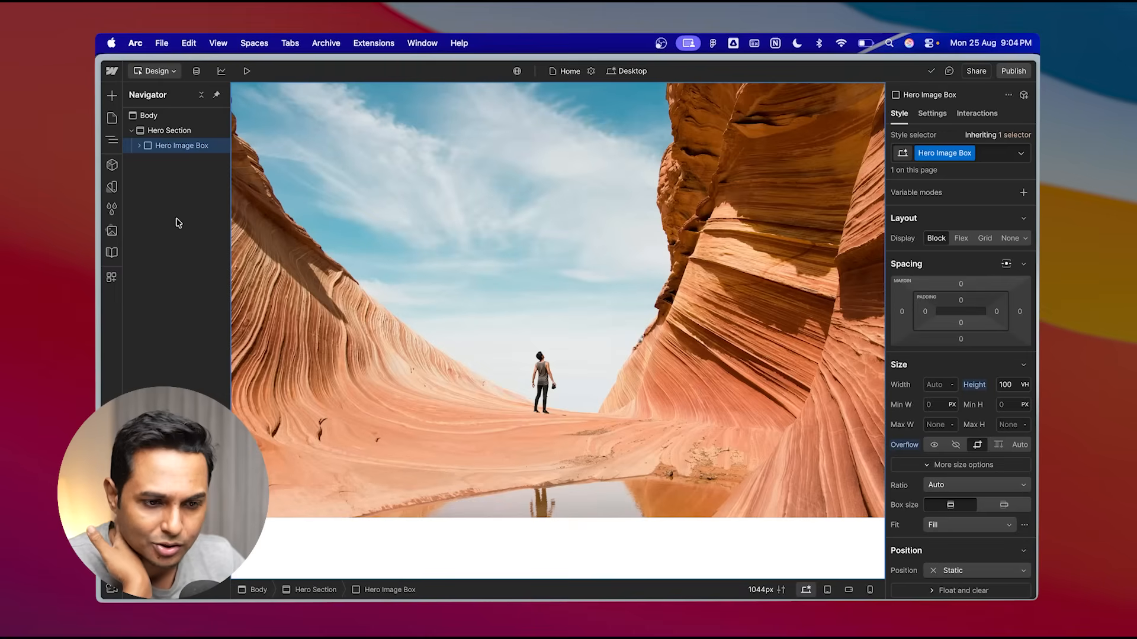
pyautogui.click(984, 116)
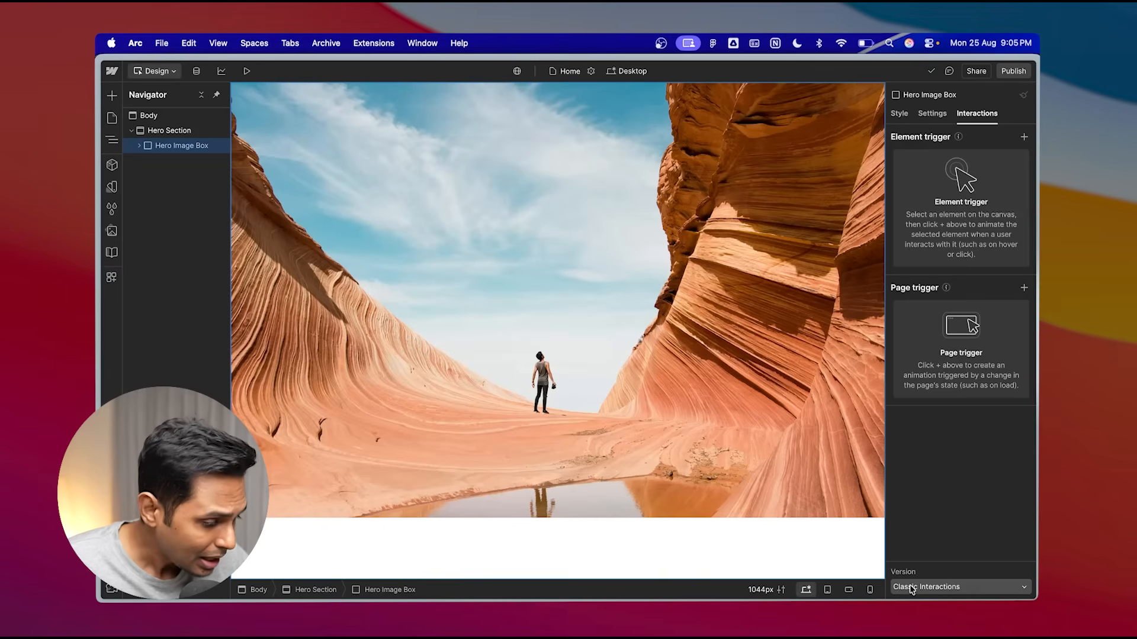
pyautogui.click(938, 589)
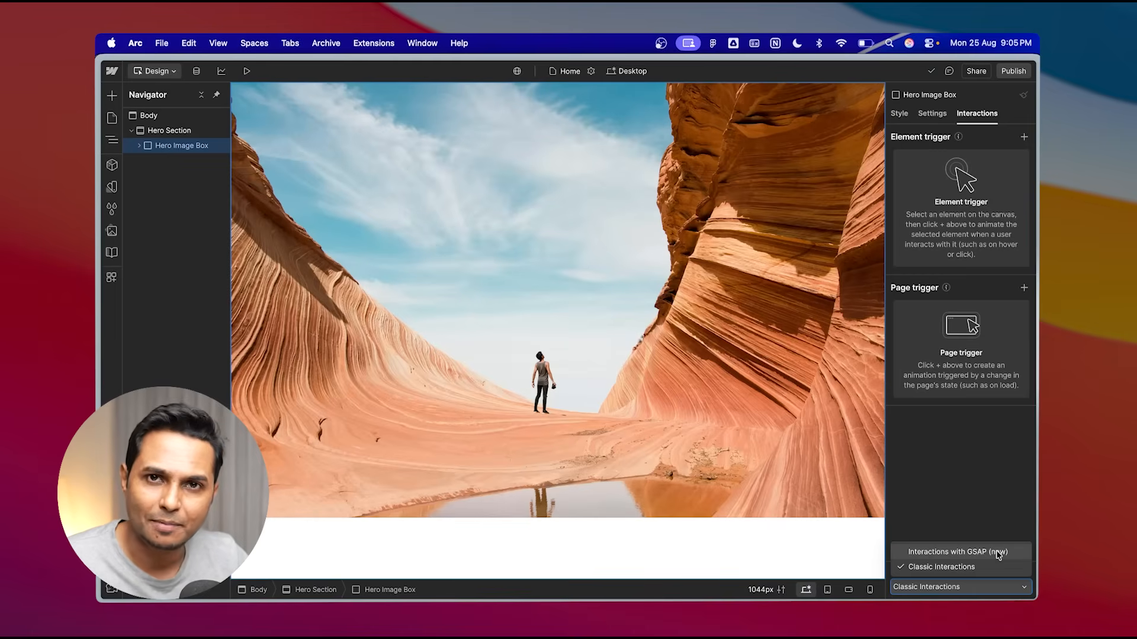
pyautogui.click(959, 552)
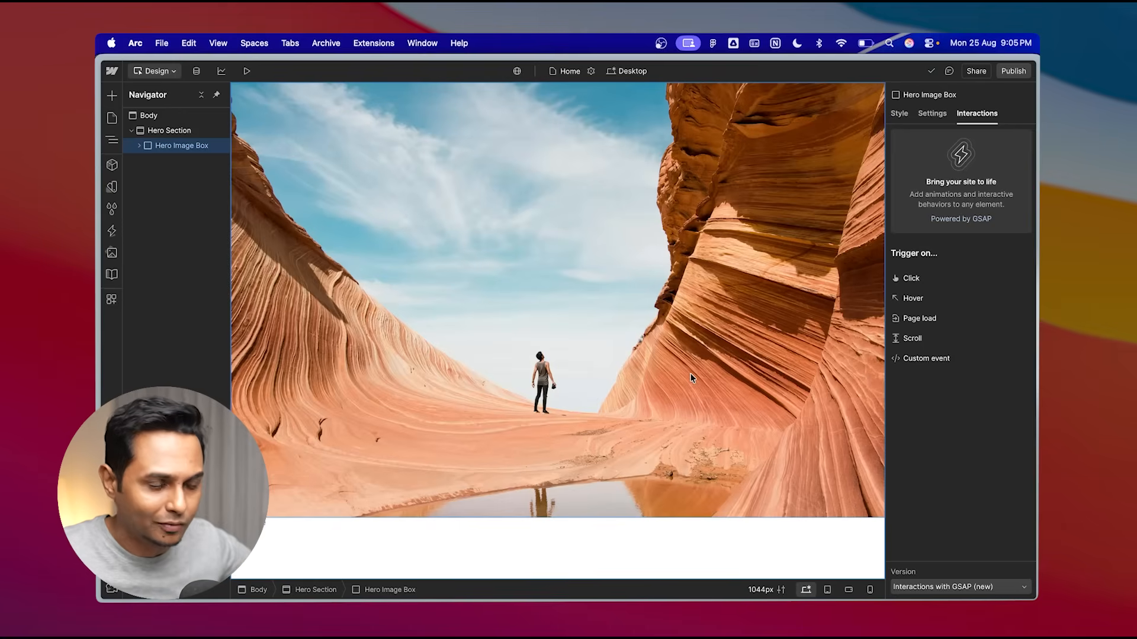
# - Add a Scroll trigger to the Hero Image Box, targeting the Hero Image Box class
pyautogui.click(939, 340)
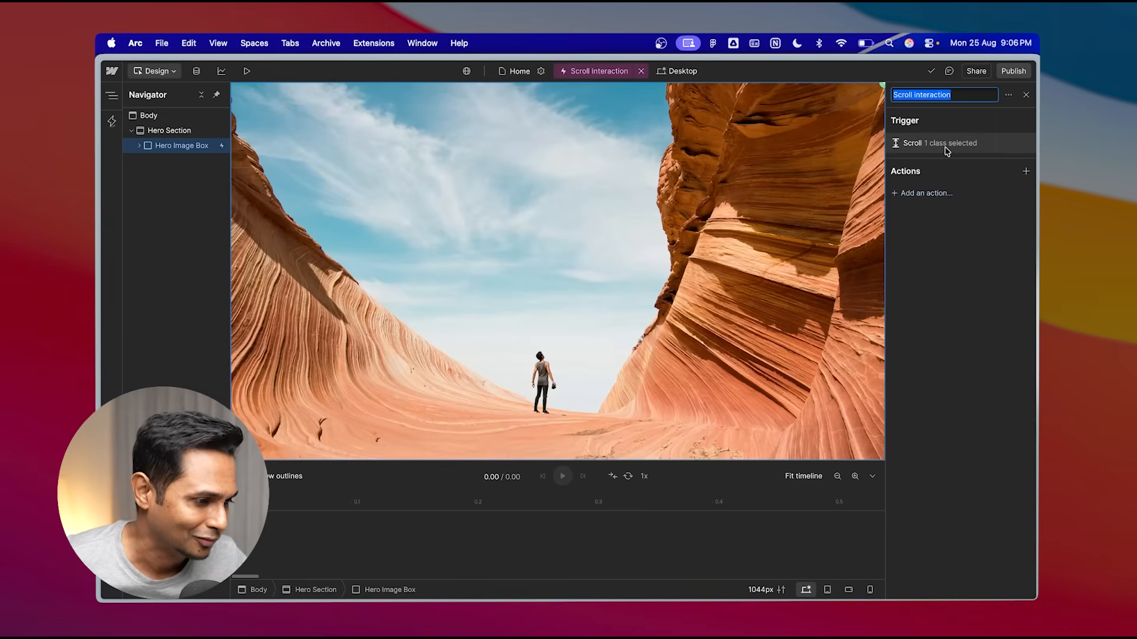
pyautogui.click(947, 150)
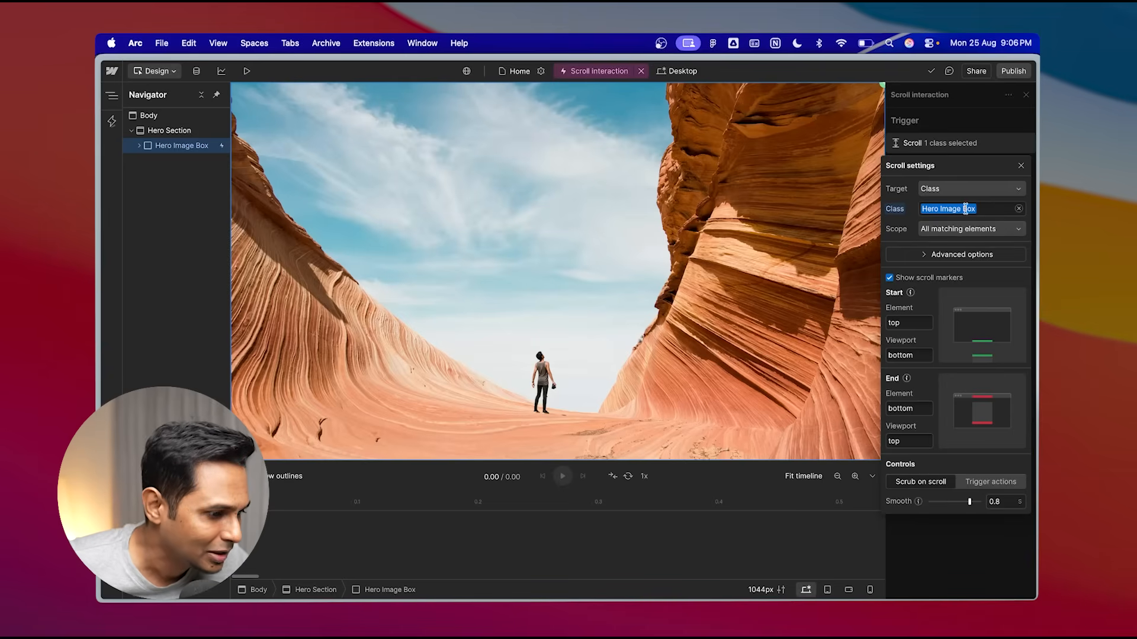
pyautogui.click(947, 191)
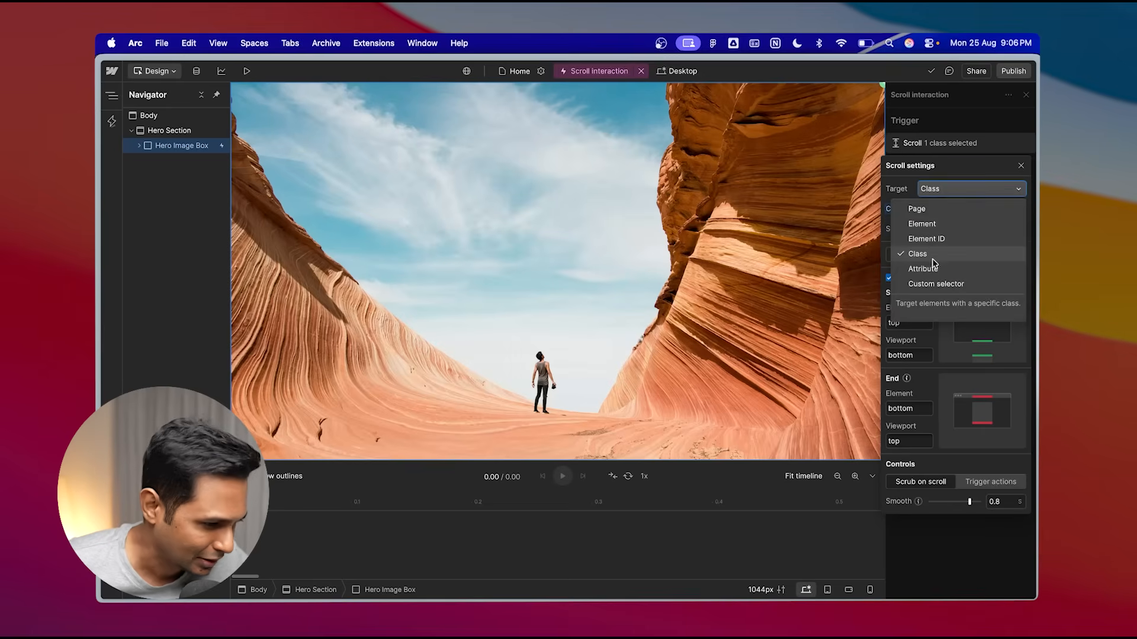
pyautogui.click(959, 192)
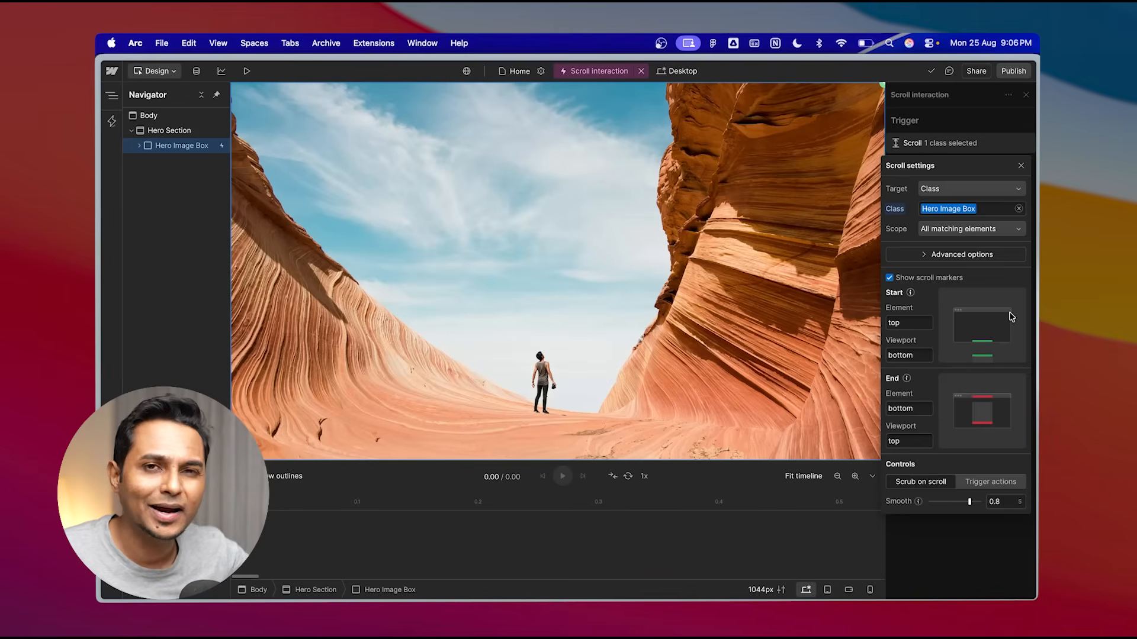
pyautogui.click(1021, 167)
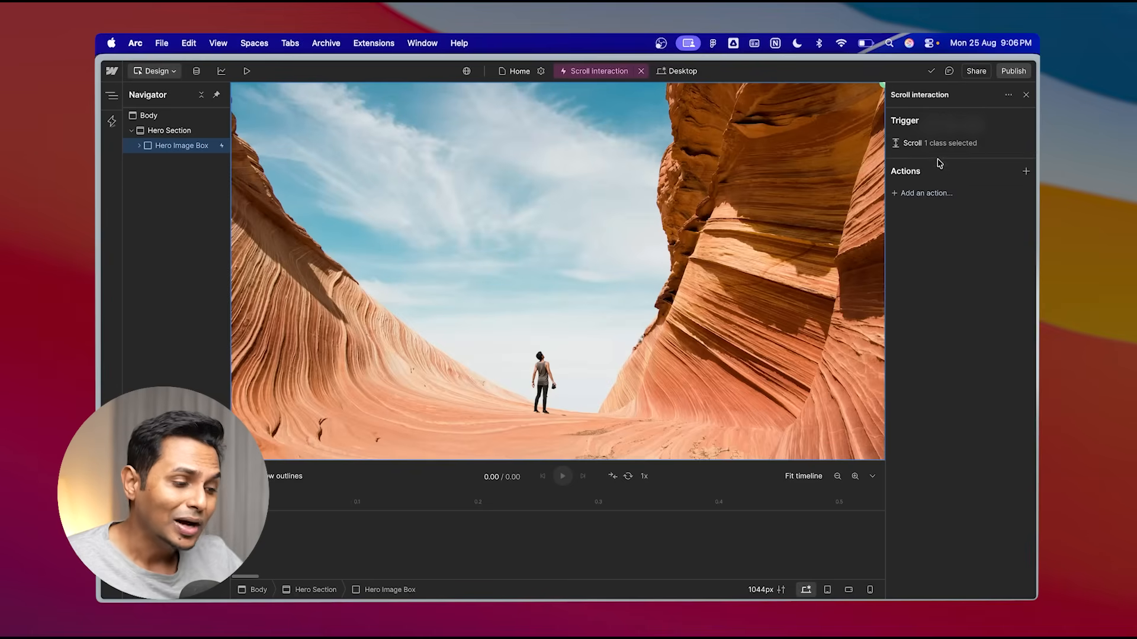
# - Add a Scale in action to the scroll interaction and scrub its timeline
pyautogui.click(928, 194)
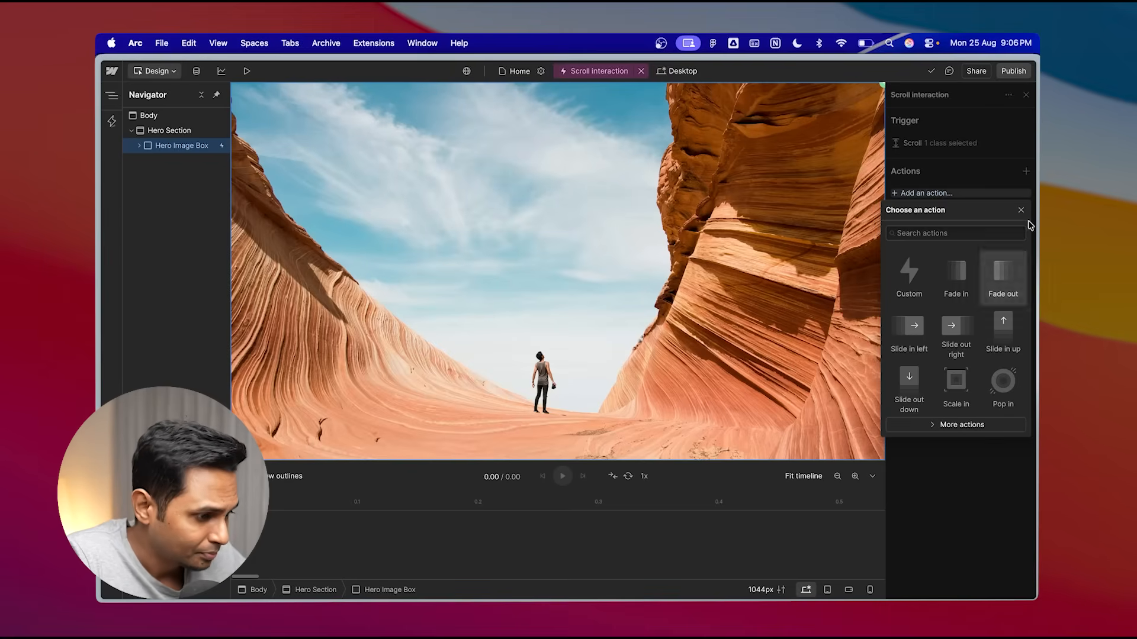
pyautogui.click(964, 424)
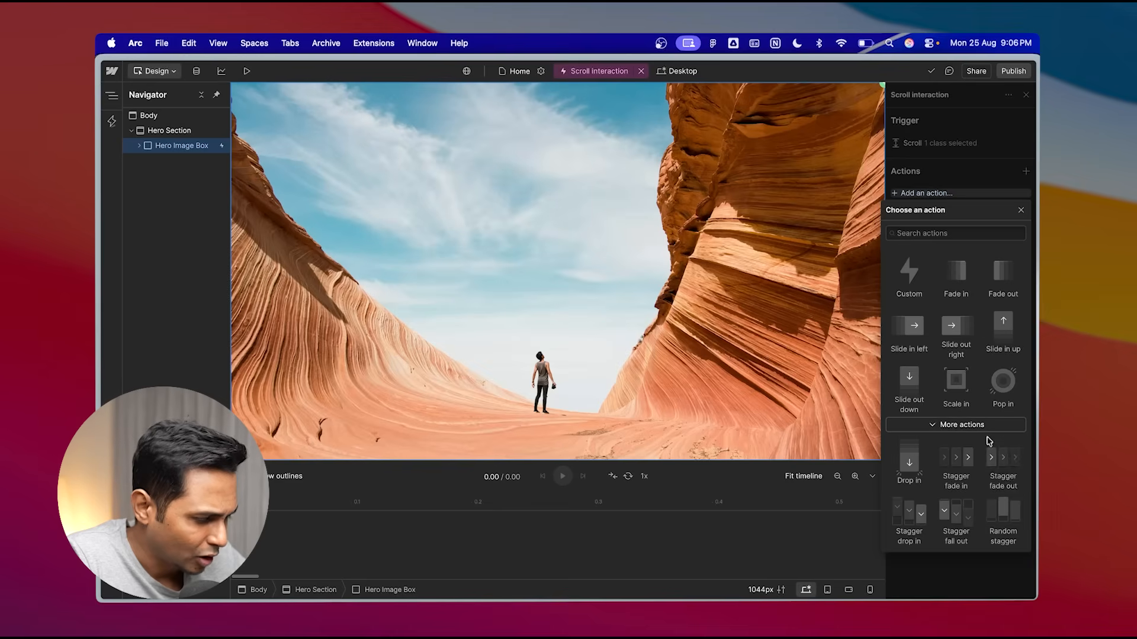
pyautogui.click(959, 394)
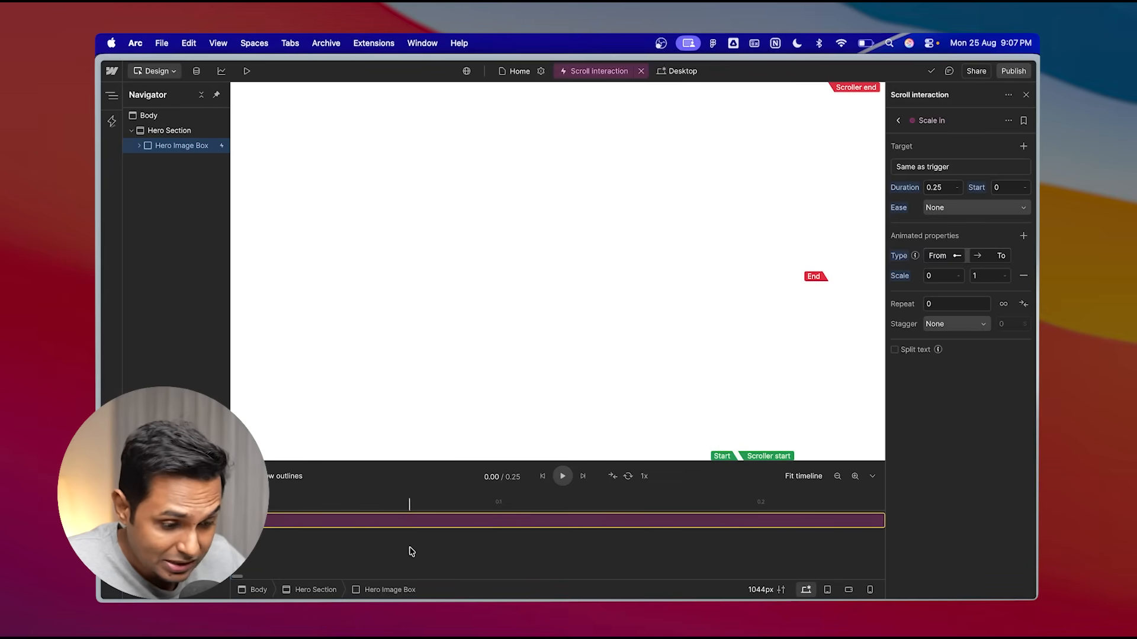
pyautogui.scroll(-5, 414, 555)
pyautogui.scroll(5, 391, 550)
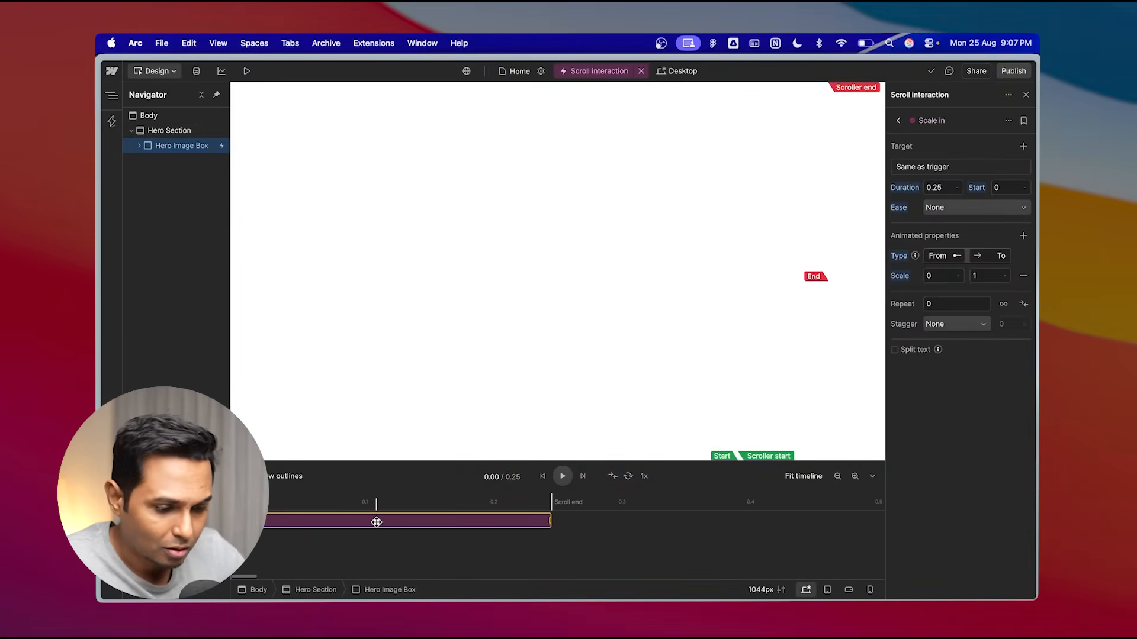
pyautogui.moveTo(376, 522); pyautogui.dragTo(323, 519)
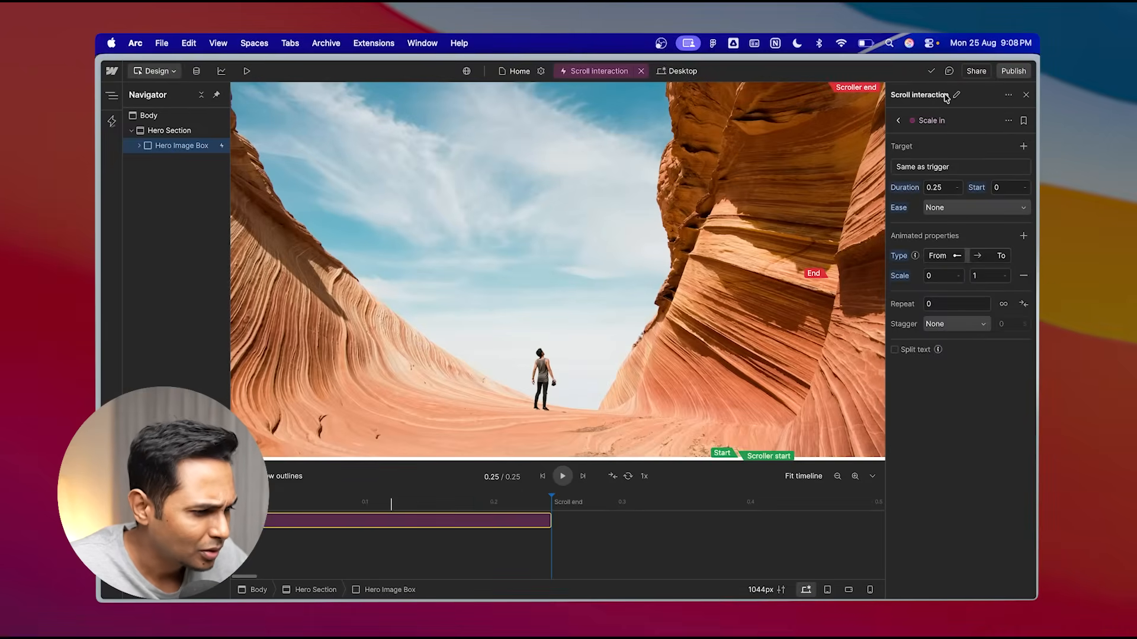
# - Rename the scroll interaction to Scroll Hero Image and close the interaction editor
pyautogui.click(957, 96)
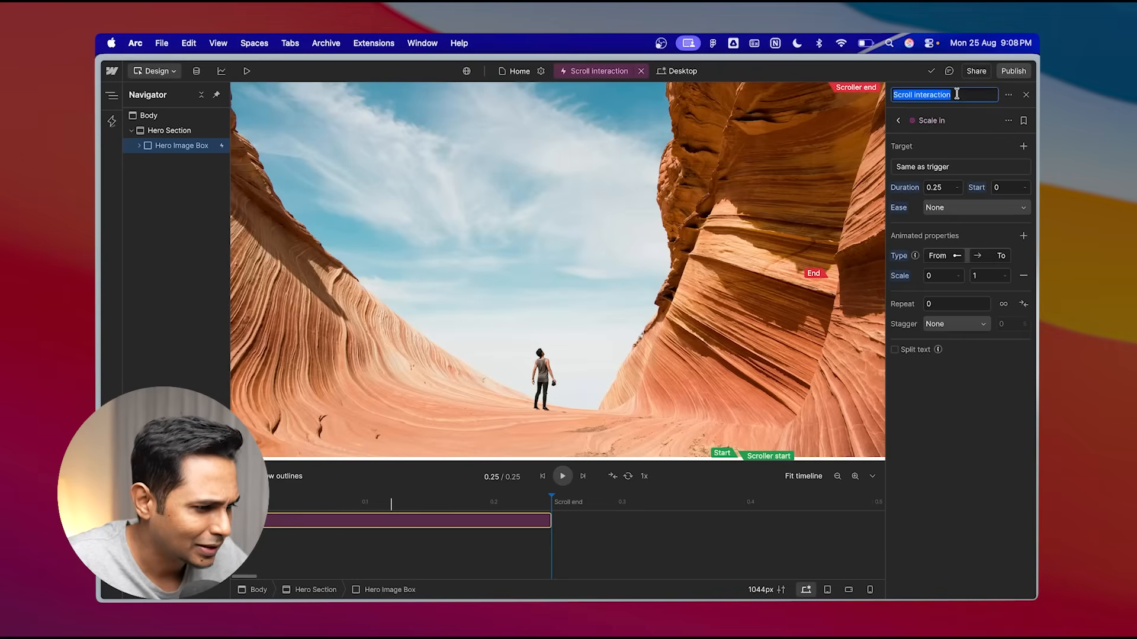
pyautogui.doubleClick(933, 95)
pyautogui.write('H')
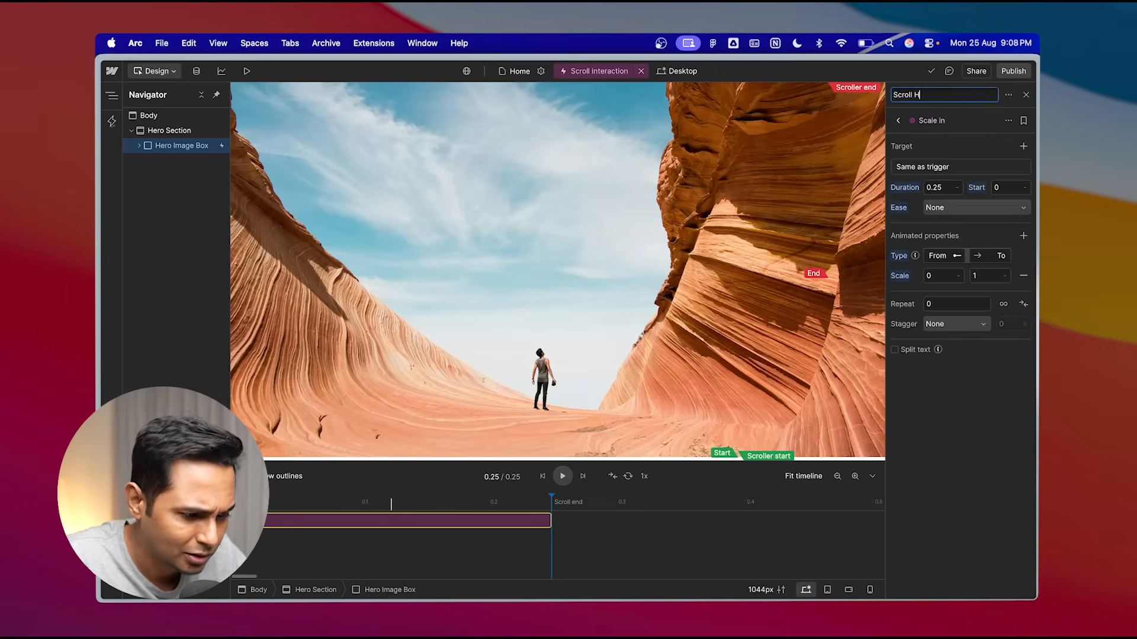
pyautogui.write('ero Image')
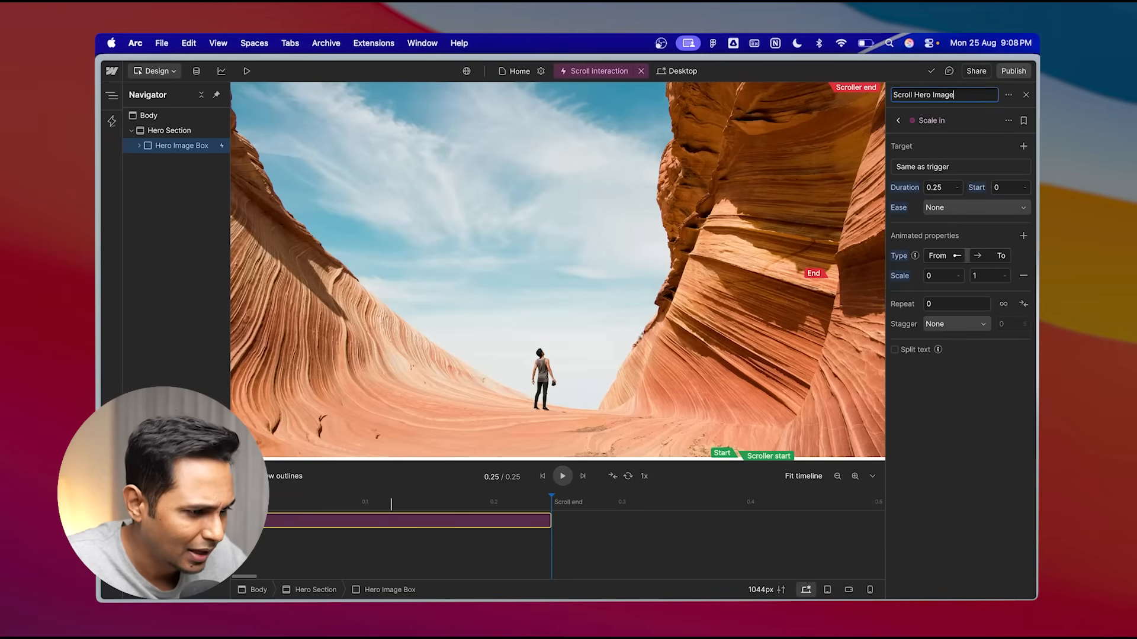
pyautogui.press('Return')
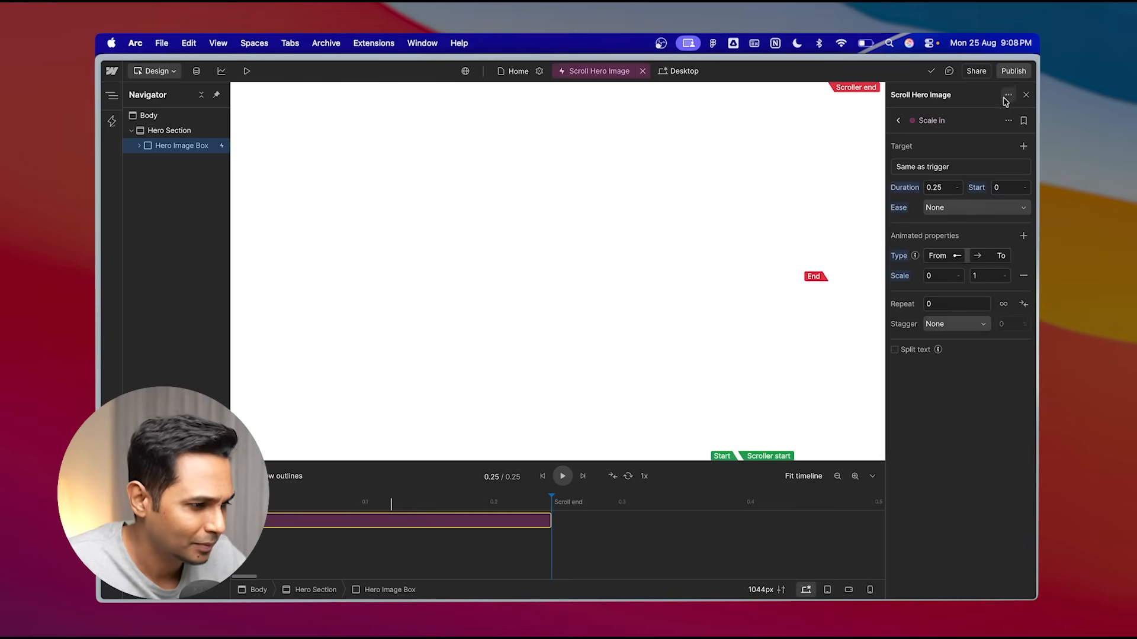
pyautogui.click(1027, 97)
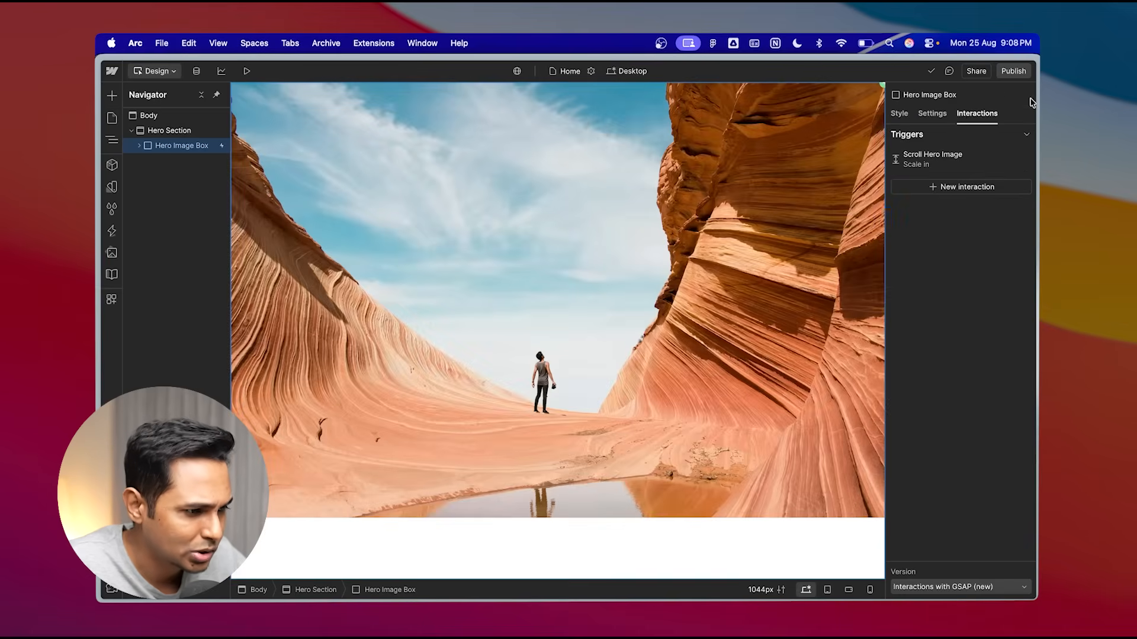
# - Preview the page's scroll animation, then return to the Designer
pyautogui.click(899, 114)
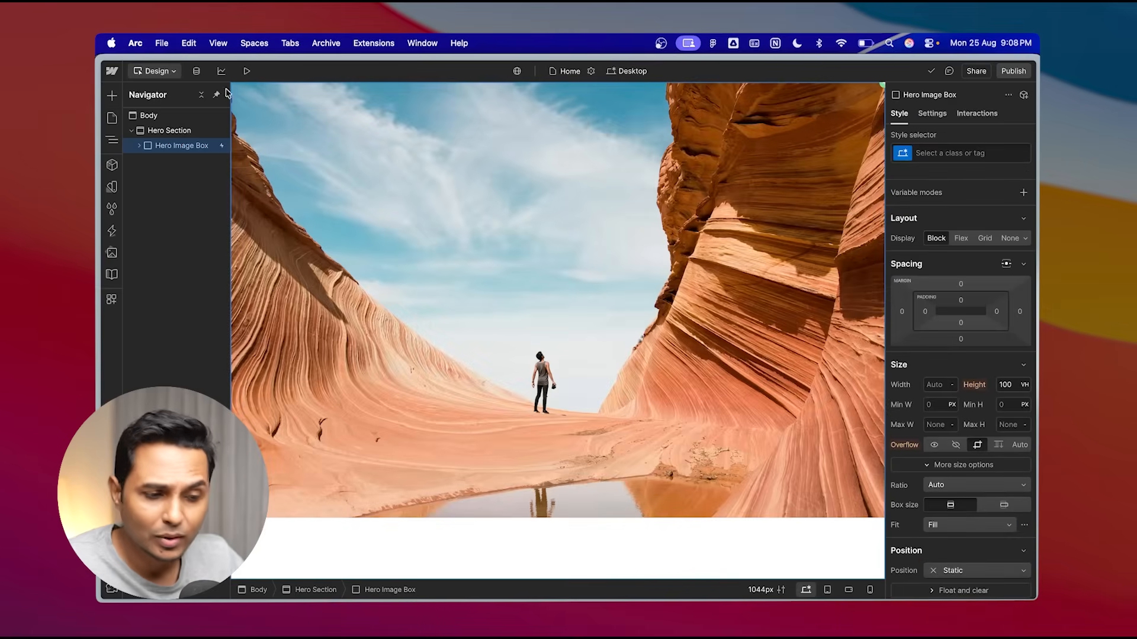
pyautogui.click(246, 71)
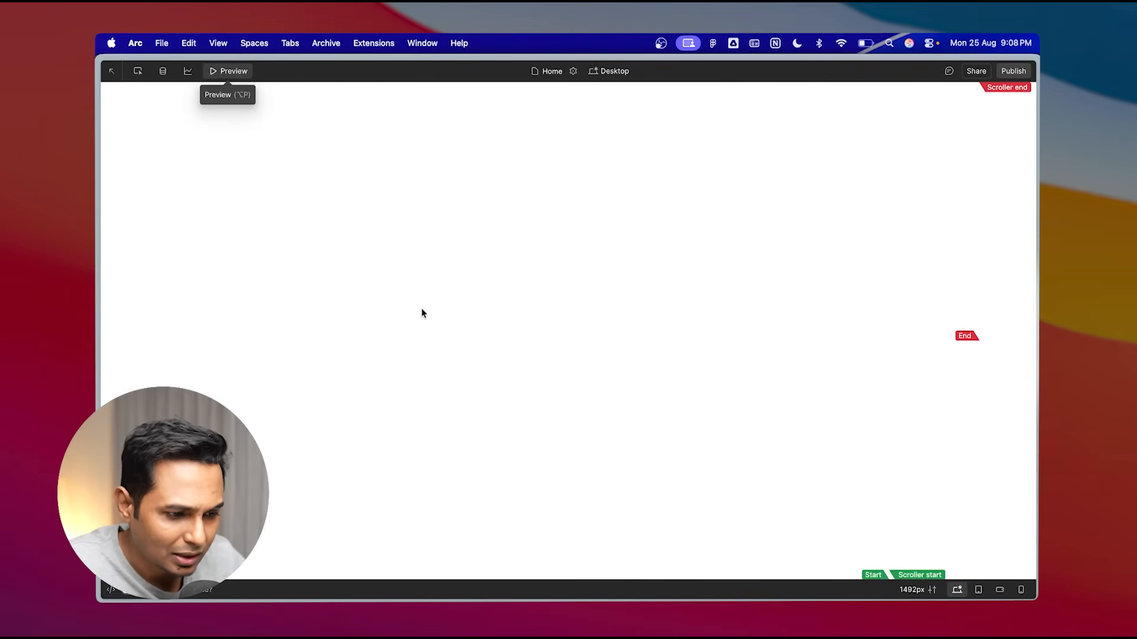
pyautogui.scroll(-2, 422, 308)
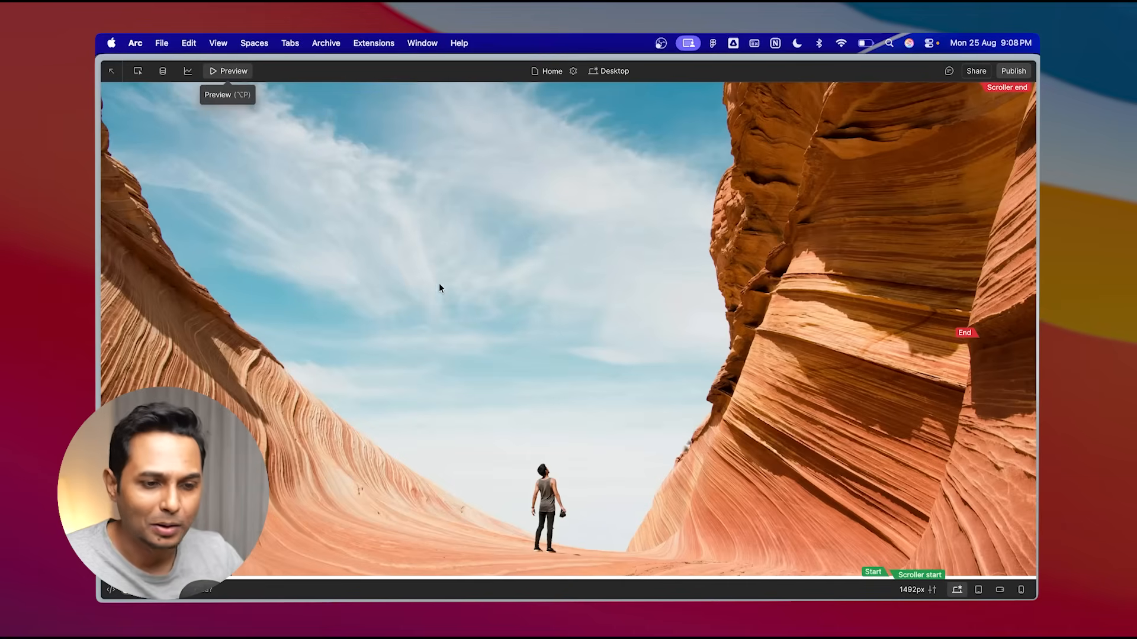
pyautogui.click(243, 78)
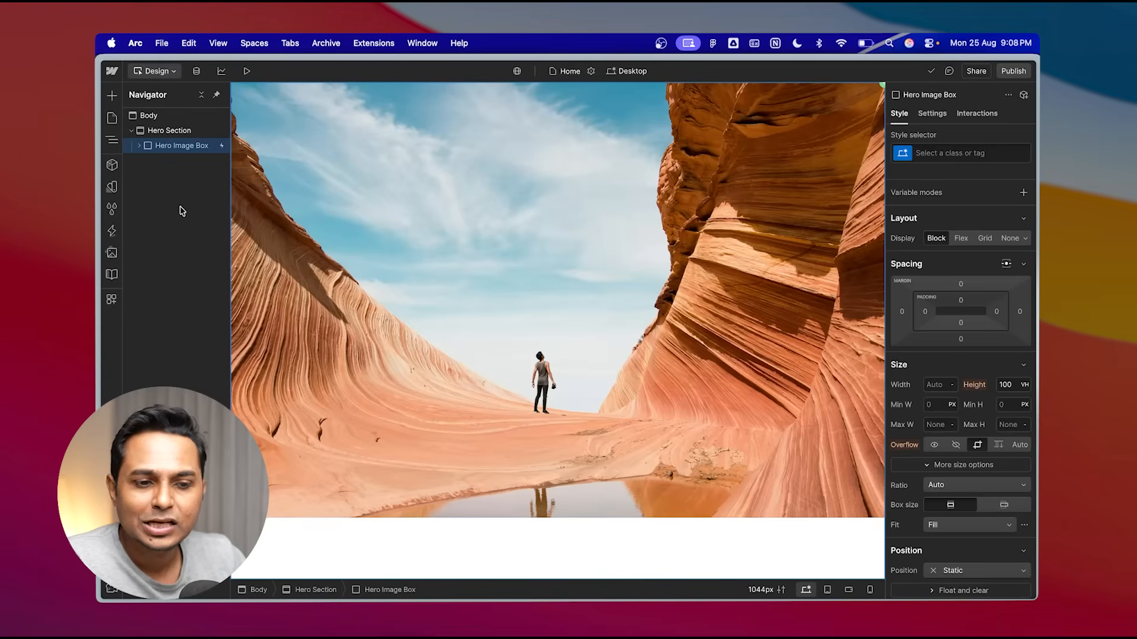
# - Set the Hero Section's height to 200 VH
pyautogui.click(181, 130)
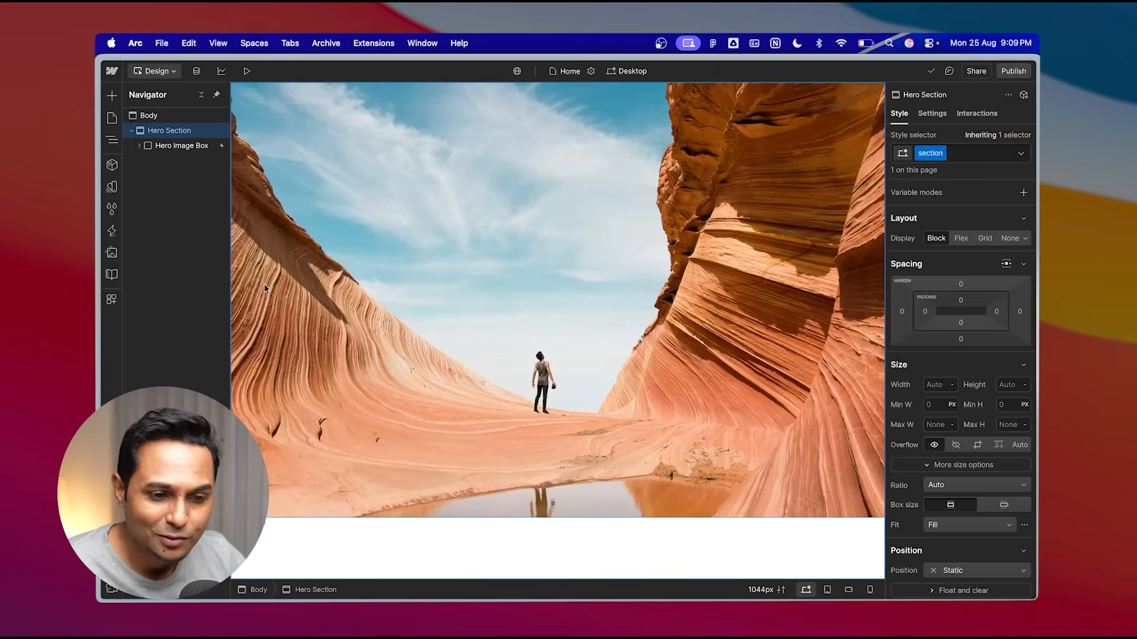
pyautogui.click(170, 152)
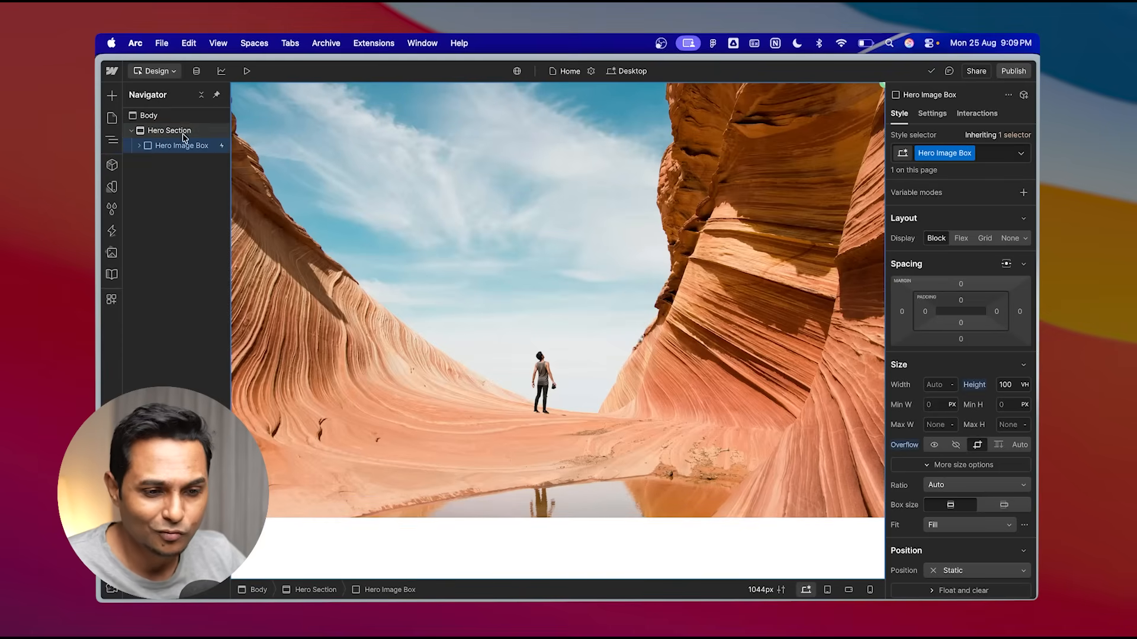
pyautogui.click(180, 133)
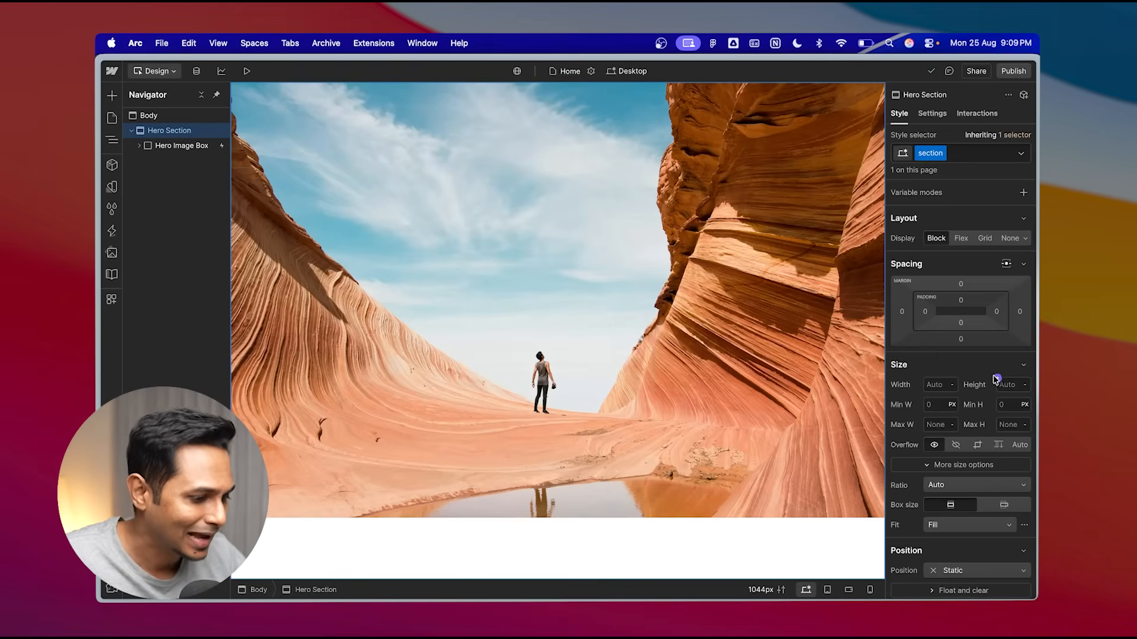
pyautogui.scroll(-2, 997, 379)
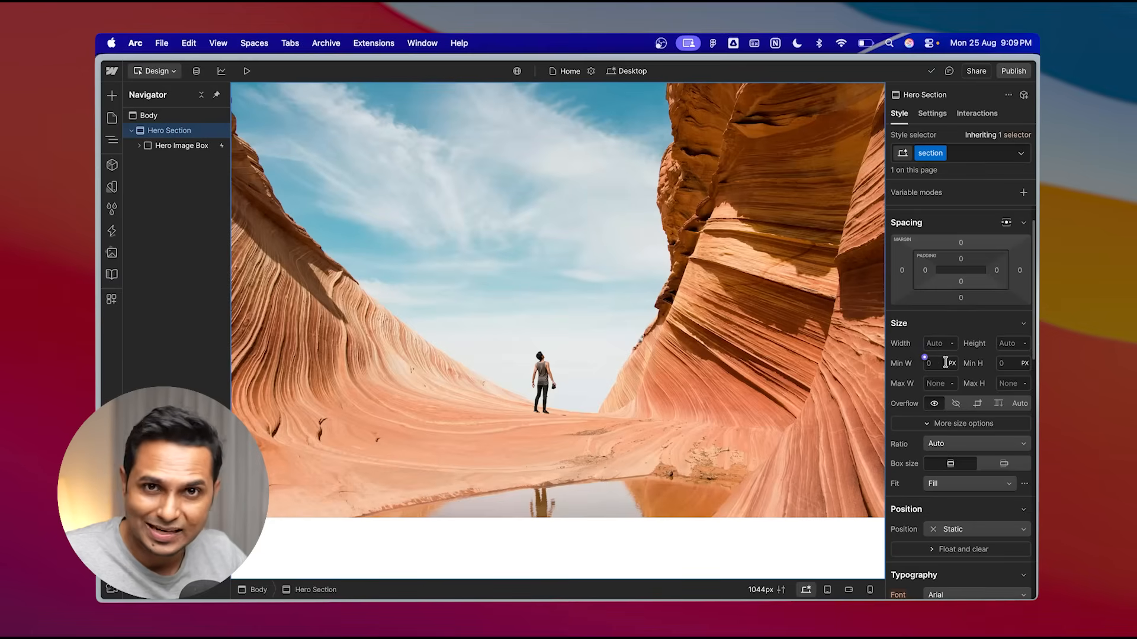
pyautogui.click(1027, 349)
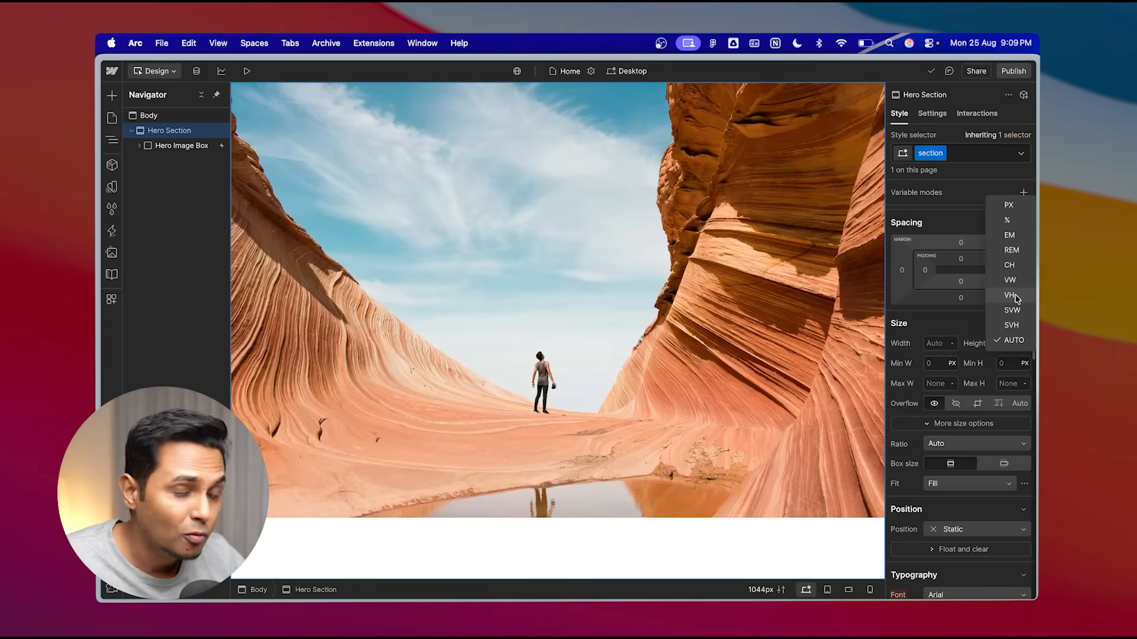
pyautogui.click(1010, 295)
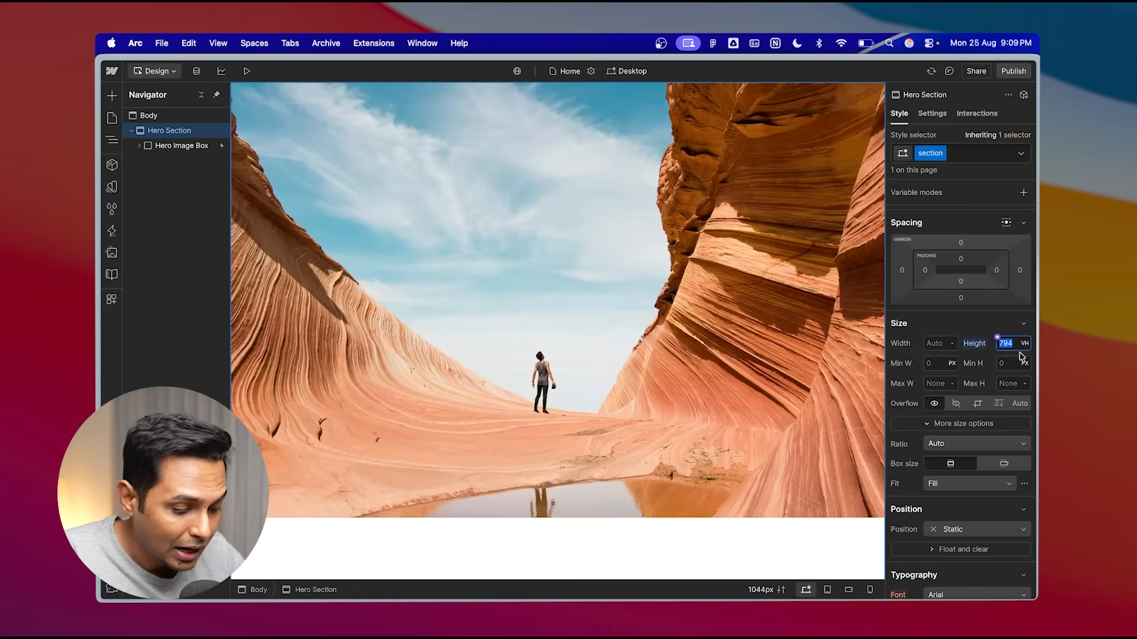
pyautogui.write('100')
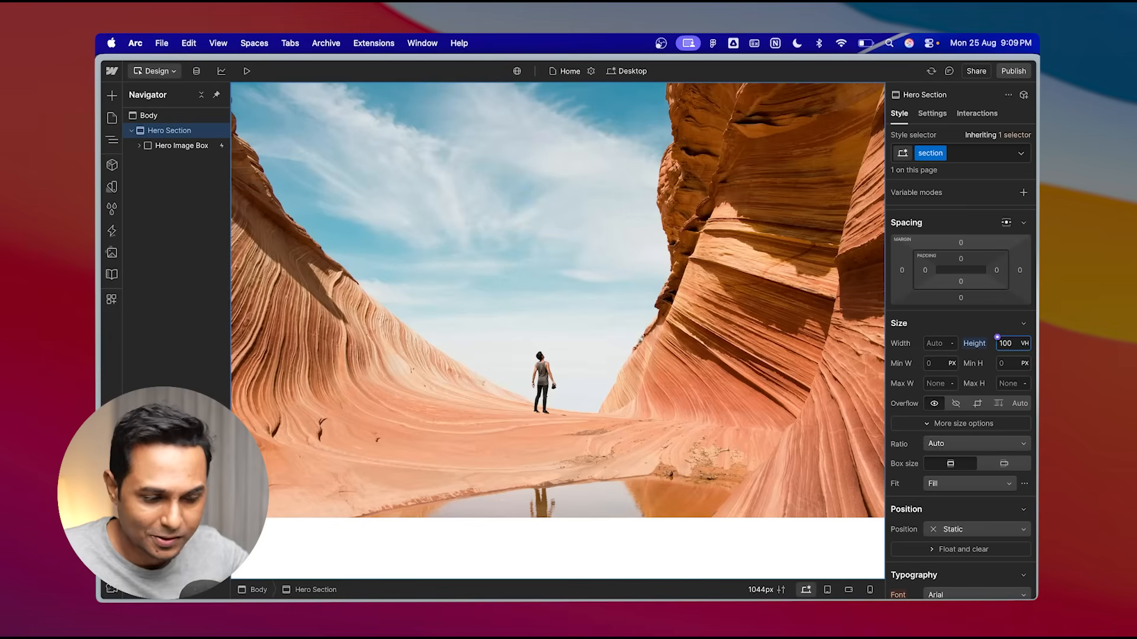
pyautogui.doubleClick(1008, 342)
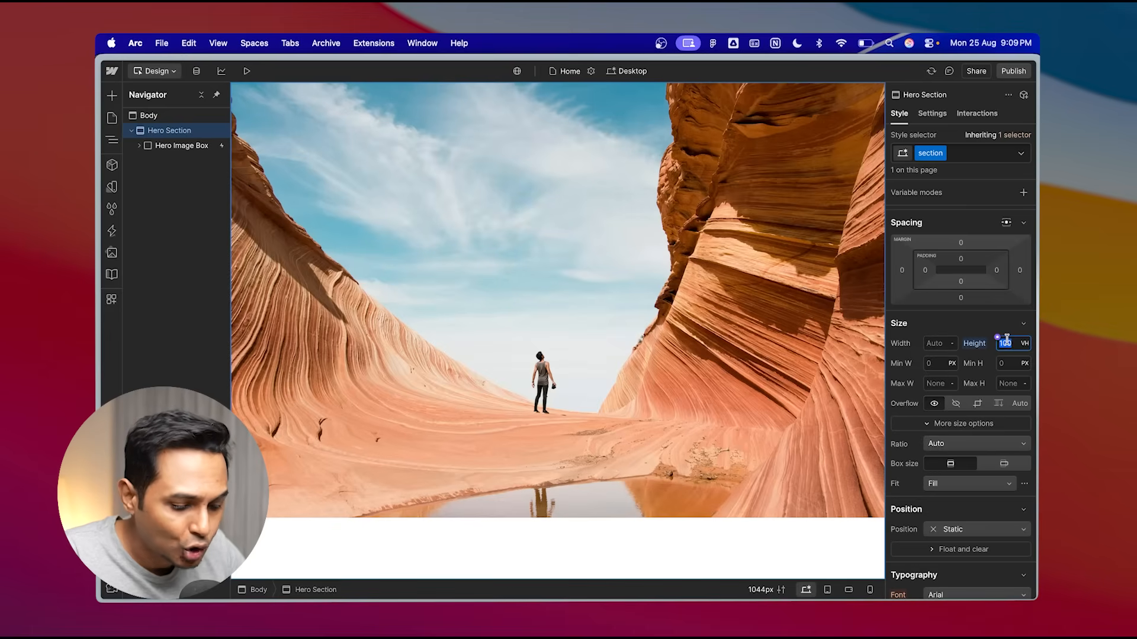
pyautogui.write('200')
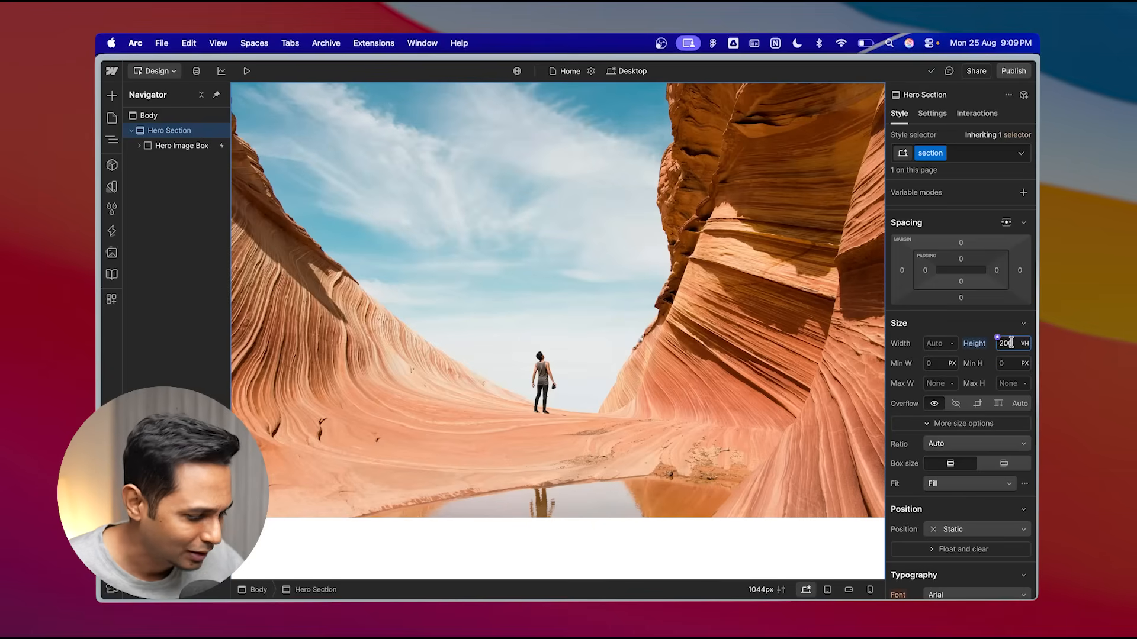
pyautogui.click(946, 323)
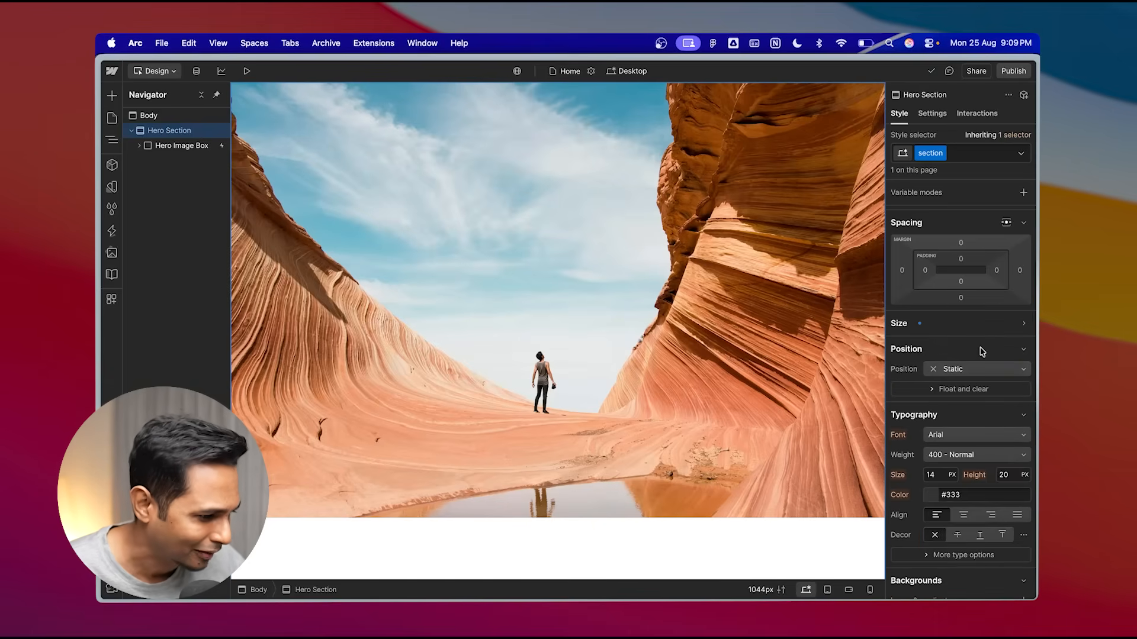
pyautogui.click(946, 326)
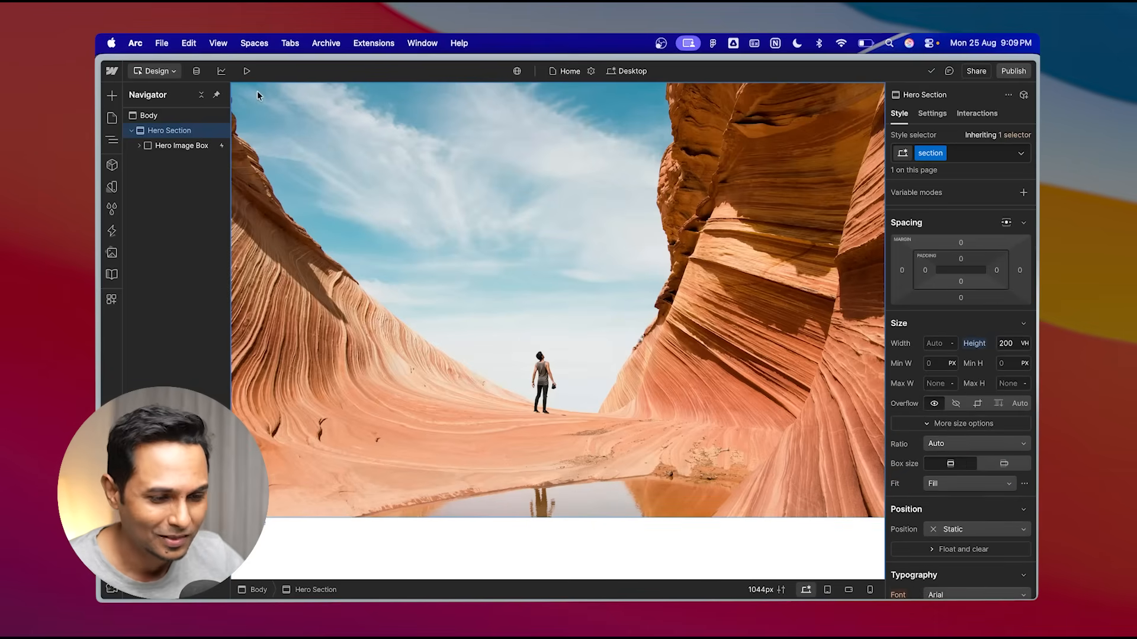
# - Preview the scroll animation with the taller hero section, then return to the Designer
pyautogui.click(249, 76)
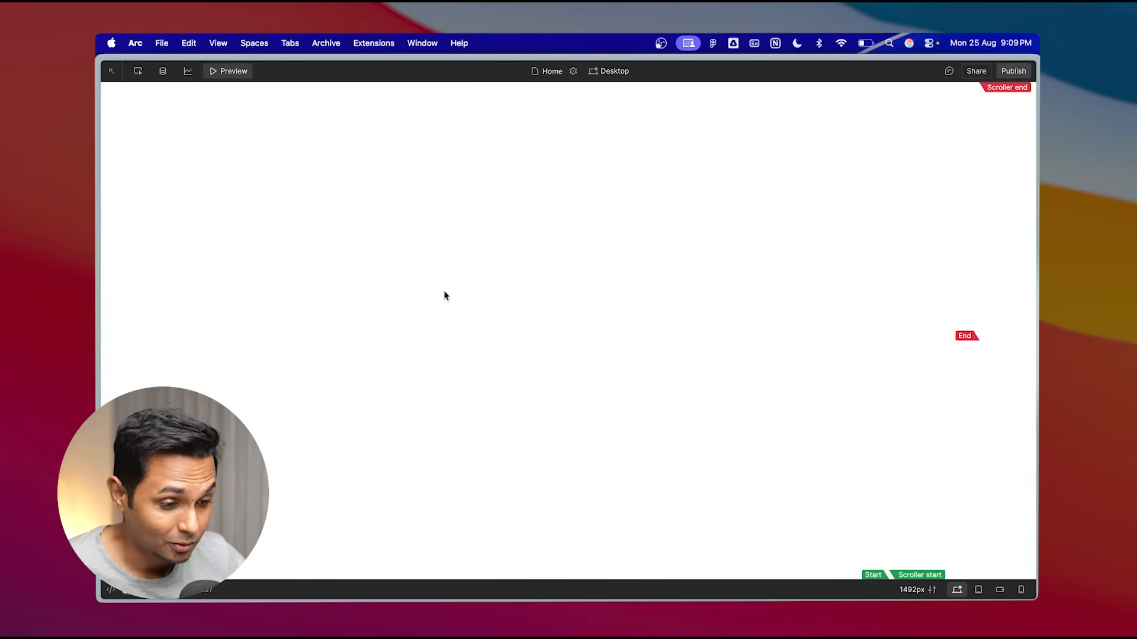
pyautogui.scroll(-3, 446, 295)
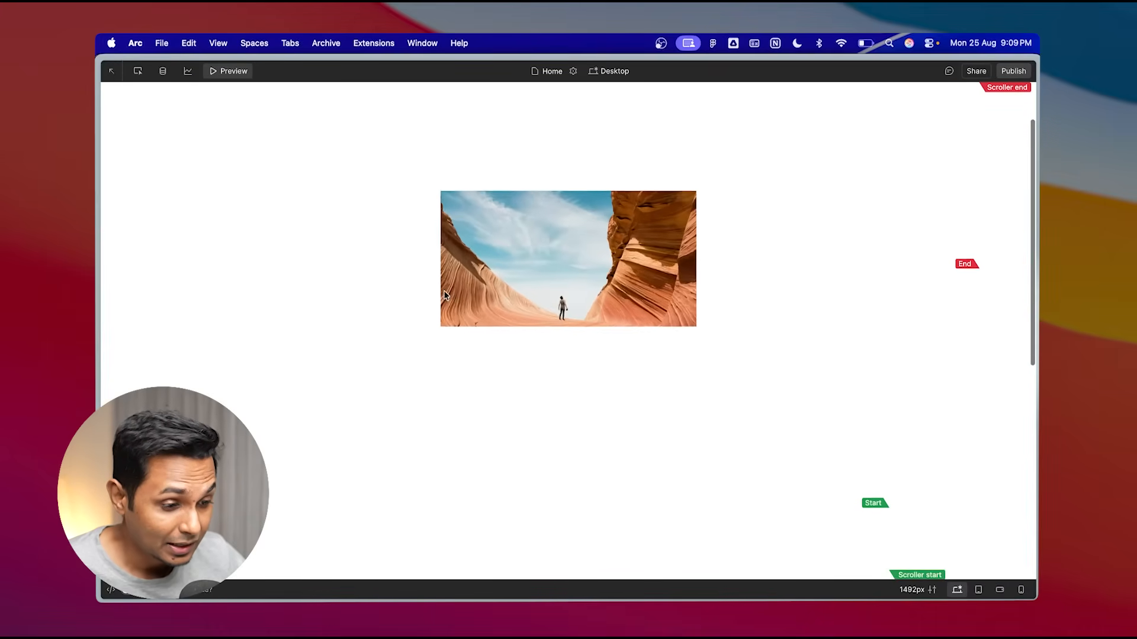
pyautogui.scroll(-2, 445, 294)
pyautogui.scroll(2, 445, 295)
pyautogui.scroll(-3, 445, 295)
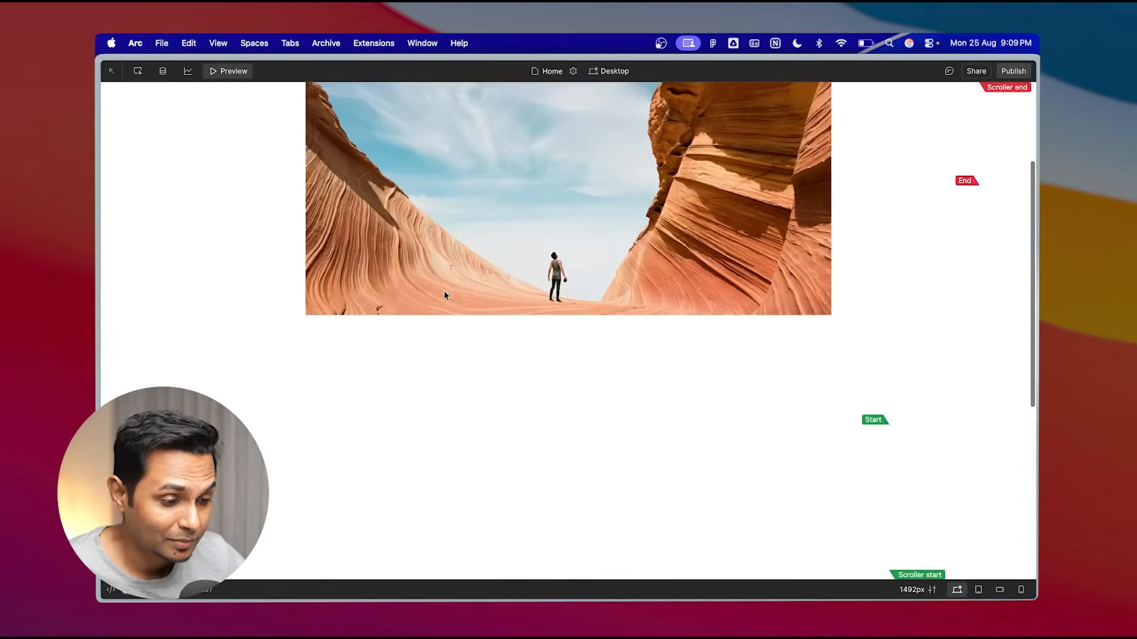
pyautogui.scroll(-8, 445, 295)
pyautogui.scroll(10, 445, 295)
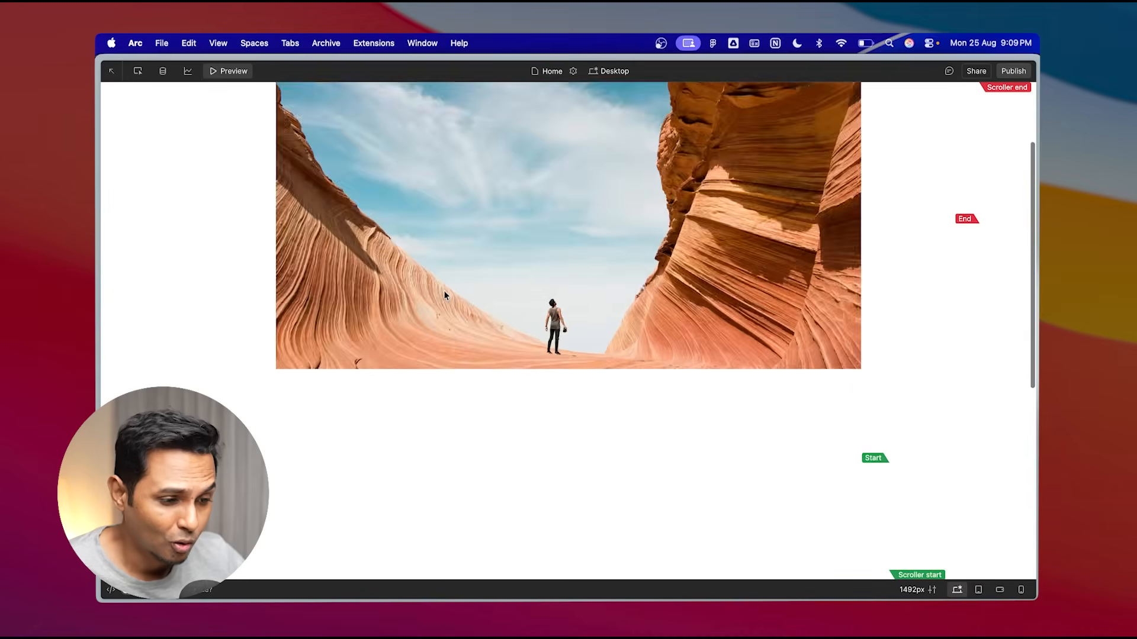
pyautogui.scroll(2, 445, 295)
pyautogui.scroll(-7, 446, 295)
pyautogui.scroll(8, 446, 295)
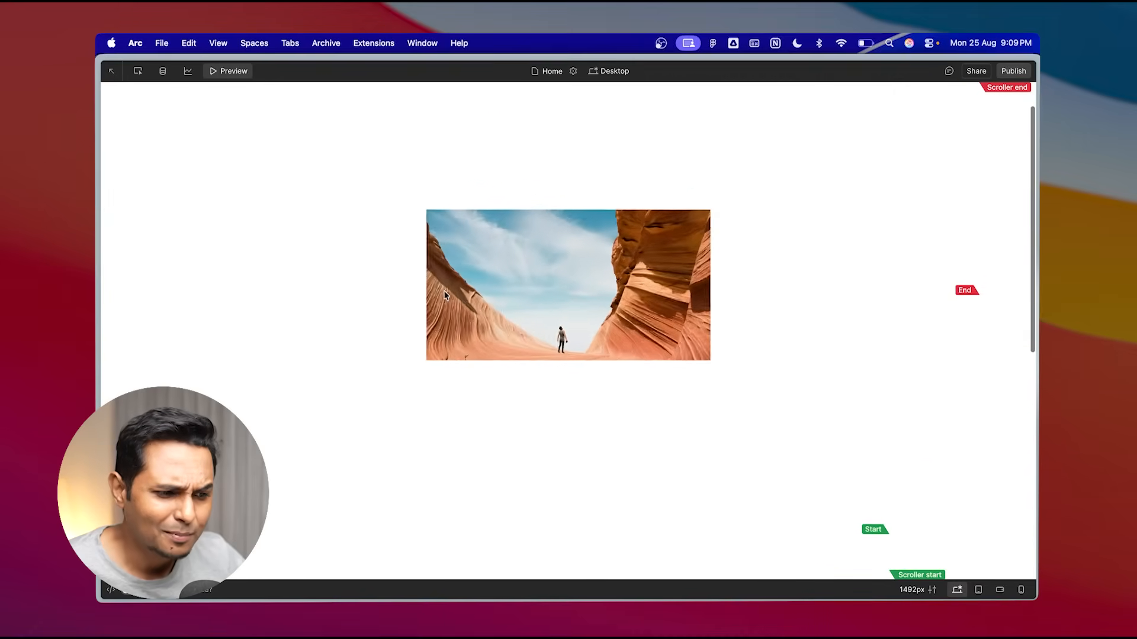
pyautogui.scroll(-6, 445, 293)
pyautogui.scroll(1, 444, 293)
pyautogui.scroll(-2, 445, 293)
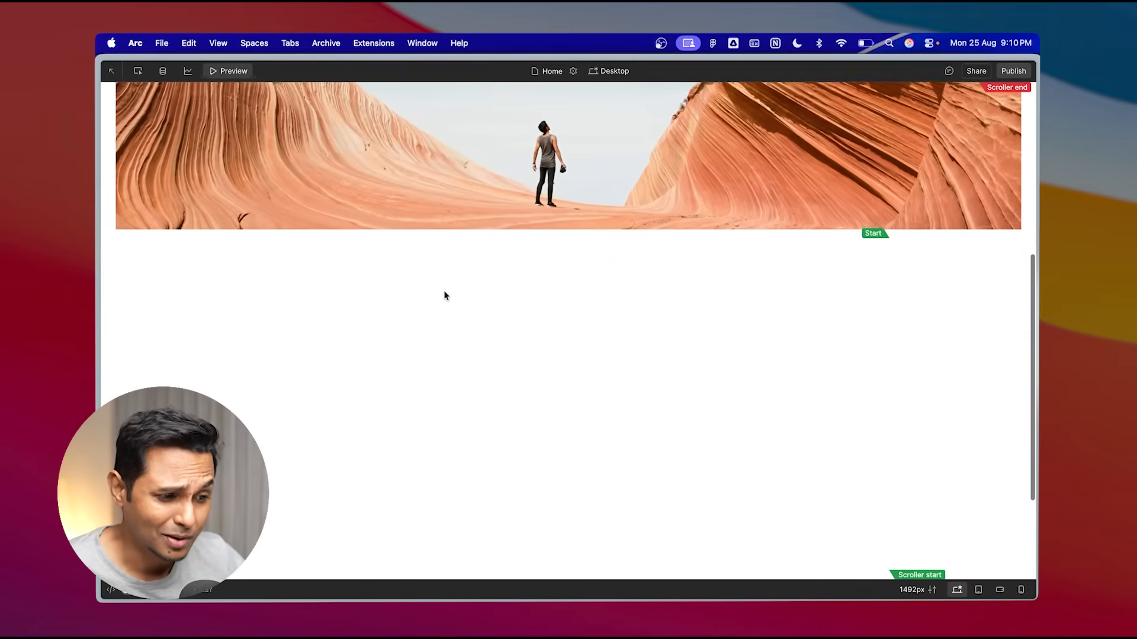
pyautogui.scroll(-3, 446, 296)
pyautogui.scroll(8, 446, 295)
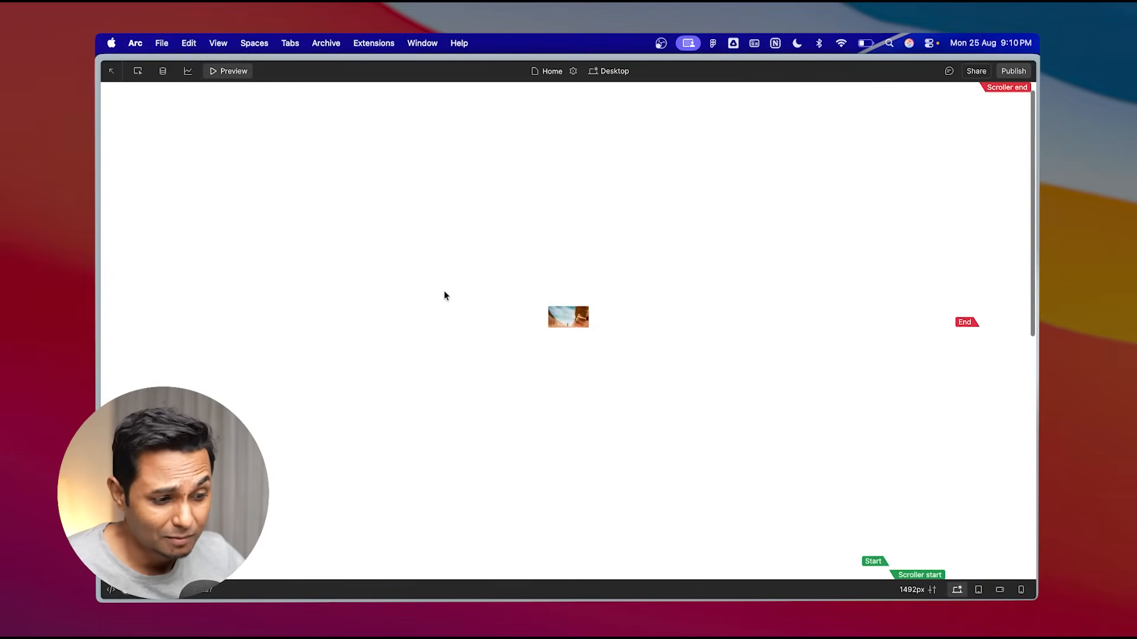
pyautogui.scroll(-1, 445, 294)
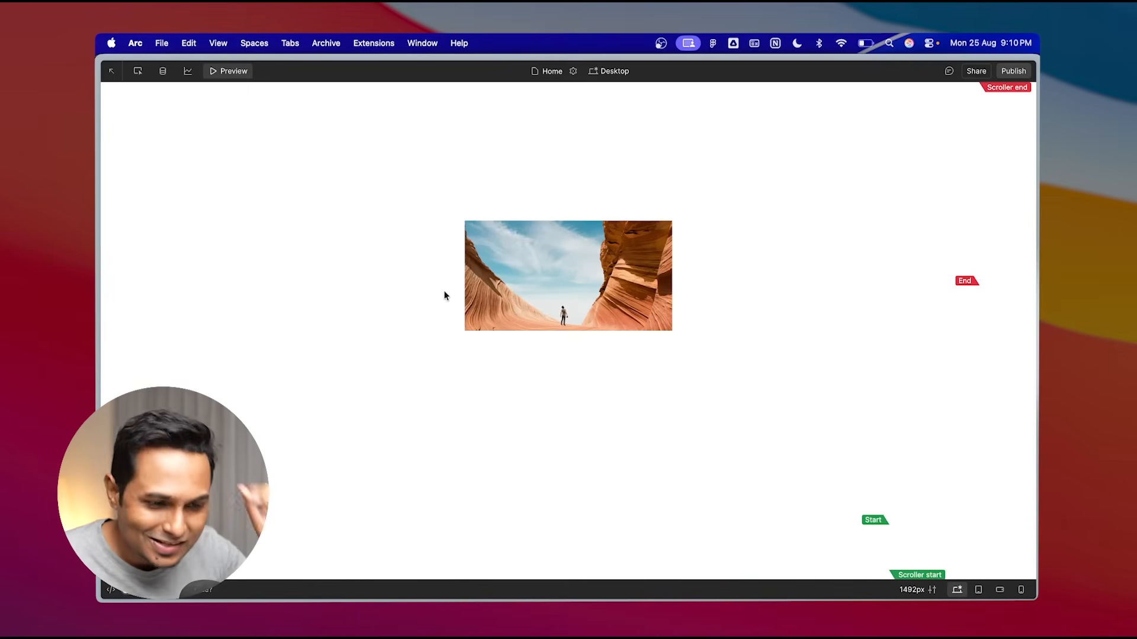
pyautogui.click(228, 71)
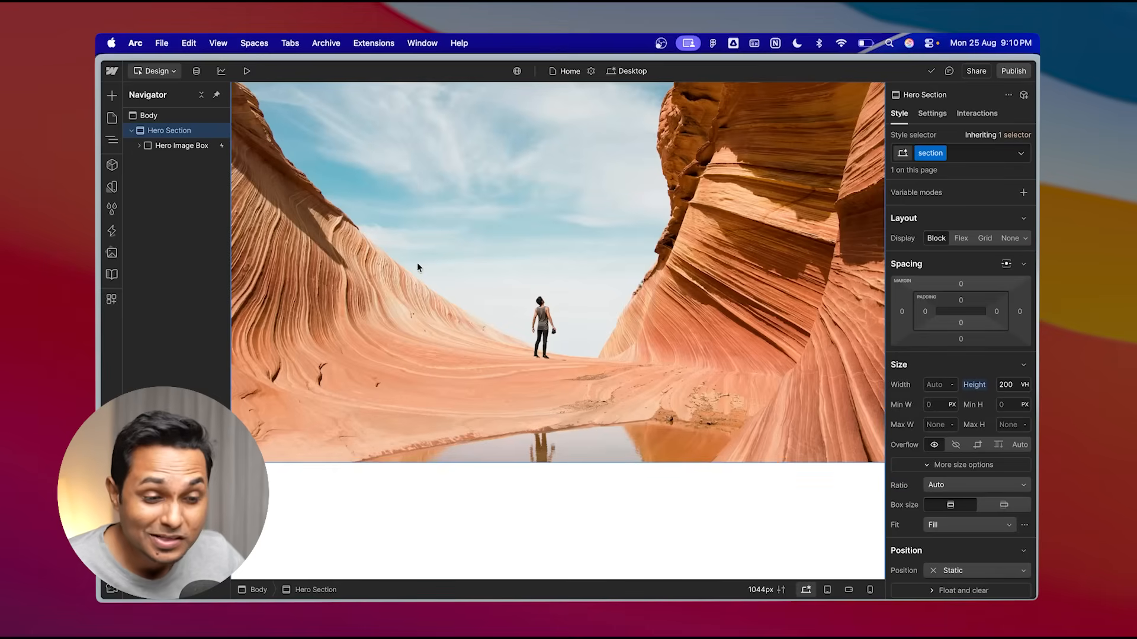
# - Set the Hero Image Box's position to Fixed
pyautogui.click(182, 145)
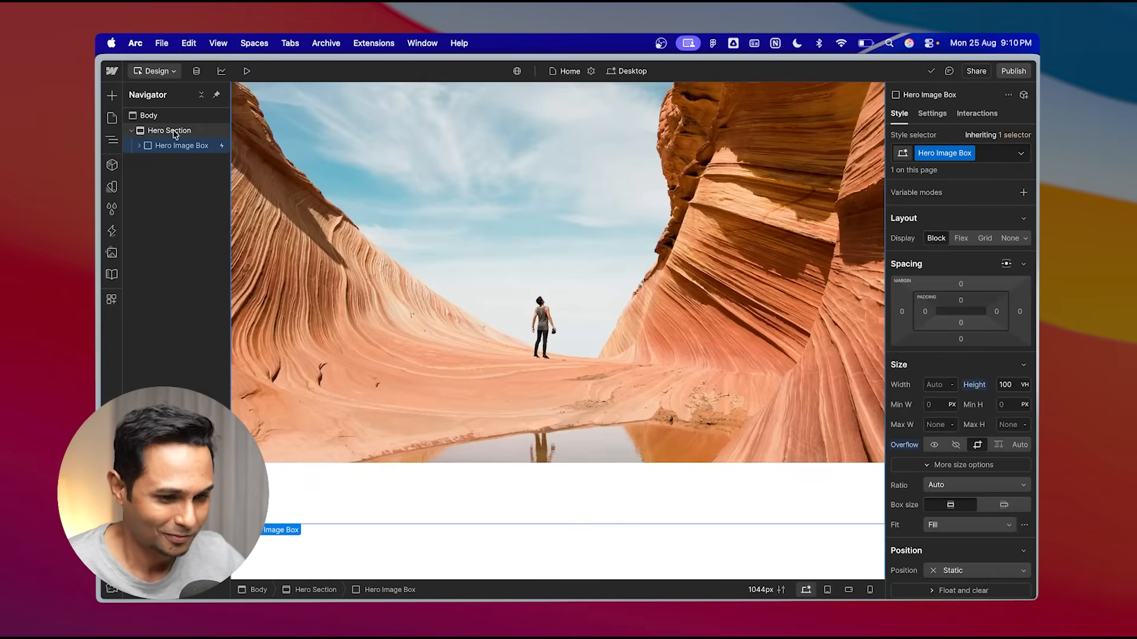
pyautogui.click(176, 131)
pyautogui.click(176, 146)
pyautogui.scroll(-4, 985, 388)
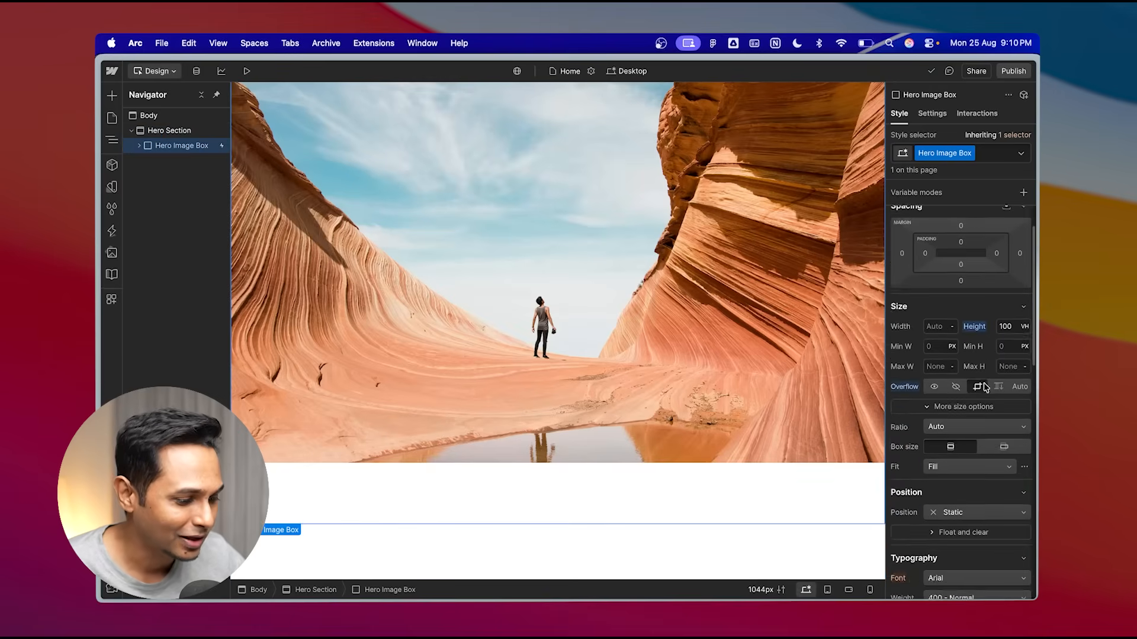
pyautogui.scroll(4, 985, 388)
pyautogui.scroll(-2, 1004, 379)
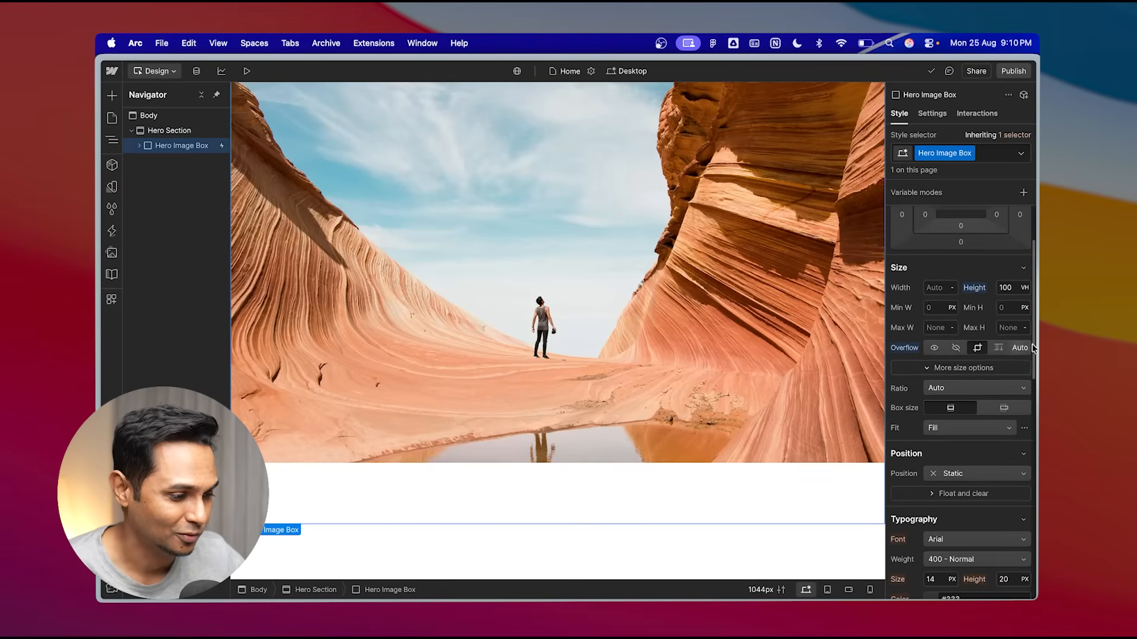
pyautogui.scroll(-2, 1000, 345)
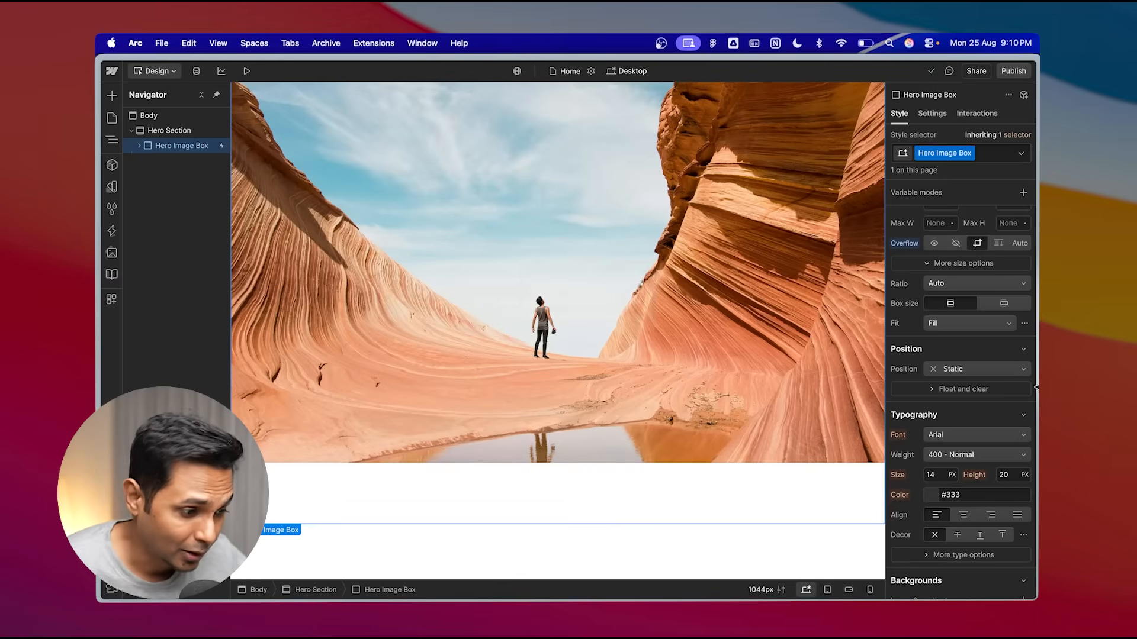
pyautogui.click(971, 370)
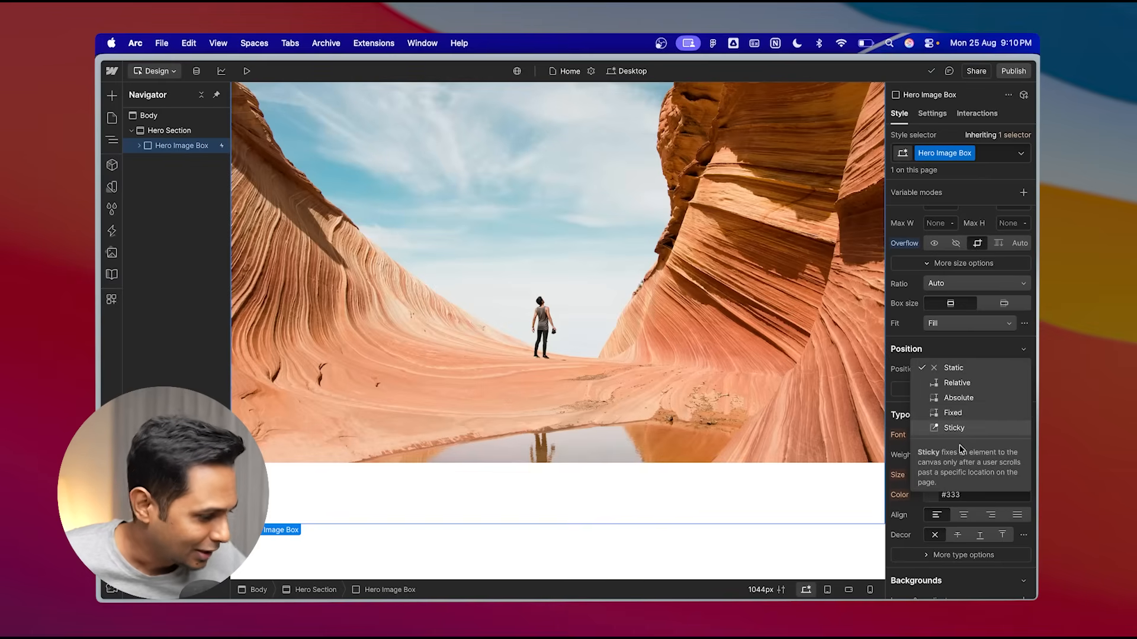
pyautogui.click(953, 414)
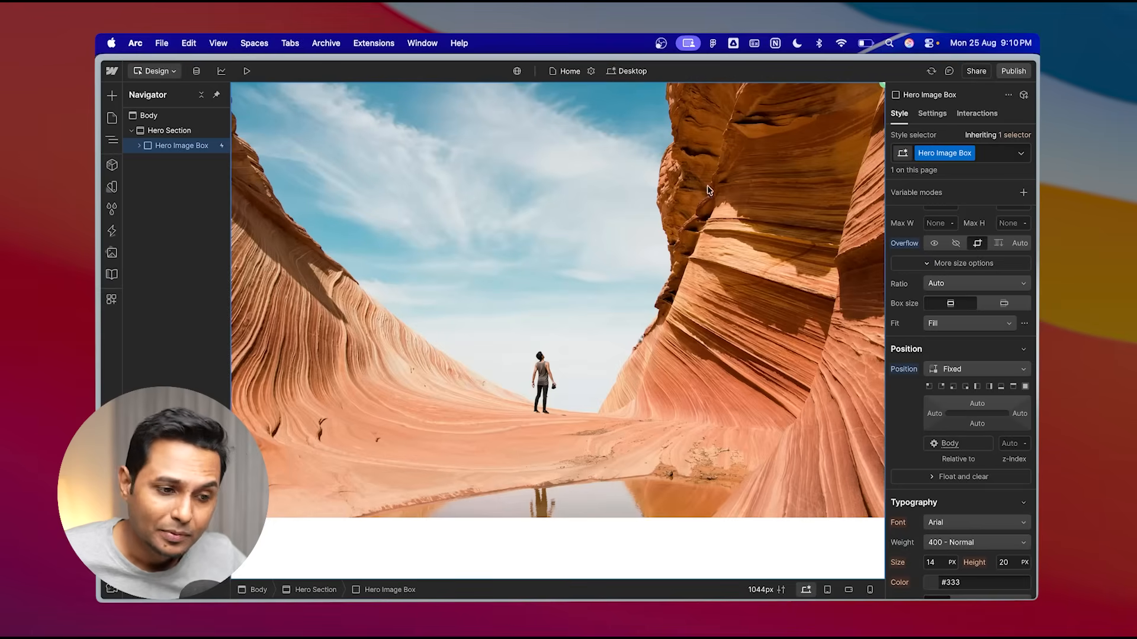
# - Preview the scroll animation with the fixed image box, then return to the Designer
pyautogui.click(247, 71)
pyautogui.scroll(-3, 551, 312)
pyautogui.scroll(4, 551, 312)
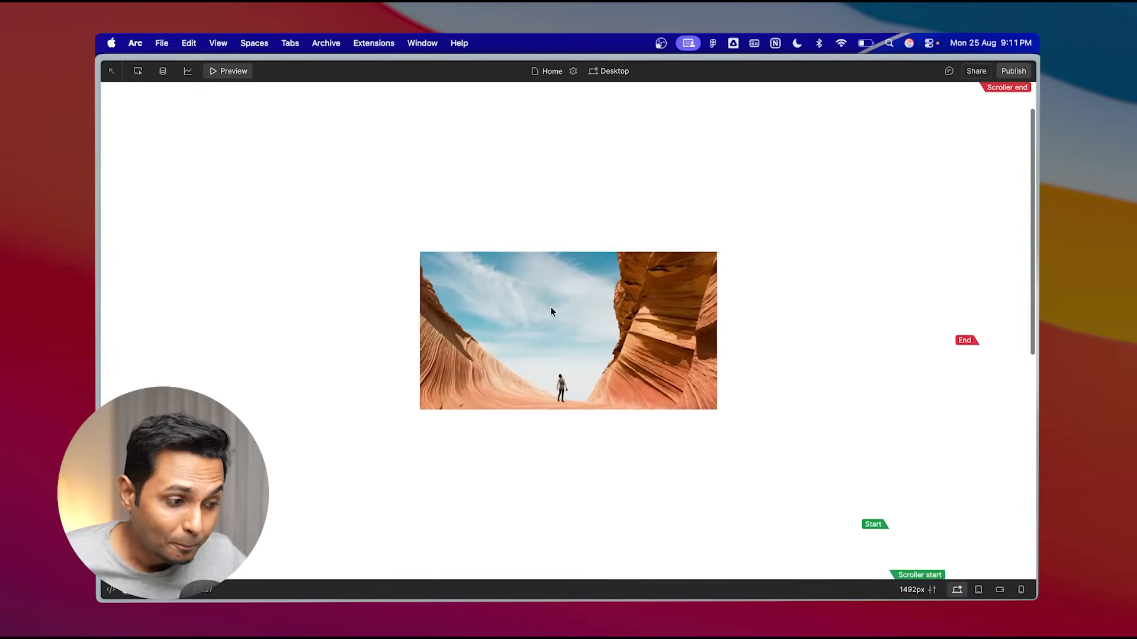
pyautogui.scroll(-5, 551, 312)
pyautogui.scroll(-3, 550, 312)
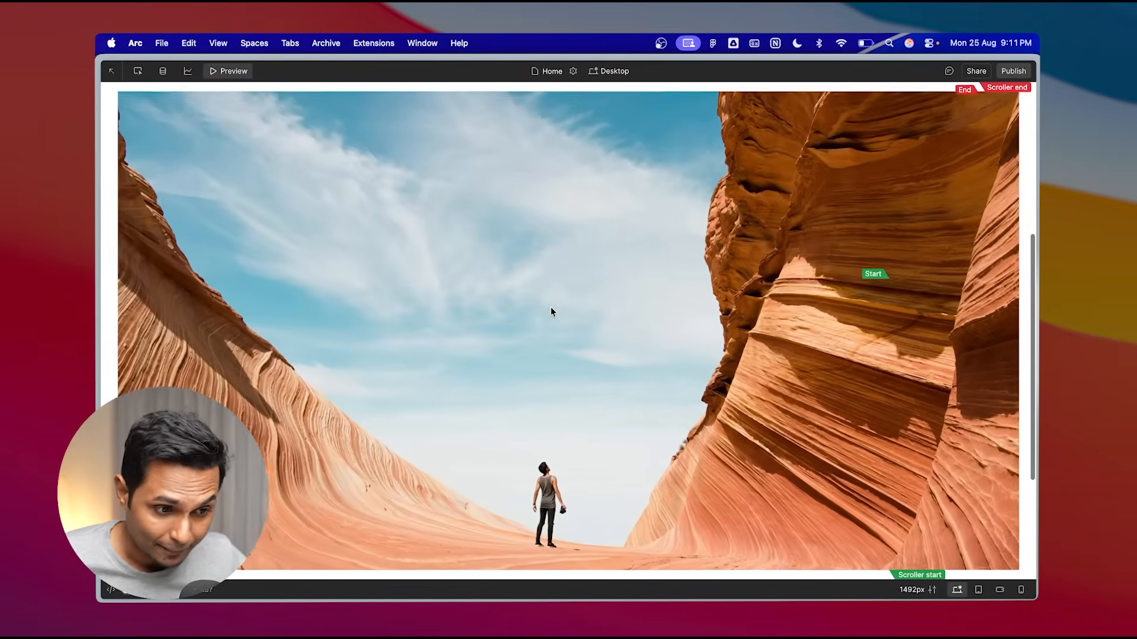
pyautogui.scroll(4, 550, 312)
pyautogui.scroll(2, 551, 312)
pyautogui.scroll(-6, 550, 312)
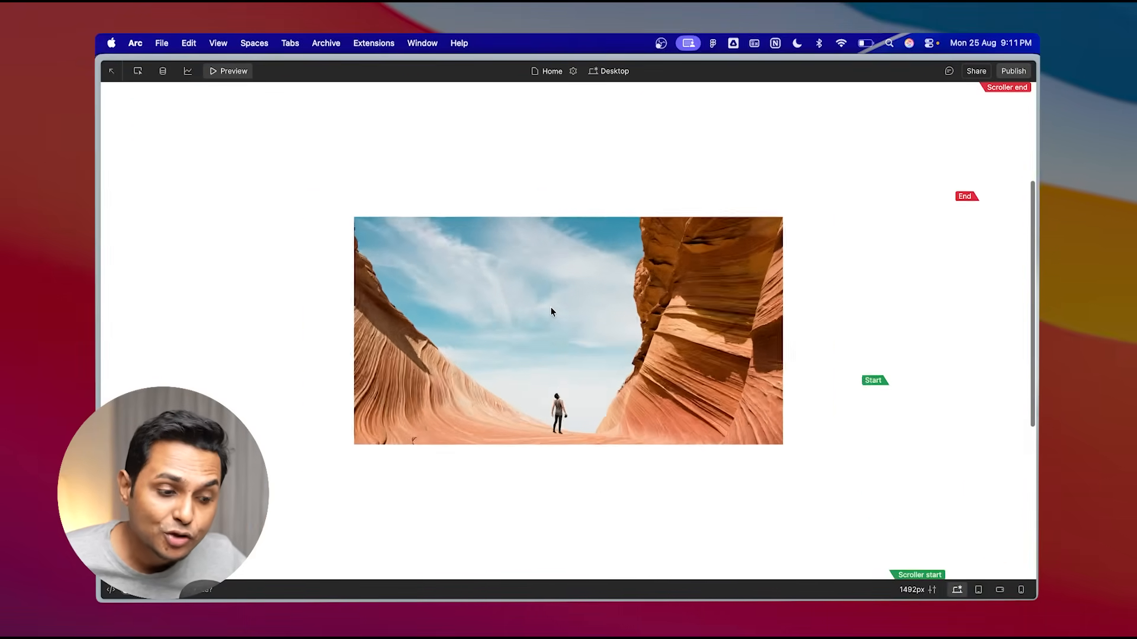
pyautogui.scroll(1, 551, 312)
pyautogui.scroll(4, 551, 312)
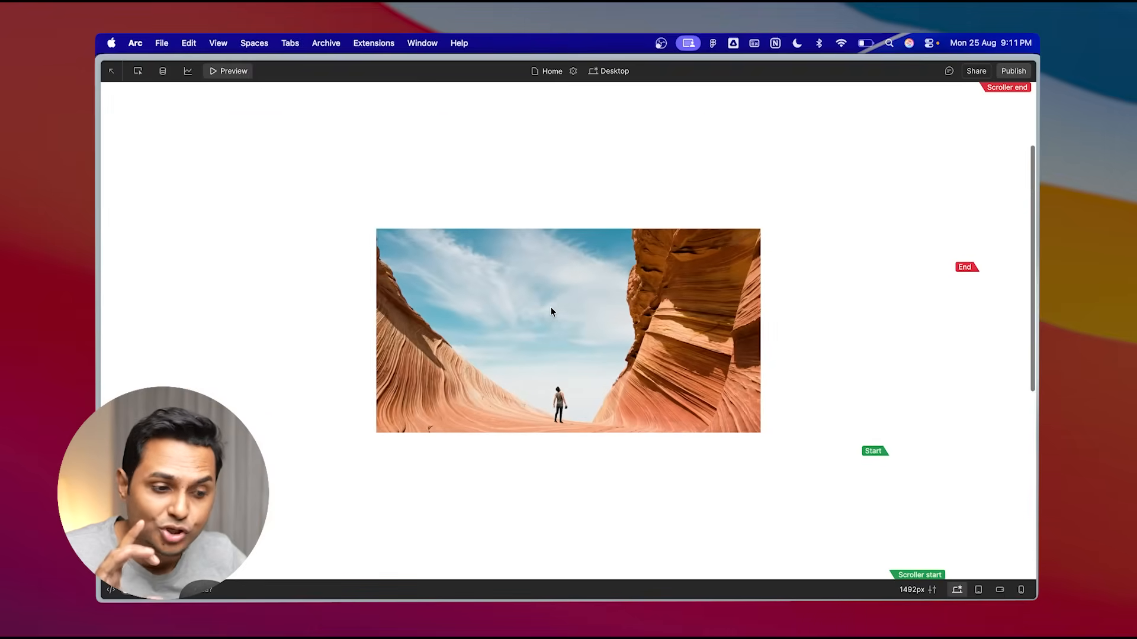
pyautogui.scroll(-5, 551, 312)
pyautogui.scroll(4, 551, 312)
pyautogui.scroll(-4, 551, 312)
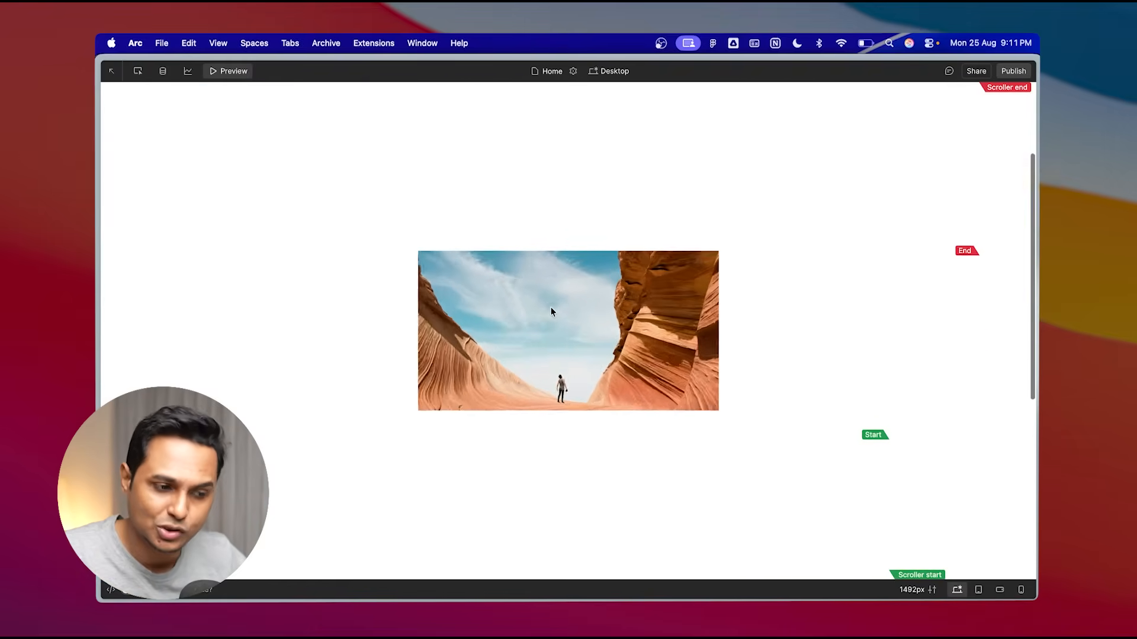
pyautogui.scroll(4, 551, 312)
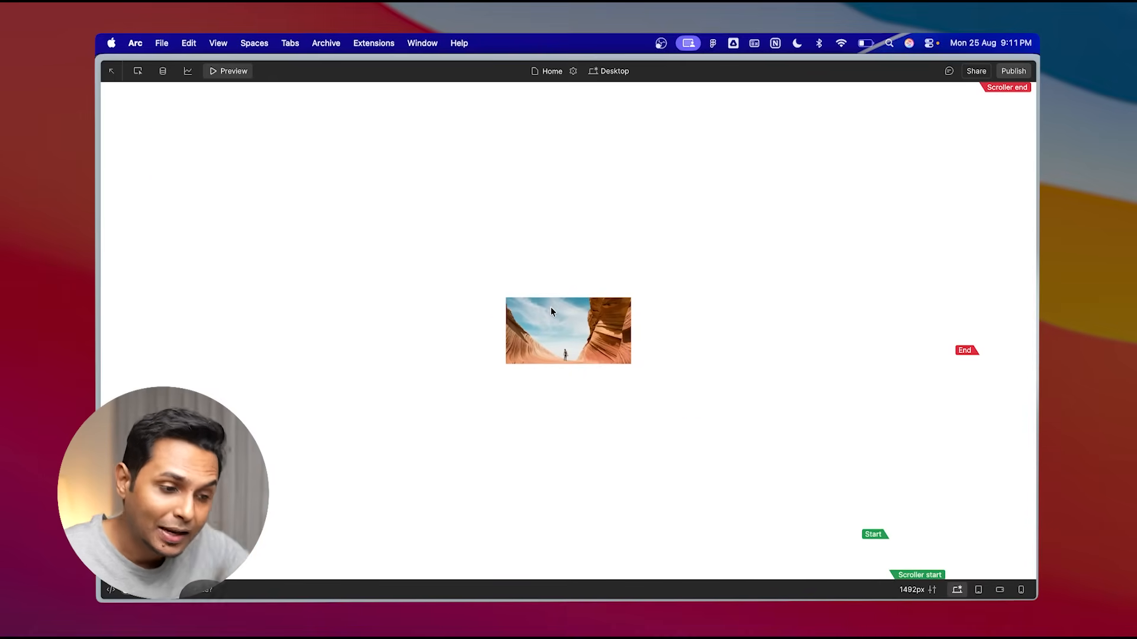
pyautogui.scroll(-5, 550, 312)
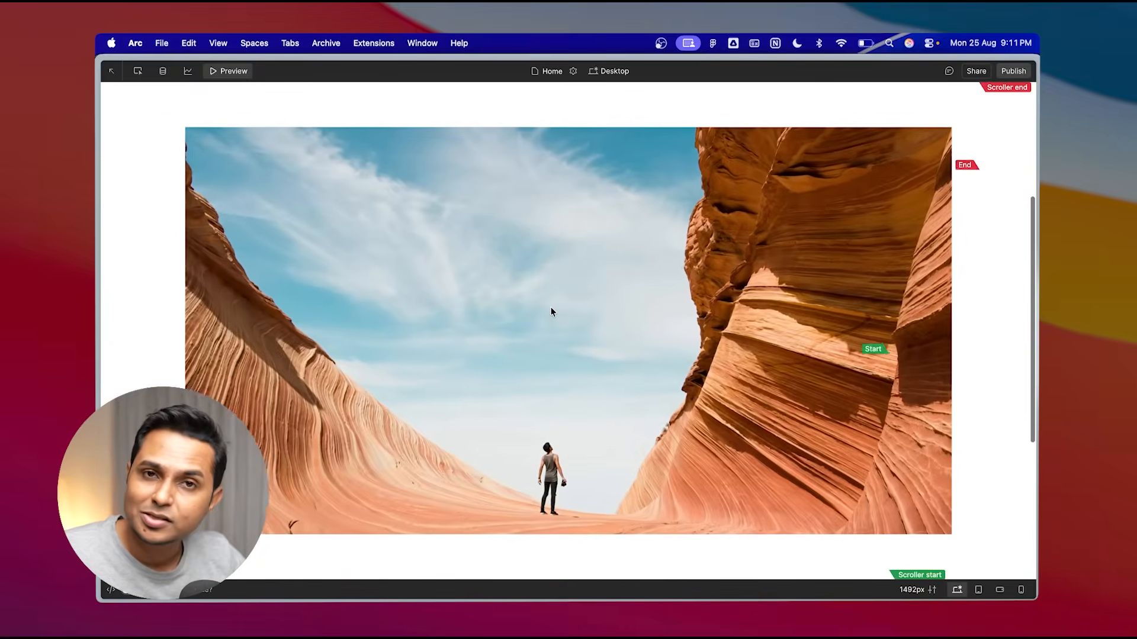
pyautogui.scroll(-2, 551, 311)
pyautogui.scroll(4, 550, 311)
pyautogui.scroll(-5, 550, 311)
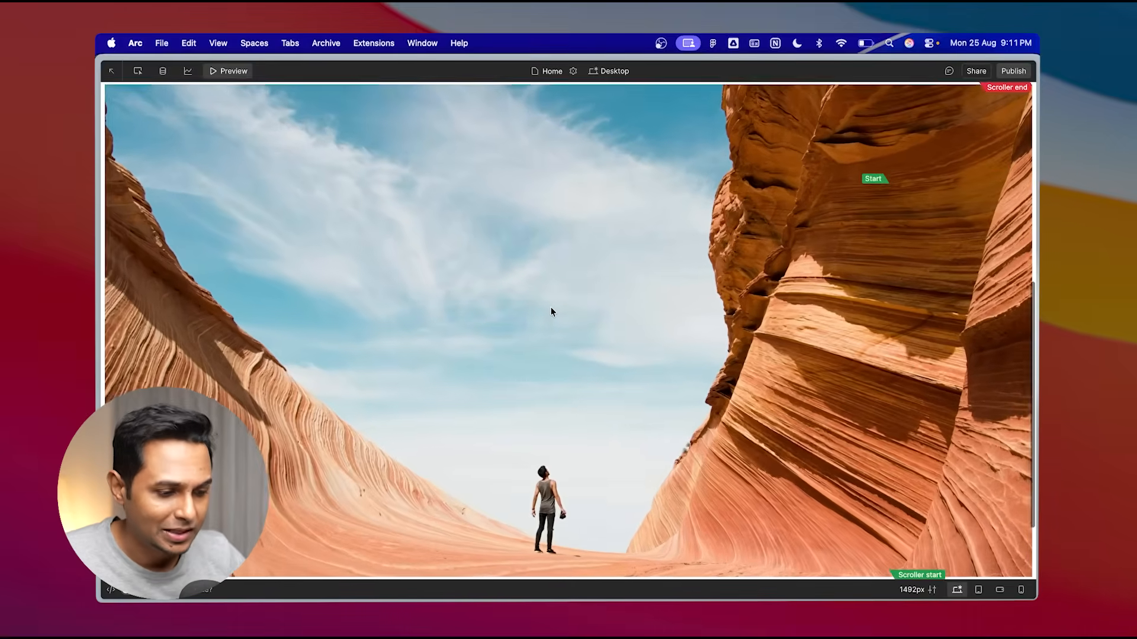
pyautogui.scroll(4, 551, 312)
pyautogui.scroll(-5, 551, 312)
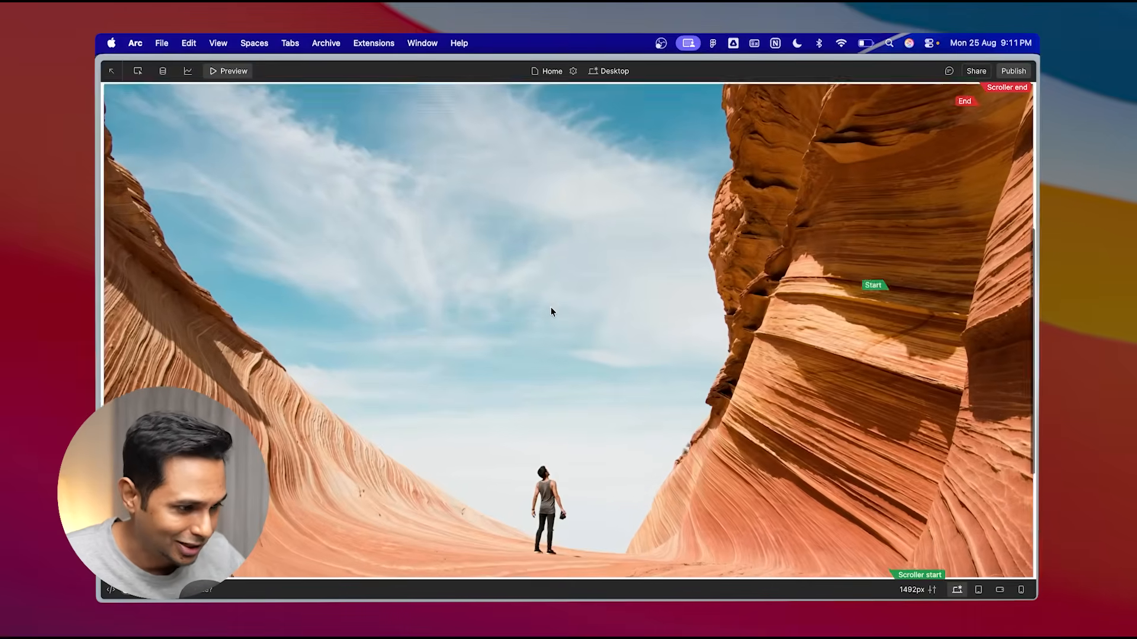
pyautogui.scroll(4, 551, 312)
pyautogui.scroll(-3, 550, 312)
pyautogui.scroll(3, 550, 312)
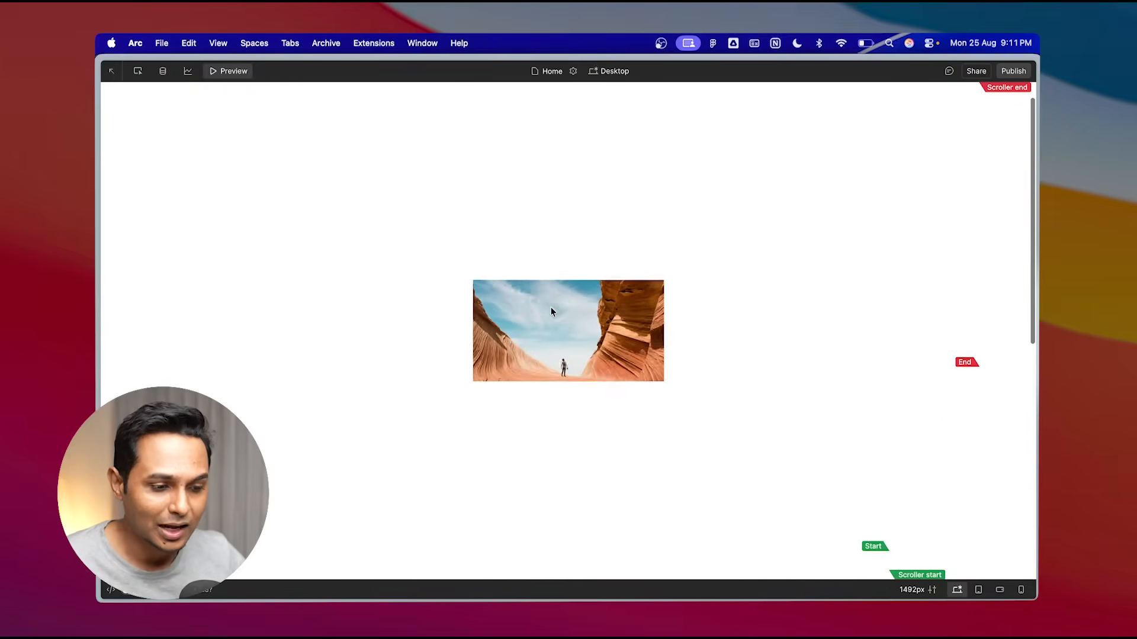
pyautogui.scroll(-5, 550, 312)
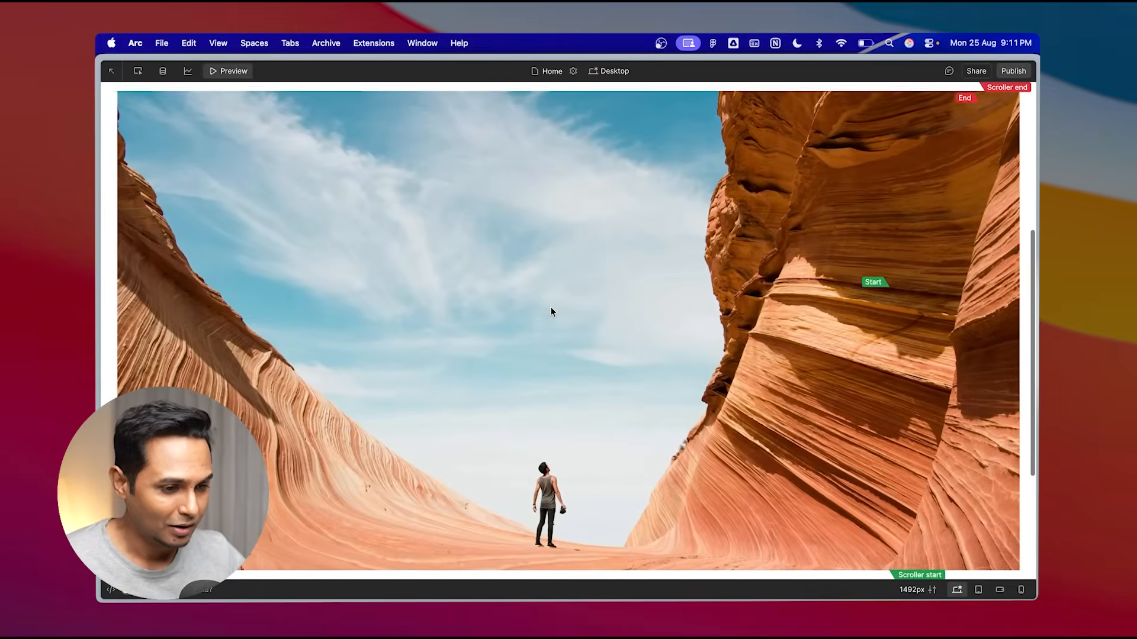
pyautogui.scroll(-3, 551, 312)
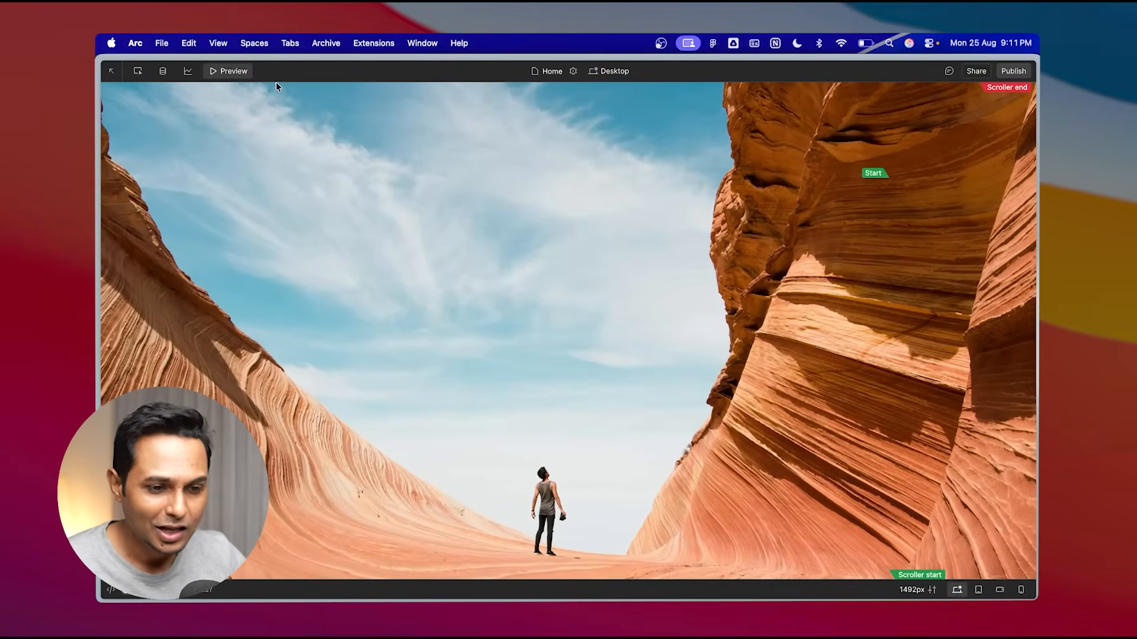
pyautogui.click(238, 71)
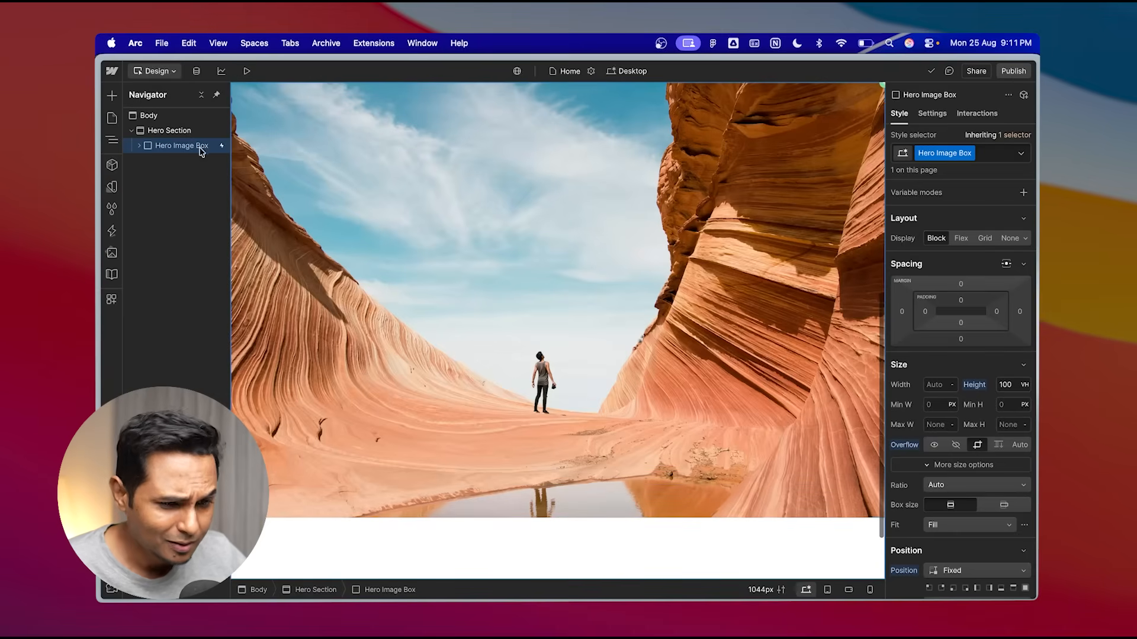
# - Switch to Figma to review the remaining Destination Section frames of the design, then return to Webflow
pyautogui.click(174, 131)
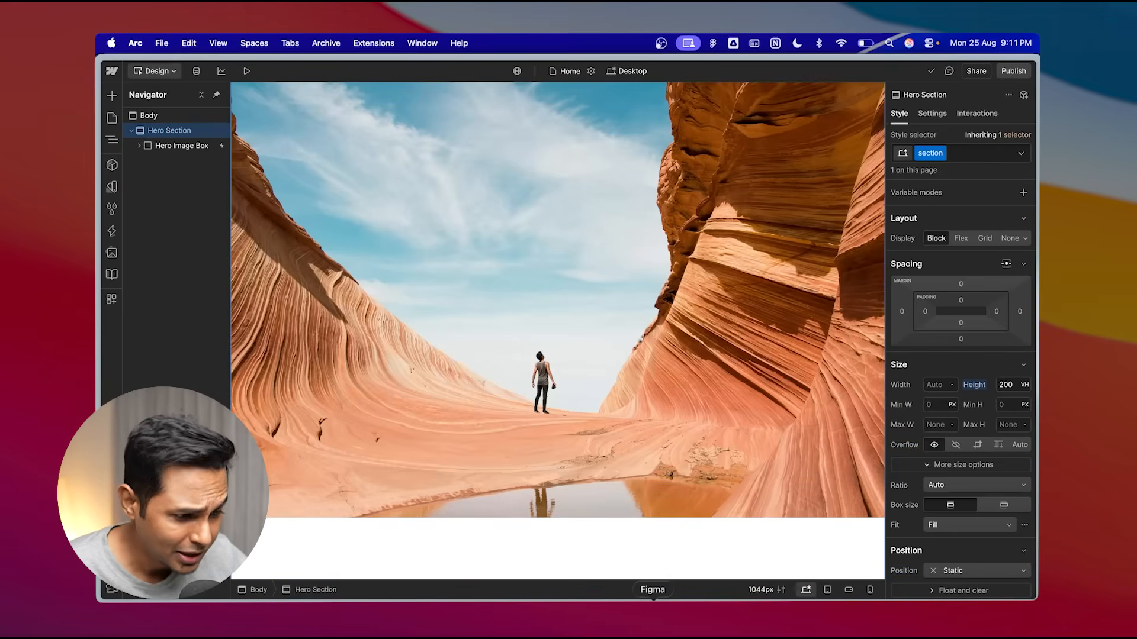
pyautogui.click(653, 607)
pyautogui.scroll(-2, 510, 325)
pyautogui.scroll(2, 510, 325)
pyautogui.hscroll(2, 510, 325)
pyautogui.press('super+space')
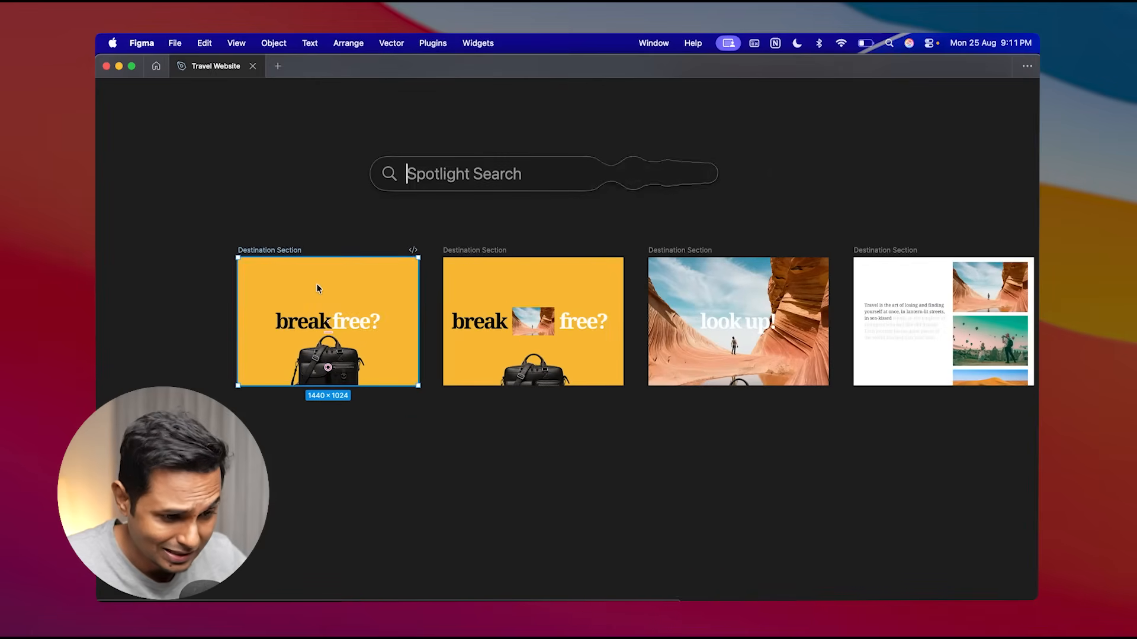
pyautogui.press('Escape')
pyautogui.press('Escape')
pyautogui.hscroll(4, 758, 286)
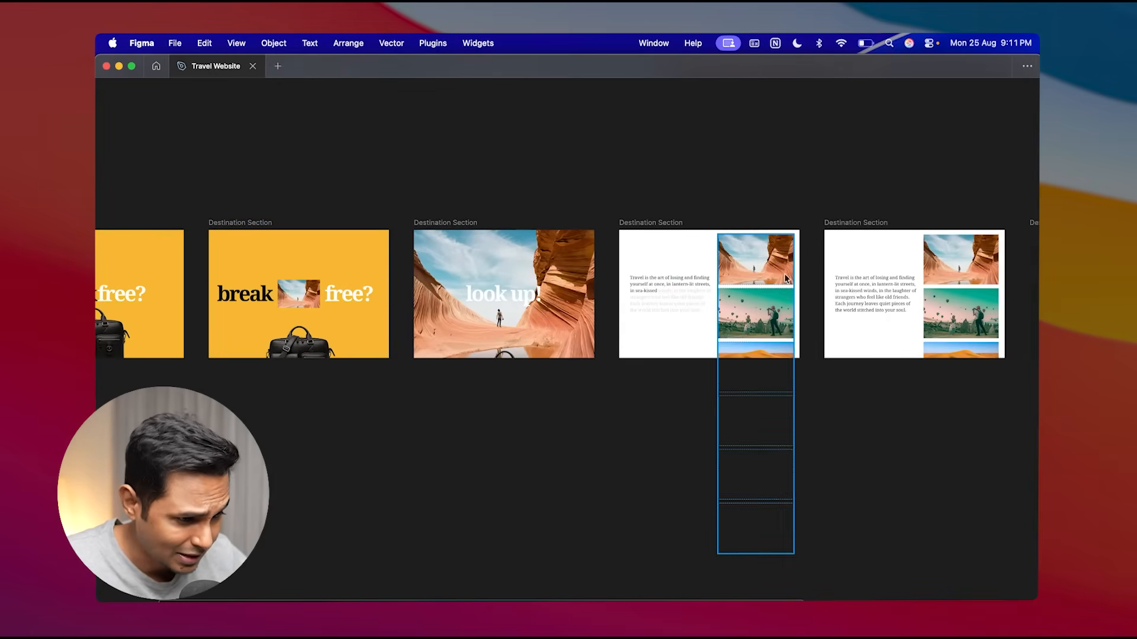
pyautogui.hscroll(10, 786, 278)
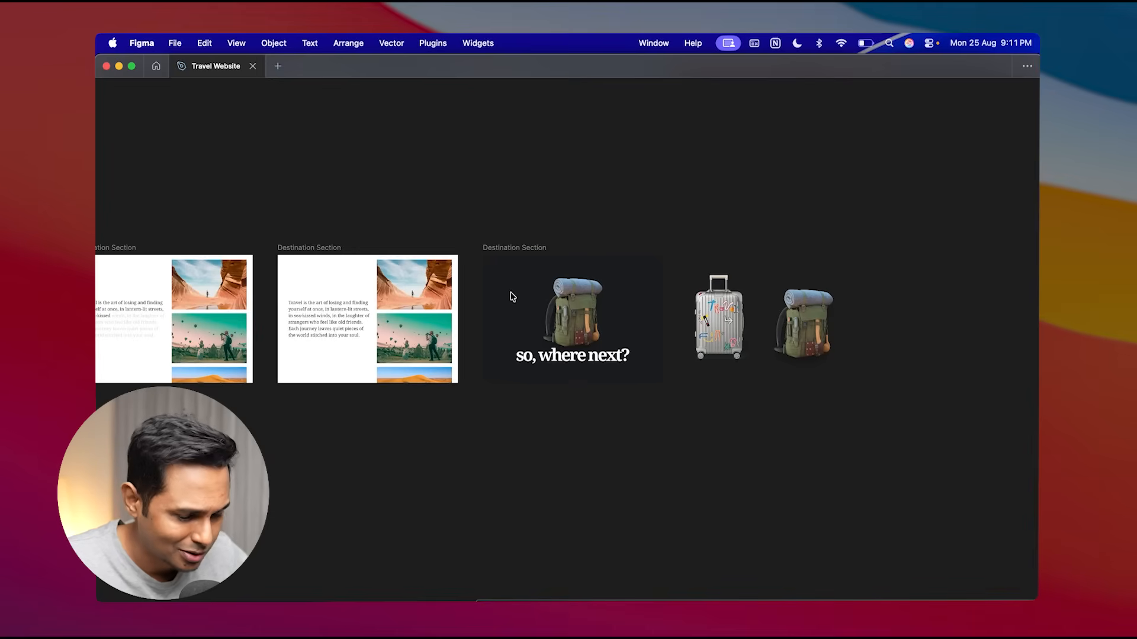
pyautogui.hscroll(-12, 514, 290)
pyautogui.press('super+Tab')
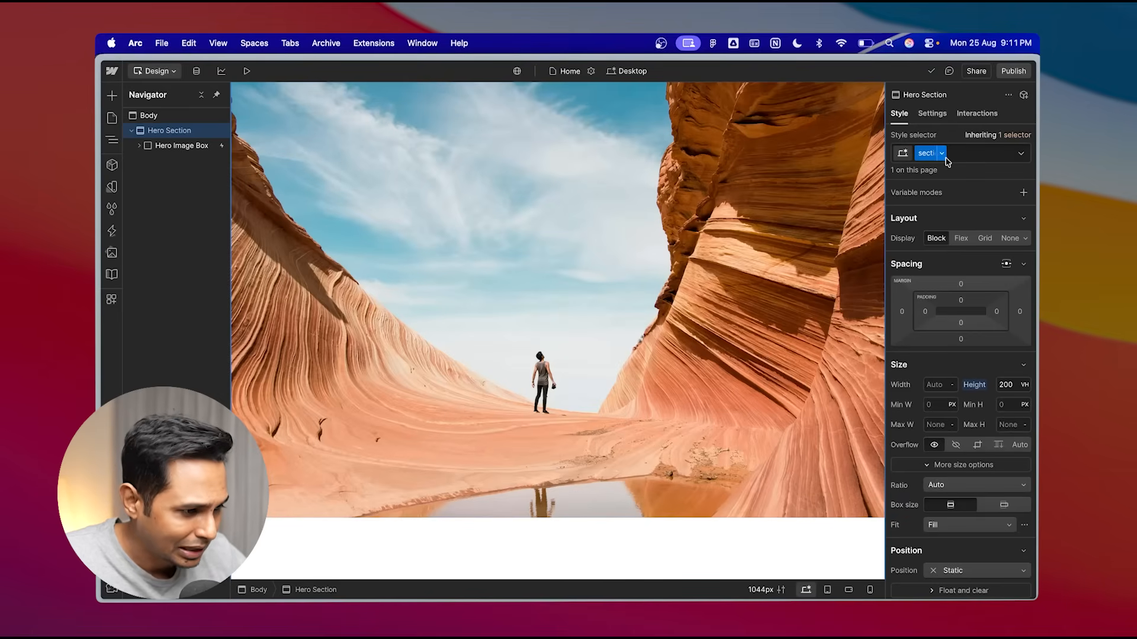
# - Add a combo class named hero to the Hero Section's section class
pyautogui.click(965, 154)
pyautogui.write('hero')
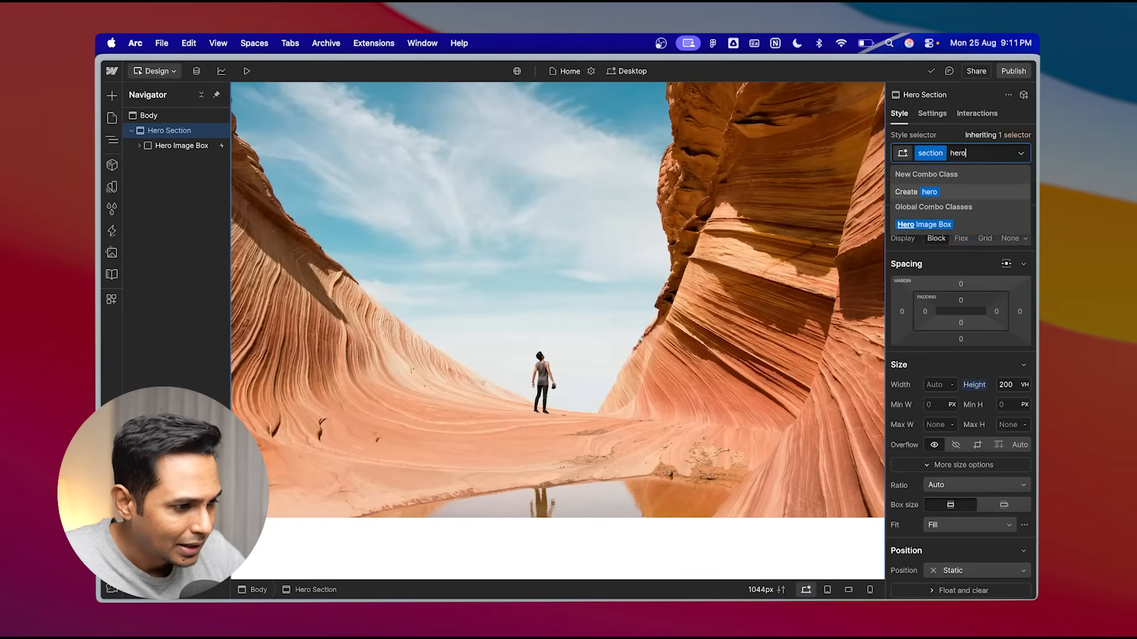
pyautogui.click(934, 194)
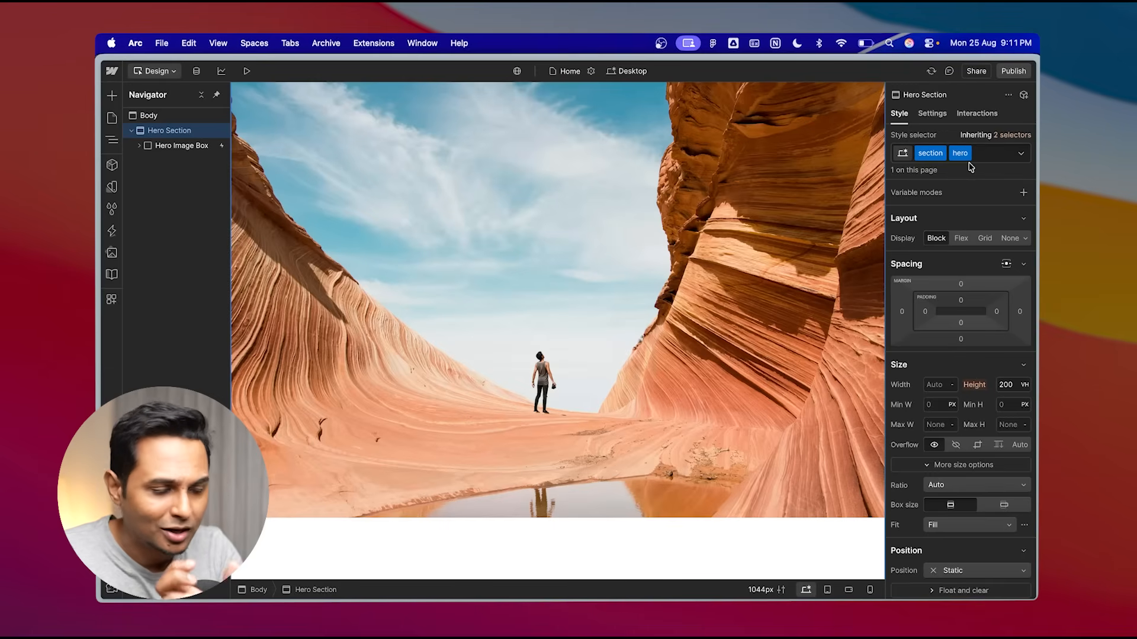
# - Switch to Figma and copy the fill colour F7B731 from a yellow Destination Section frame
pyautogui.press('super+Tab')
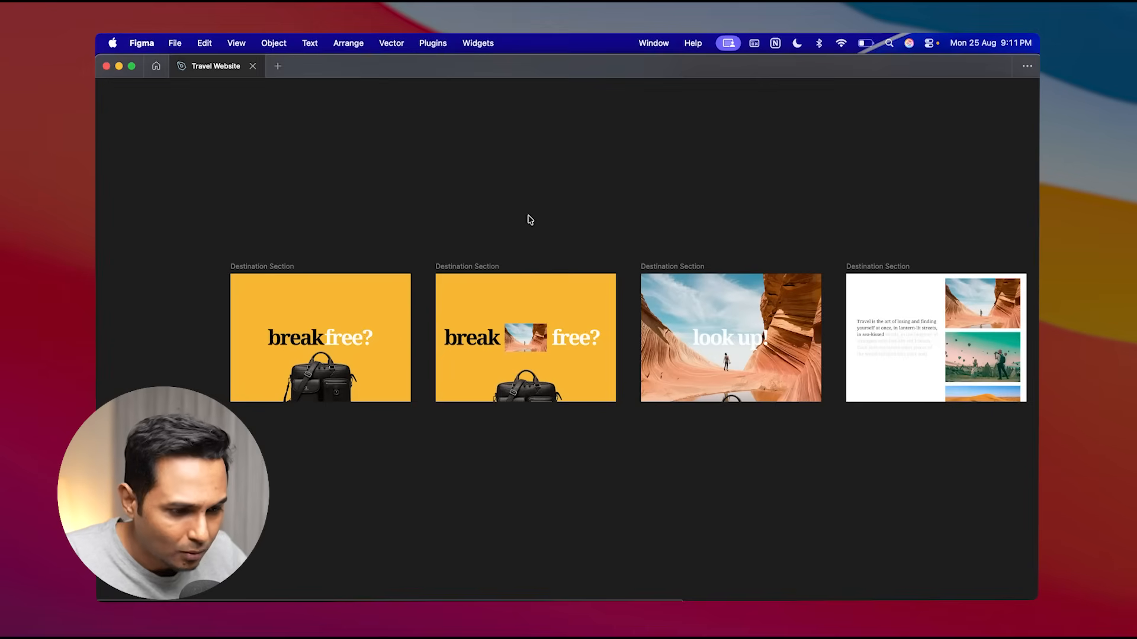
pyautogui.click(463, 266)
pyautogui.press('super+backslash')
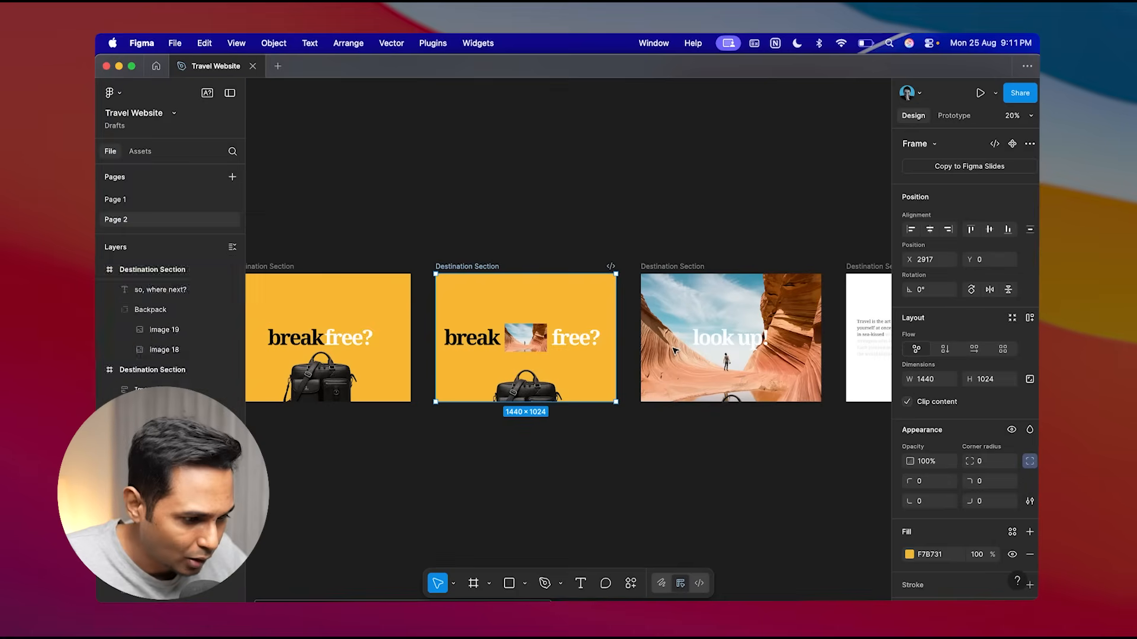
pyautogui.click(927, 557)
pyautogui.press('super+c')
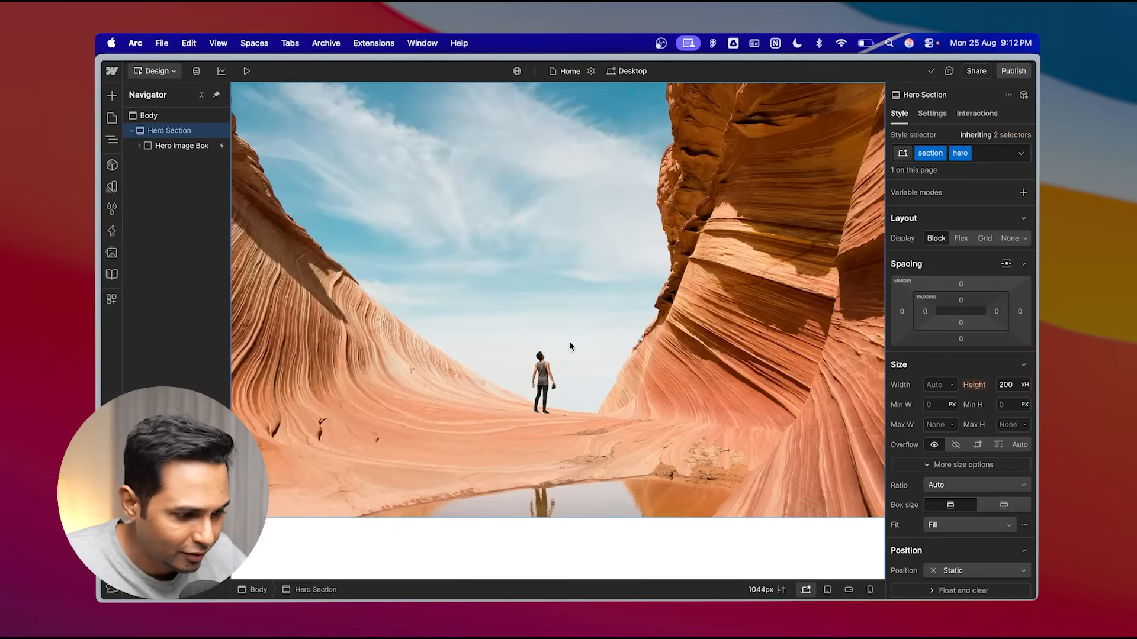
# - Return to Webflow and set the Hero Section's background colour to F7B731
pyautogui.scroll(-3, 950, 479)
pyautogui.scroll(-5, 951, 480)
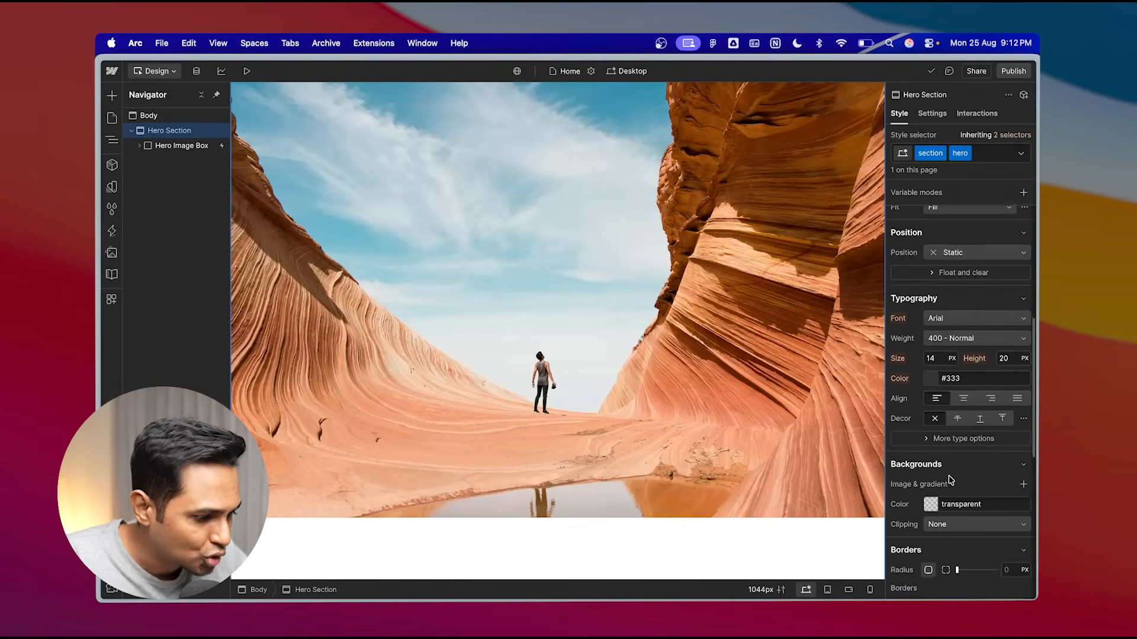
pyautogui.click(977, 416)
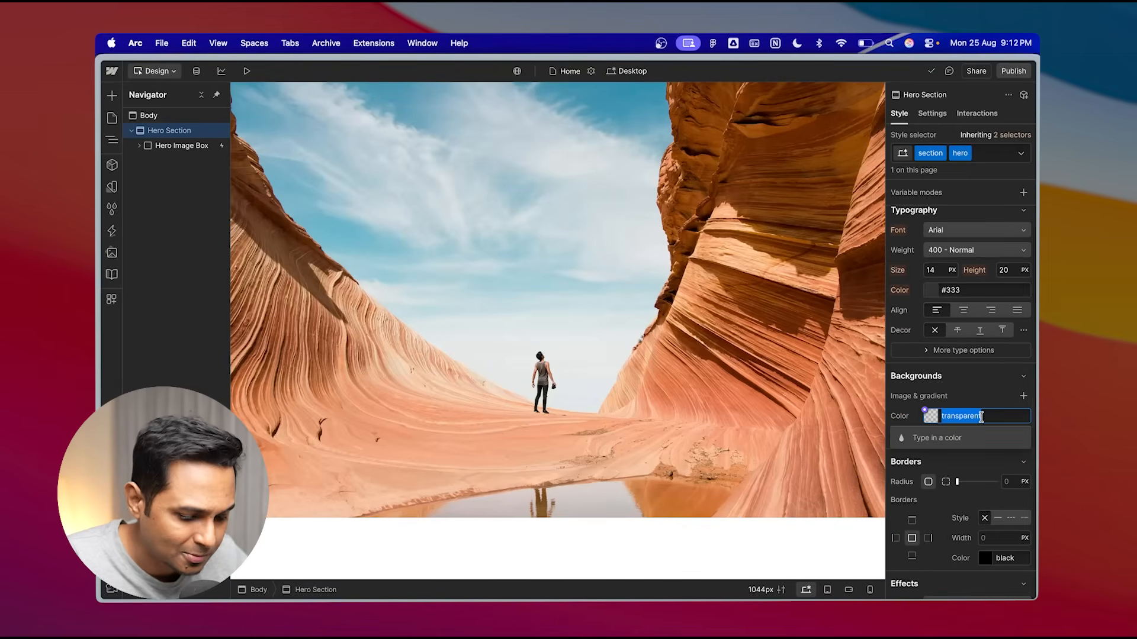
pyautogui.press('super+v')
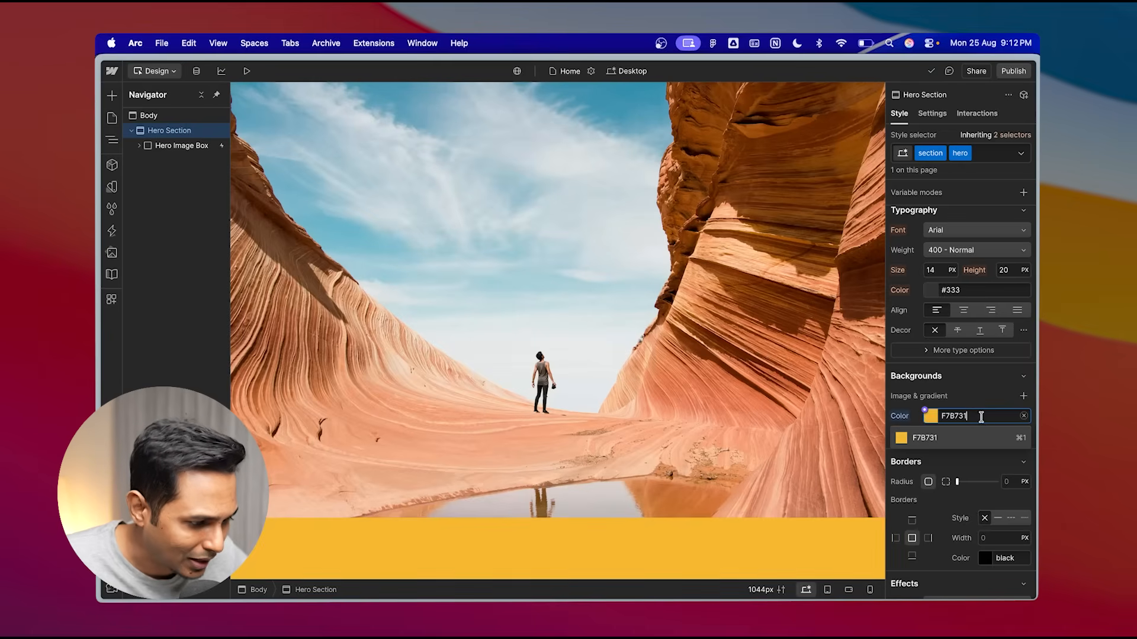
pyautogui.press('Return')
# - Preview the scroll animation against the yellow background, then return to the Designer
pyautogui.click(247, 71)
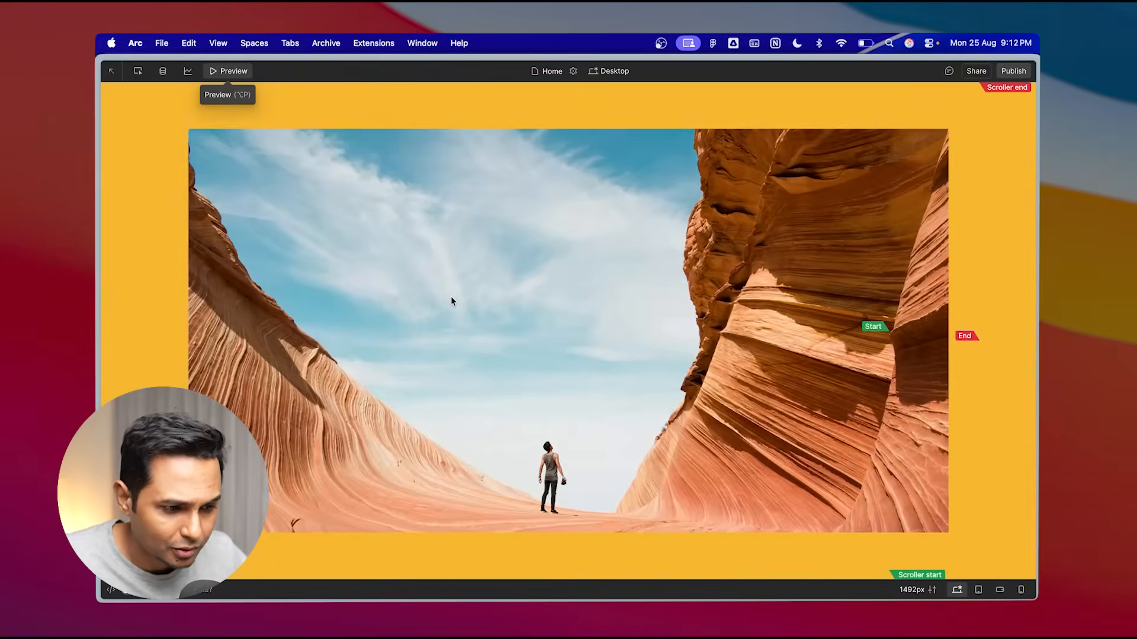
pyautogui.scroll(-5, 452, 301)
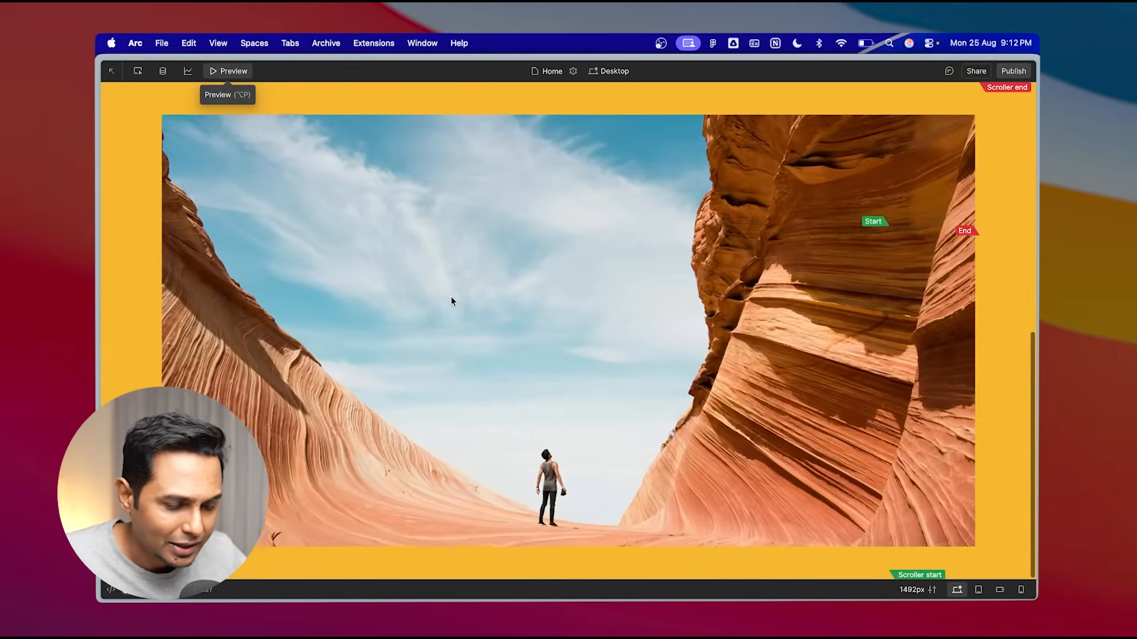
pyautogui.scroll(5, 451, 301)
pyautogui.scroll(-5, 451, 302)
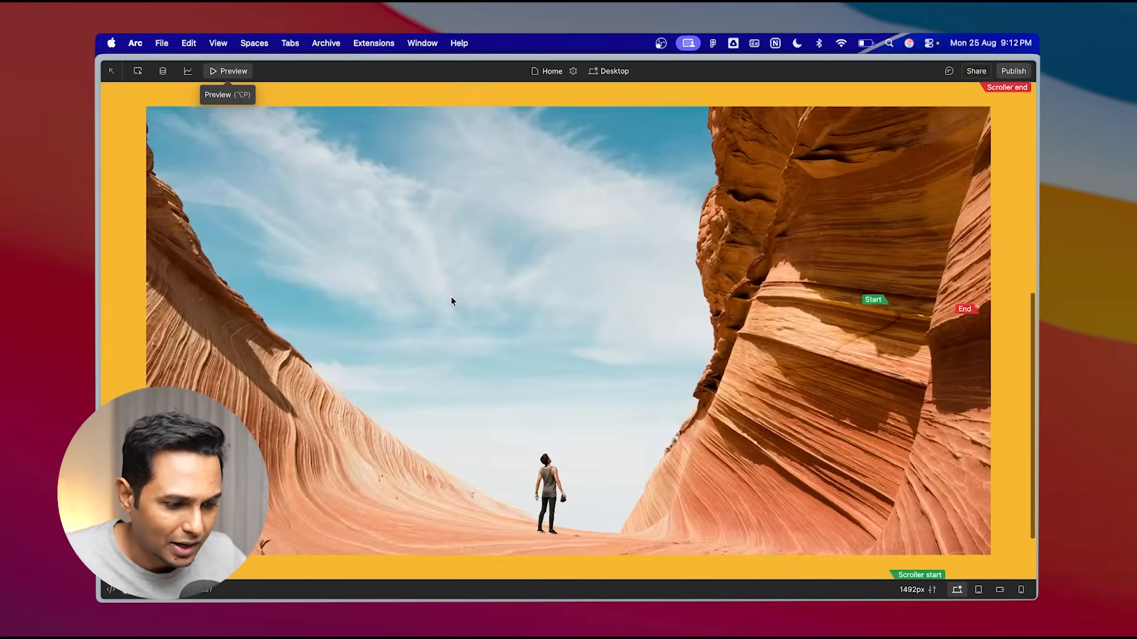
pyautogui.scroll(5, 451, 301)
pyautogui.scroll(-6, 451, 301)
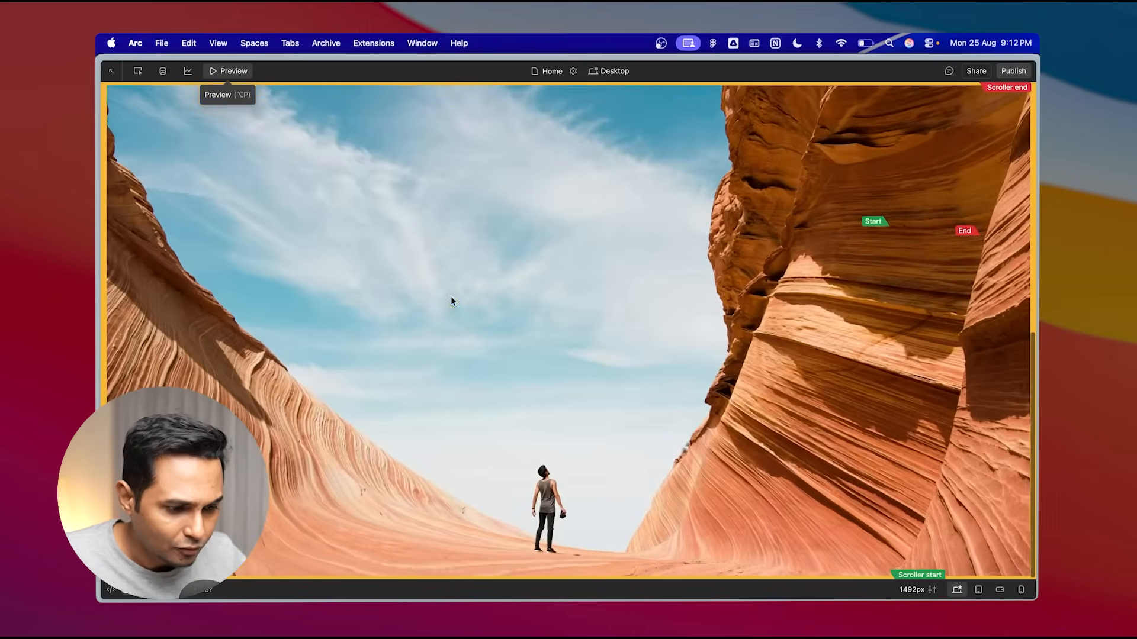
pyautogui.scroll(5, 451, 301)
pyautogui.scroll(-5, 451, 301)
pyautogui.press('Escape')
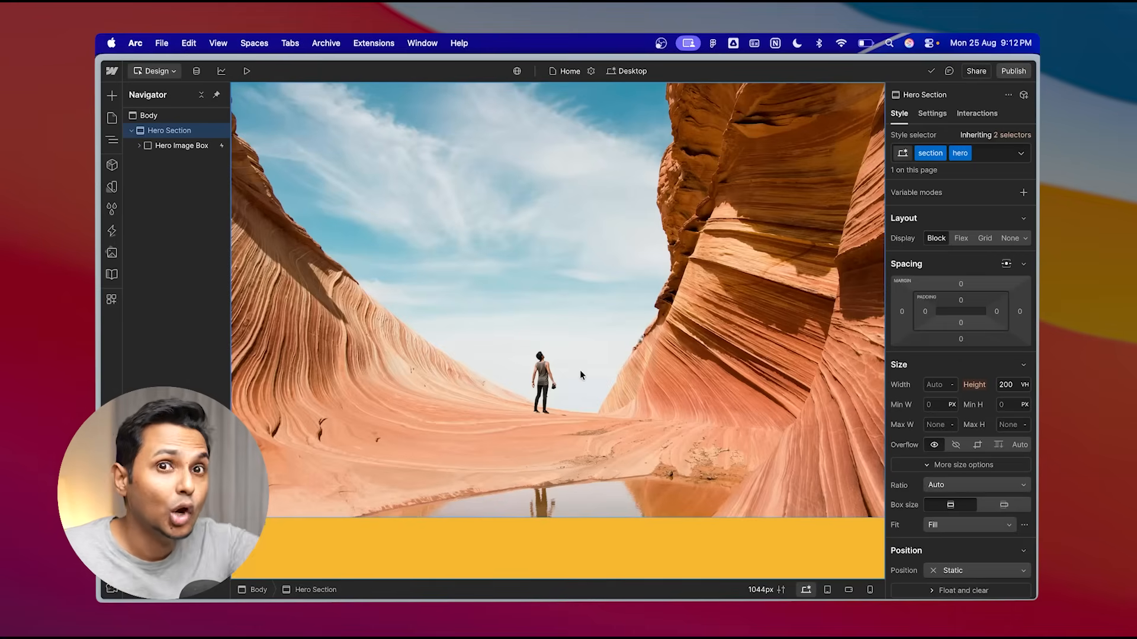
# - Select the Hero Image Box and add a Heading element inside it, closing its settings popup
pyautogui.click(139, 147)
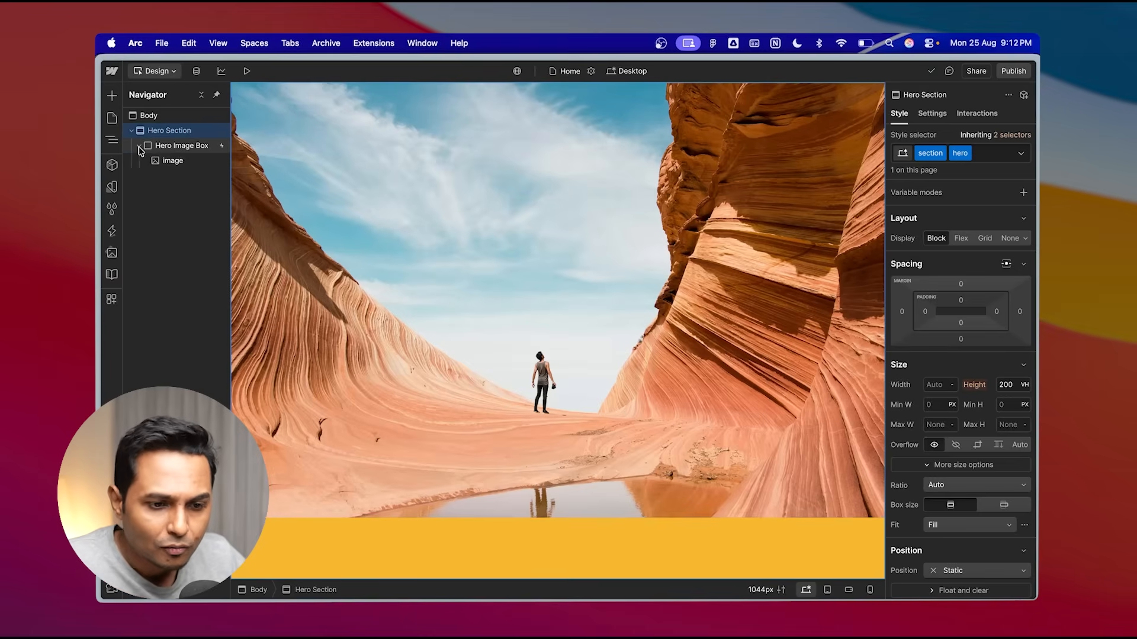
pyautogui.click(181, 147)
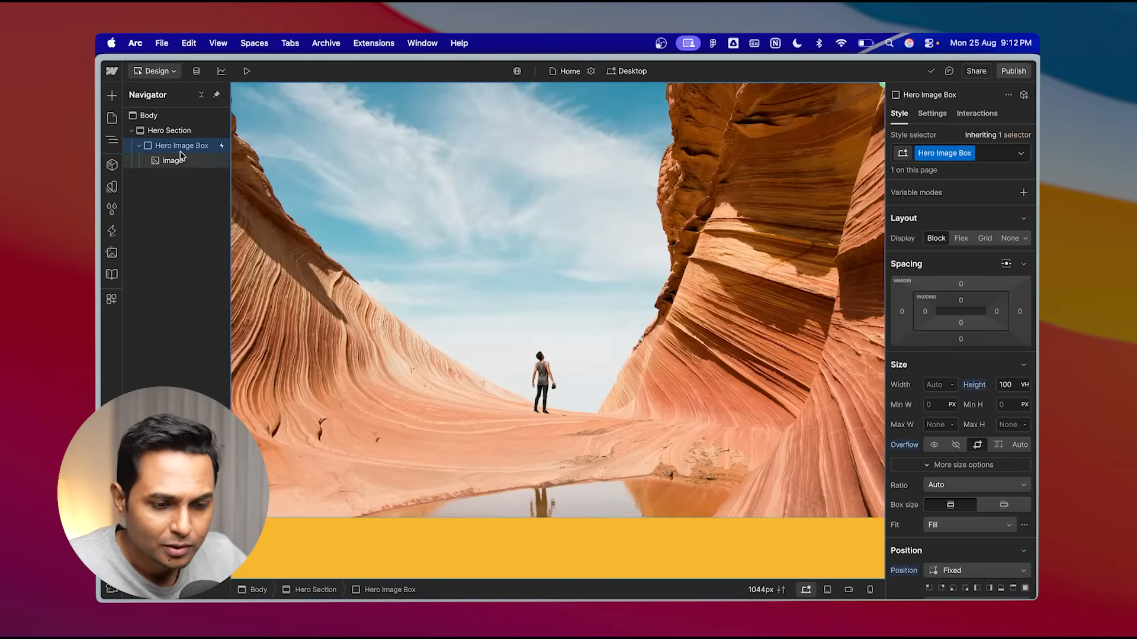
pyautogui.click(112, 98)
pyautogui.scroll(-10, 197, 339)
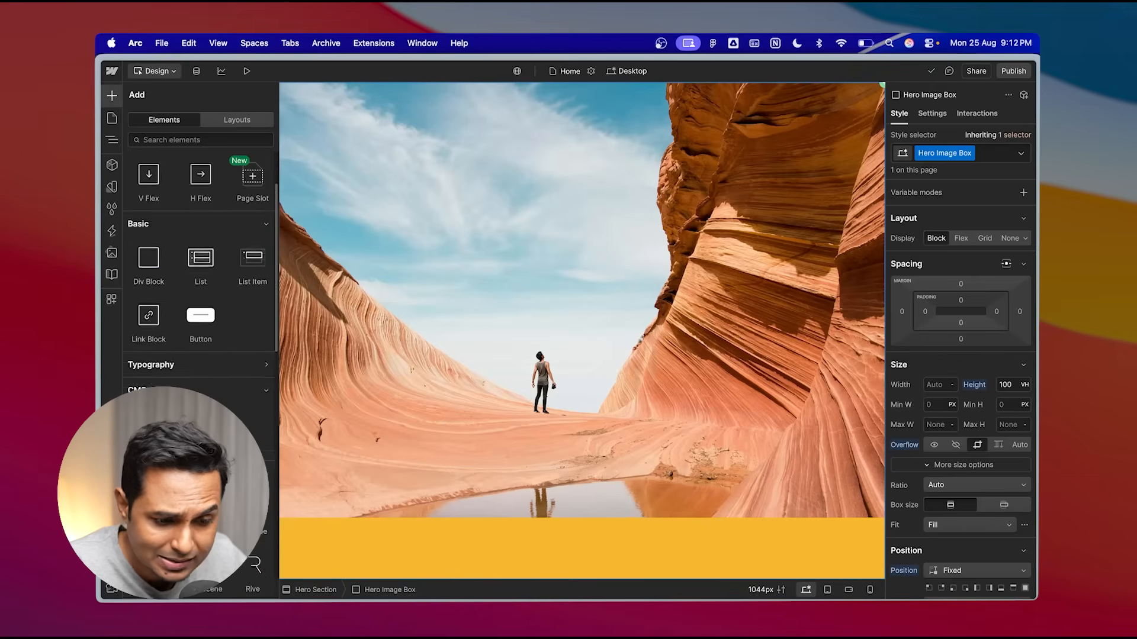
pyautogui.scroll(8, 197, 339)
pyautogui.scroll(2, 196, 339)
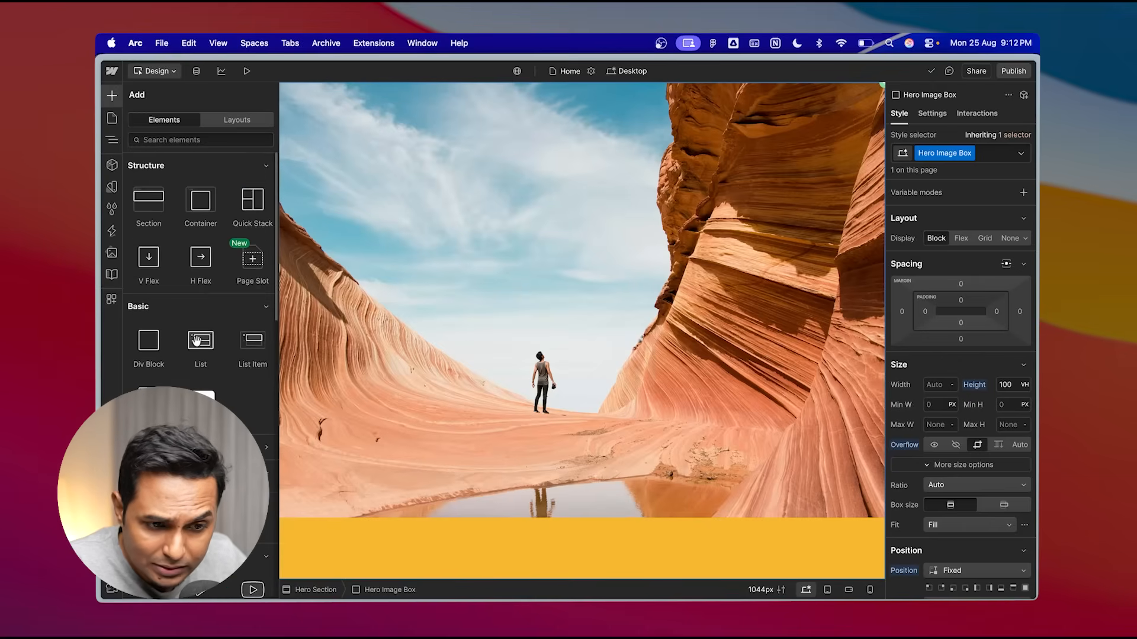
pyautogui.scroll(-5, 189, 319)
pyautogui.scroll(2, 180, 291)
pyautogui.scroll(-1, 178, 293)
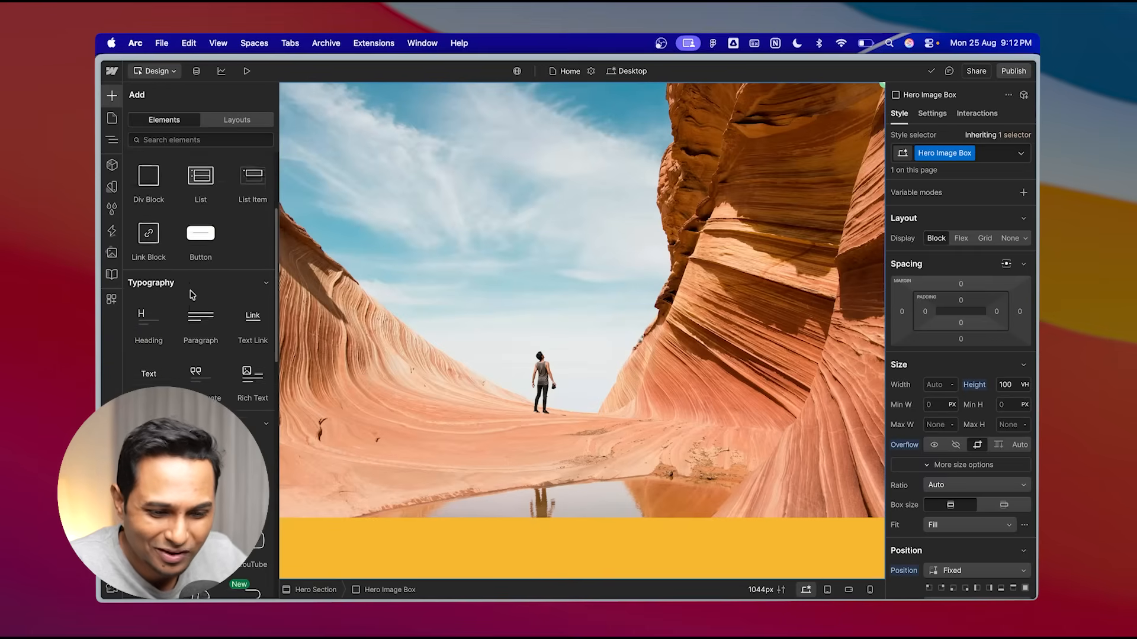
pyautogui.click(147, 305)
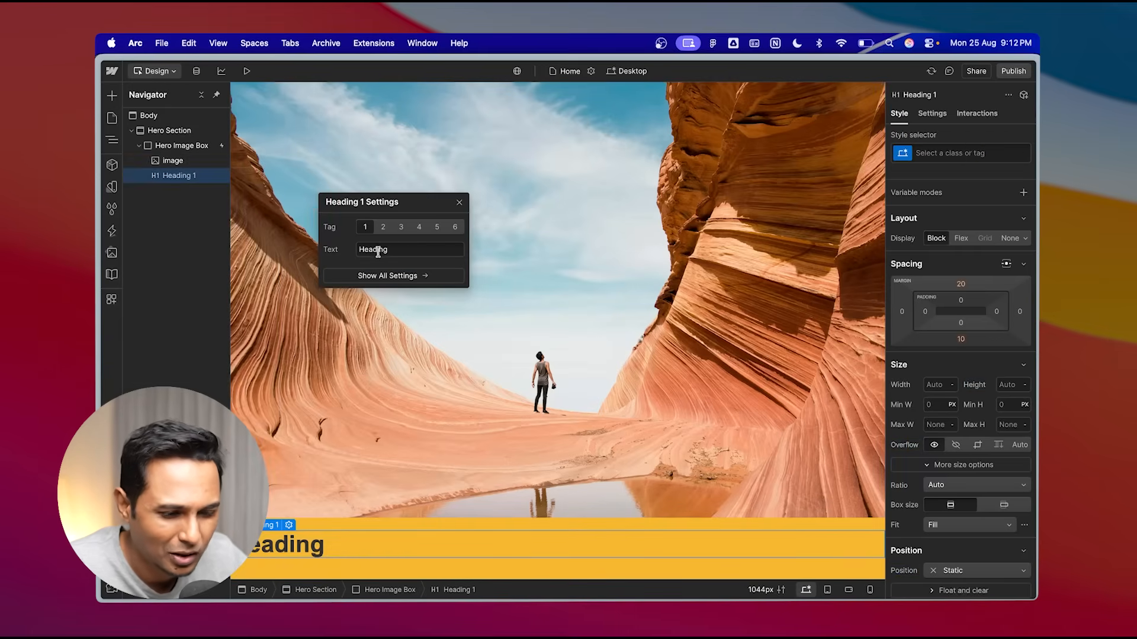
pyautogui.click(459, 203)
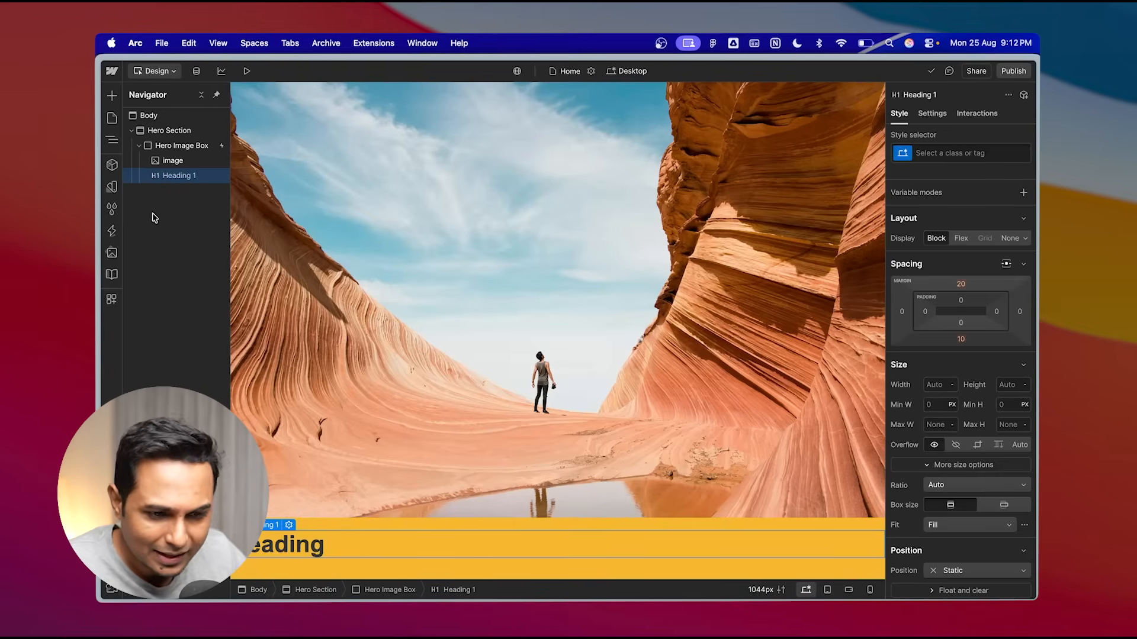
# - Create and assign a new class named heading to the heading element
pyautogui.click(942, 155)
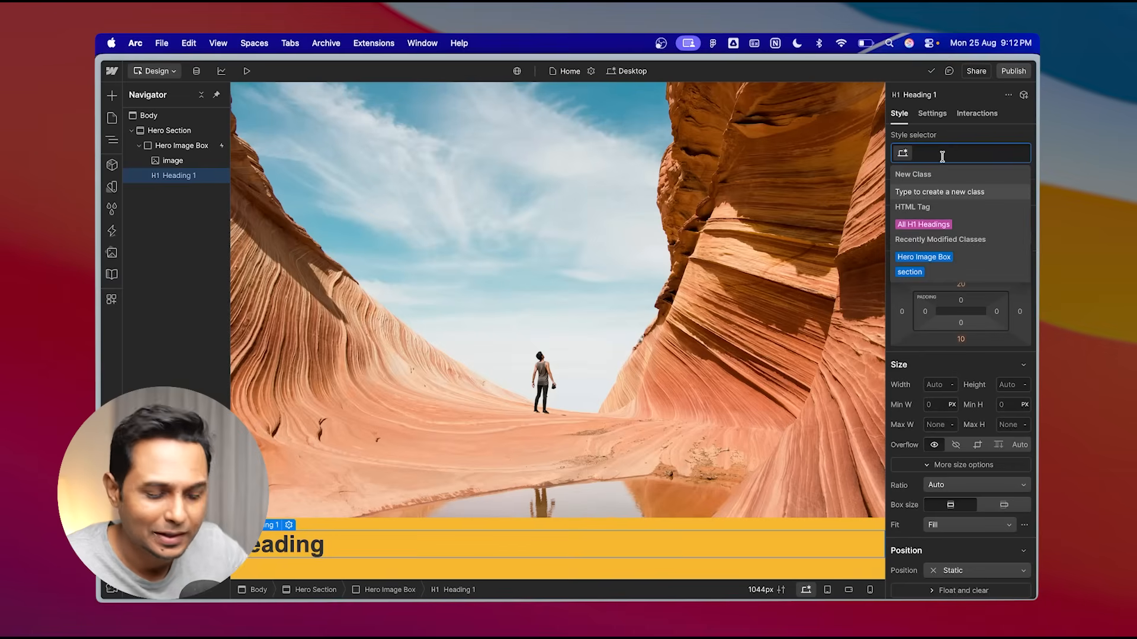
pyautogui.write('heading')
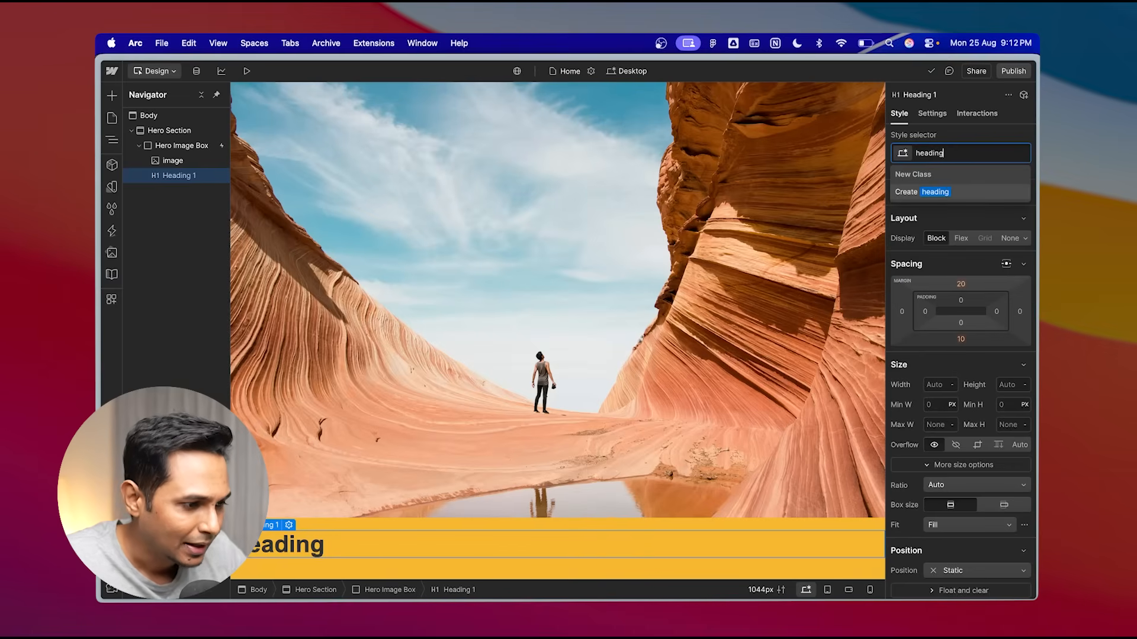
pyautogui.click(948, 191)
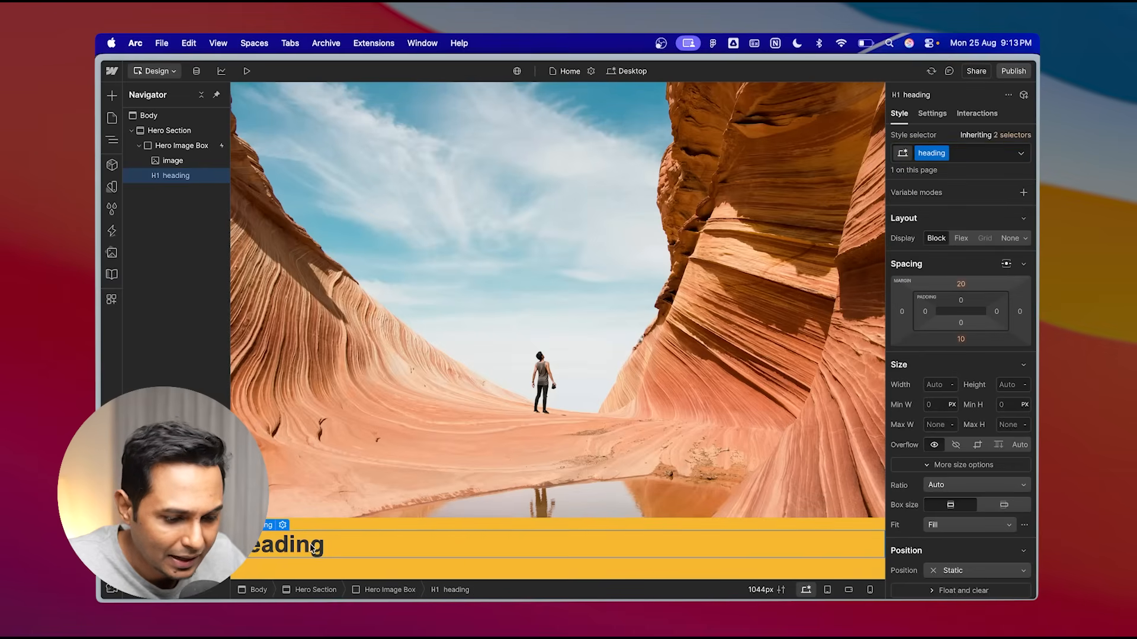
# - Set the heading's font to Droid Serif
pyautogui.scroll(-5, 965, 426)
pyautogui.scroll(-3, 966, 427)
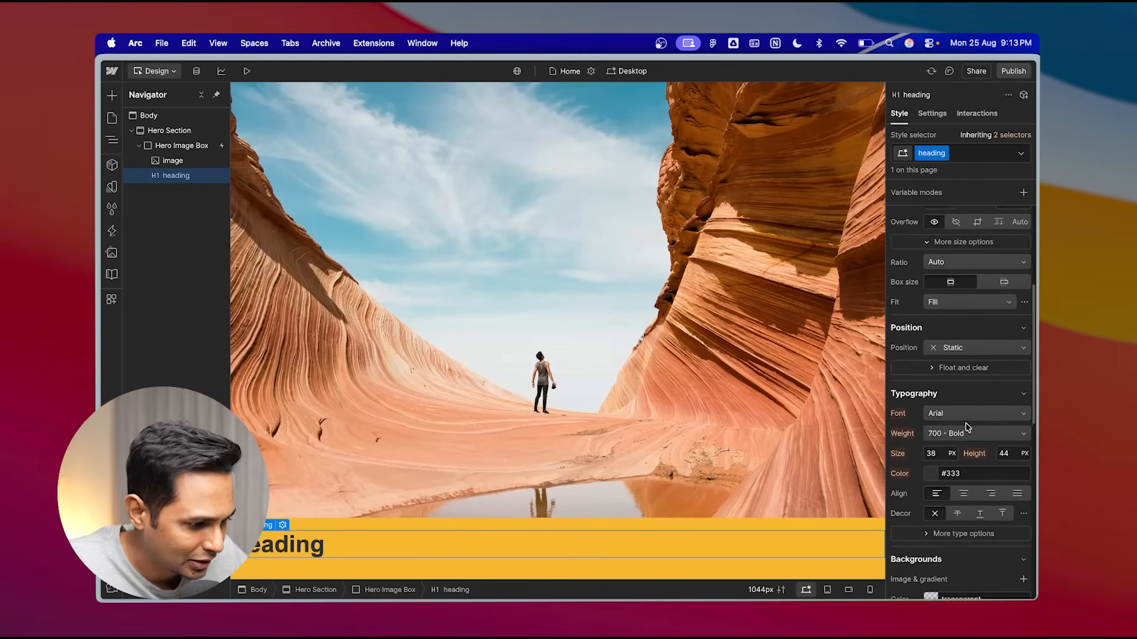
pyautogui.click(962, 392)
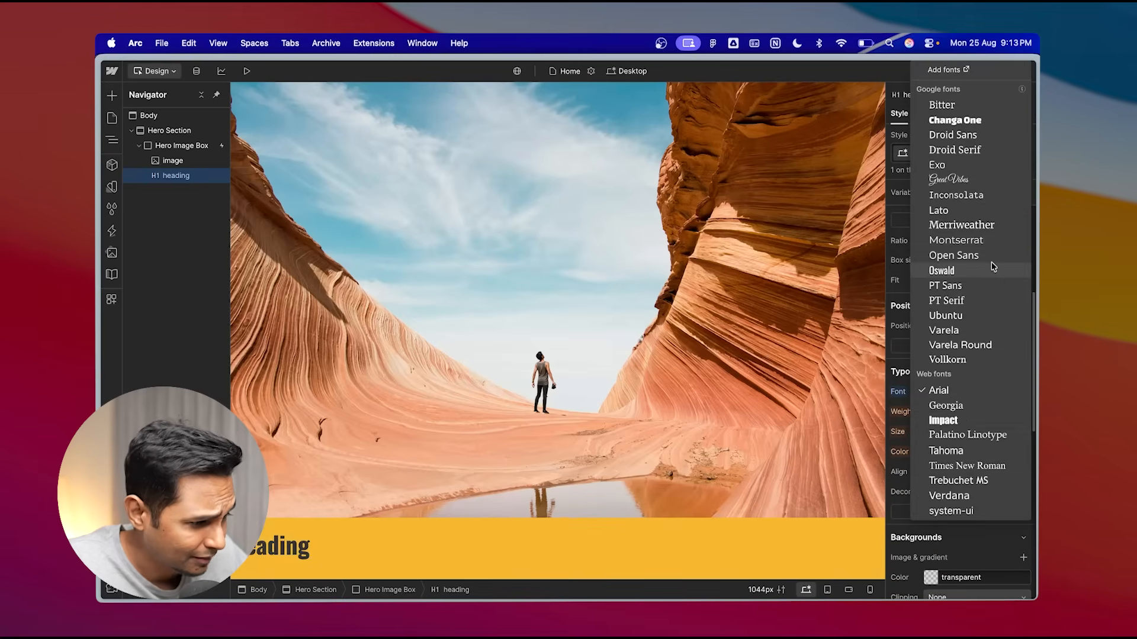
pyautogui.click(962, 152)
# - Set the heading's font size to 140 px and its line height to 140 px
pyautogui.scroll(-5, 974, 479)
pyautogui.scroll(-2, 975, 480)
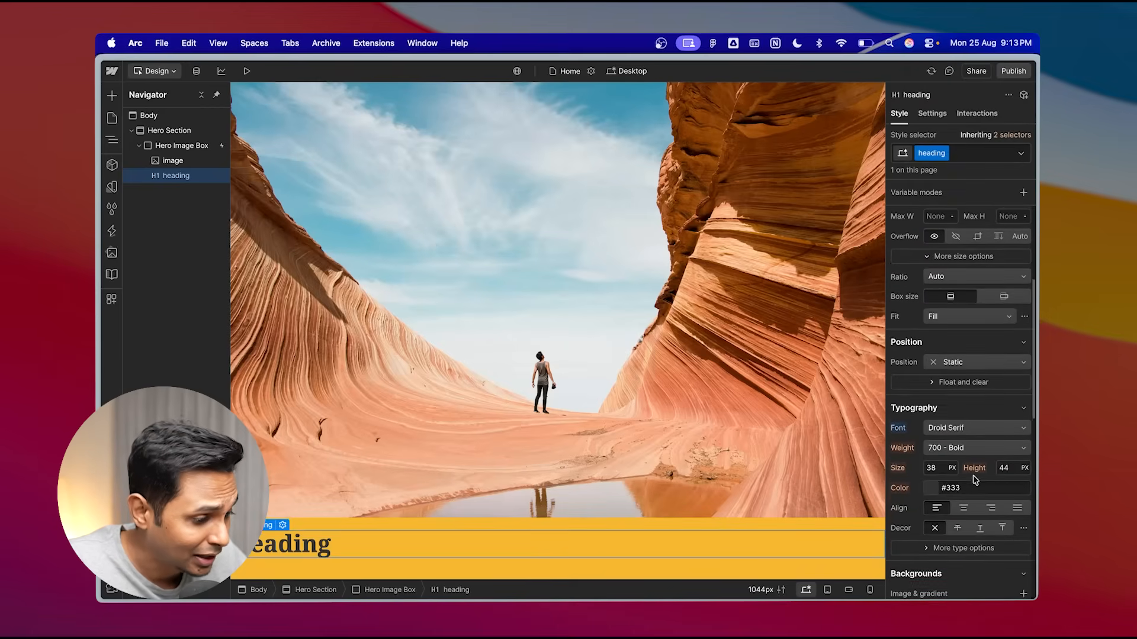
pyautogui.click(933, 441)
pyautogui.write('1')
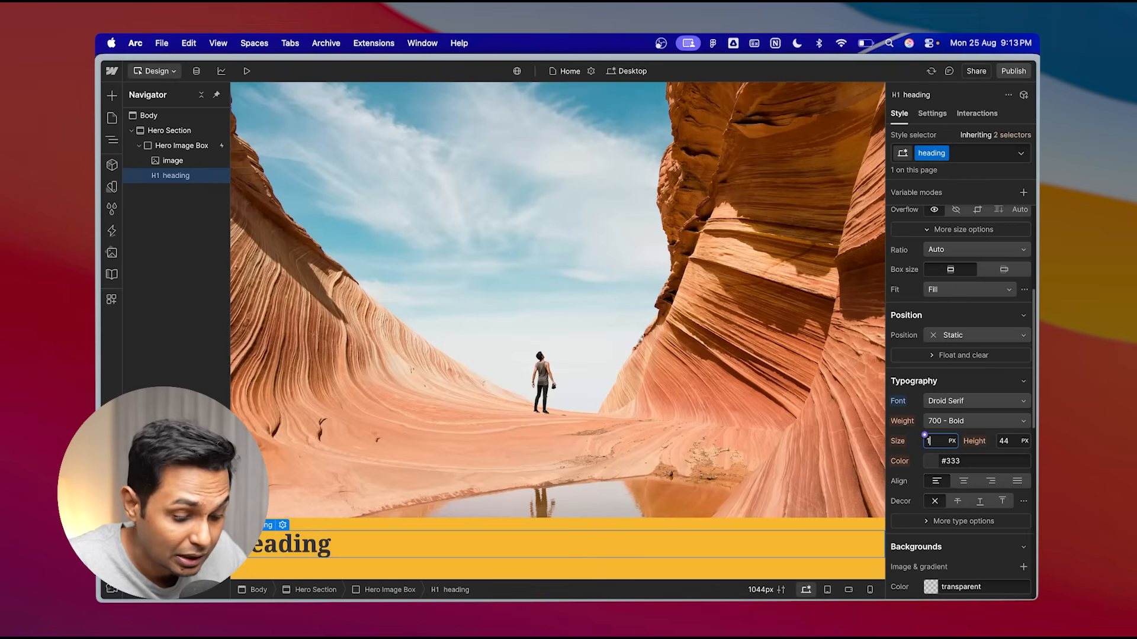
pyautogui.write('40')
pyautogui.press('Return')
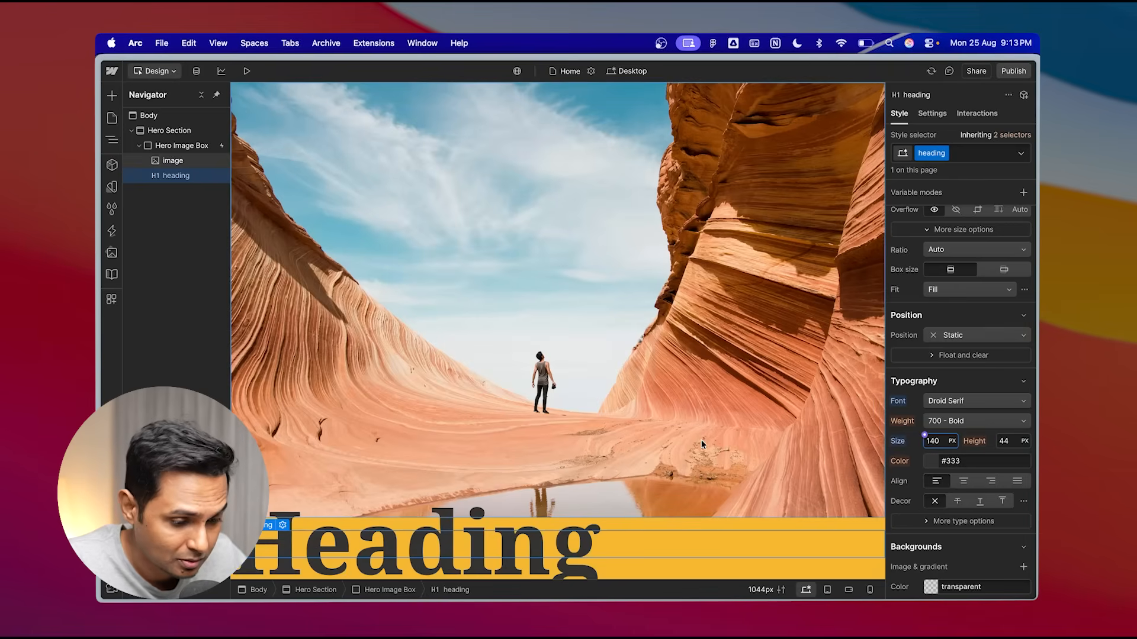
pyautogui.click(1009, 441)
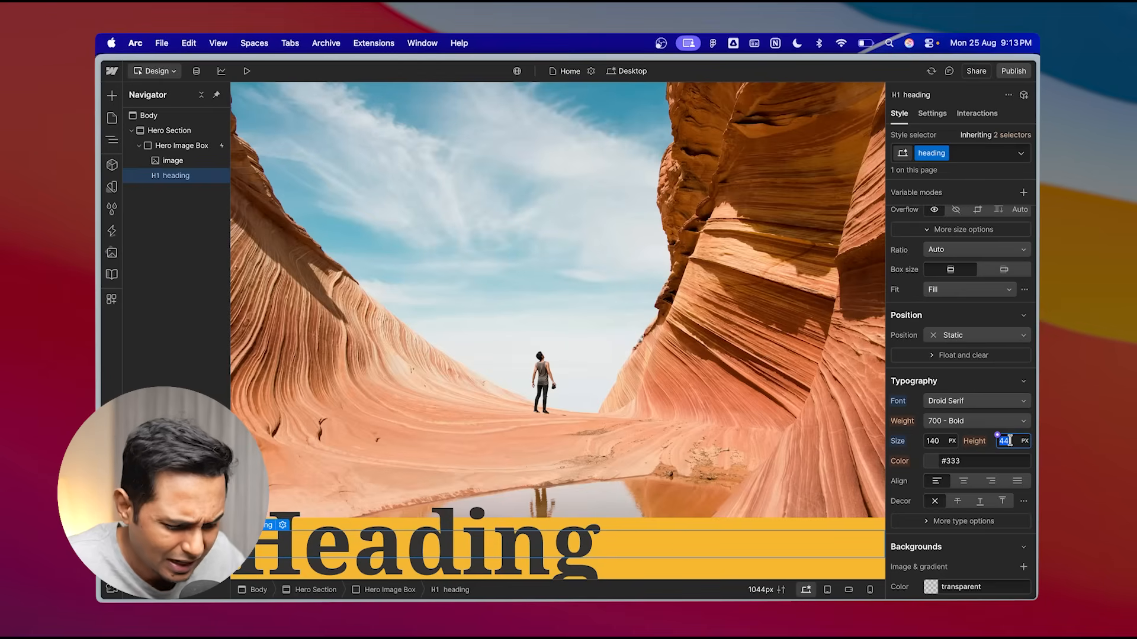
pyautogui.write('140')
pyautogui.press('Return')
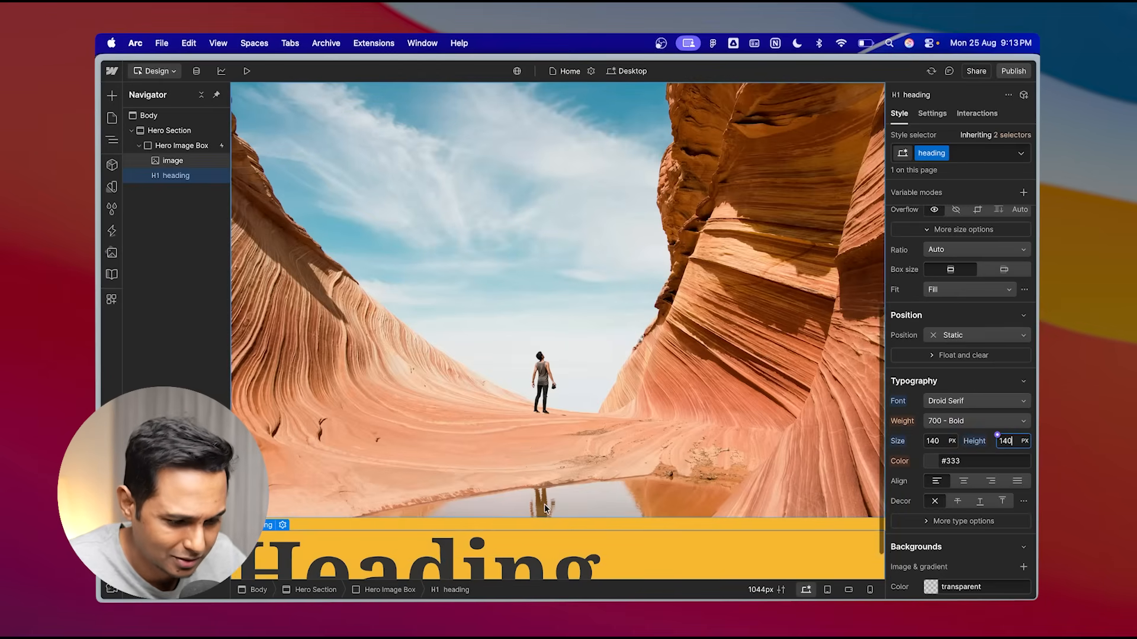
# - Set the heading's text colour to black
pyautogui.click(930, 461)
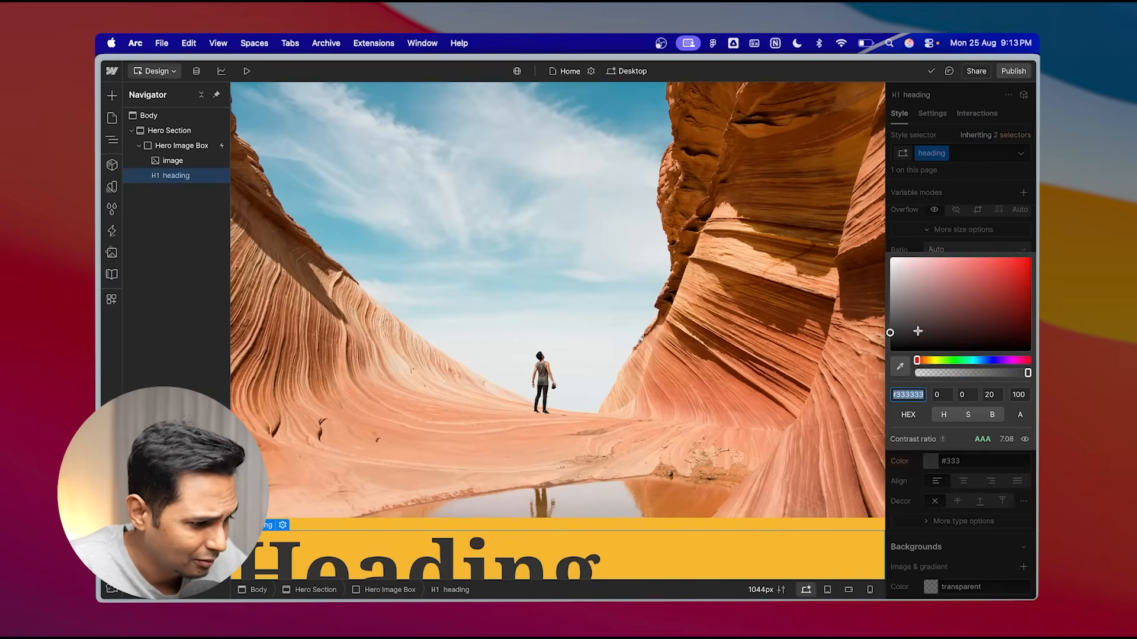
pyautogui.write('black')
pyautogui.click(912, 479)
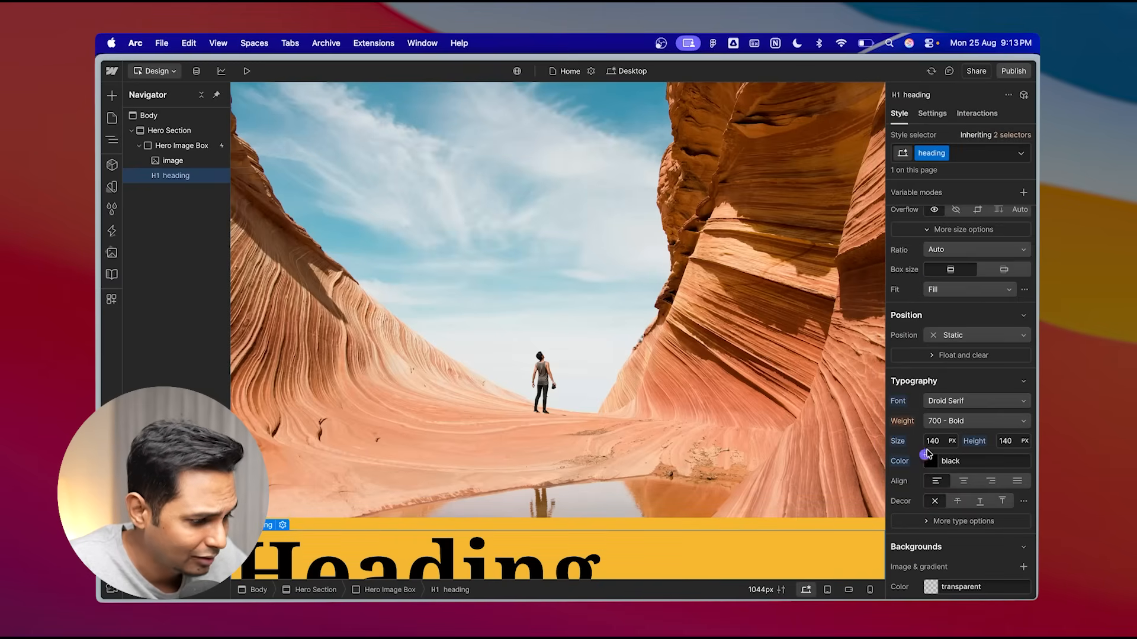
# - Move the heading above the image within the Hero Image Box
pyautogui.scroll(-3, 944, 477)
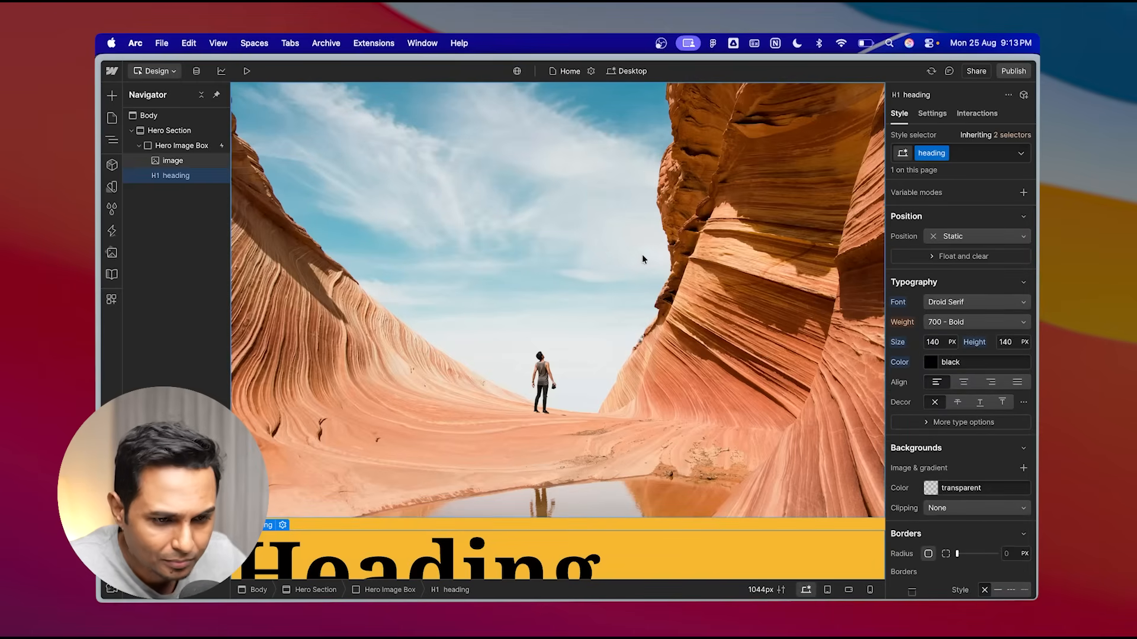
pyautogui.moveTo(172, 176); pyautogui.dragTo(170, 157)
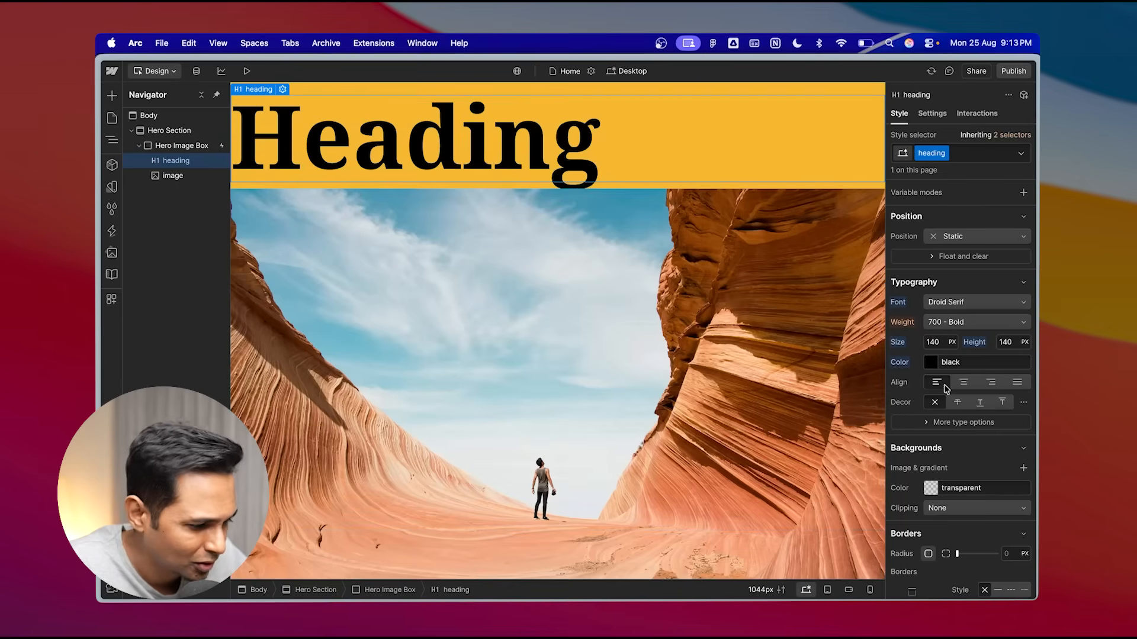
# - Set the heading's letter spacing to -10 px
pyautogui.scroll(-3, 930, 477)
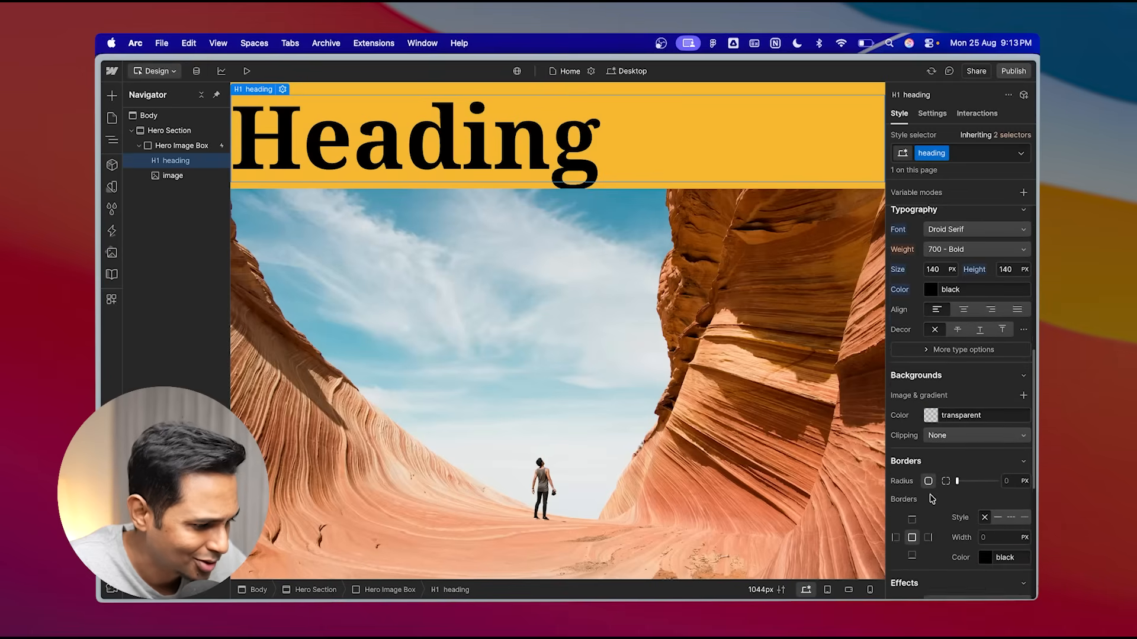
pyautogui.scroll(2, 935, 450)
pyautogui.click(959, 405)
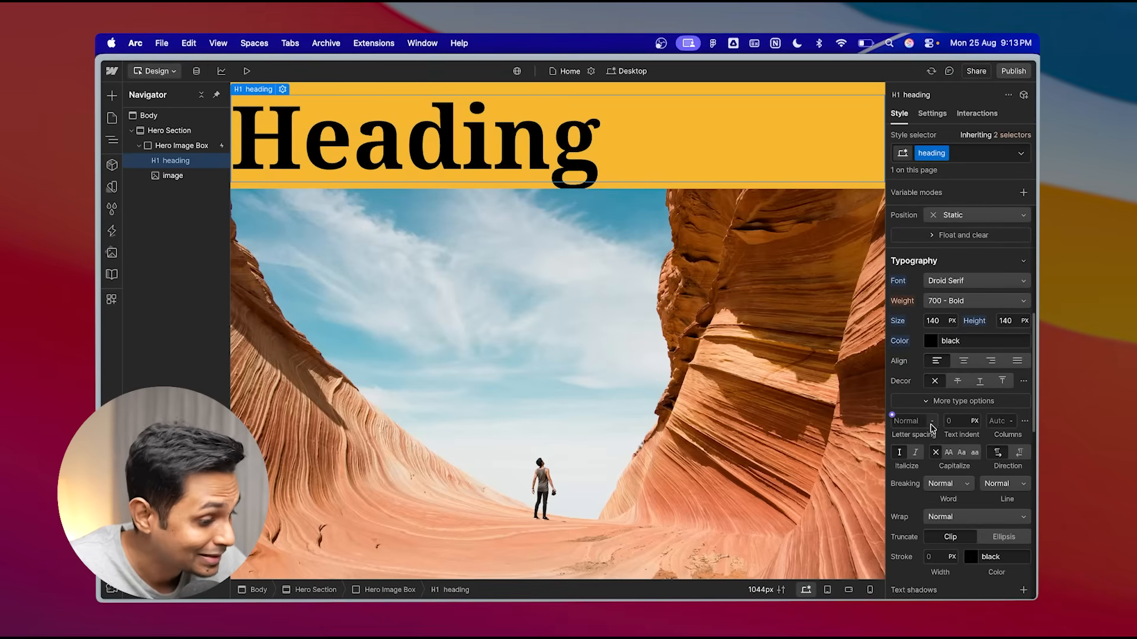
pyautogui.click(911, 422)
pyautogui.write('-')
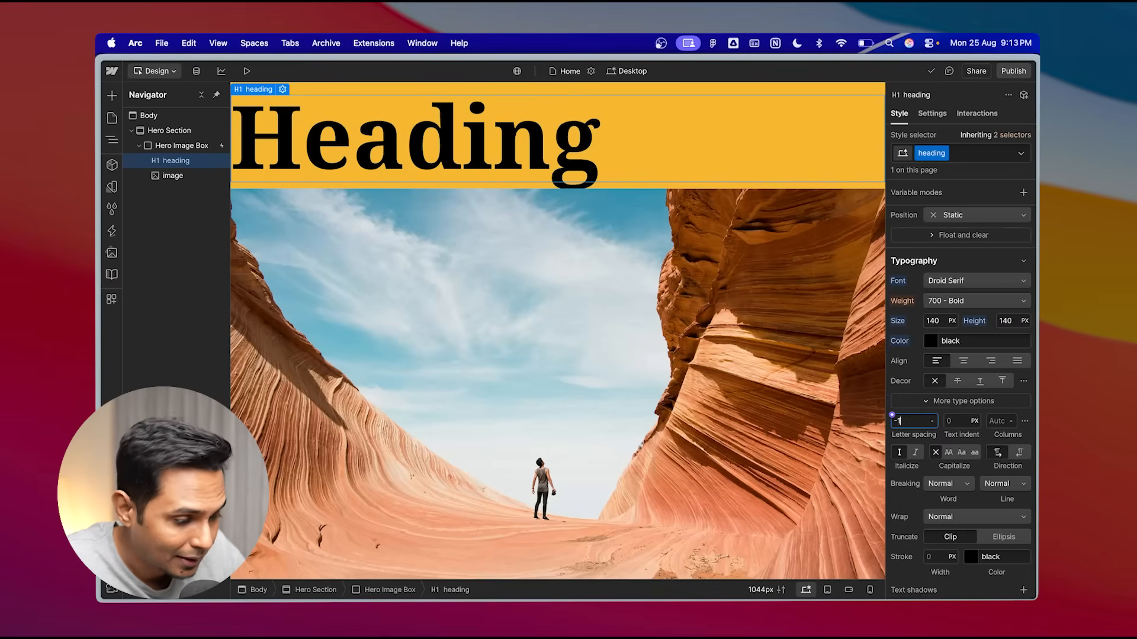
pyautogui.write('10')
pyautogui.press('Return')
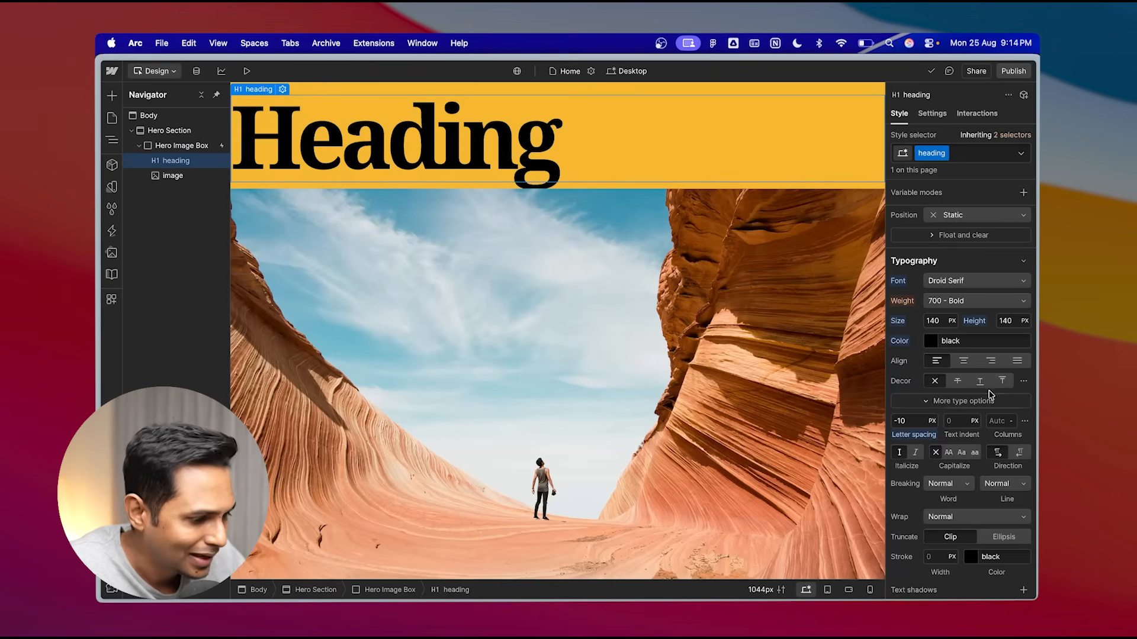
# - Center-align the heading's text
pyautogui.click(181, 147)
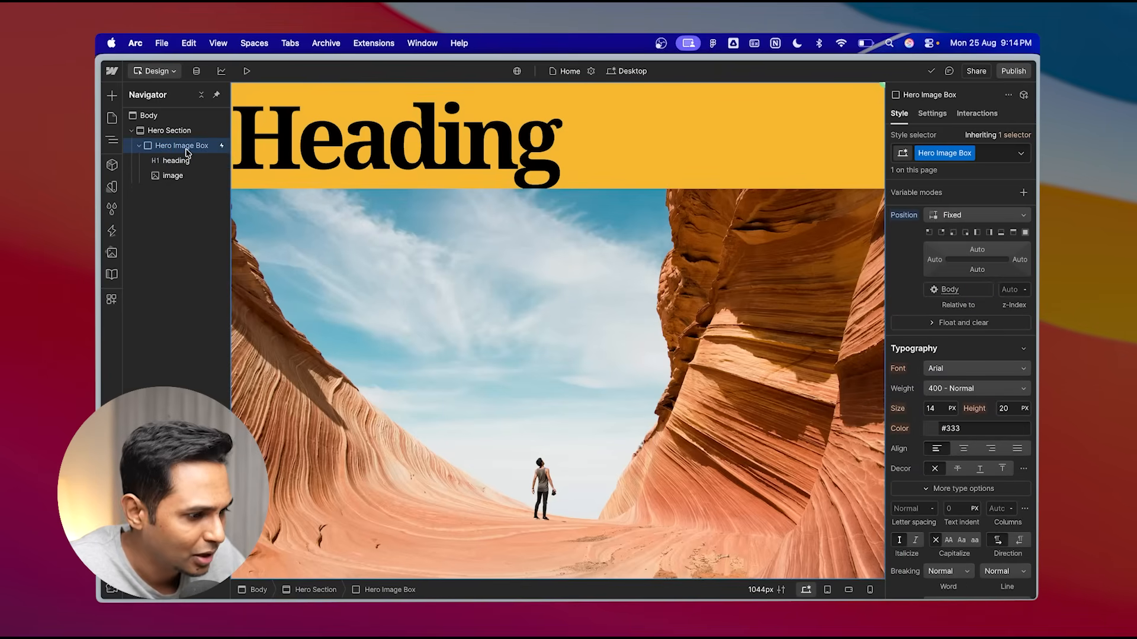
pyautogui.click(179, 161)
pyautogui.click(173, 177)
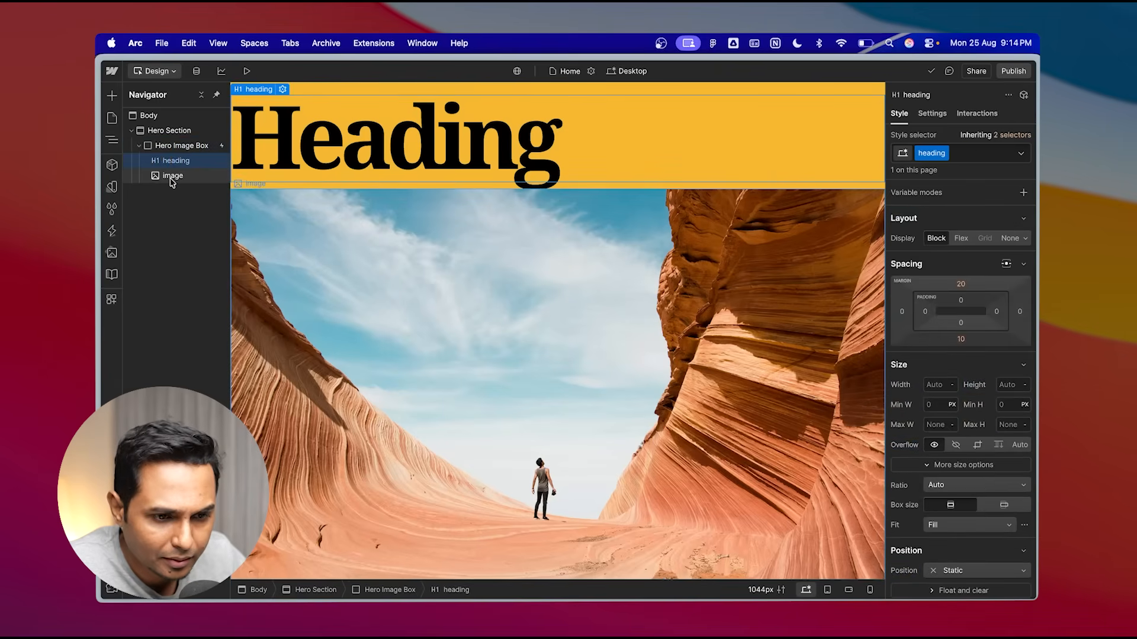
pyautogui.click(176, 161)
pyautogui.scroll(-5, 962, 462)
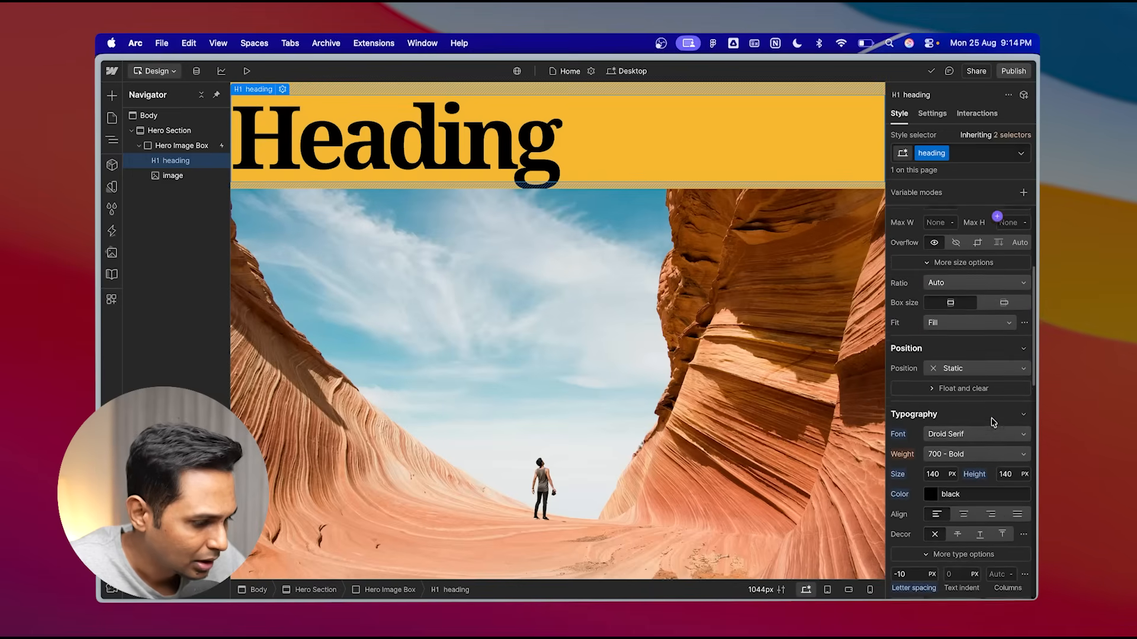
pyautogui.click(963, 513)
pyautogui.scroll(3, 977, 377)
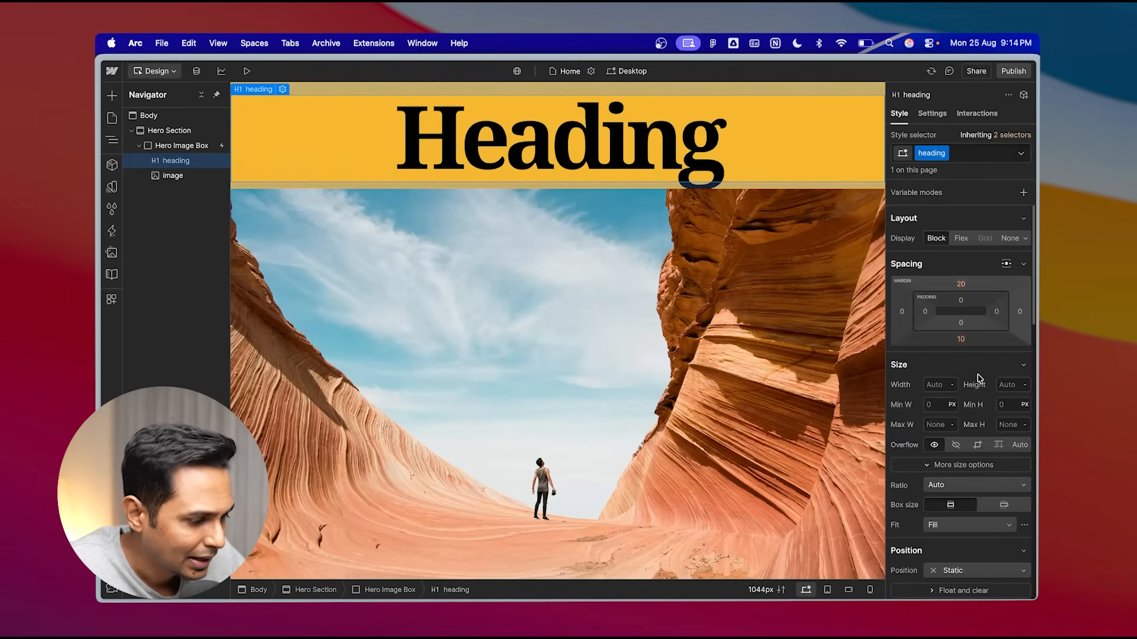
# - Replace the heading text with "look up!"
pyautogui.doubleClick(588, 145)
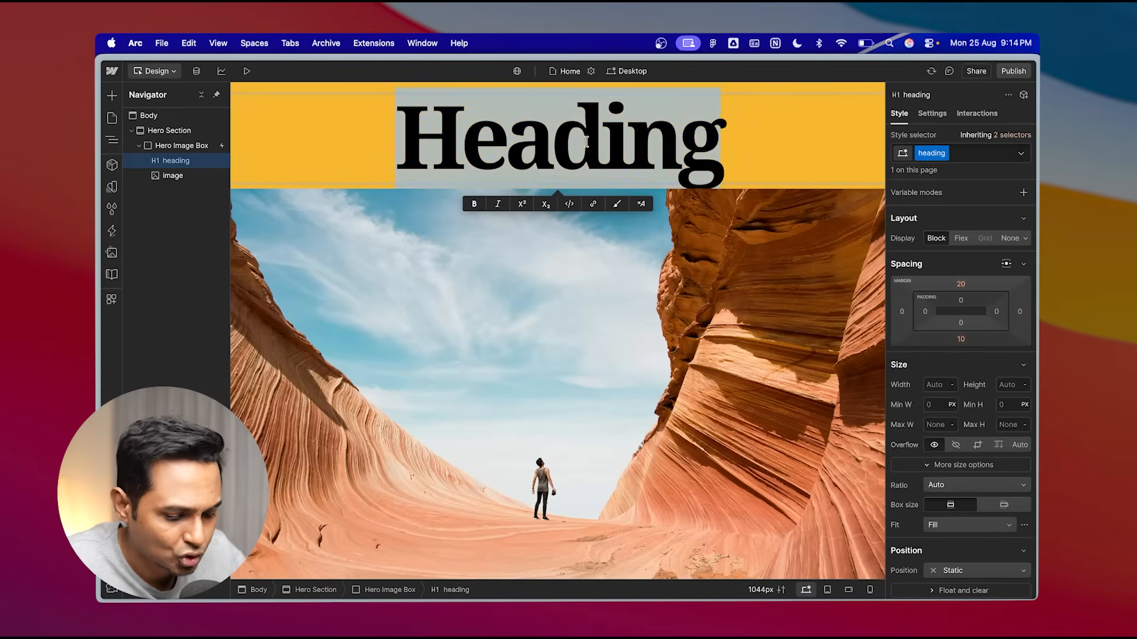
pyautogui.write('hool')
pyautogui.press('super+a')
pyautogui.write('look upo')
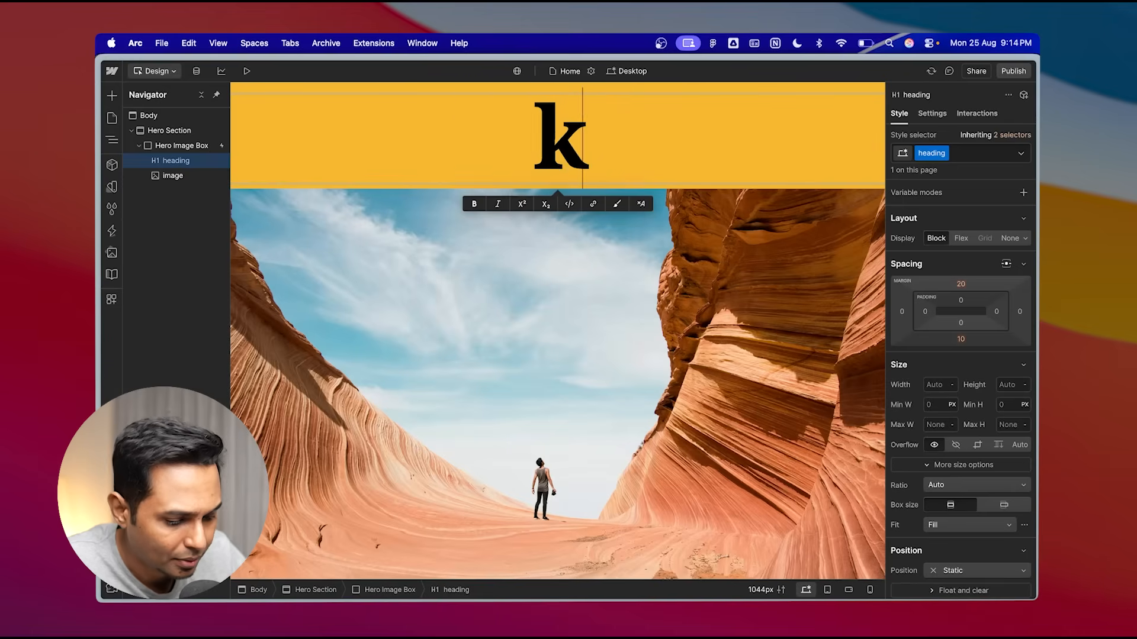
pyautogui.press('BackSpace')
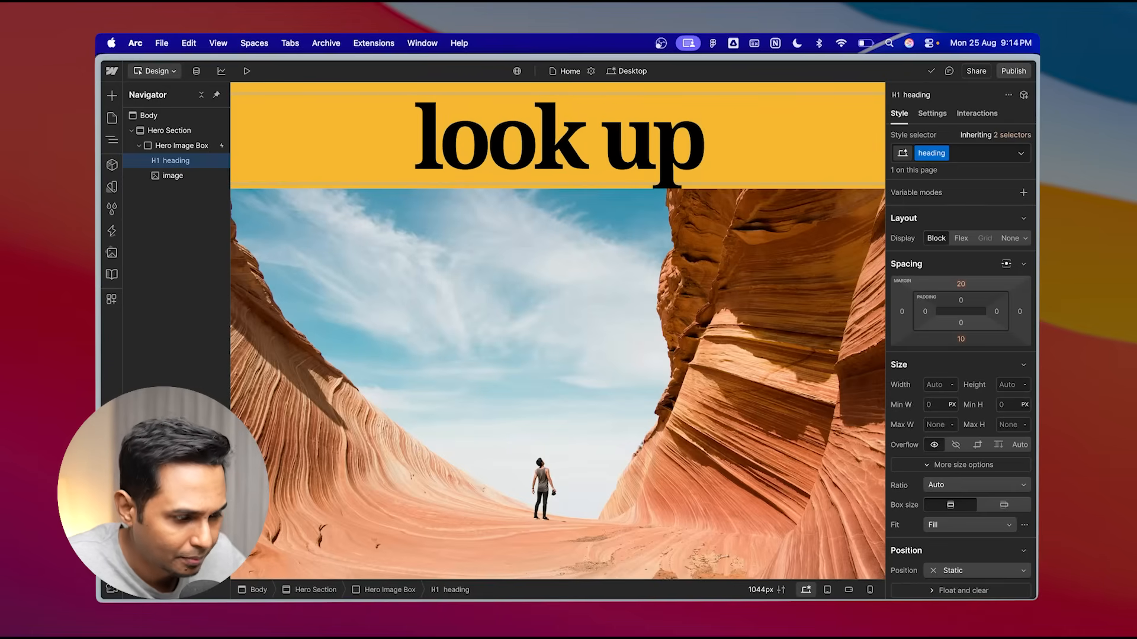
pyautogui.write('!')
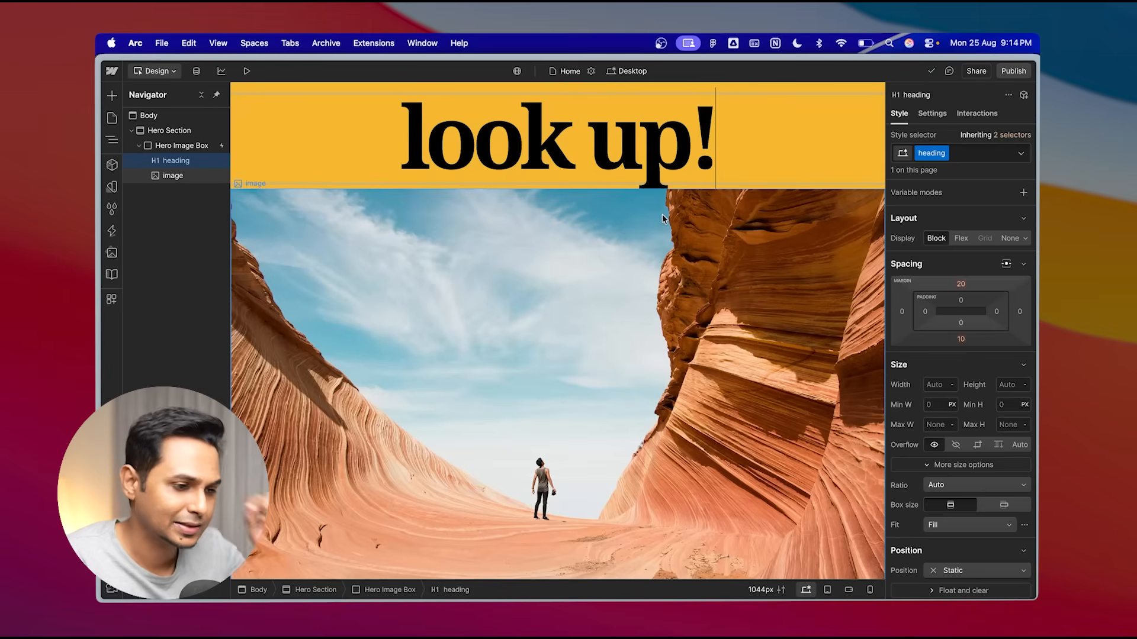
# - Set the heading's position to Absolute and make it fill the Hero Image Box on all sides
pyautogui.click(178, 163)
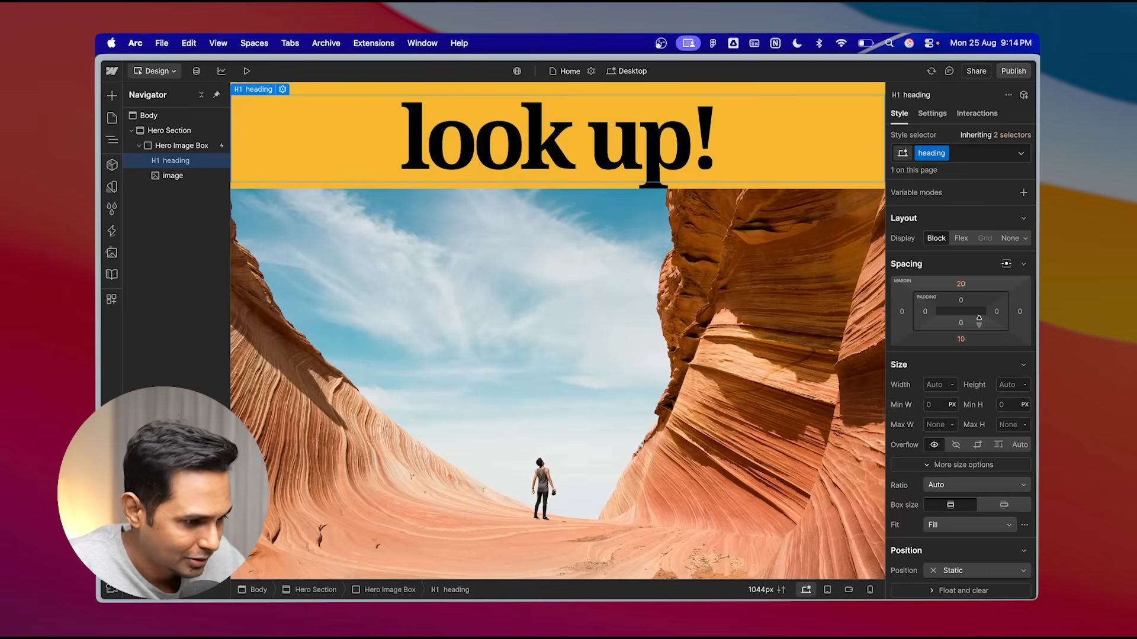
pyautogui.scroll(-5, 995, 367)
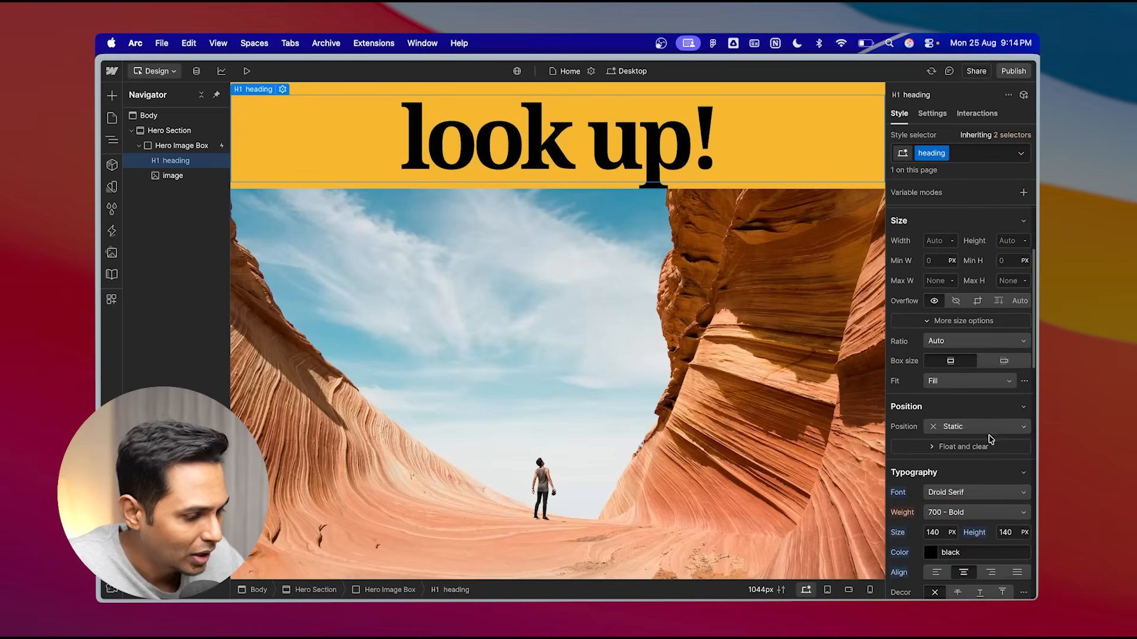
pyautogui.scroll(3, 1000, 415)
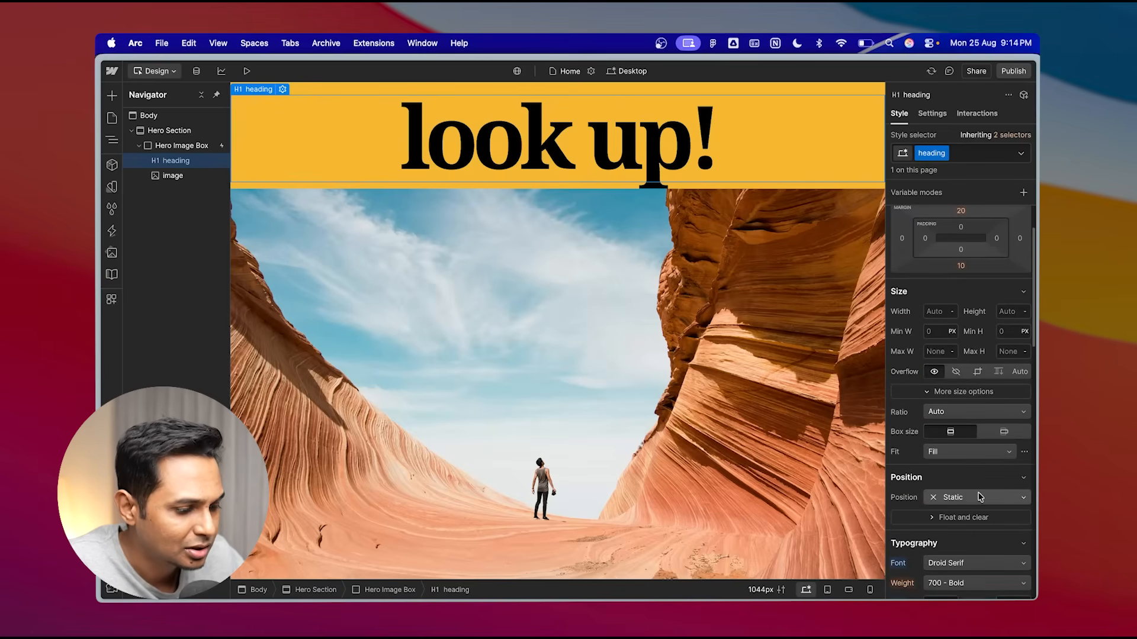
pyautogui.scroll(-2, 986, 497)
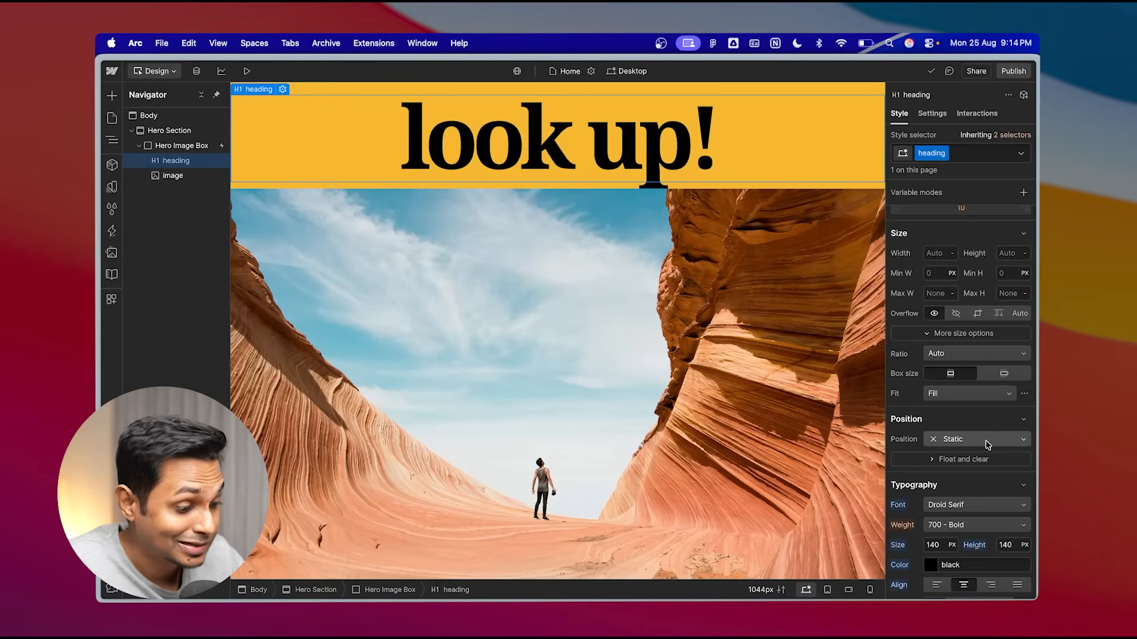
pyautogui.click(987, 445)
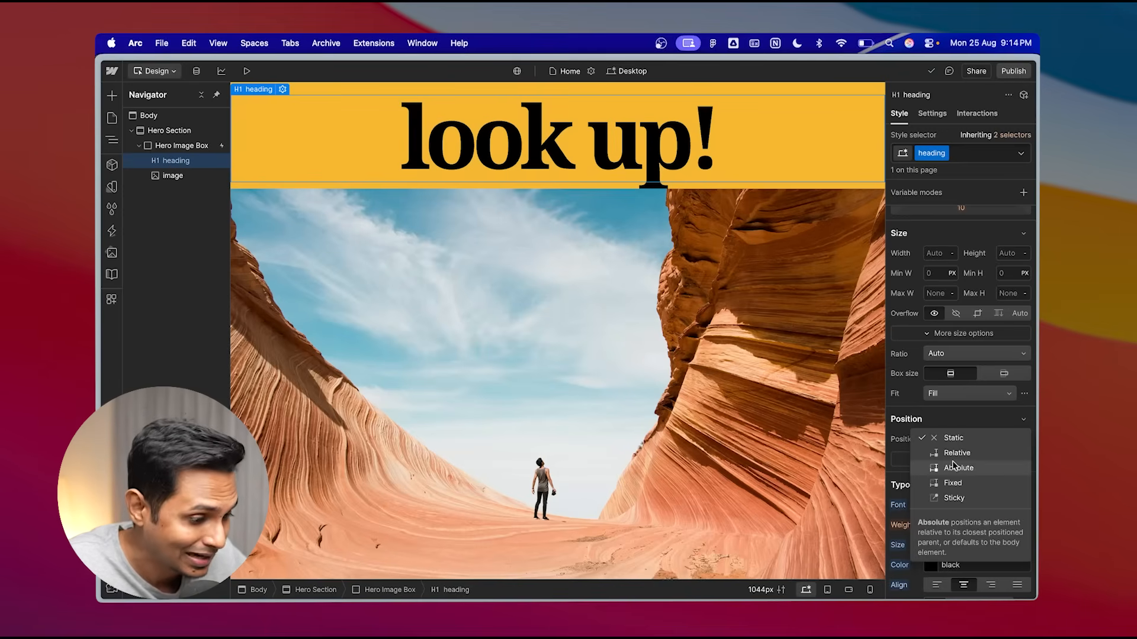
pyautogui.click(970, 472)
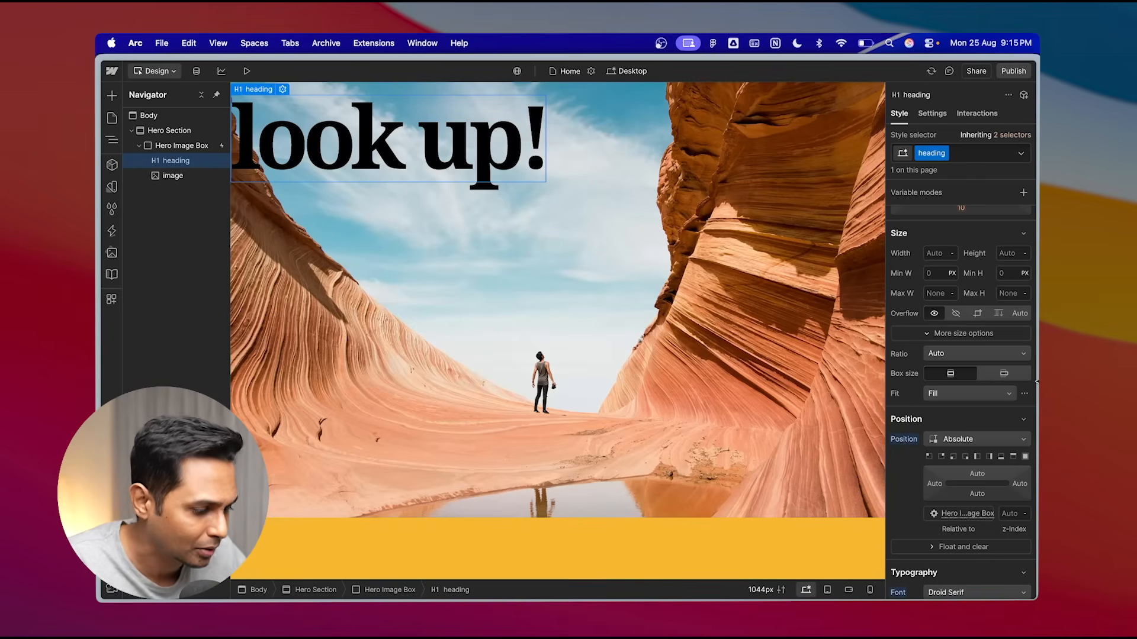
pyautogui.scroll(-3, 975, 438)
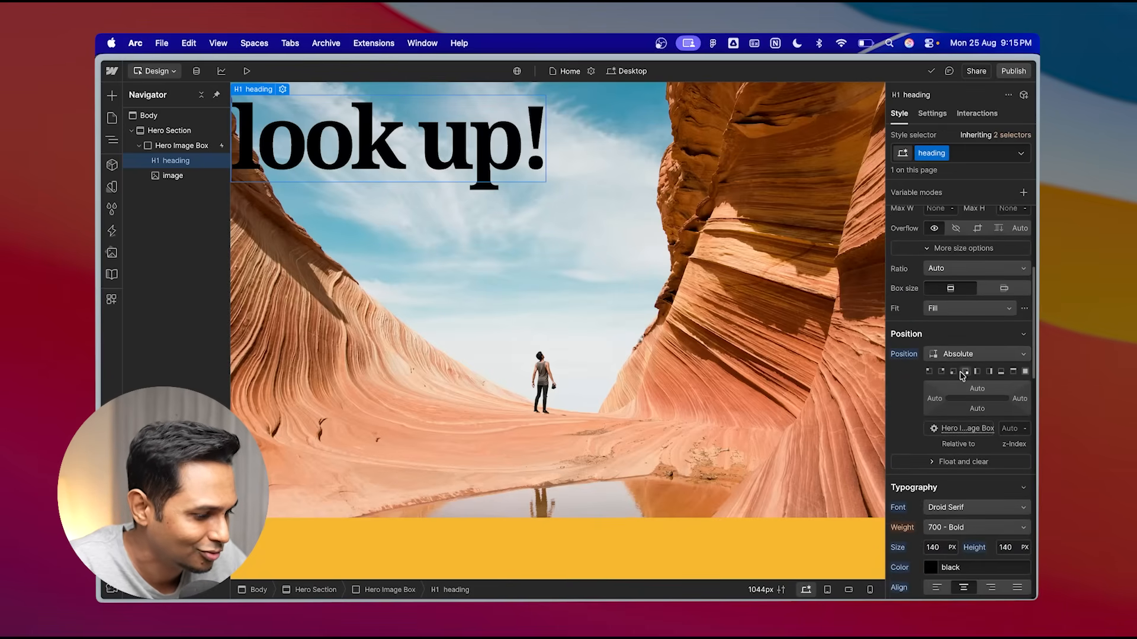
pyautogui.click(1025, 372)
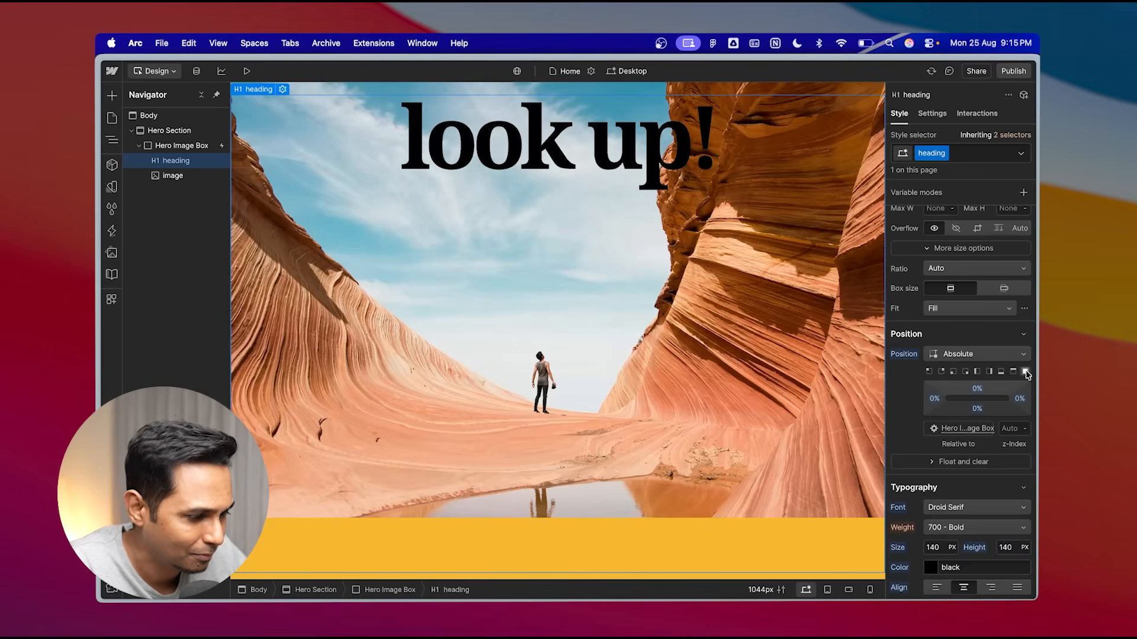
# - Set the heading's display to Flex and center its content horizontally and vertically
pyautogui.scroll(3, 1027, 374)
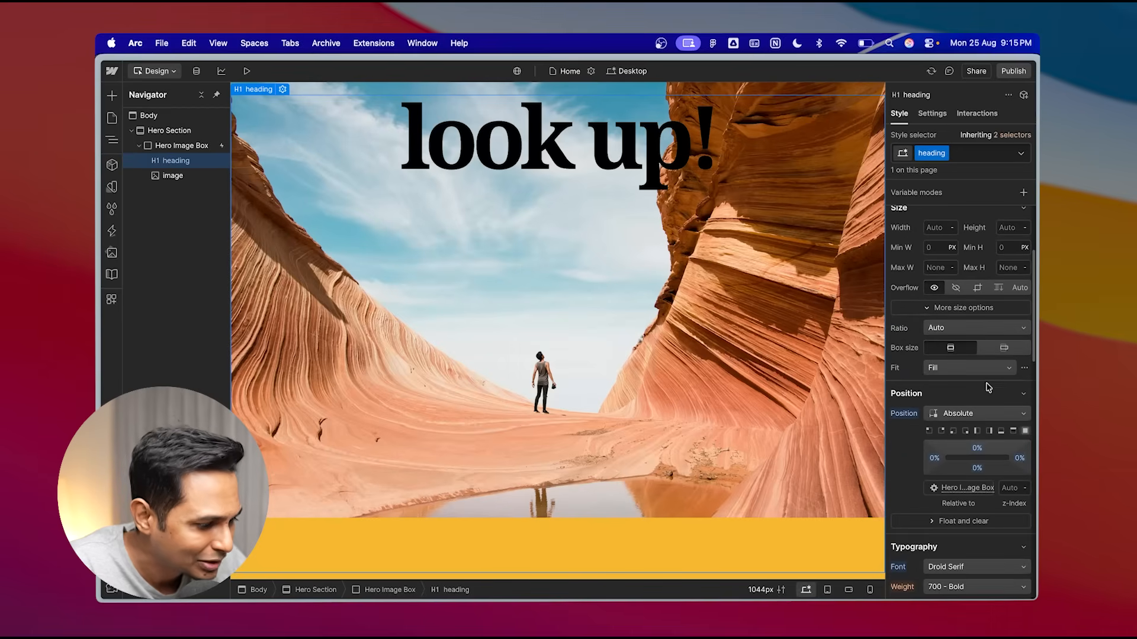
pyautogui.scroll(3, 988, 388)
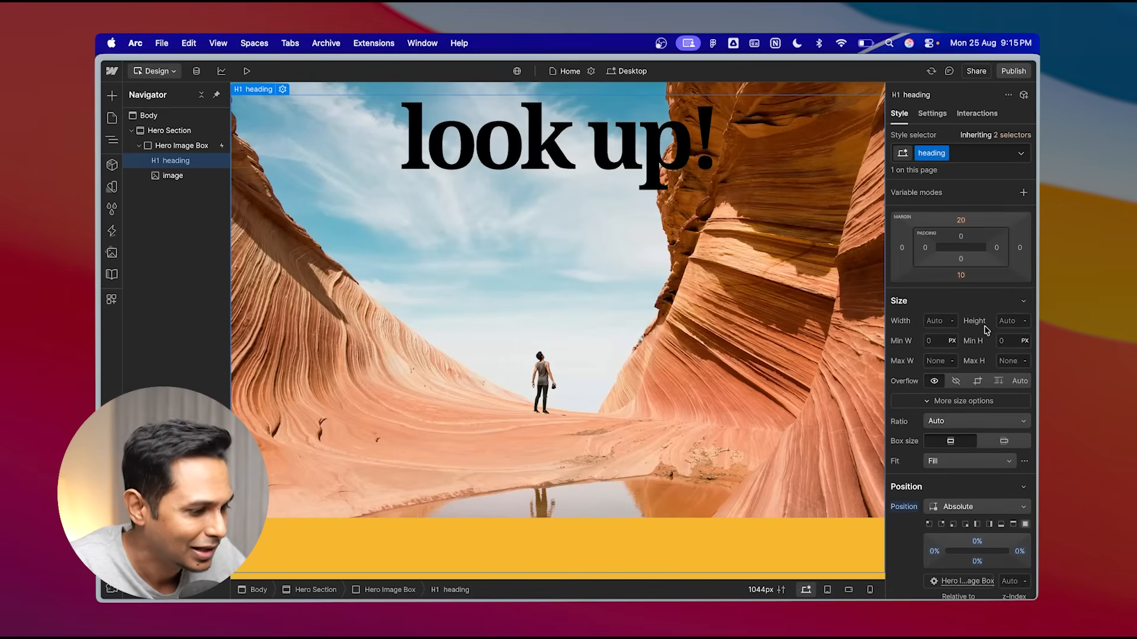
pyautogui.scroll(2, 985, 330)
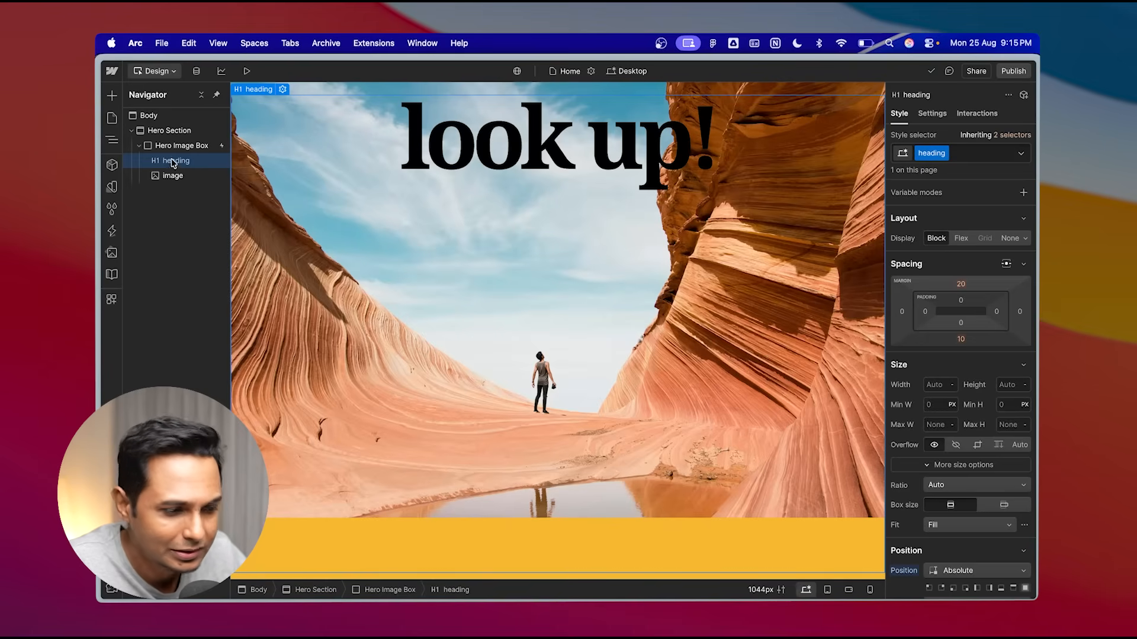
pyautogui.click(963, 240)
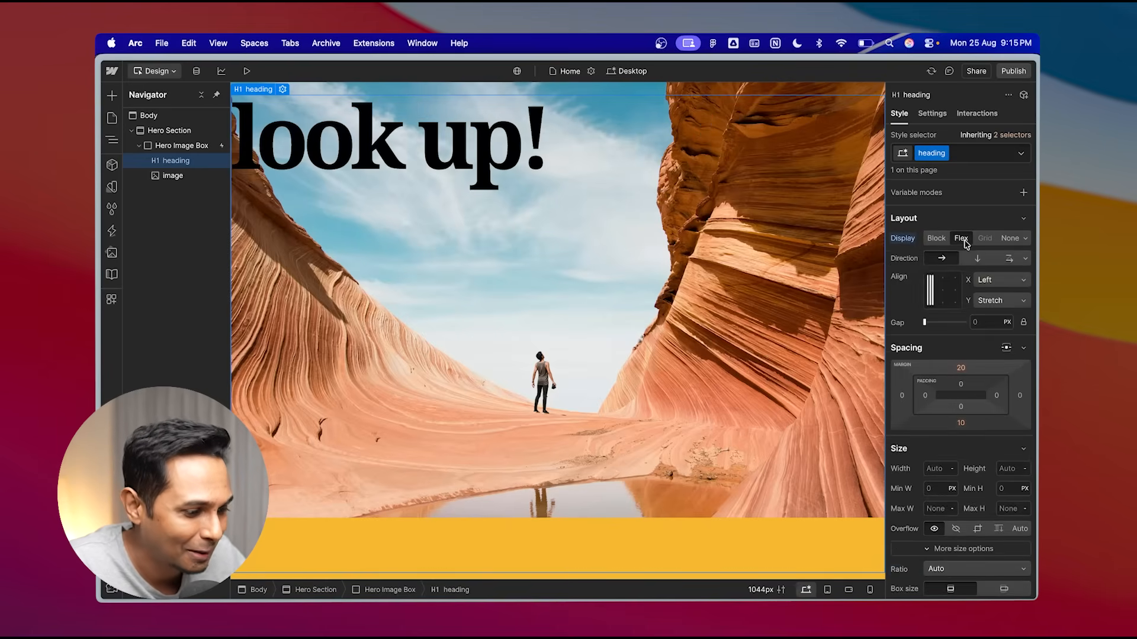
pyautogui.click(944, 291)
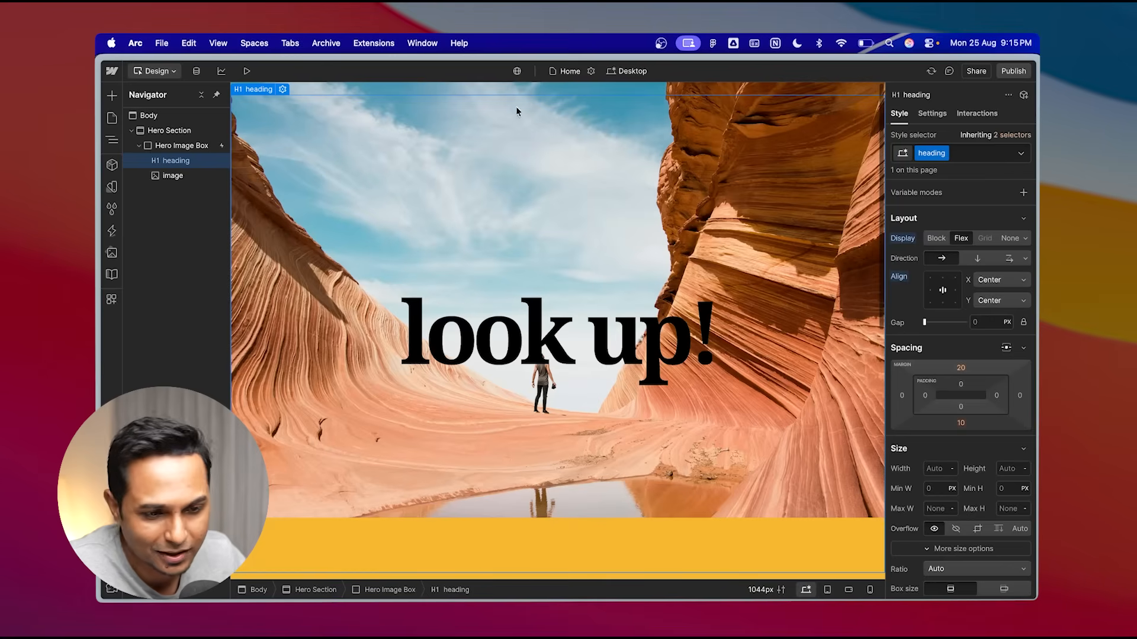
# - Preview the page and scroll through it to check the hero animation
pyautogui.click(246, 71)
pyautogui.scroll(-3, 460, 231)
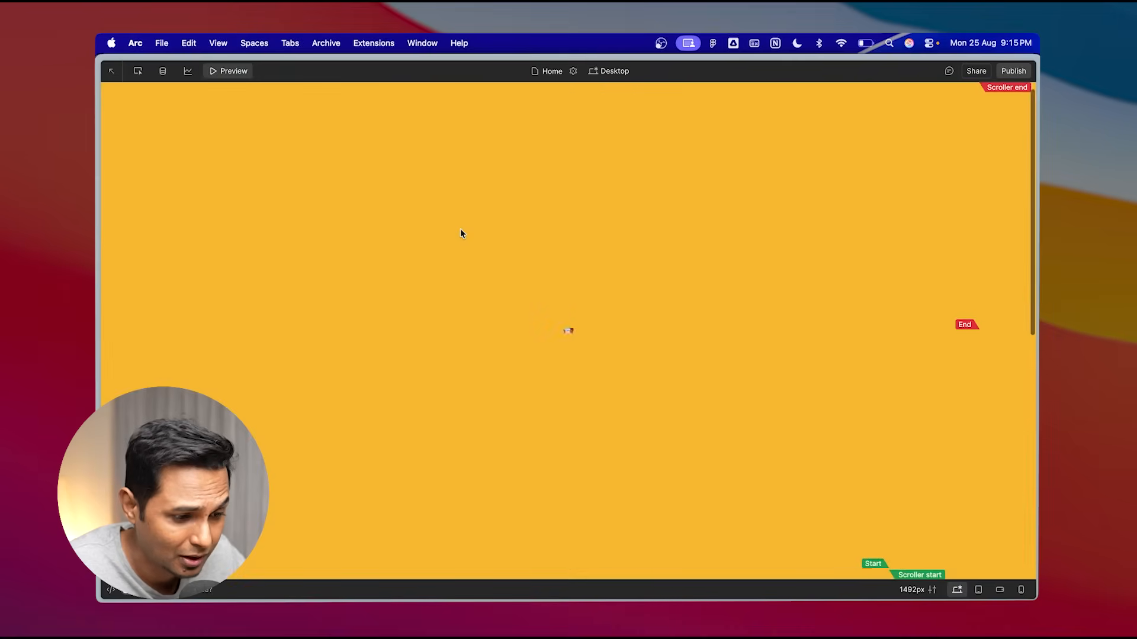
pyautogui.scroll(2, 460, 231)
pyautogui.scroll(1, 460, 231)
pyautogui.scroll(-5, 460, 231)
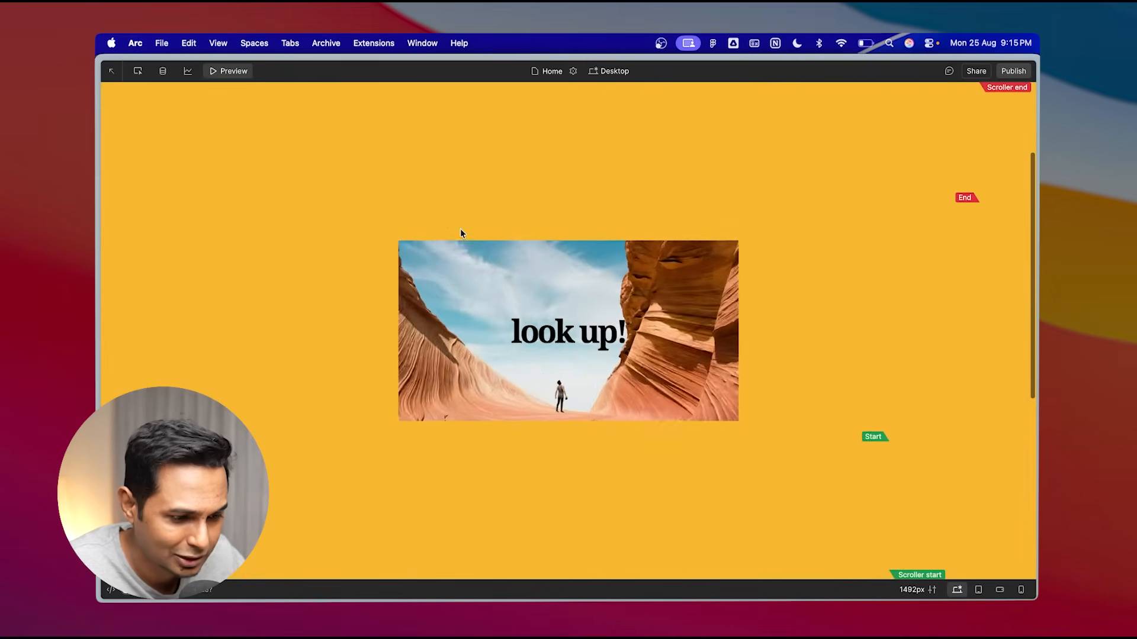
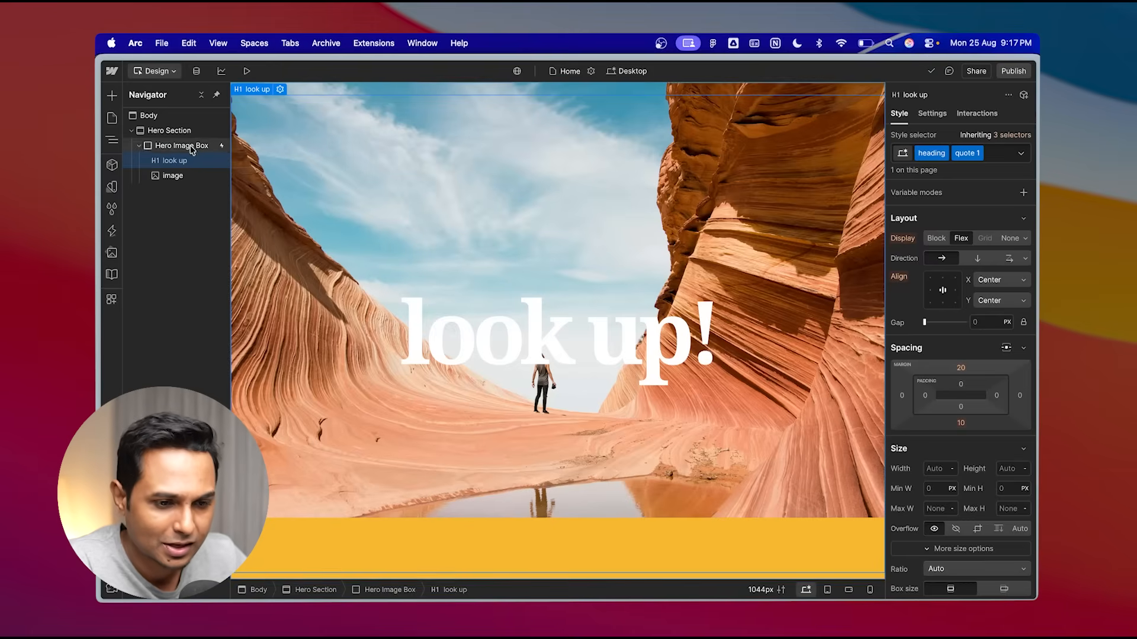
# - Add a scroll-triggered interaction to the "look up" heading, reviewing its scroll settings
pyautogui.click(985, 118)
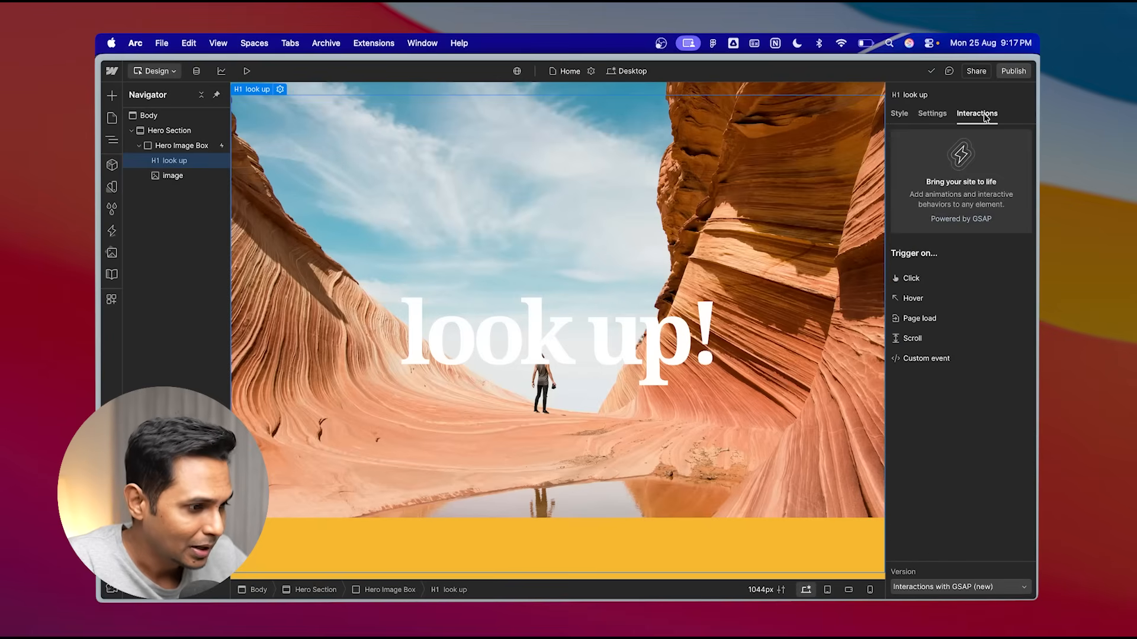
pyautogui.click(927, 344)
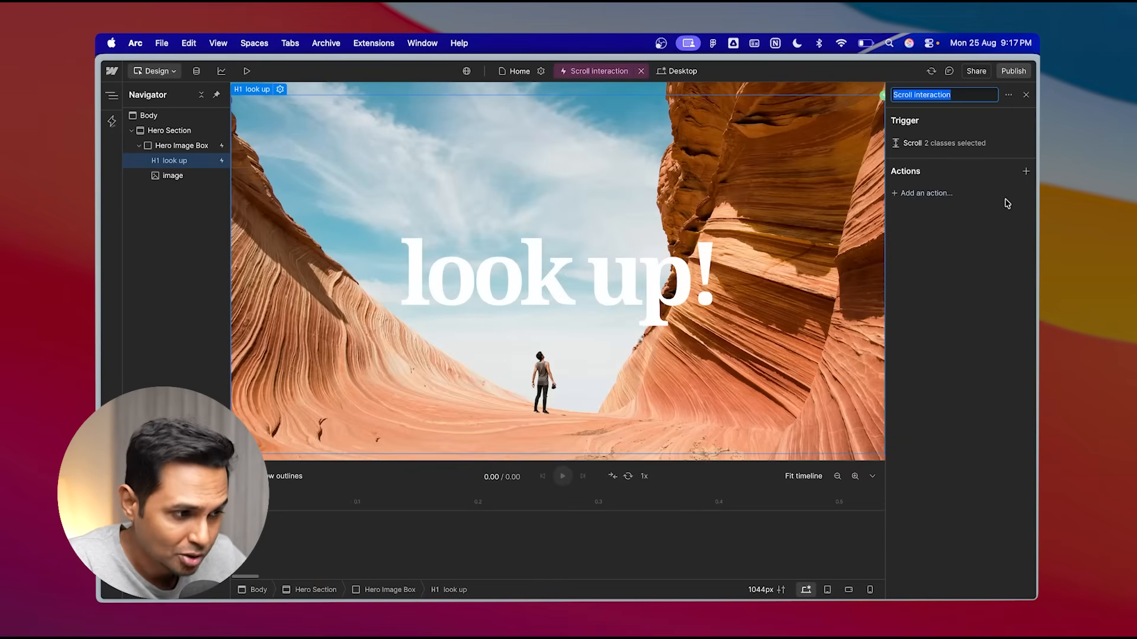
pyautogui.click(939, 149)
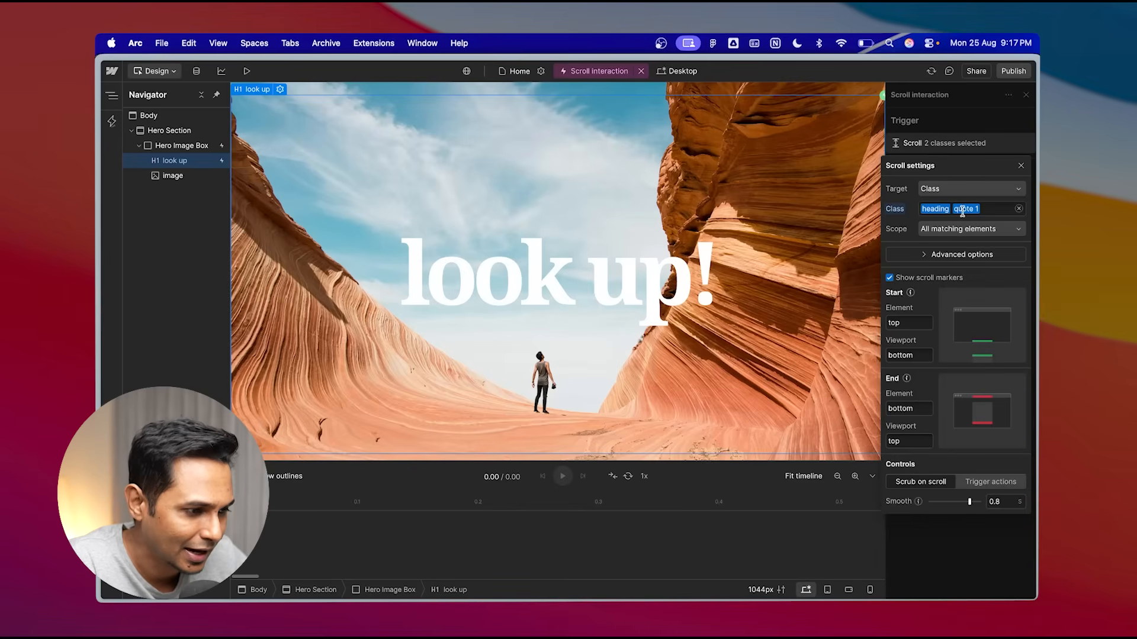
pyautogui.click(952, 137)
pyautogui.click(939, 145)
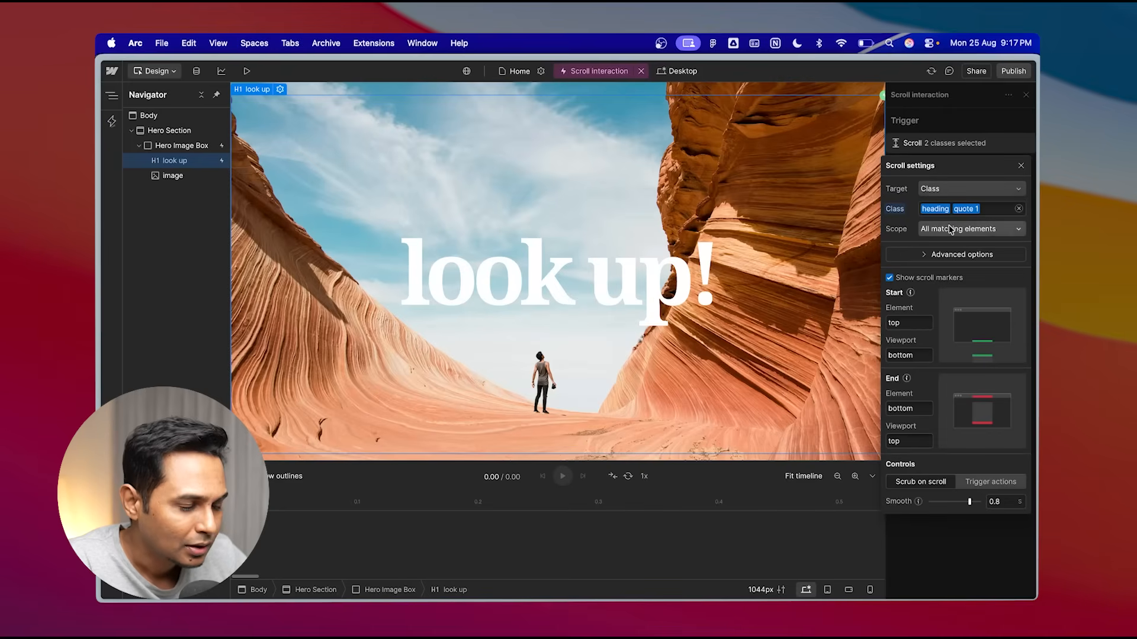
pyautogui.click(962, 124)
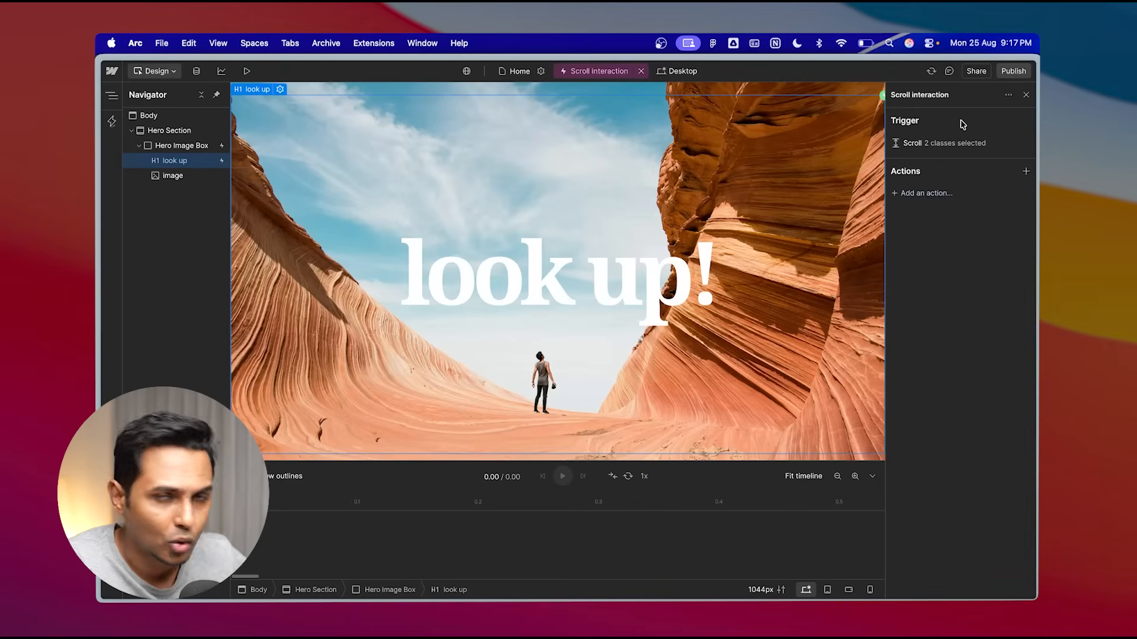
# - Add a Custom action and remove its Move X and Scale properties
pyautogui.click(926, 193)
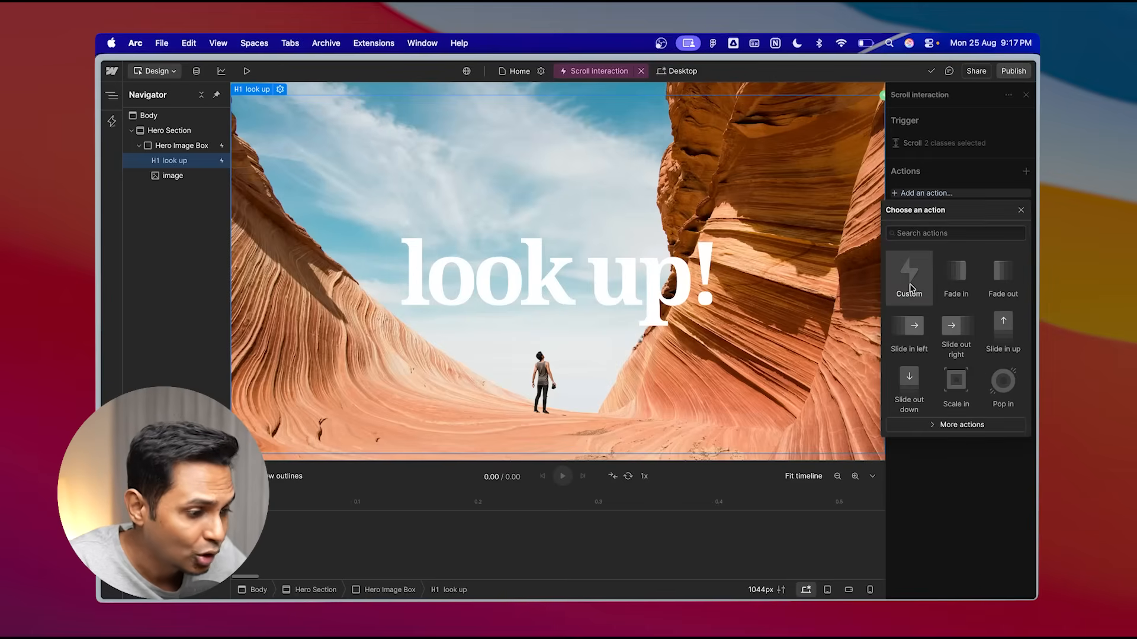
pyautogui.click(915, 285)
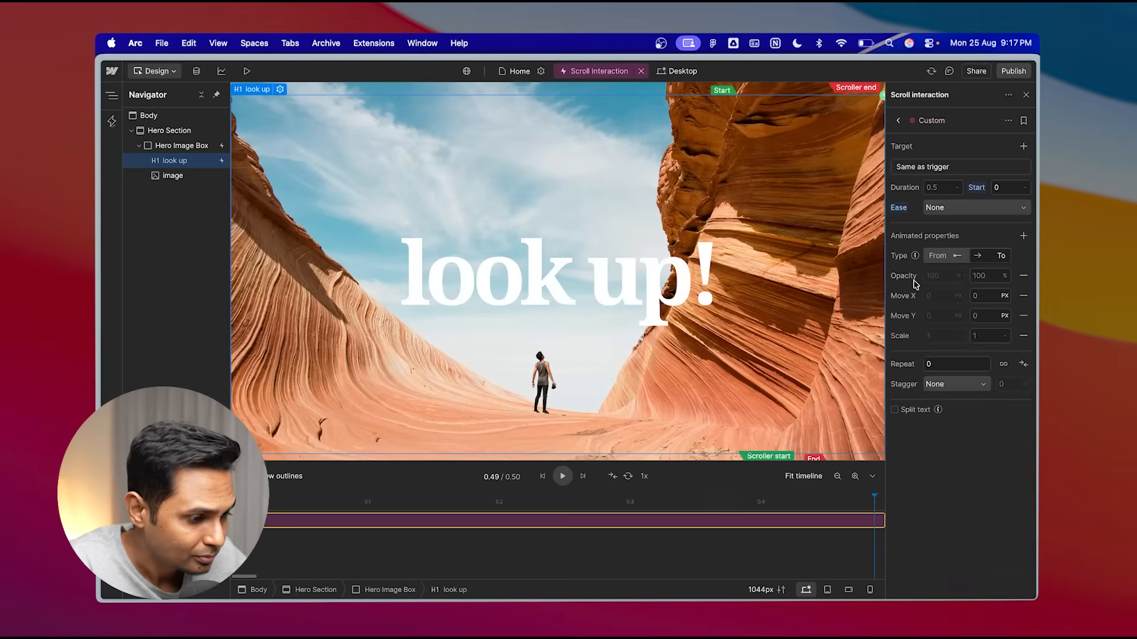
pyautogui.click(1024, 298)
pyautogui.click(1023, 316)
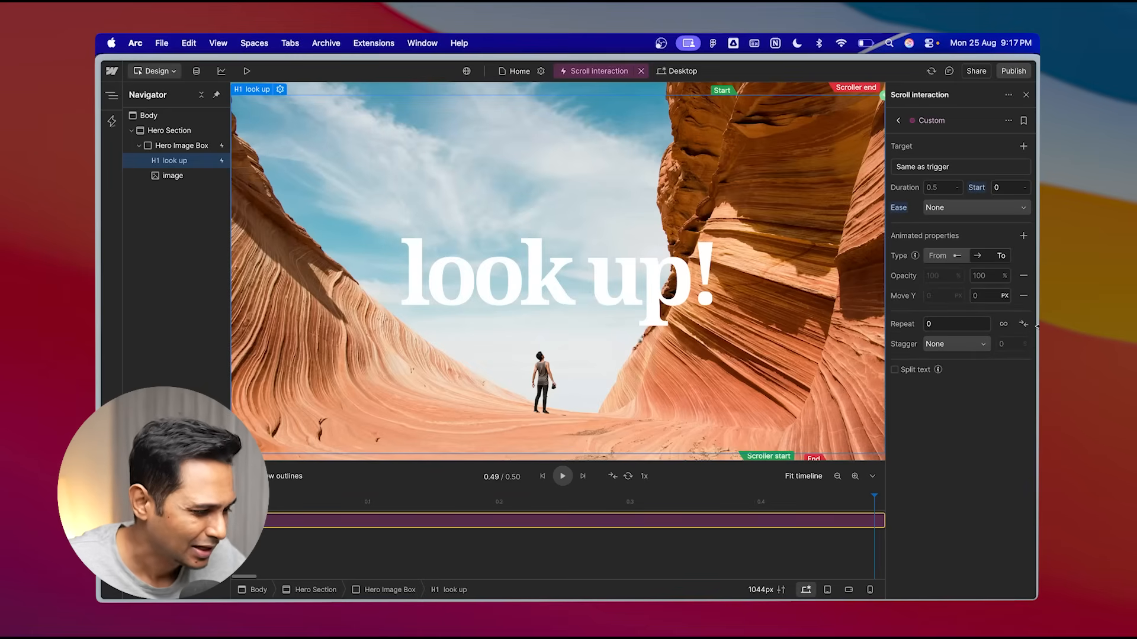
pyautogui.click(1023, 236)
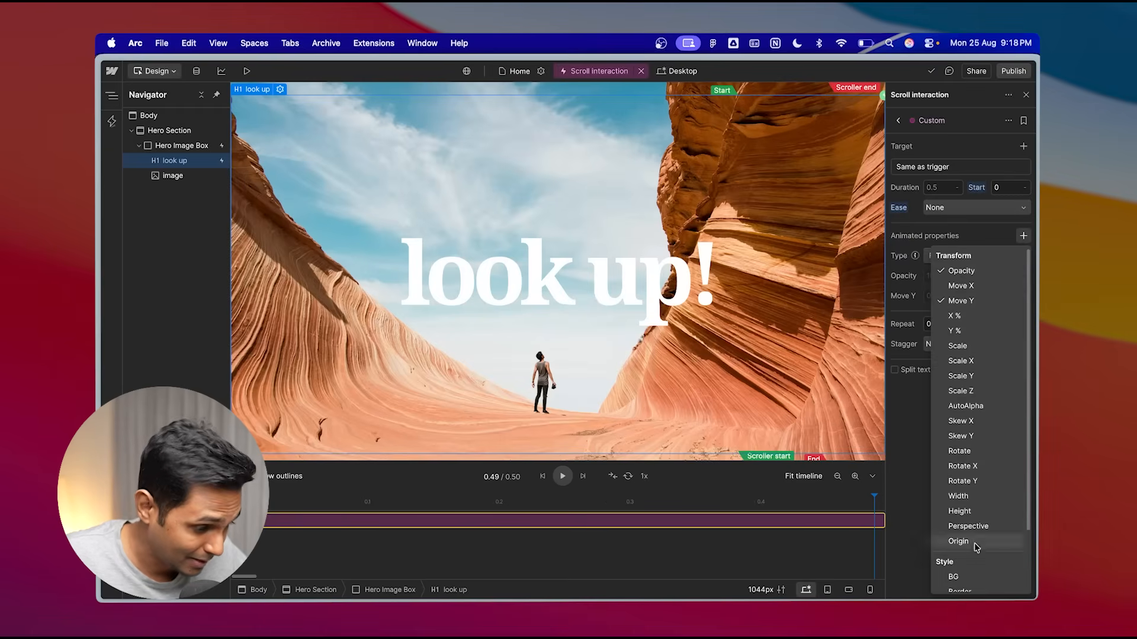
pyautogui.scroll(-3, 986, 422)
pyautogui.scroll(3, 989, 492)
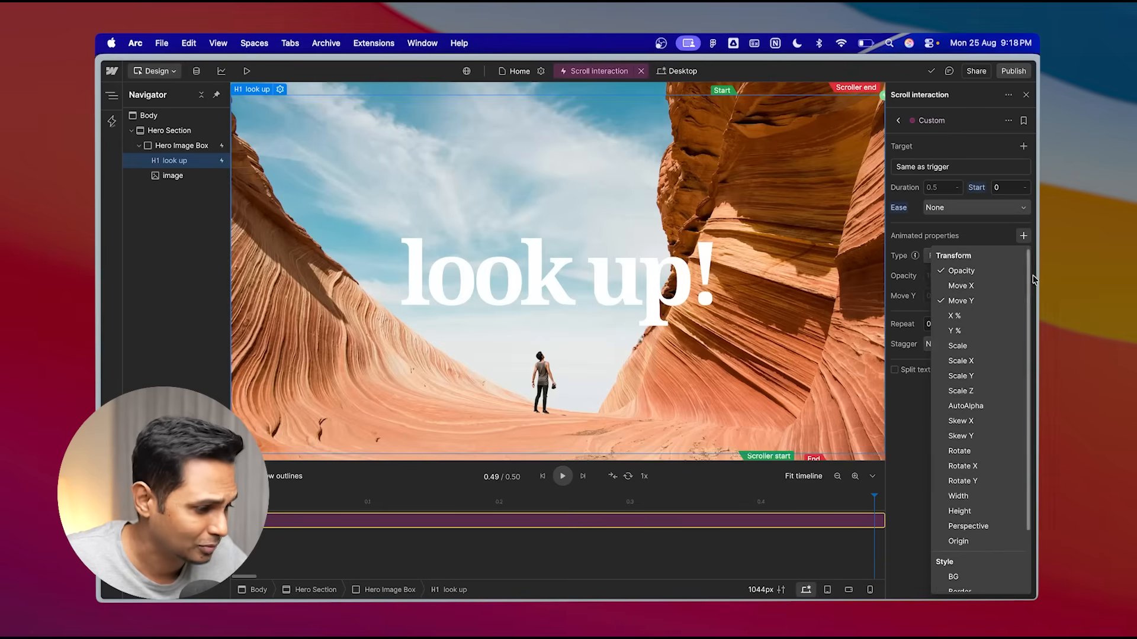
pyautogui.click(1009, 241)
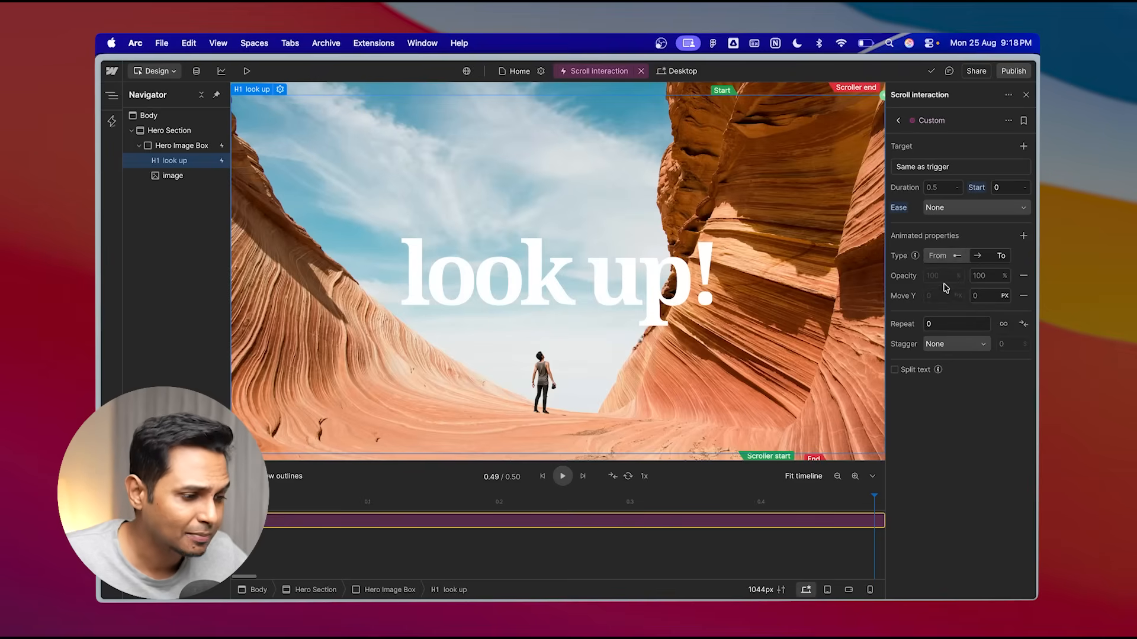
# - Set the action to animate both from and to, with opacity going from 0 % to 100 %
pyautogui.click(996, 256)
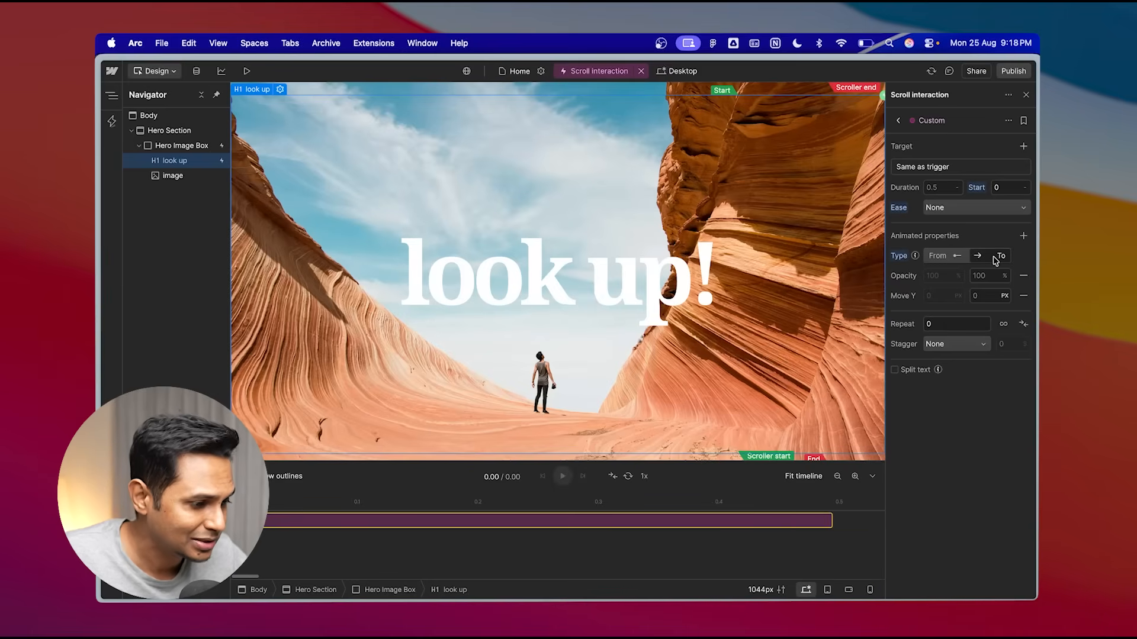
pyautogui.click(940, 255)
pyautogui.click(994, 261)
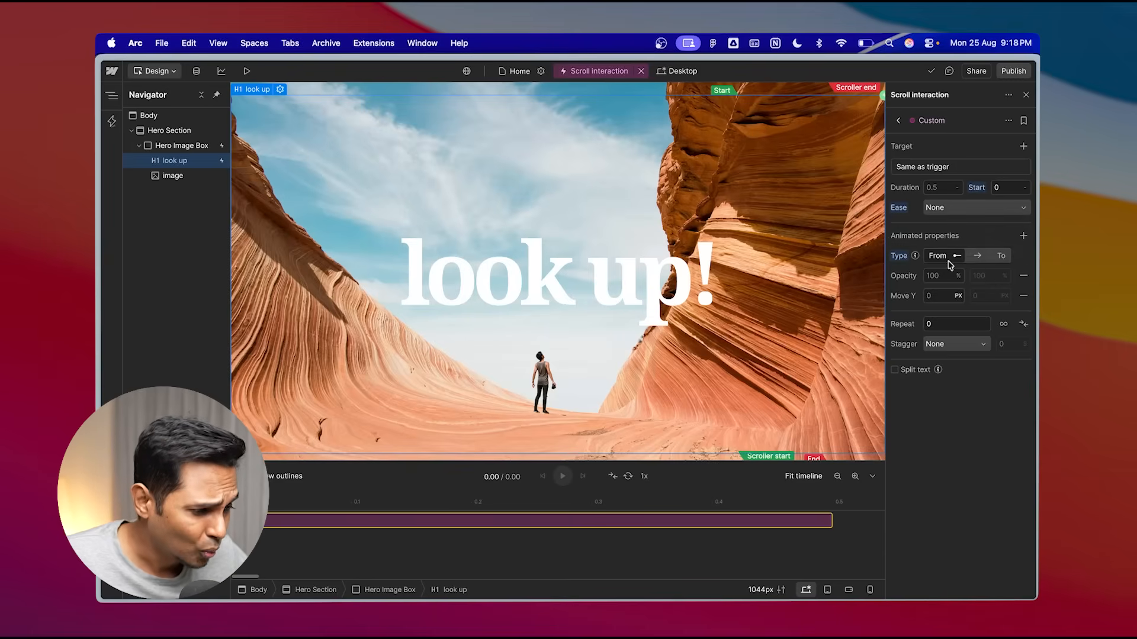
pyautogui.click(998, 261)
pyautogui.click(942, 276)
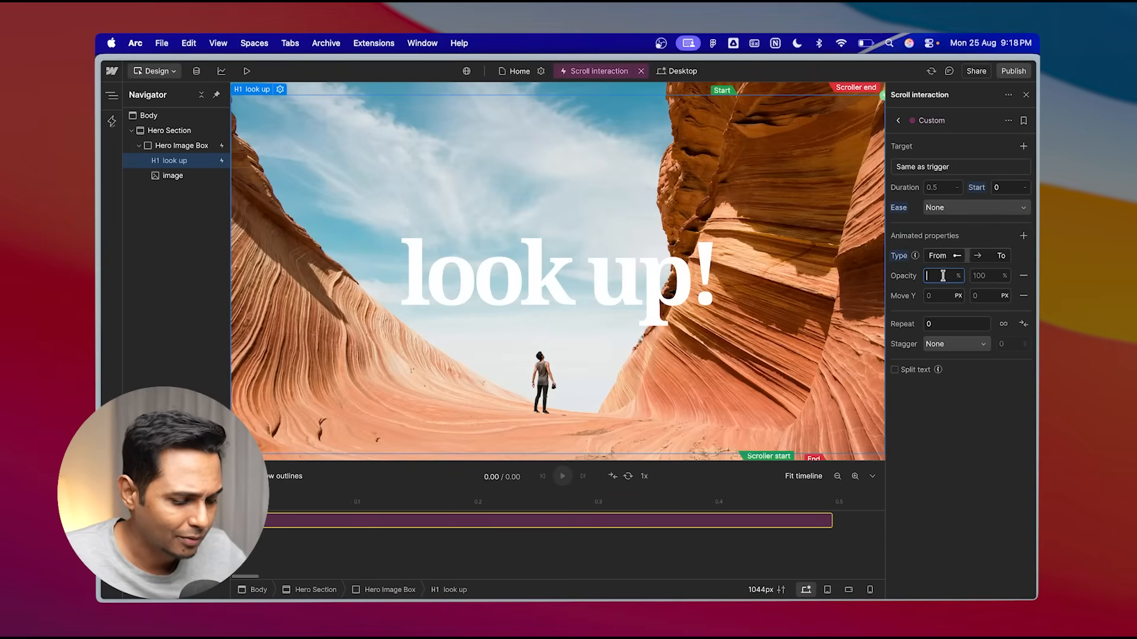
pyautogui.click(993, 279)
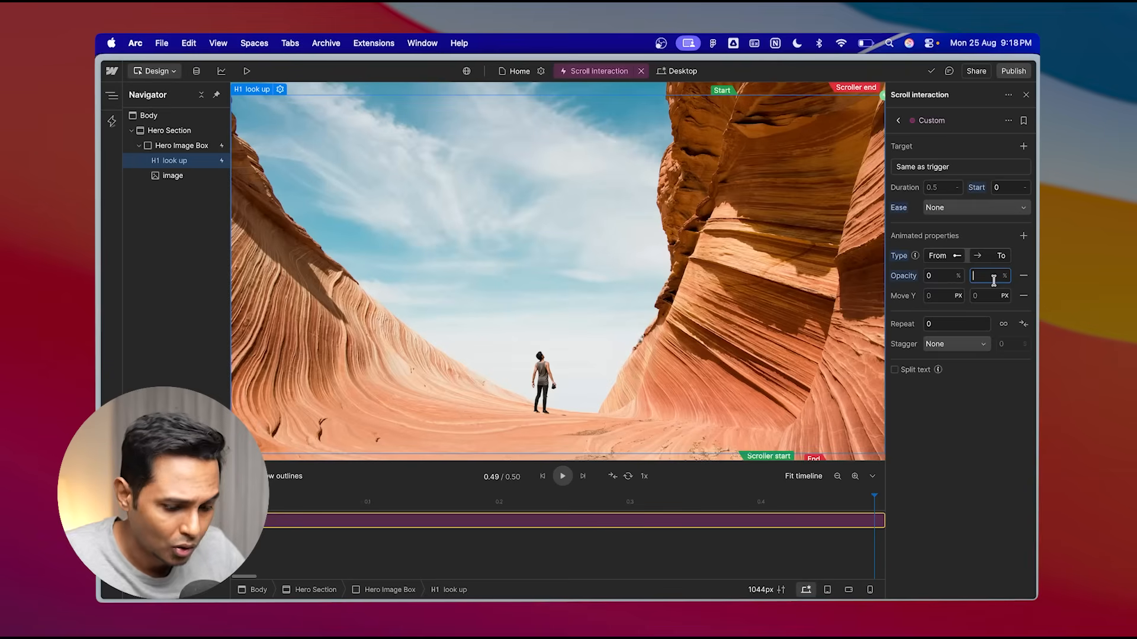
pyautogui.write('100')
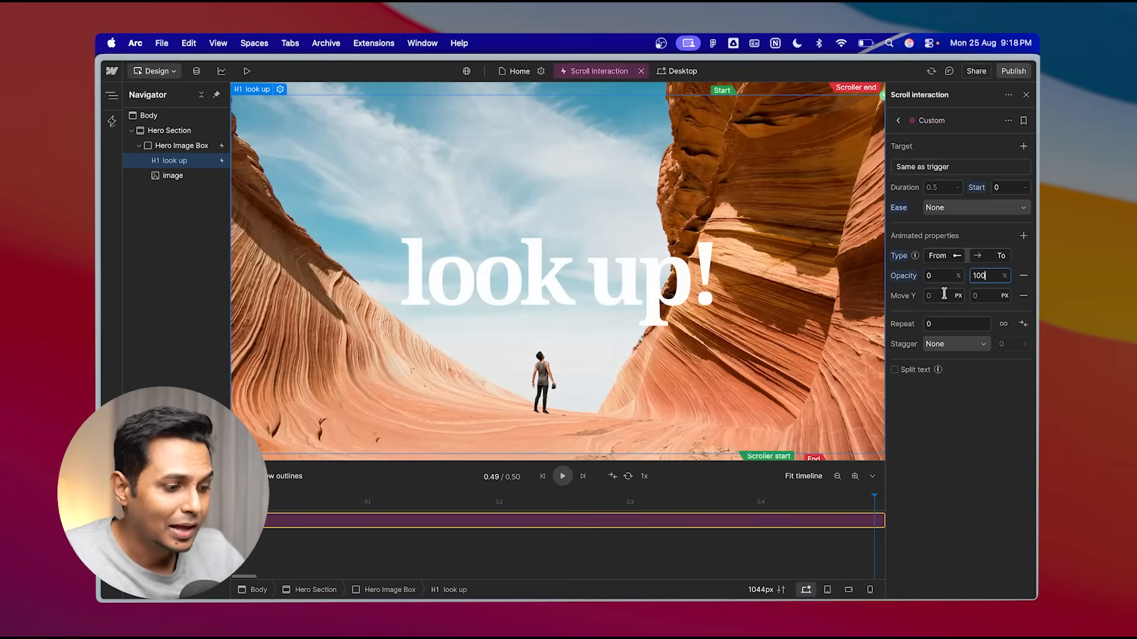
# - Set Move Y to go from 200 px to 0 px and scrub the timeline to check it
pyautogui.click(942, 297)
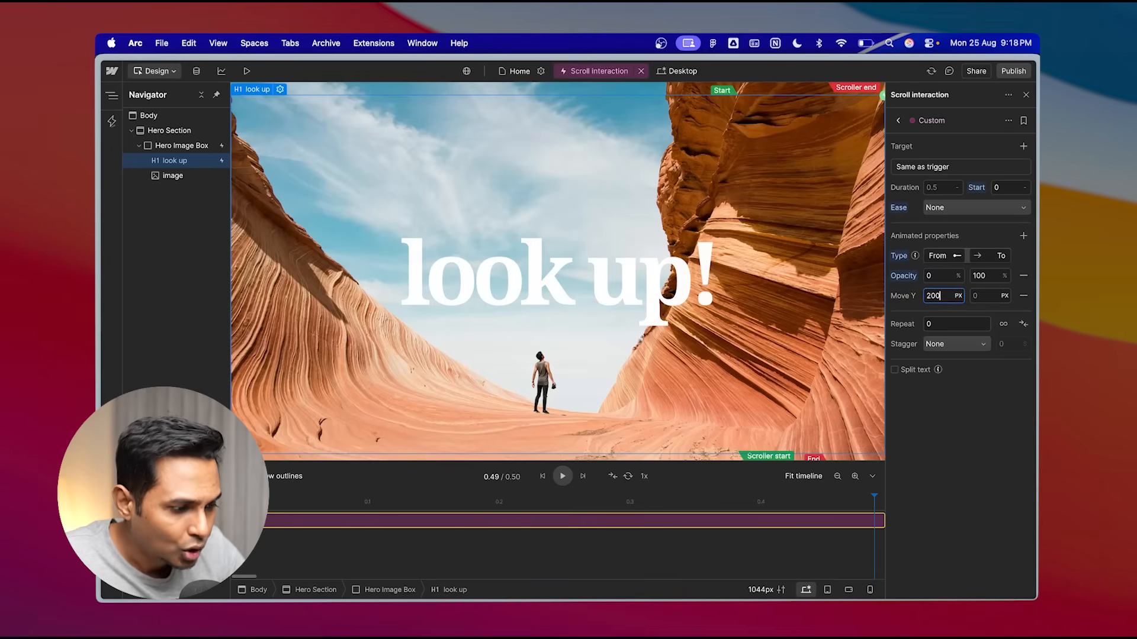
pyautogui.click(995, 296)
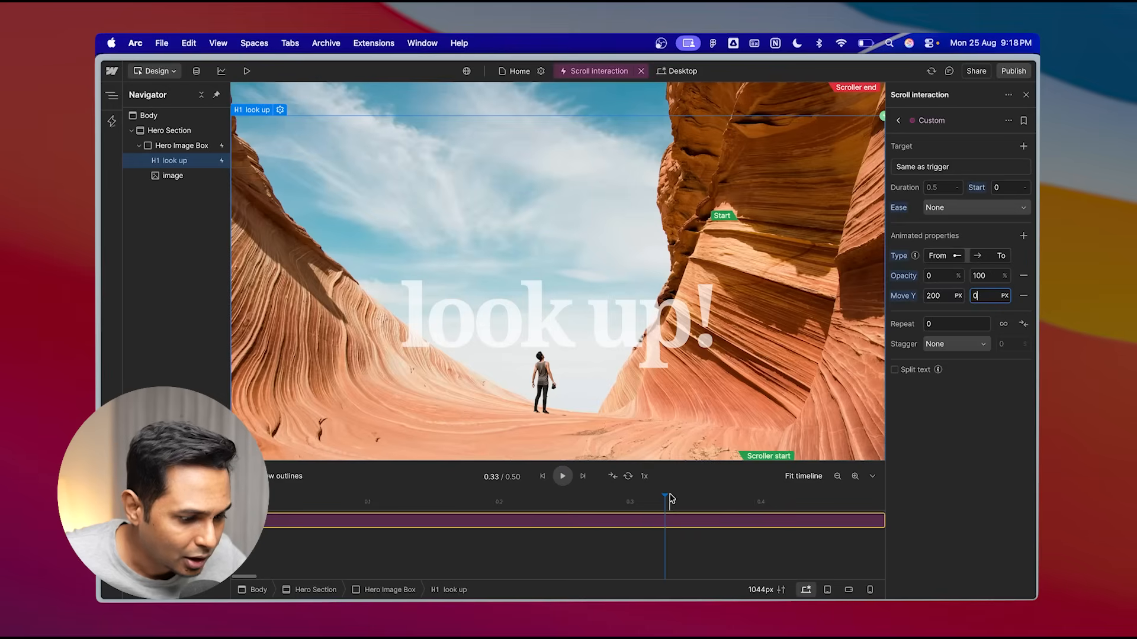
pyautogui.moveTo(668, 497); pyautogui.dragTo(713, 427)
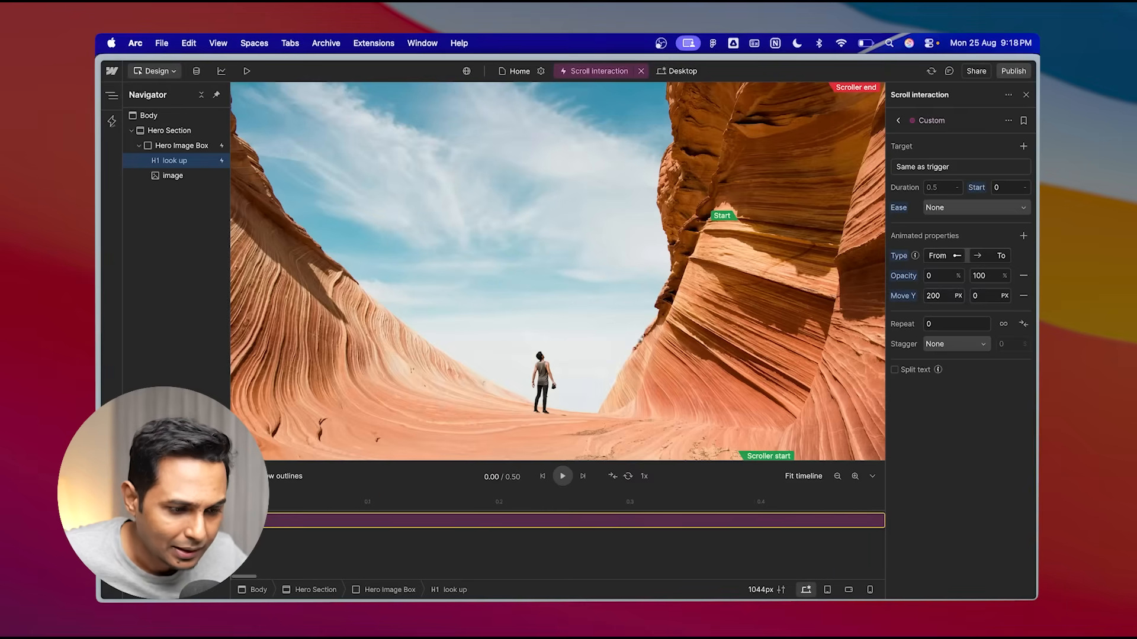
# - Preview the page, scroll through the hero heading animation, then close the interaction editor
pyautogui.click(247, 71)
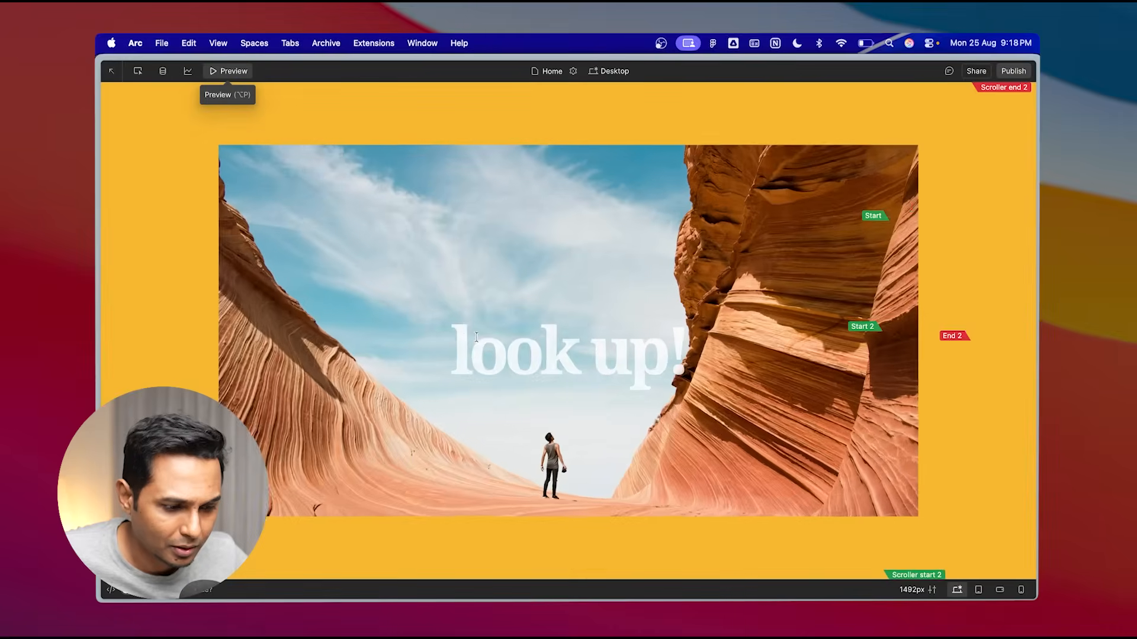
pyautogui.scroll(5, 474, 337)
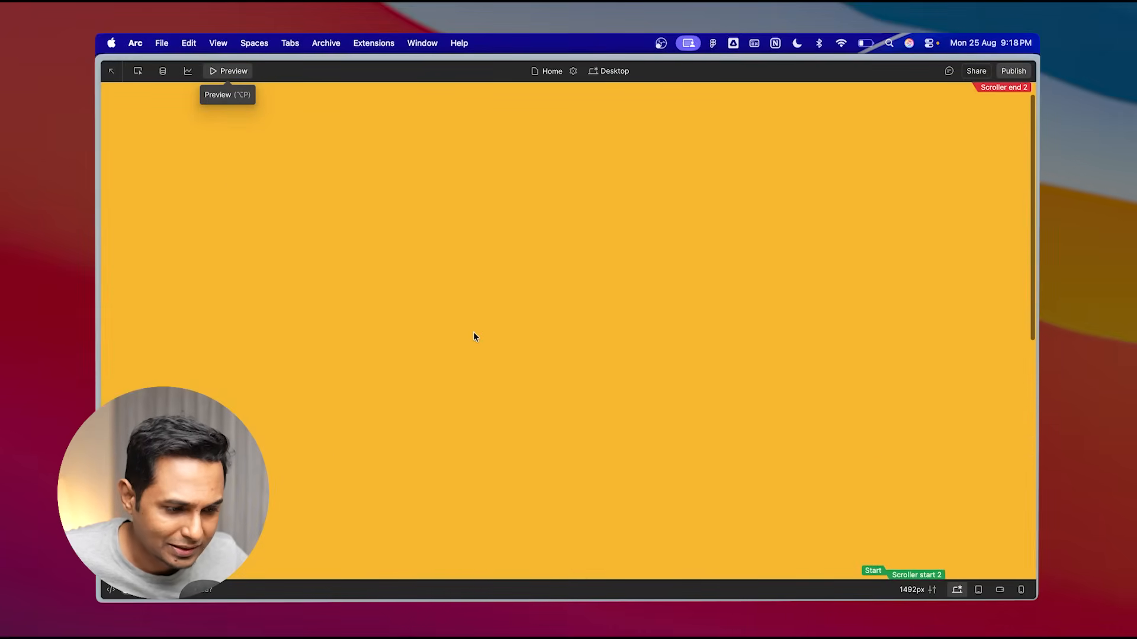
pyautogui.scroll(-10, 474, 336)
pyautogui.scroll(-5, 473, 335)
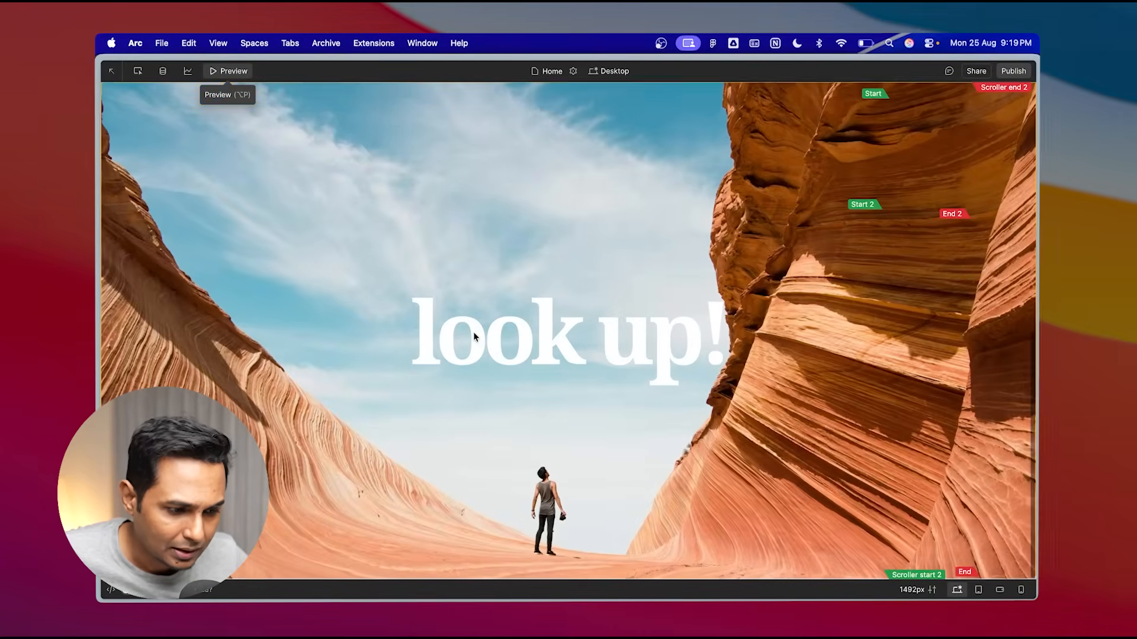
pyautogui.scroll(6, 474, 336)
pyautogui.scroll(-3, 473, 336)
pyautogui.scroll(-2, 474, 336)
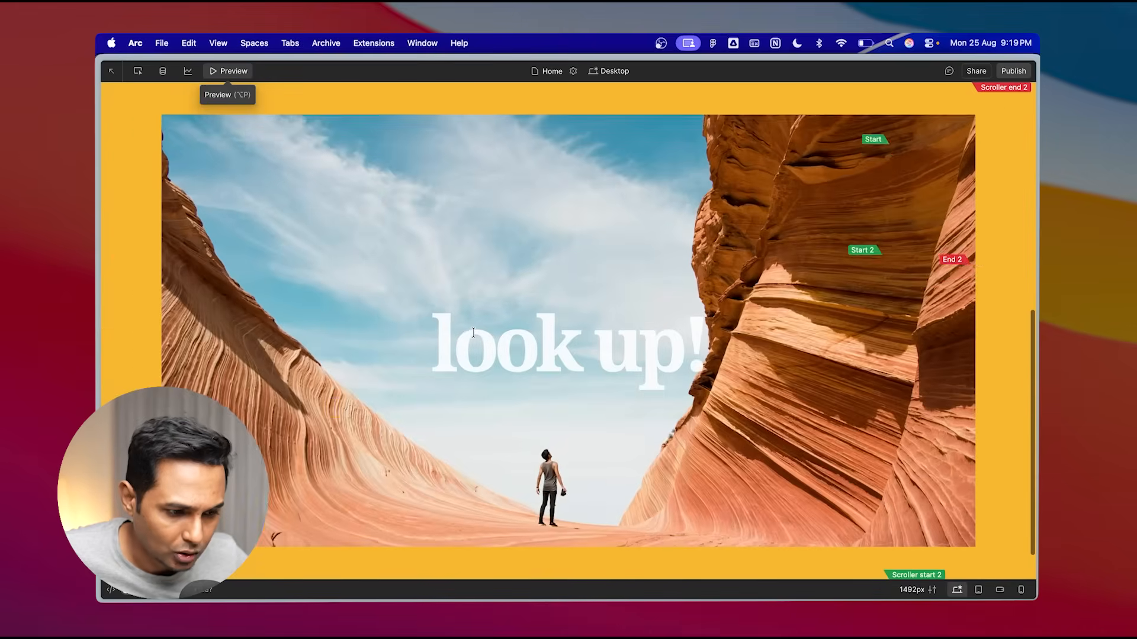
pyautogui.scroll(5, 474, 336)
pyautogui.scroll(-6, 474, 336)
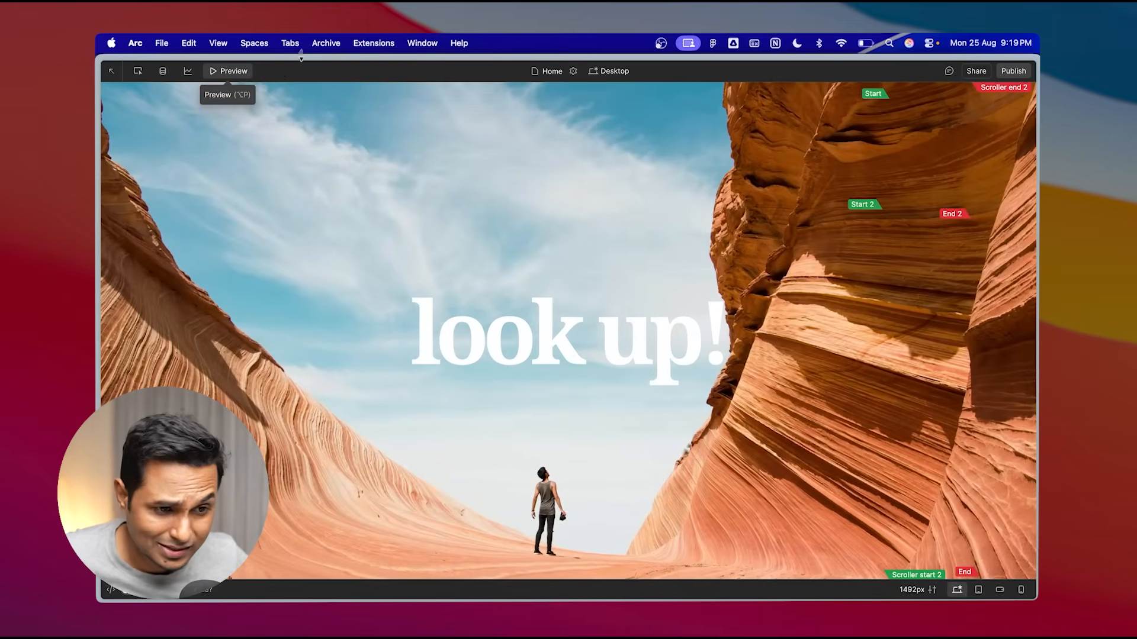
pyautogui.click(241, 74)
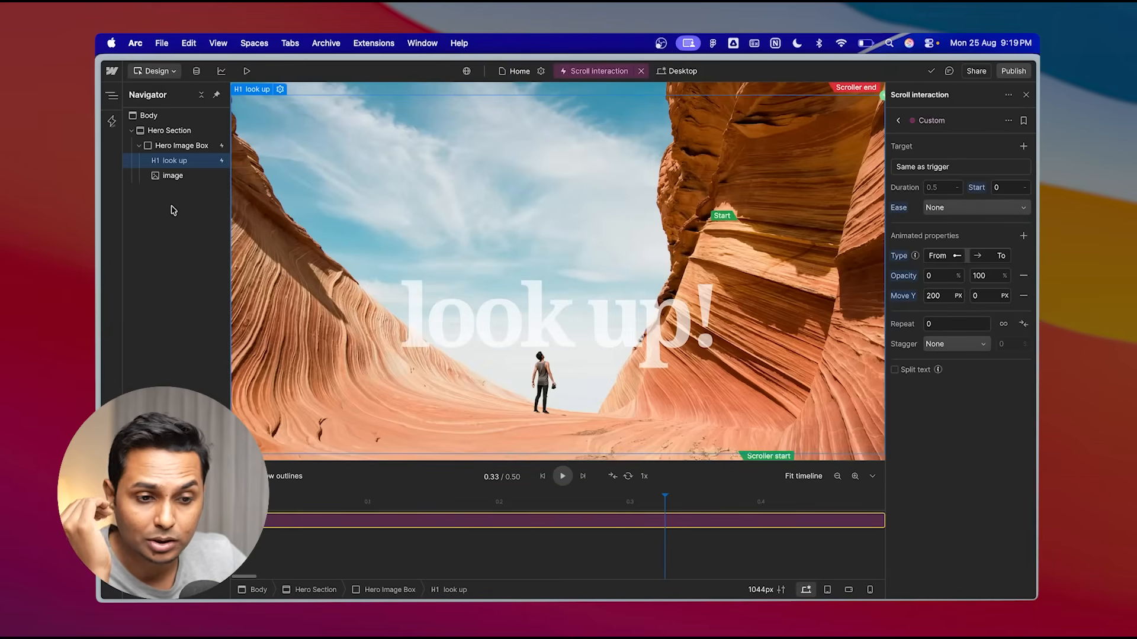
pyautogui.click(140, 145)
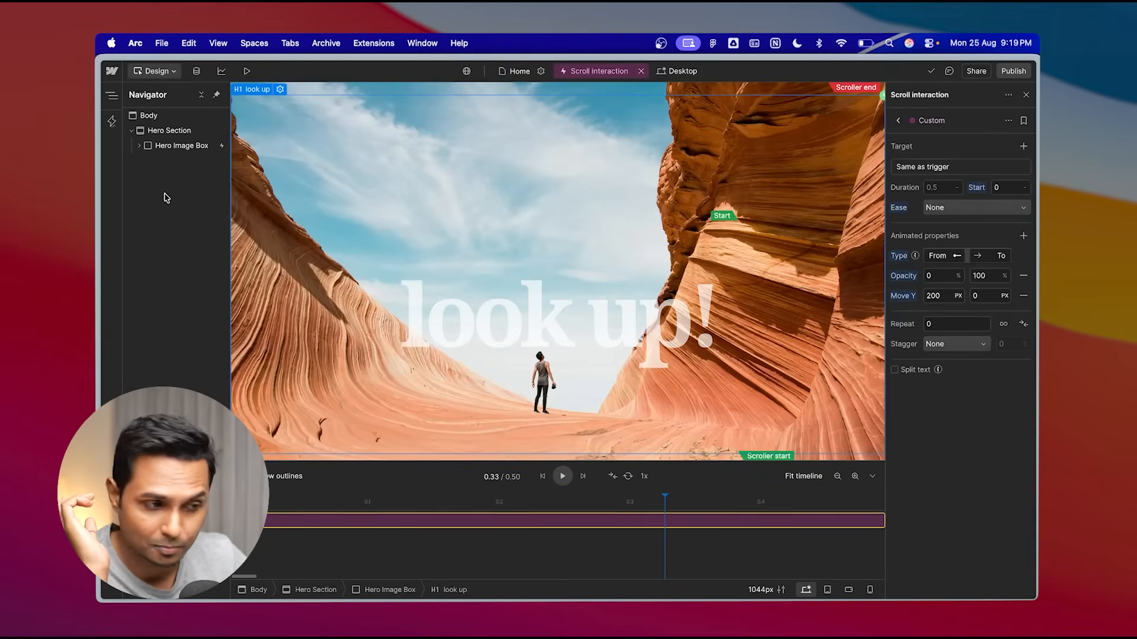
pyautogui.click(1027, 96)
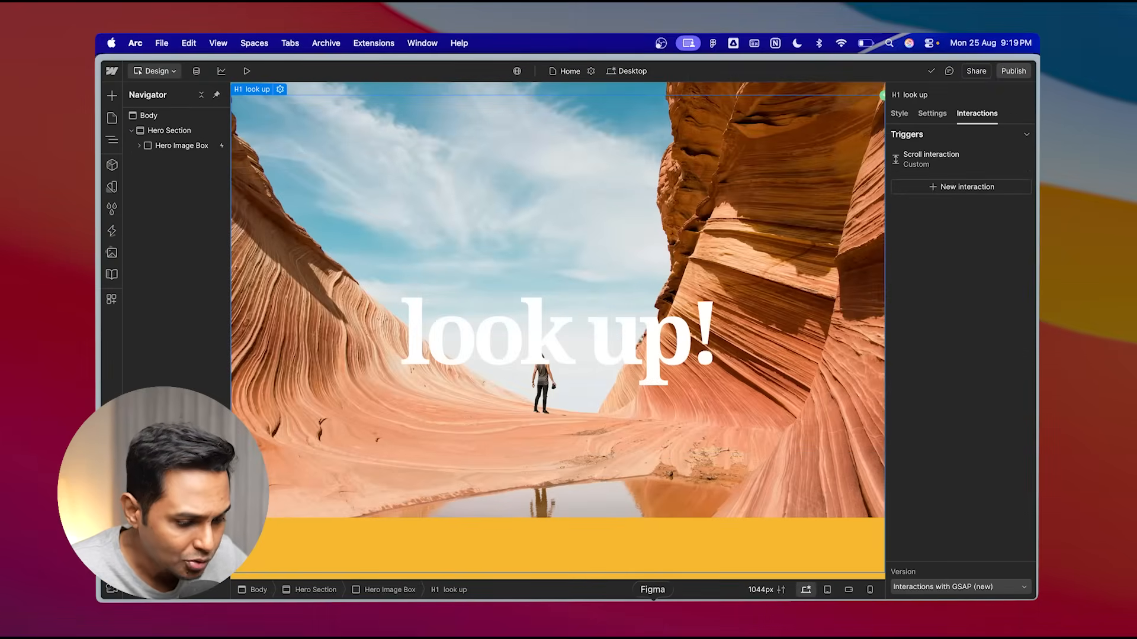
# - Switch to Figma and examine the "break free?" heading in the Destination Section design, then return
pyautogui.click(652, 616)
pyautogui.hscroll(-4, 500, 312)
pyautogui.scroll(5, 500, 312)
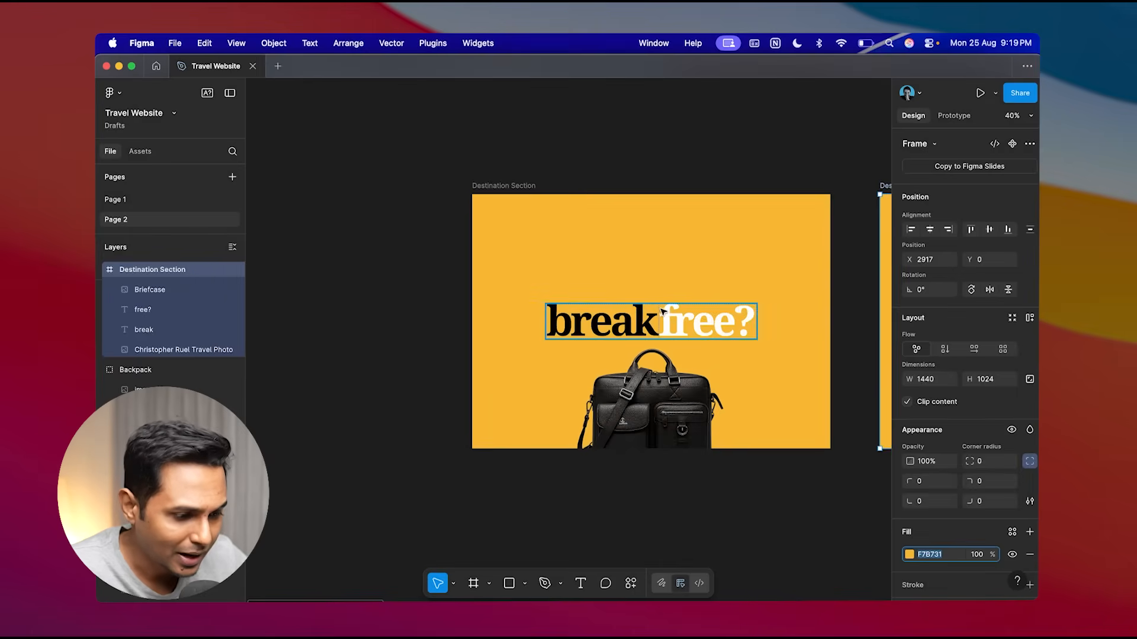
pyautogui.hscroll(3, 662, 311)
pyautogui.hscroll(-2, 662, 312)
pyautogui.click(451, 287)
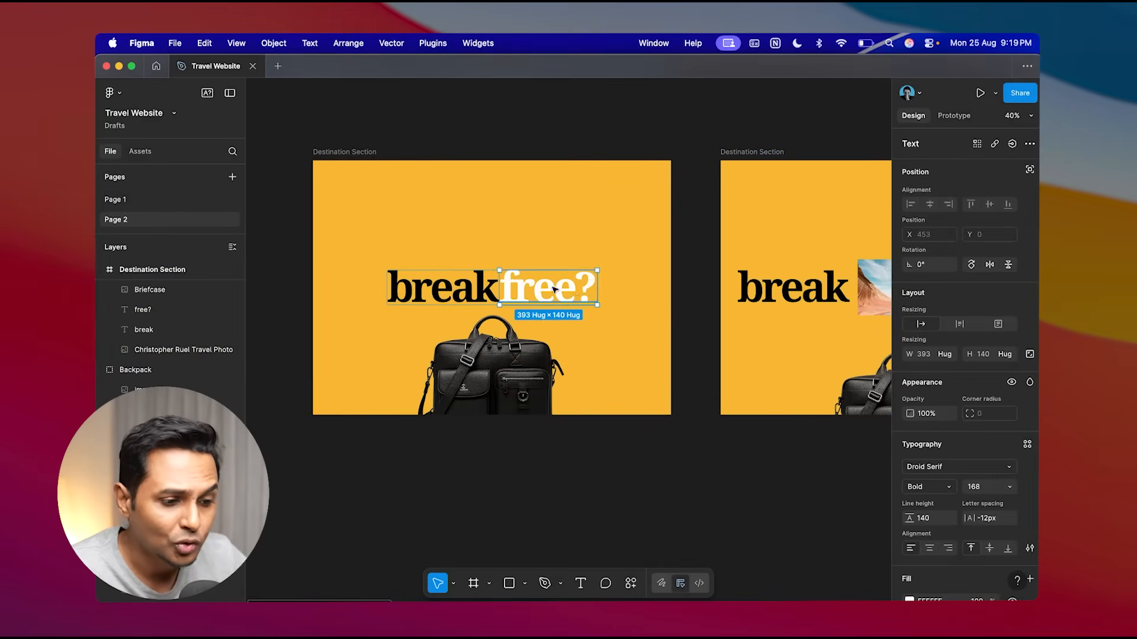
pyautogui.click(587, 464)
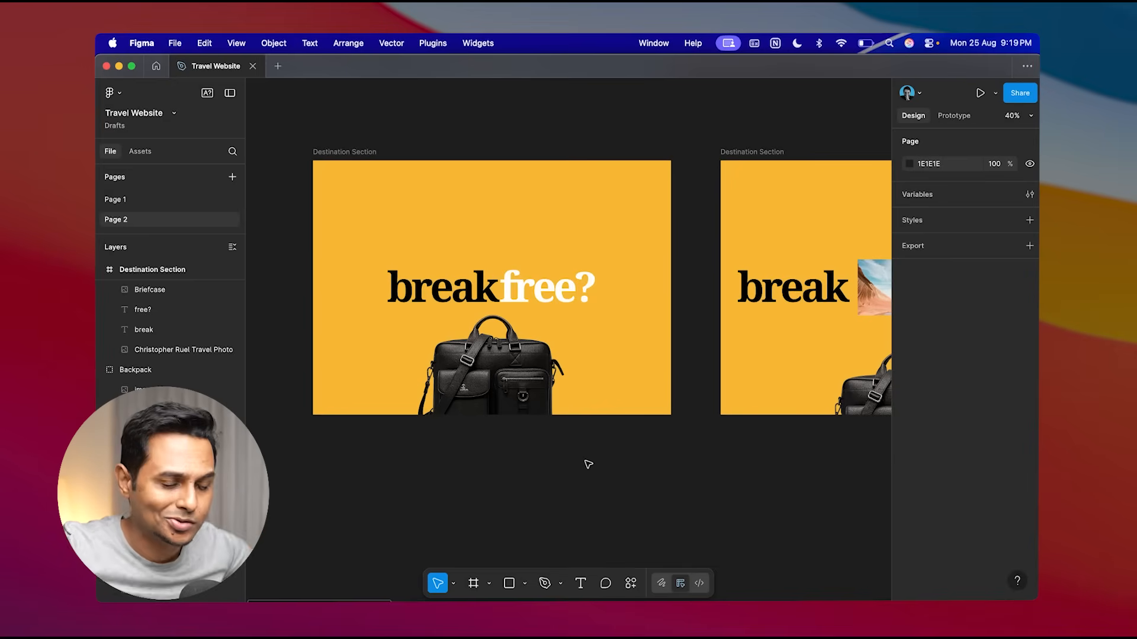
pyautogui.press('super+Tab')
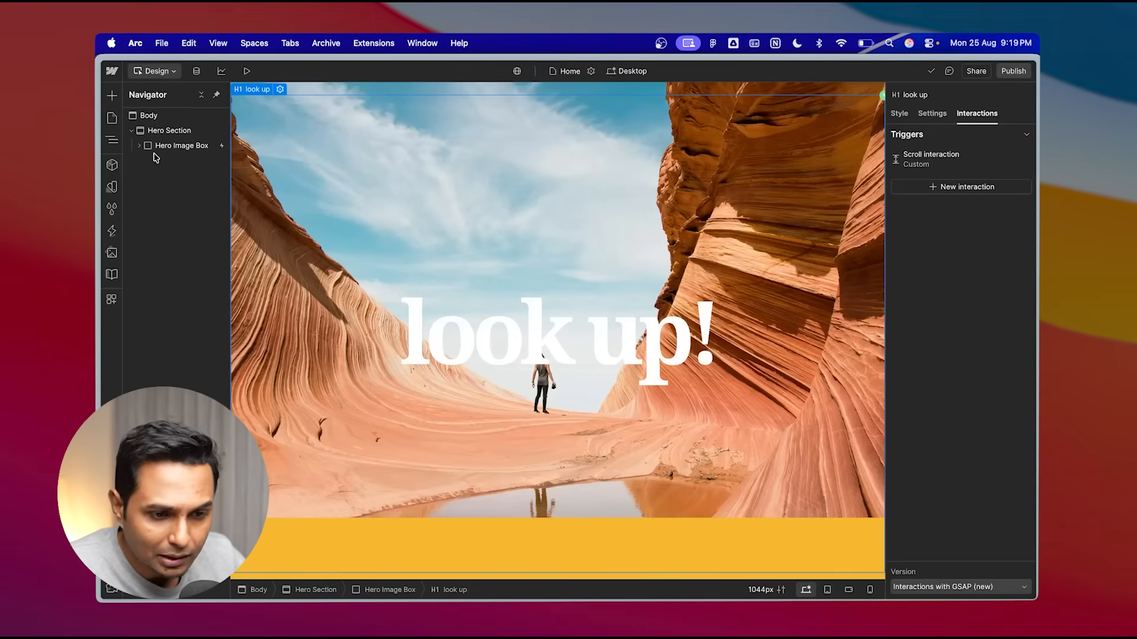
# - Add a div block inside the Hero Section and rename it "Text Block"
pyautogui.click(171, 130)
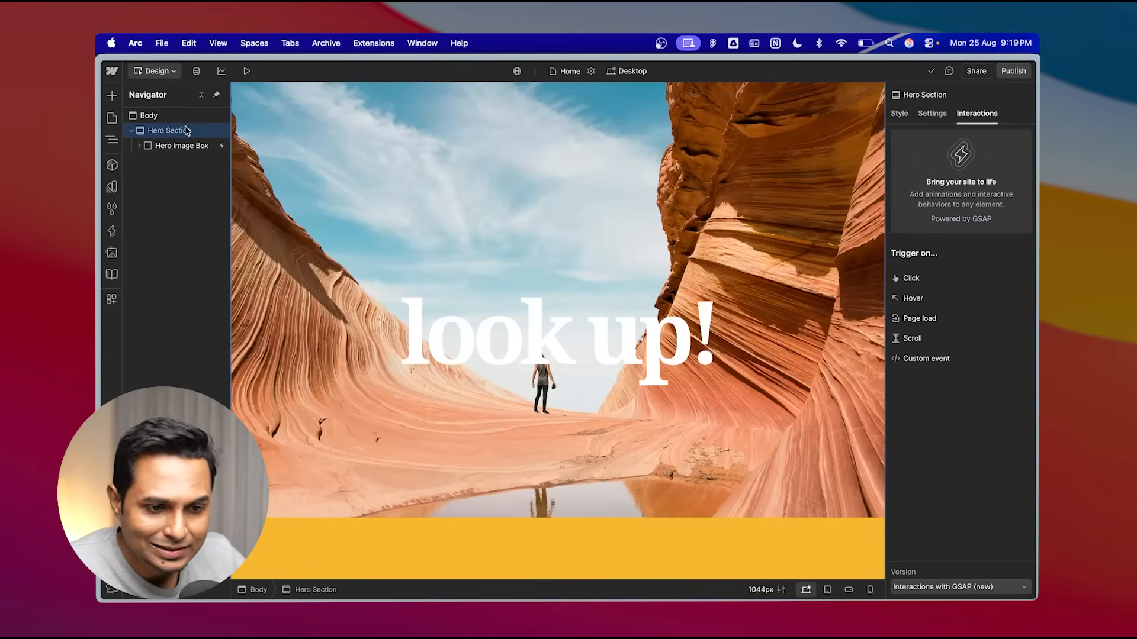
pyautogui.click(112, 95)
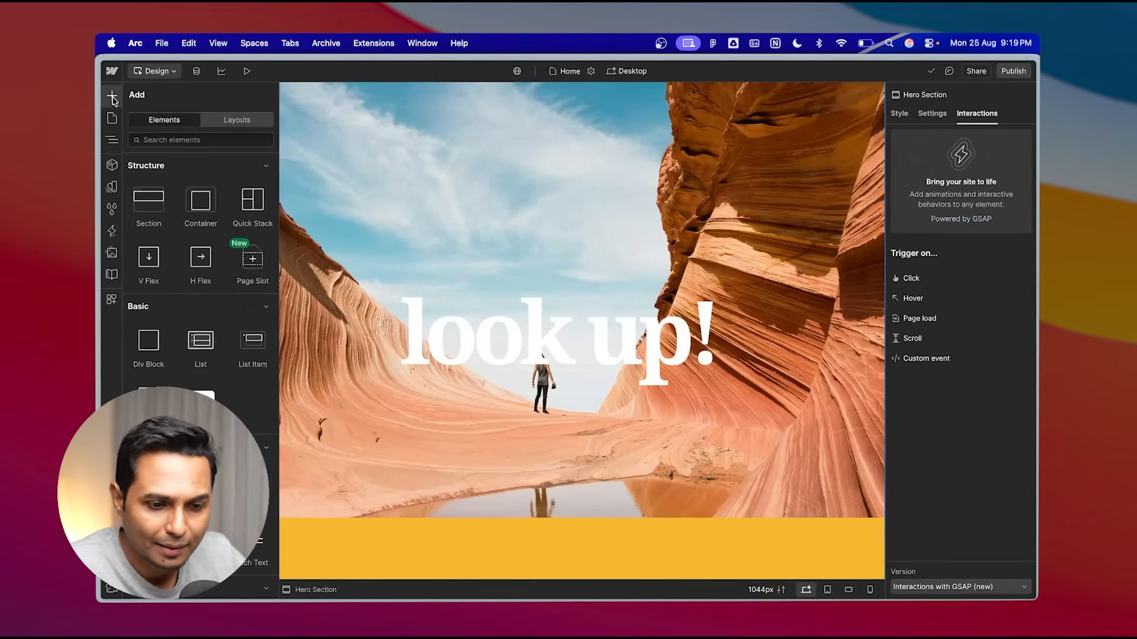
pyautogui.click(153, 349)
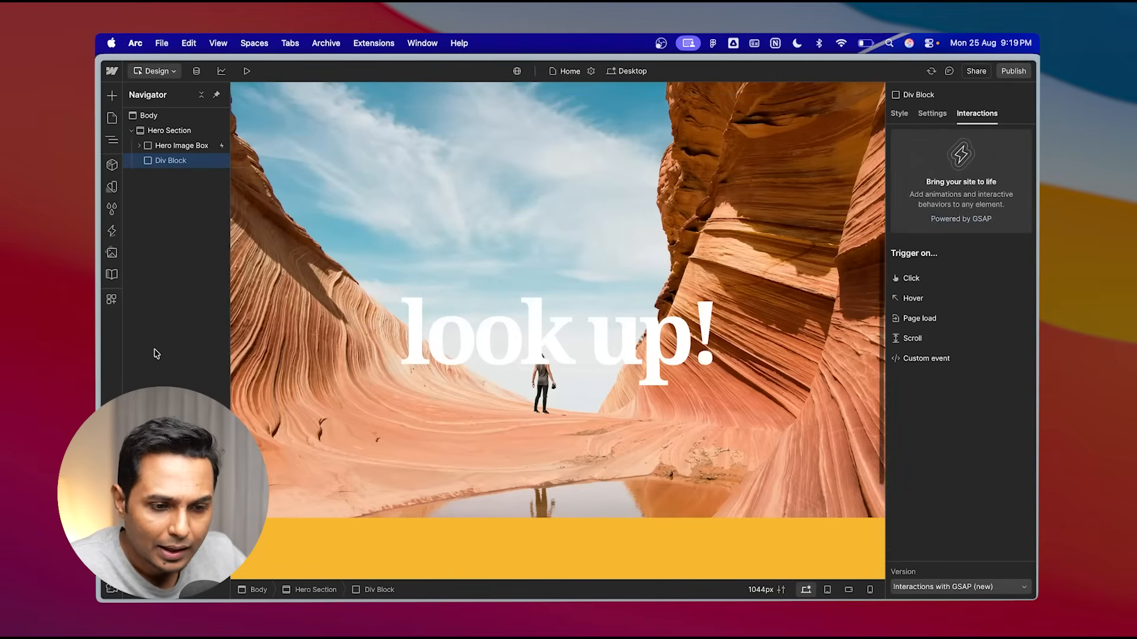
pyautogui.doubleClick(173, 161)
pyautogui.write('Text')
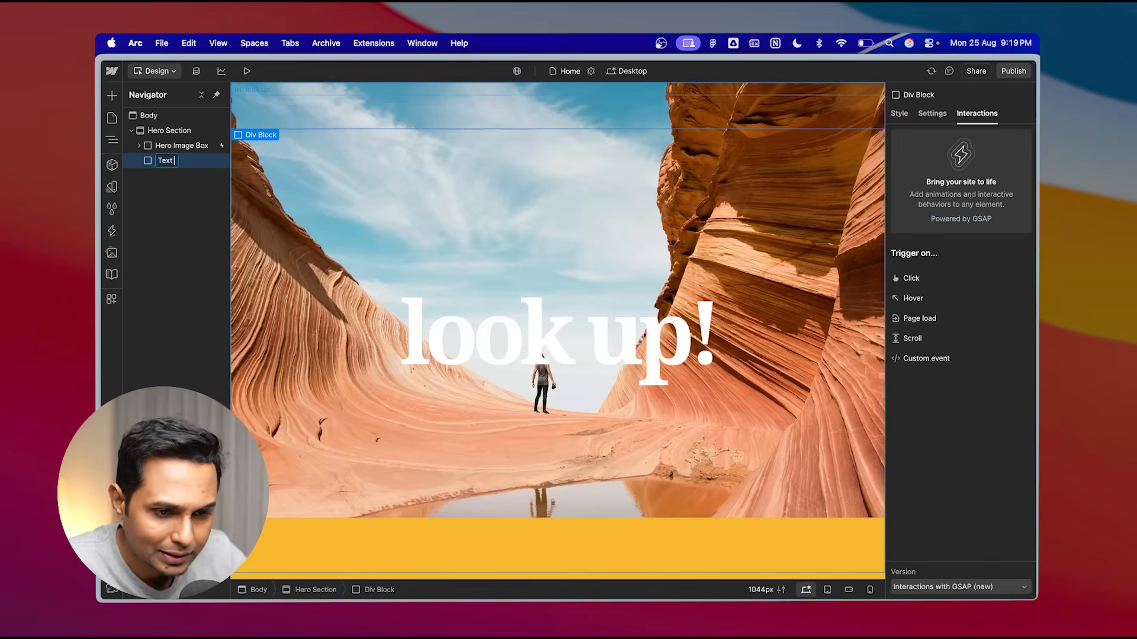
pyautogui.write(' Block')
pyautogui.press('Return')
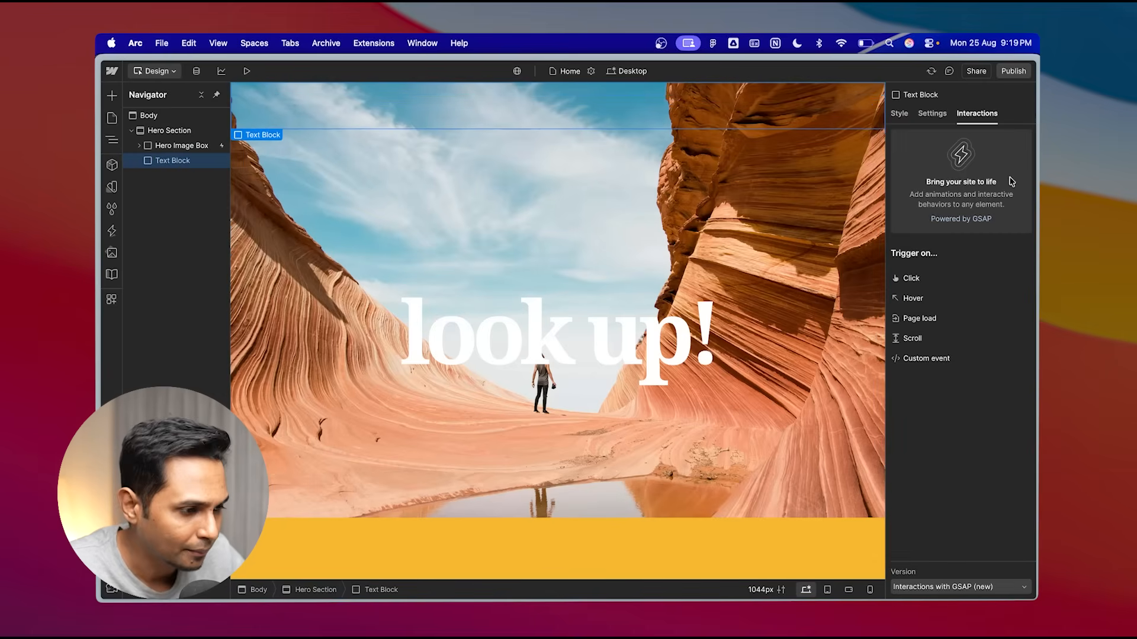
# - Give the Text Block a new class named "Hero text block"
pyautogui.click(899, 113)
pyautogui.click(947, 153)
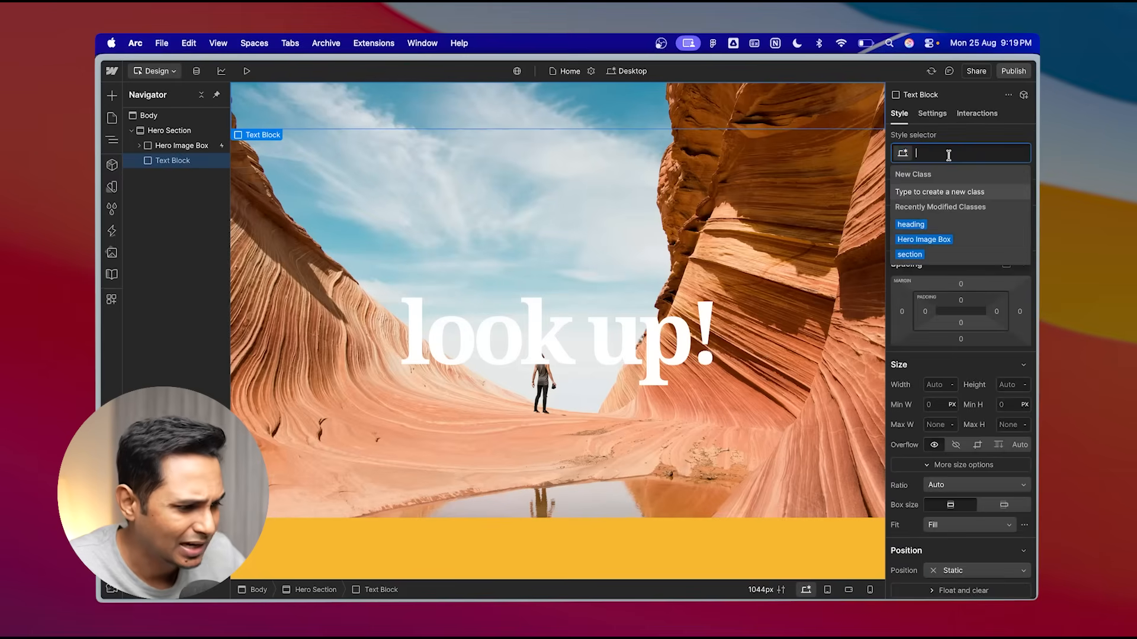
pyautogui.write('text block')
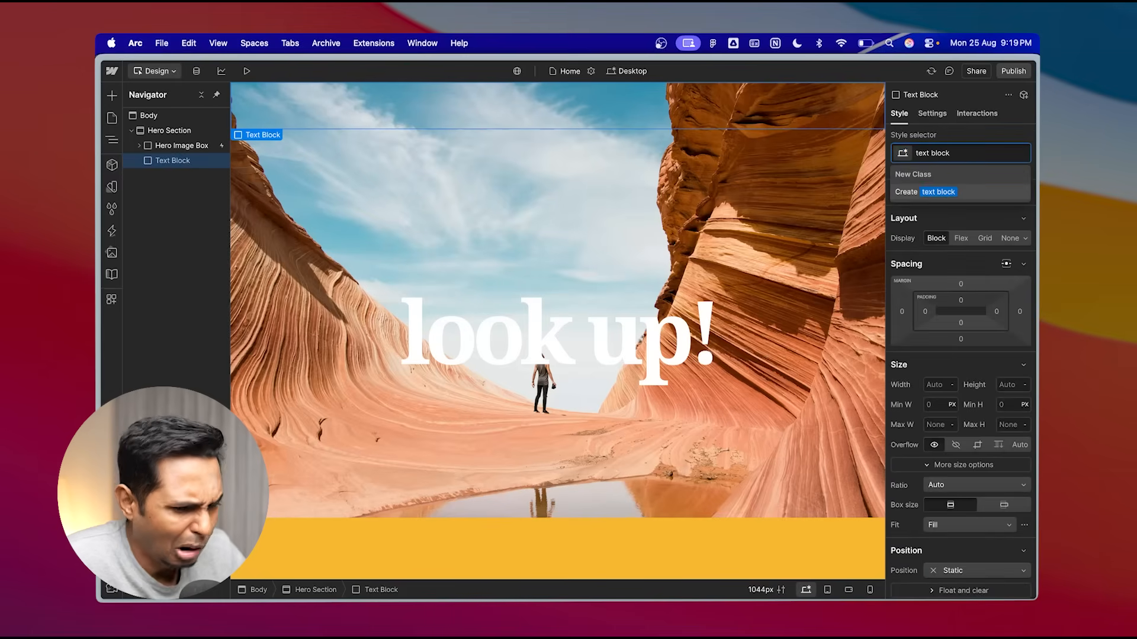
pyautogui.click(917, 152)
pyautogui.write('Hero')
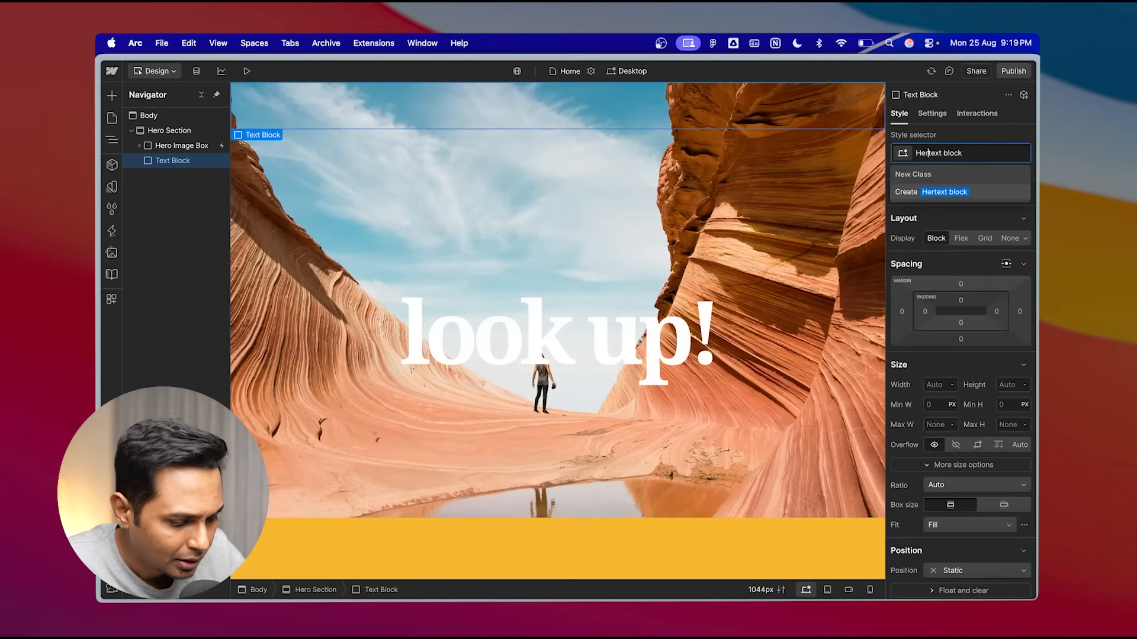
pyautogui.click(965, 194)
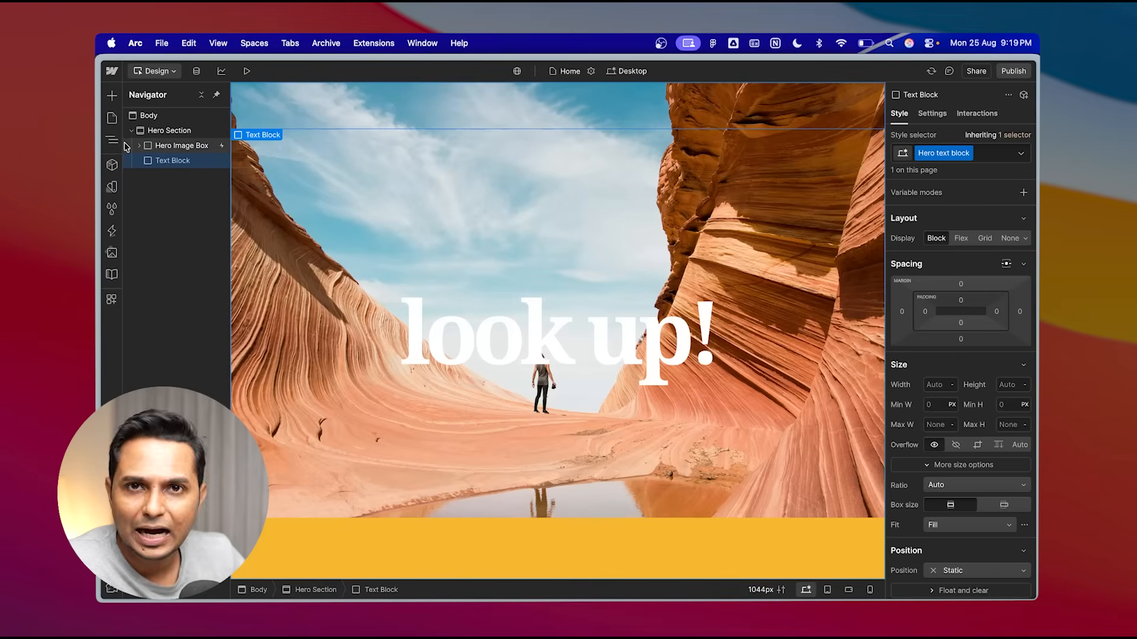
# - Add a Heading inside the Text Block and set its text to "break"
pyautogui.click(112, 97)
pyautogui.scroll(-2, 200, 296)
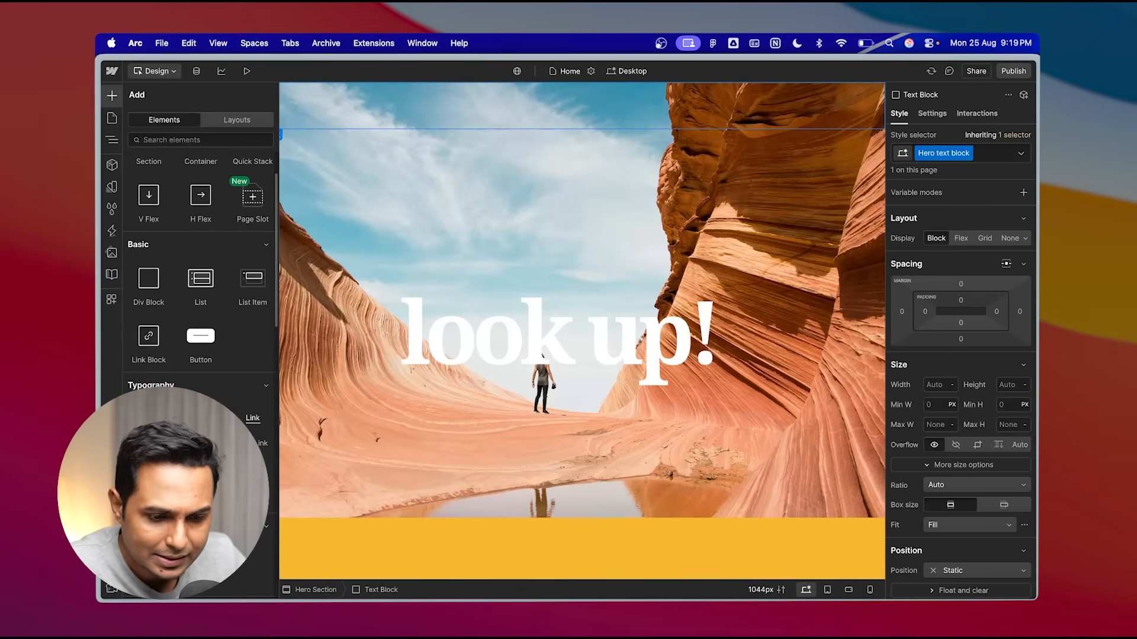
pyautogui.click(149, 419)
pyautogui.doubleClick(320, 183)
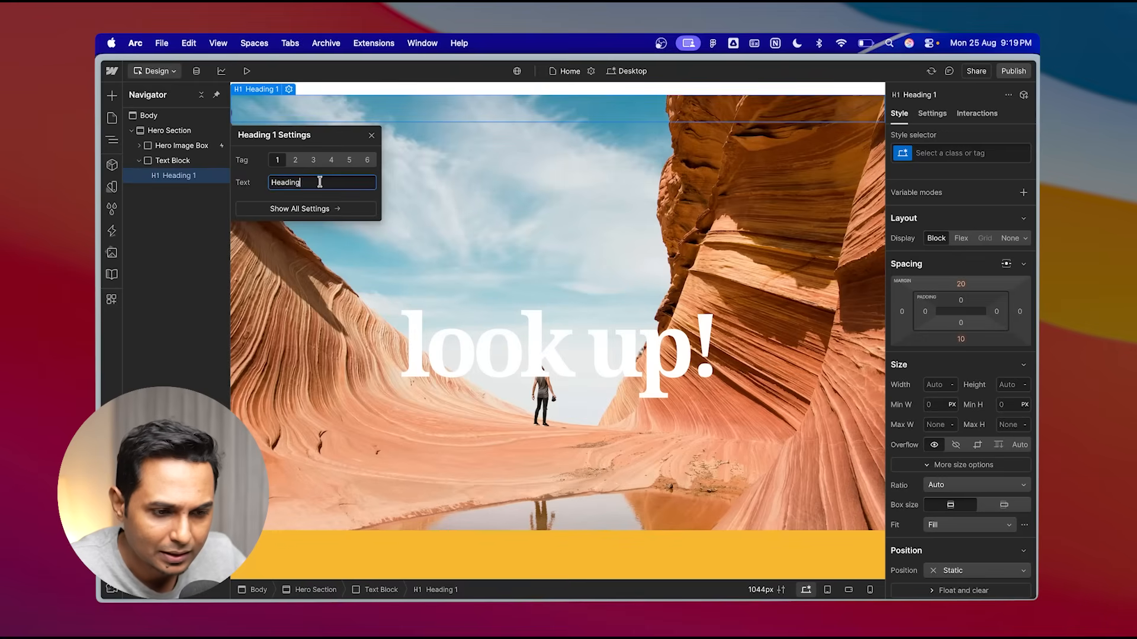
pyautogui.write('break')
pyautogui.press('Return')
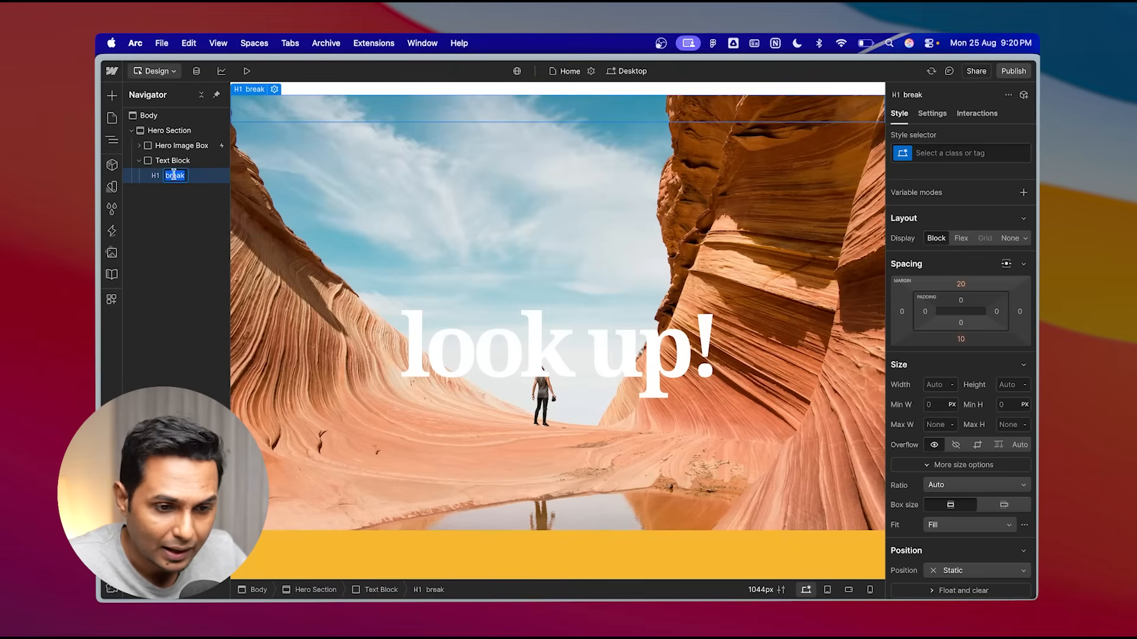
# - Add a second Heading below it and name it "free" in the navigator
pyautogui.click(111, 95)
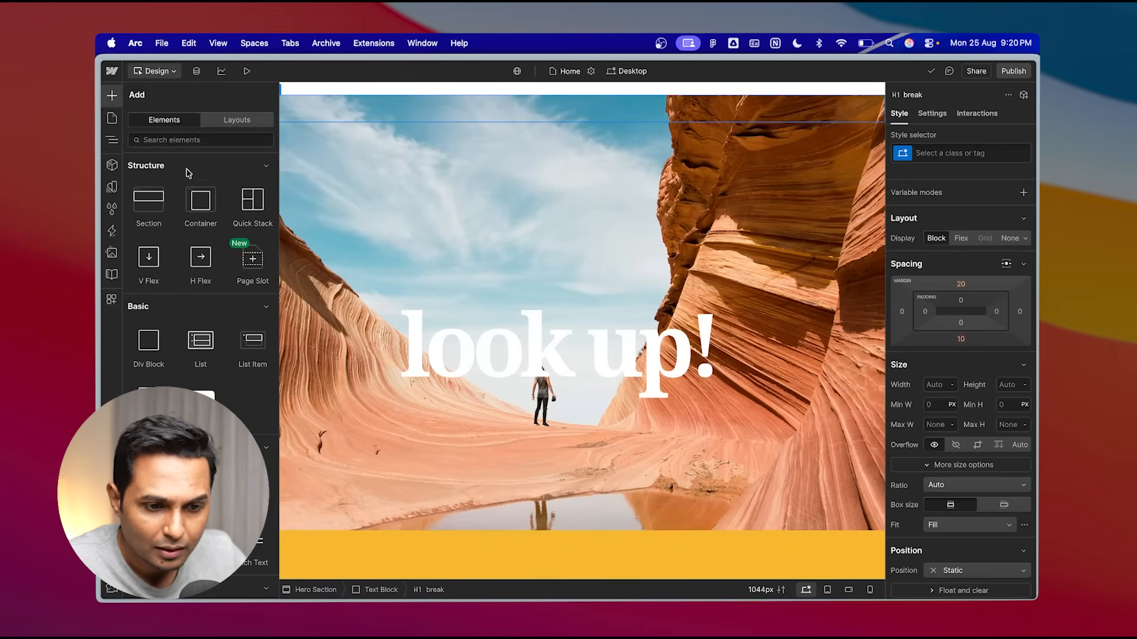
pyautogui.scroll(-3, 154, 384)
pyautogui.click(153, 384)
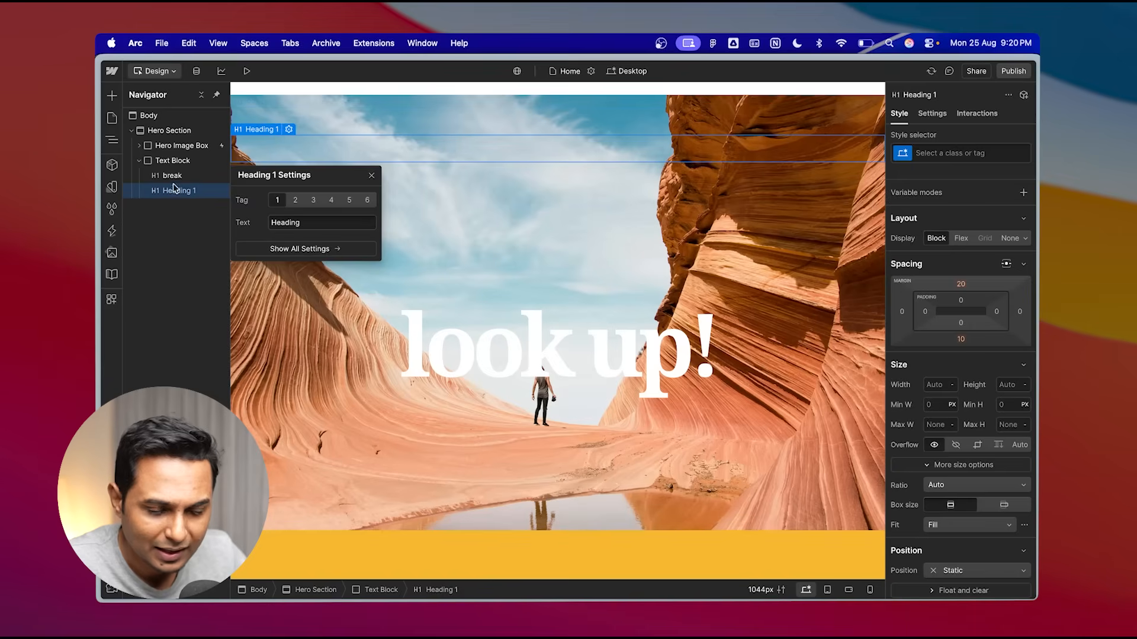
pyautogui.doubleClick(174, 189)
pyautogui.write('Fre')
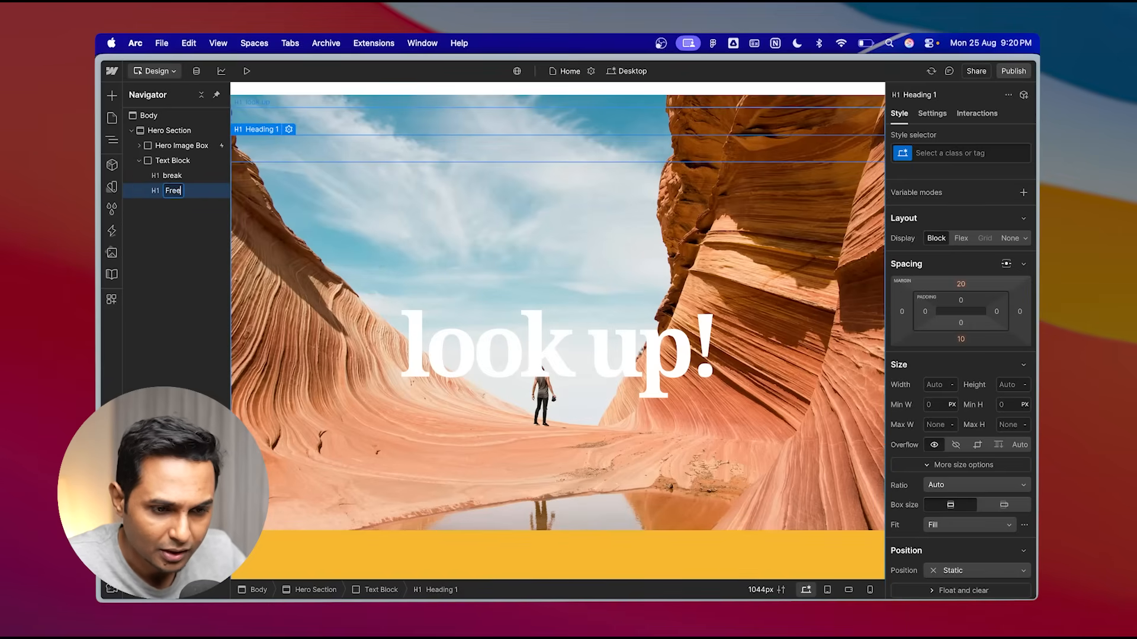
pyautogui.write('e')
pyautogui.press('Return')
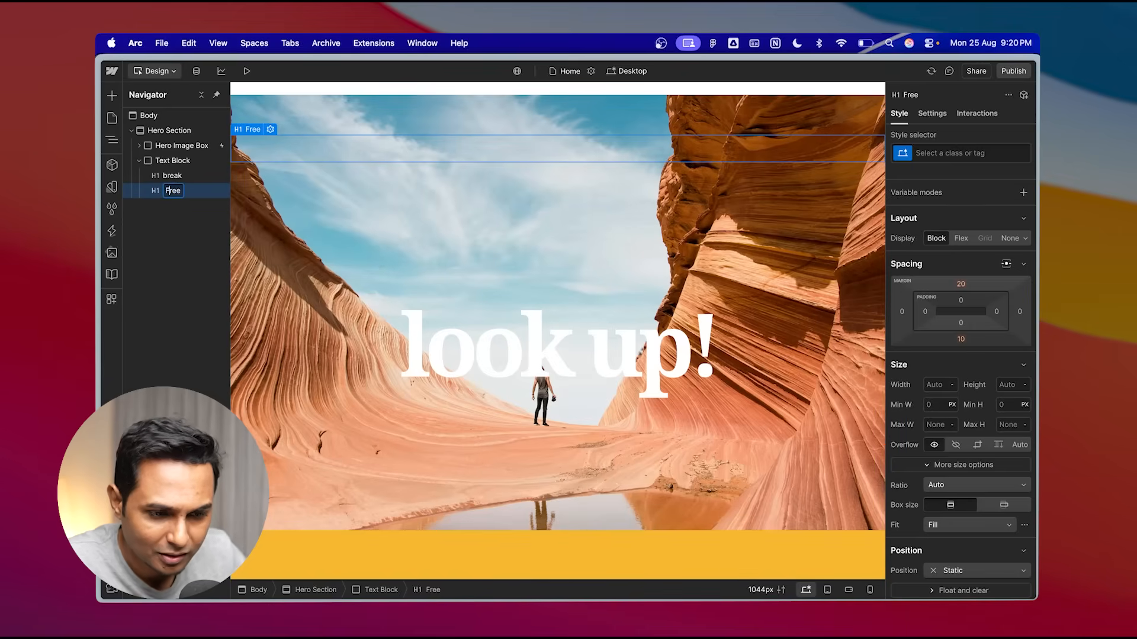
pyautogui.write('free')
pyautogui.press('Return')
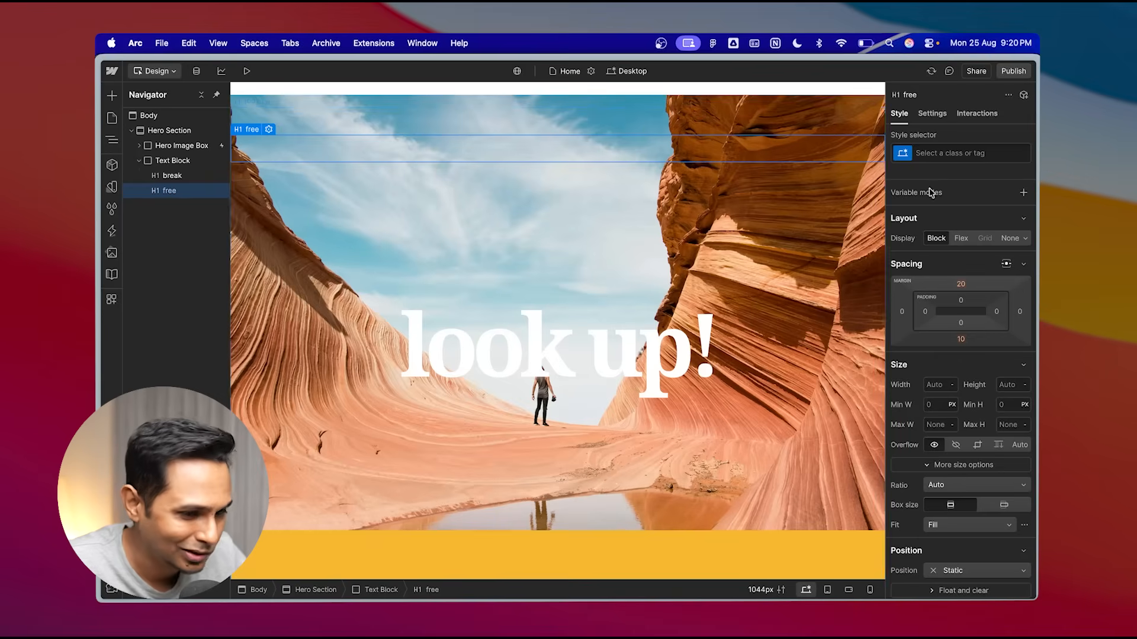
# - Set the second heading's text to "free?" and briefly preview the page
pyautogui.click(932, 113)
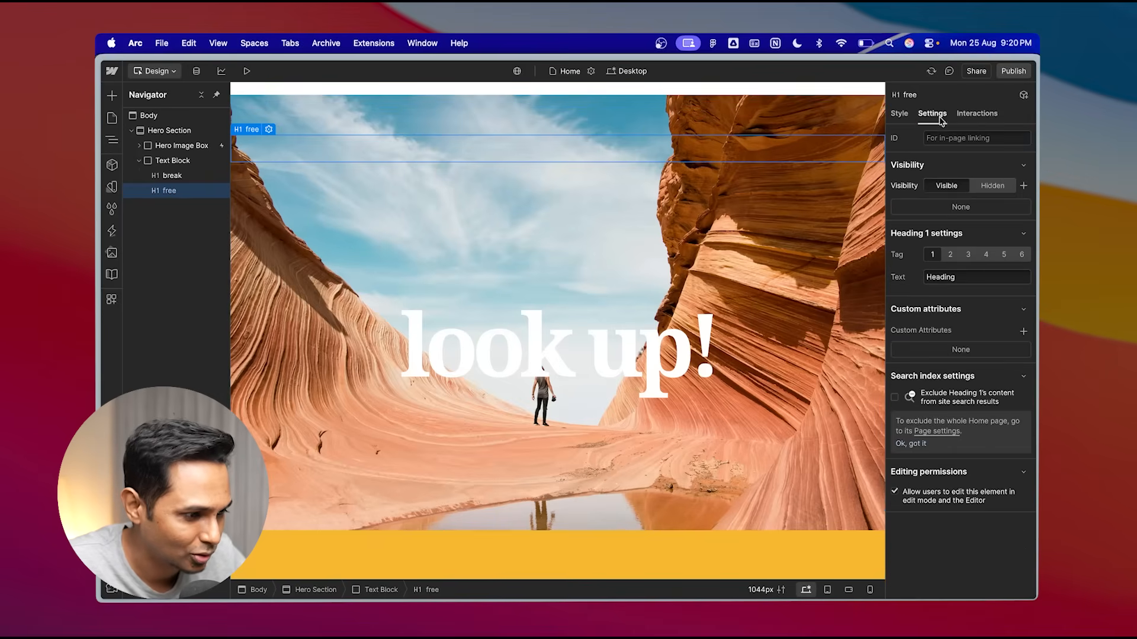
pyautogui.doubleClick(959, 278)
pyautogui.write('free?')
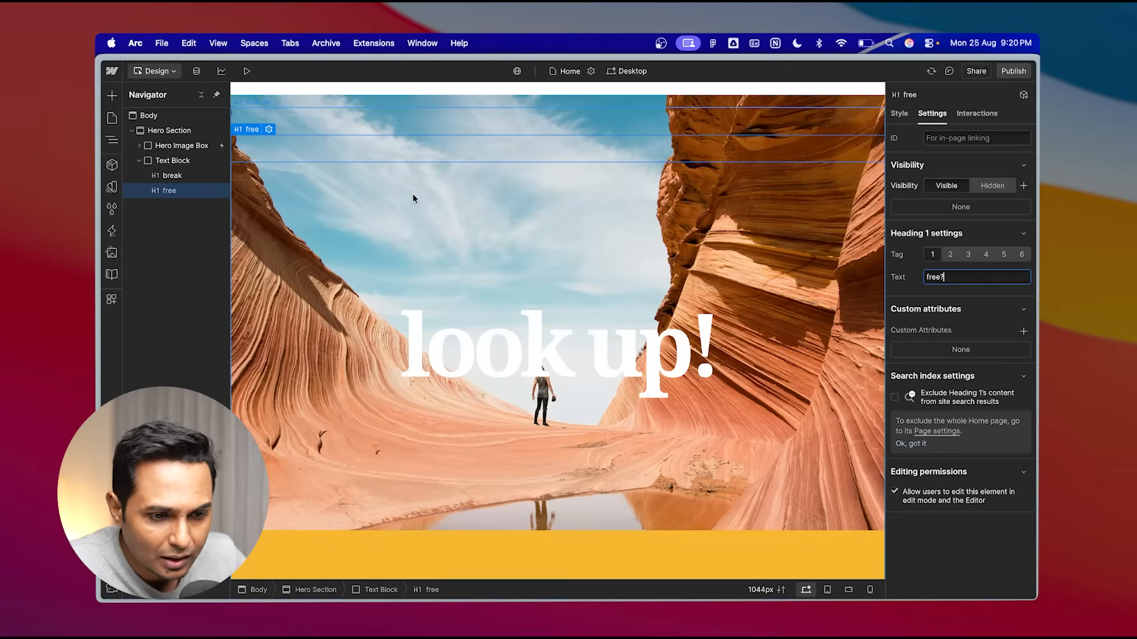
pyautogui.press('Return')
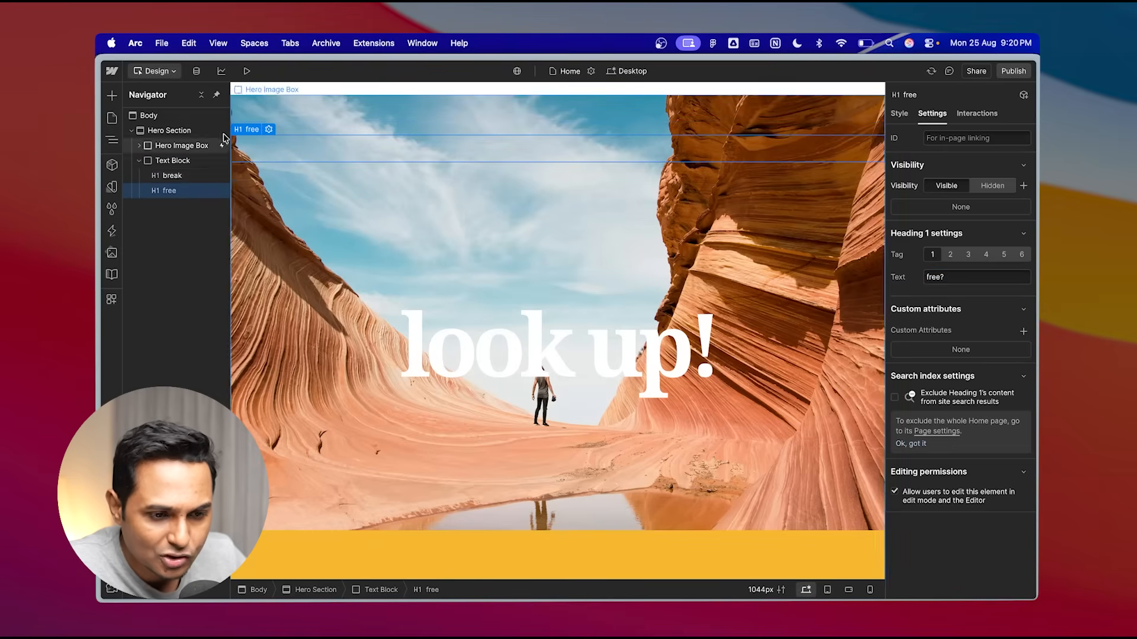
pyautogui.click(247, 70)
pyautogui.click(233, 71)
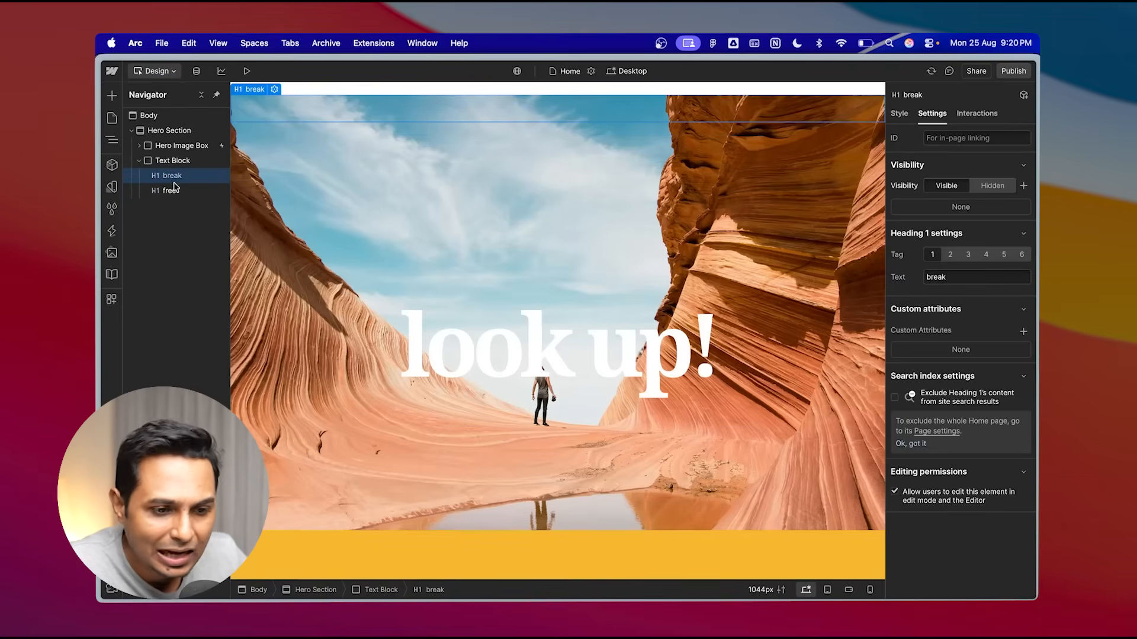
pyautogui.click(943, 138)
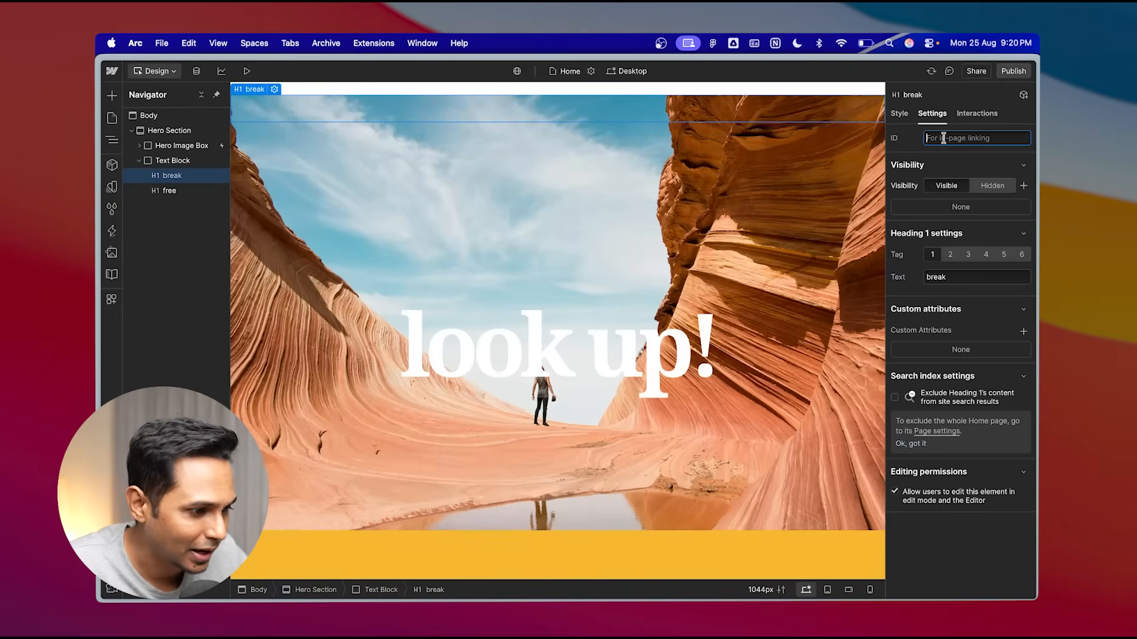
pyautogui.write('head')
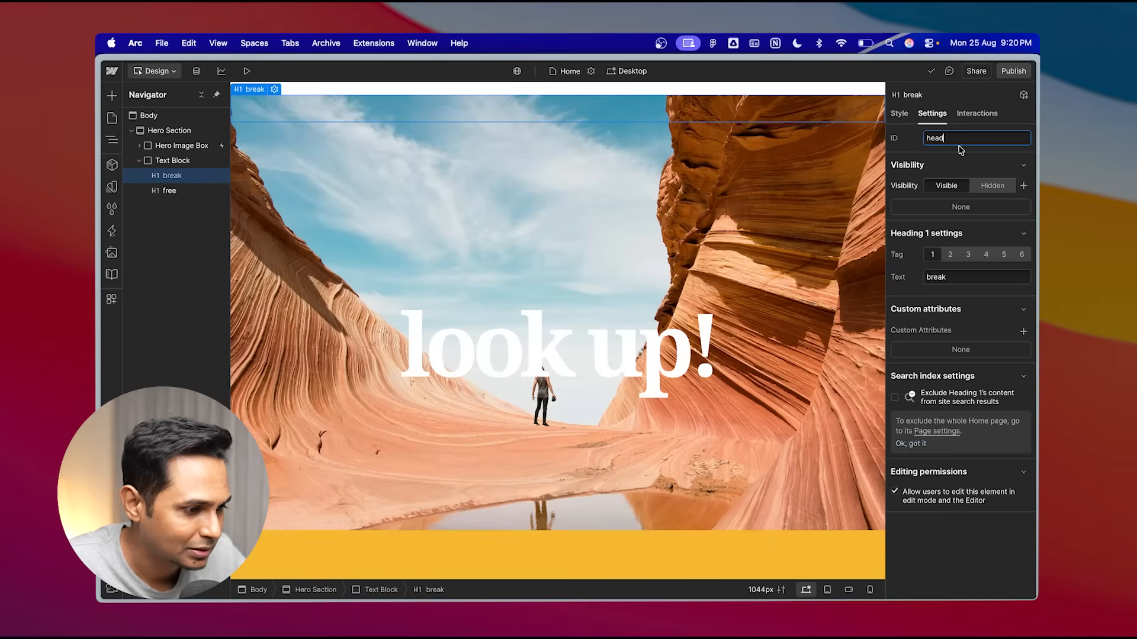
pyautogui.doubleClick(953, 141)
pyautogui.press('BackSpace')
# - Apply the existing heading class to the "break" heading and preview the result
pyautogui.click(901, 116)
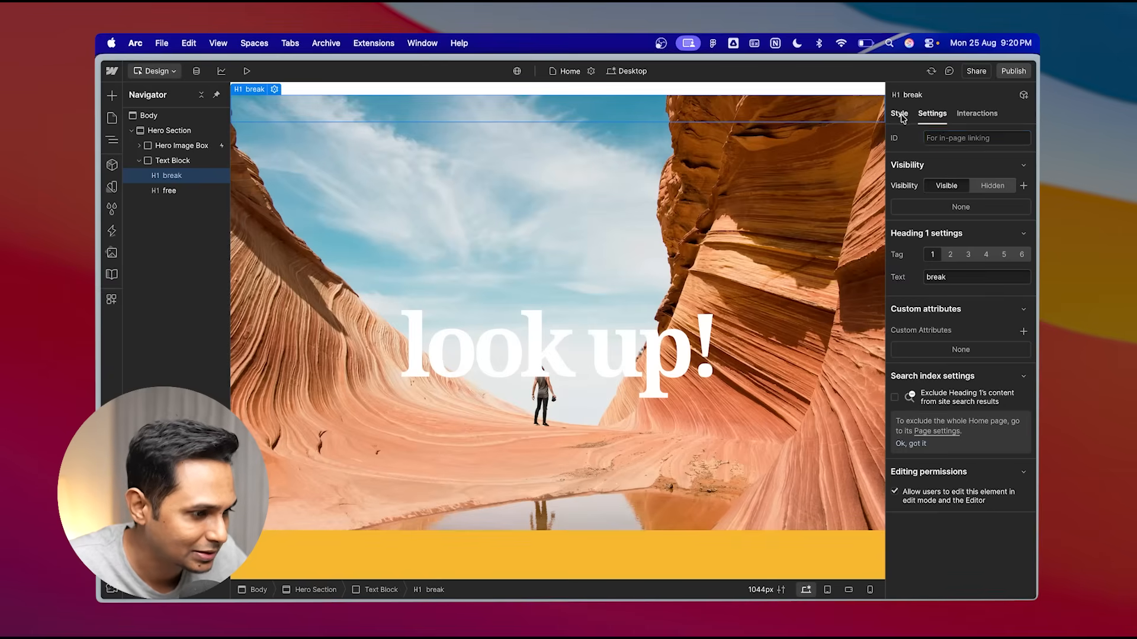
pyautogui.click(953, 156)
pyautogui.write('head')
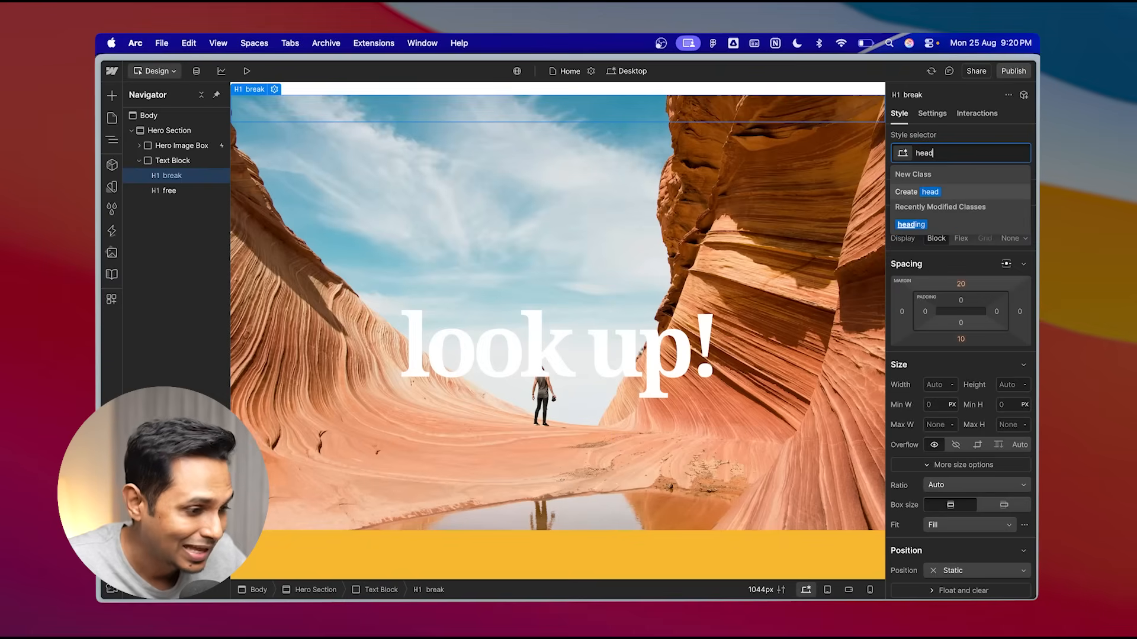
pyautogui.click(941, 225)
pyautogui.click(247, 71)
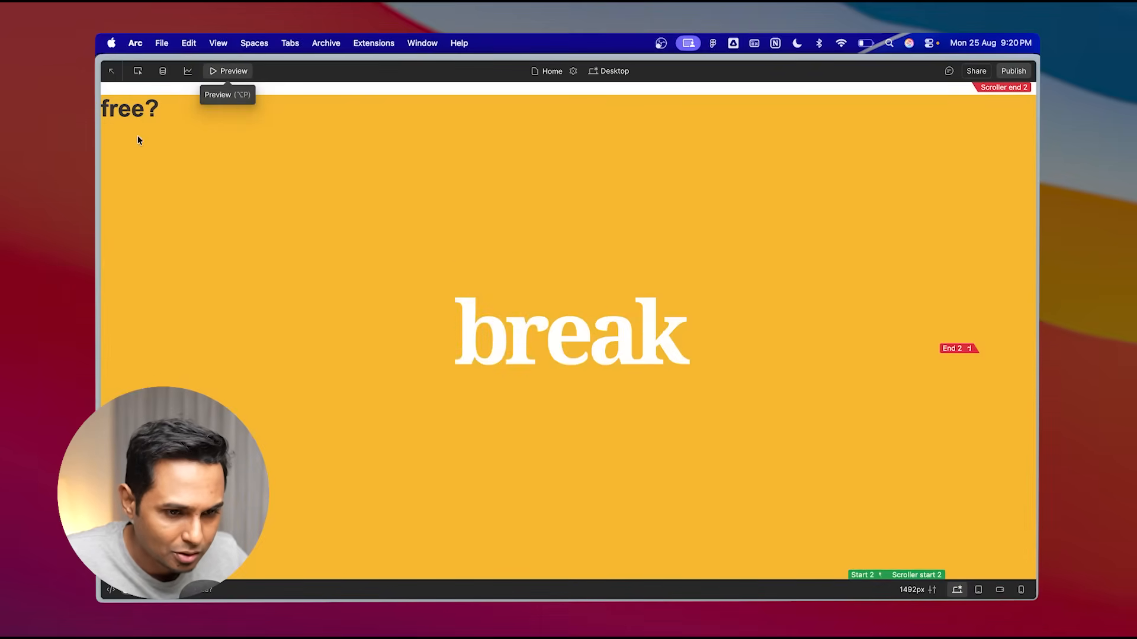
pyautogui.click(248, 76)
# - Apply the heading class to the "free?" heading as well and preview the page
pyautogui.click(169, 190)
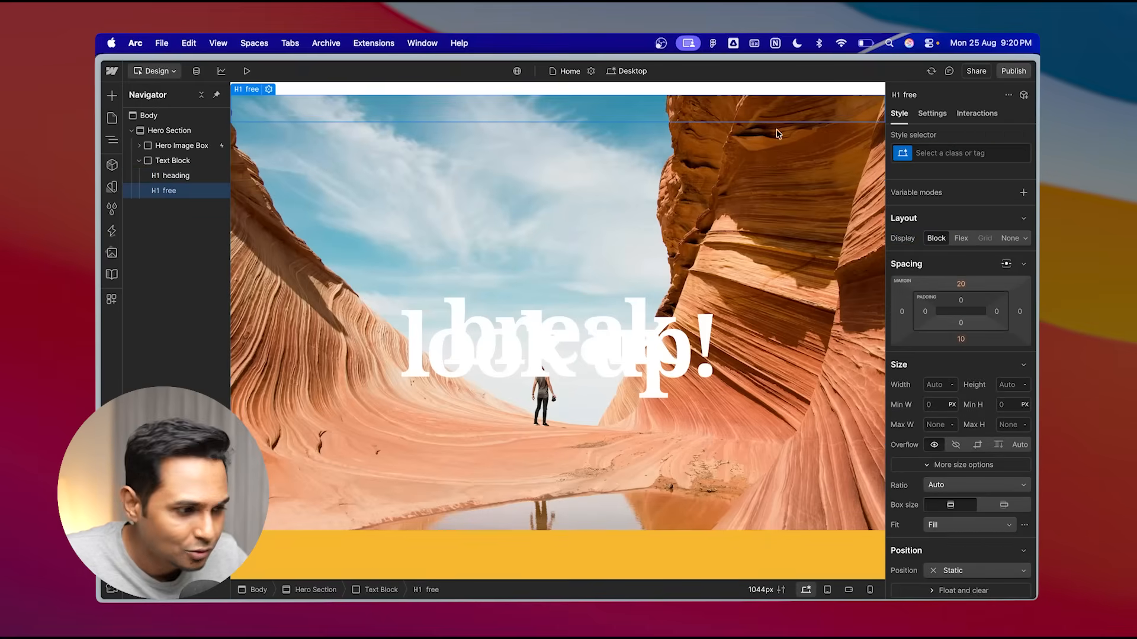
pyautogui.click(946, 153)
pyautogui.write('head')
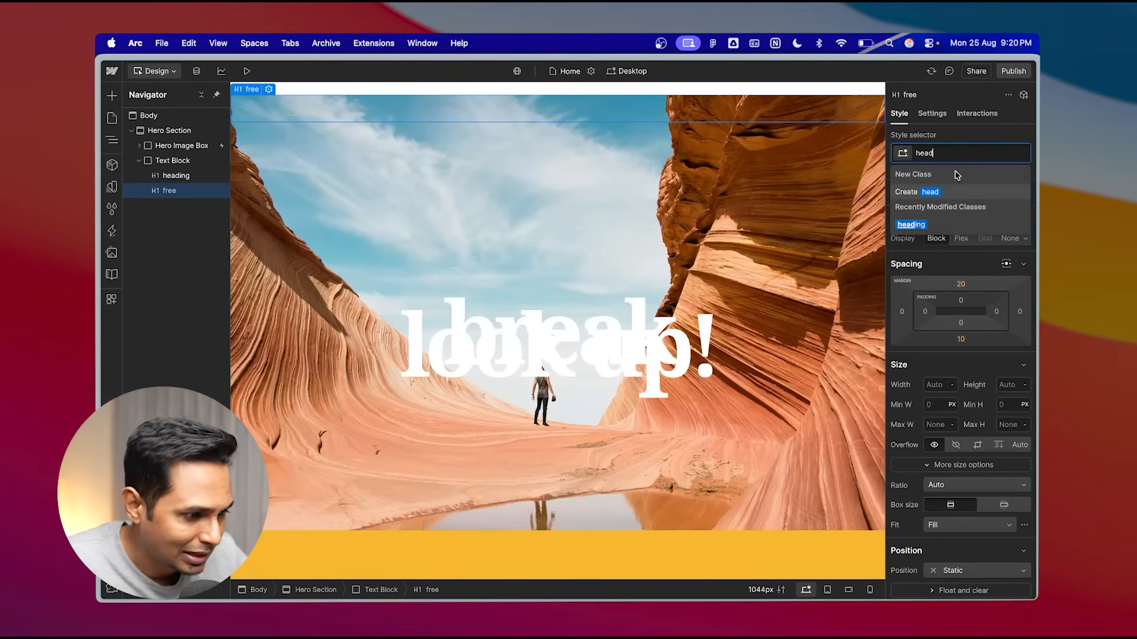
pyautogui.click(927, 224)
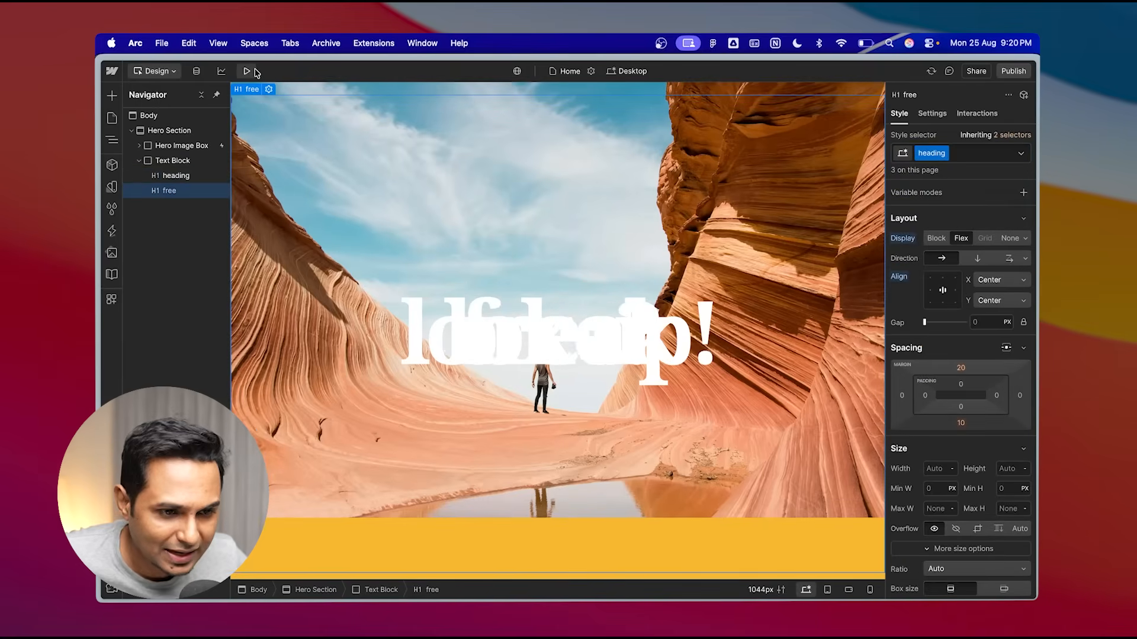
pyautogui.click(247, 71)
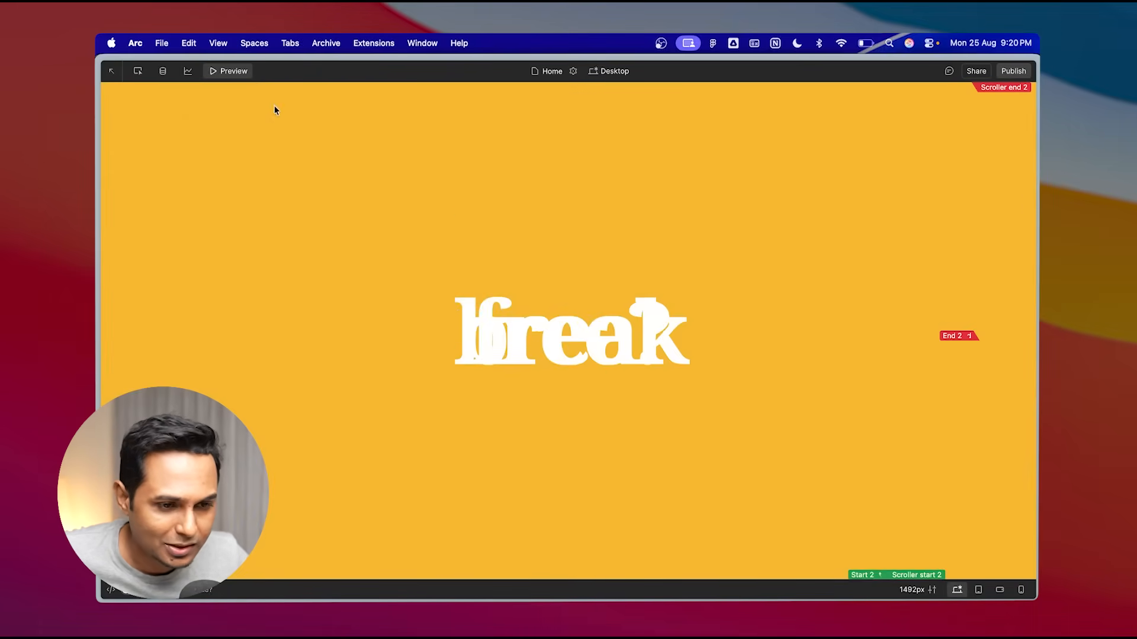
pyautogui.click(232, 71)
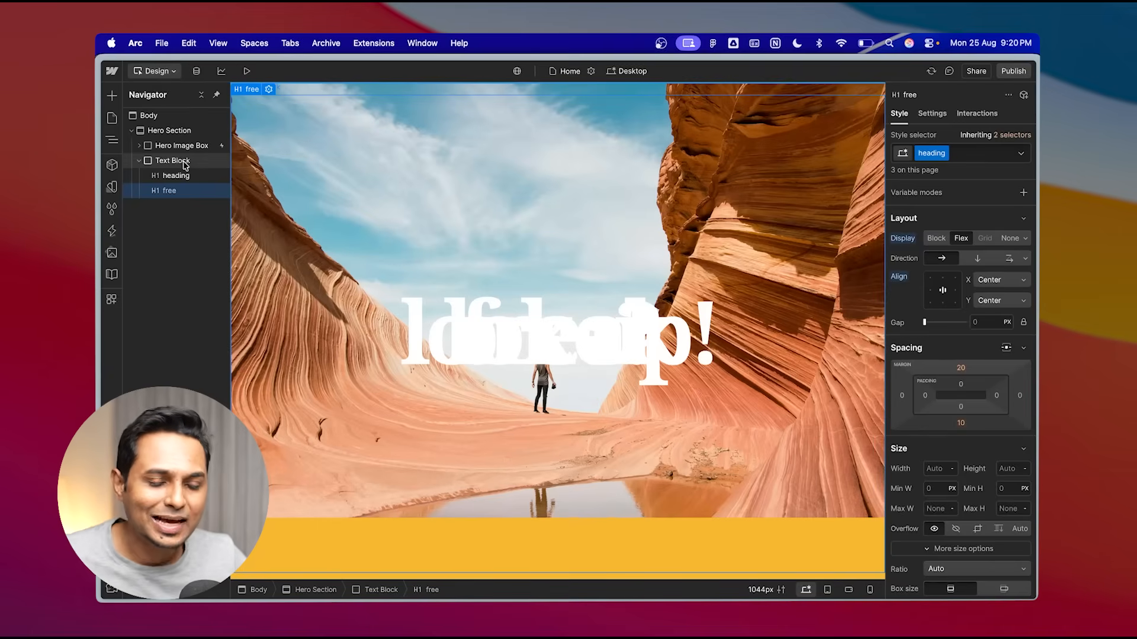
# - Set the Text Block's display to Flex
pyautogui.click(180, 164)
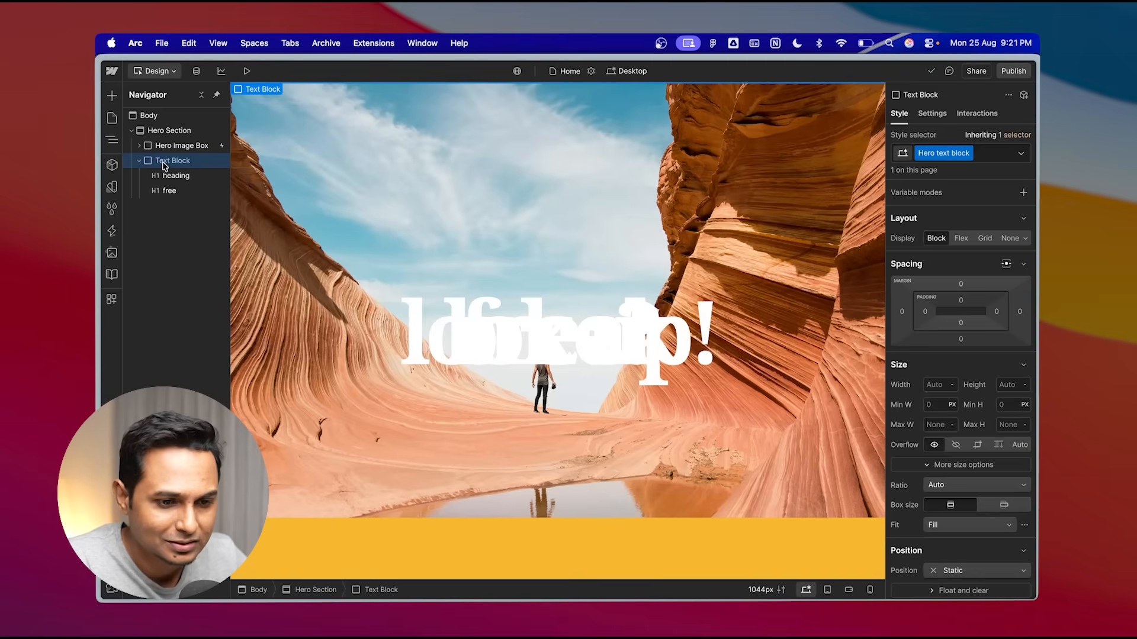
pyautogui.click(961, 239)
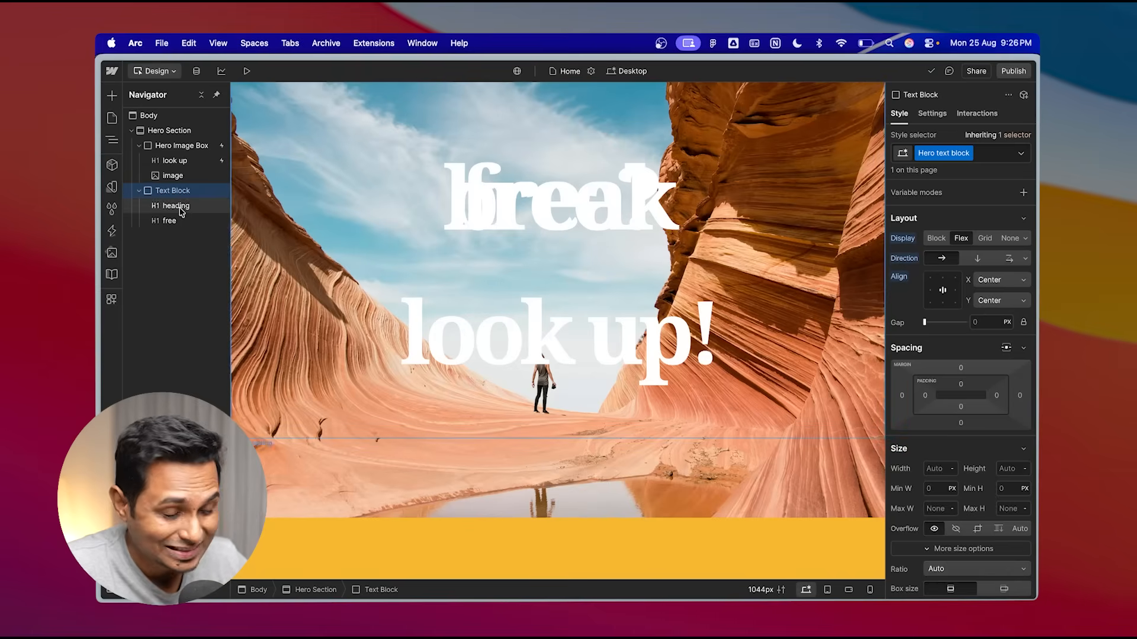
pyautogui.scroll(1, 615, 275)
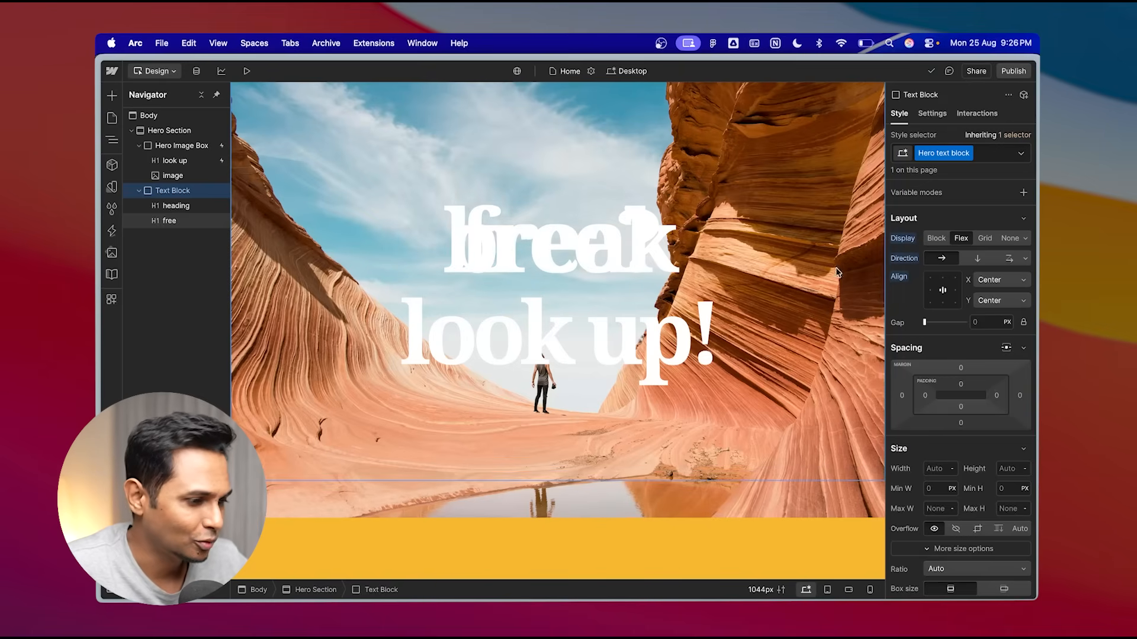
pyautogui.scroll(-2, 995, 279)
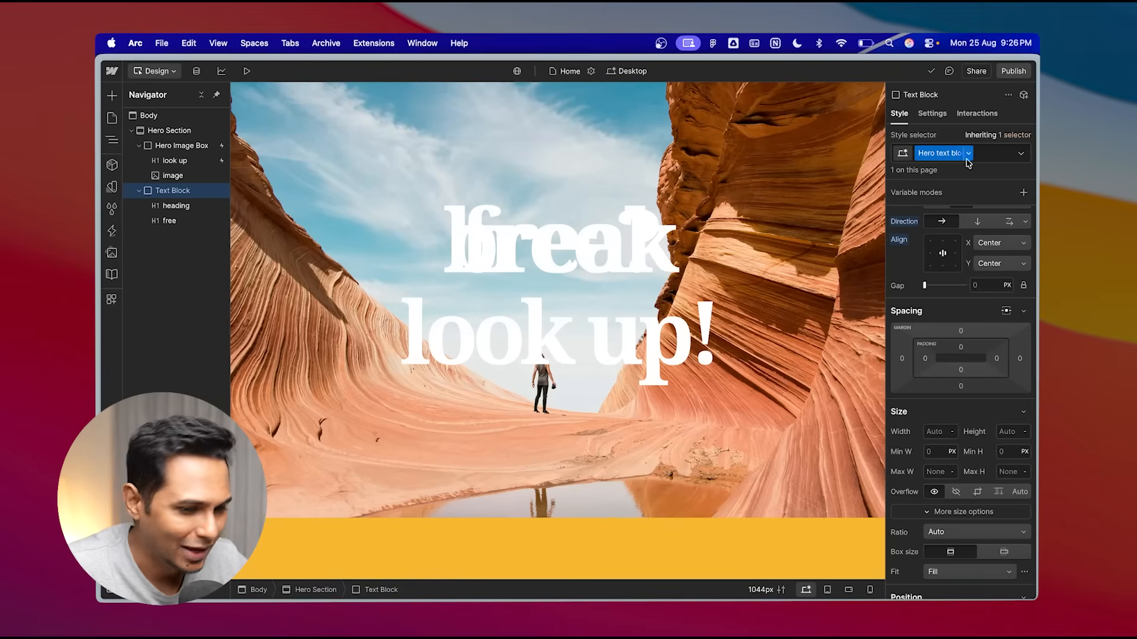
# - Rename the first heading inside the Text Block to "break"
pyautogui.click(178, 160)
pyautogui.click(176, 206)
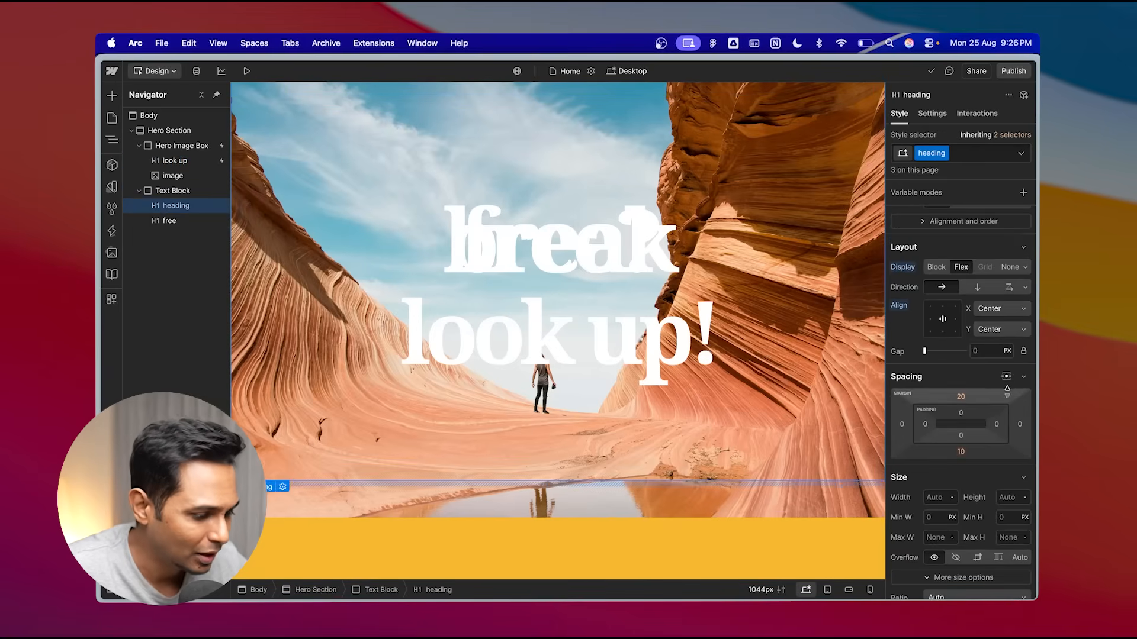
pyautogui.scroll(-3, 1002, 391)
pyautogui.scroll(-3, 994, 415)
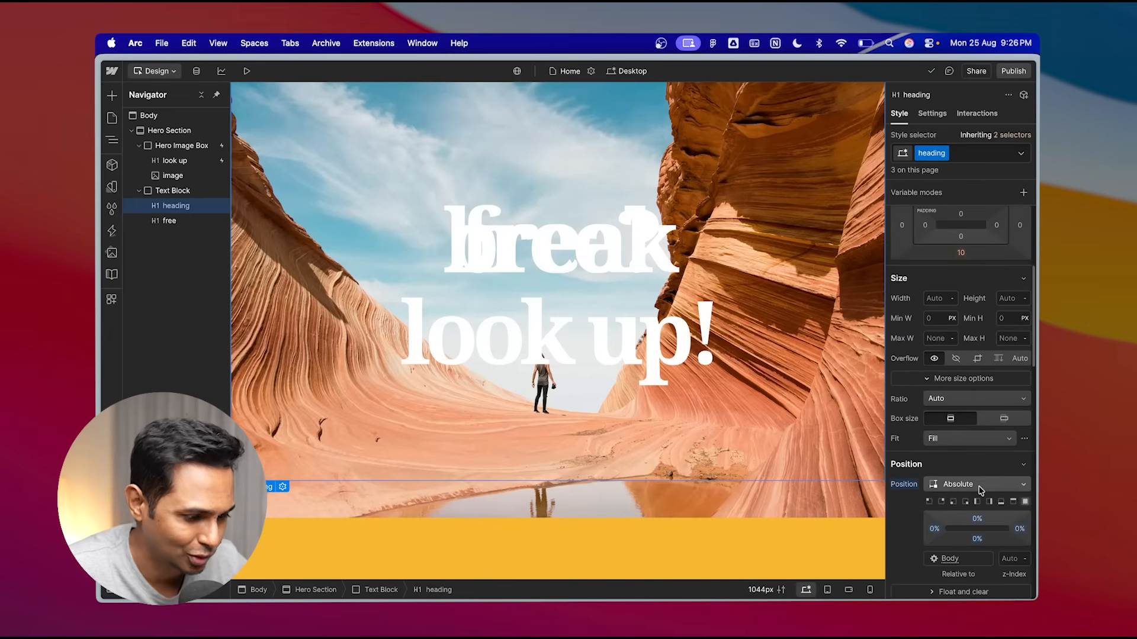
pyautogui.click(174, 191)
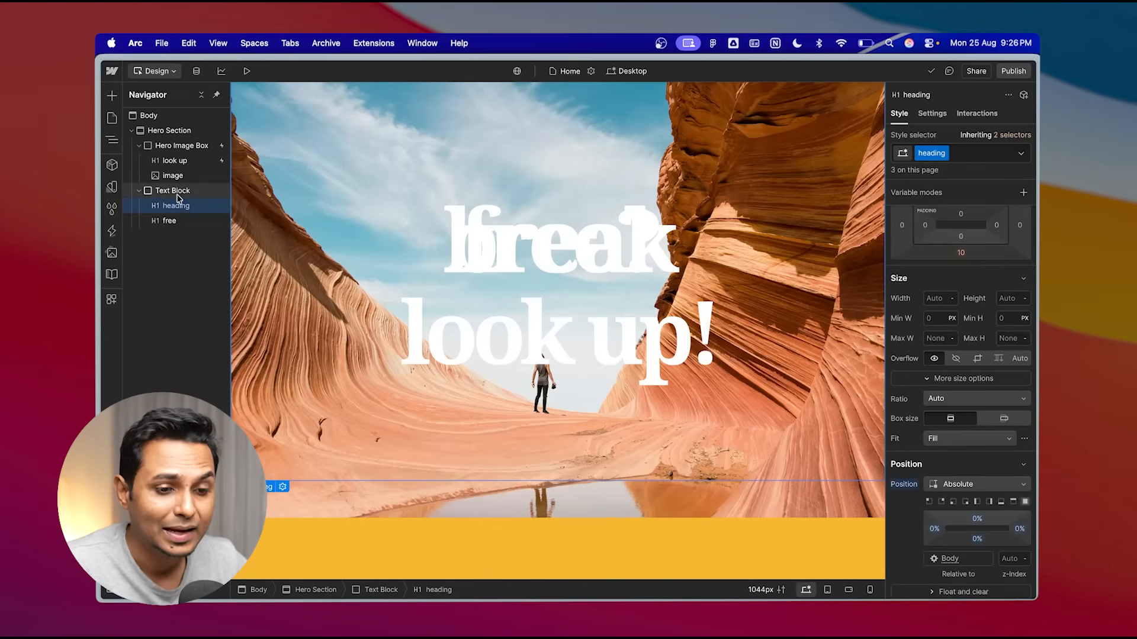
pyautogui.click(175, 207)
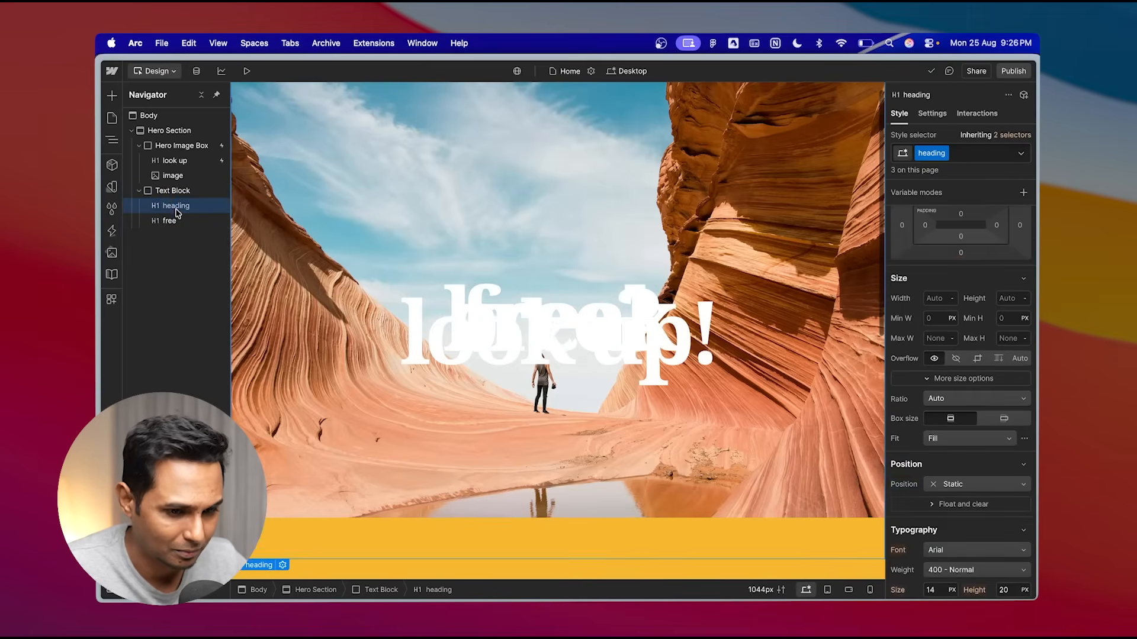
pyautogui.doubleClick(174, 208)
pyautogui.write('b')
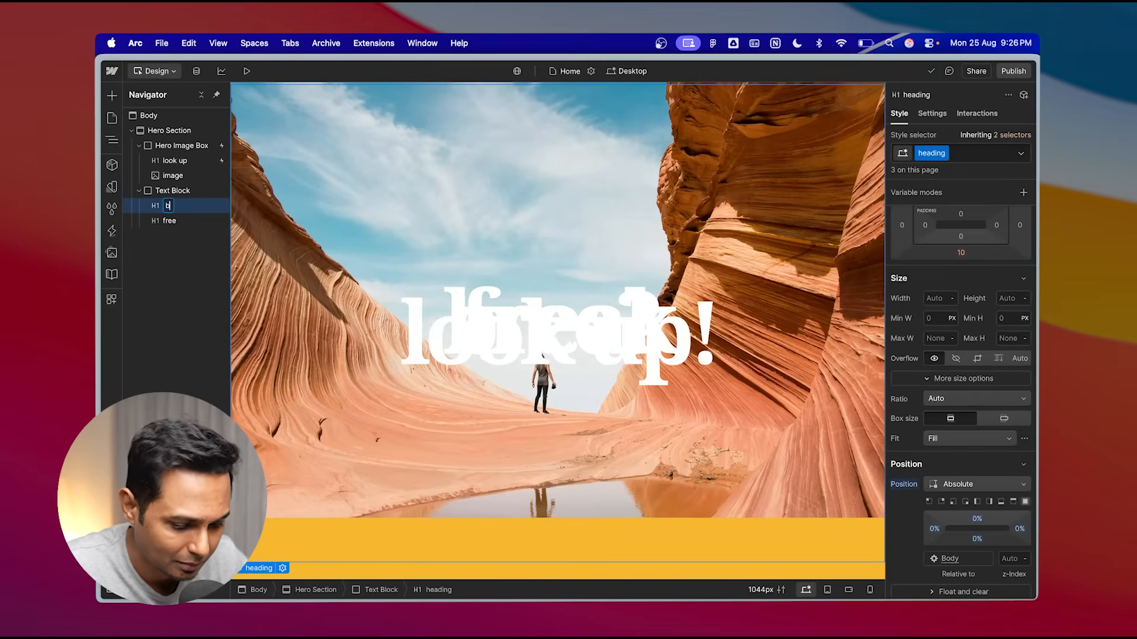
pyautogui.write('reak')
pyautogui.press('Return')
# - Add a new combo class HL to the "break" heading
pyautogui.click(171, 221)
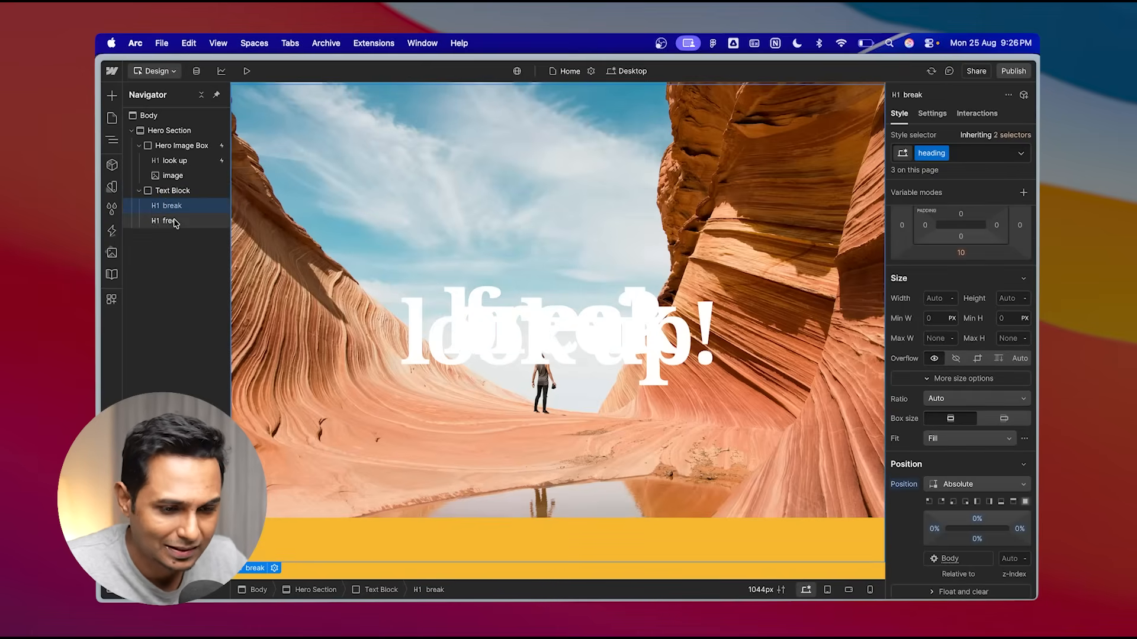
pyautogui.click(178, 206)
pyautogui.click(177, 219)
pyautogui.click(184, 207)
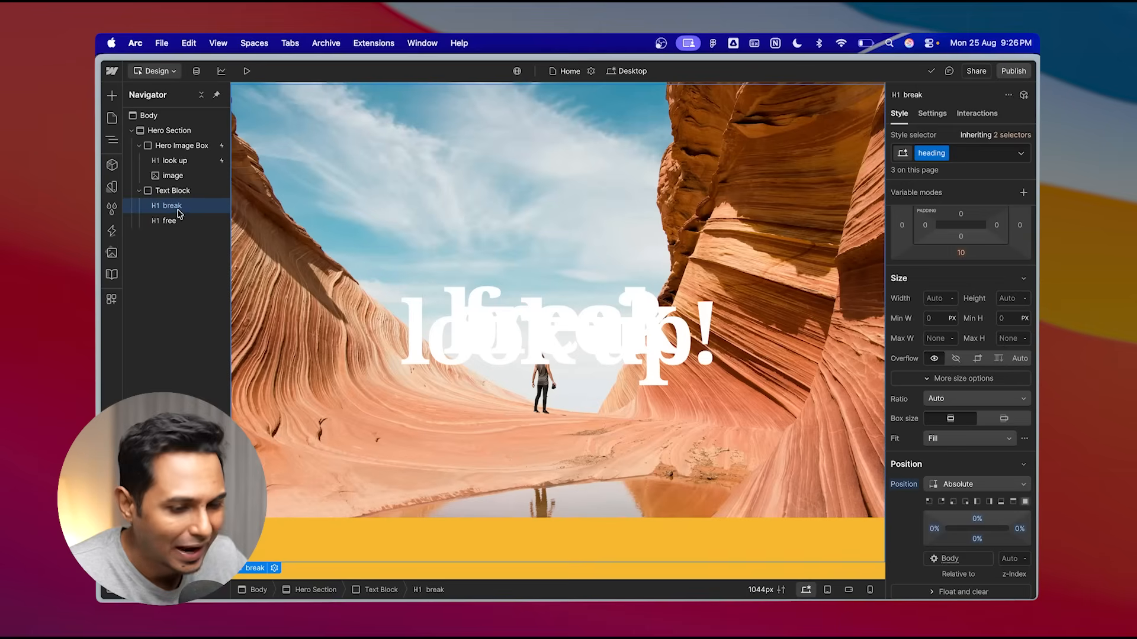
pyautogui.click(964, 153)
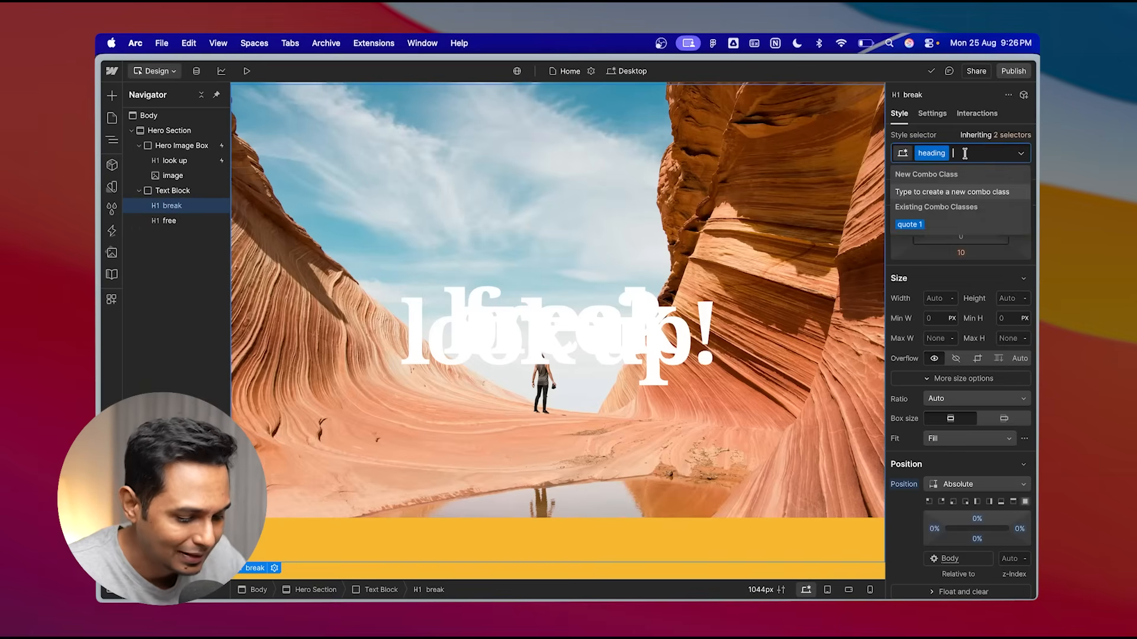
pyautogui.write('HL')
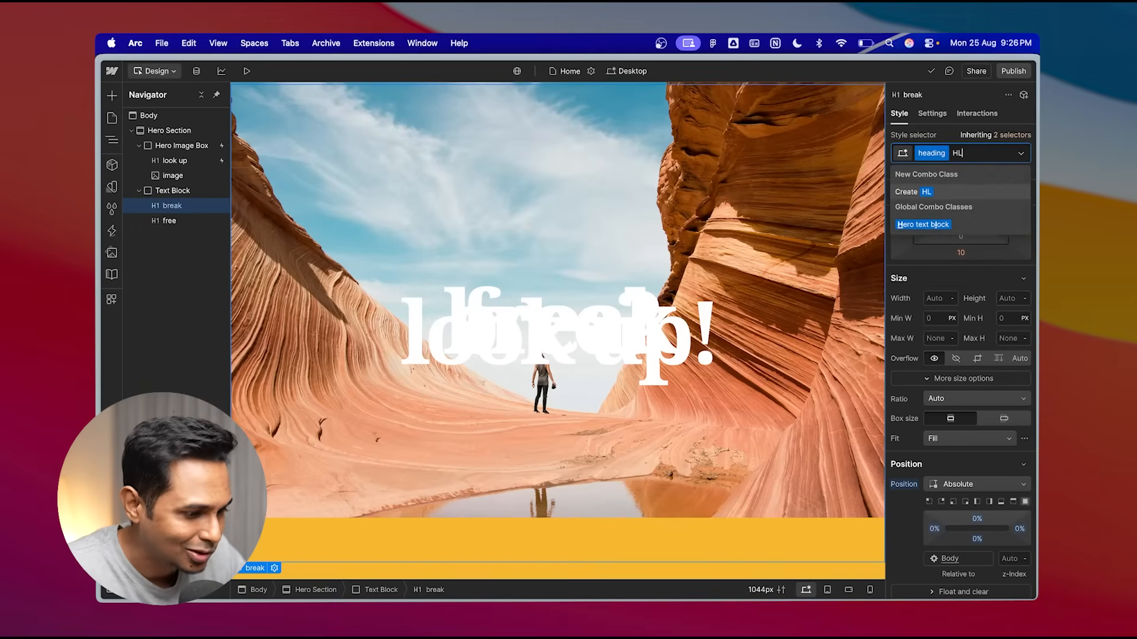
pyautogui.click(930, 194)
# - Add a new combo class HR to the "free?" heading
pyautogui.click(176, 224)
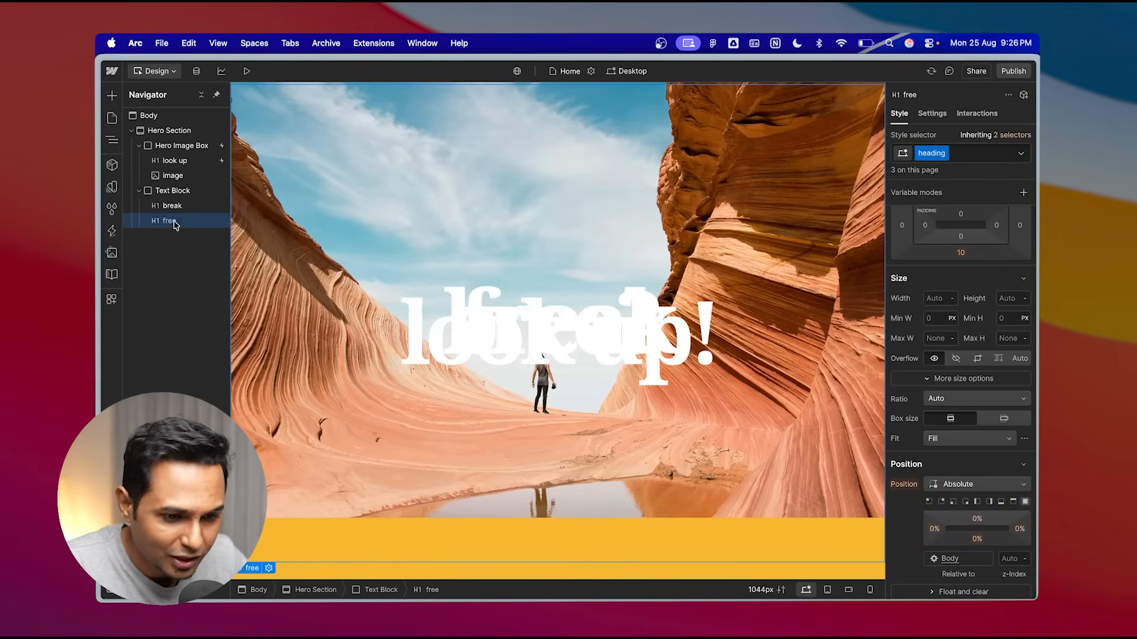
pyautogui.click(969, 153)
pyautogui.write('HR')
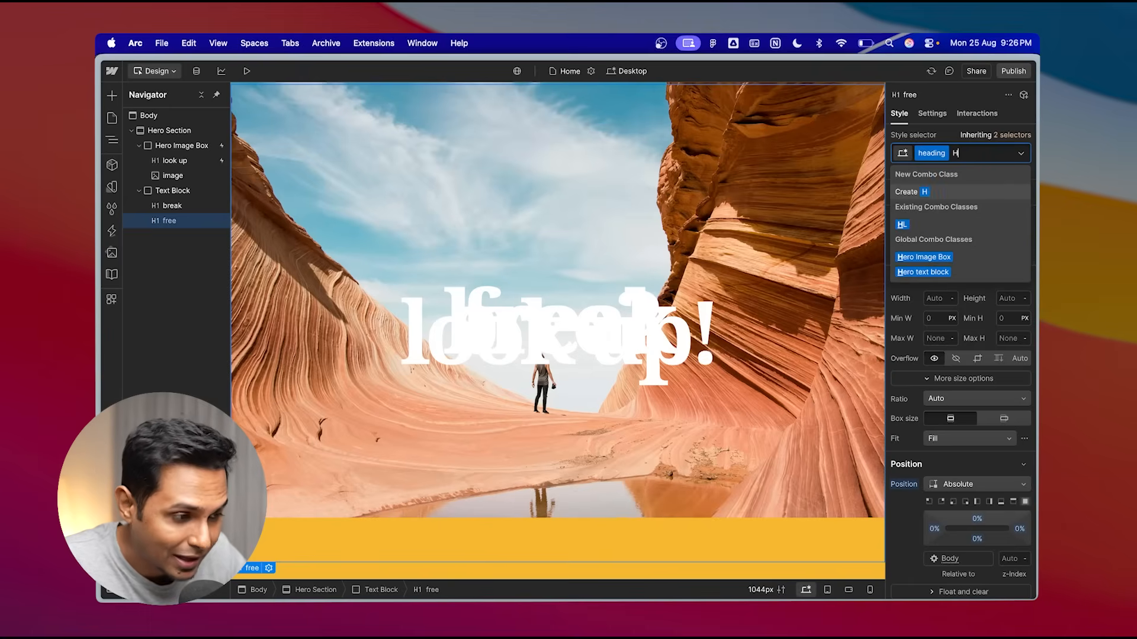
pyautogui.click(936, 195)
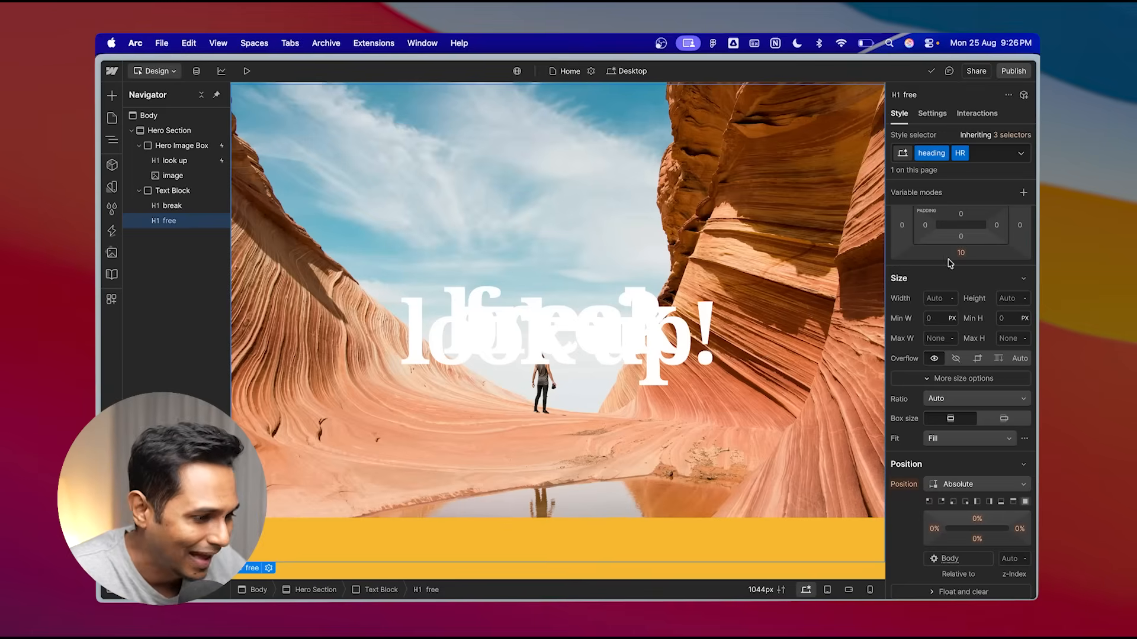
# - Preview the page to check the hero headings
pyautogui.click(180, 208)
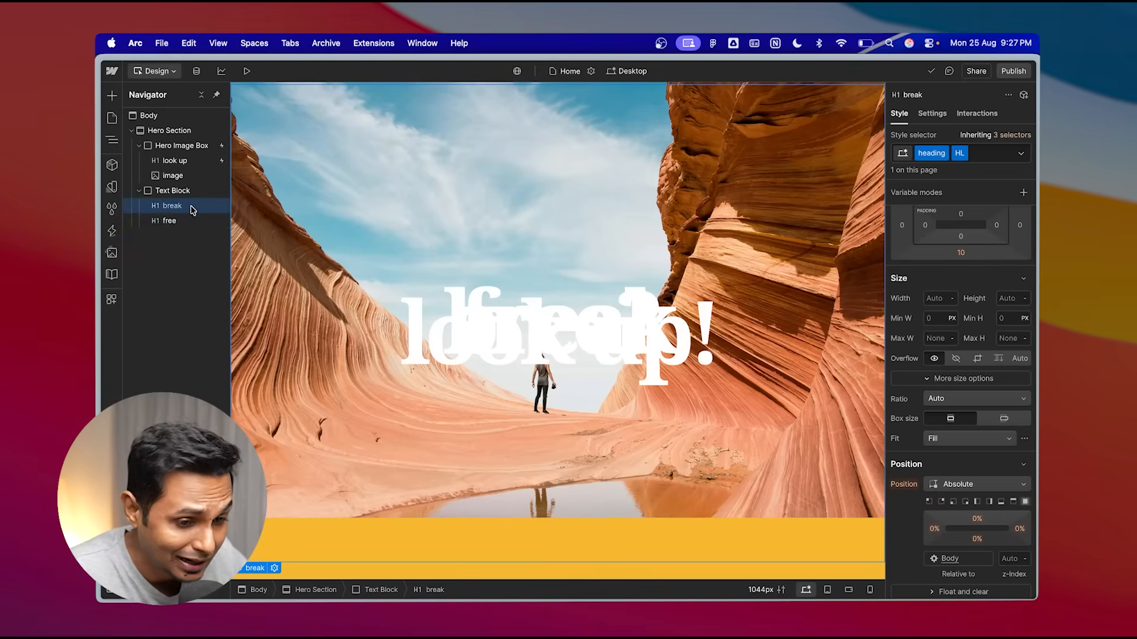
pyautogui.click(177, 221)
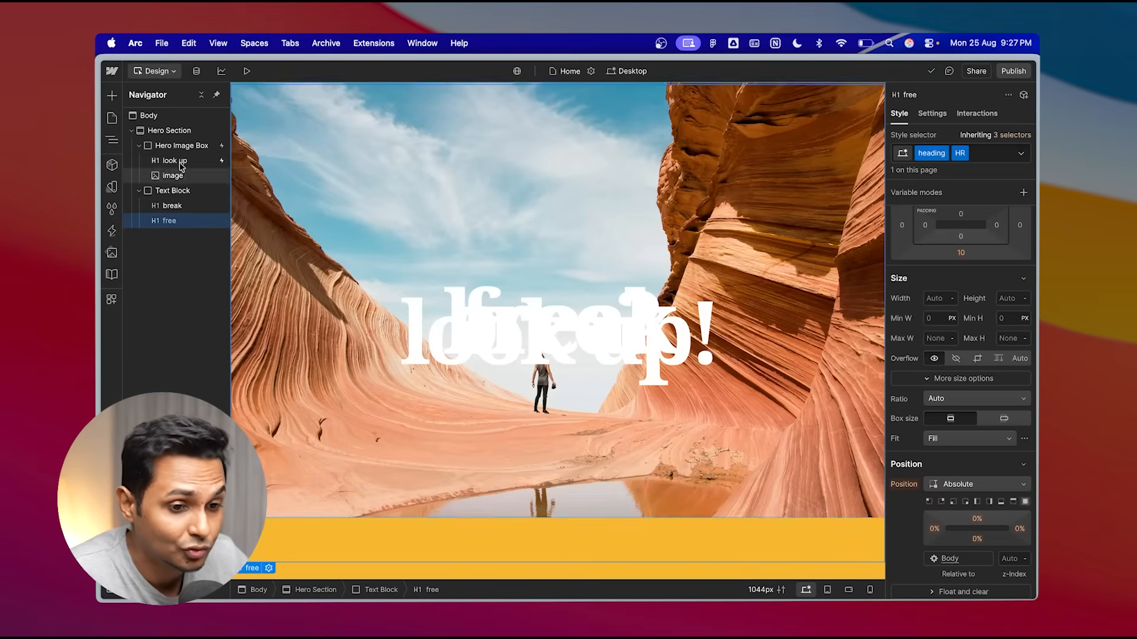
pyautogui.click(180, 163)
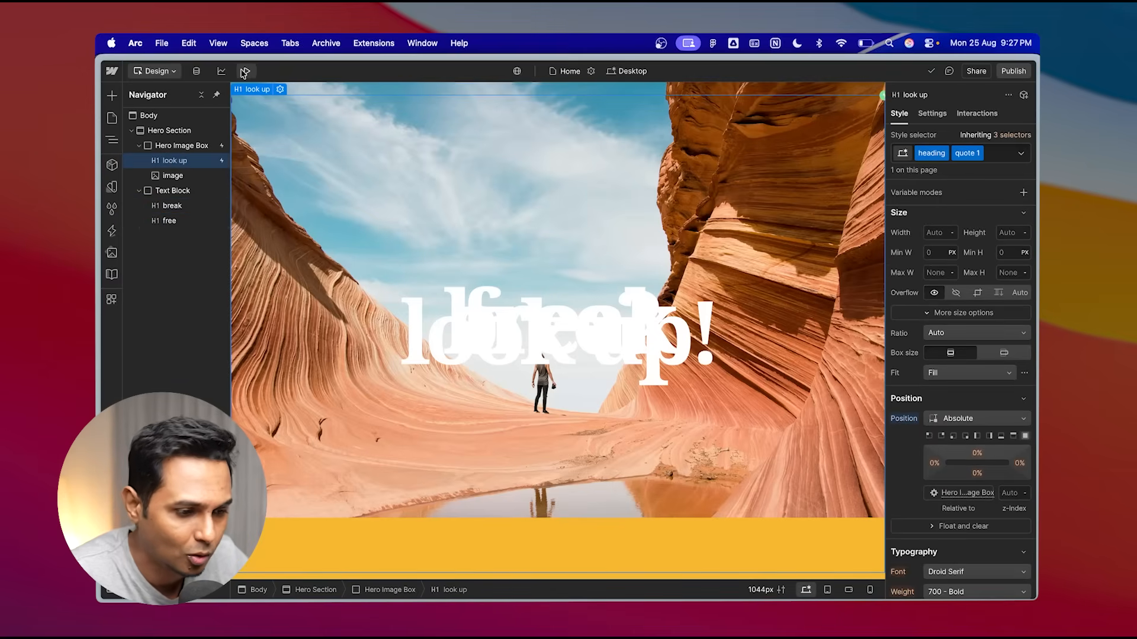
pyautogui.click(244, 72)
pyautogui.scroll(-5, 438, 166)
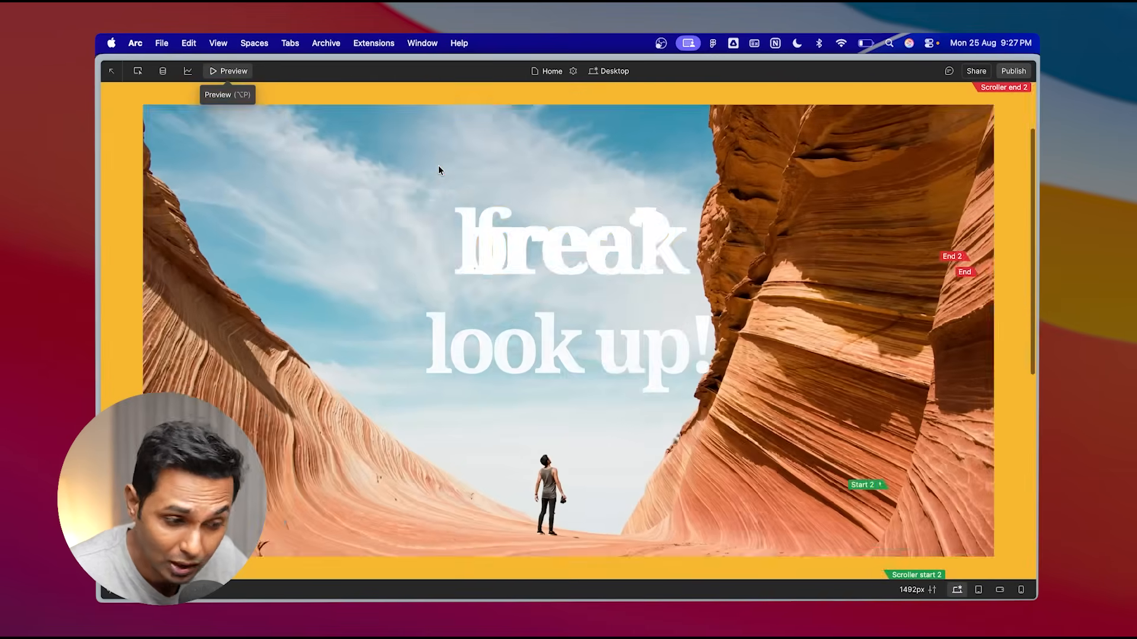
pyautogui.scroll(3, 438, 165)
pyautogui.scroll(-4, 438, 165)
pyautogui.click(240, 73)
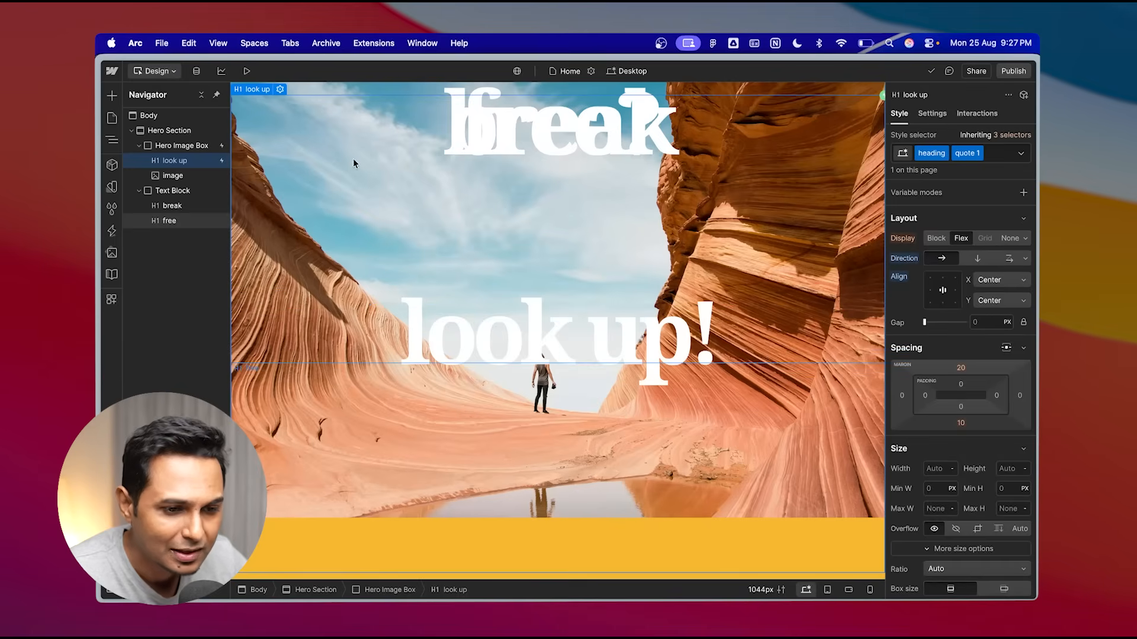
# - Set the "break" heading's text color to black
pyautogui.click(175, 207)
pyautogui.scroll(-2, 959, 409)
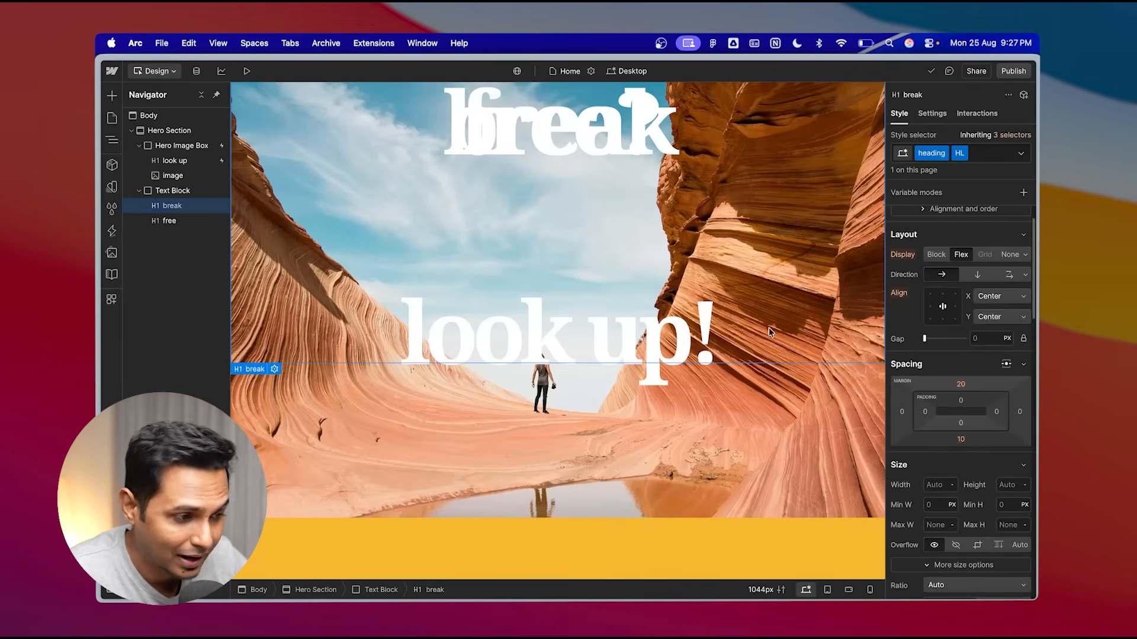
pyautogui.scroll(-5, 963, 358)
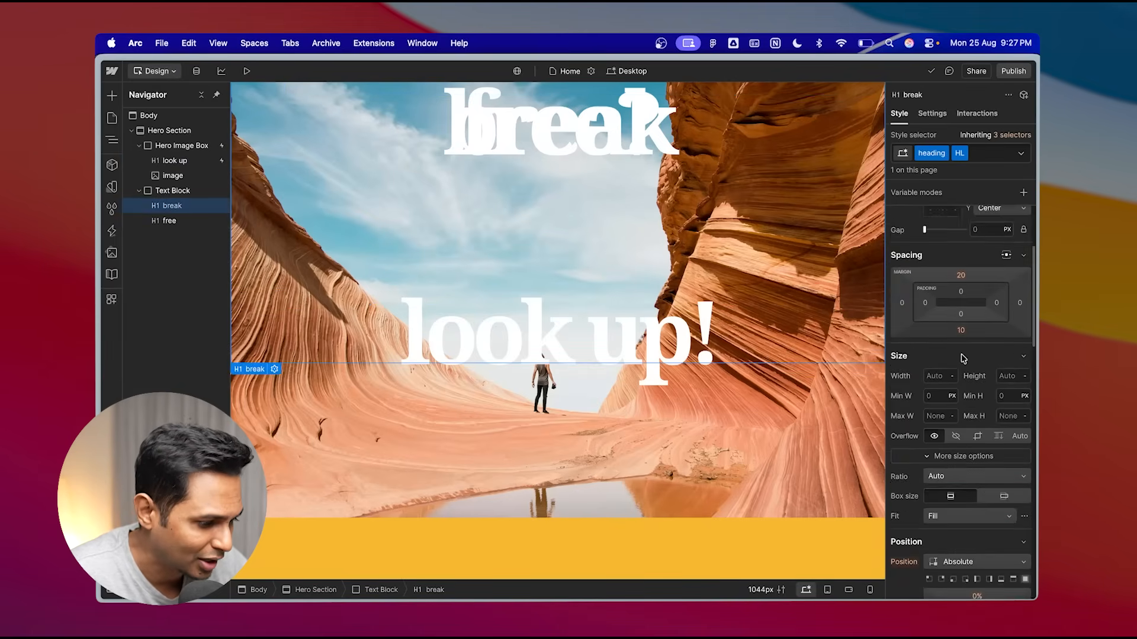
pyautogui.scroll(-3, 963, 421)
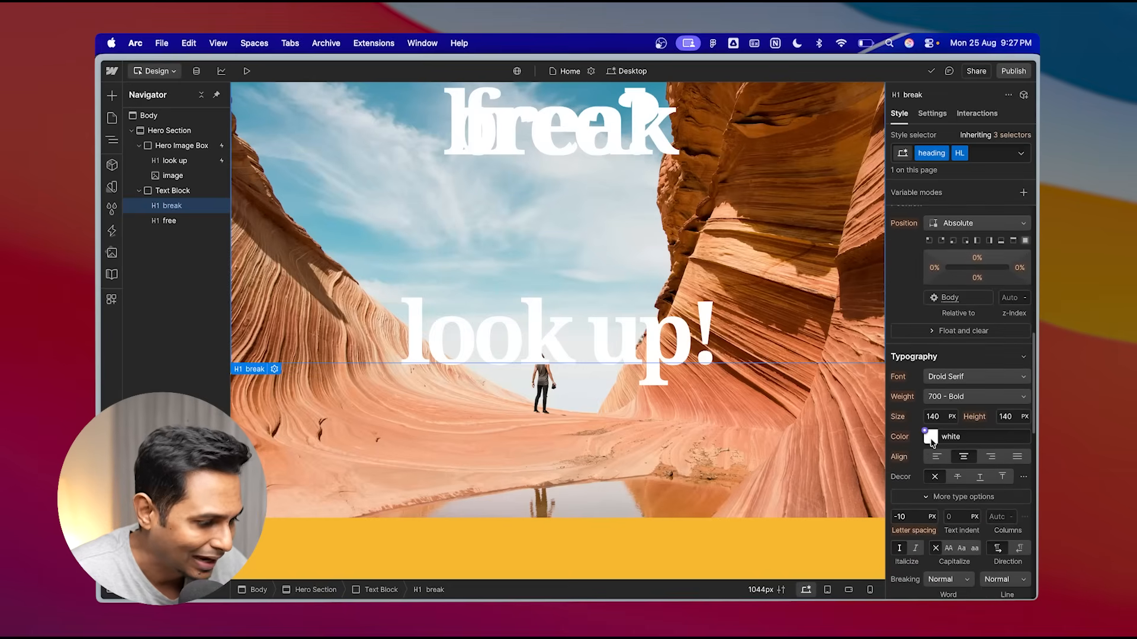
pyautogui.click(931, 439)
pyautogui.moveTo(930, 307); pyautogui.dragTo(885, 331)
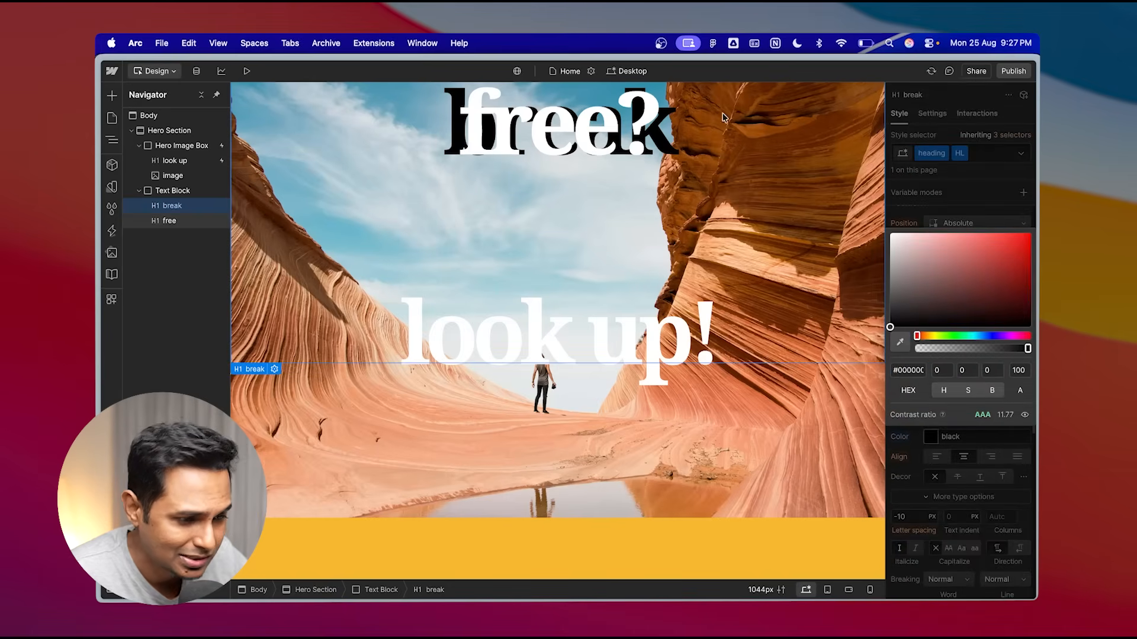
pyautogui.scroll(3, 610, 139)
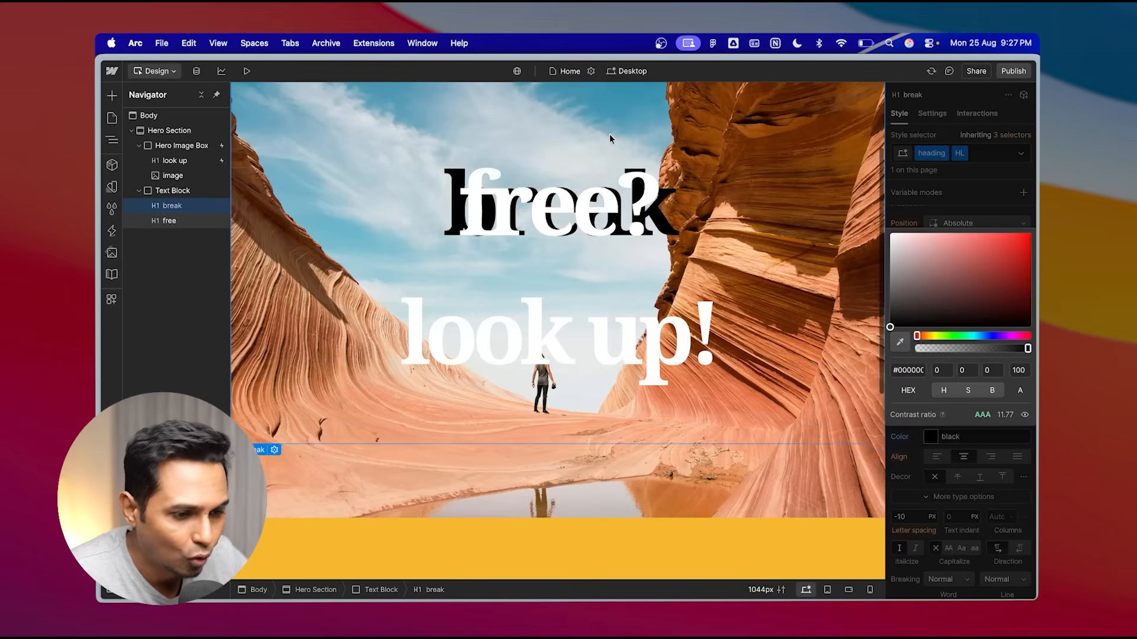
pyautogui.click(1020, 220)
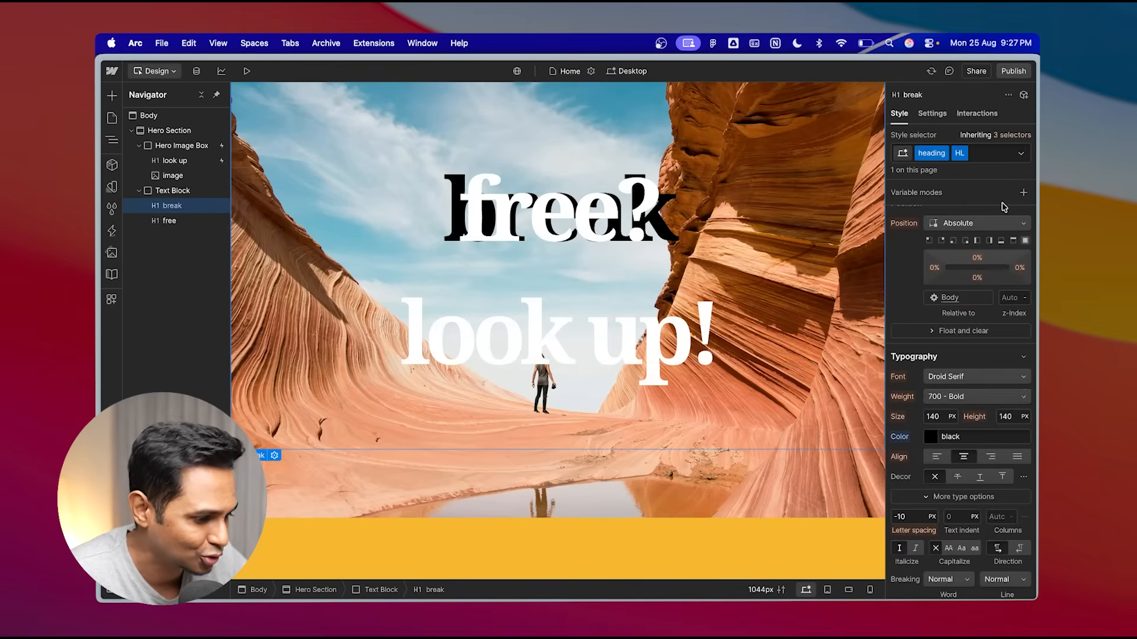
# - Change the "break" heading's position to Relative
pyautogui.scroll(-3, 971, 391)
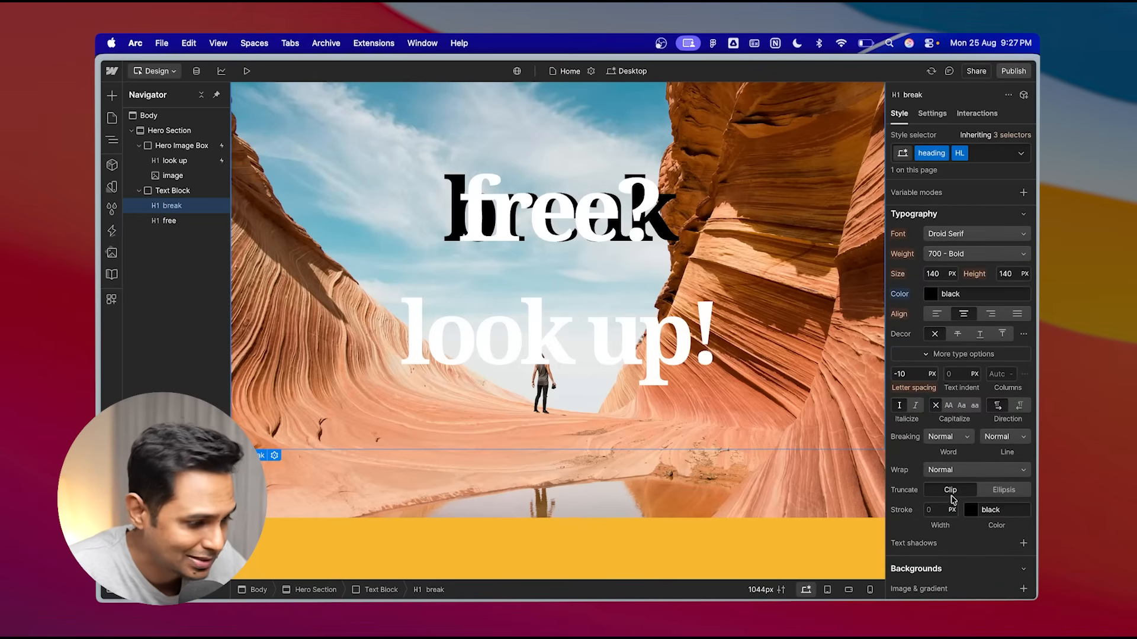
pyautogui.scroll(-5, 978, 483)
pyautogui.scroll(8, 971, 414)
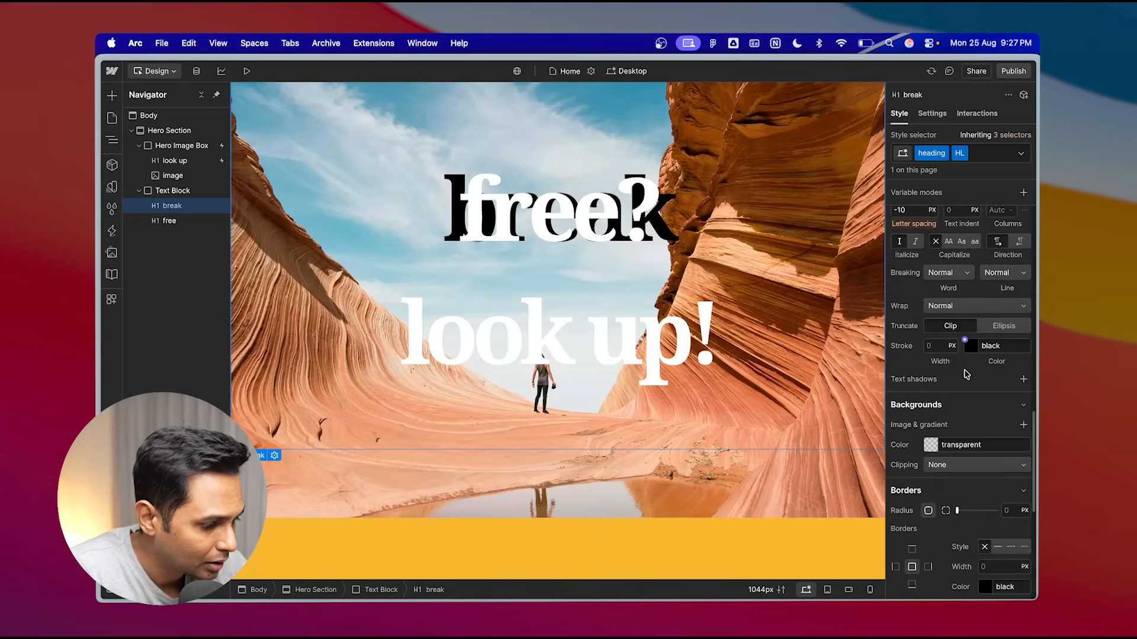
pyautogui.scroll(6, 966, 373)
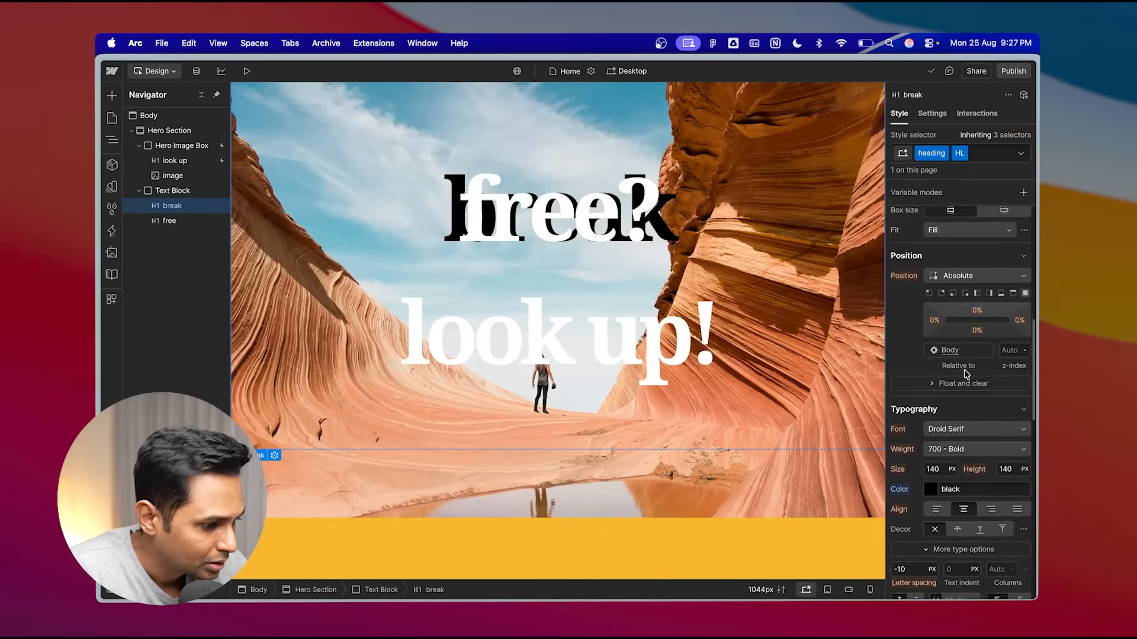
pyautogui.scroll(1, 966, 373)
pyautogui.click(965, 344)
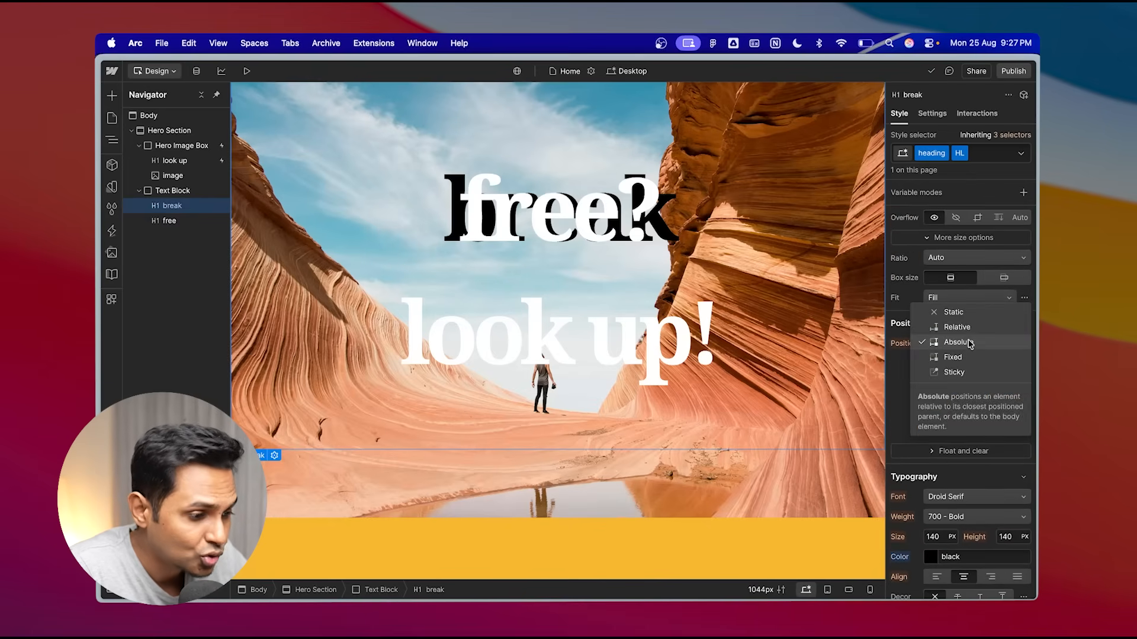
pyautogui.click(967, 327)
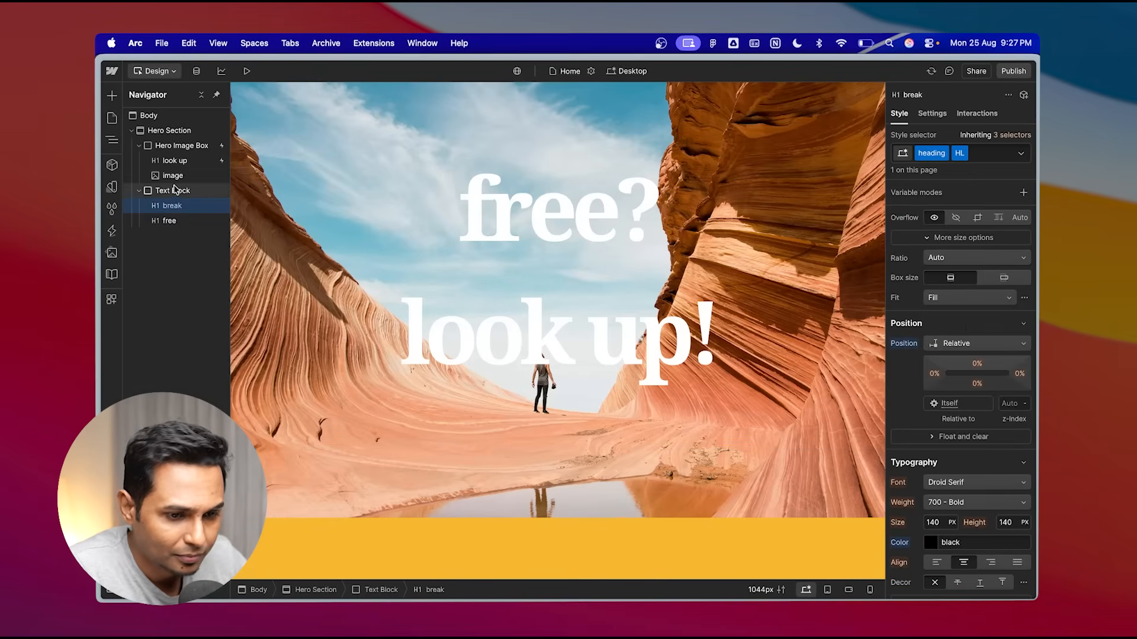
# - Change the "free?" heading's position to Relative as well
pyautogui.click(172, 221)
pyautogui.click(983, 343)
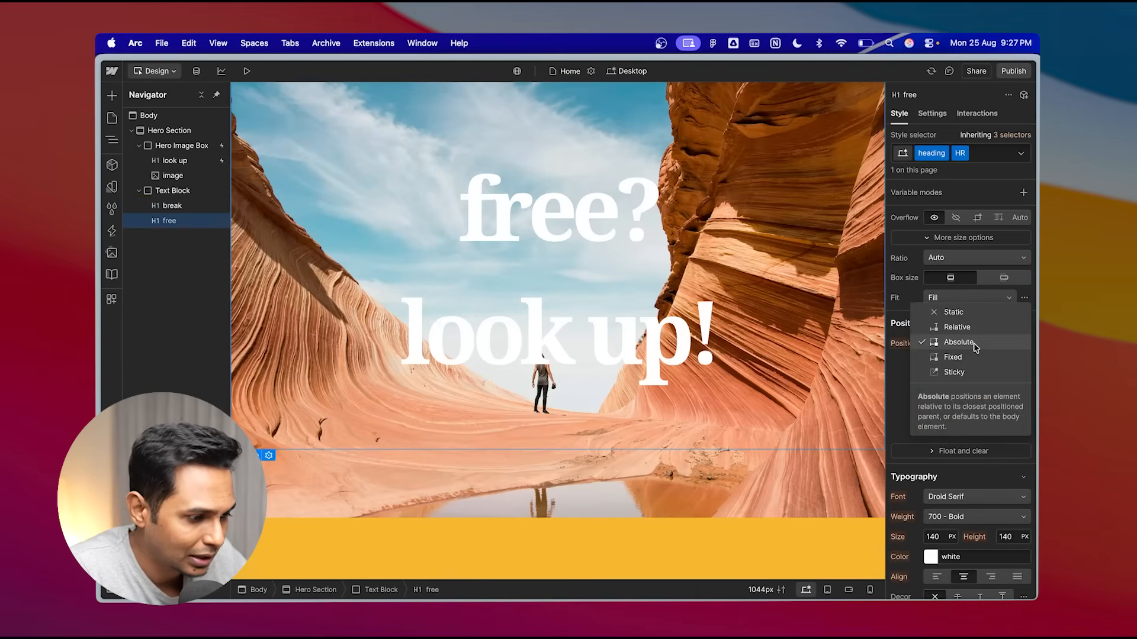
pyautogui.click(962, 328)
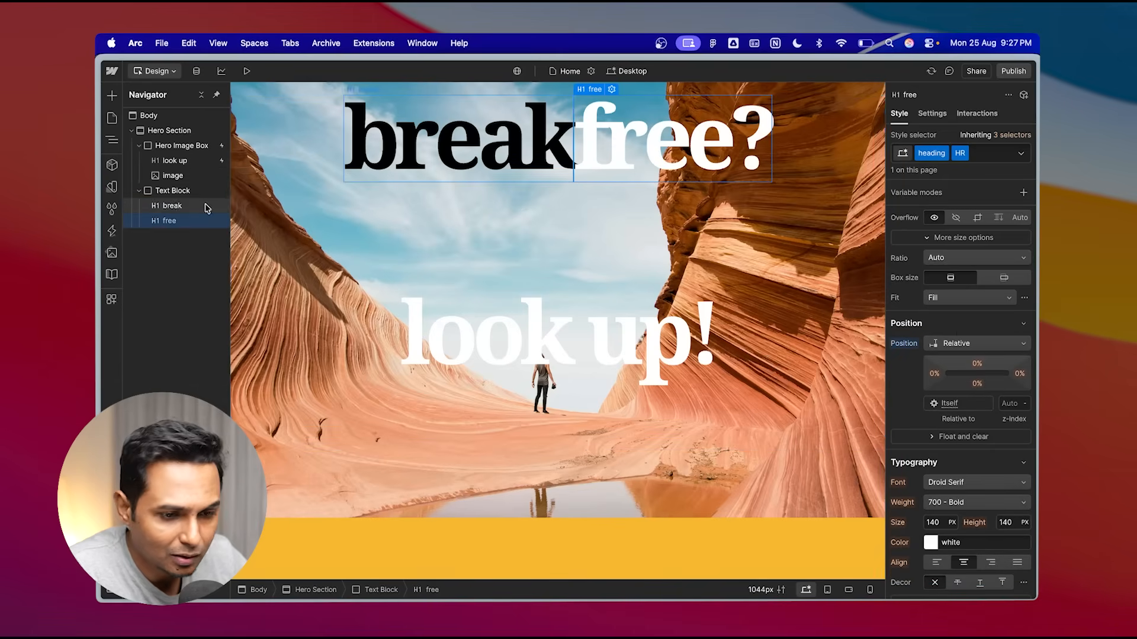
# - Preview the page to check the "break free?" heading
pyautogui.click(172, 190)
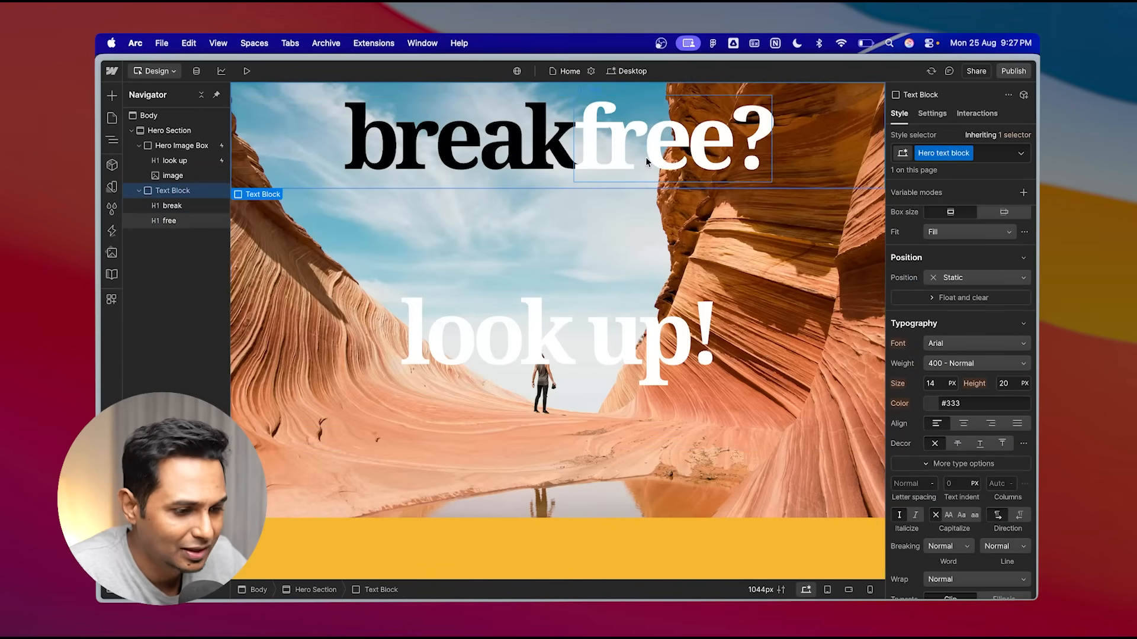
pyautogui.click(246, 71)
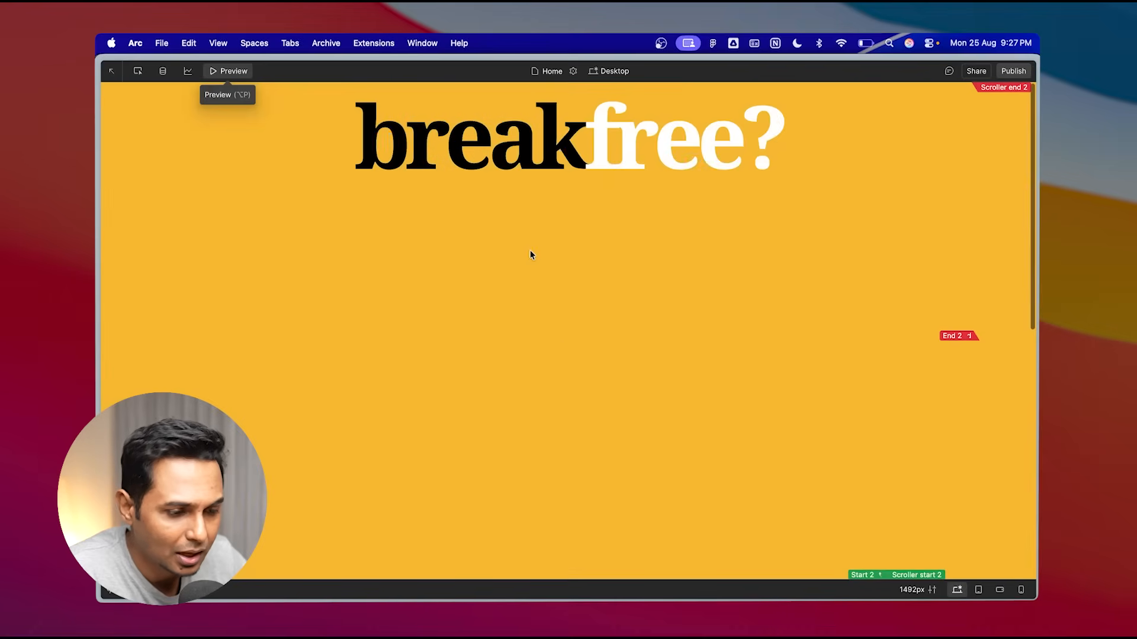
pyautogui.scroll(-5, 530, 251)
pyautogui.scroll(5, 530, 246)
pyautogui.click(242, 72)
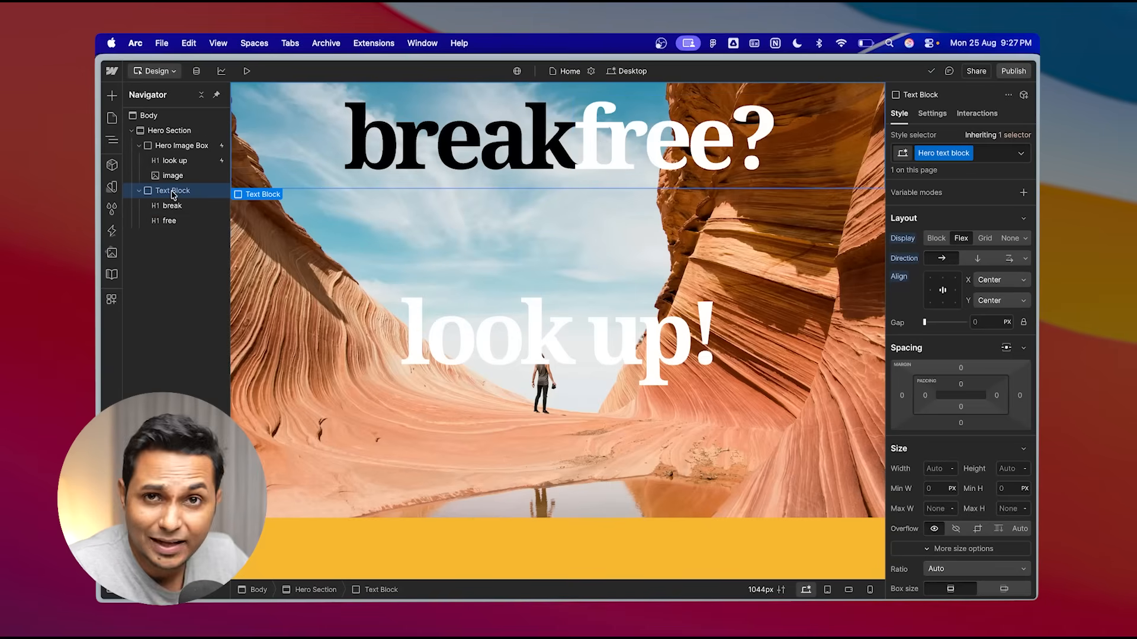
# - Set the Text Block's position to Fixed and pin it to all sides
pyautogui.scroll(-5, 993, 408)
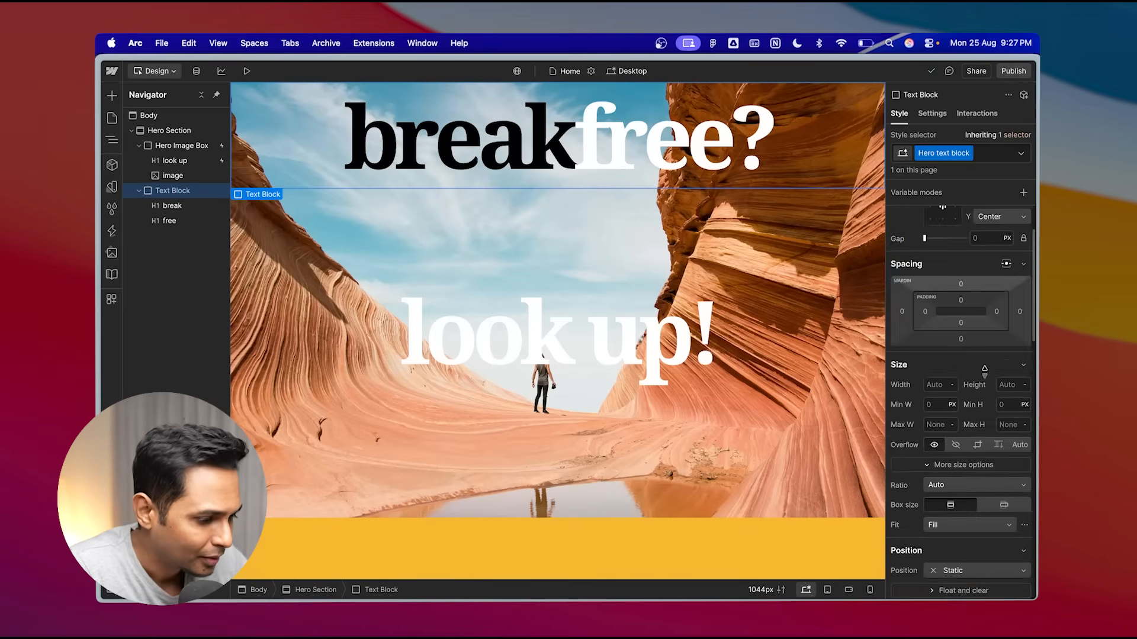
pyautogui.click(990, 403)
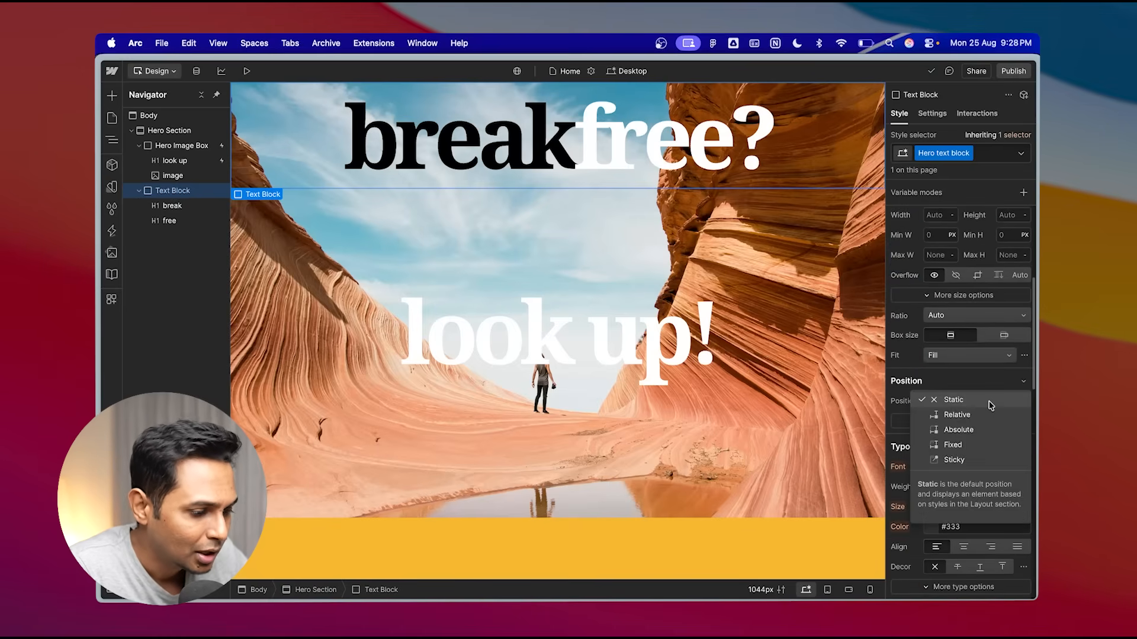
pyautogui.click(990, 402)
pyautogui.click(979, 402)
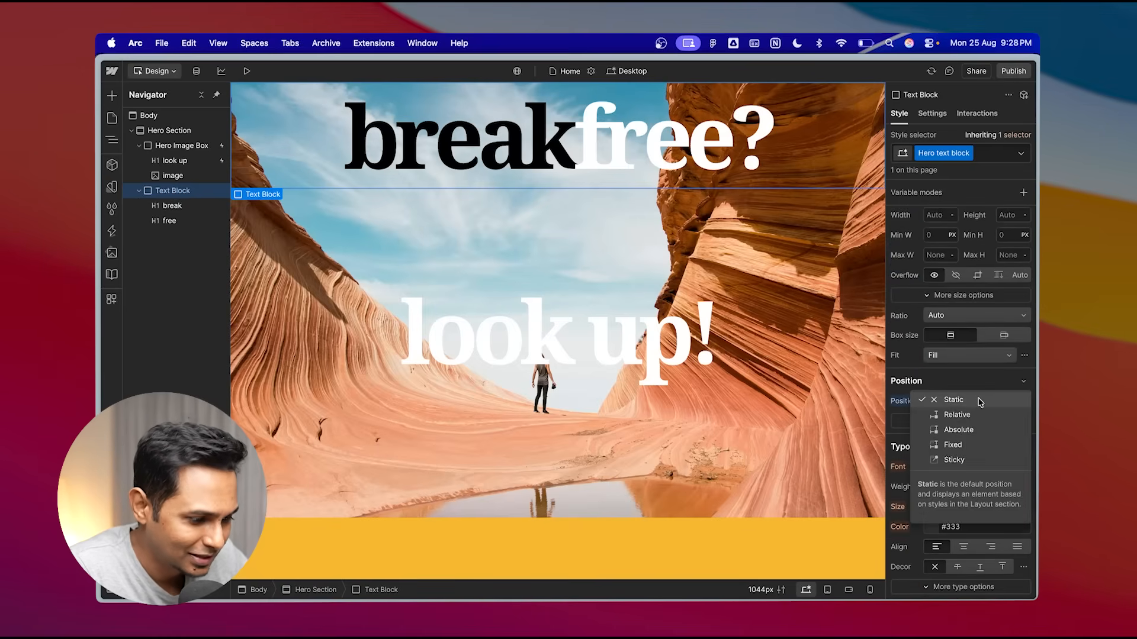
pyautogui.click(955, 445)
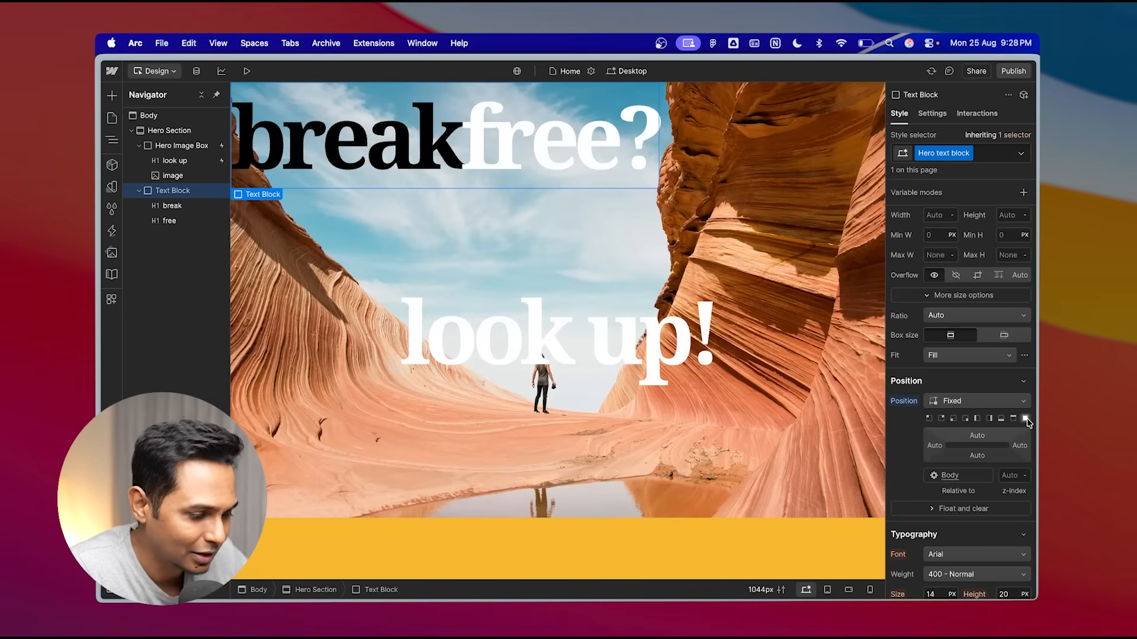
pyautogui.click(1026, 418)
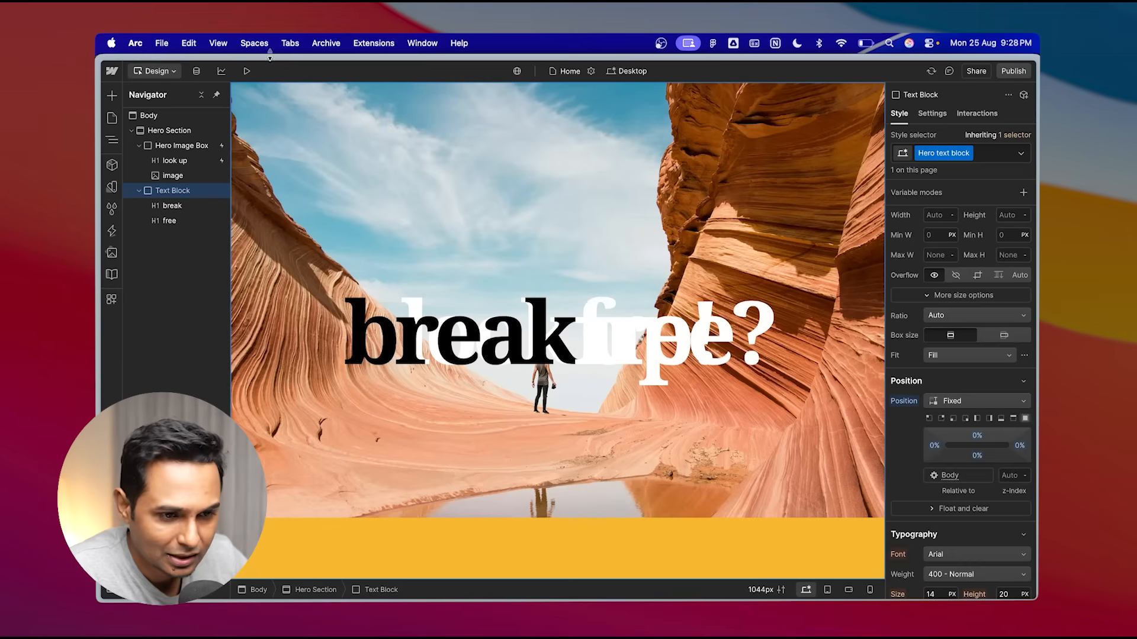
# - Preview the page and scroll to check the fixed "break free?" text over the hero
pyautogui.click(246, 70)
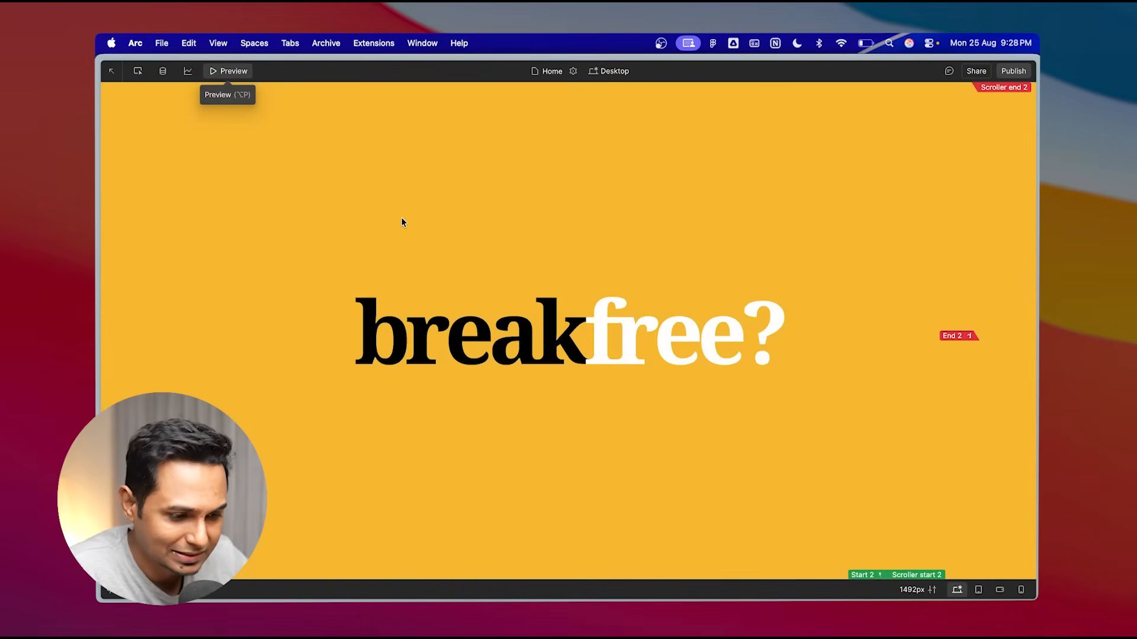
pyautogui.scroll(-5, 401, 222)
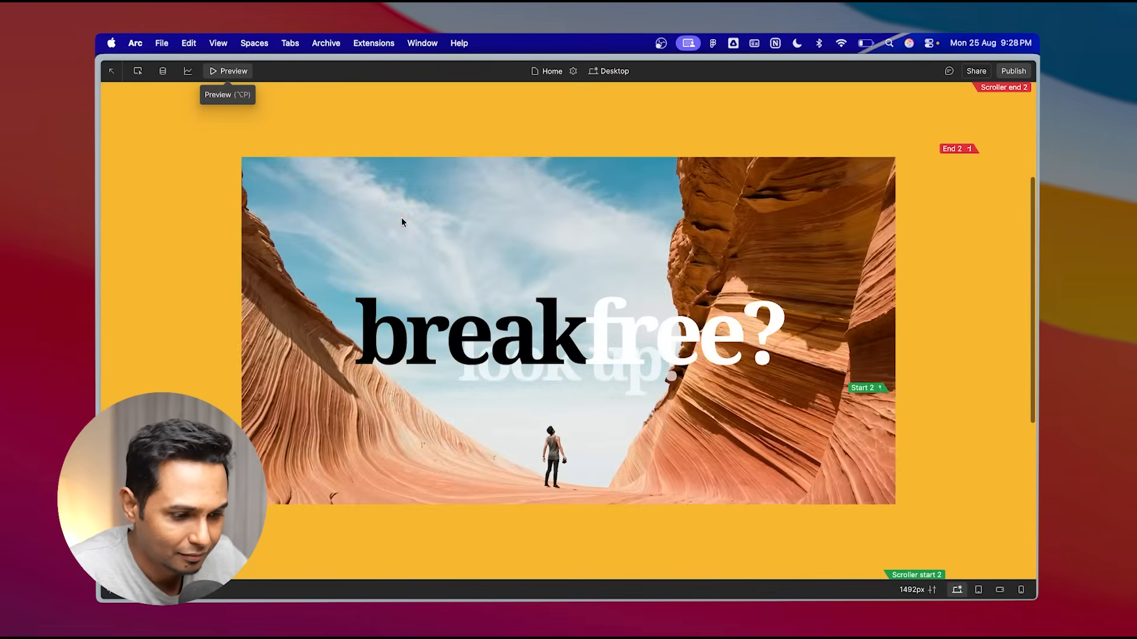
pyautogui.scroll(5, 401, 222)
pyautogui.scroll(-6, 401, 222)
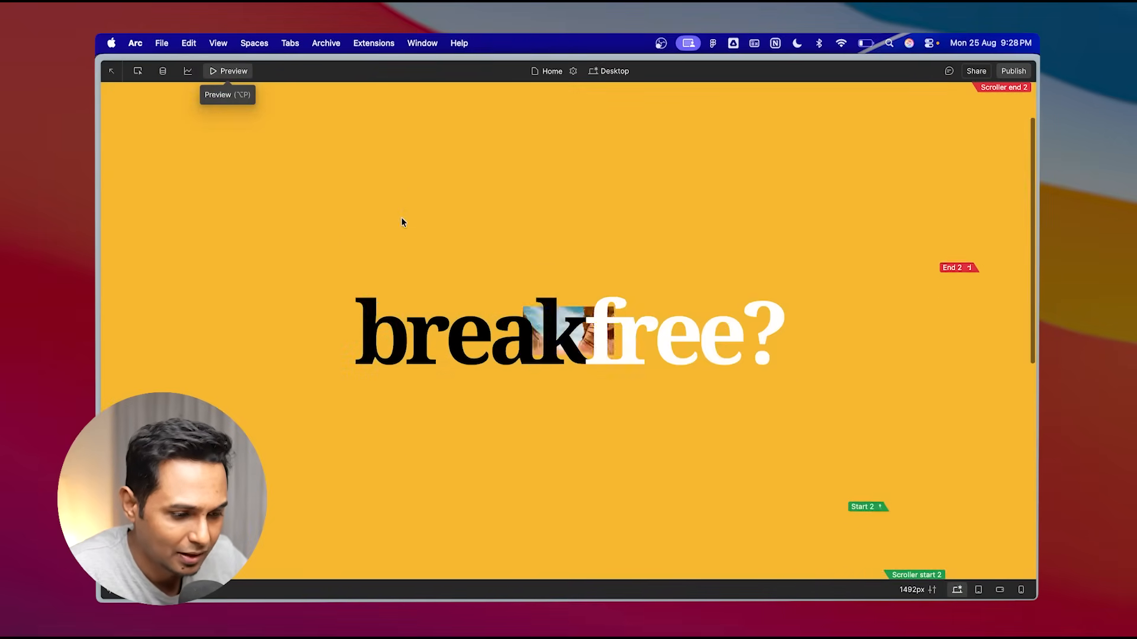
pyautogui.scroll(6, 401, 222)
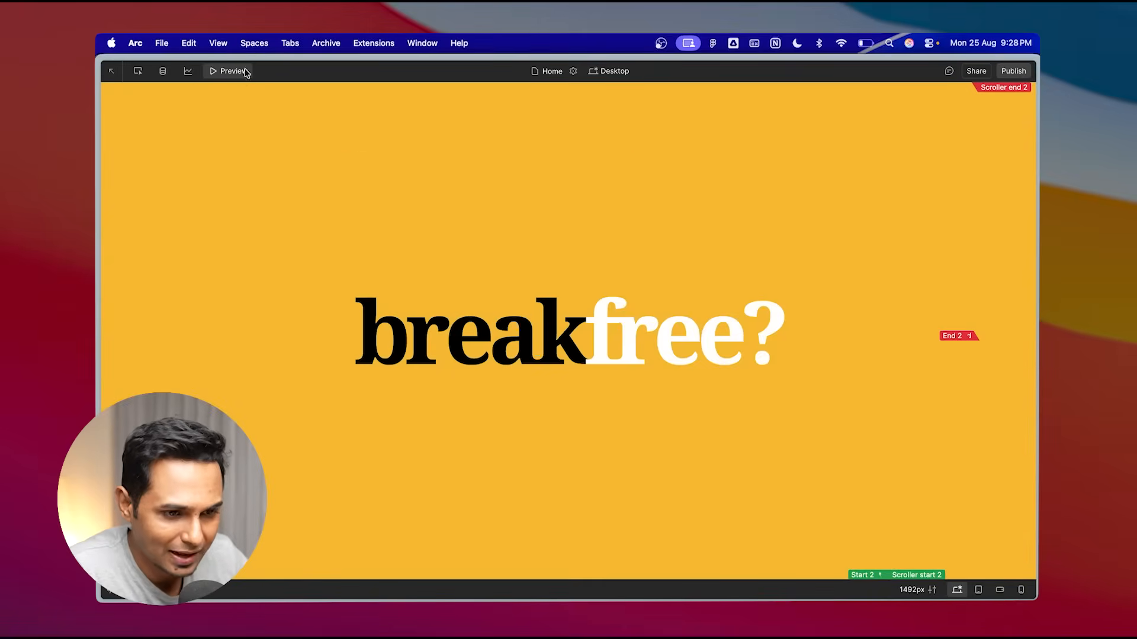
pyautogui.click(244, 72)
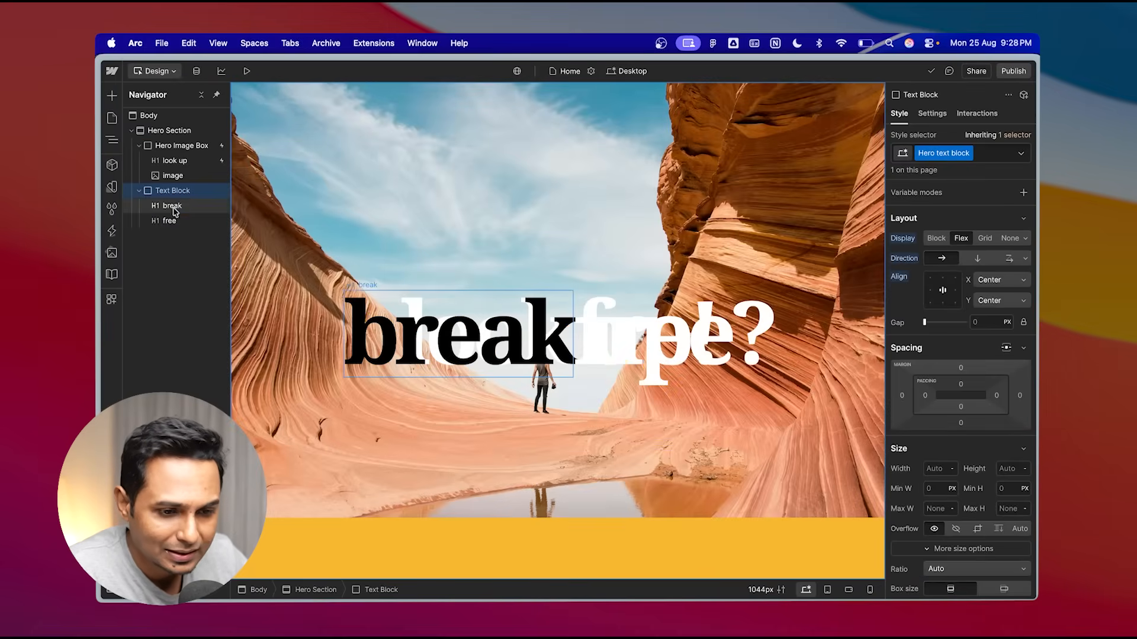
# - Inspect the position and style settings of the "break" and "free" headings and the Text Block
pyautogui.click(174, 208)
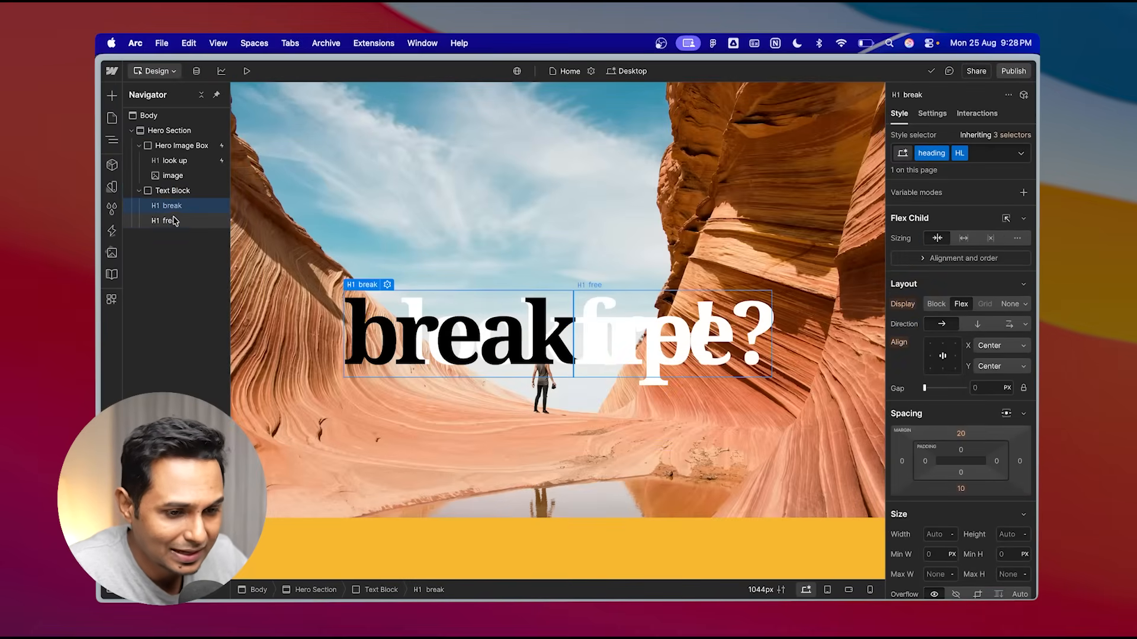
pyautogui.click(171, 222)
pyautogui.click(172, 206)
pyautogui.scroll(-3, 1007, 414)
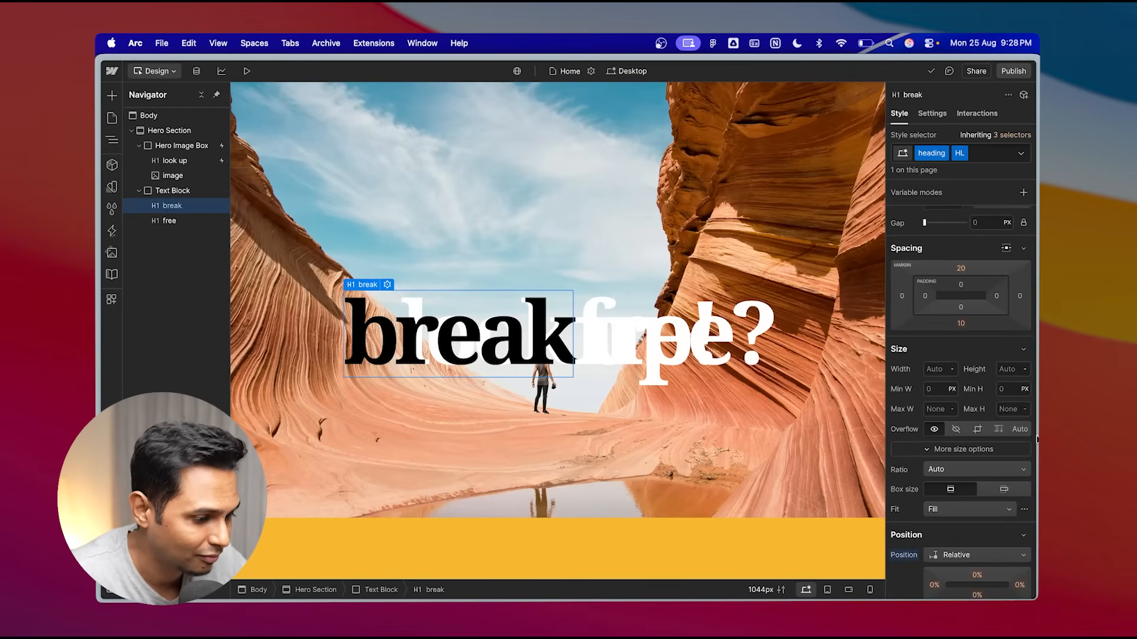
pyautogui.scroll(-3, 971, 444)
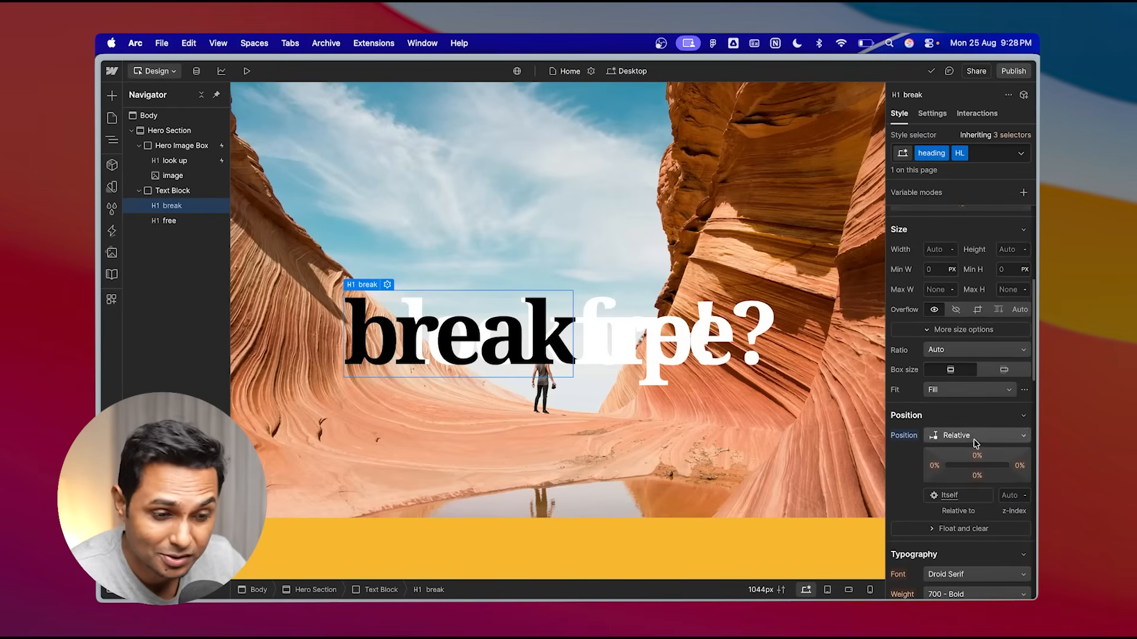
pyautogui.click(172, 191)
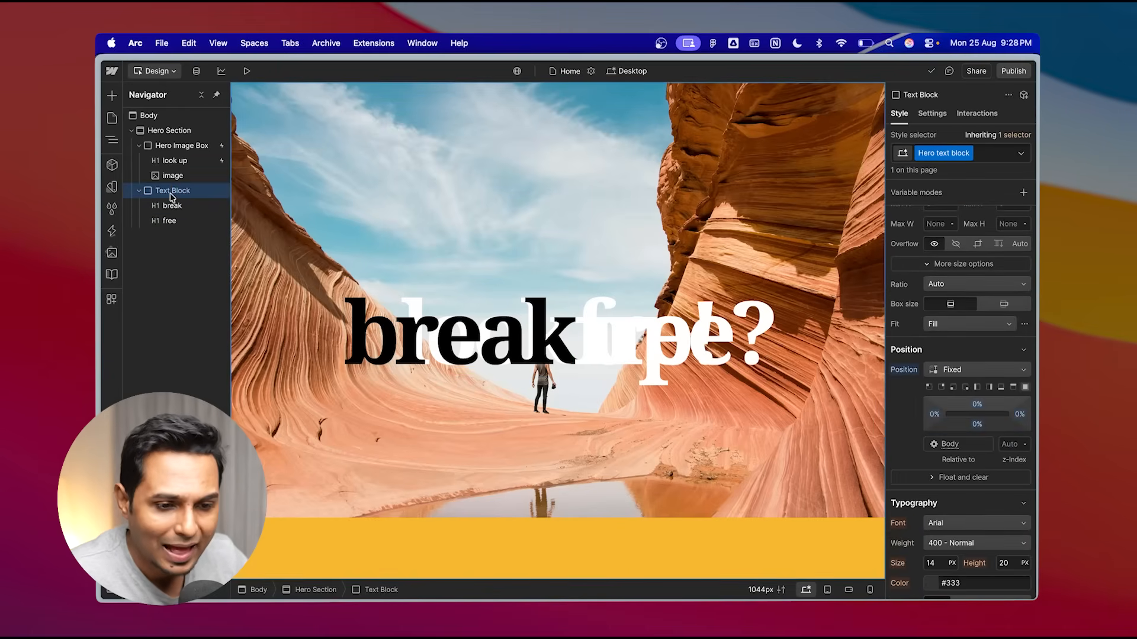
pyautogui.scroll(-2, 987, 318)
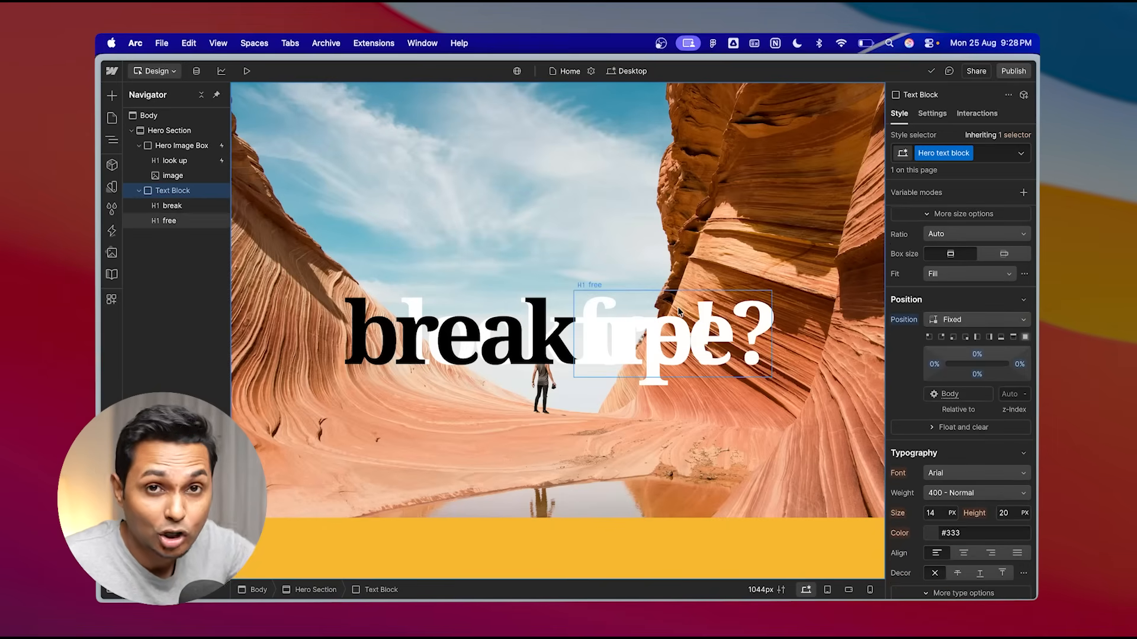
pyautogui.click(178, 205)
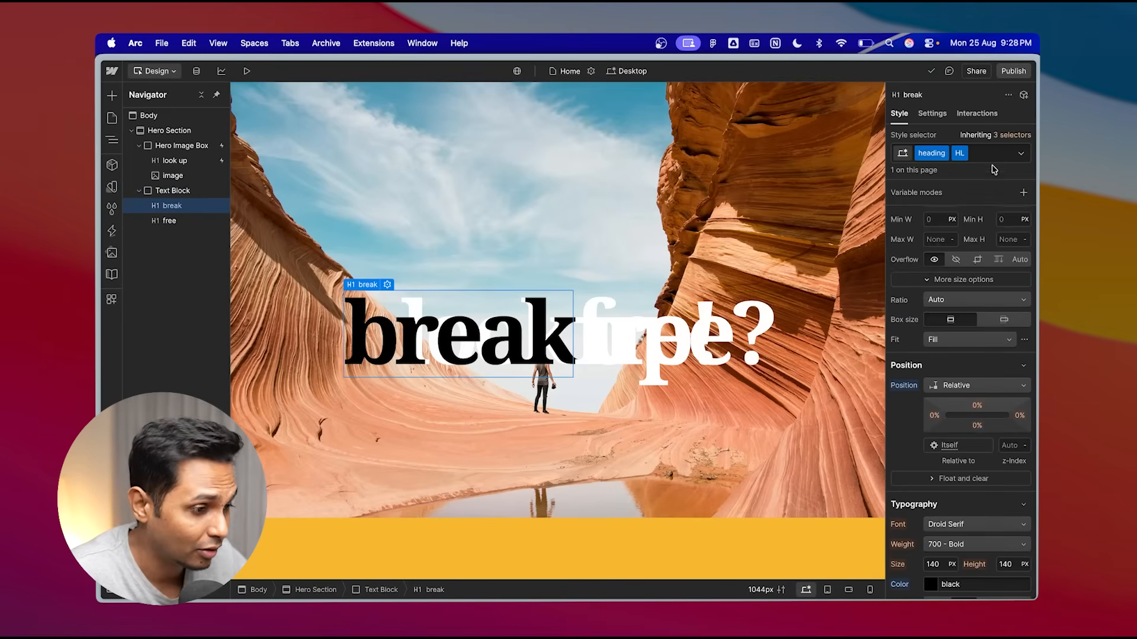
pyautogui.click(171, 220)
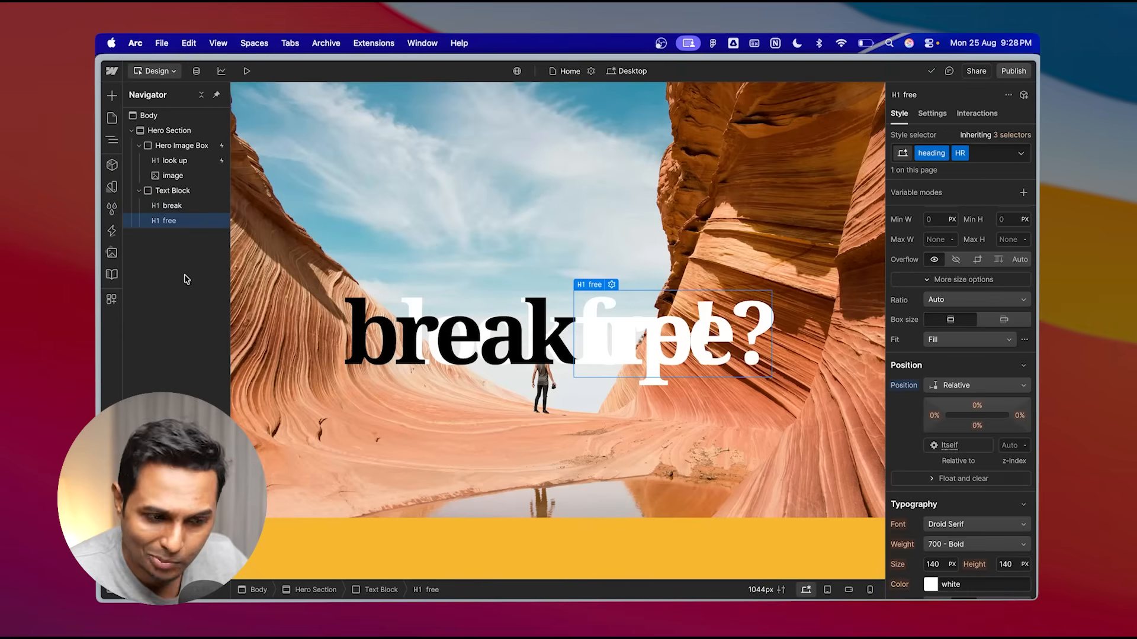
# - Add a new scroll interaction to the "break" heading
pyautogui.click(176, 207)
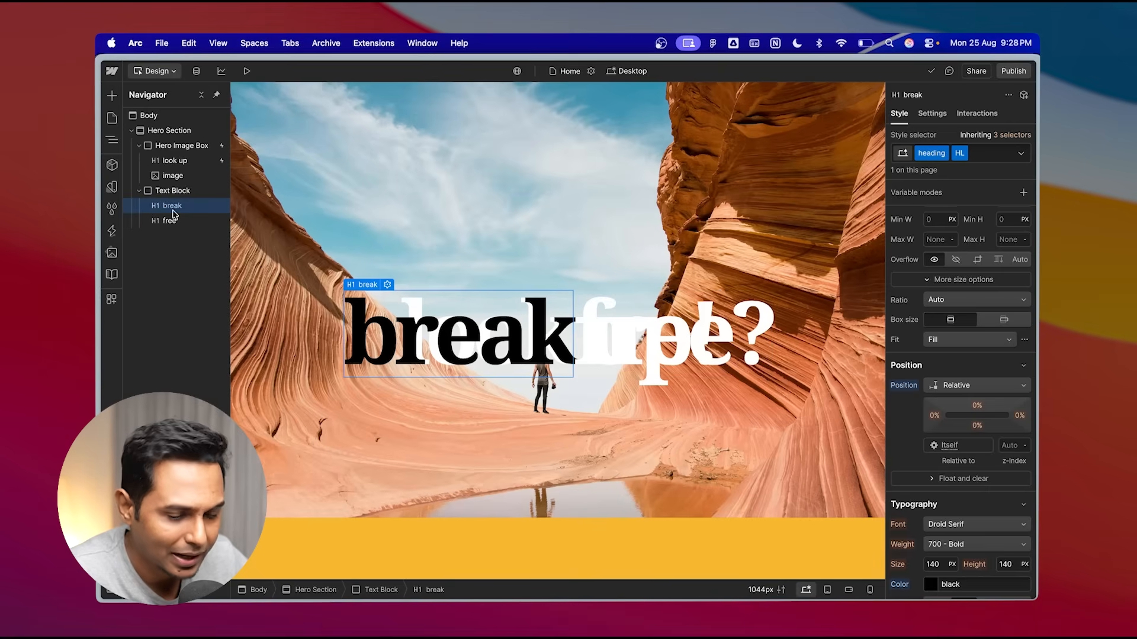
pyautogui.click(984, 114)
pyautogui.click(914, 338)
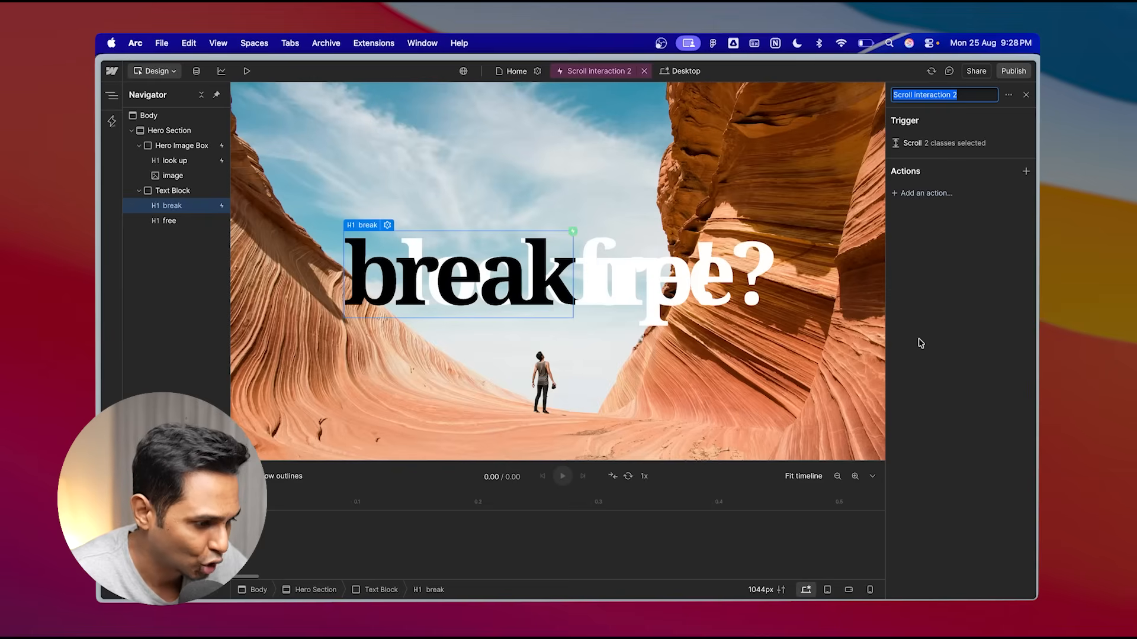
pyautogui.click(957, 148)
pyautogui.click(956, 148)
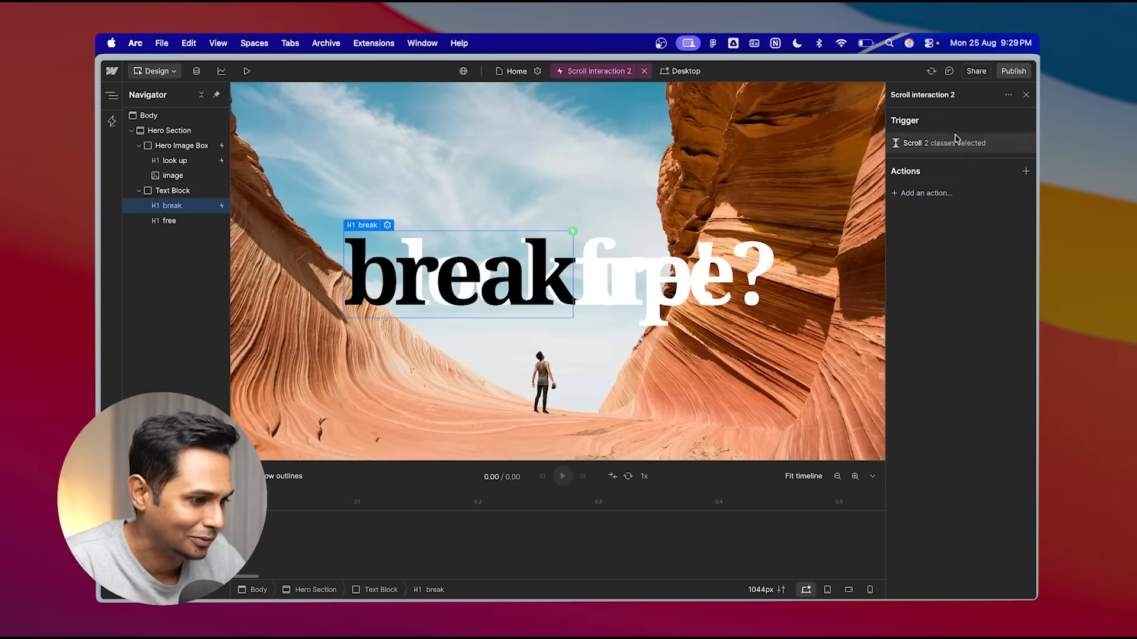
# - Rename the scroll interaction to Scroll HL
pyautogui.click(956, 99)
pyautogui.click(908, 95)
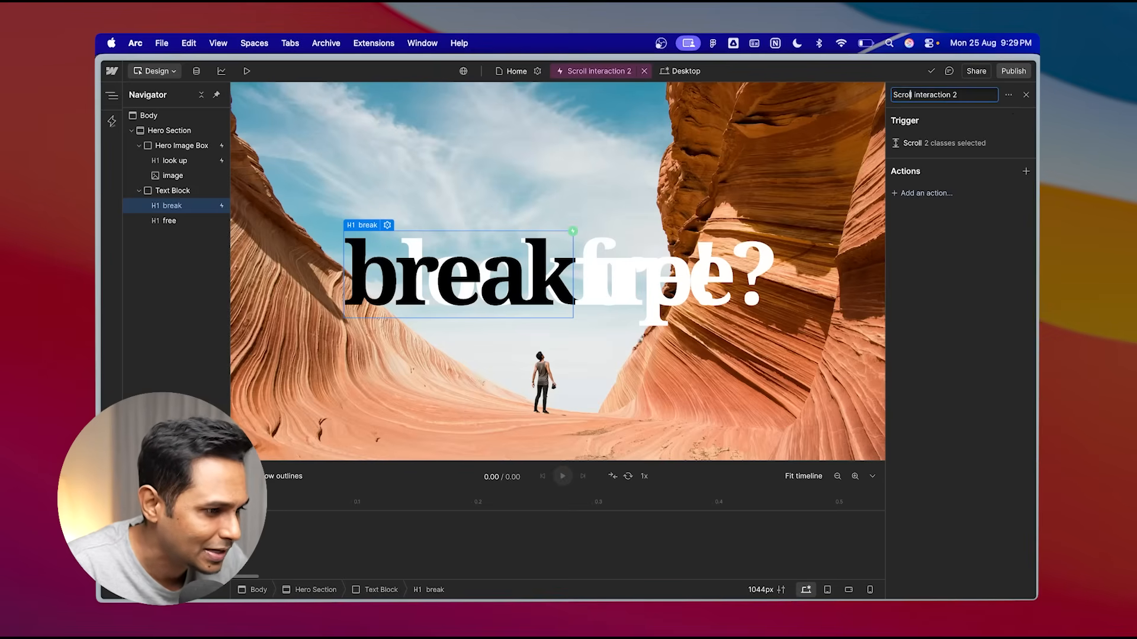
pyautogui.moveTo(913, 95); pyautogui.dragTo(957, 95)
pyautogui.write('HL')
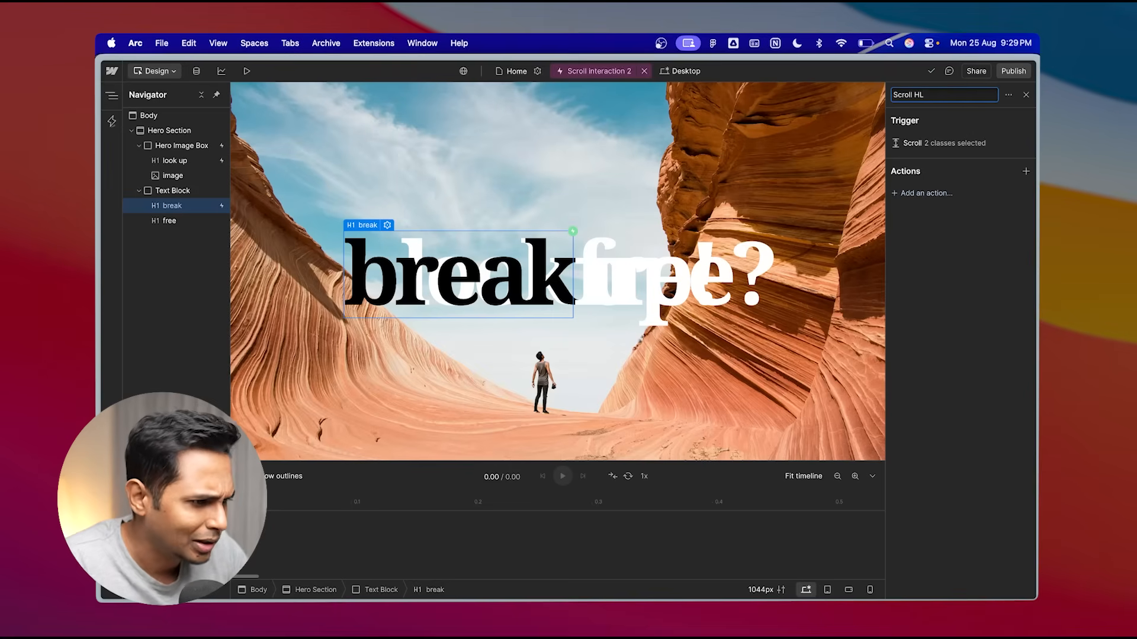
pyautogui.press('Return')
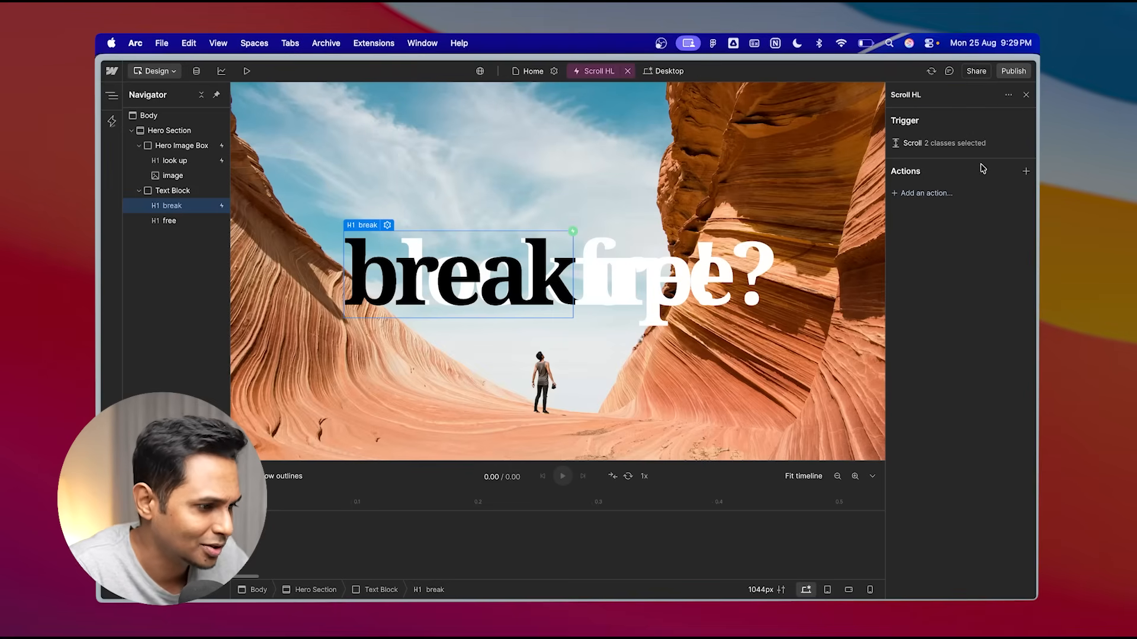
# - Add a custom action and remove its Move Y and Scale properties
pyautogui.click(927, 193)
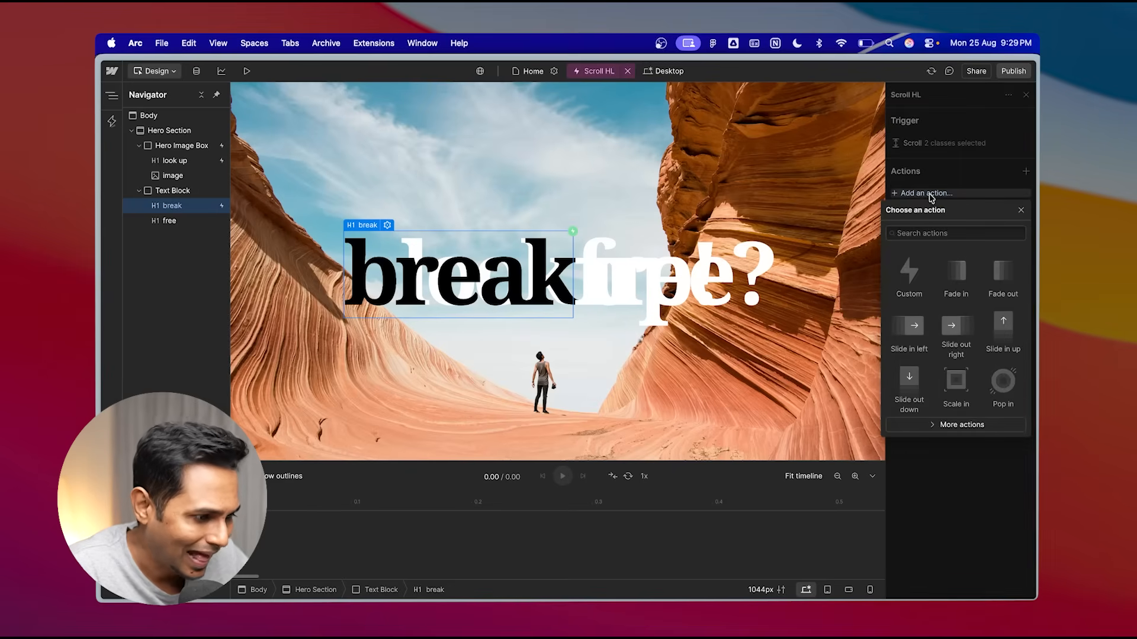
pyautogui.click(910, 286)
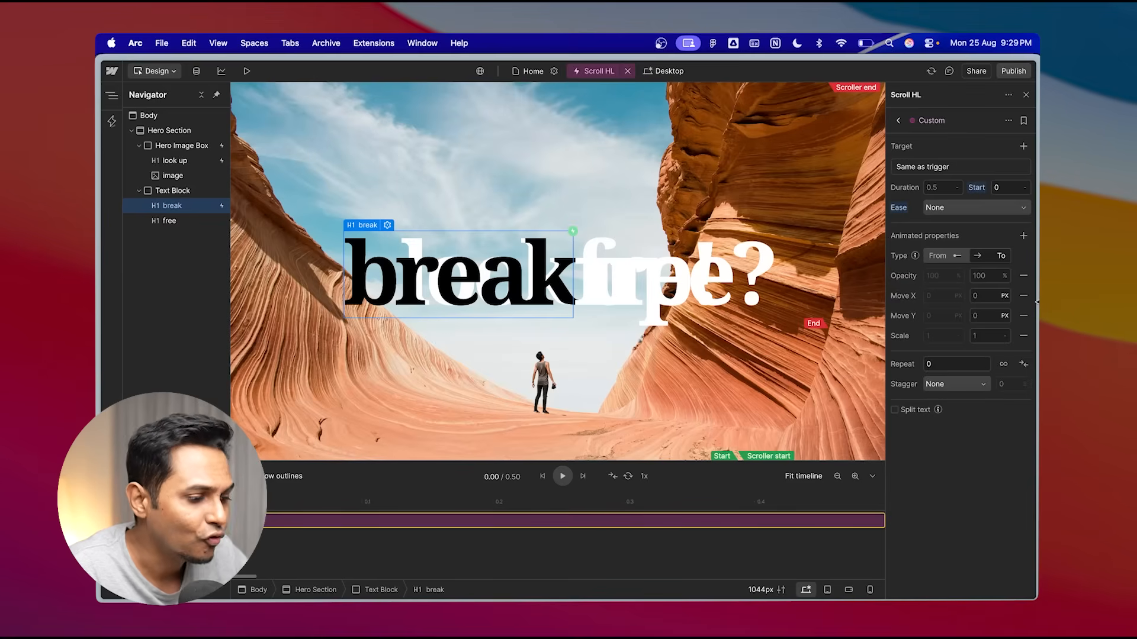
pyautogui.click(1023, 319)
pyautogui.click(1024, 317)
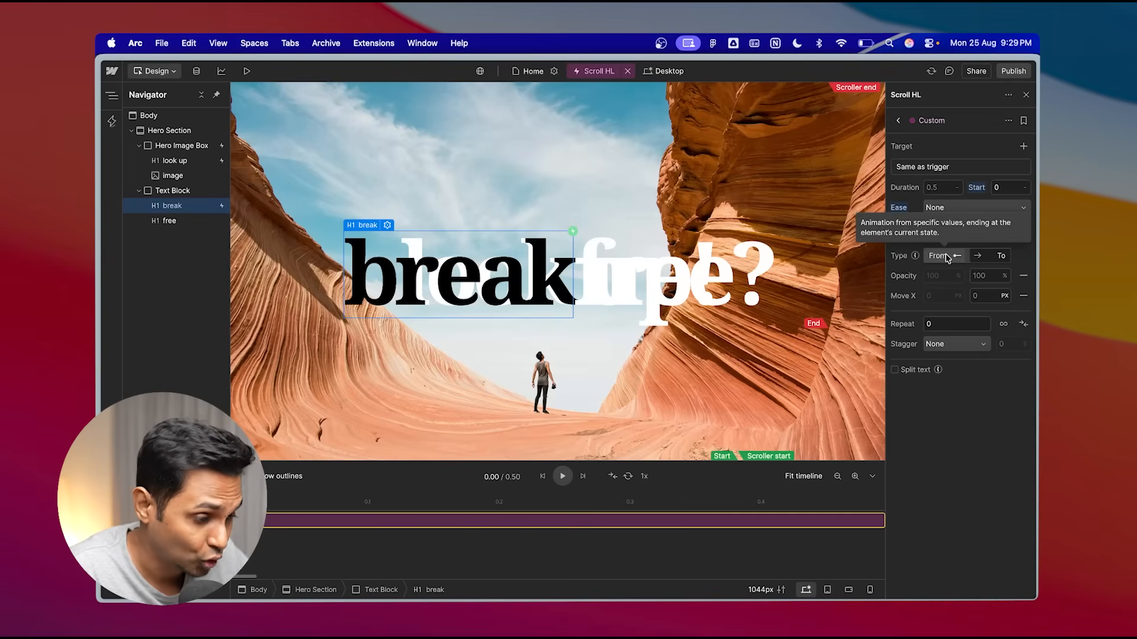
# - Set the Move X start value to 0 and switch its end unit to VW
pyautogui.click(938, 296)
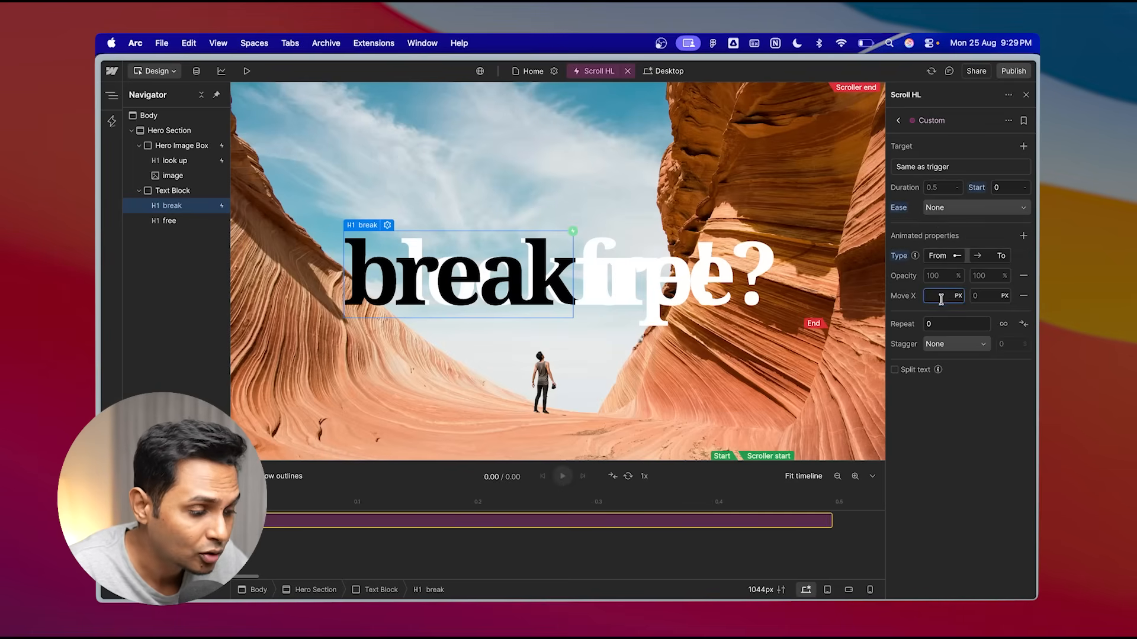
pyautogui.press('Return')
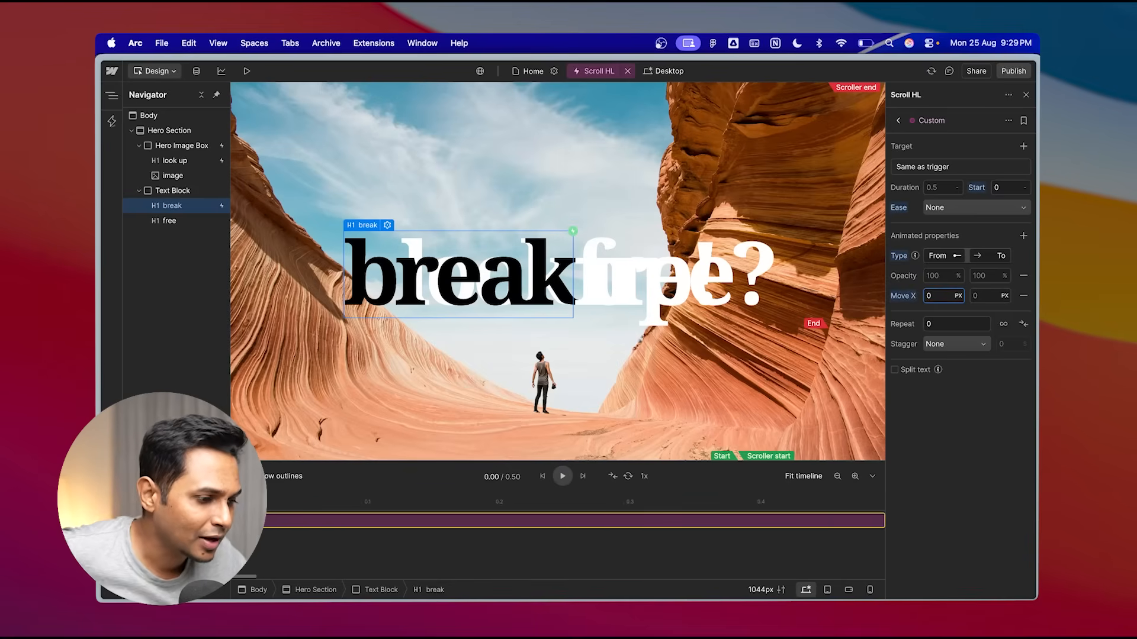
pyautogui.click(1006, 296)
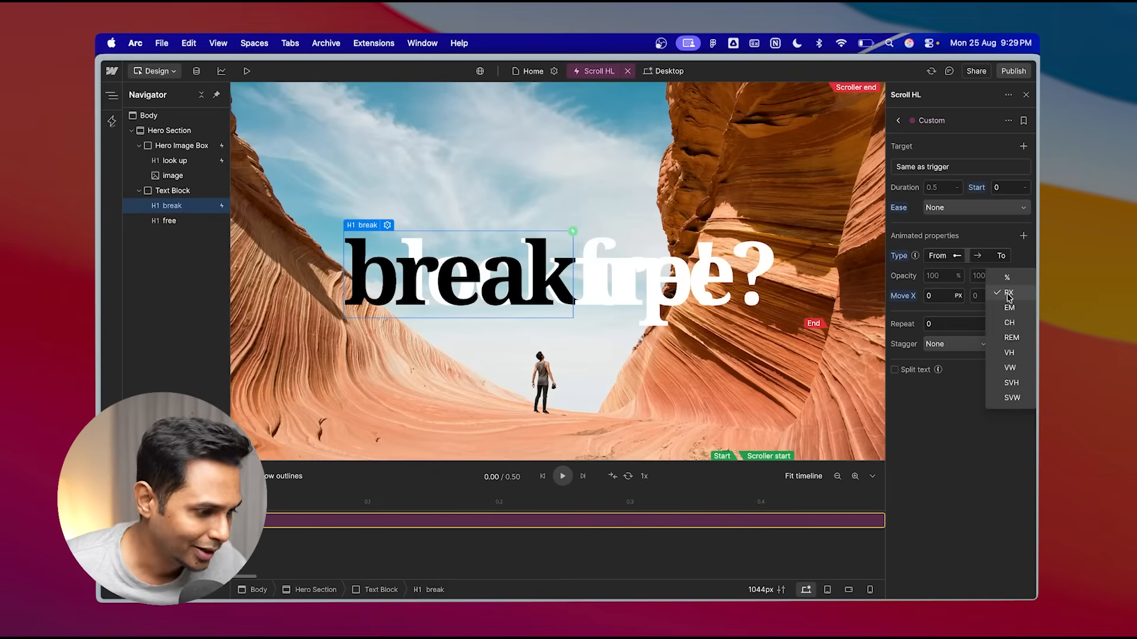
pyautogui.click(1021, 370)
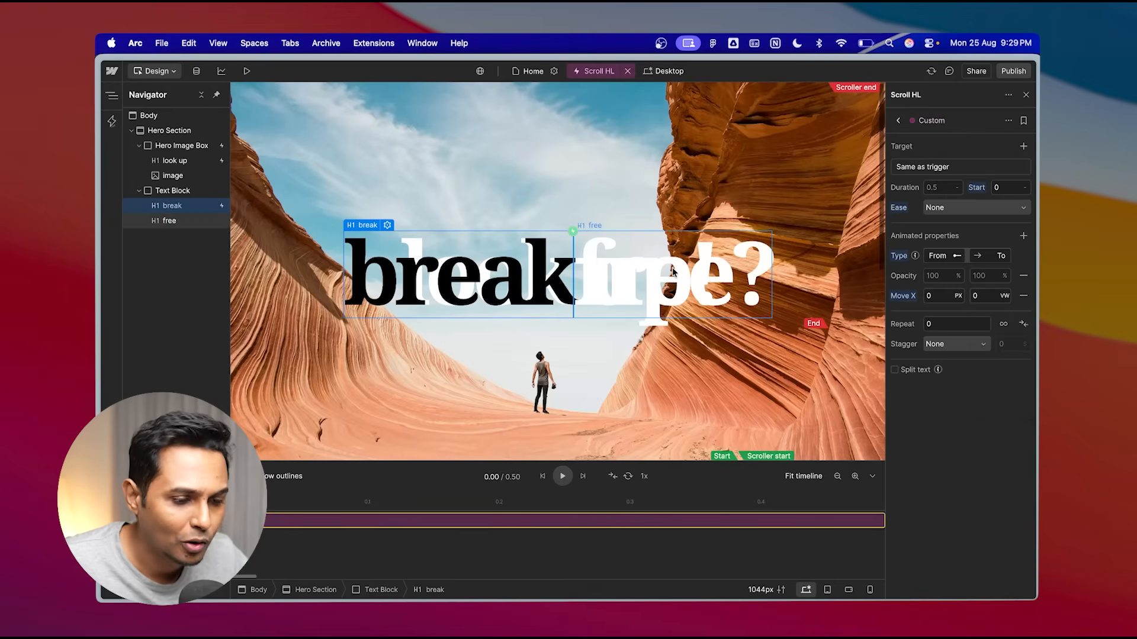
# - Preview the page to check the "break free?" heading animation
pyautogui.click(247, 71)
pyautogui.scroll(-5, 565, 320)
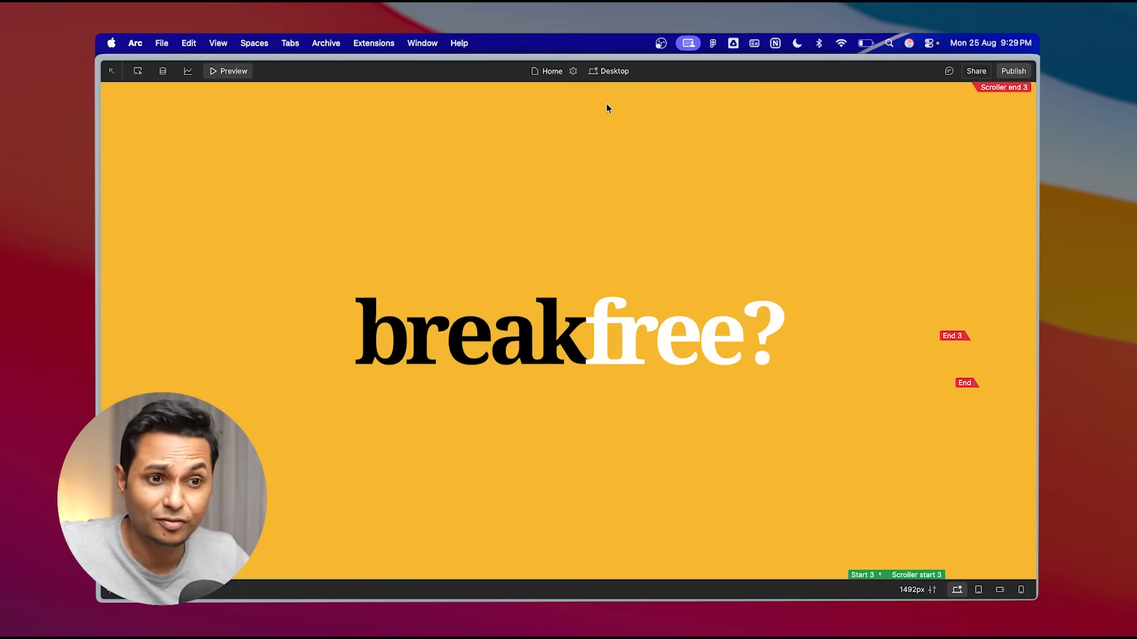
pyautogui.click(237, 70)
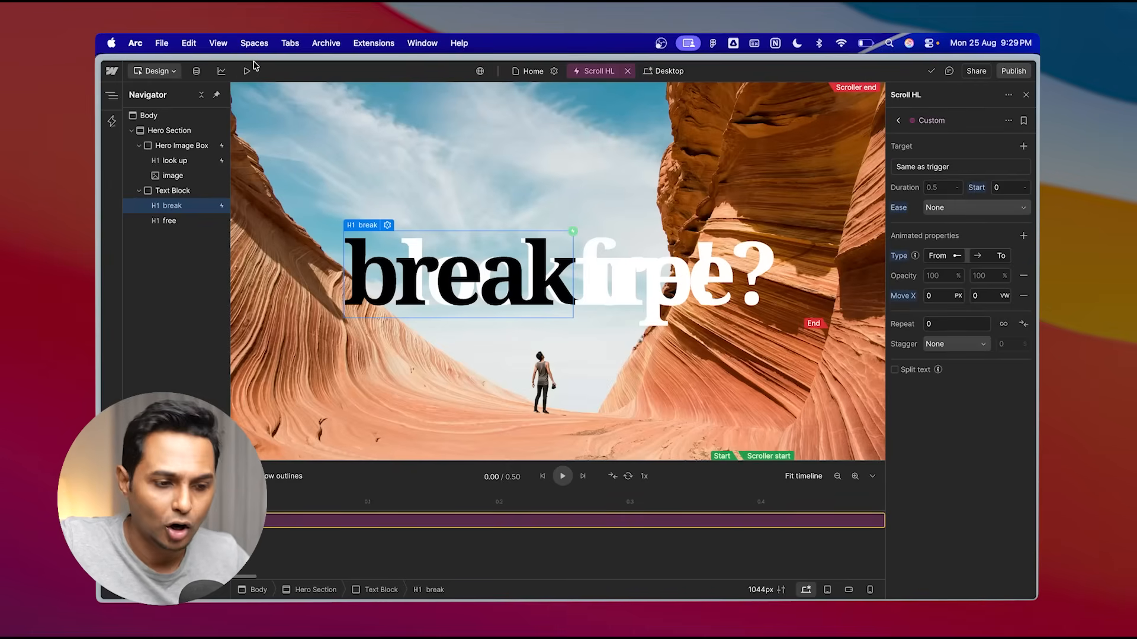
# - Set the Move X end value to -60 vw, scrubbing the timeline to check the slide
pyautogui.click(991, 295)
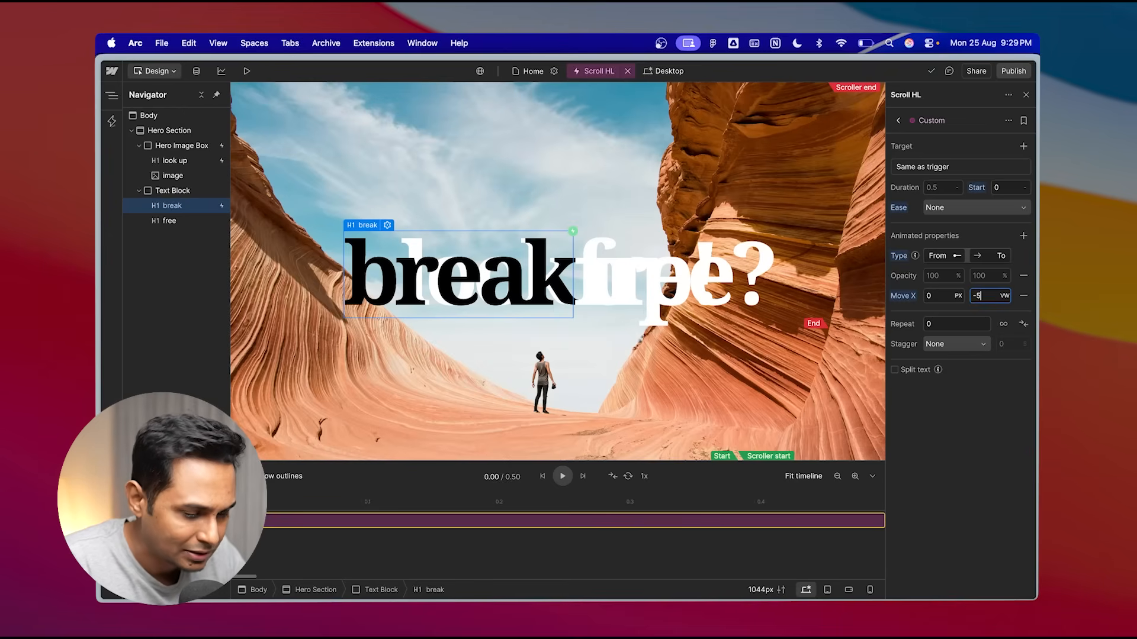
pyautogui.moveTo(240, 495); pyautogui.dragTo(914, 496)
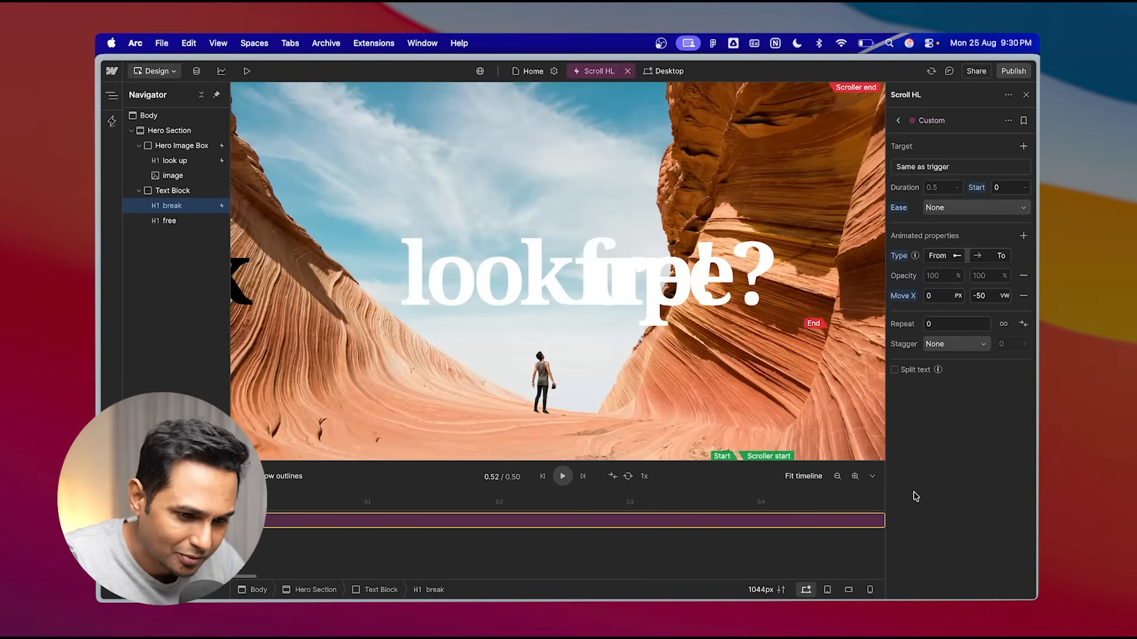
pyautogui.click(990, 295)
pyautogui.write('-60')
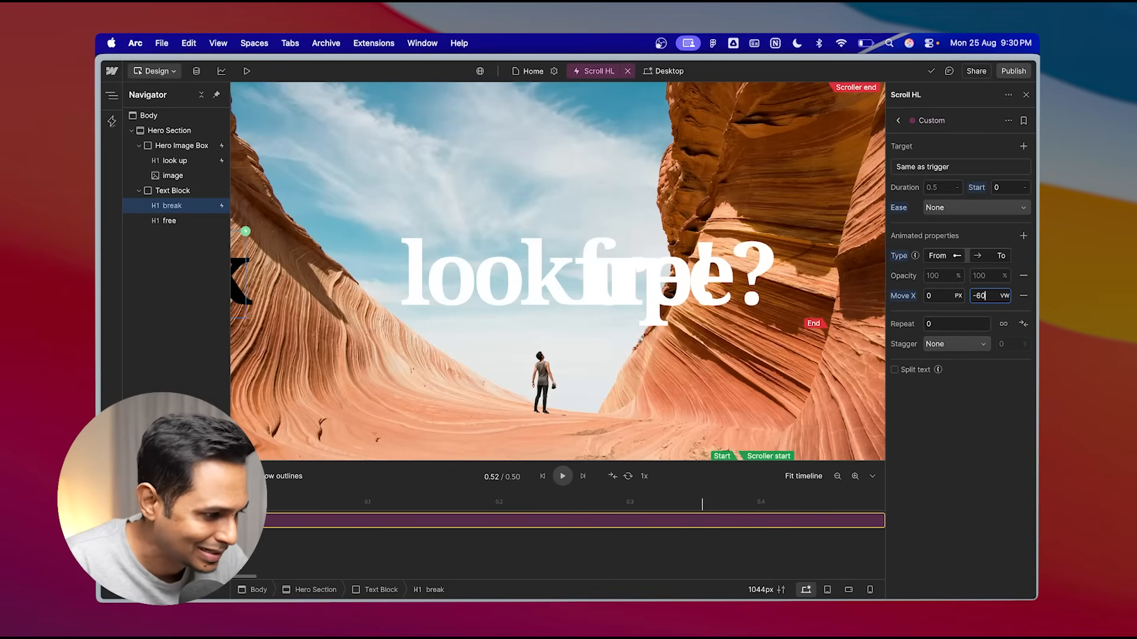
# - Set the "break" heading's opacity to animate from 100% to 0%
pyautogui.moveTo(701, 497); pyautogui.dragTo(611, 428)
pyautogui.click(941, 273)
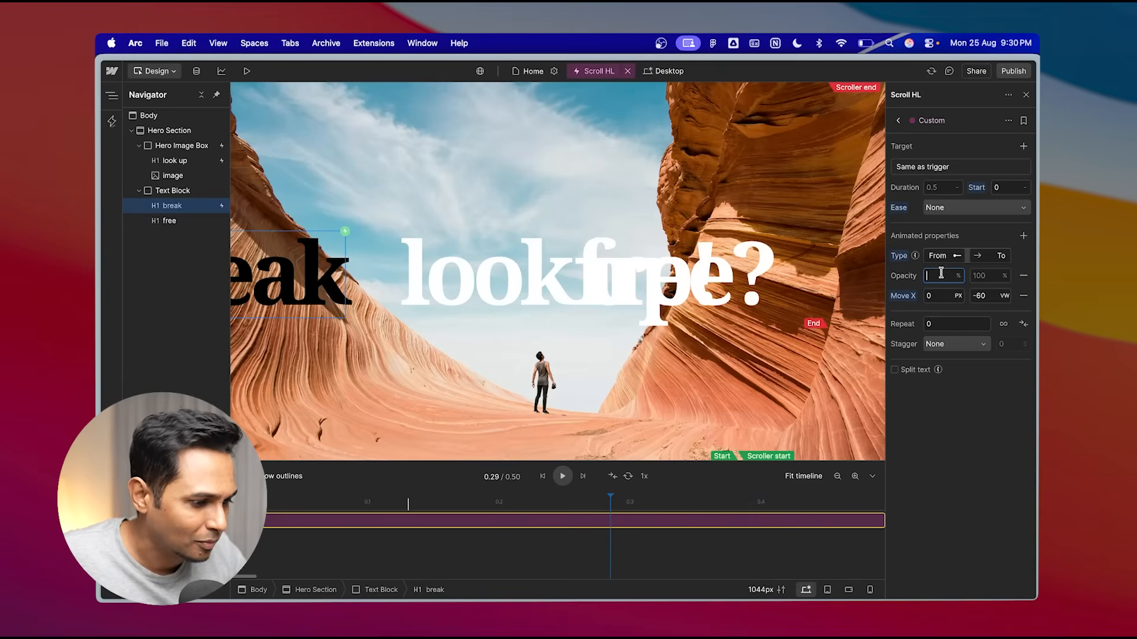
pyautogui.write('100')
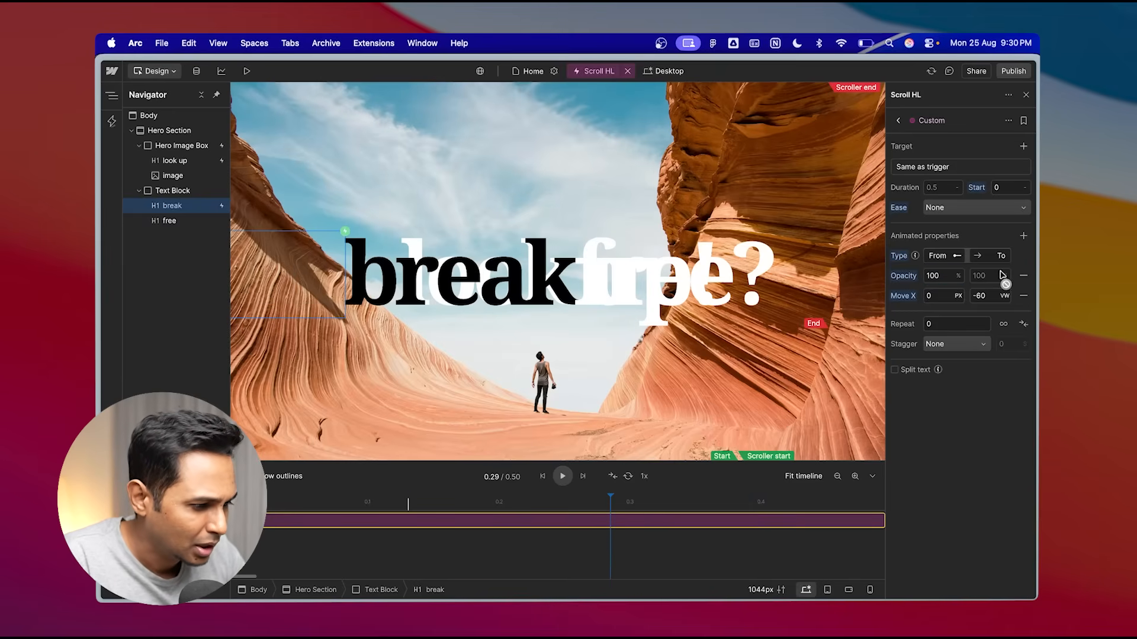
pyautogui.click(989, 272)
pyautogui.write('0')
pyautogui.press('Return')
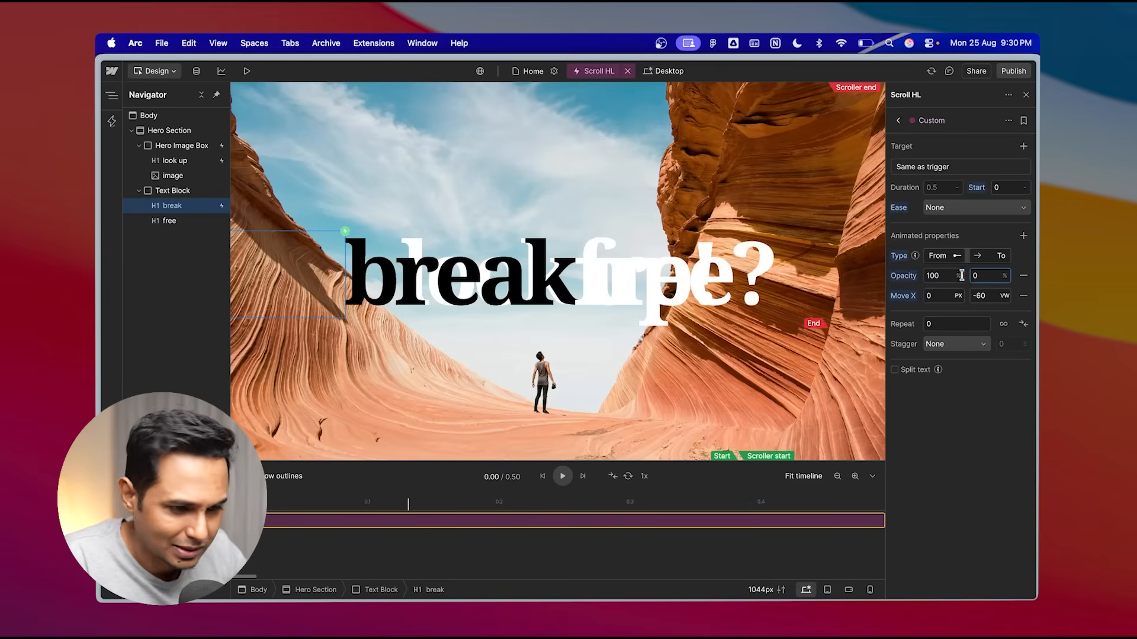
# - Preview the page and scroll to check the "break" heading's fade and slide
pyautogui.click(247, 71)
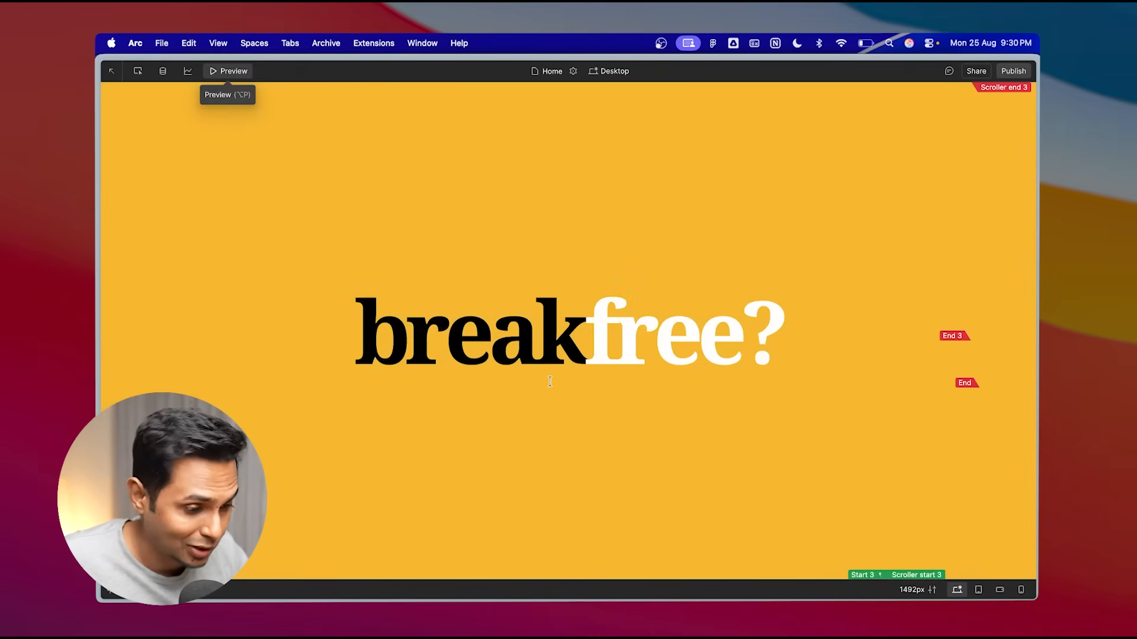
pyautogui.scroll(-5, 549, 382)
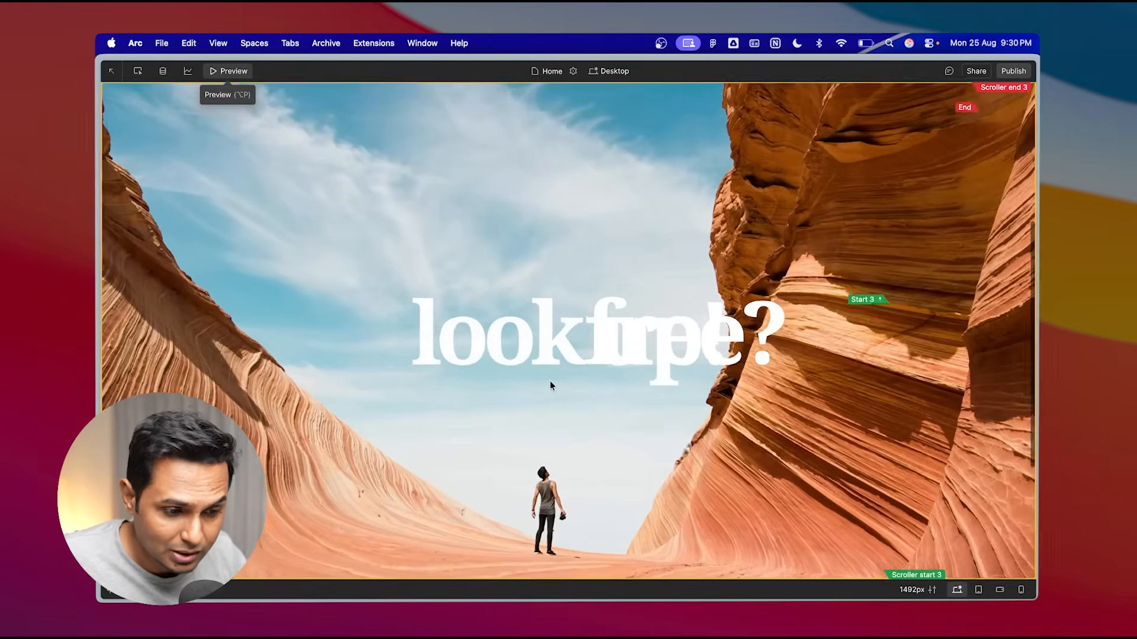
pyautogui.scroll(5, 550, 386)
pyautogui.scroll(-6, 550, 386)
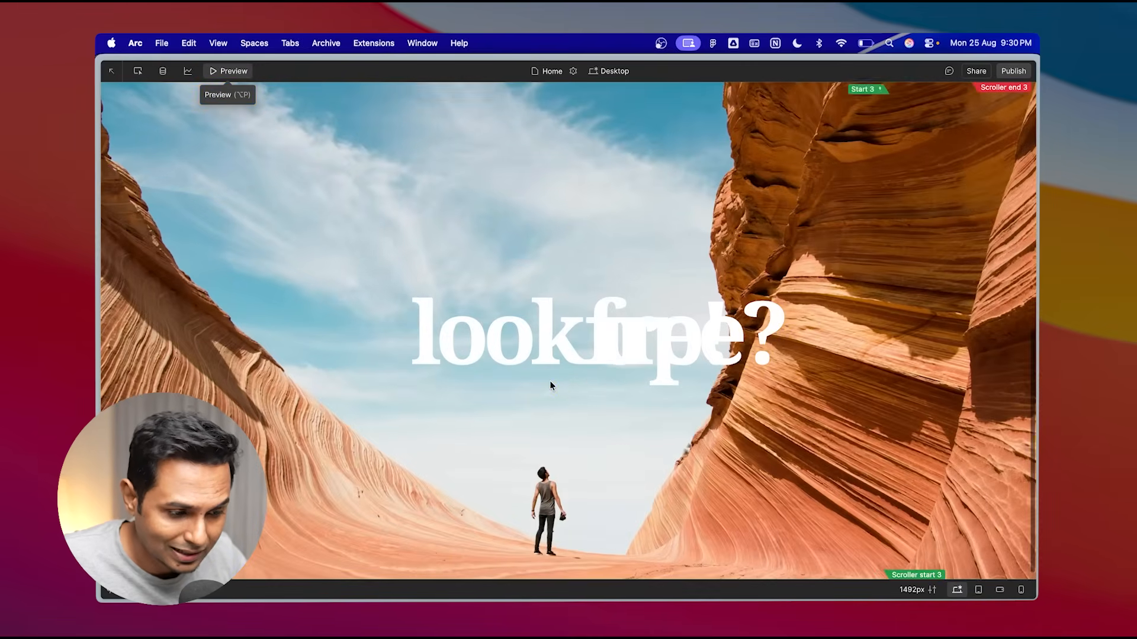
pyautogui.scroll(6, 550, 386)
pyautogui.scroll(-3, 550, 385)
pyautogui.scroll(3, 550, 385)
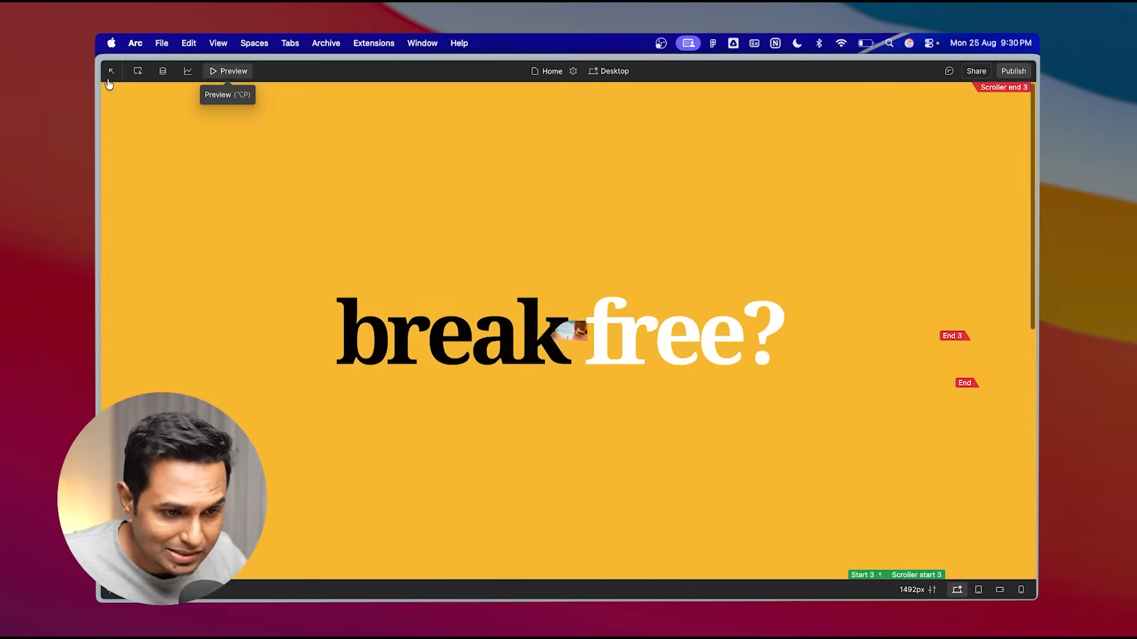
pyautogui.click(111, 72)
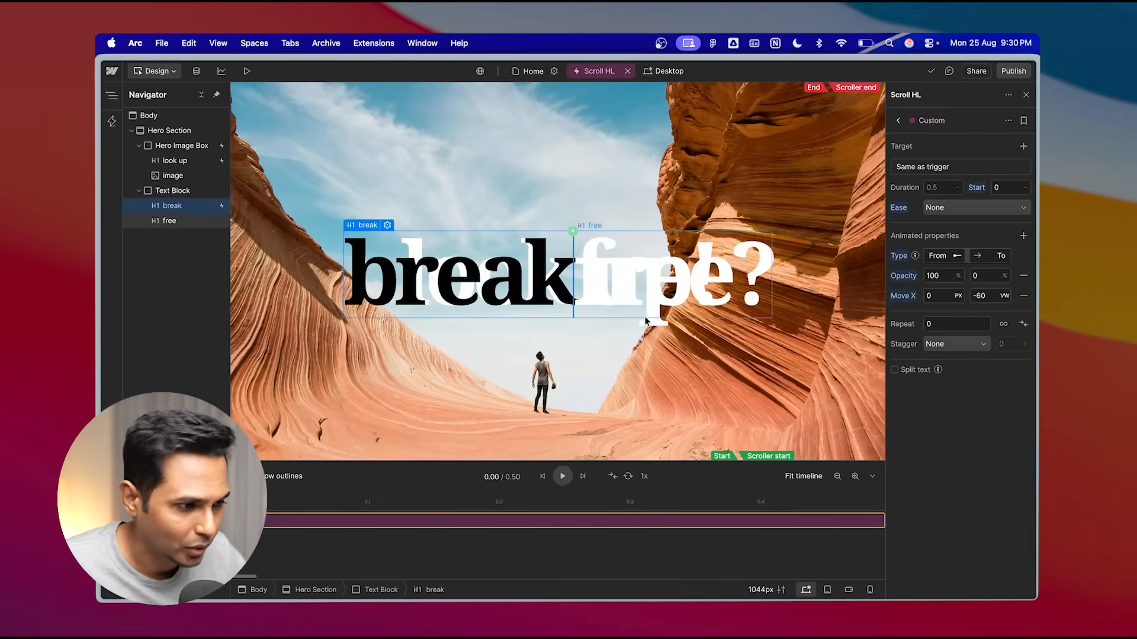
# - Select the "free" heading and create a new scroll interaction for it
pyautogui.click(1026, 118)
pyautogui.click(901, 115)
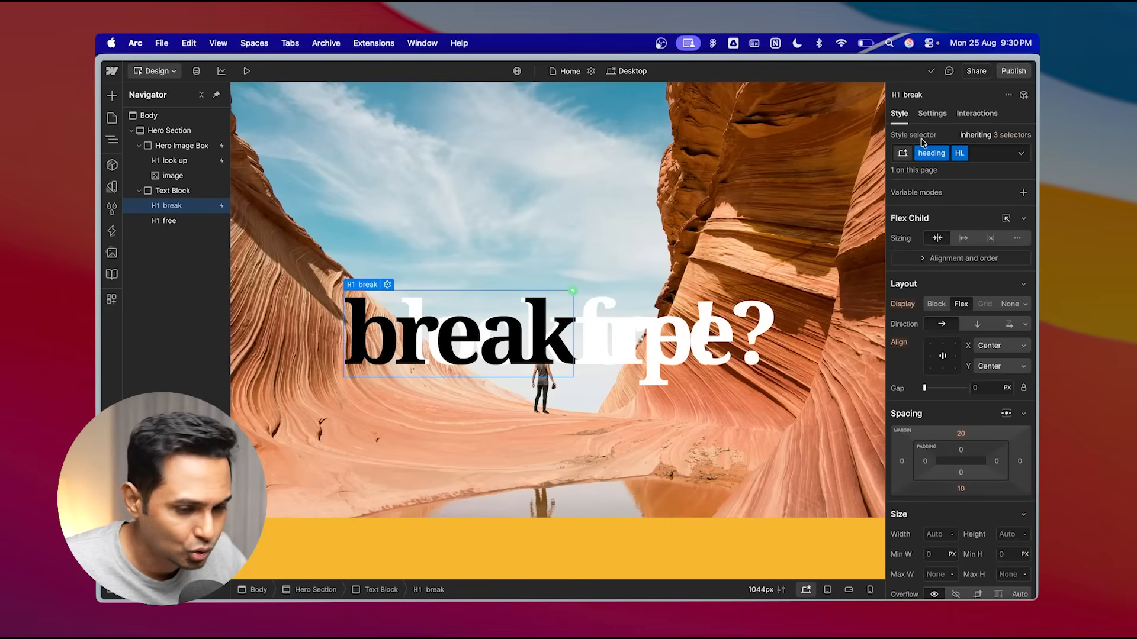
pyautogui.click(172, 222)
pyautogui.press('alt')
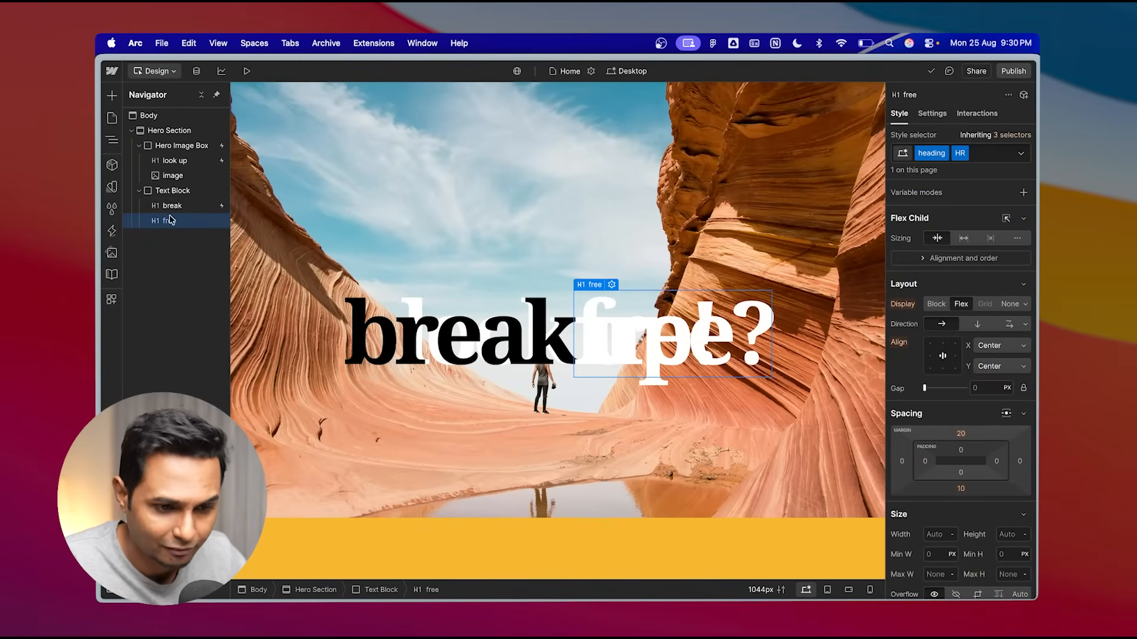
pyautogui.click(975, 115)
pyautogui.click(917, 340)
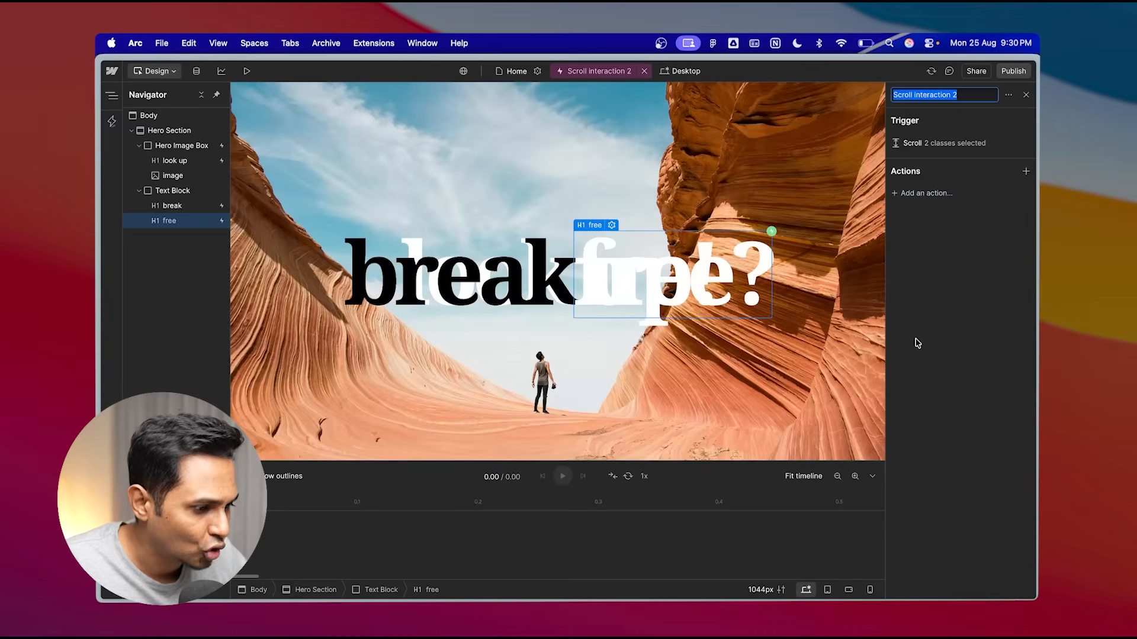
# - Add a custom action to the "free" interaction, removing its Move Y and Scale properties
pyautogui.click(926, 194)
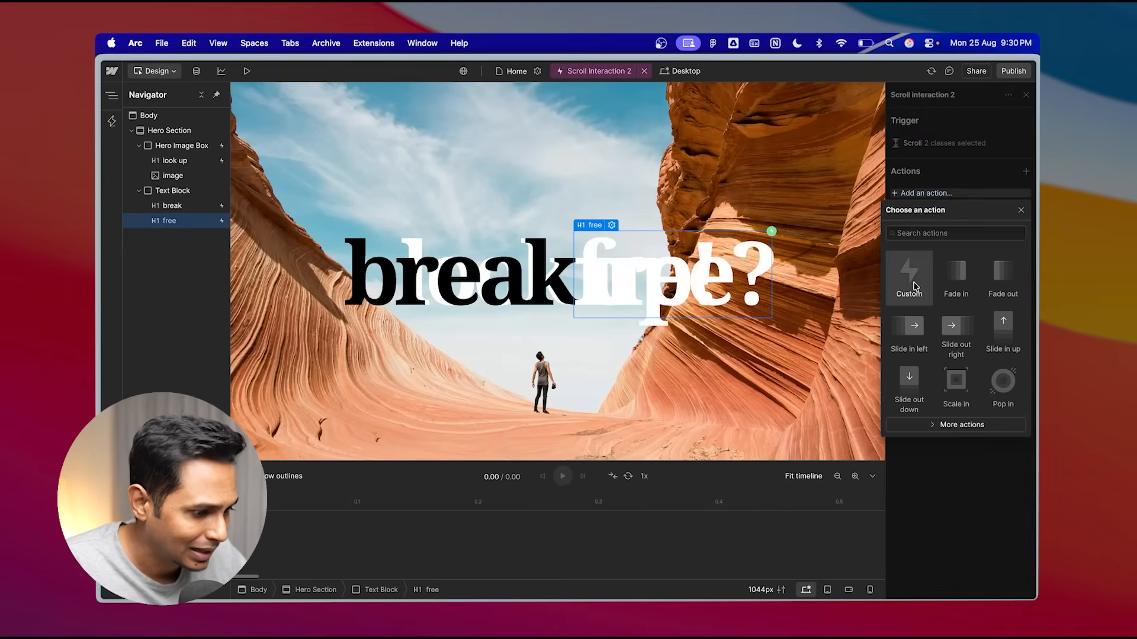
pyautogui.click(914, 278)
pyautogui.click(1023, 316)
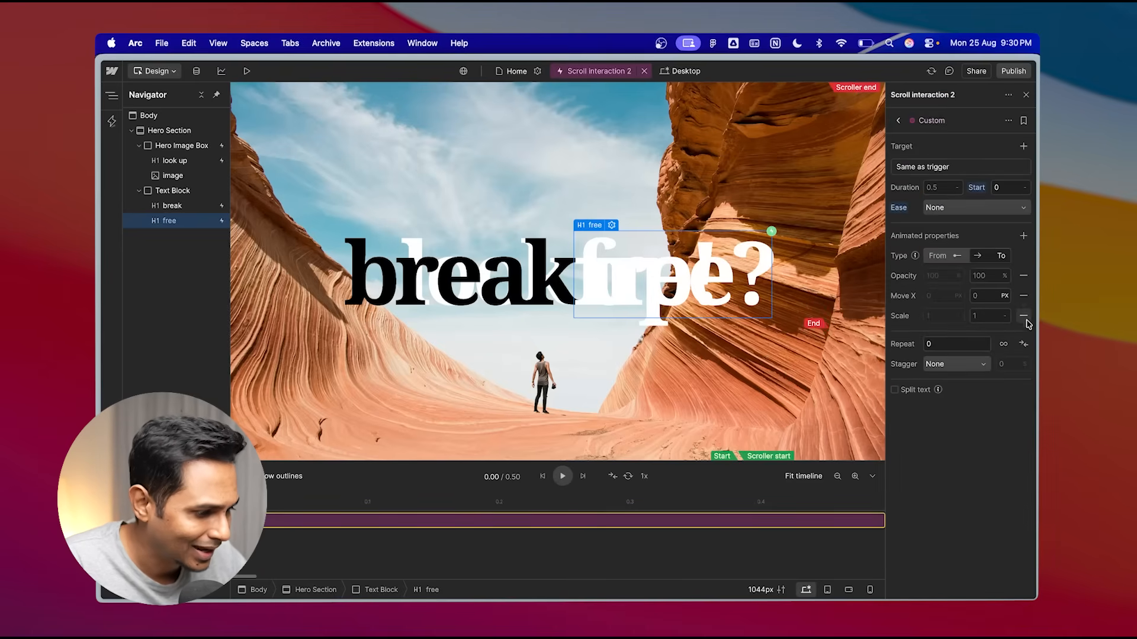
pyautogui.click(1023, 316)
# - Set the "free" animation's opacity from 100% to 0% and Move X from 0 to 60 vw
pyautogui.click(956, 255)
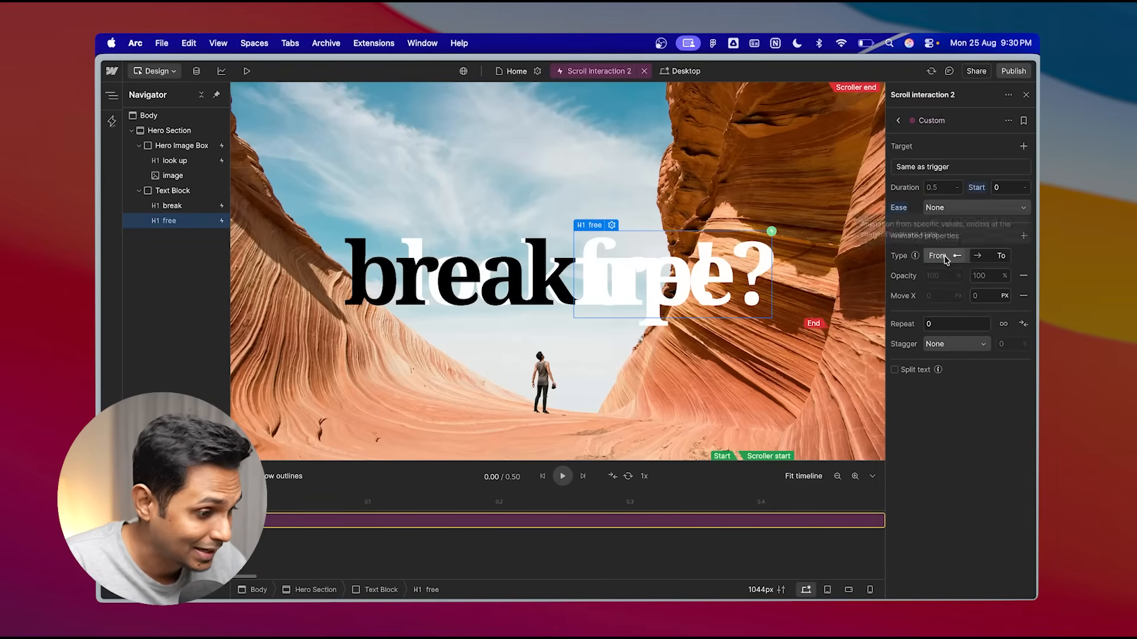
pyautogui.click(937, 276)
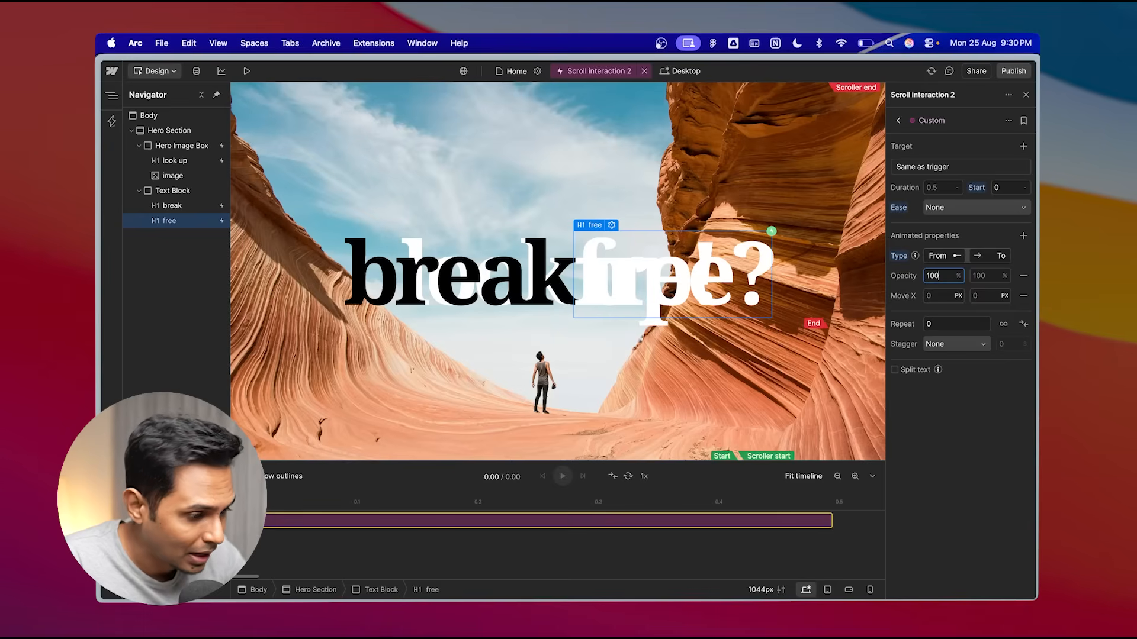
pyautogui.click(991, 275)
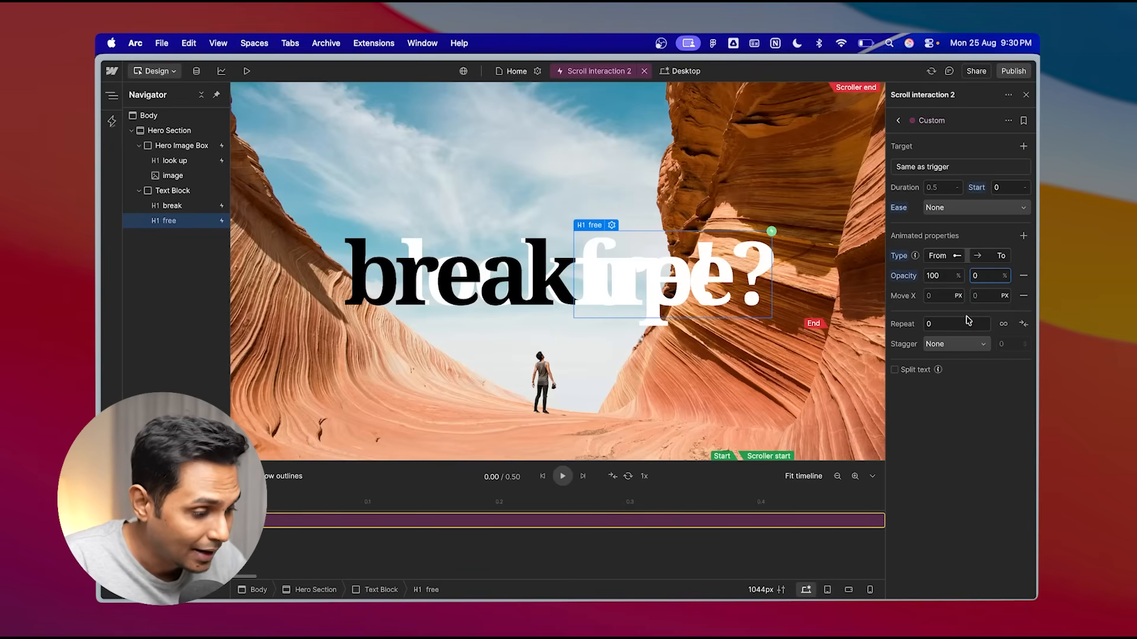
pyautogui.click(945, 296)
pyautogui.write('0')
pyautogui.click(985, 296)
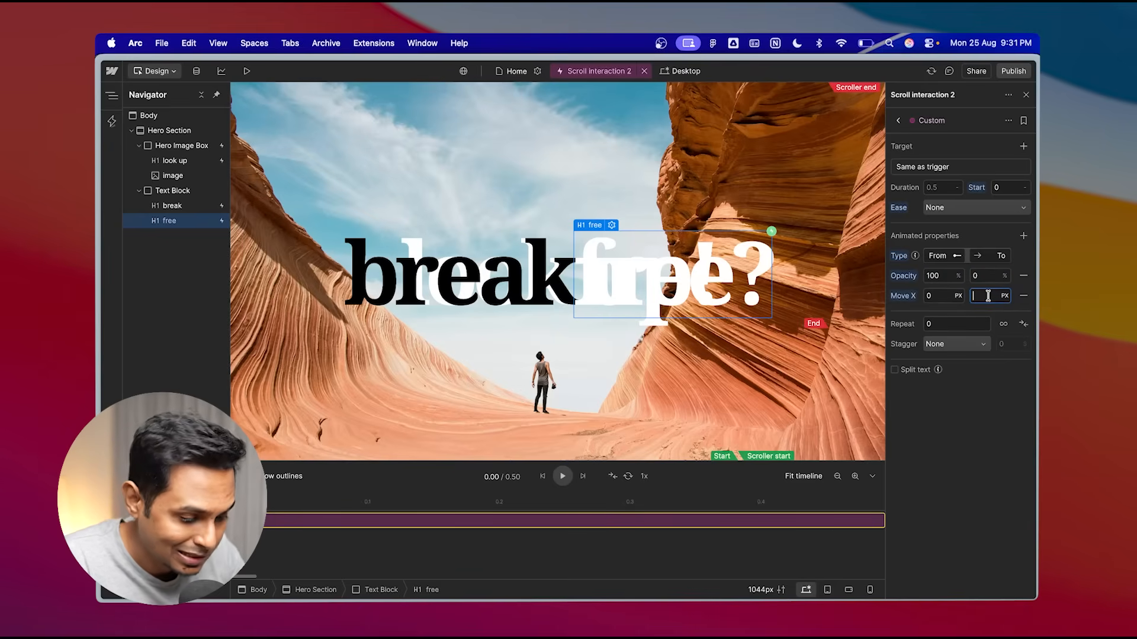
pyautogui.write('60')
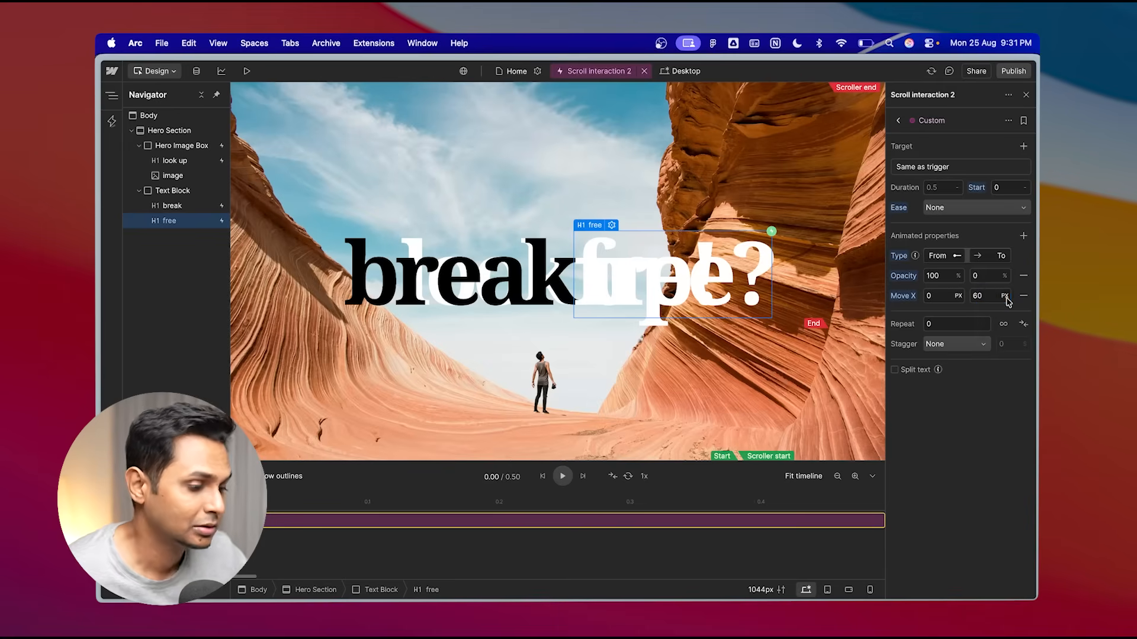
pyautogui.click(1005, 296)
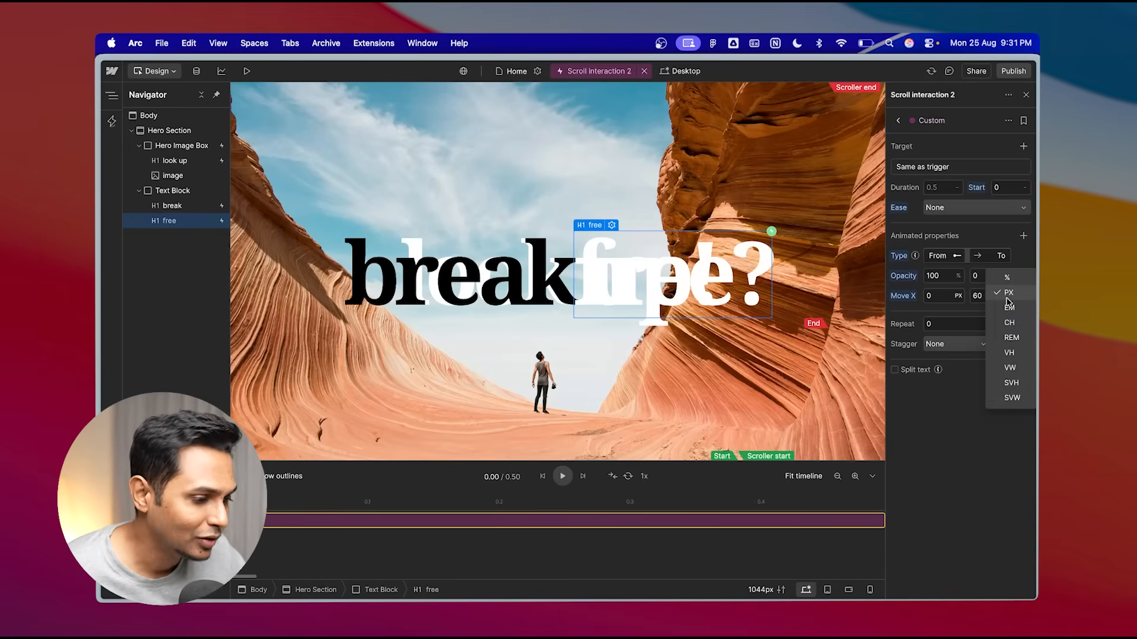
pyautogui.click(1011, 368)
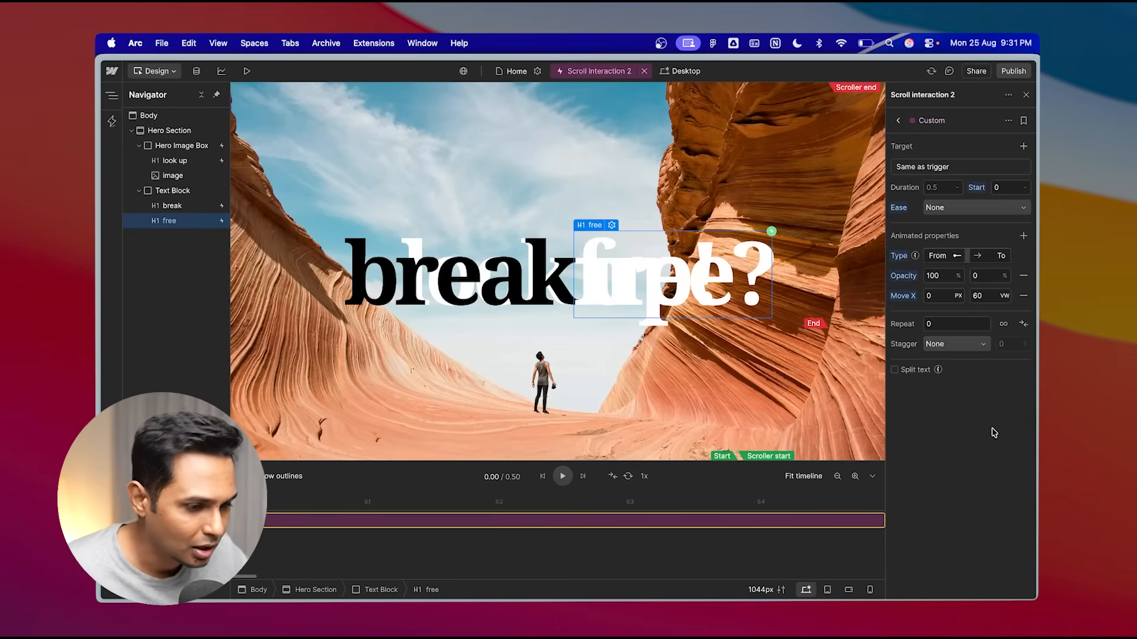
# - Preview and reload the page, scrolling to check both words splitting apart
pyautogui.click(246, 71)
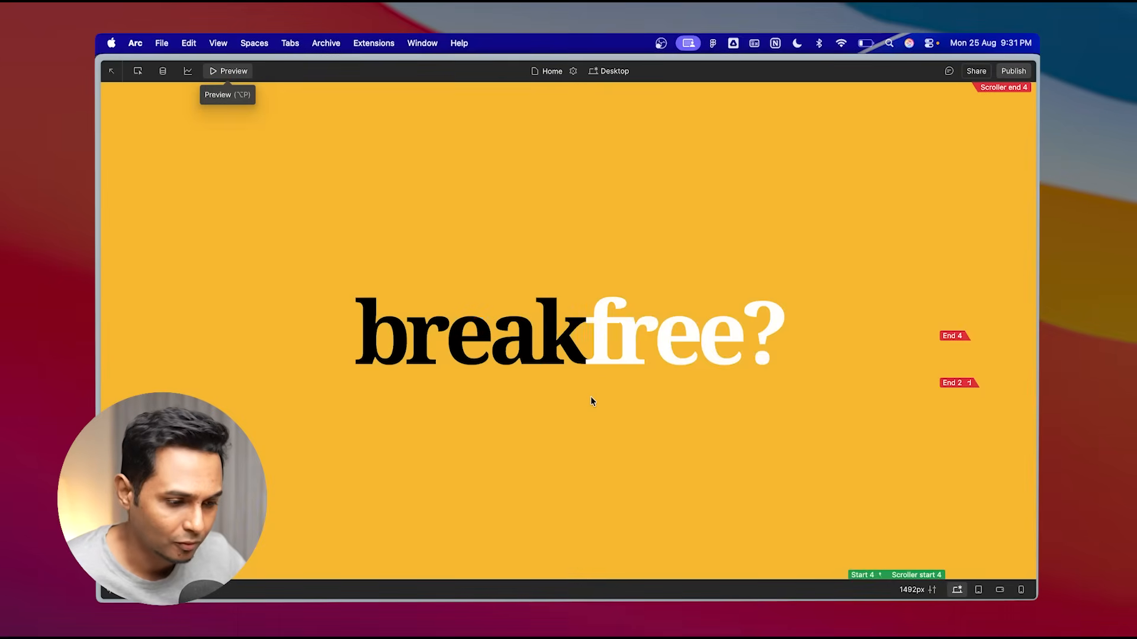
pyautogui.scroll(-10, 591, 401)
pyautogui.scroll(10, 591, 401)
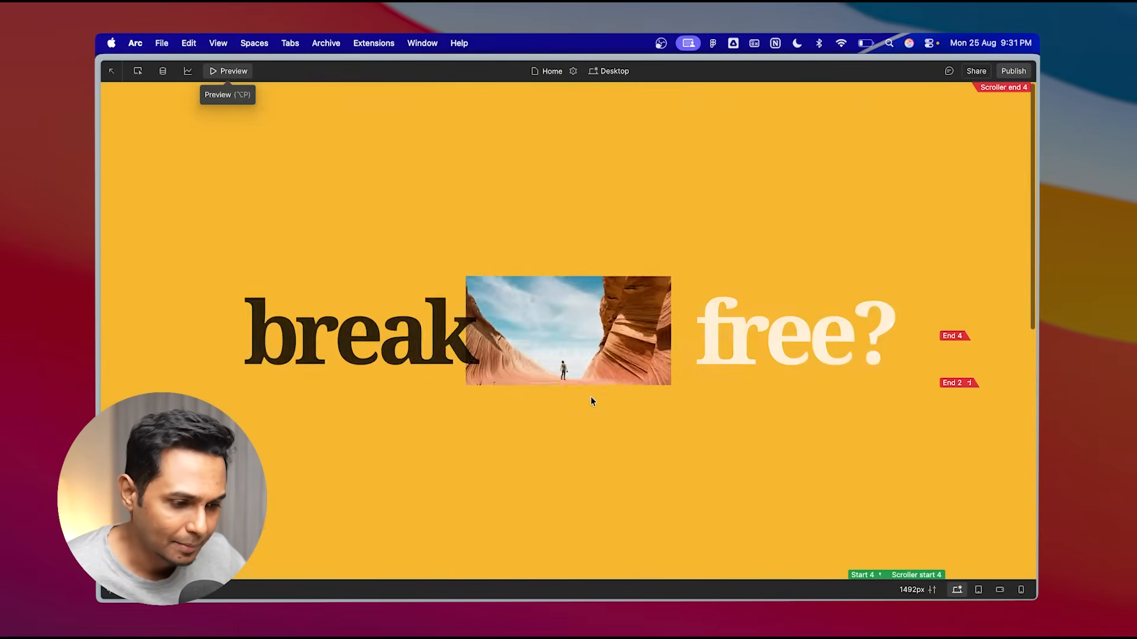
pyautogui.scroll(-12, 591, 401)
pyautogui.scroll(10, 591, 400)
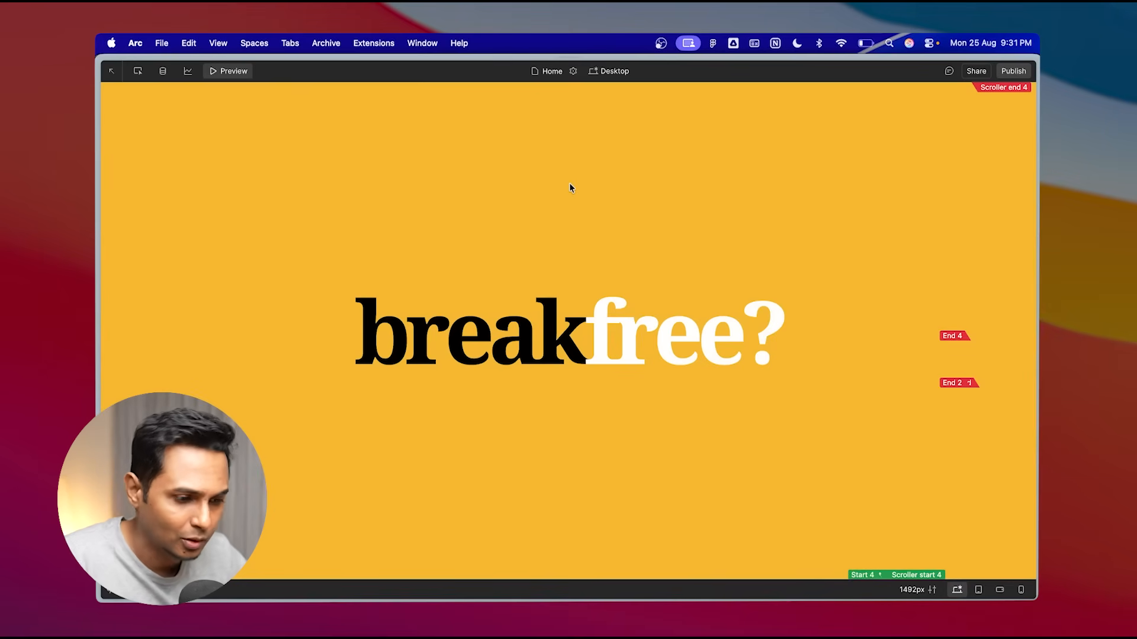
pyautogui.press('super+r')
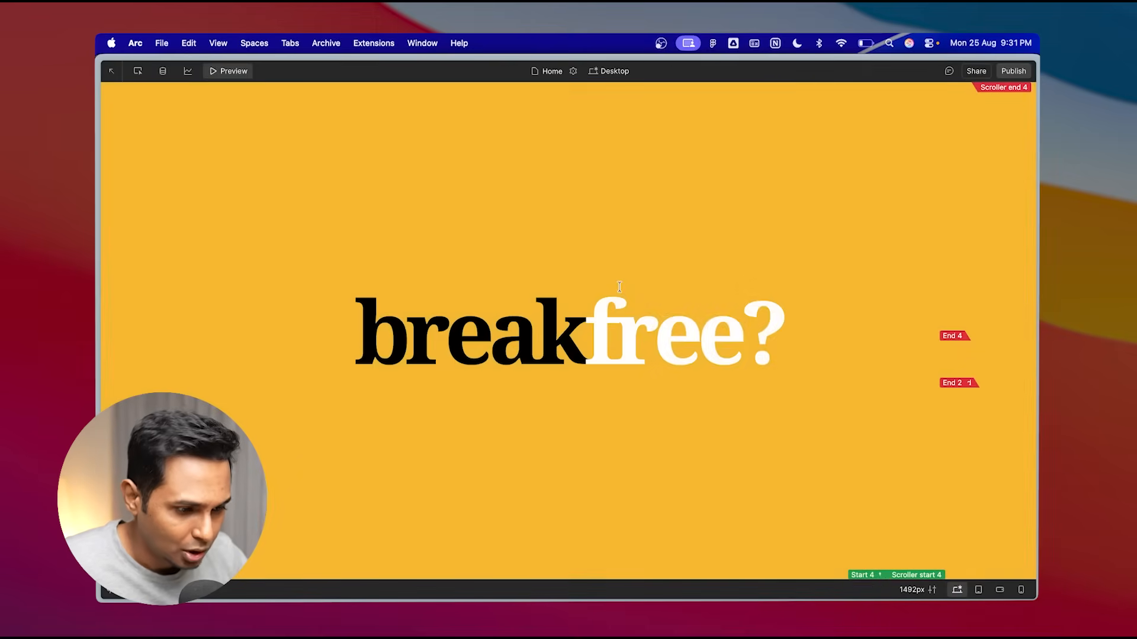
pyautogui.scroll(-5, 619, 287)
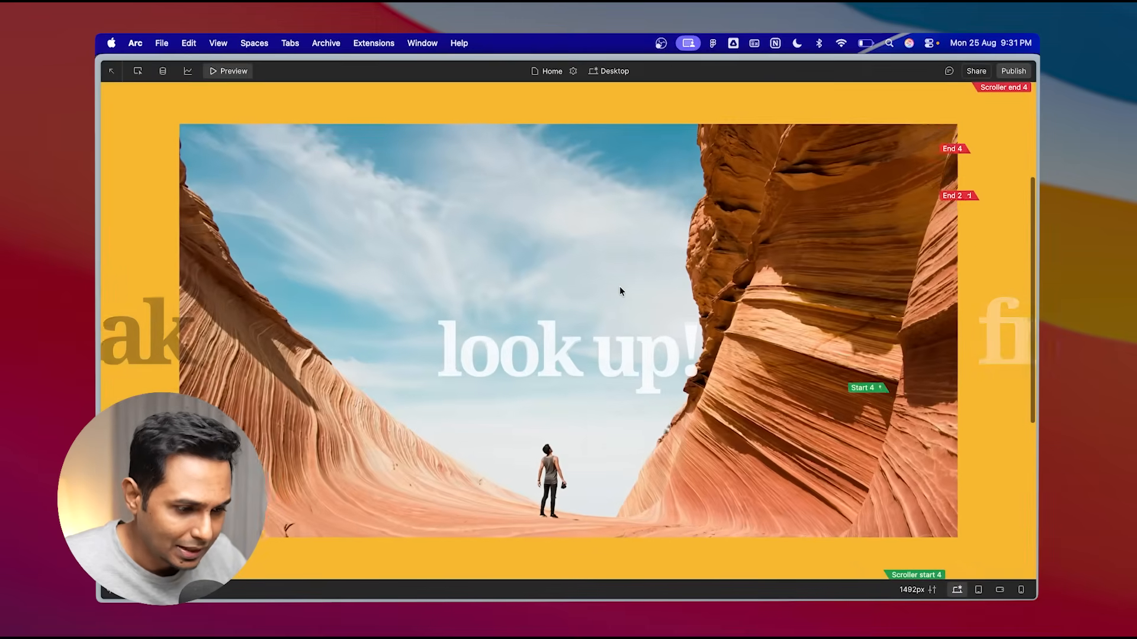
pyautogui.scroll(5, 619, 286)
pyautogui.scroll(-6, 619, 286)
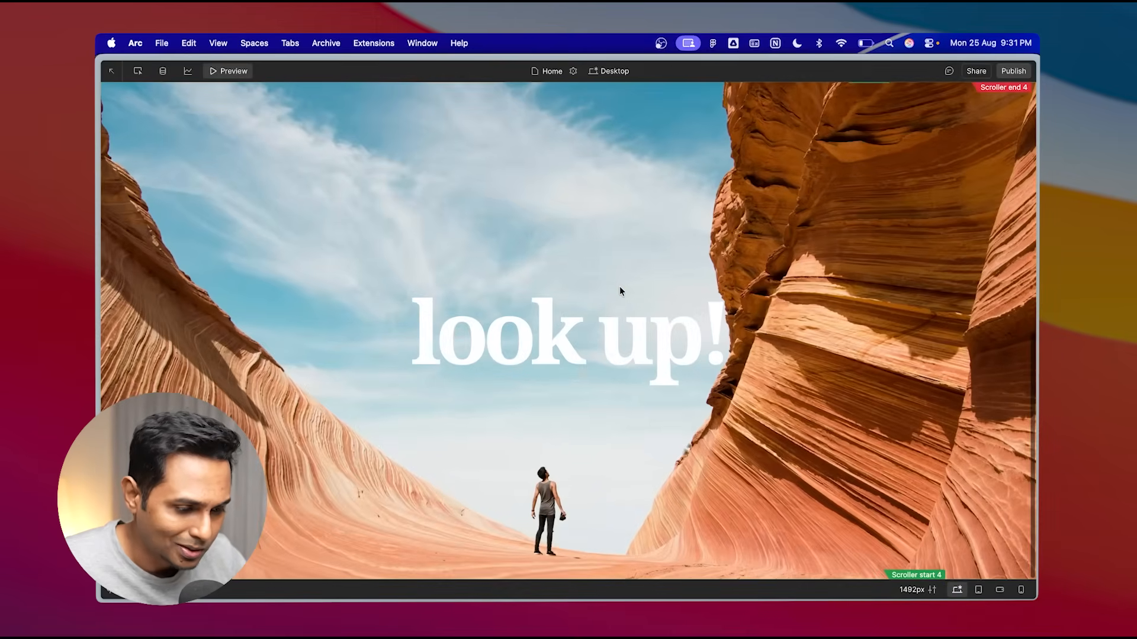
pyautogui.scroll(5, 619, 286)
pyautogui.scroll(-5, 619, 286)
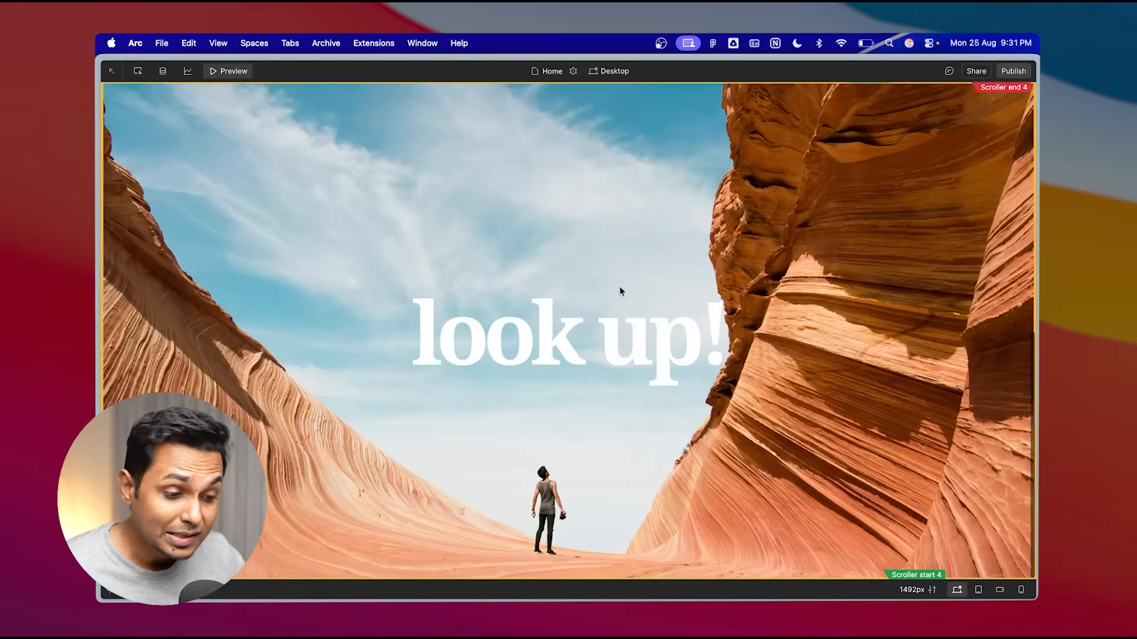
pyautogui.scroll(5, 620, 287)
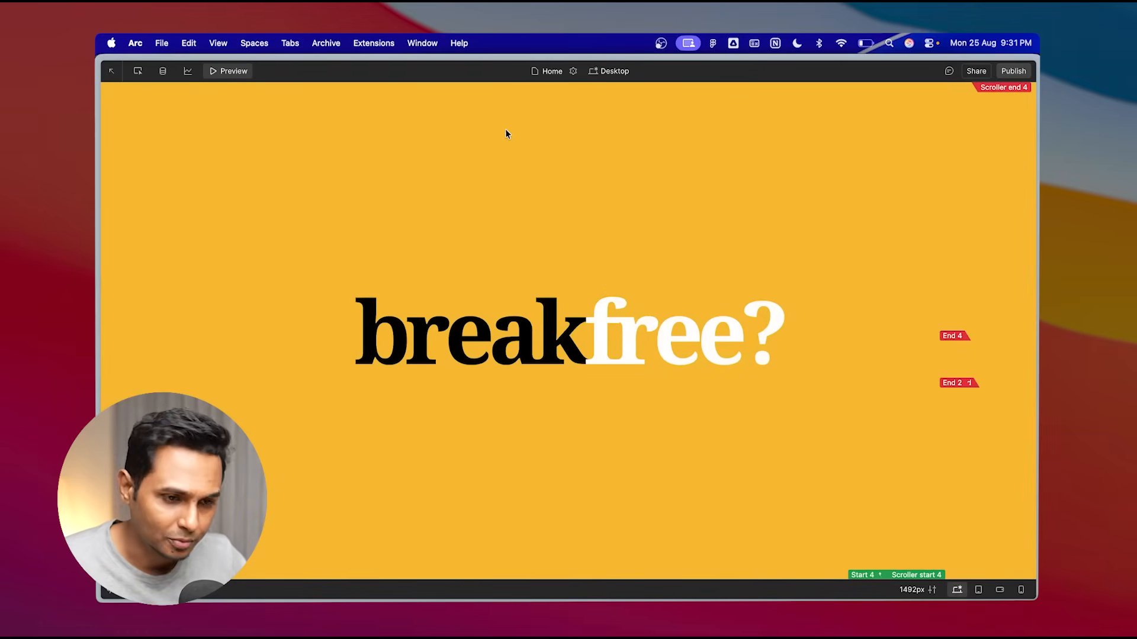
pyautogui.click(235, 71)
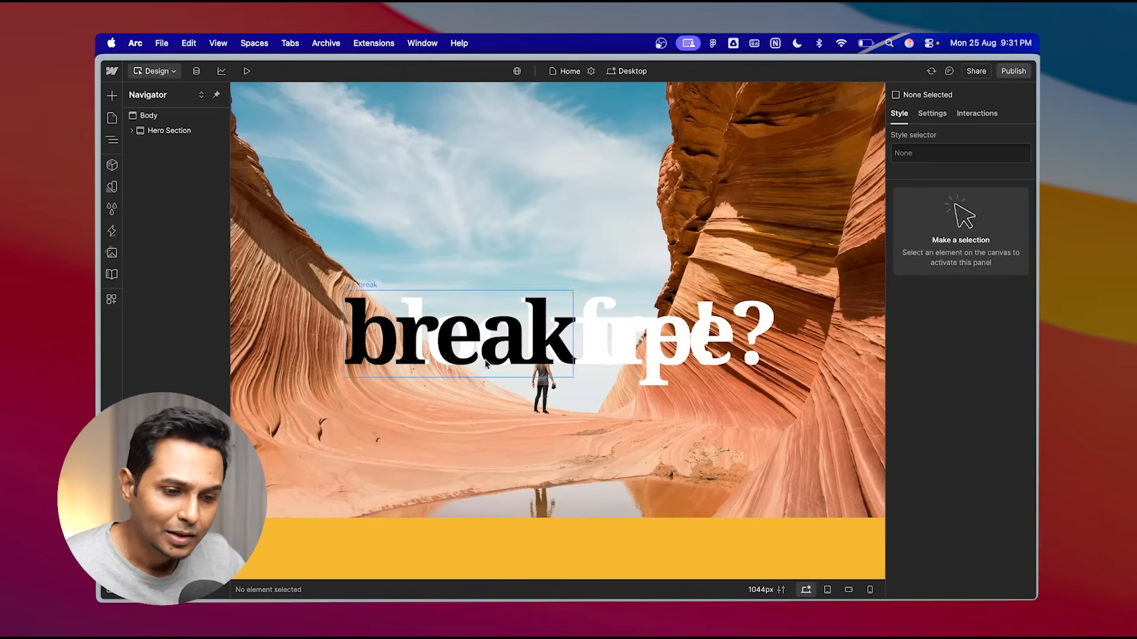
# - Add a new section below the hero section and name it "Carousel Section"
pyautogui.click(131, 131)
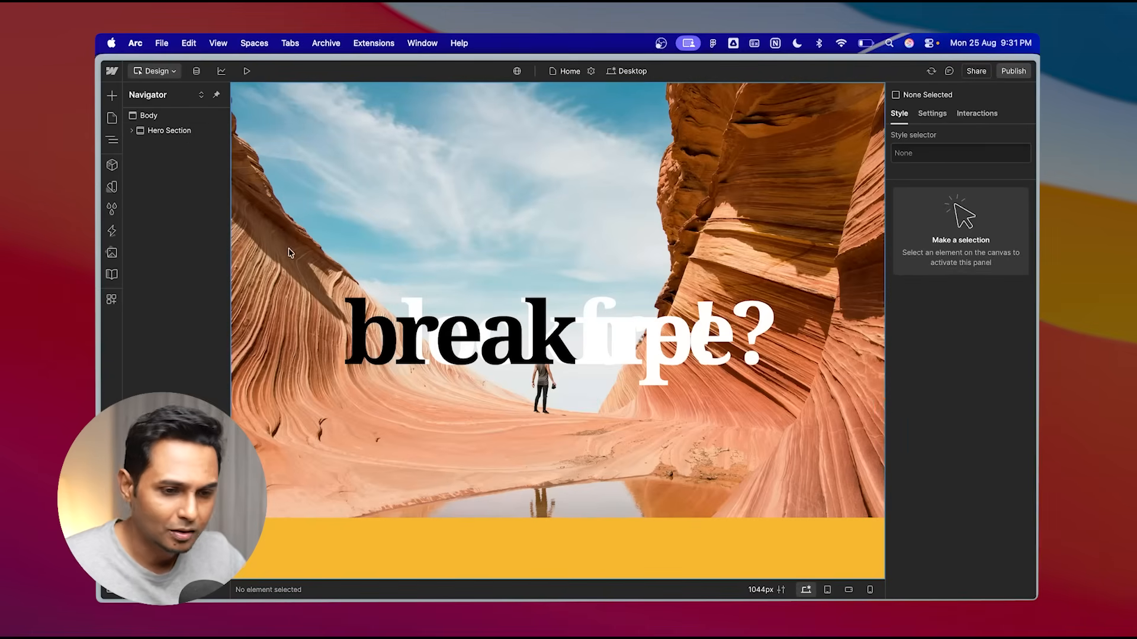
pyautogui.click(153, 116)
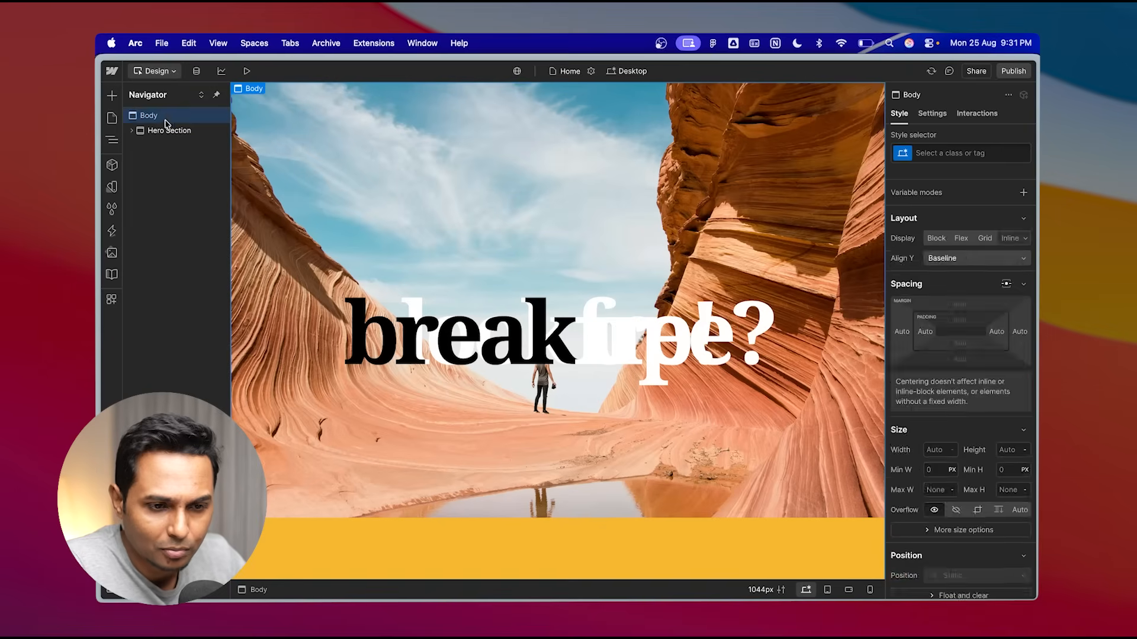
pyautogui.click(112, 97)
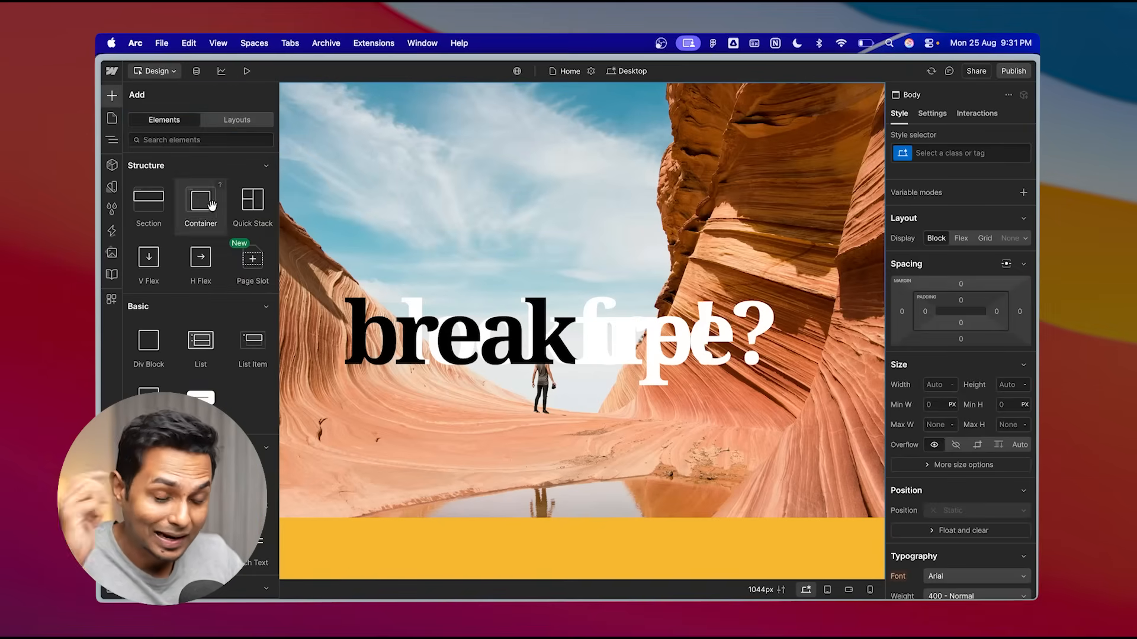
pyautogui.scroll(-3, 207, 279)
pyautogui.scroll(-2, 204, 276)
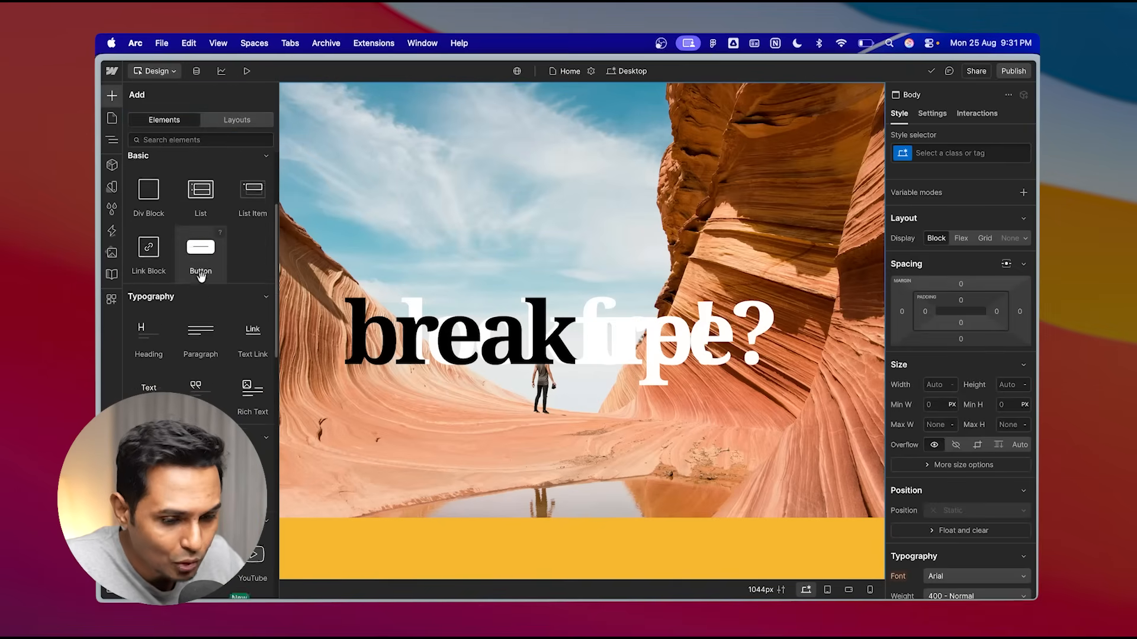
pyautogui.scroll(-3, 201, 272)
pyautogui.scroll(4, 202, 278)
pyautogui.scroll(2, 202, 277)
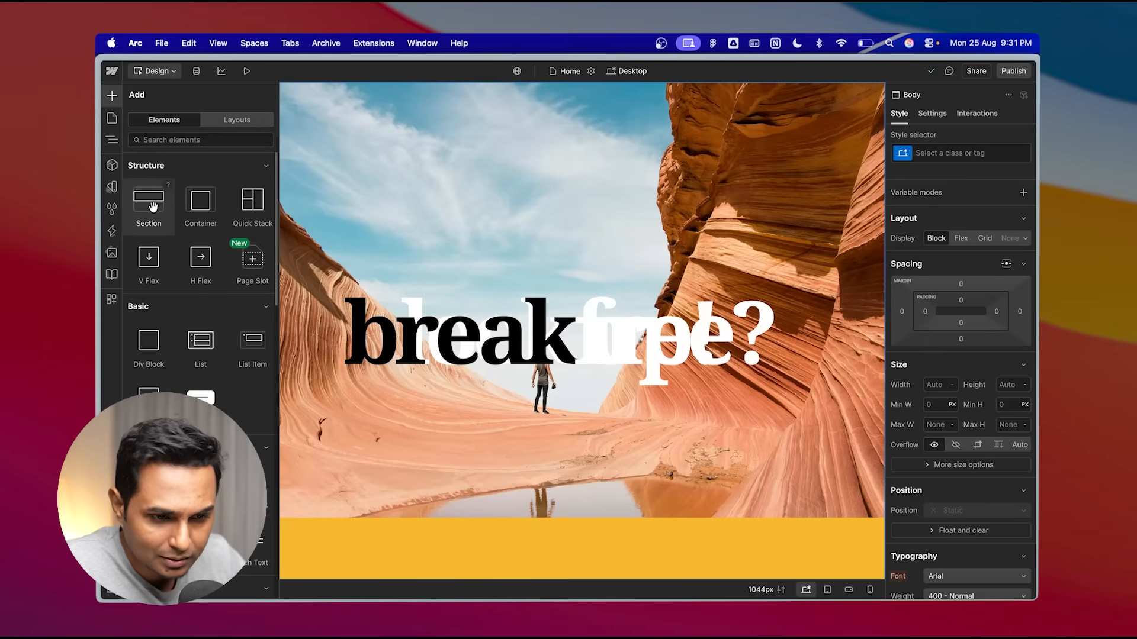
pyautogui.click(153, 207)
pyautogui.doubleClick(158, 148)
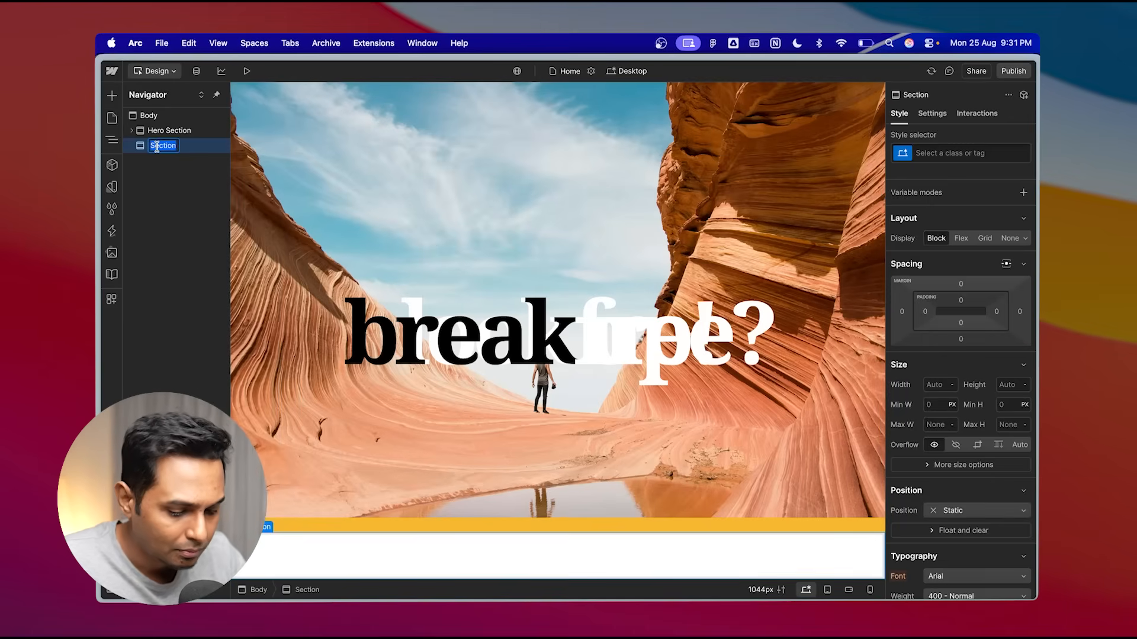
pyautogui.write('Carousel')
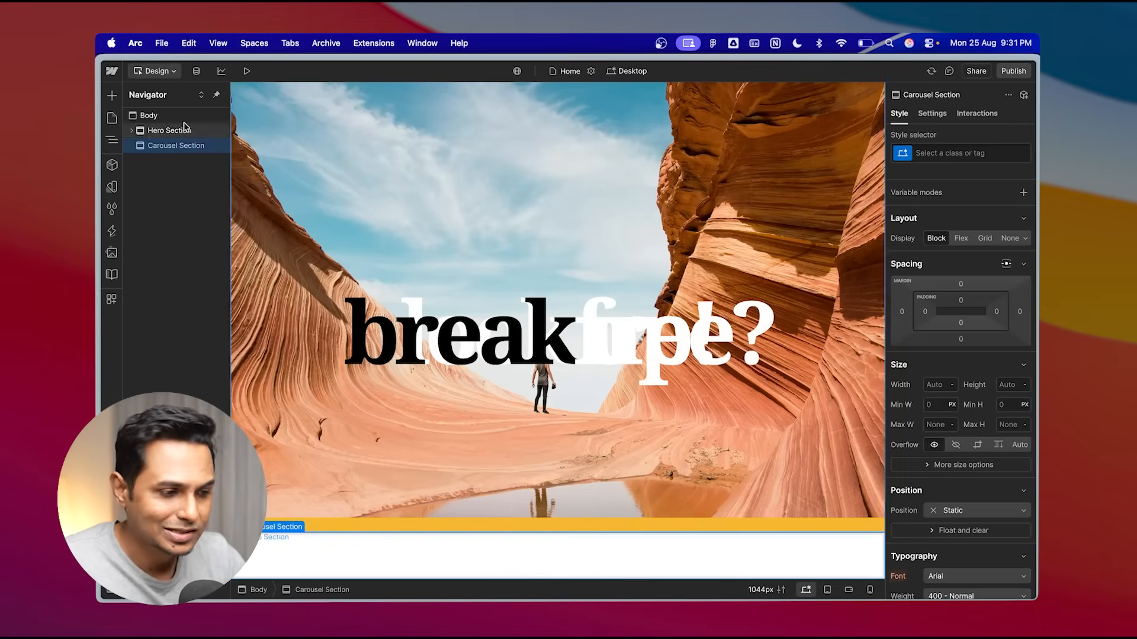
# - Apply the existing "section" class to the Carousel Section
pyautogui.click(946, 152)
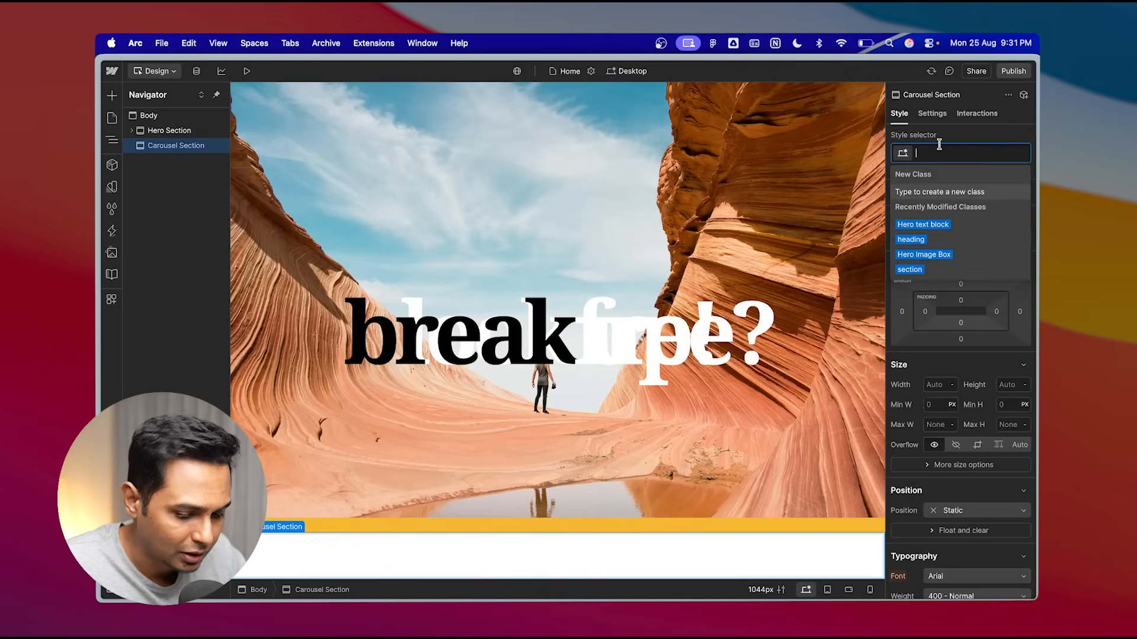
pyautogui.write('sec')
pyautogui.click(935, 225)
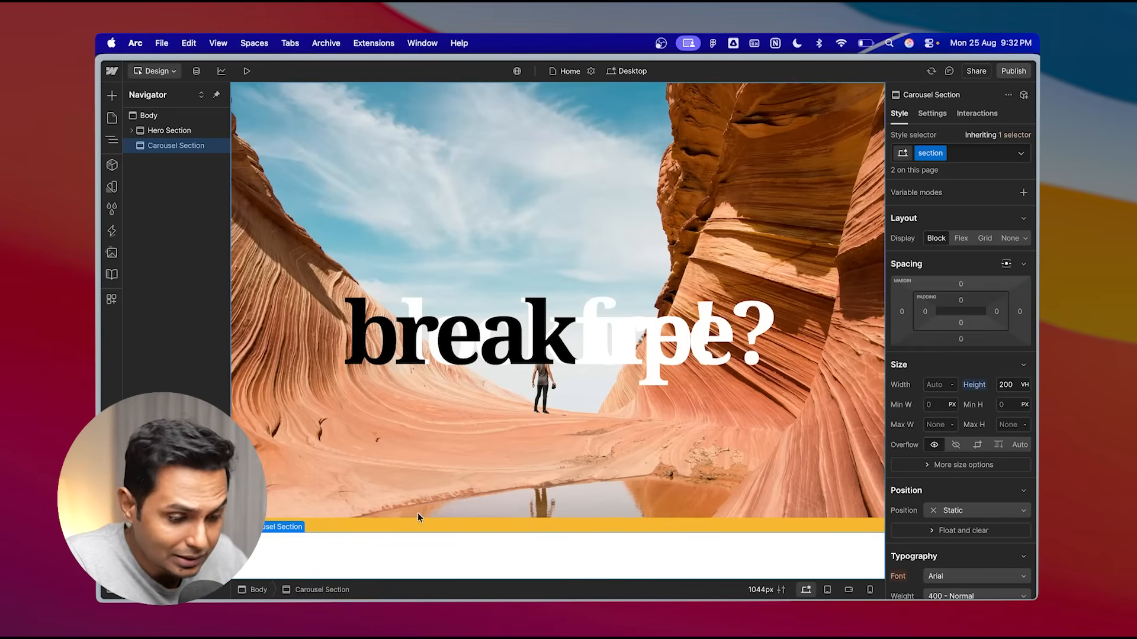
# - Switch to Figma to examine the destination section design with its text and stacked image column, then return
pyautogui.click(653, 616)
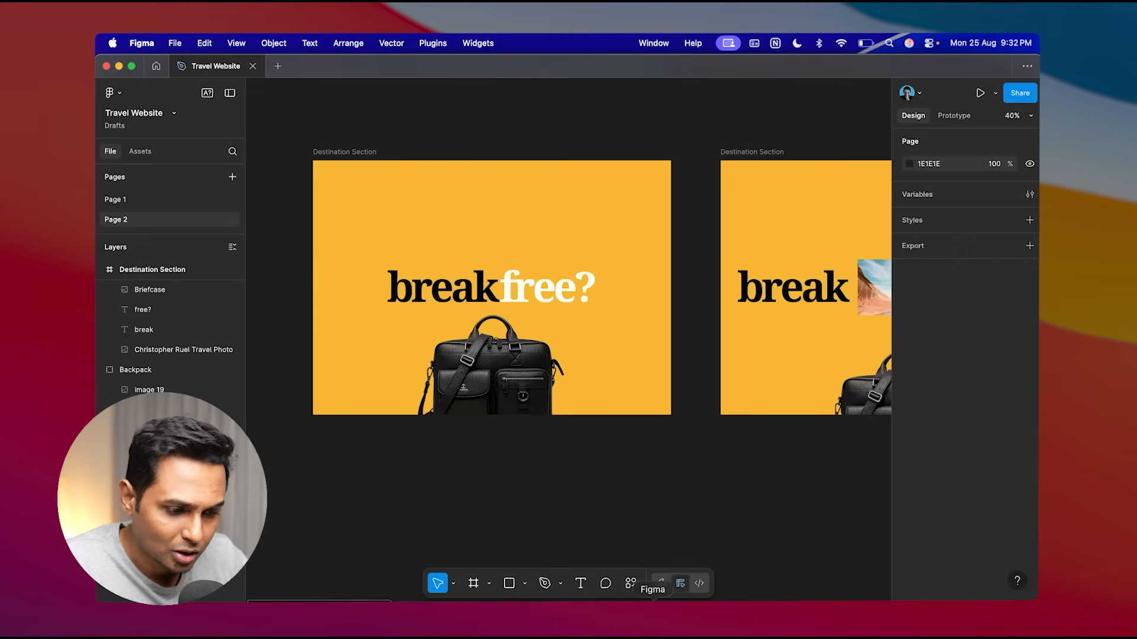
pyautogui.hscroll(15, 629, 472)
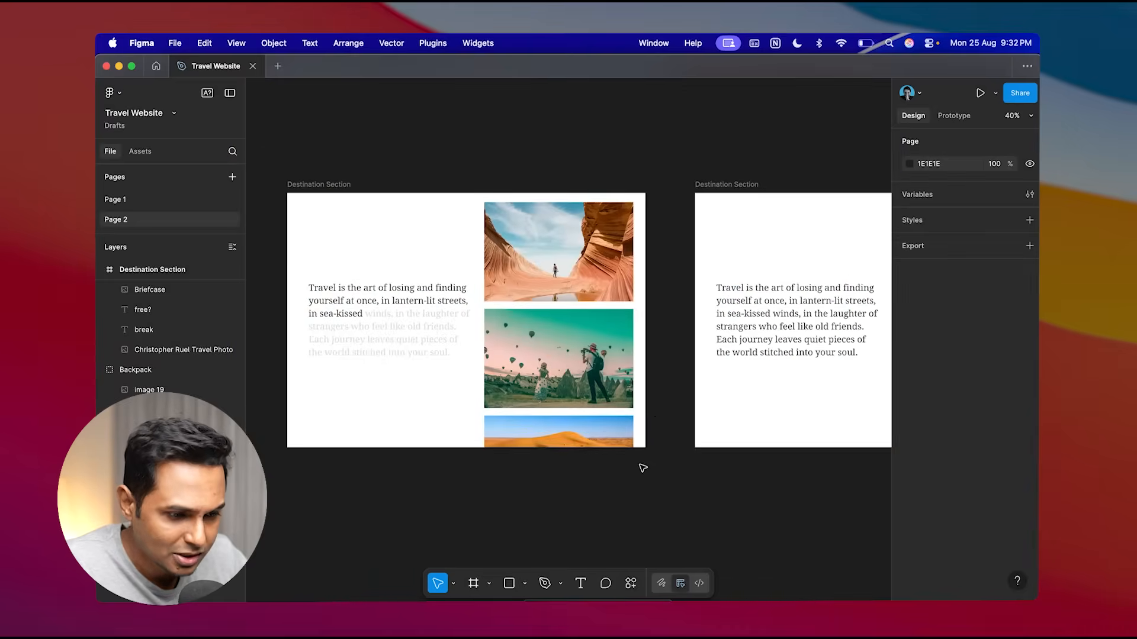
pyautogui.hscroll(-3, 520, 265)
pyautogui.click(401, 156)
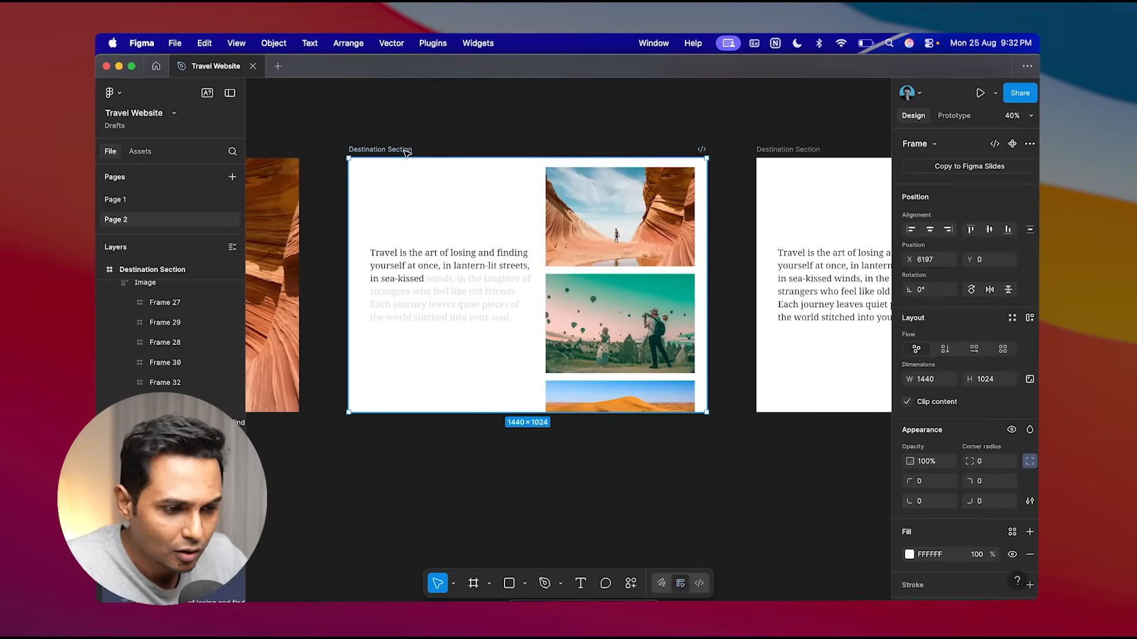
pyautogui.scroll(-2, 385, 162)
pyautogui.moveTo(399, 121); pyautogui.dragTo(396, 151)
pyautogui.click(461, 308)
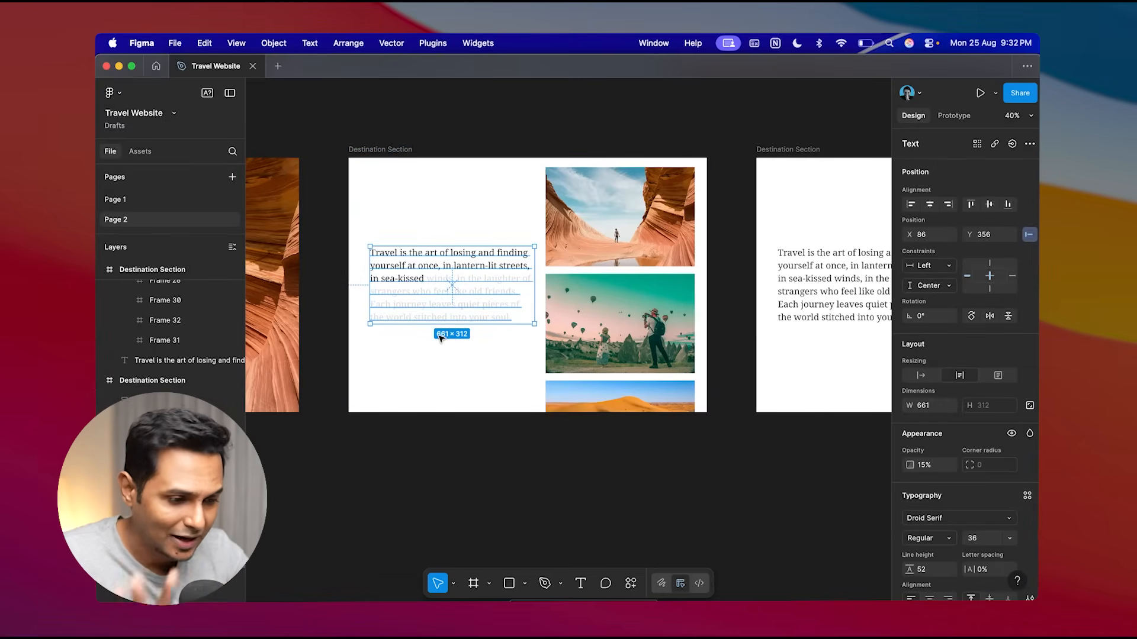
pyautogui.click(639, 213)
pyautogui.scroll(-5, 616, 482)
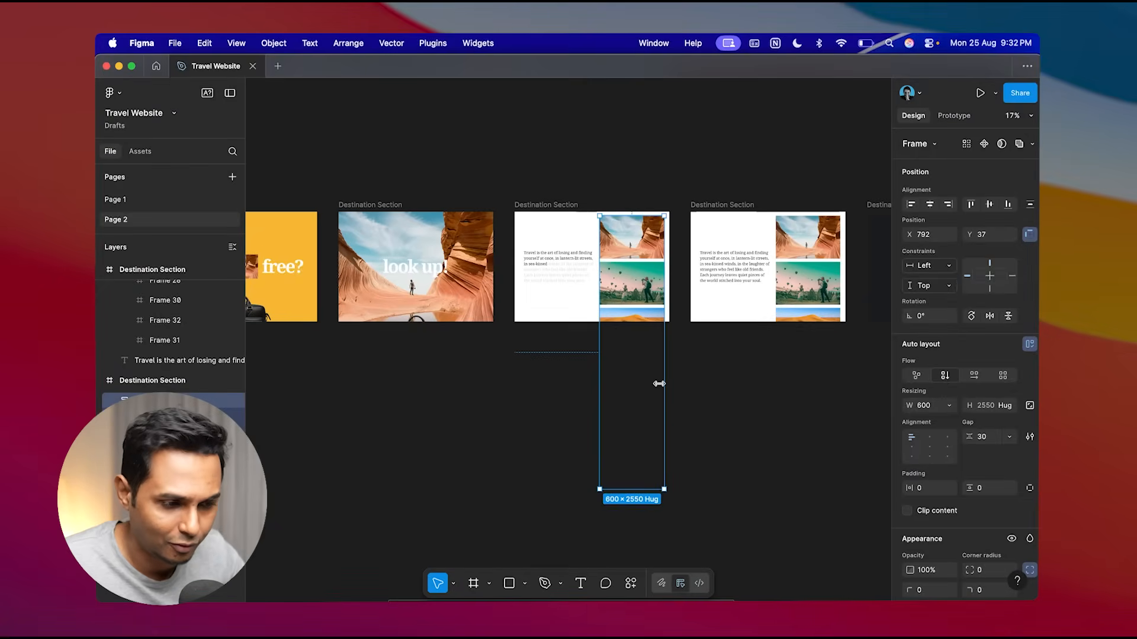
pyautogui.scroll(3, 476, 238)
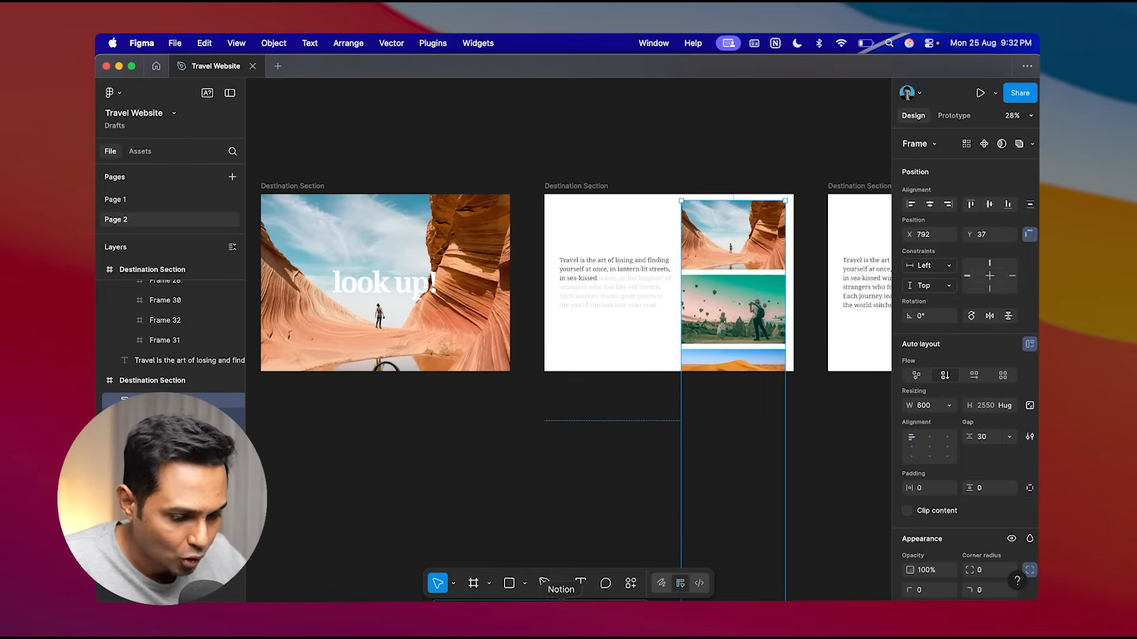
pyautogui.click(468, 614)
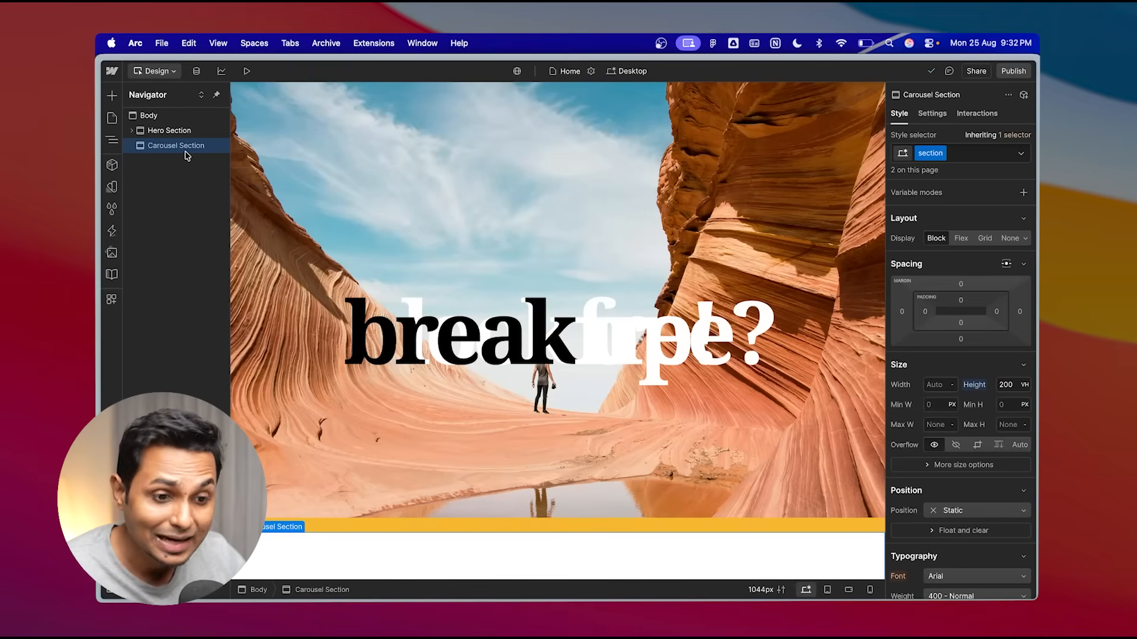
# - Add a div block inside the Carousel Section and name it "Canvas"
pyautogui.click(114, 96)
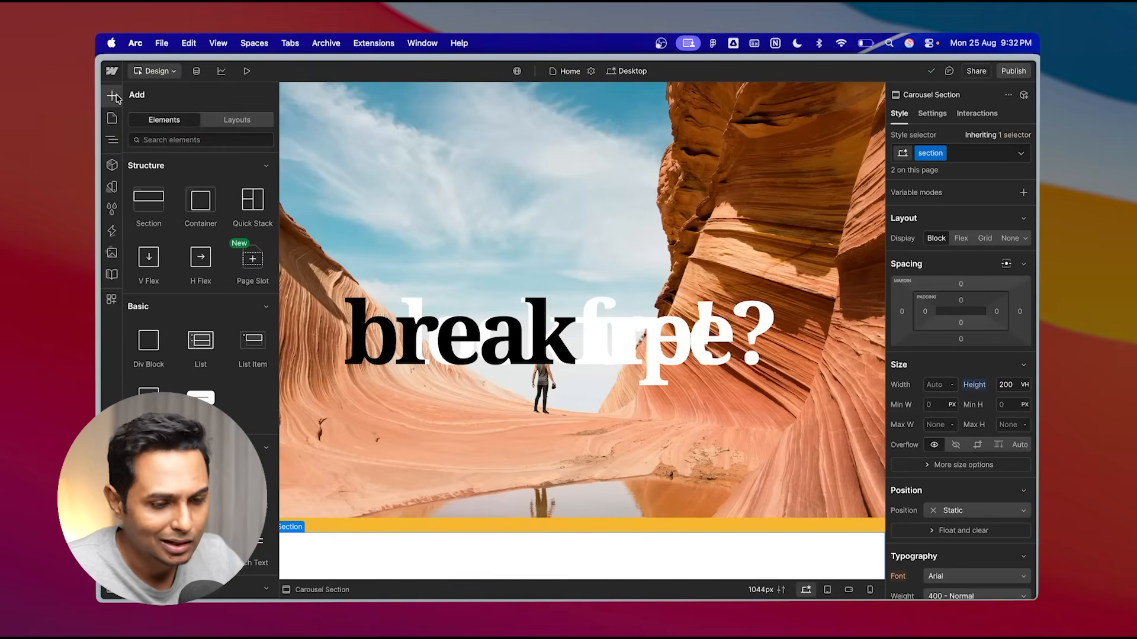
pyautogui.click(149, 353)
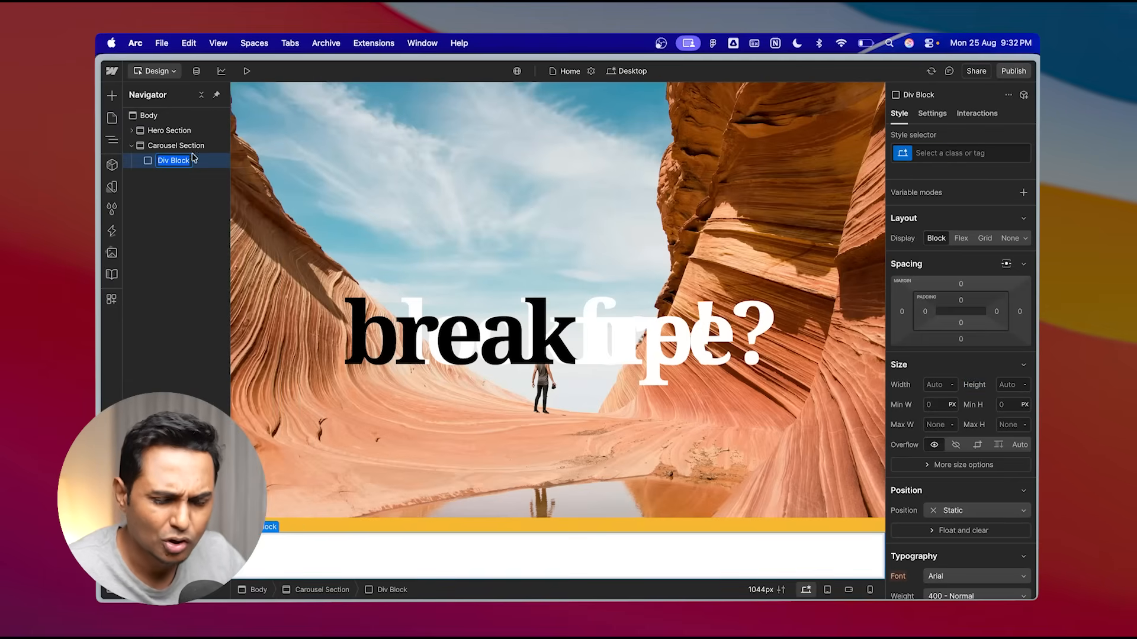
pyautogui.press('BackSpace')
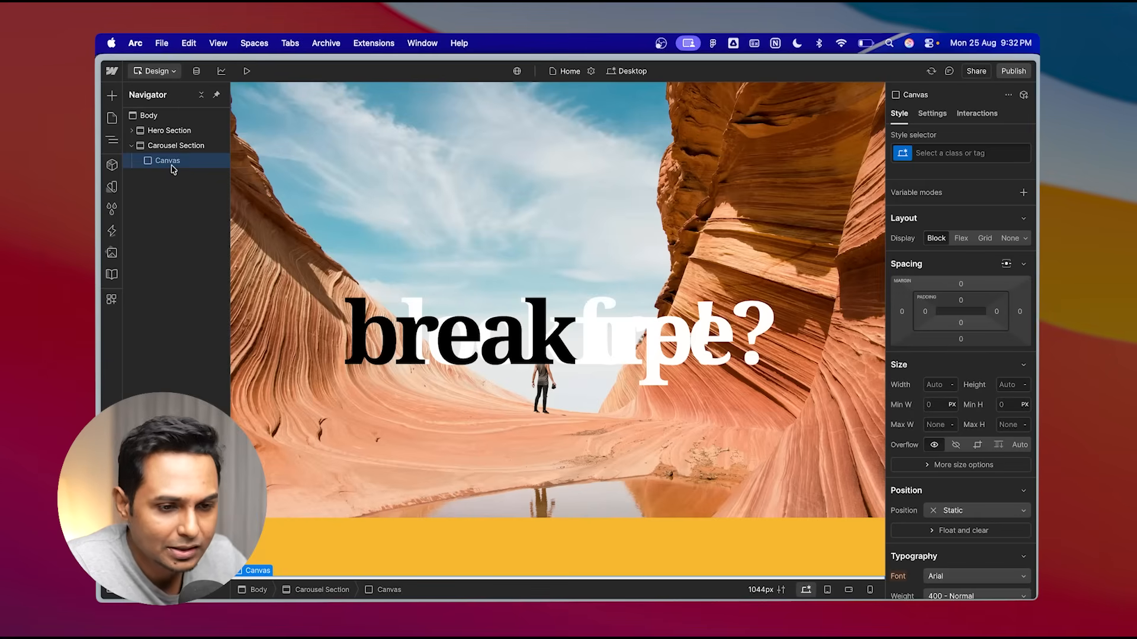
# - Add a div block inside Canvas and name it "Text Box"
pyautogui.click(112, 96)
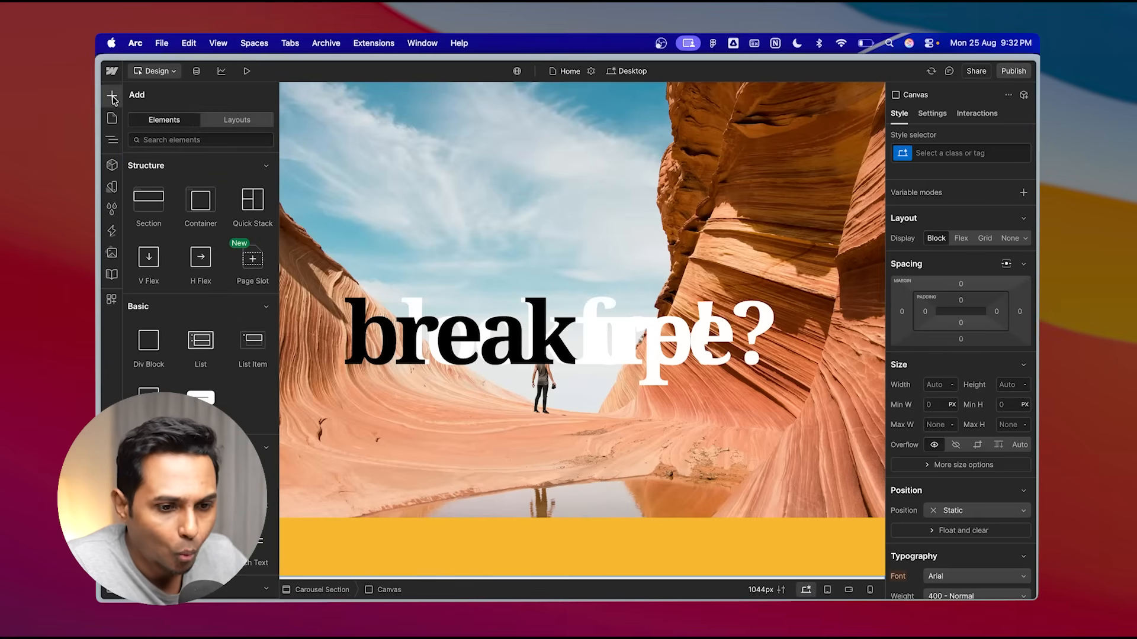
pyautogui.click(151, 351)
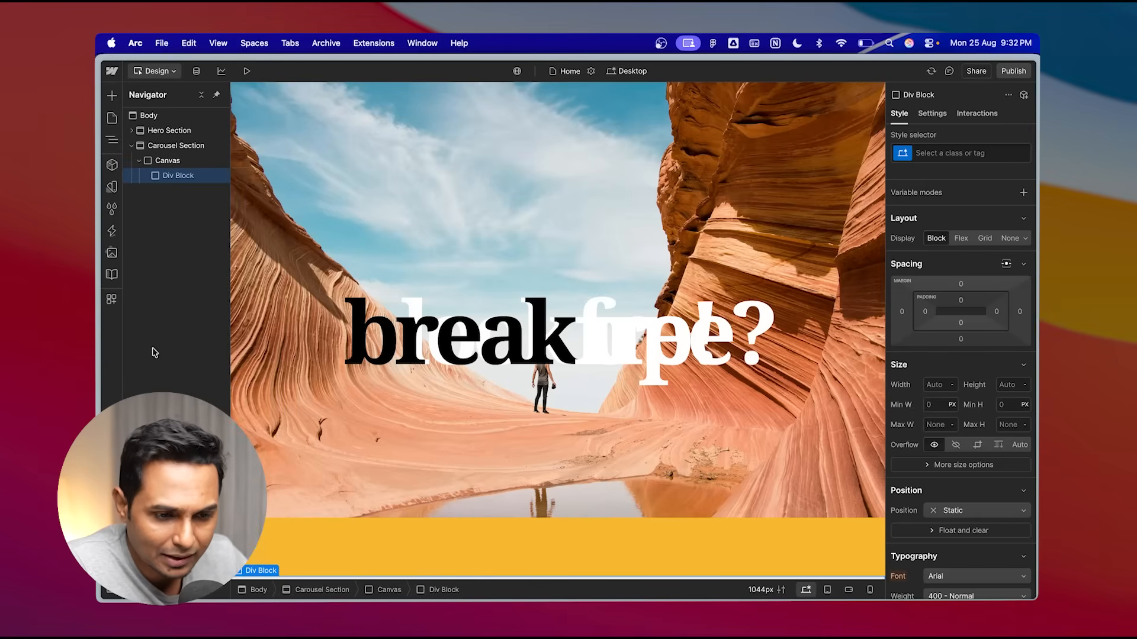
pyautogui.doubleClick(178, 176)
pyautogui.write('1')
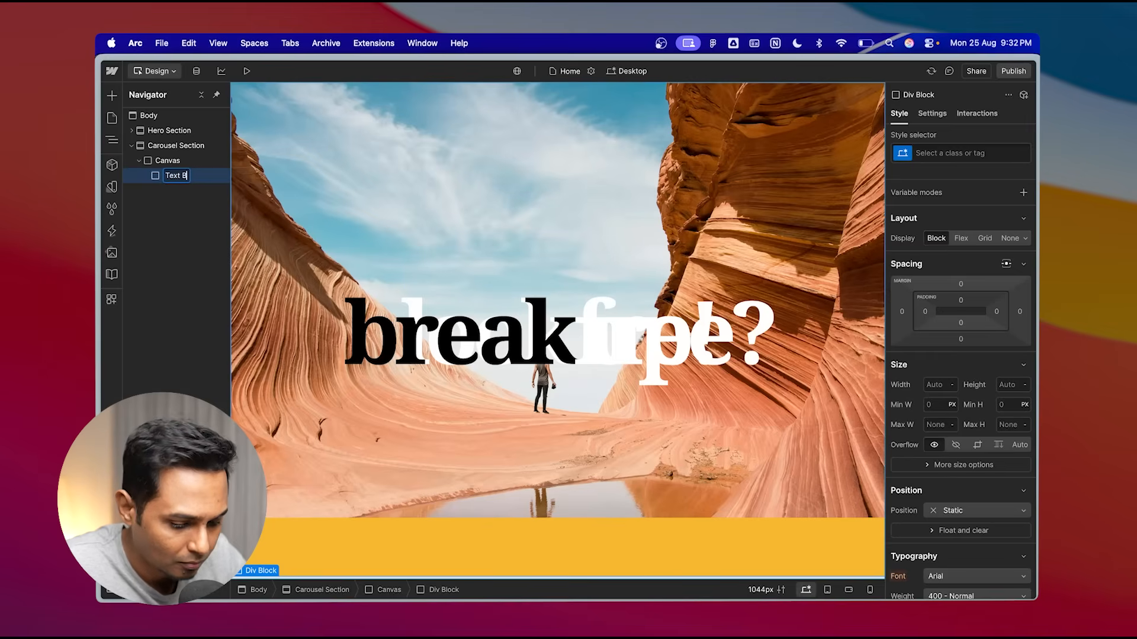
# - Add a second div block inside Canvas and name it "Carousel Box"
pyautogui.click(172, 155)
pyautogui.click(112, 97)
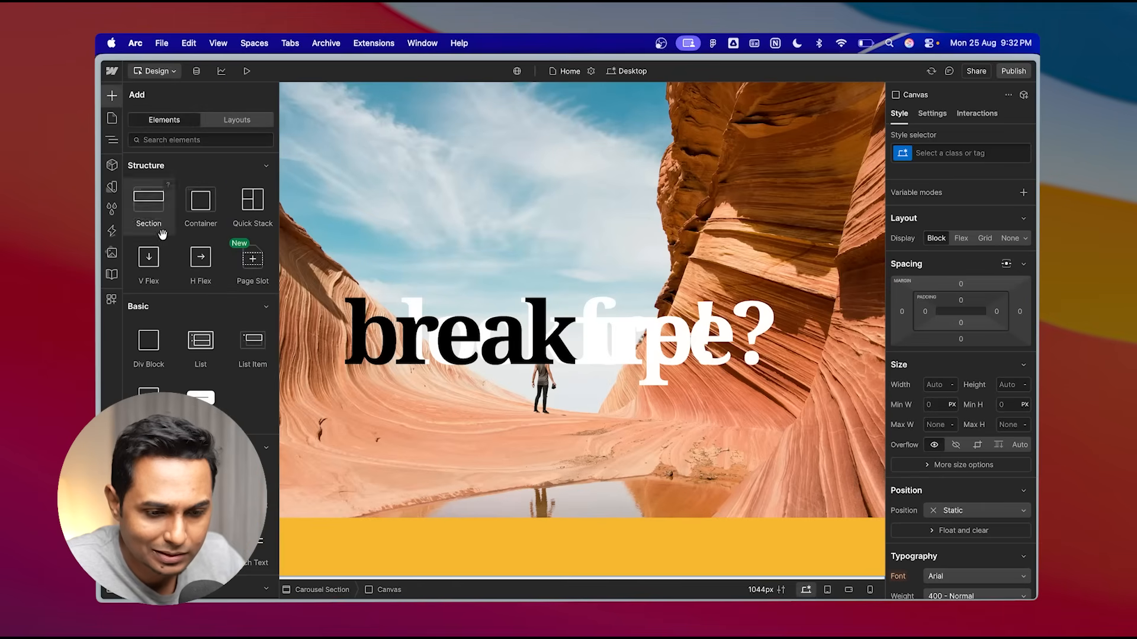
pyautogui.click(154, 353)
pyautogui.doubleClick(178, 191)
pyautogui.write('d')
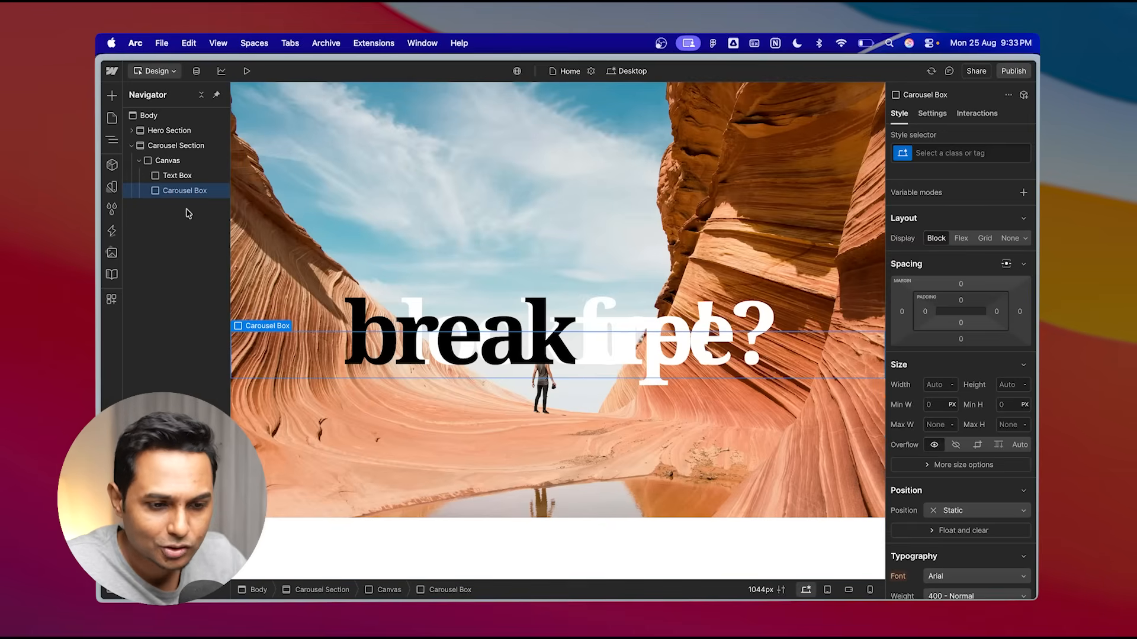
# - Preview the page and scroll through the hero animation to check the layout
pyautogui.click(180, 176)
pyautogui.click(184, 191)
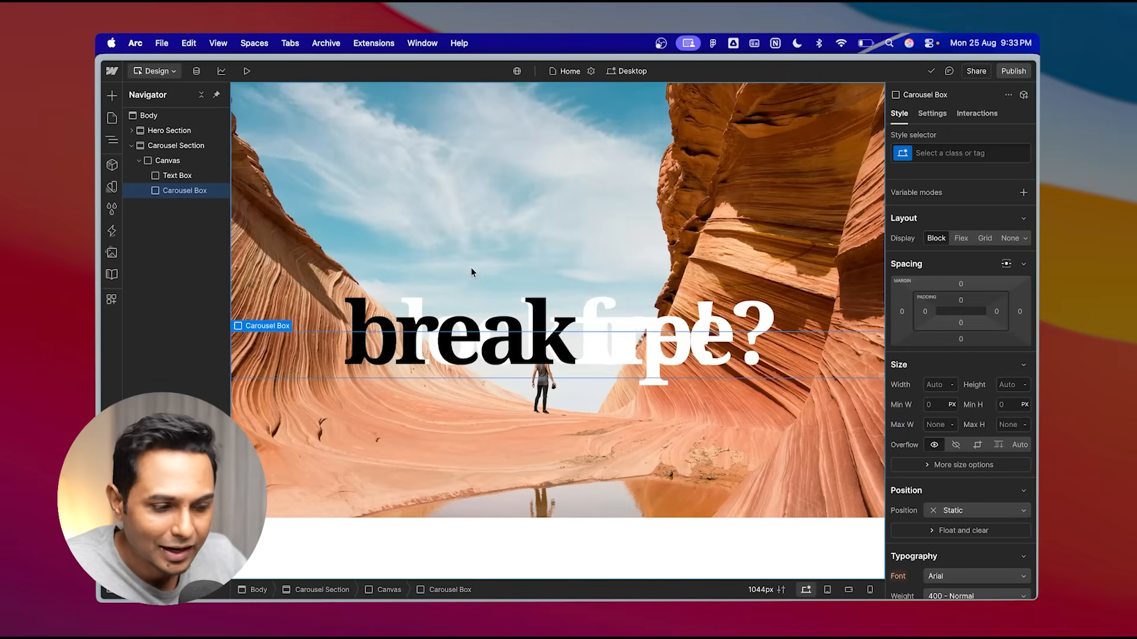
pyautogui.scroll(-4, 472, 268)
pyautogui.scroll(10, 472, 267)
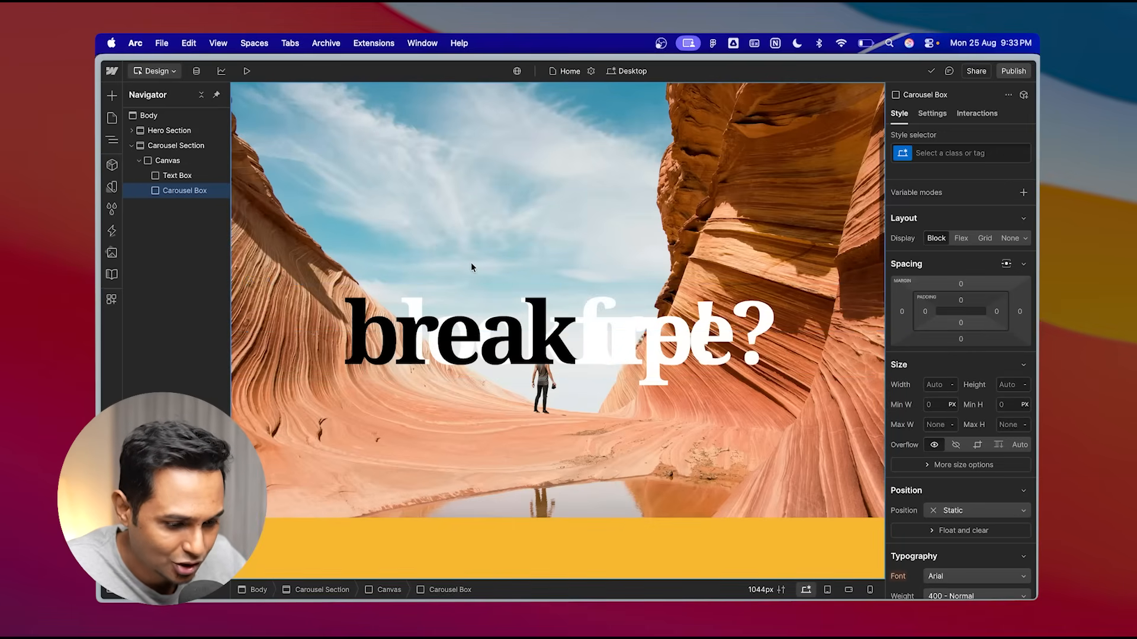
pyautogui.click(247, 71)
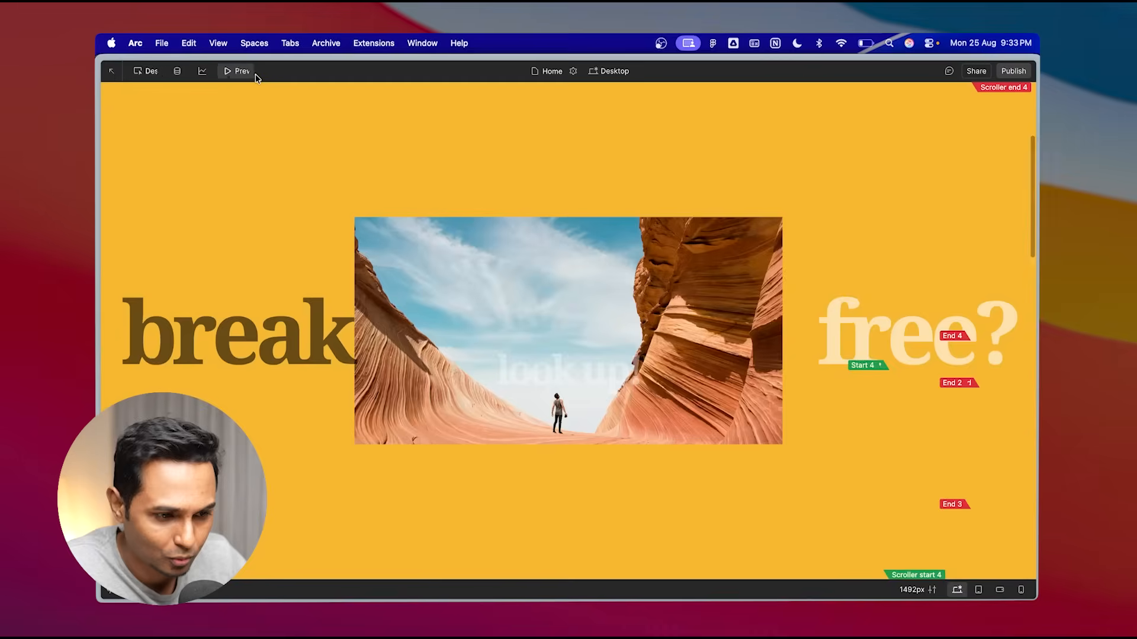
pyautogui.scroll(-10, 456, 355)
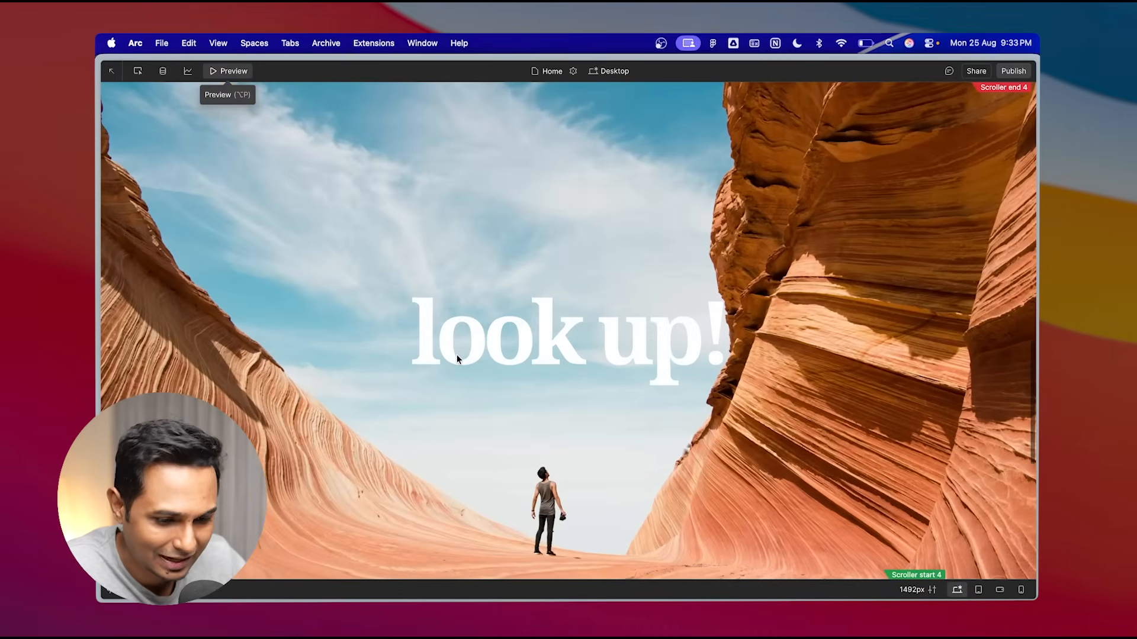
pyautogui.scroll(10, 456, 354)
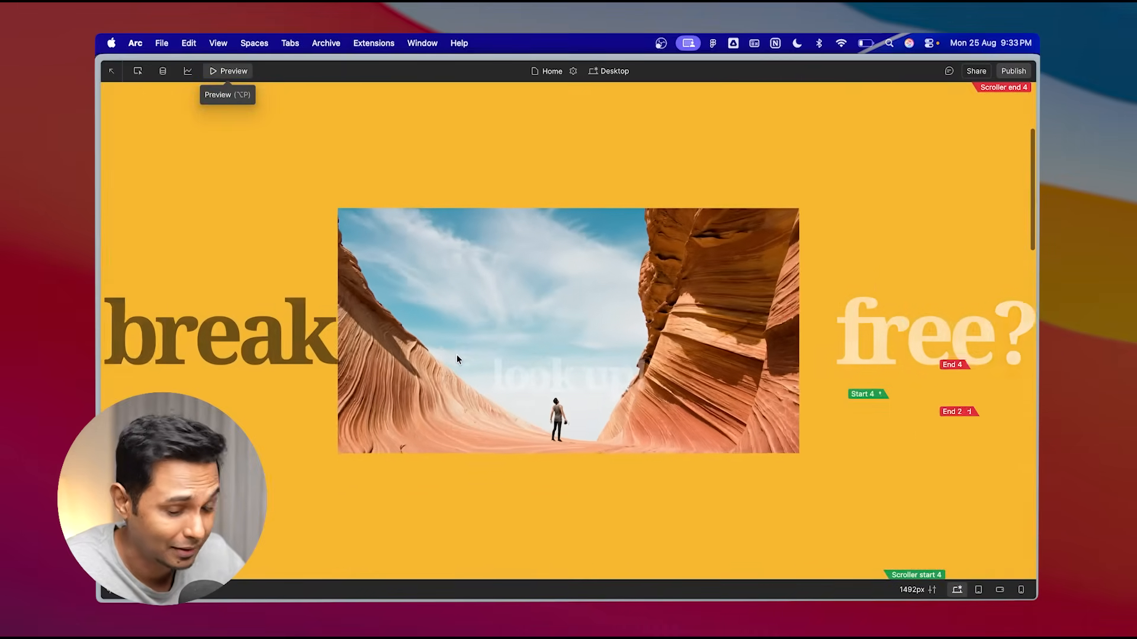
pyautogui.click(228, 71)
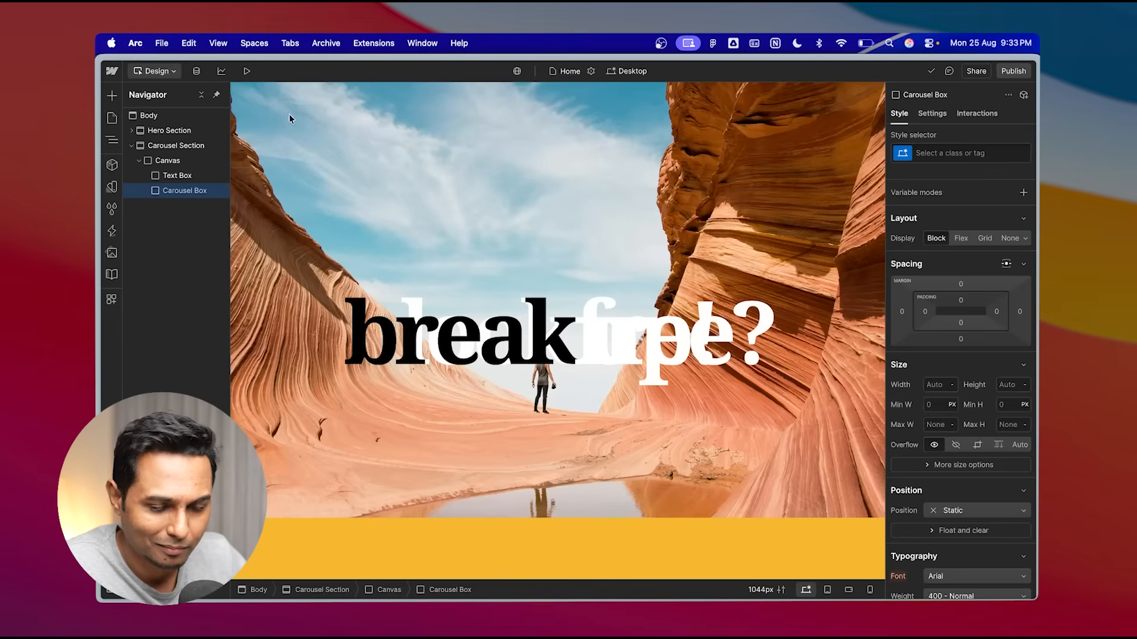
# - Inspect the Hero and Carousel sections, then preview scrolling from the hero into the new section
pyautogui.click(181, 148)
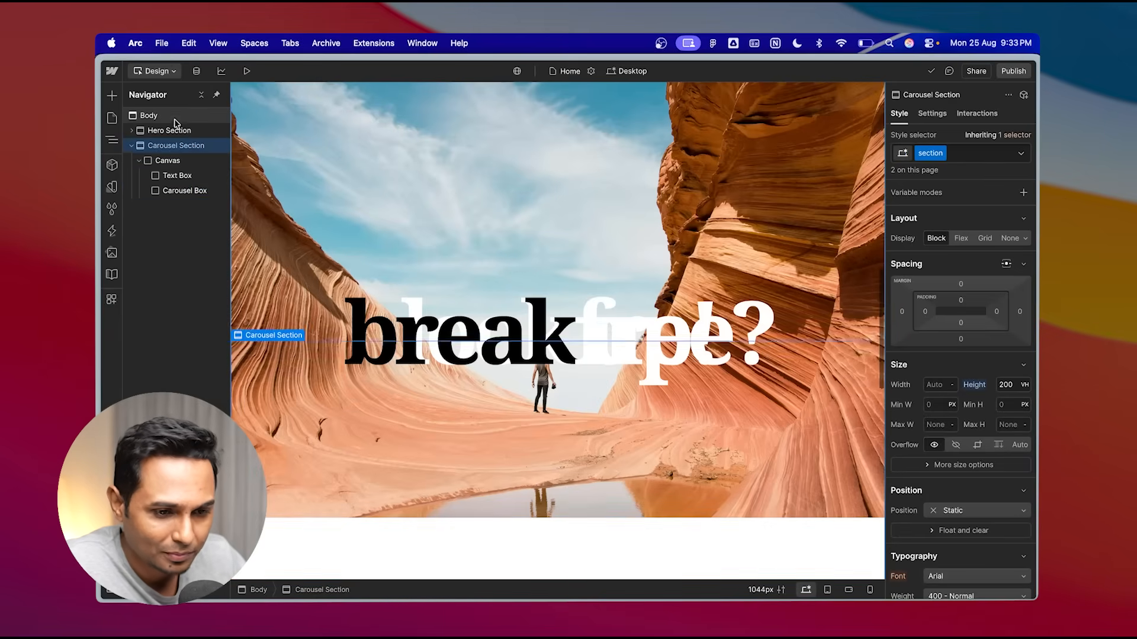
pyautogui.click(171, 131)
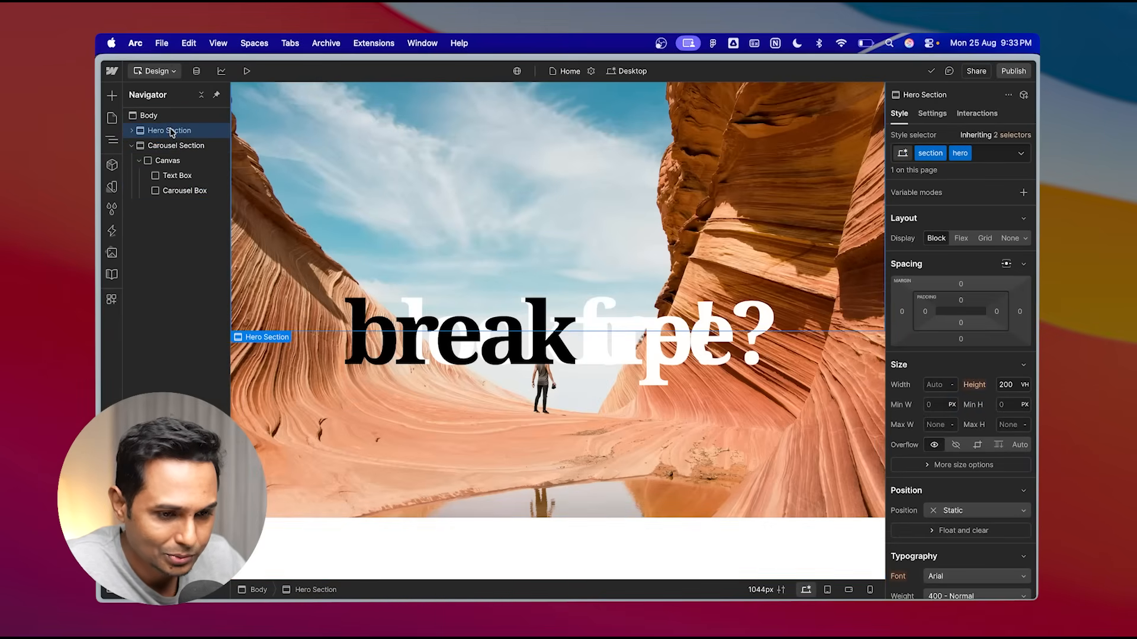
pyautogui.click(181, 147)
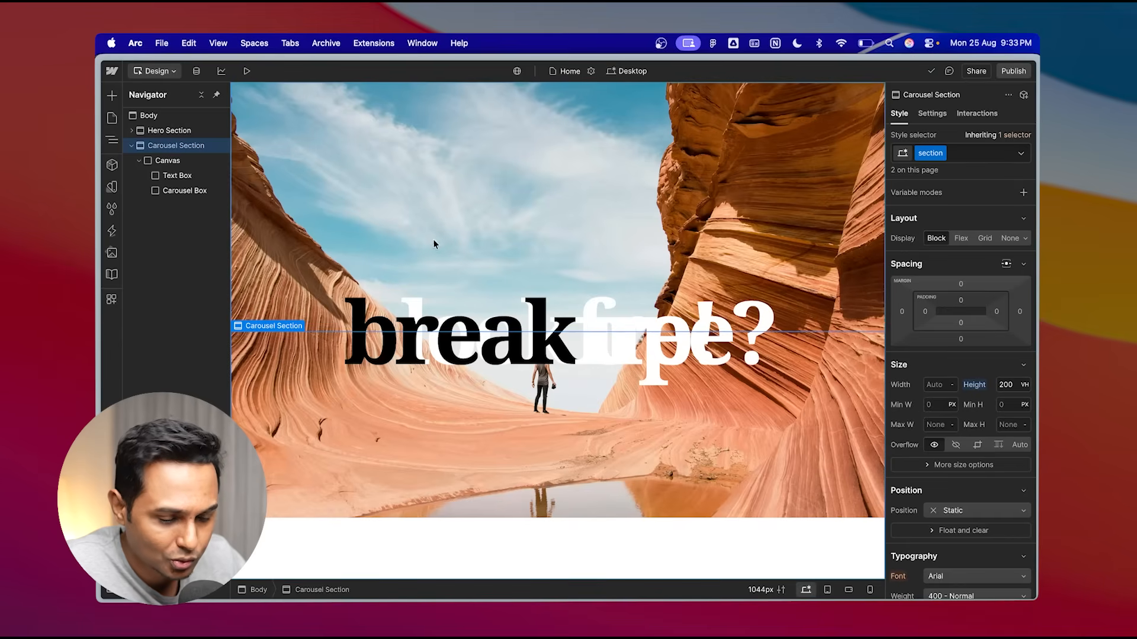
pyautogui.click(247, 70)
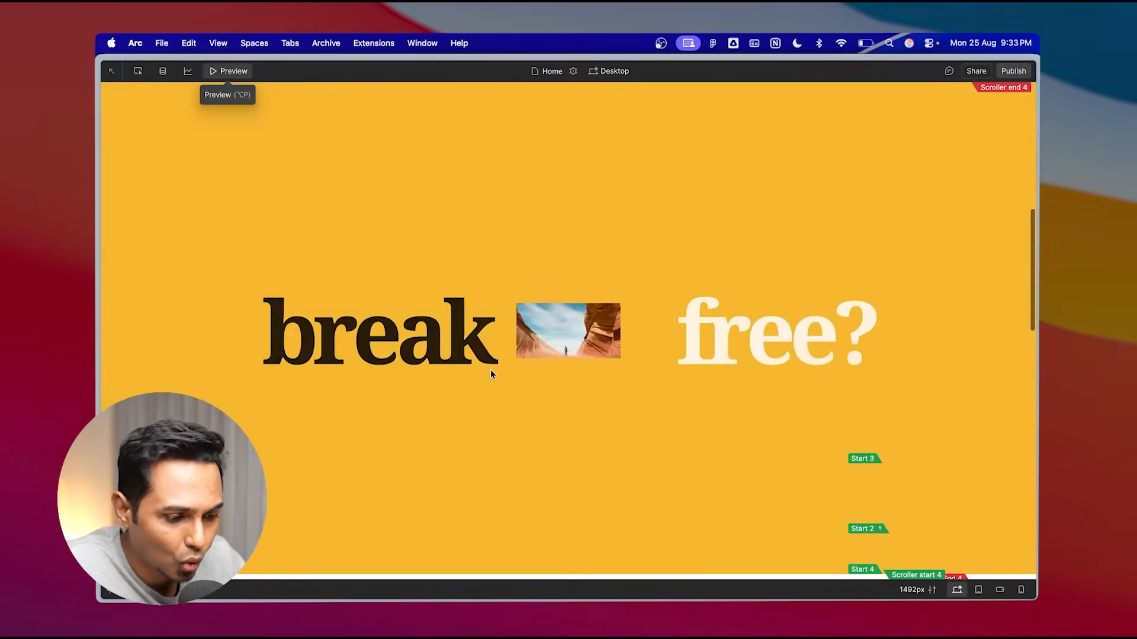
pyautogui.scroll(-5, 490, 374)
pyautogui.scroll(5, 444, 338)
pyautogui.scroll(-1, 406, 281)
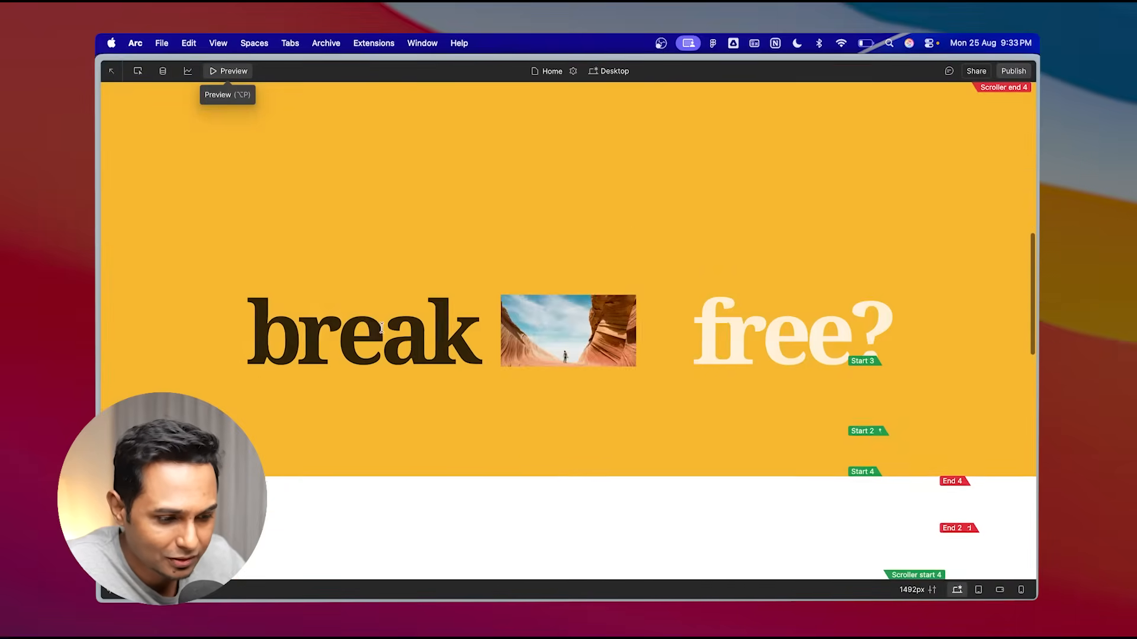
# - Leave the preview and set the Carousel Section's position to Relative
pyautogui.scroll(-4, 382, 327)
pyautogui.scroll(3, 382, 327)
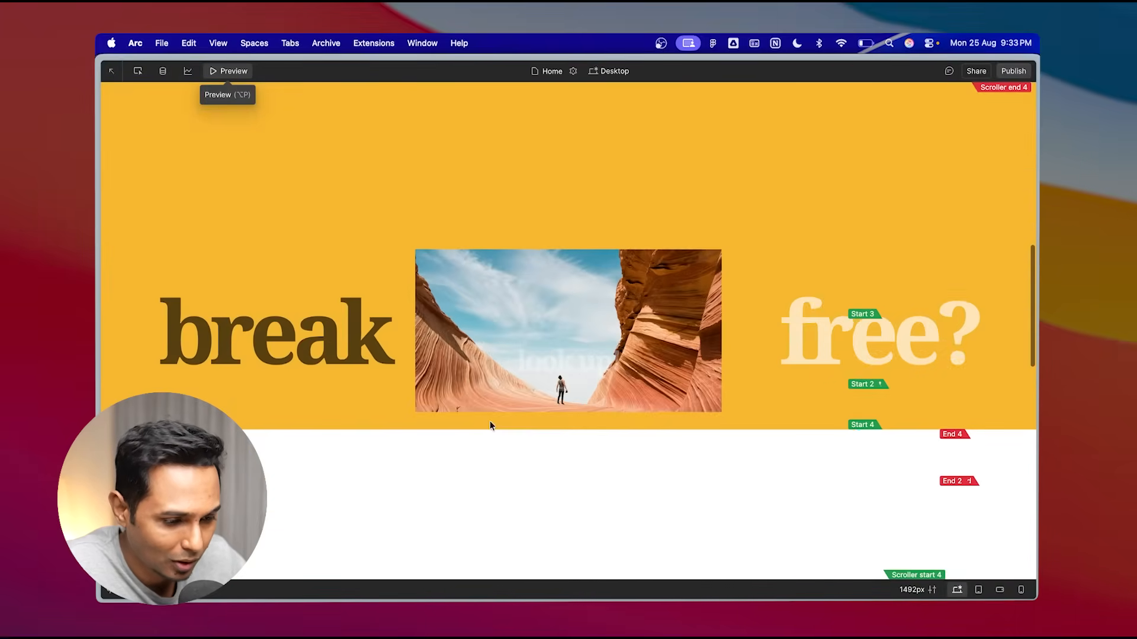
pyautogui.click(232, 74)
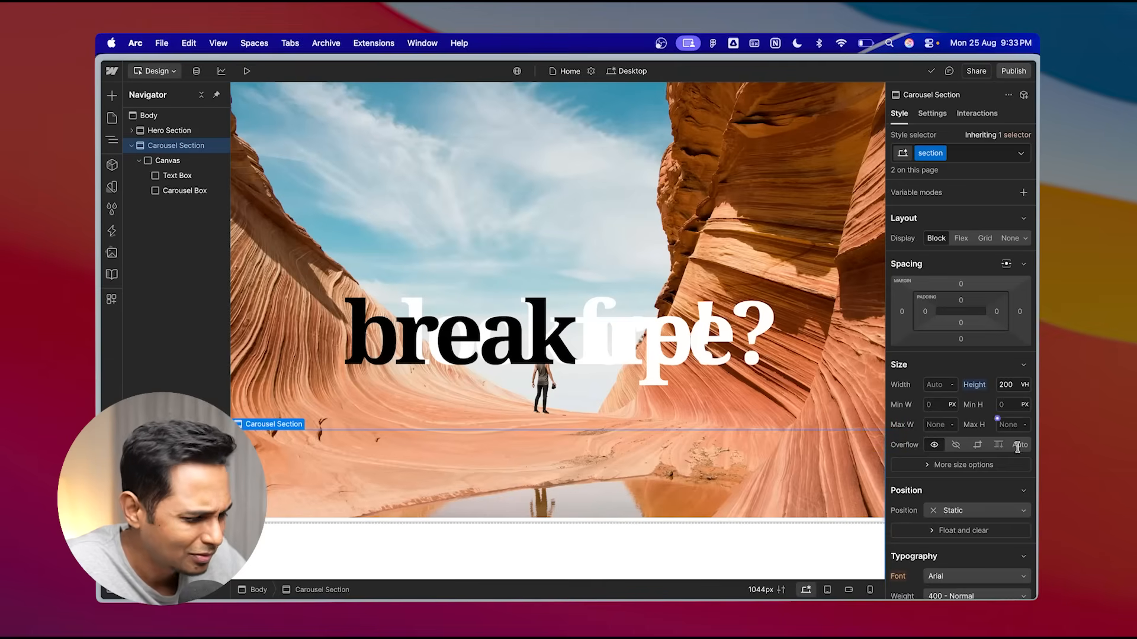
pyautogui.scroll(-3, 1007, 474)
pyautogui.click(982, 428)
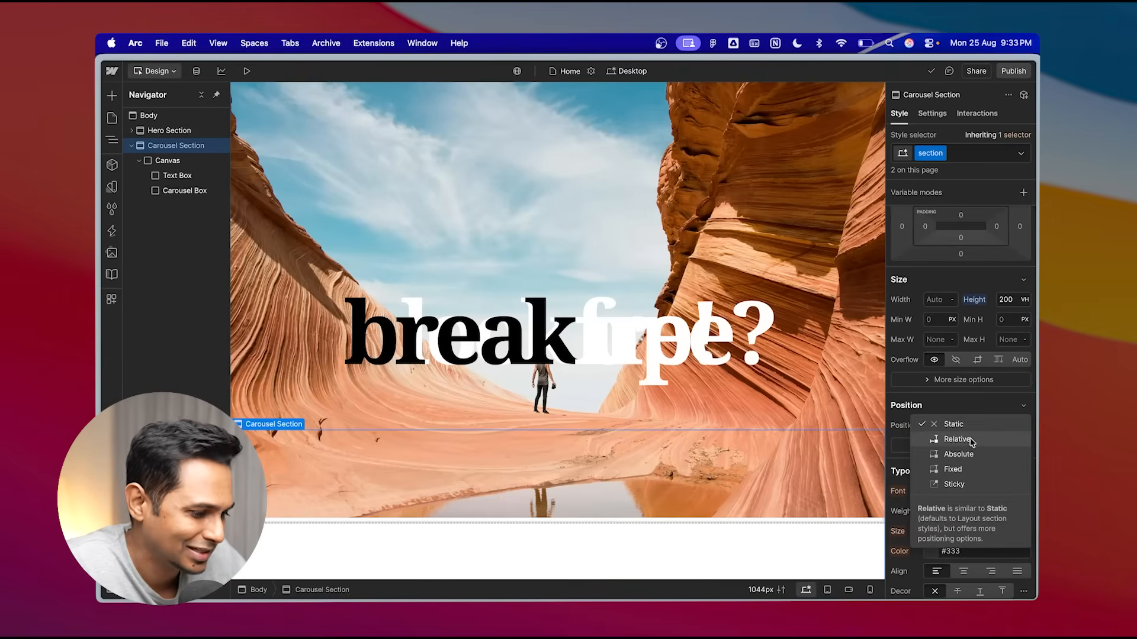
pyautogui.click(957, 440)
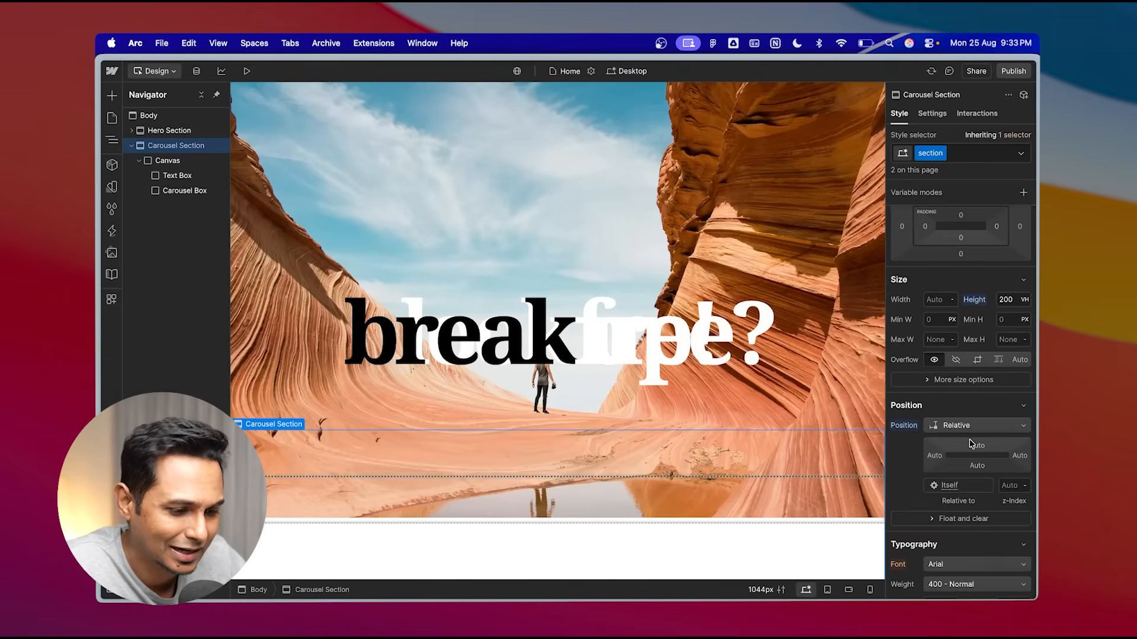
# - Preview the page and reload the site
pyautogui.click(246, 71)
pyautogui.scroll(10, 413, 322)
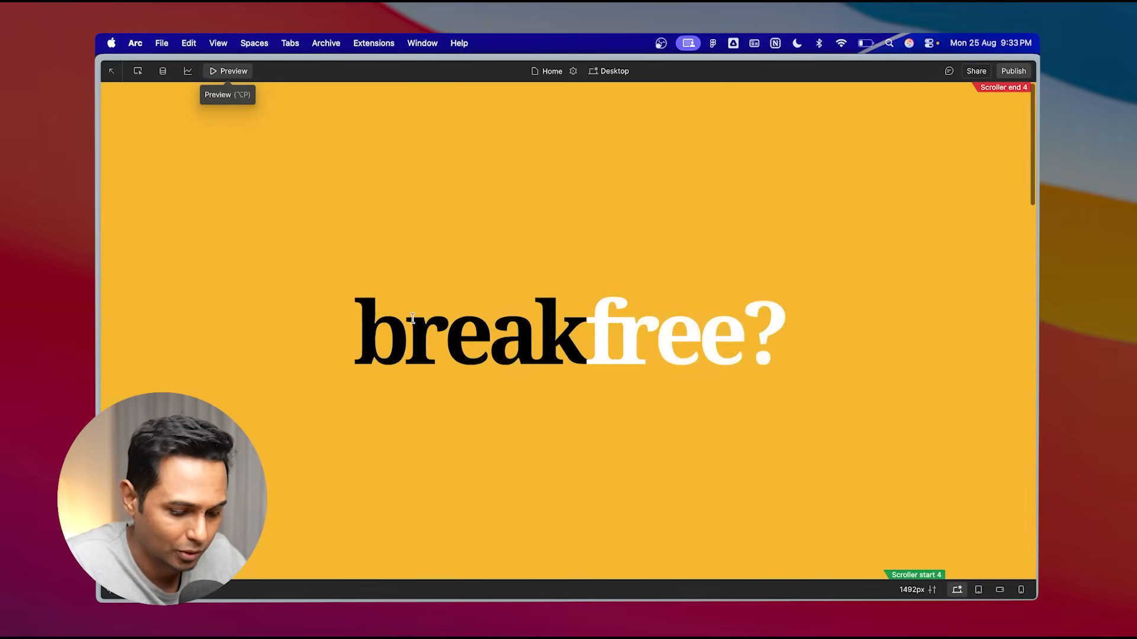
pyautogui.press('super+r')
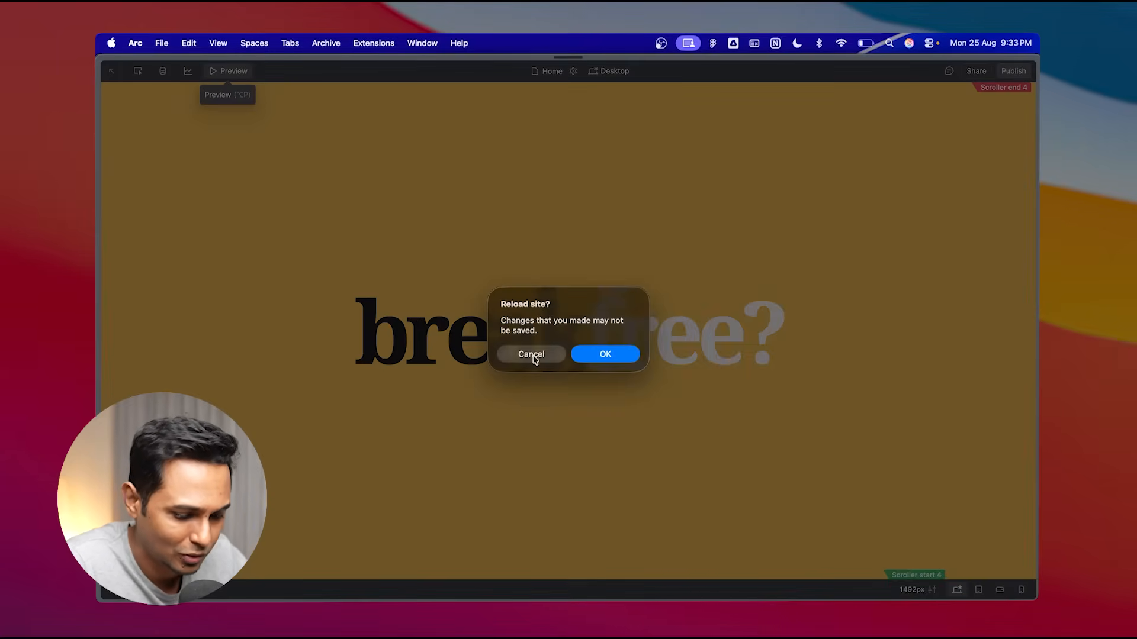
pyautogui.press('Return')
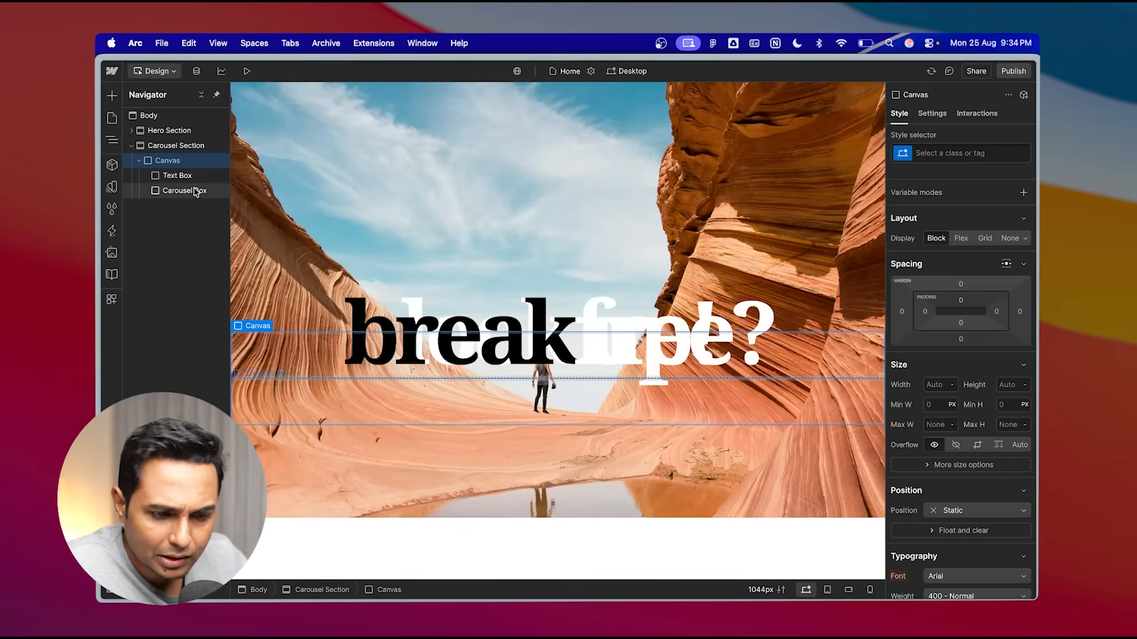
# - Set the Canvas div's display to Flex so Text Box and Carousel Box sit side by side
pyautogui.click(199, 189)
pyautogui.click(176, 179)
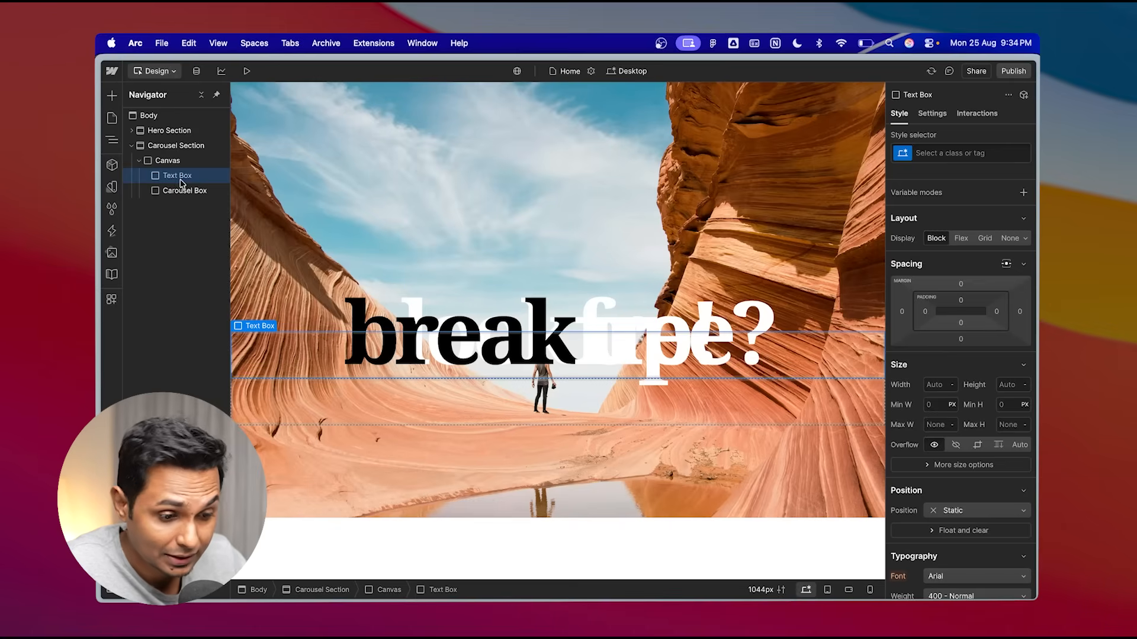
pyautogui.click(169, 164)
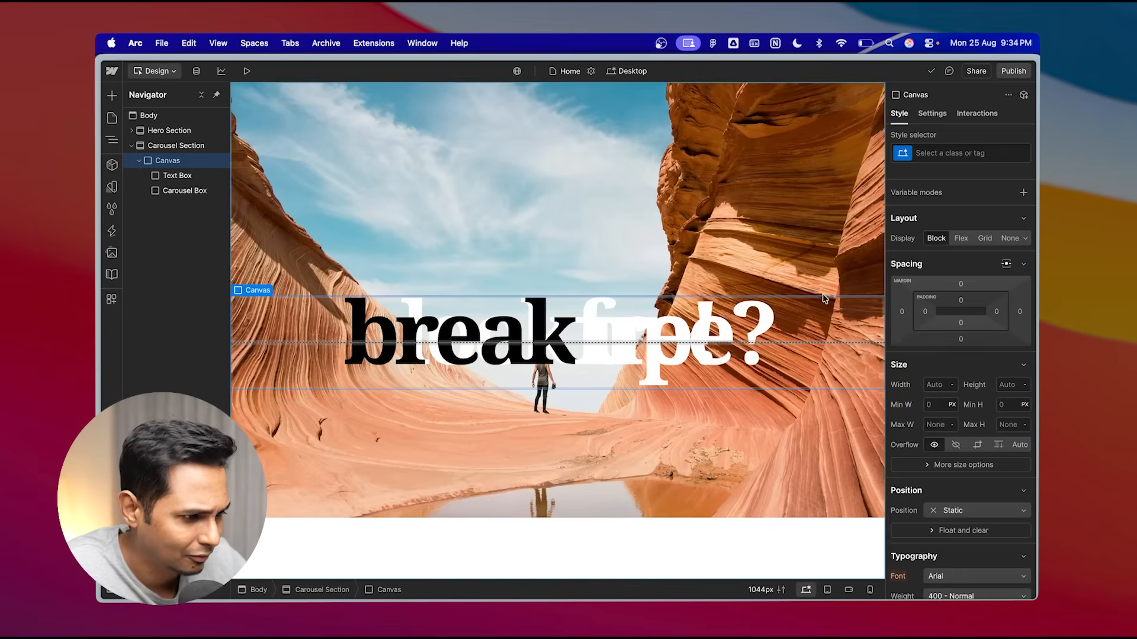
pyautogui.click(963, 240)
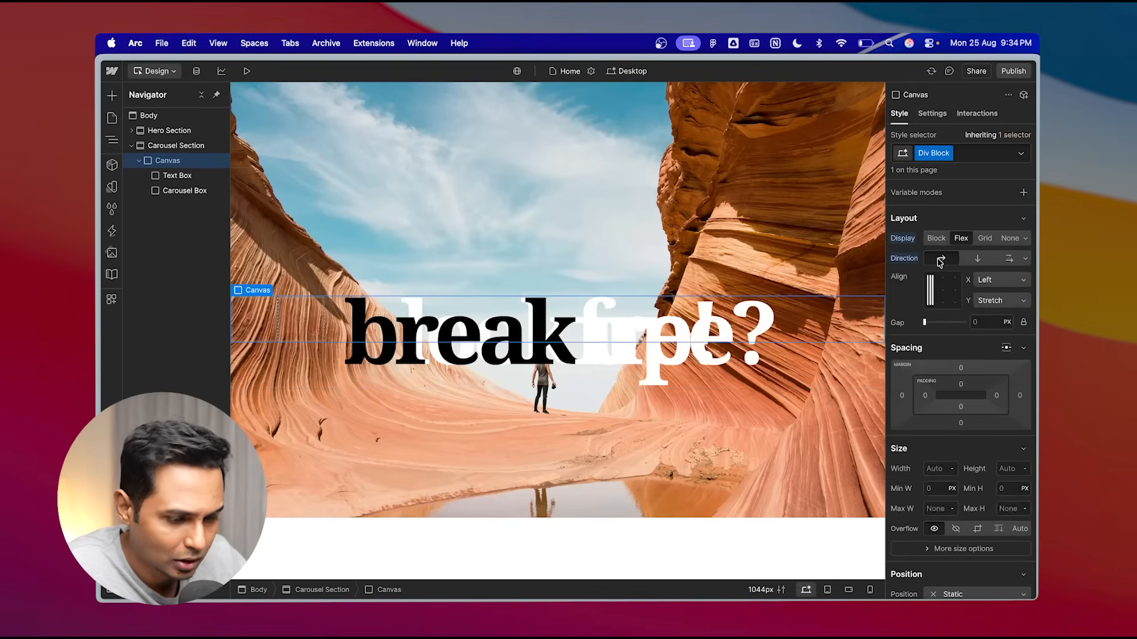
# - Add a paragraph element inside the Text Box div
pyautogui.click(185, 192)
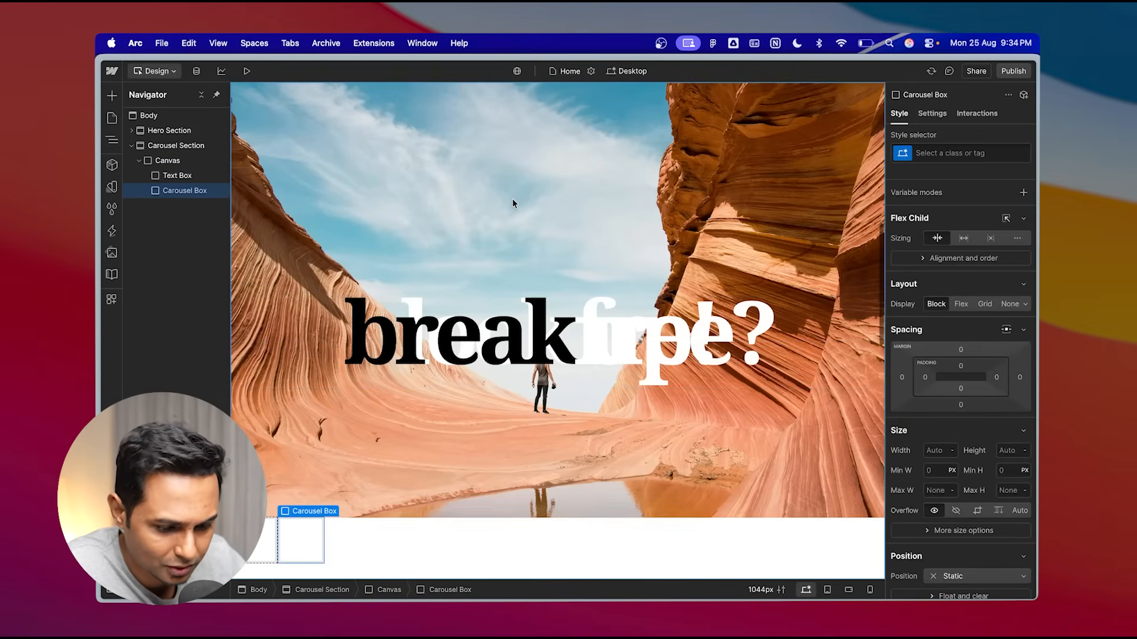
pyautogui.click(172, 160)
pyautogui.click(181, 177)
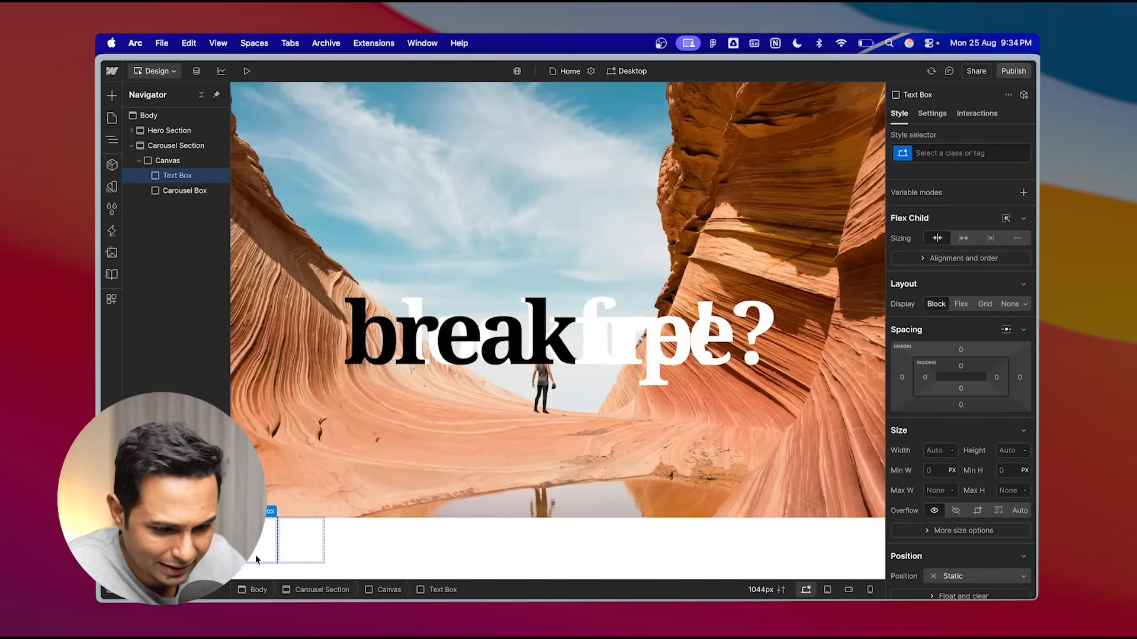
pyautogui.click(191, 196)
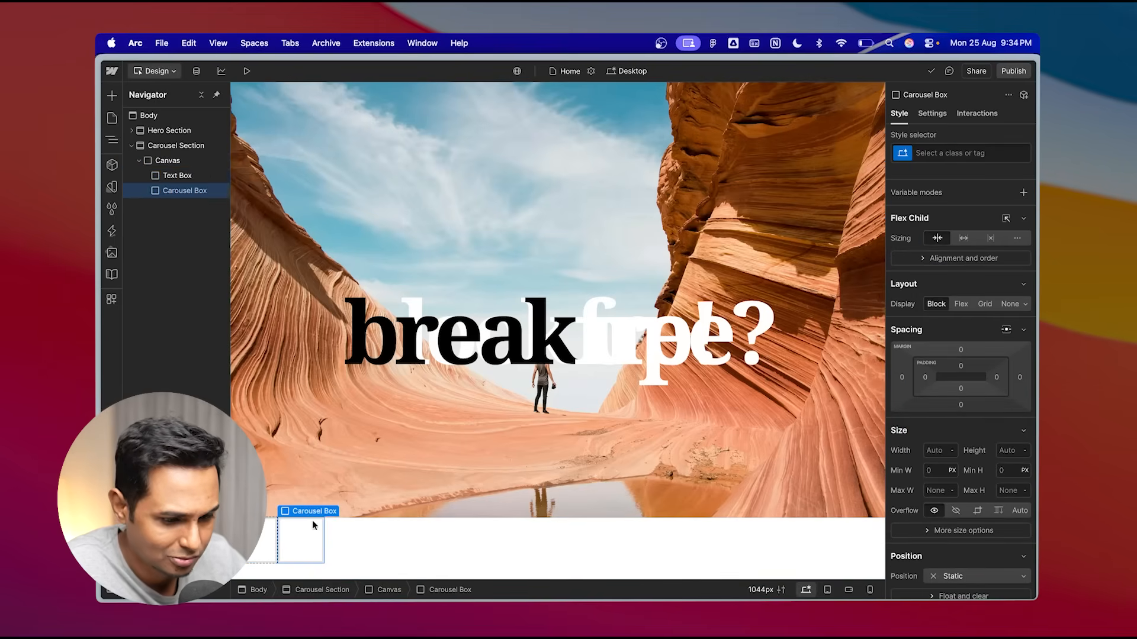
pyautogui.click(182, 177)
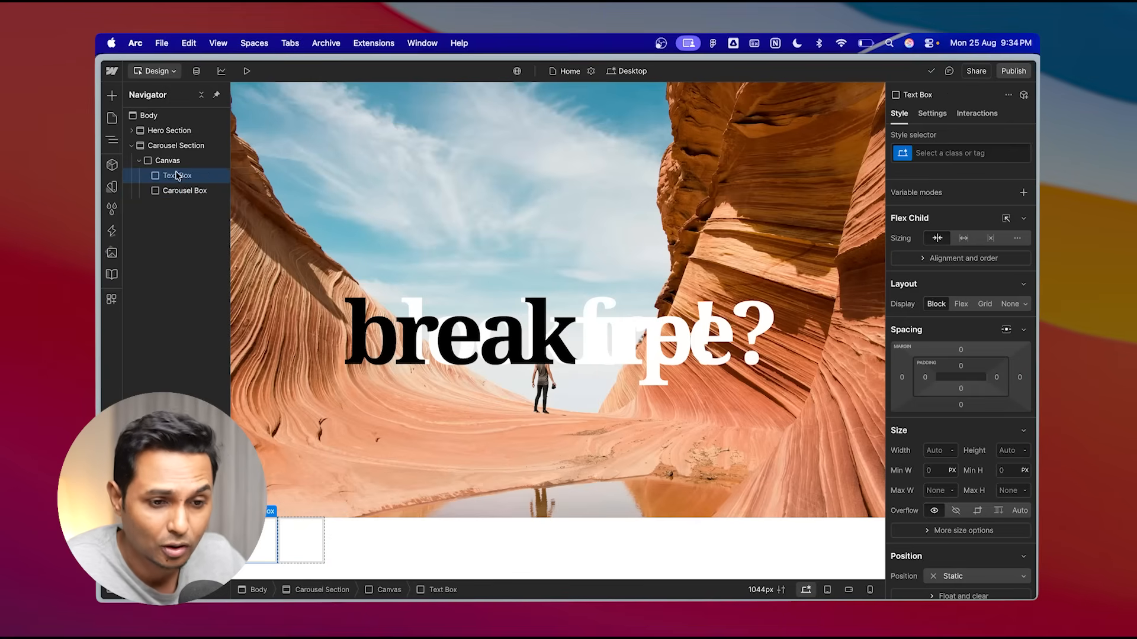
pyautogui.press('a')
pyautogui.scroll(-3, 200, 349)
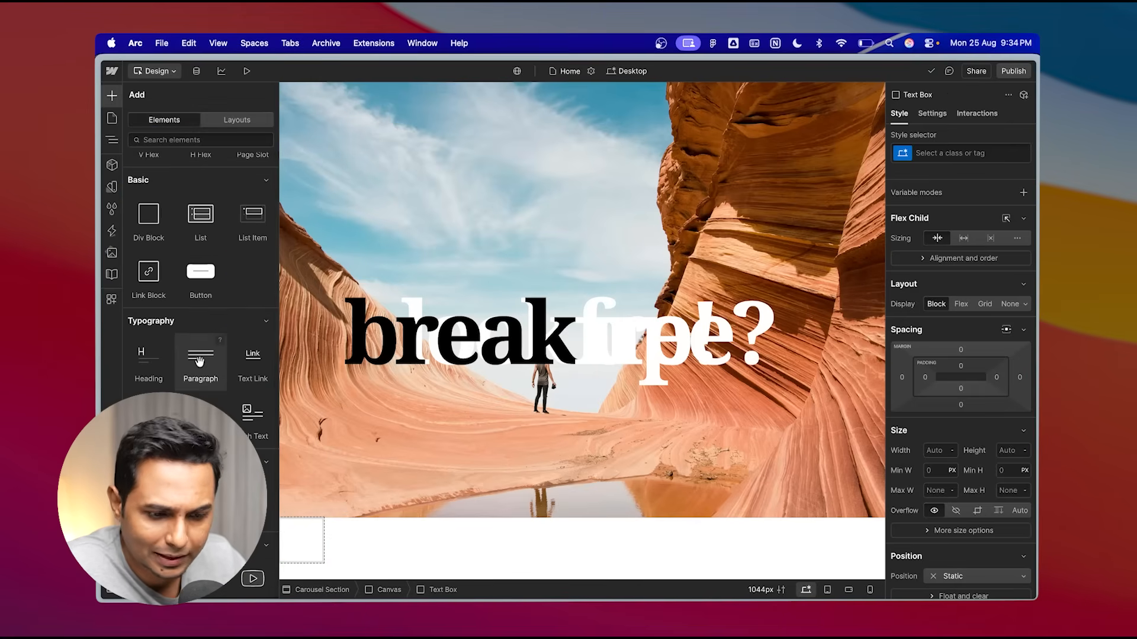
pyautogui.click(195, 362)
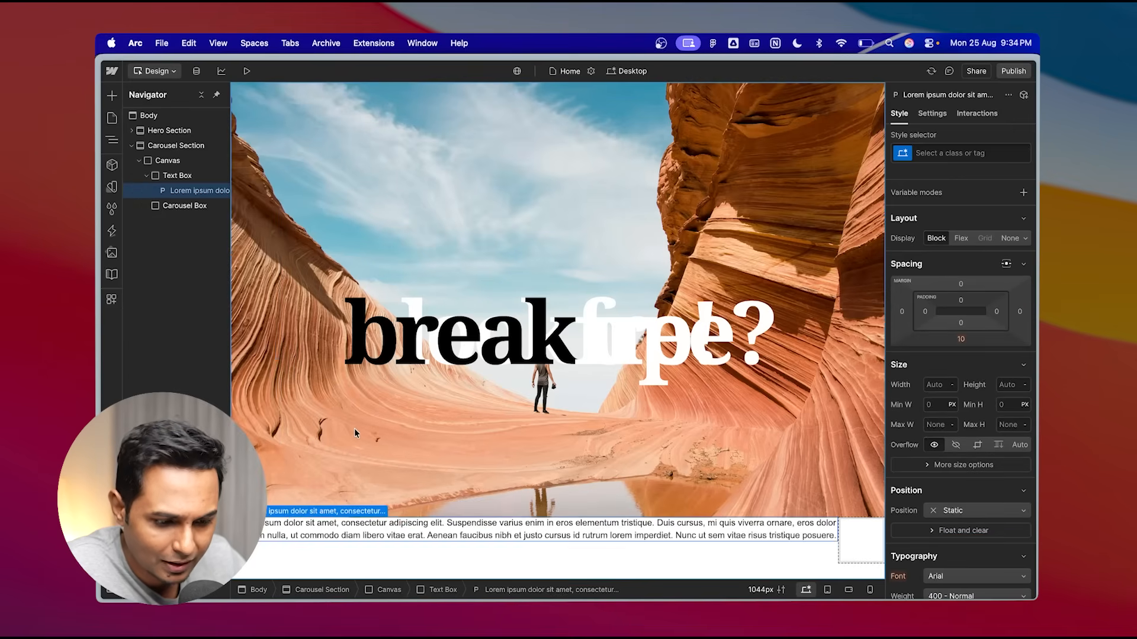
# - Copy the travel quote text from the Figma design and paste it as the paragraph's text
pyautogui.scroll(-2, 705, 407)
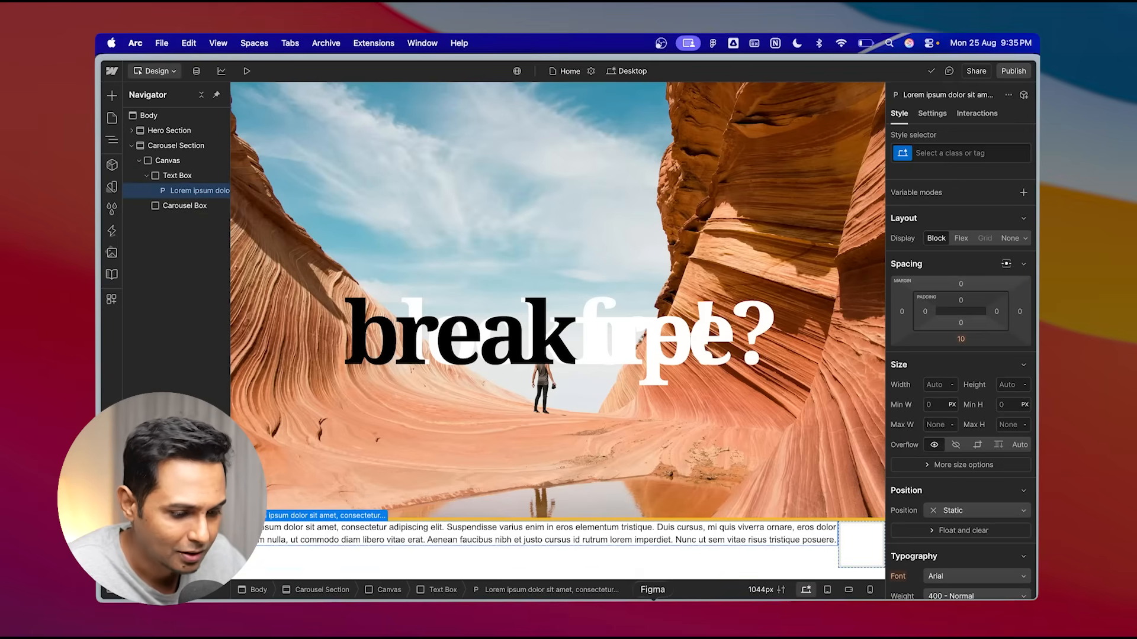
pyautogui.click(656, 613)
pyautogui.doubleClick(624, 259)
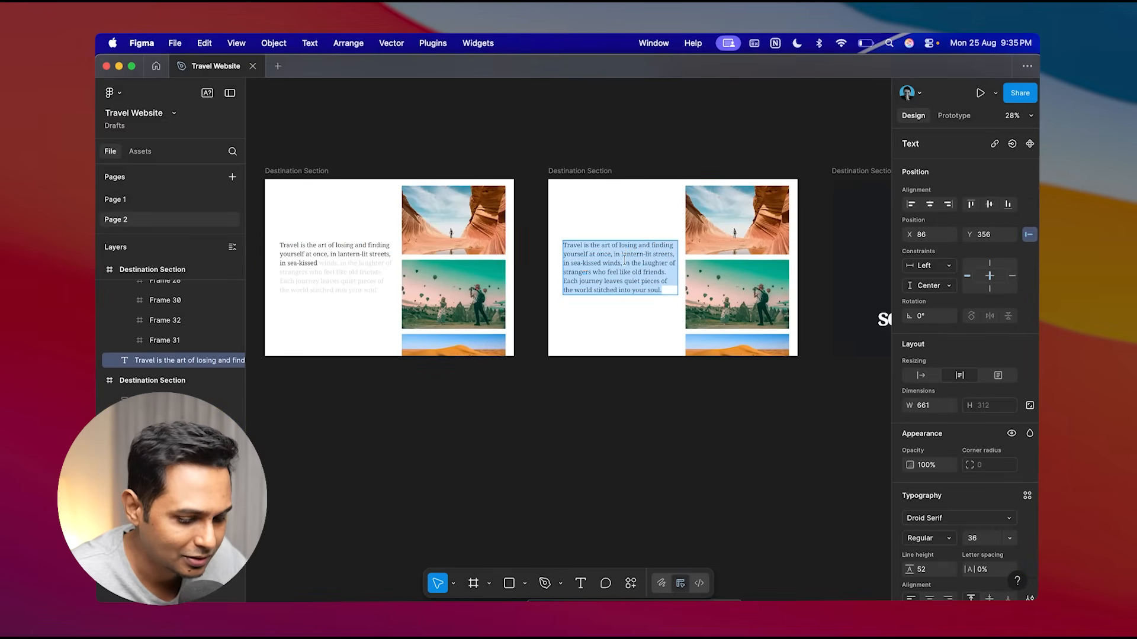
pyautogui.press('super+Tab')
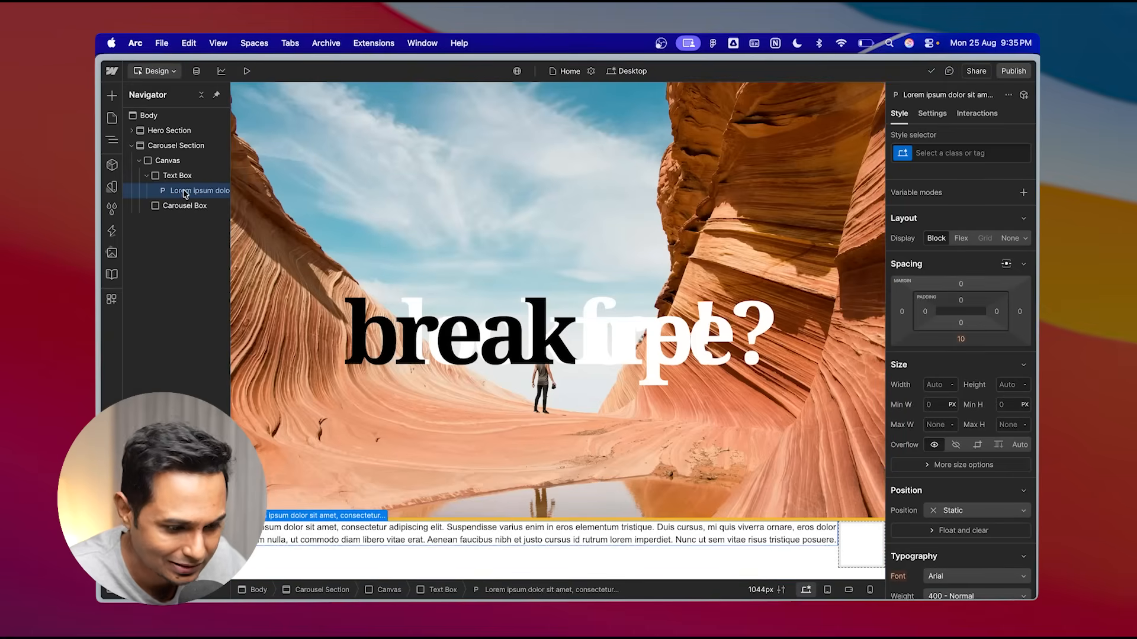
pyautogui.click(932, 113)
pyautogui.tripleClick(979, 270)
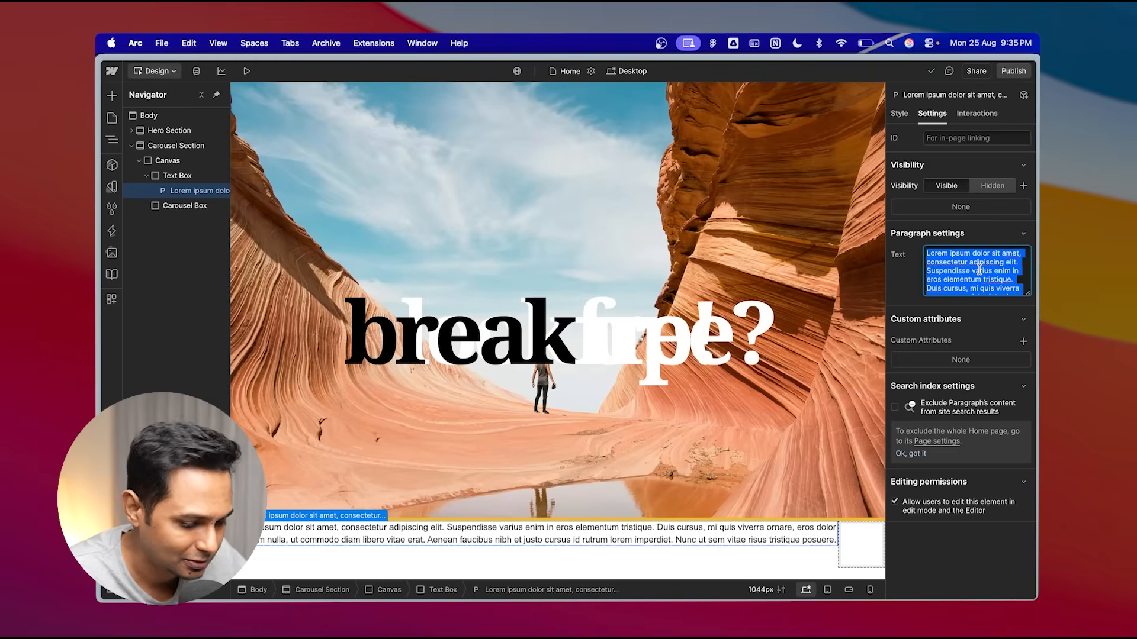
pyautogui.press('super+v')
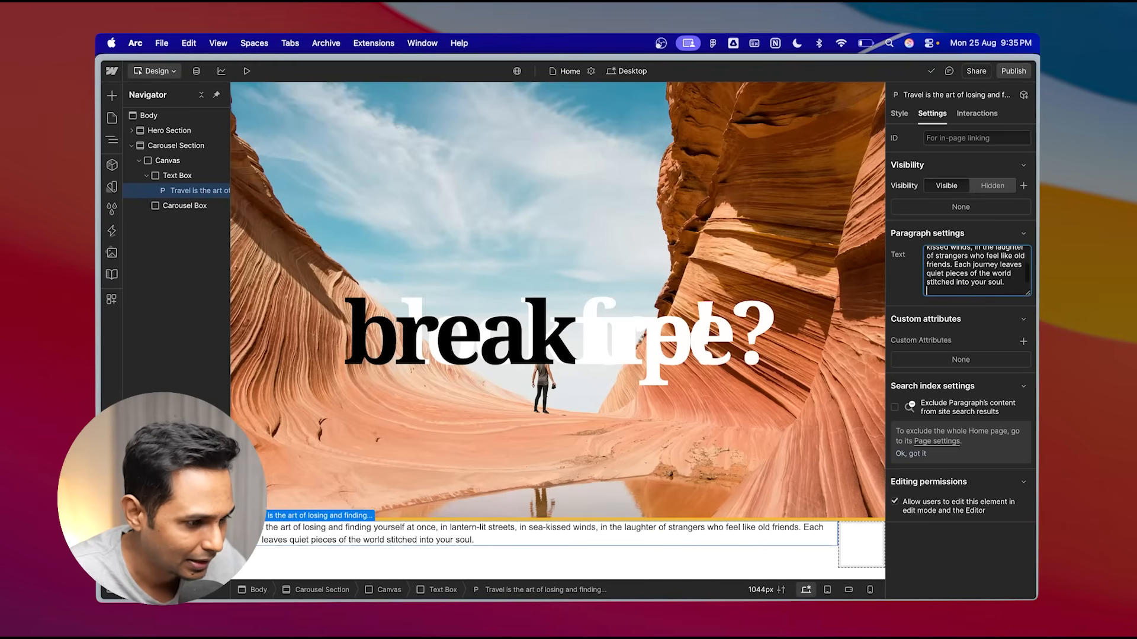
# - Create a new class named "quote 2" on the paragraph
pyautogui.click(899, 114)
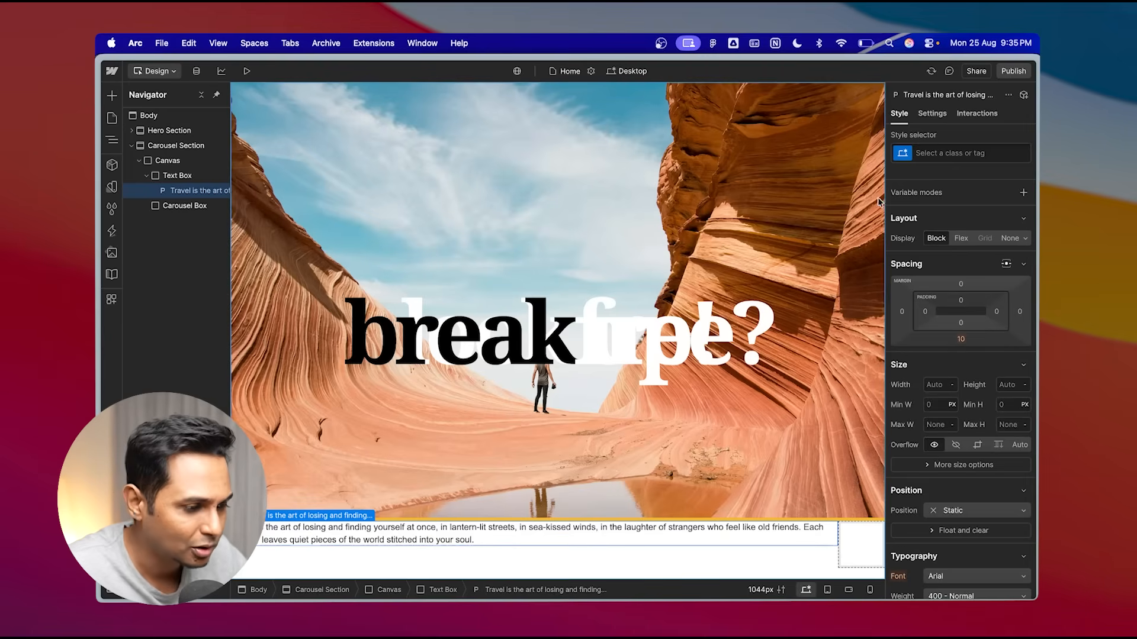
pyautogui.click(951, 154)
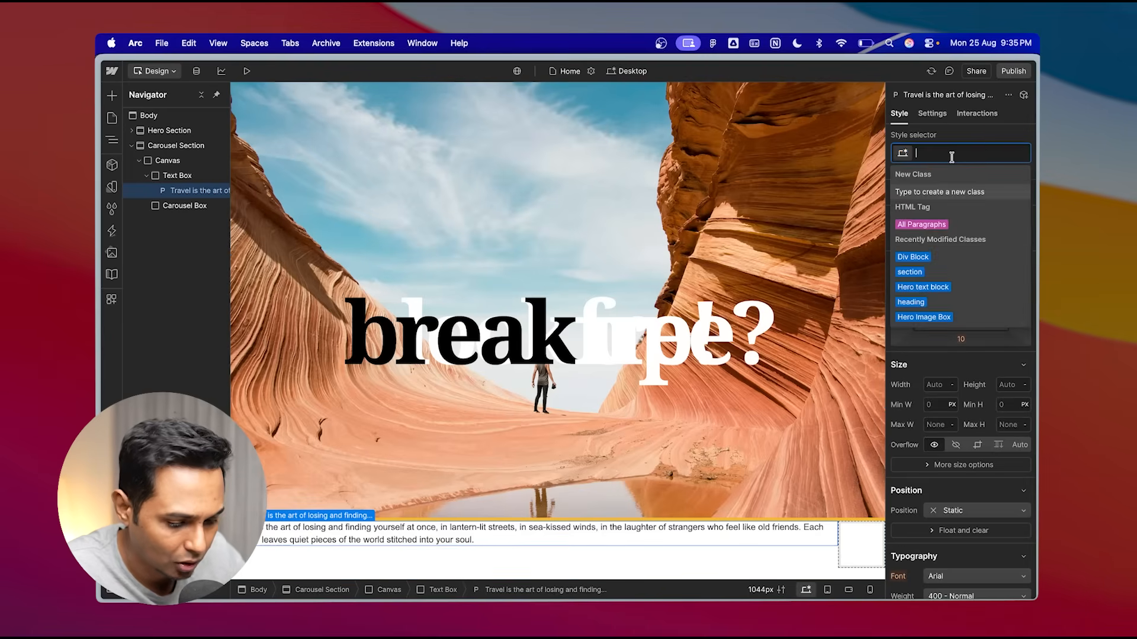
pyautogui.write('quote 2')
pyautogui.click(945, 193)
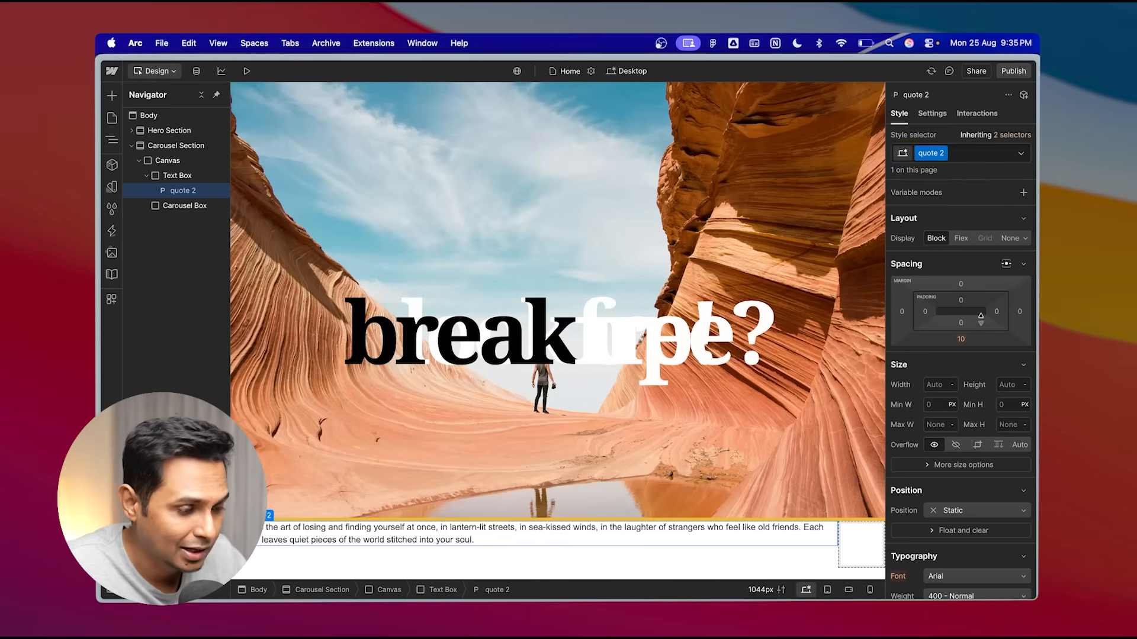
# - Set the quote 2 paragraph's font to Droid Serif
pyautogui.scroll(-3, 974, 467)
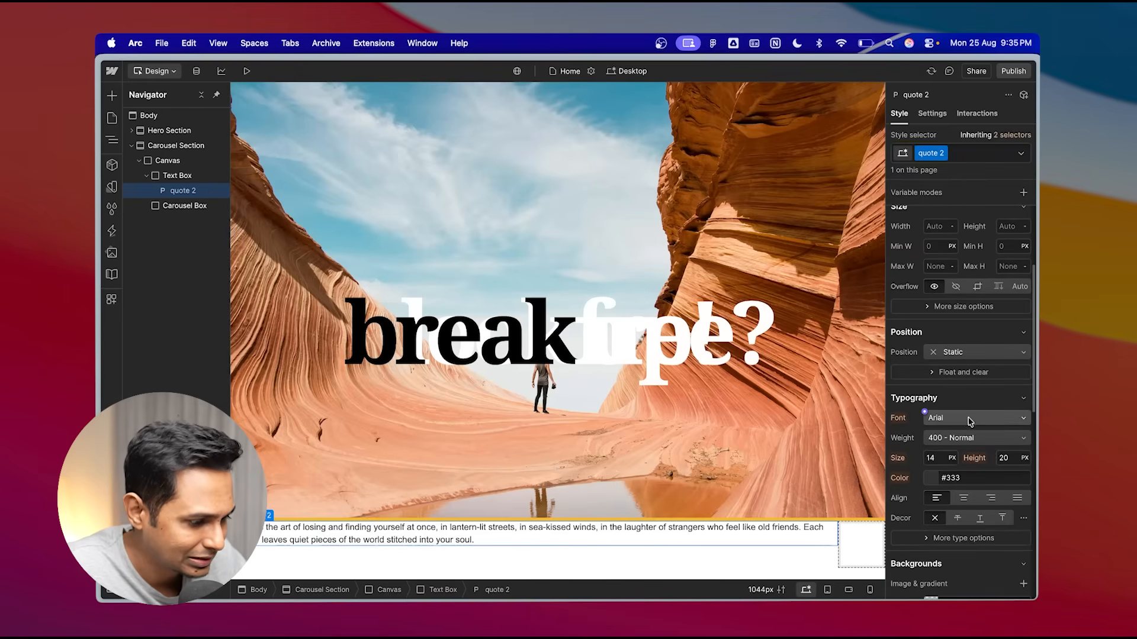
pyautogui.click(959, 417)
pyautogui.click(954, 175)
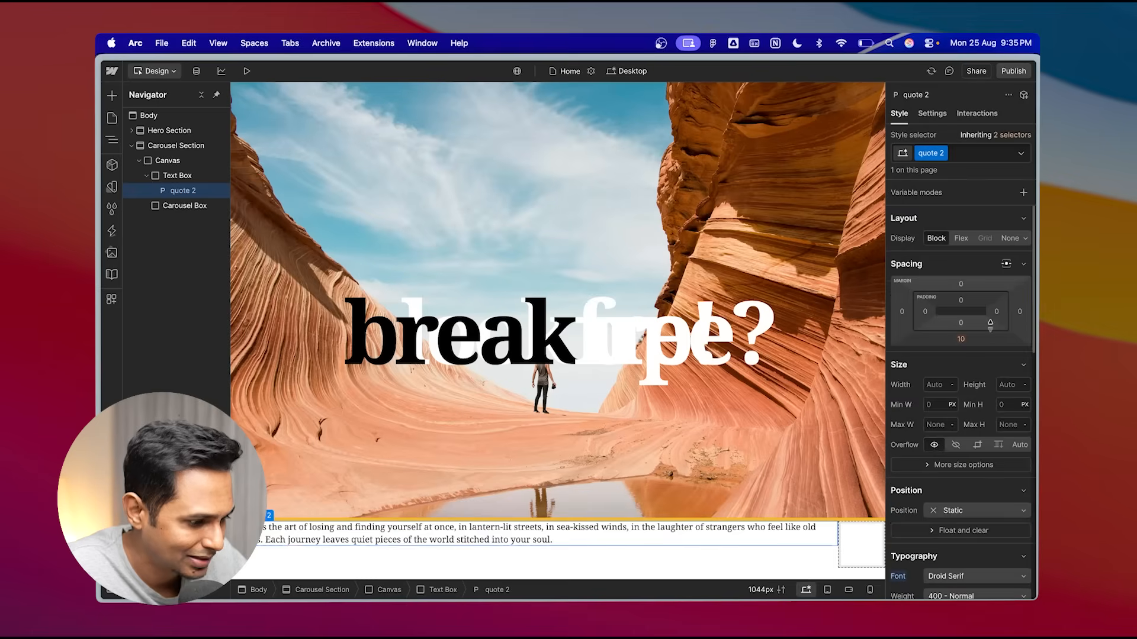
# - Set the quote 2 font size to 36 px and line height to 48 px
pyautogui.scroll(-4, 934, 448)
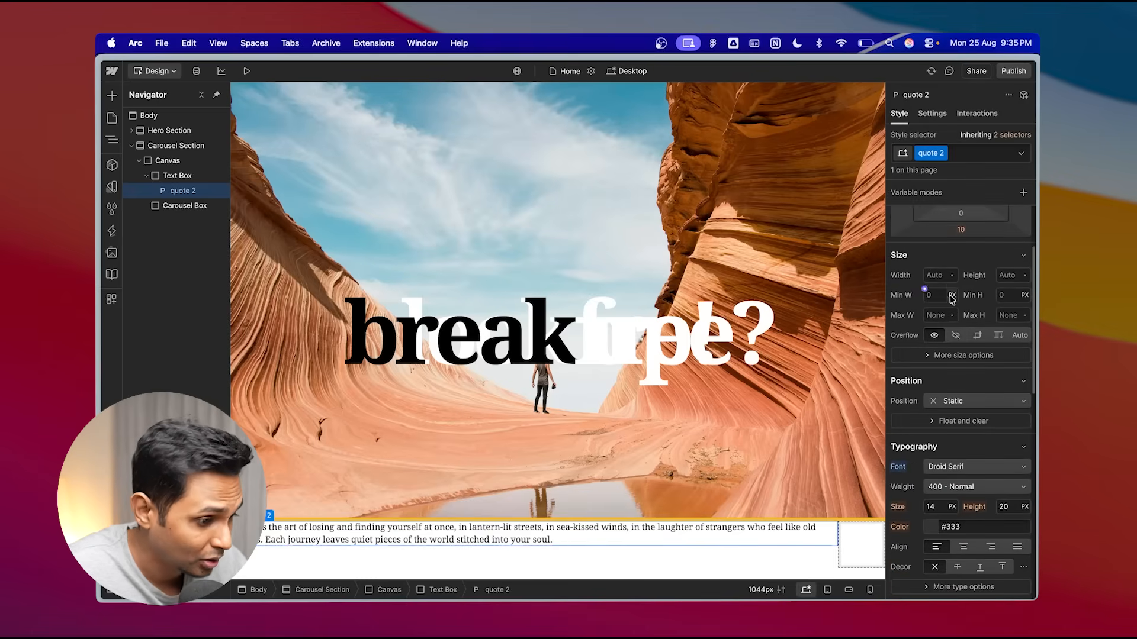
pyautogui.scroll(-3, 955, 391)
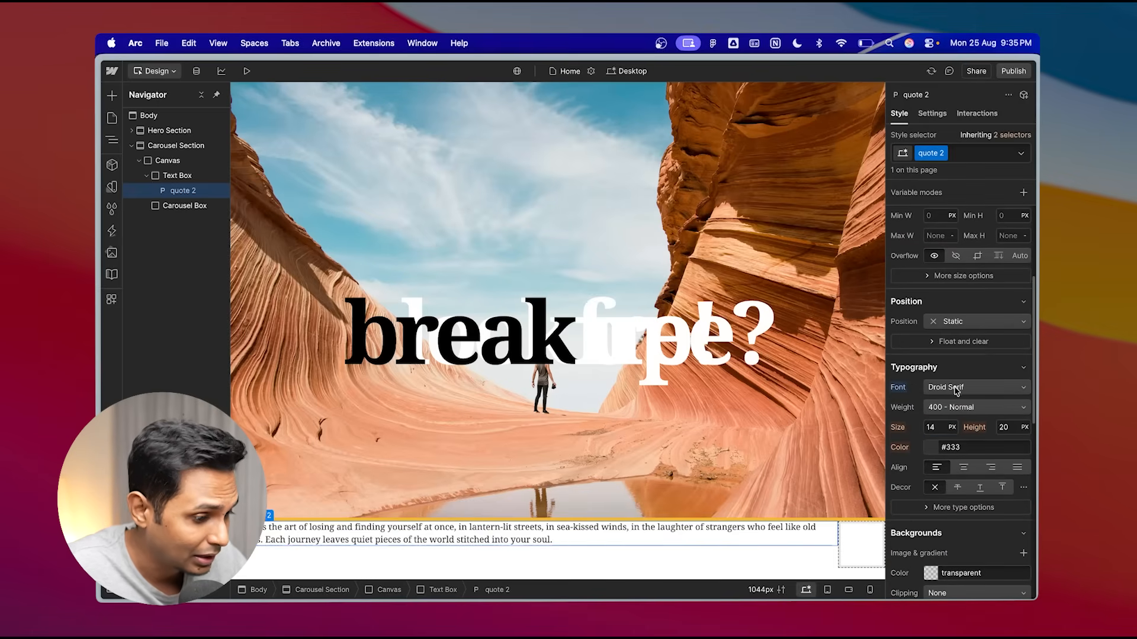
pyautogui.click(939, 428)
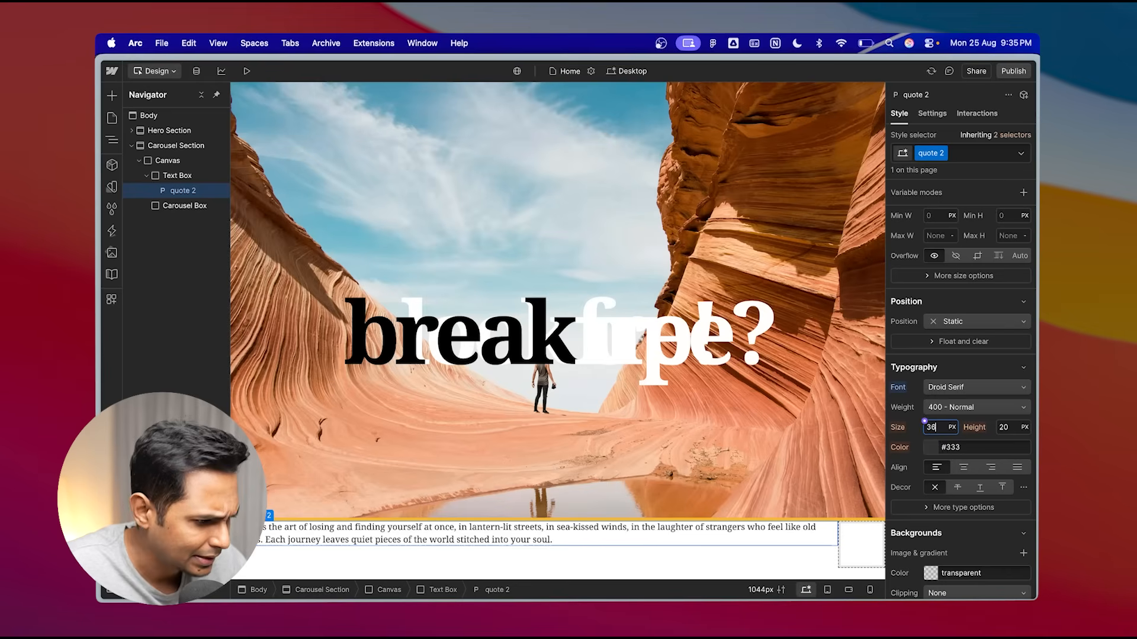
pyautogui.press('Return')
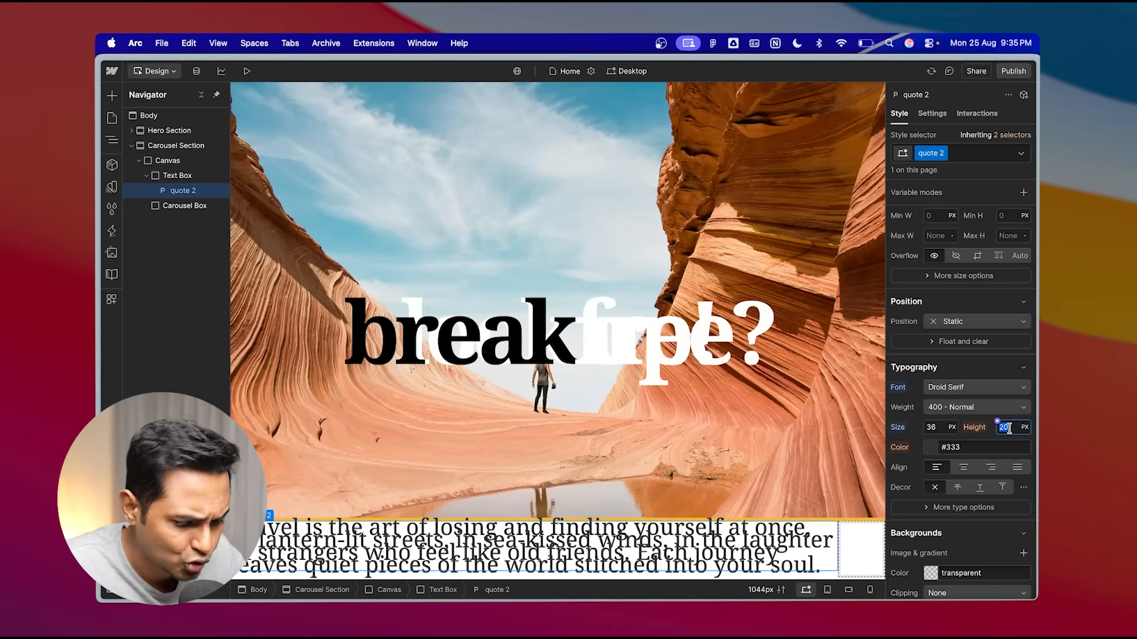
pyautogui.write('48')
pyautogui.press('Return')
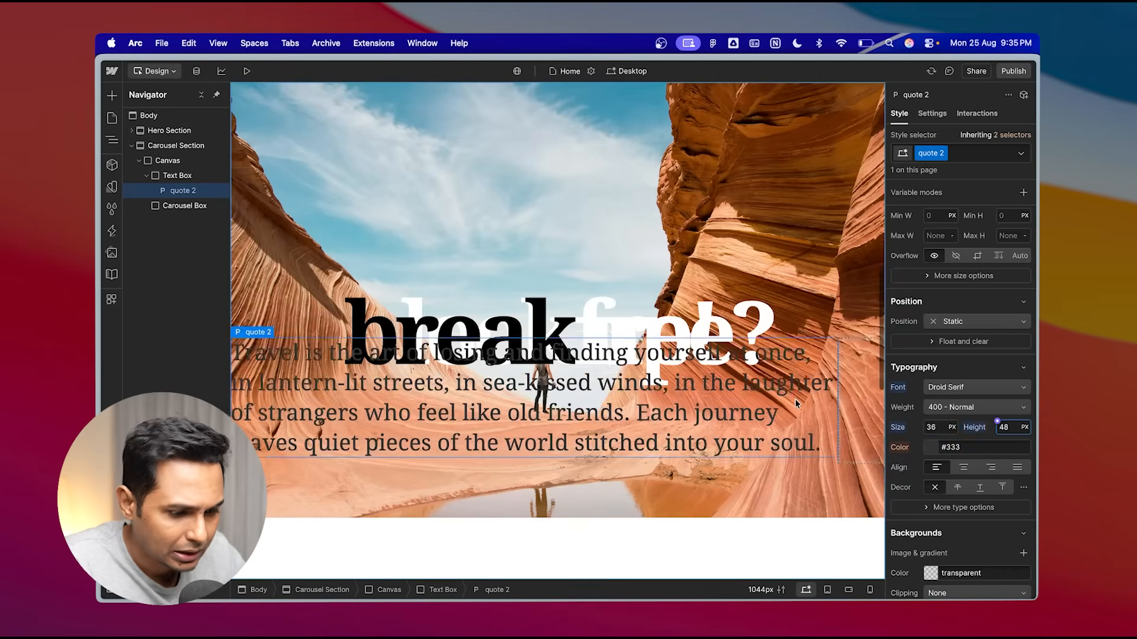
# - Preview the page and scroll from the hero animation into the quote text section
pyautogui.scroll(2, 795, 400)
pyautogui.click(247, 71)
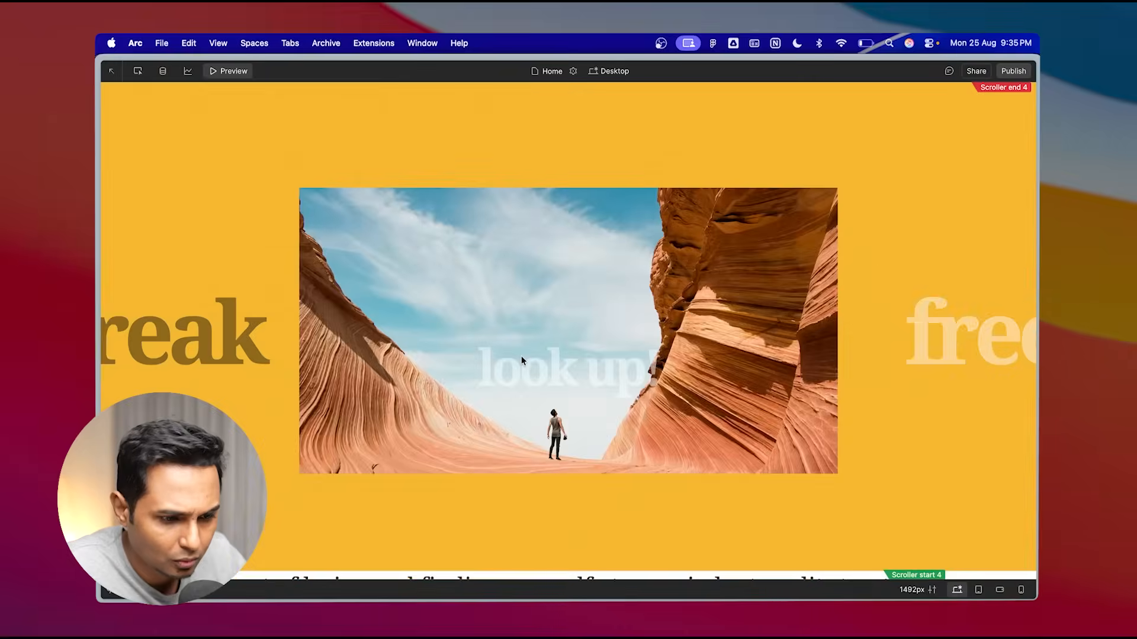
pyautogui.scroll(-5, 521, 356)
pyautogui.scroll(2, 521, 356)
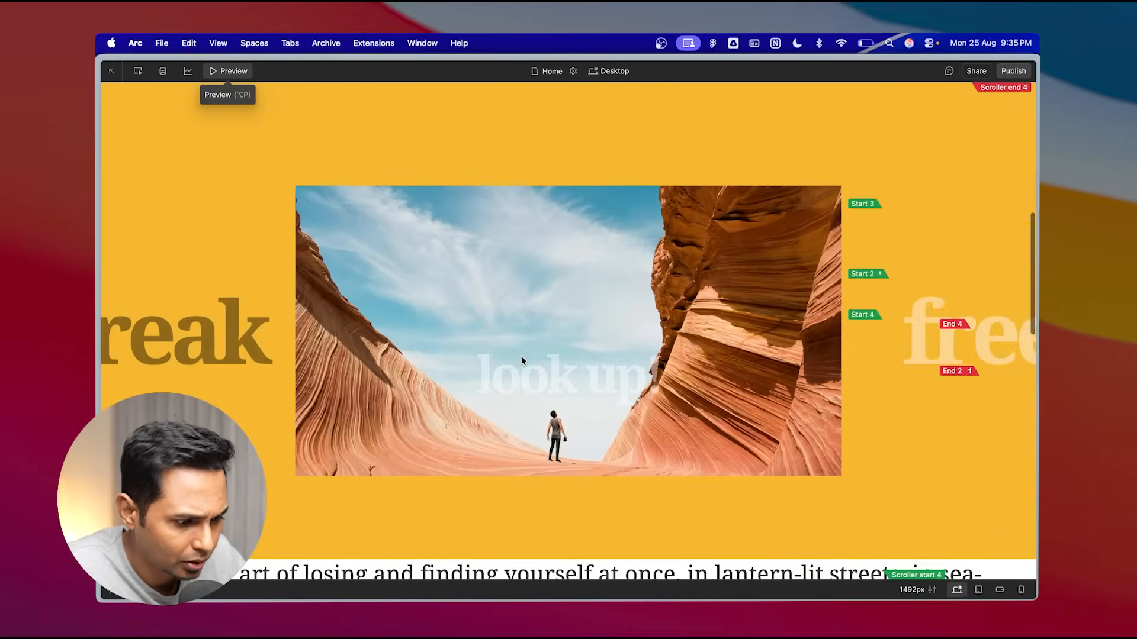
pyautogui.scroll(-3, 521, 356)
pyautogui.scroll(3, 521, 356)
pyautogui.scroll(-2, 522, 360)
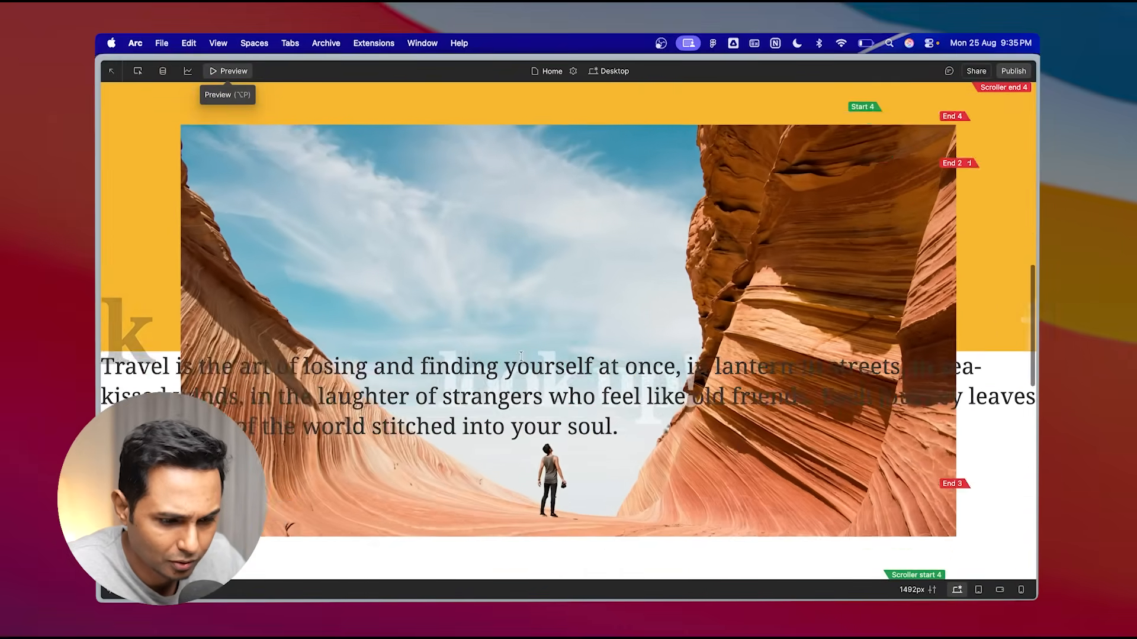
pyautogui.scroll(5, 522, 360)
pyautogui.click(238, 76)
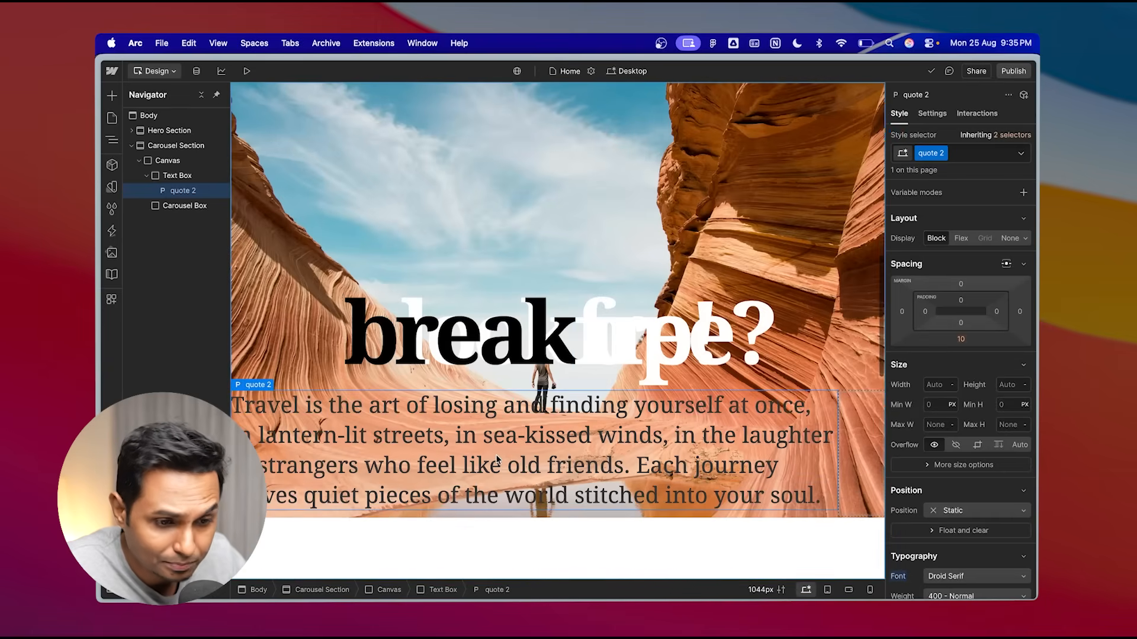
# - Select the Text Box and then the Carousel Box in the Navigator
pyautogui.click(155, 177)
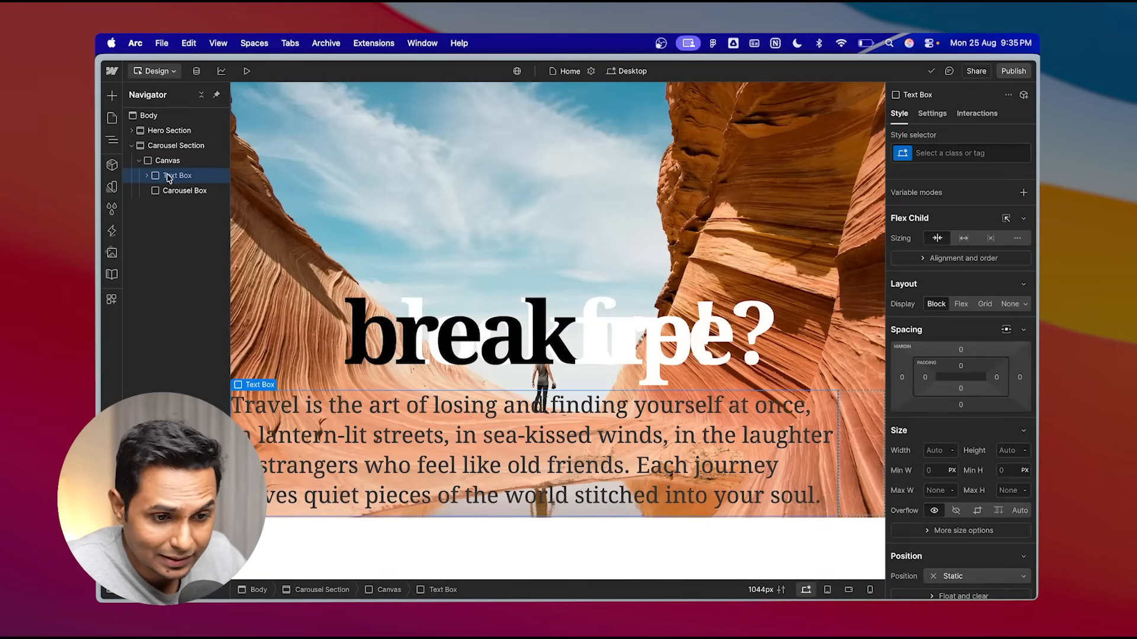
pyautogui.click(183, 192)
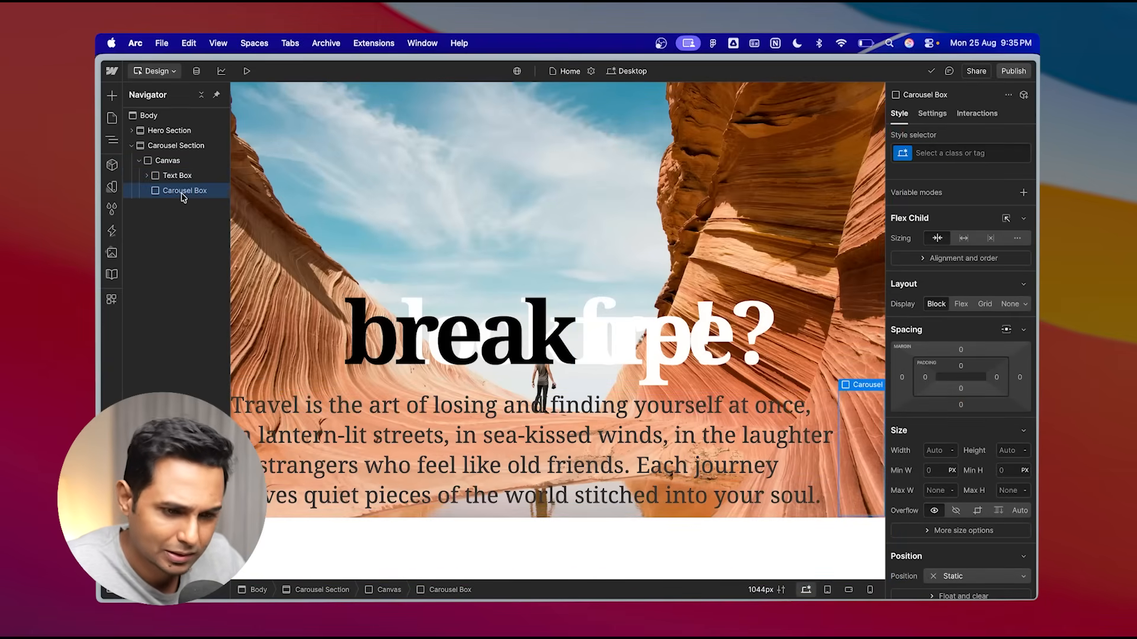
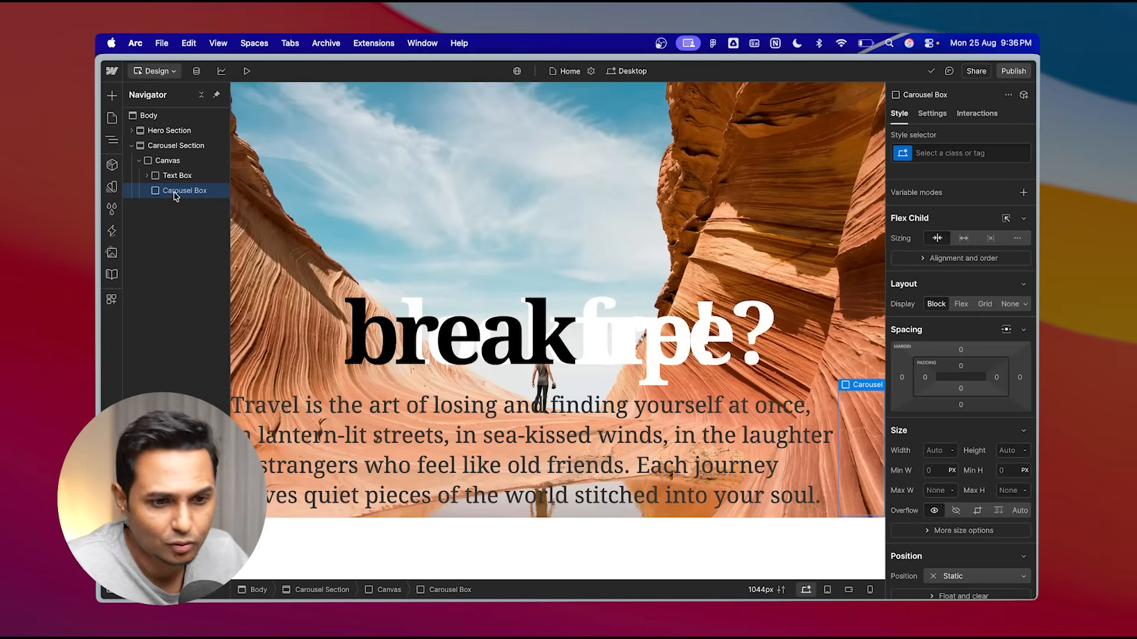
# - Set the Carousel Box to a vertical flex layout and add an image to it using Img 01.jpg
pyautogui.click(961, 305)
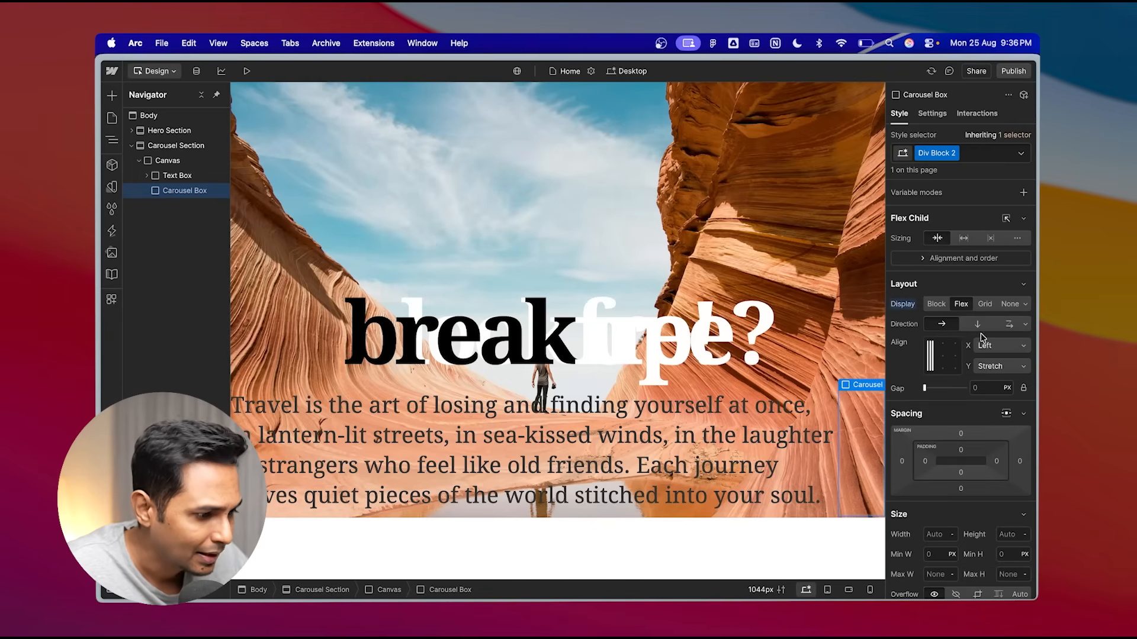
pyautogui.click(985, 325)
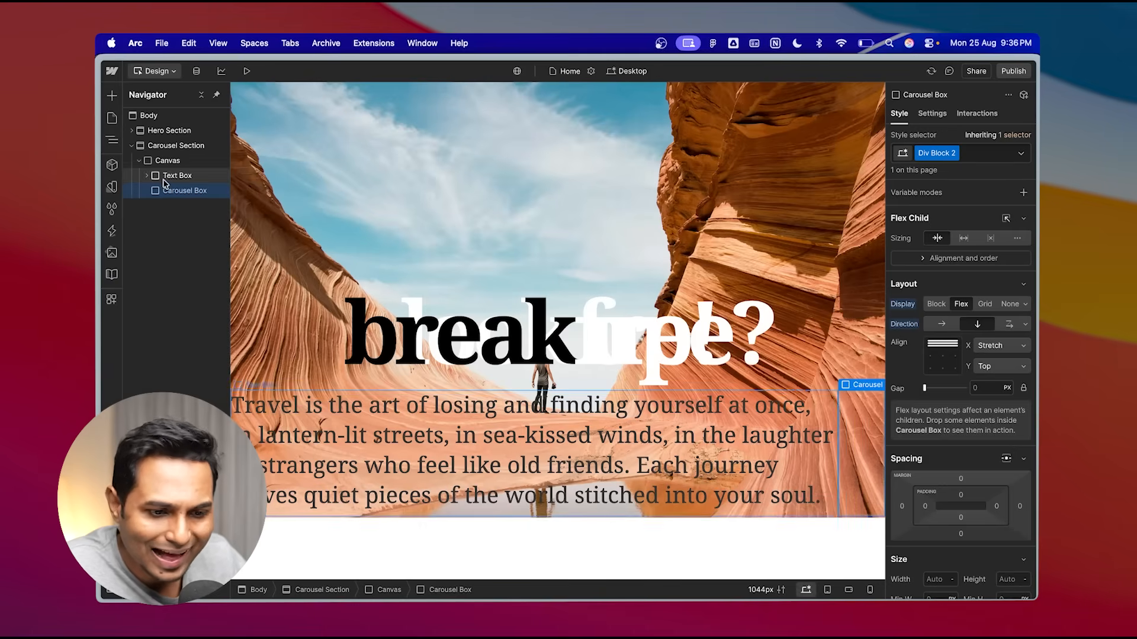
pyautogui.click(112, 95)
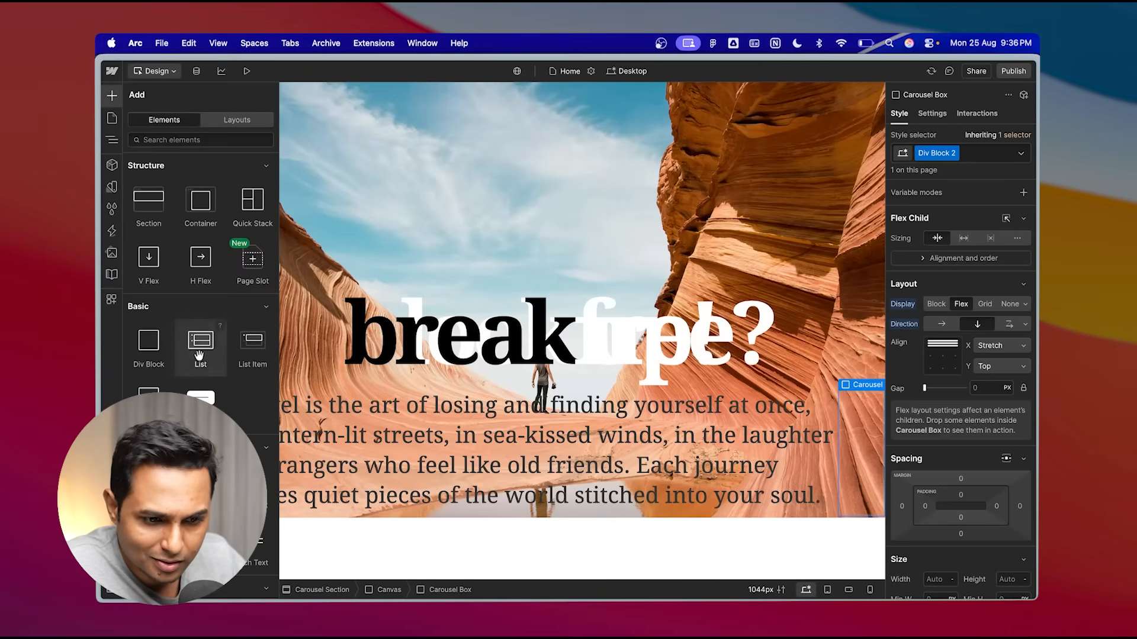
pyautogui.scroll(-5, 200, 296)
pyautogui.scroll(-3, 200, 296)
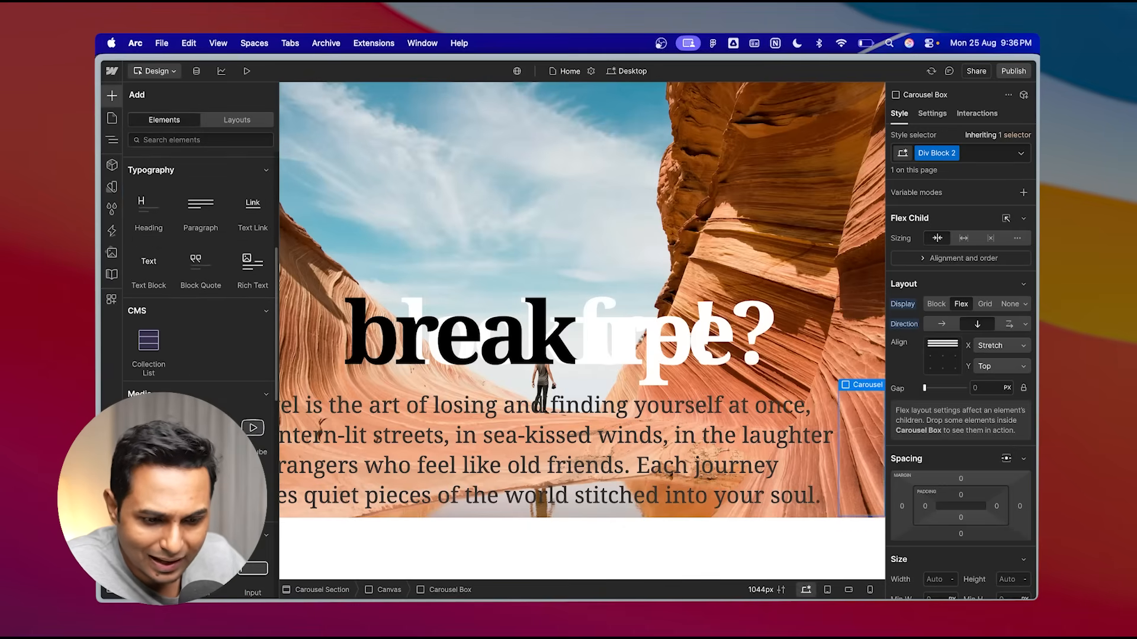
pyautogui.click(149, 433)
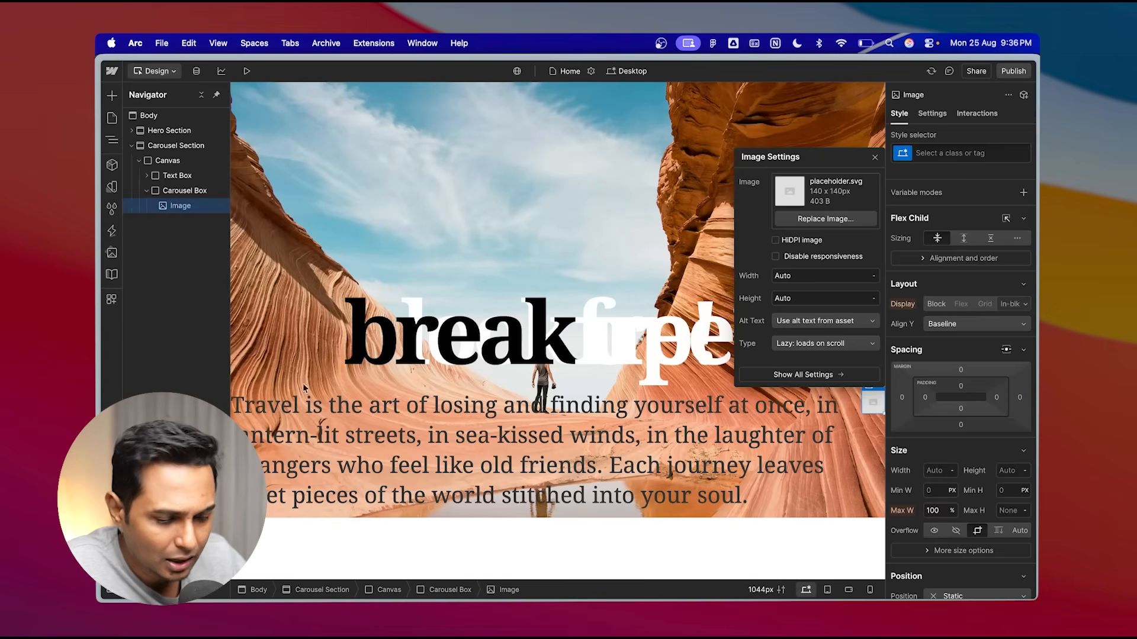
pyautogui.click(825, 218)
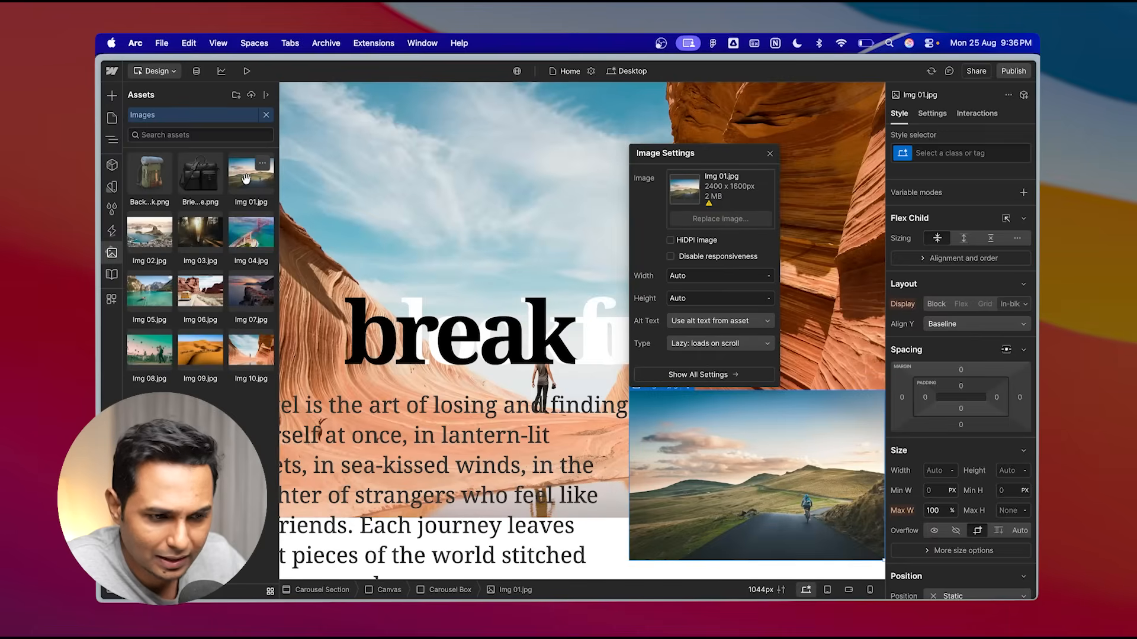
pyautogui.click(247, 179)
pyautogui.click(770, 155)
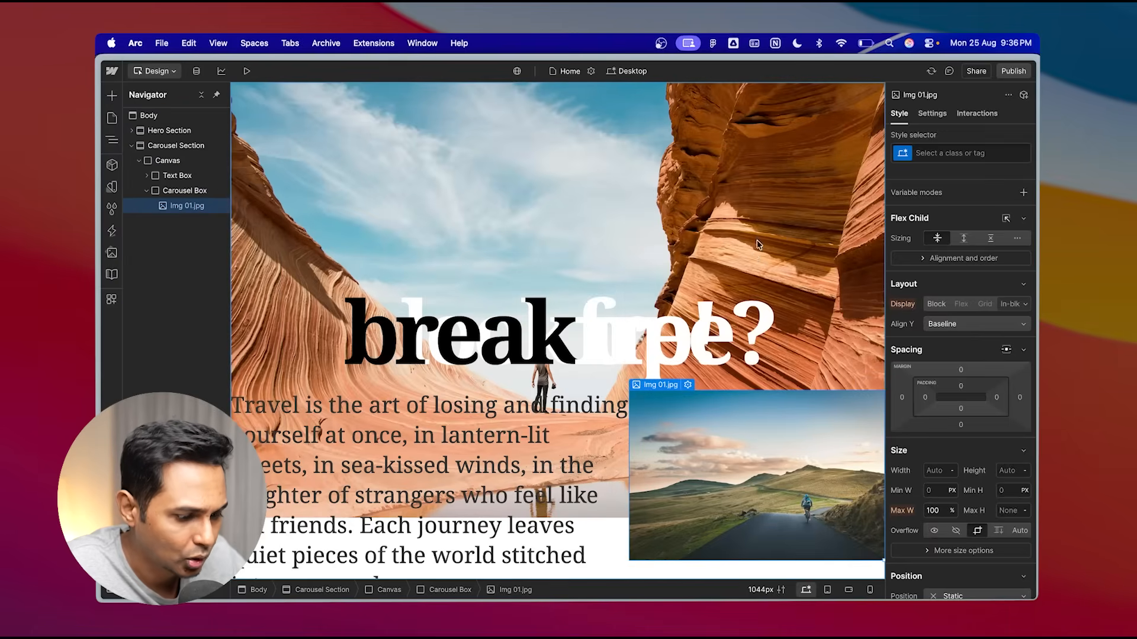
# - Duplicate the Img 01.jpg image repeatedly to fill the Carousel Box with a stack of images
pyautogui.scroll(-3, 752, 251)
pyautogui.scroll(-5, 753, 256)
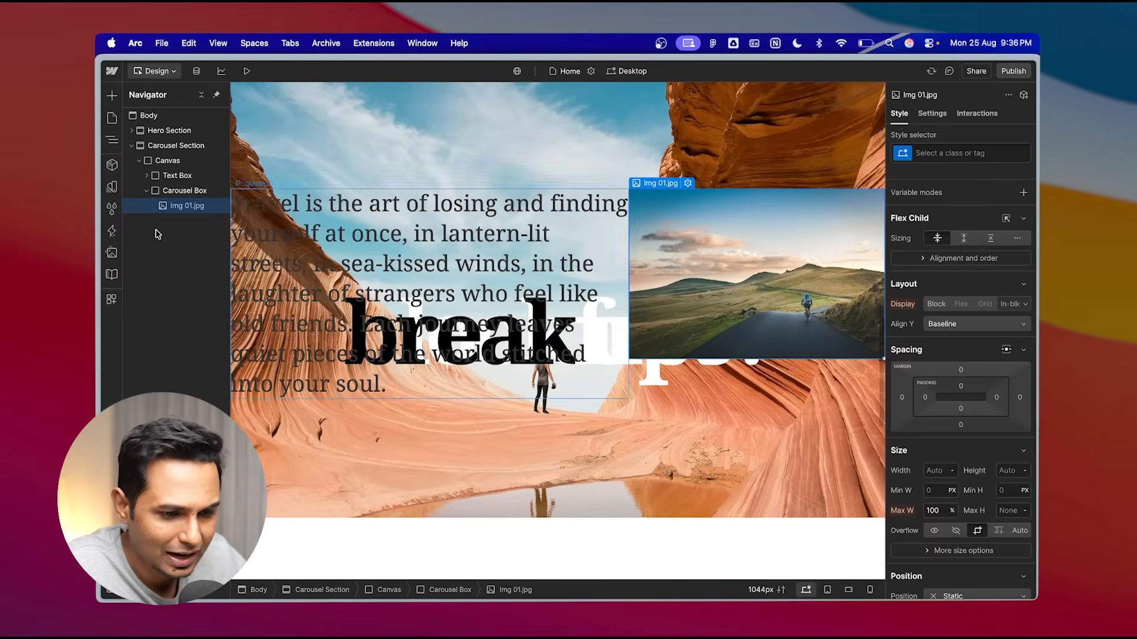
pyautogui.click(179, 193)
pyautogui.click(183, 207)
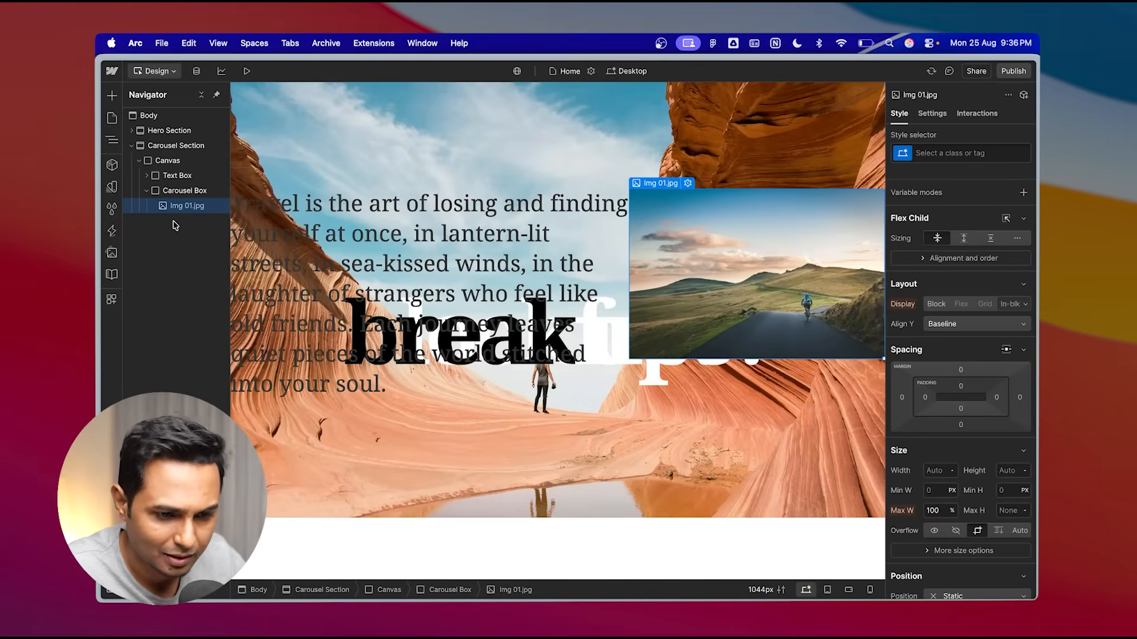
pyautogui.press('super+d')
pyautogui.press('super+d')
pyautogui.press('super+d')
pyautogui.press('super+d')
pyautogui.press('super+d')
pyautogui.press('super+d')
pyautogui.press('super+d')
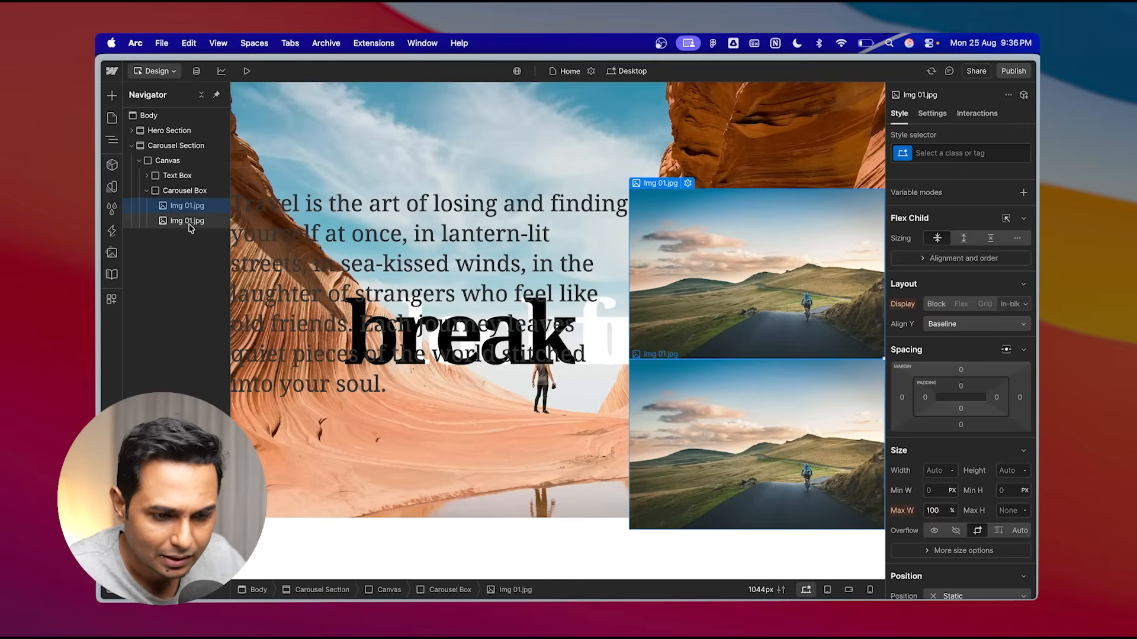
pyautogui.click(196, 222)
pyautogui.click(196, 235)
pyautogui.scroll(-12, 718, 330)
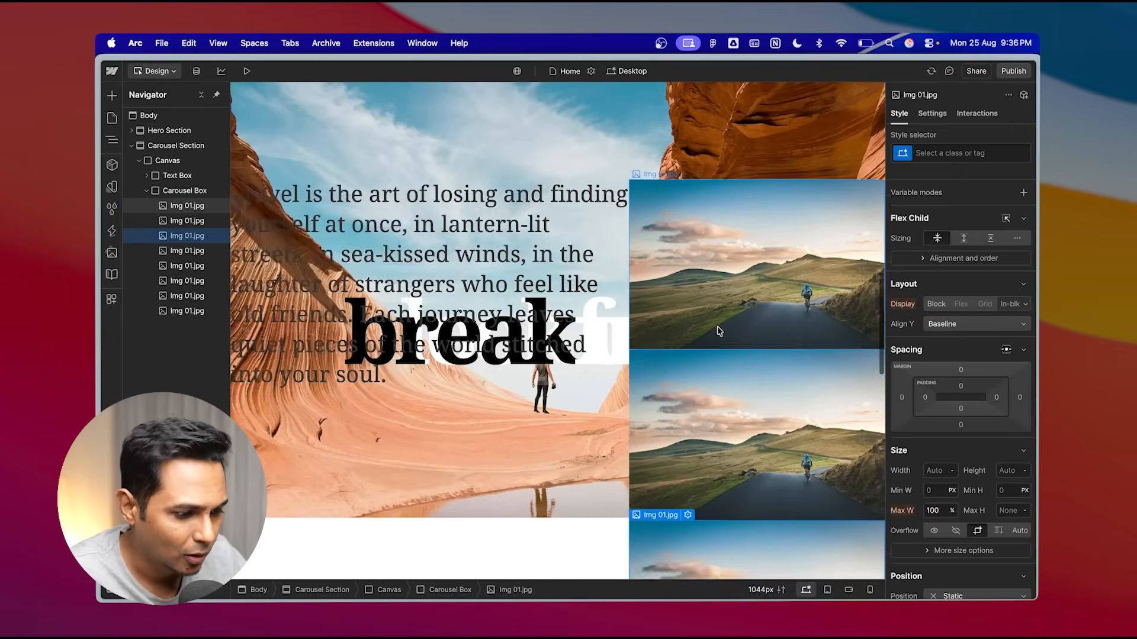
pyautogui.scroll(20, 716, 330)
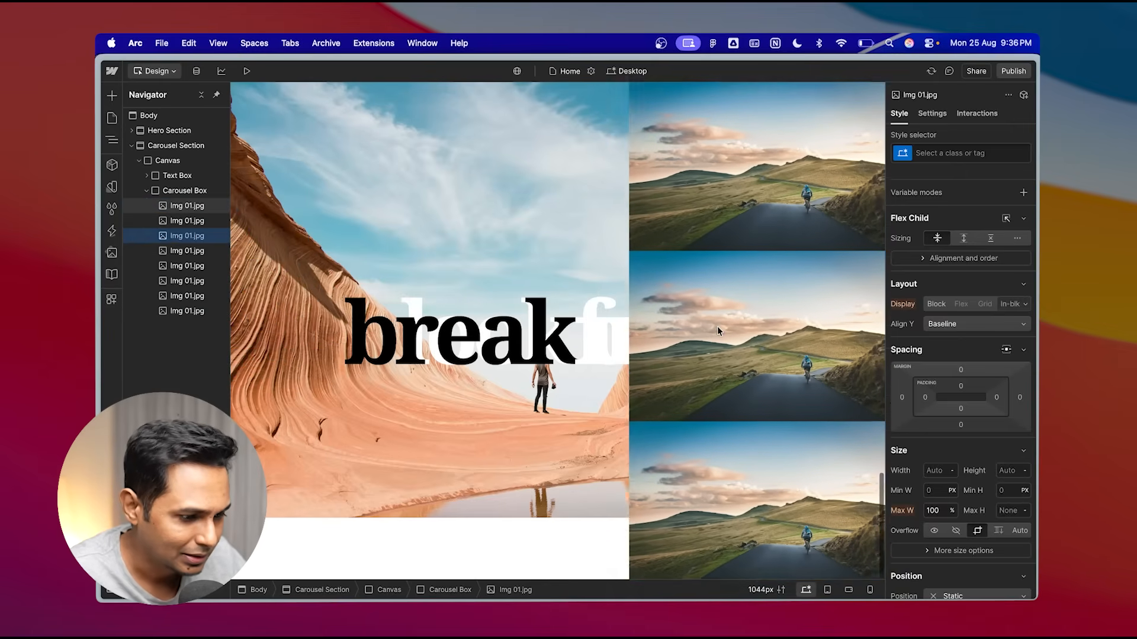
# - Preview the page and scroll from the hero into the image carousel
pyautogui.hotkey('shift', 'p')
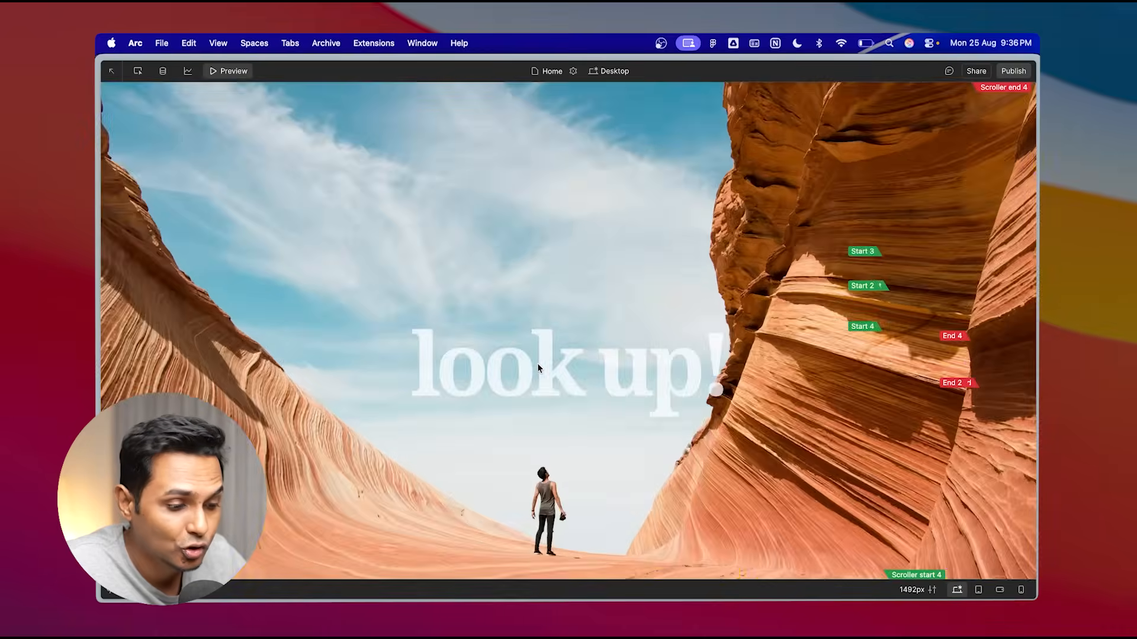
pyautogui.scroll(-6, 537, 364)
pyautogui.scroll(-5, 538, 363)
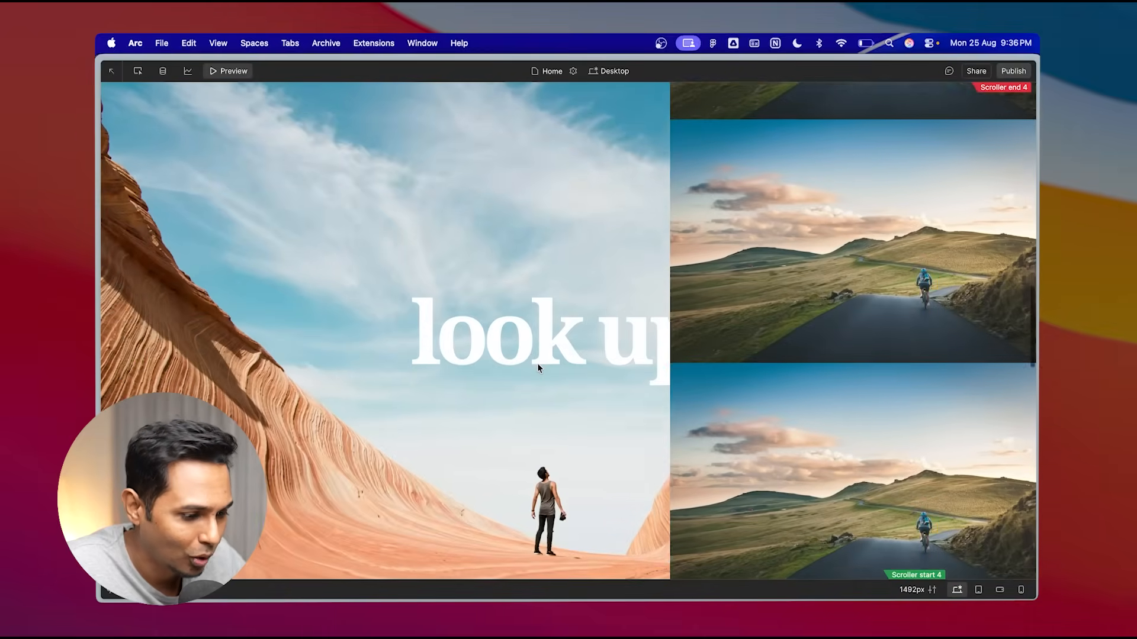
pyautogui.scroll(-10, 537, 365)
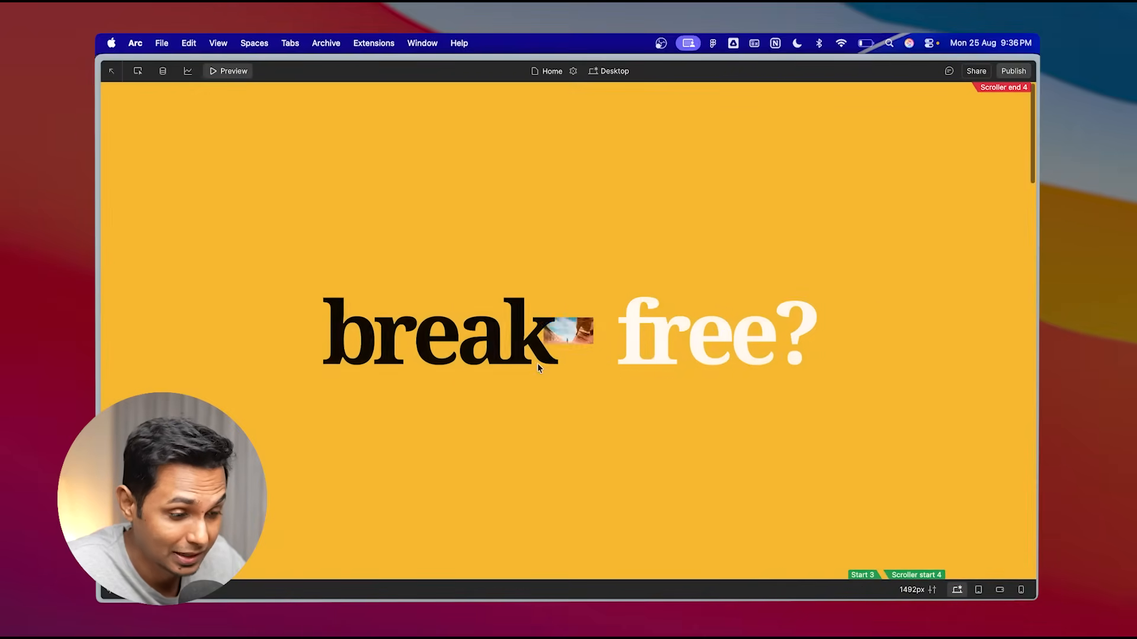
pyautogui.click(228, 71)
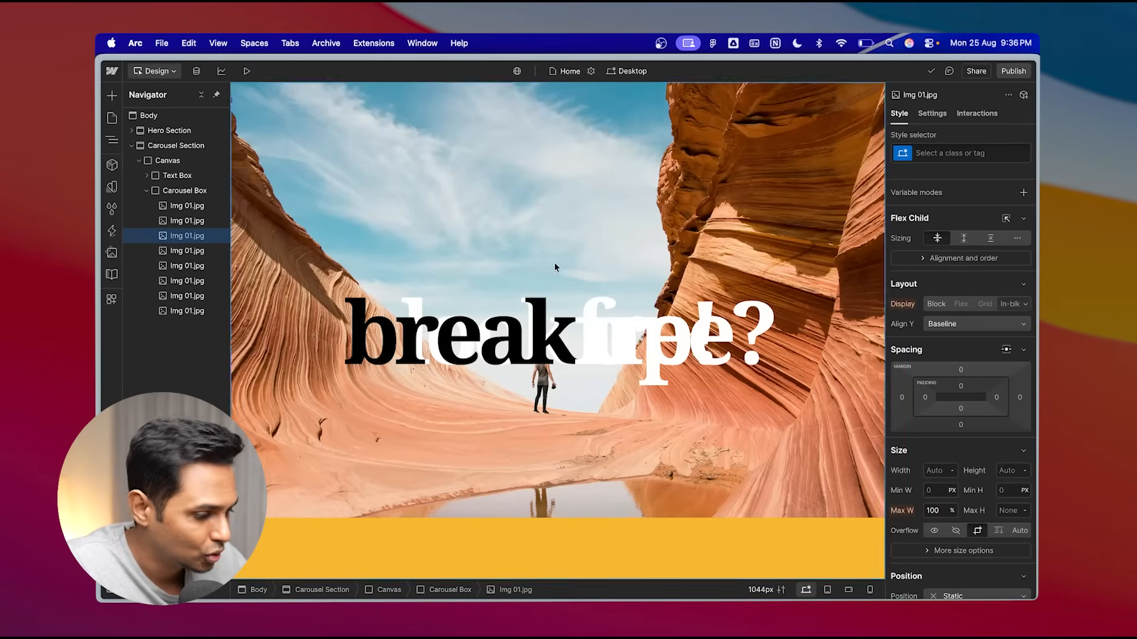
# - Add a new combo class named carousel to the Carousel Section
pyautogui.scroll(-5, 966, 472)
pyautogui.scroll(-2, 966, 471)
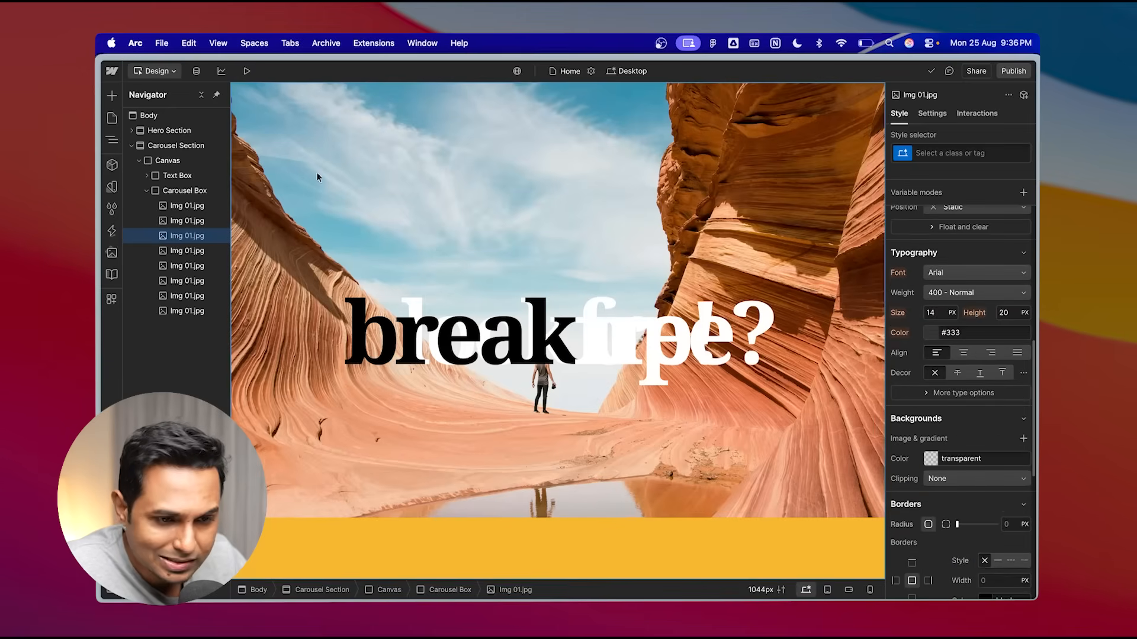
pyautogui.click(188, 152)
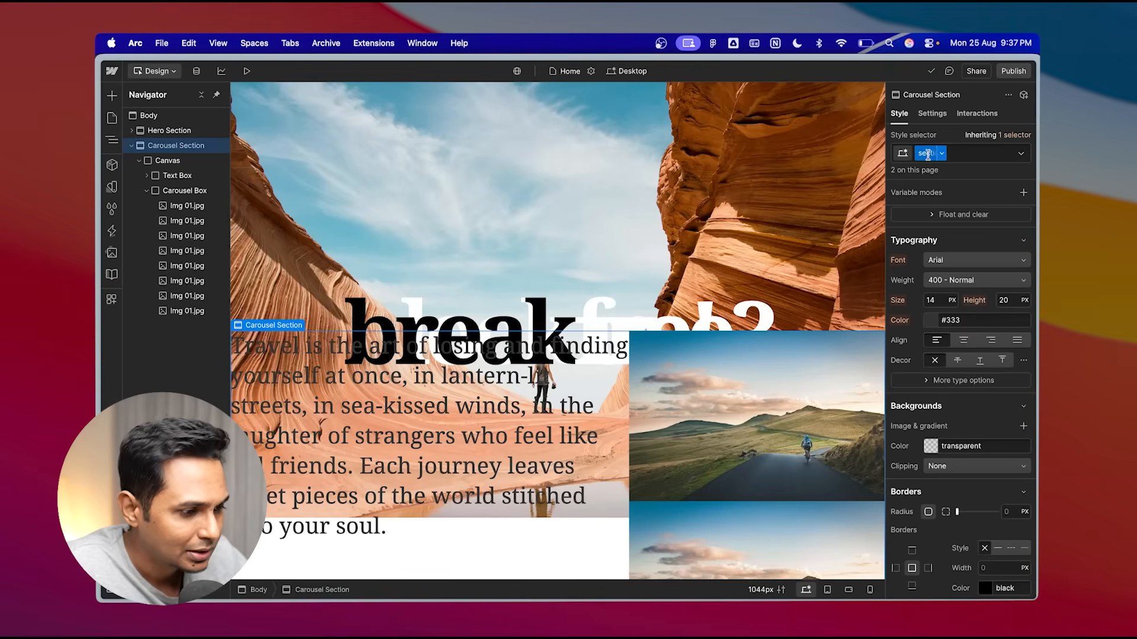
pyautogui.click(962, 154)
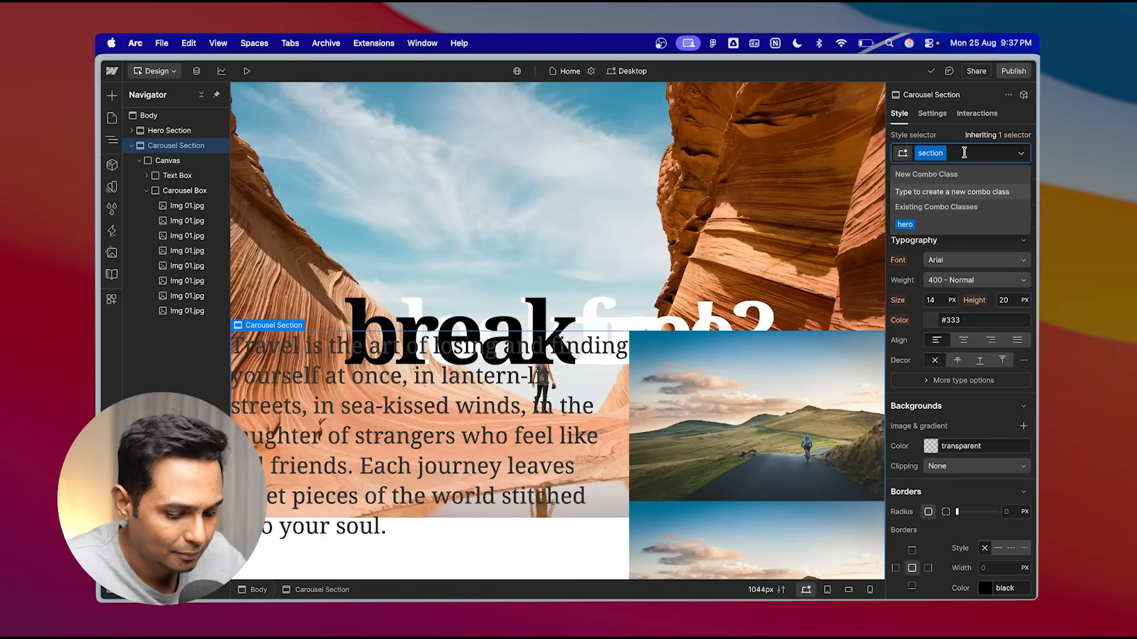
pyautogui.write('carouse')
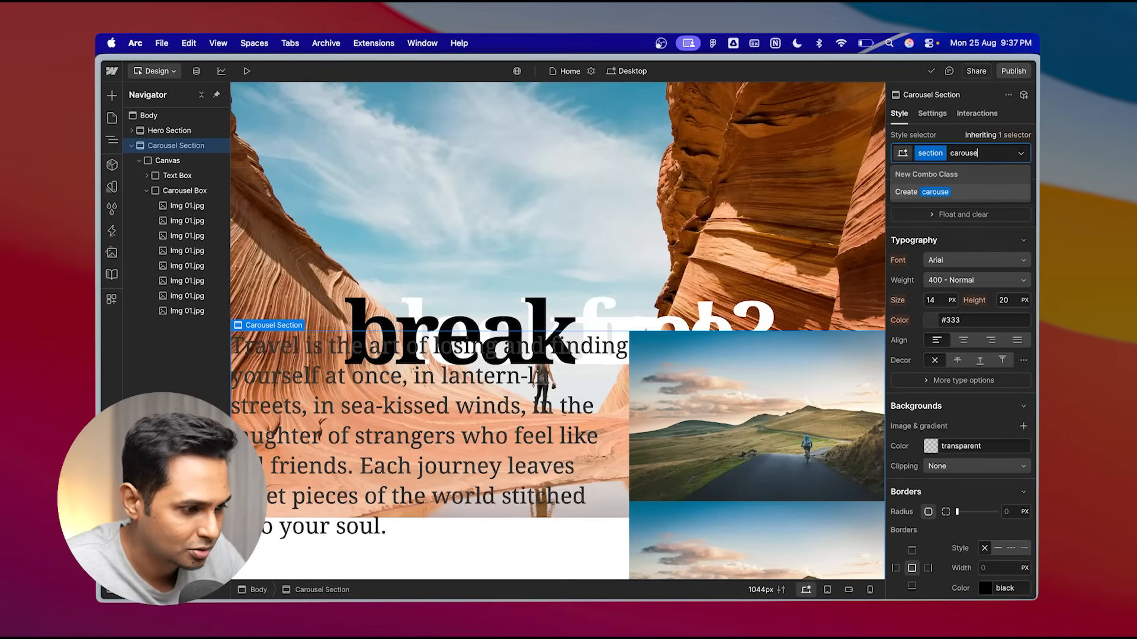
pyautogui.write('l')
pyautogui.click(946, 192)
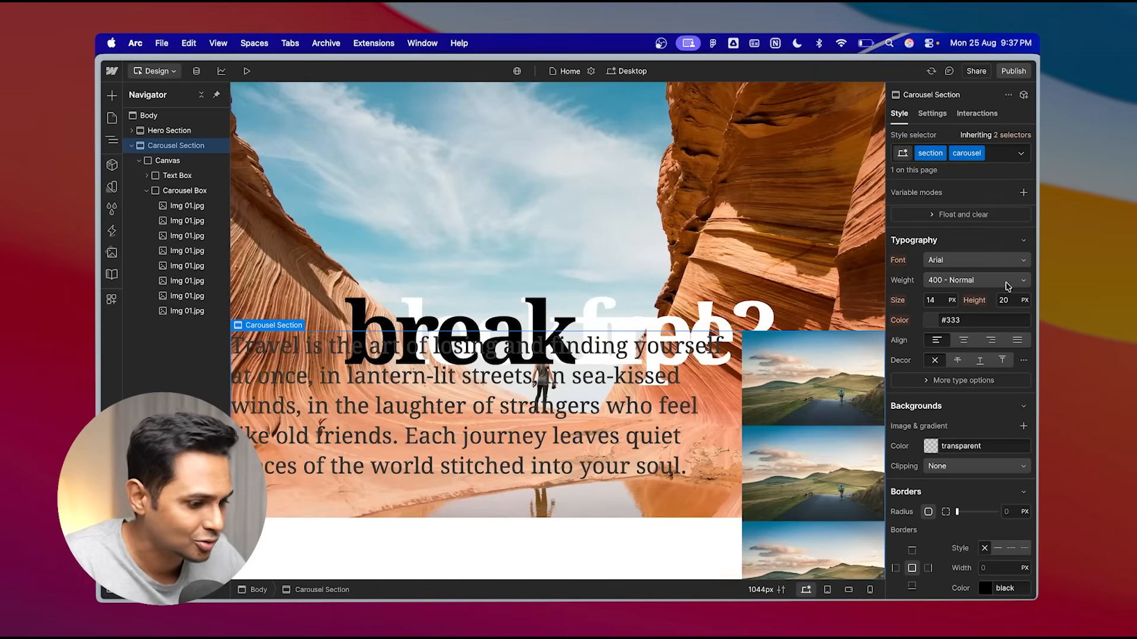
# - Set the Carousel Section's background color to white
pyautogui.scroll(-5, 971, 473)
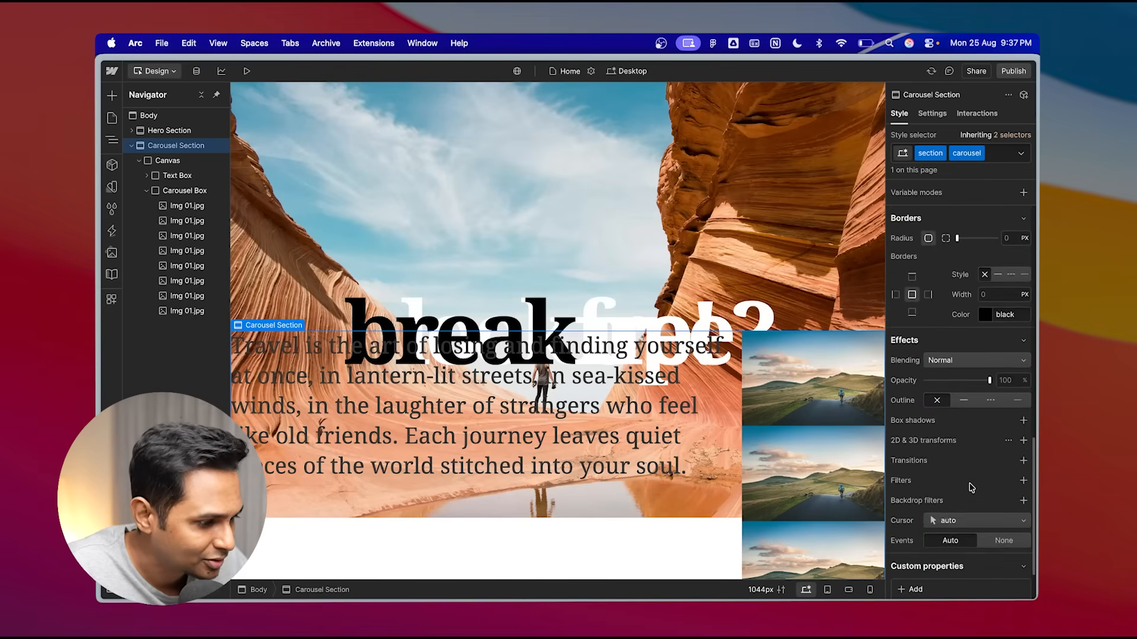
pyautogui.scroll(3, 971, 487)
pyautogui.click(932, 320)
pyautogui.moveTo(927, 383); pyautogui.dragTo(890, 334)
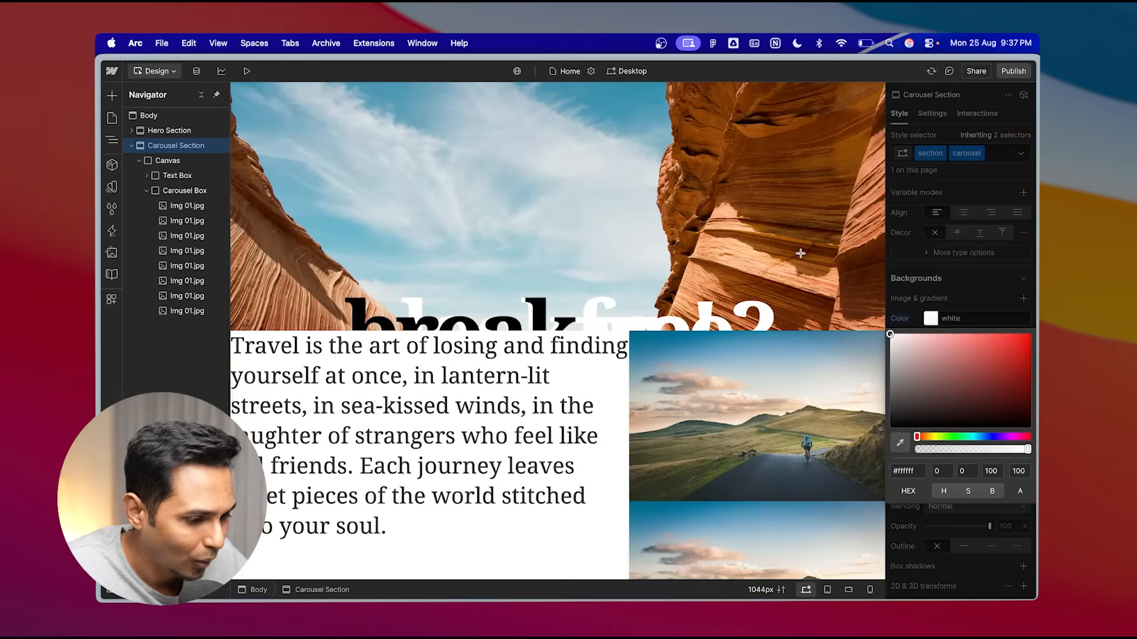
# - Preview the page and scroll through the hero animation into the white carousel section
pyautogui.click(246, 71)
pyautogui.scroll(5, 465, 317)
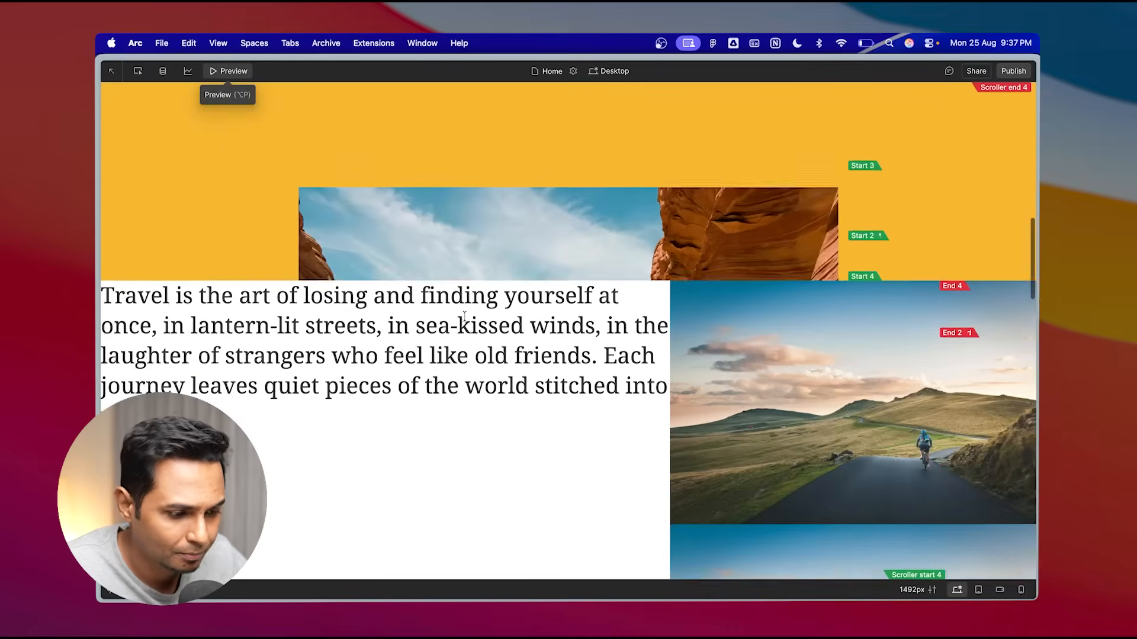
pyautogui.scroll(-10, 464, 317)
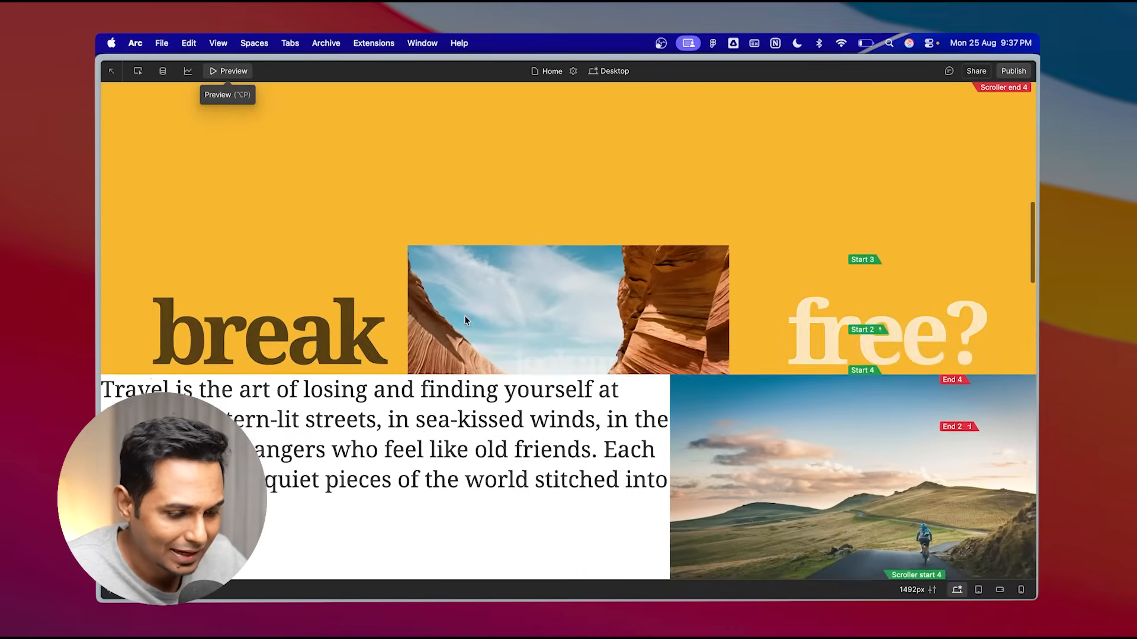
pyautogui.scroll(-3, 464, 320)
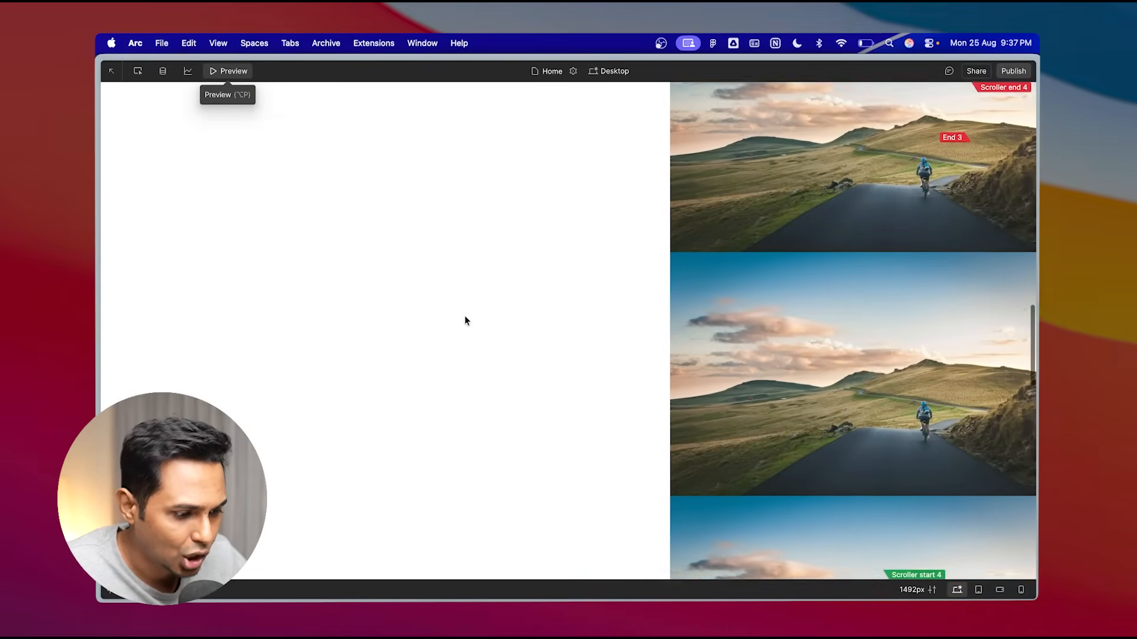
pyautogui.scroll(10, 465, 320)
pyautogui.scroll(5, 464, 321)
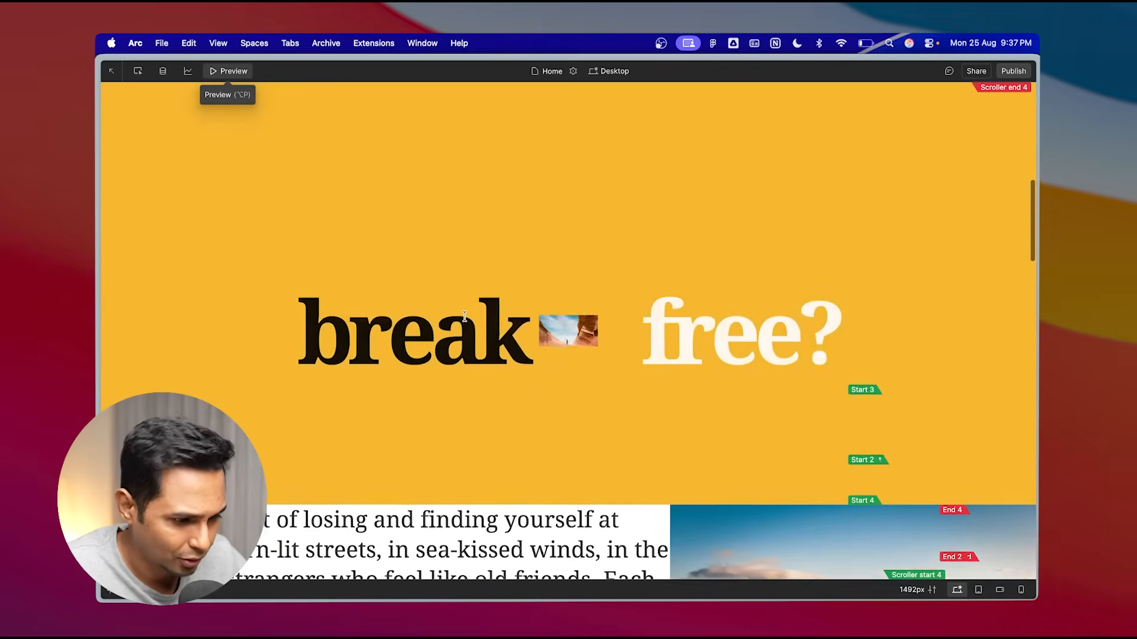
pyautogui.scroll(-8, 465, 320)
pyautogui.scroll(3, 464, 320)
pyautogui.click(243, 74)
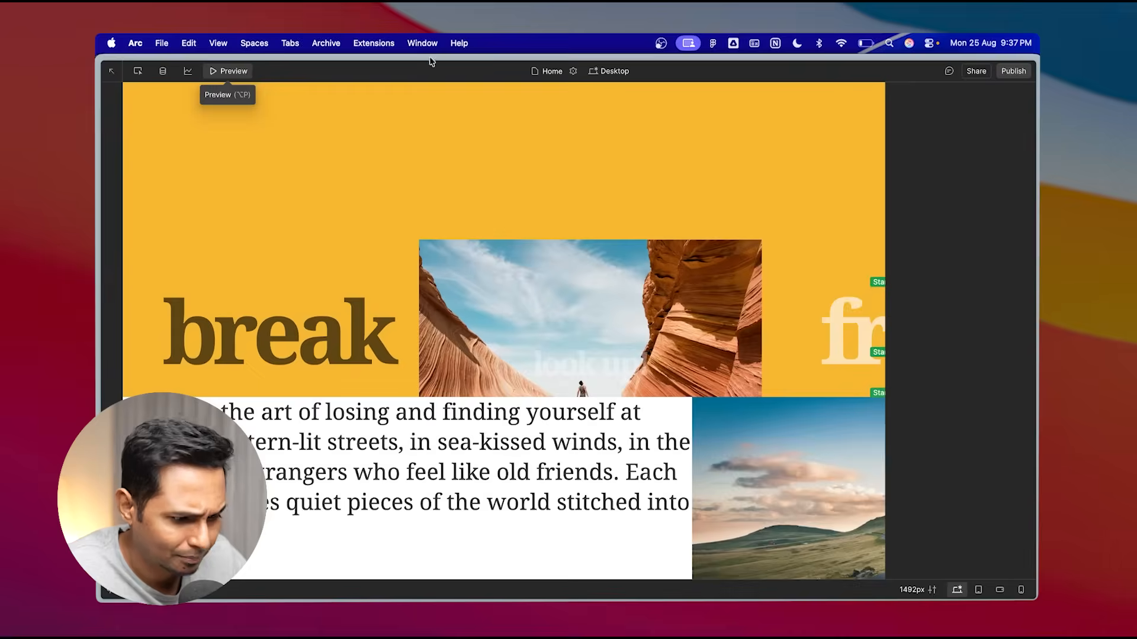
pyautogui.scroll(-3, 635, 394)
pyautogui.scroll(-2, 634, 393)
pyautogui.scroll(1, 634, 393)
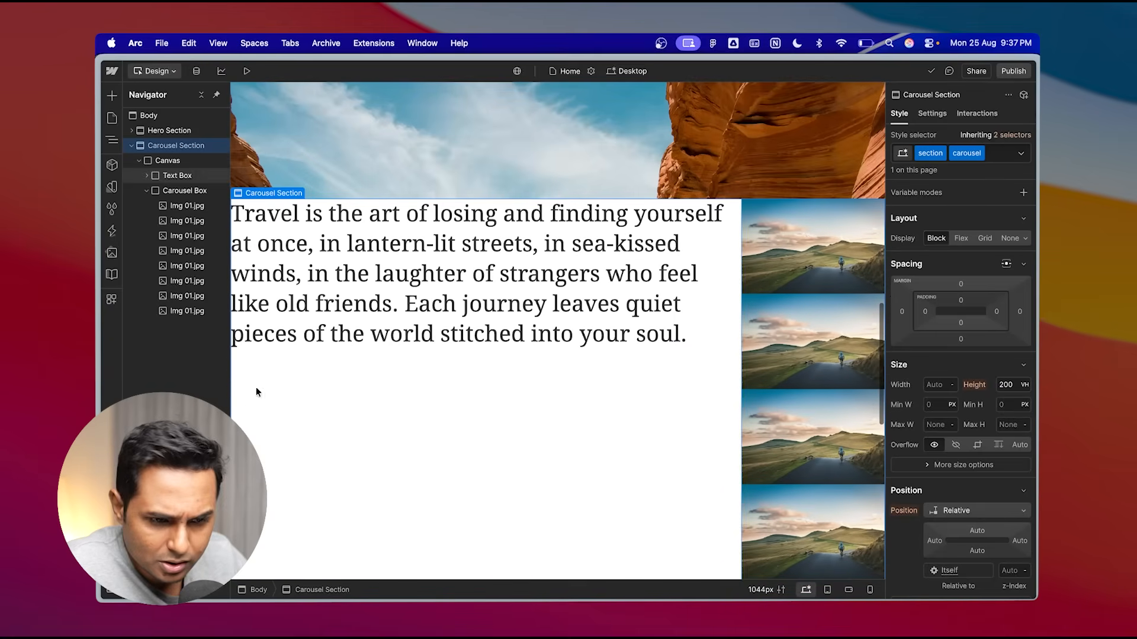
# - Collapse the Carousel Box and inspect the Canvas, Text Box and Carousel Box, checking them in preview
pyautogui.click(146, 191)
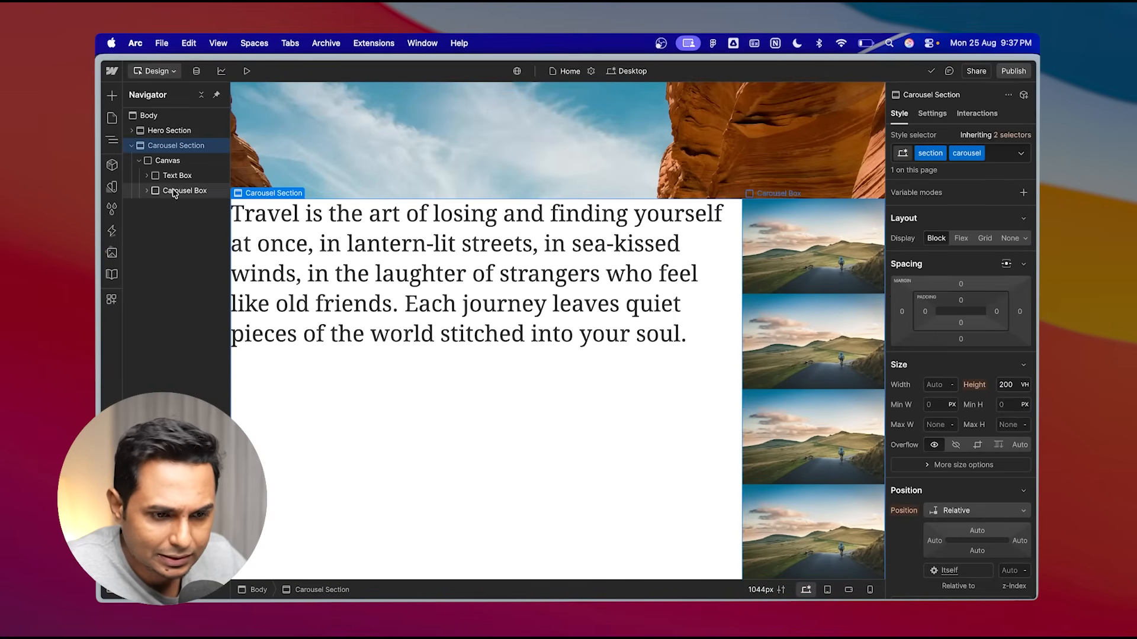
pyautogui.click(180, 190)
pyautogui.click(178, 176)
pyautogui.click(180, 190)
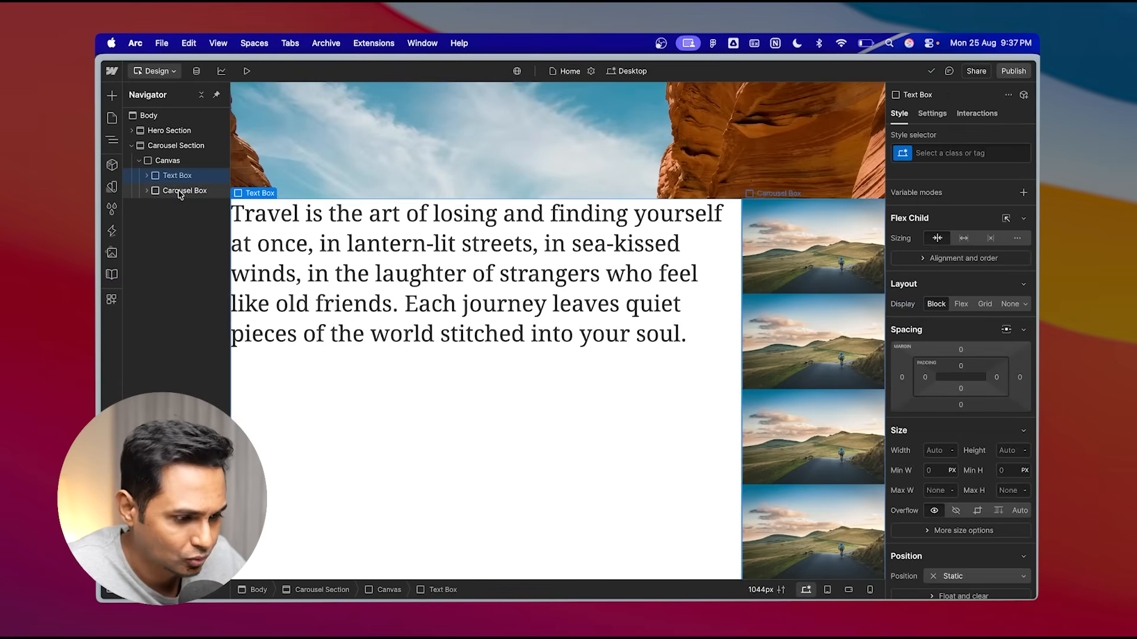
pyautogui.click(168, 160)
pyautogui.click(247, 70)
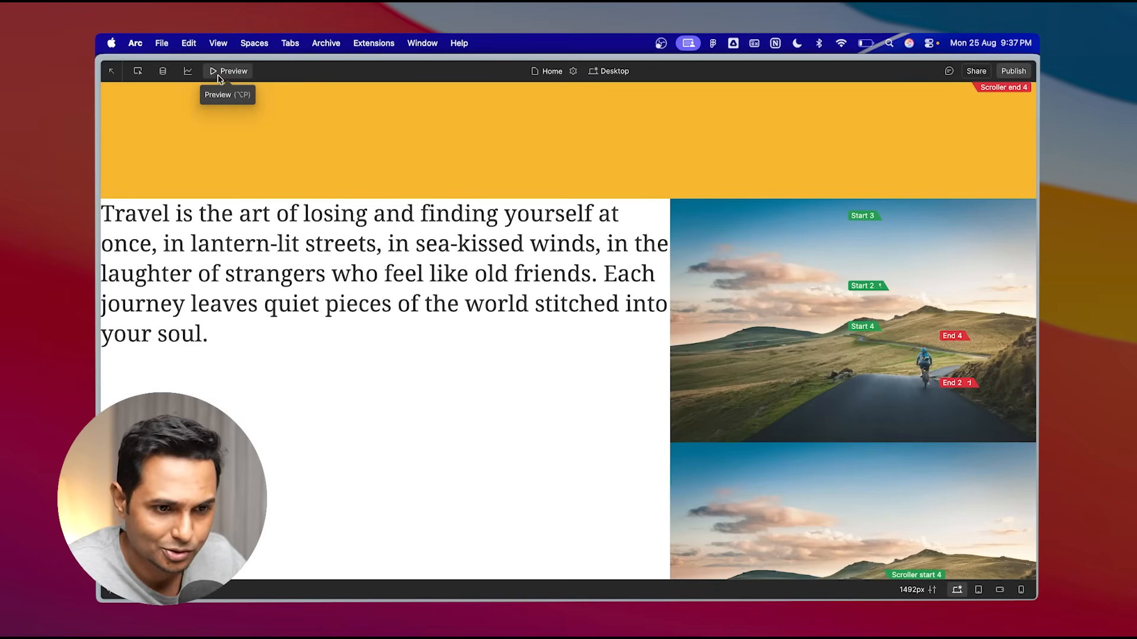
pyautogui.click(218, 76)
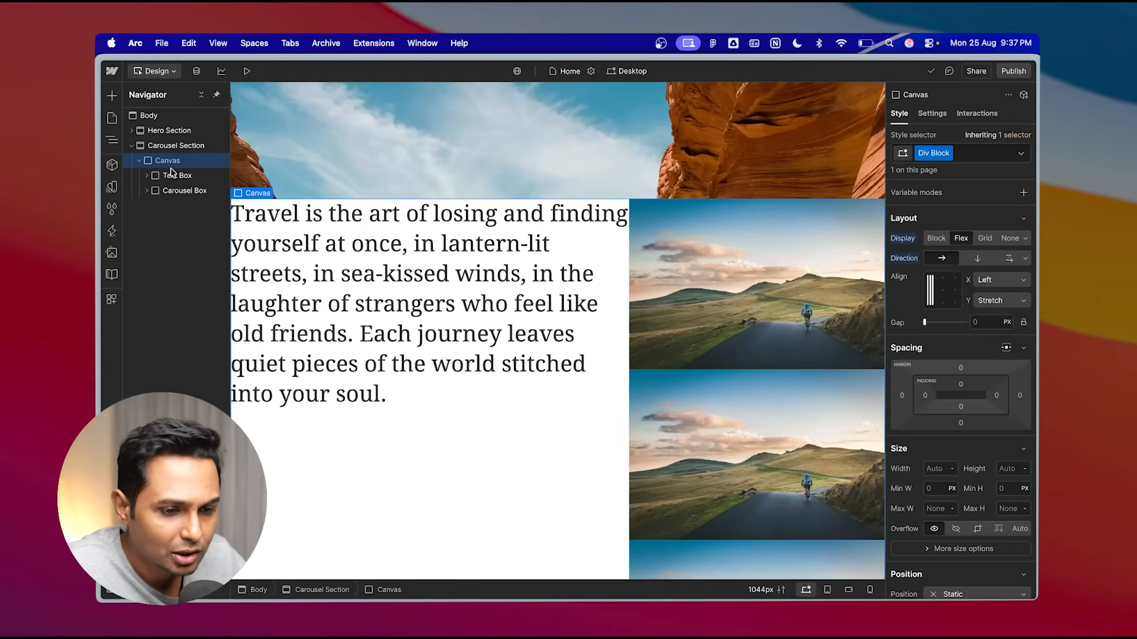
# - Set the Text Box width to 50 VW
pyautogui.click(183, 179)
pyautogui.scroll(-3, 1000, 442)
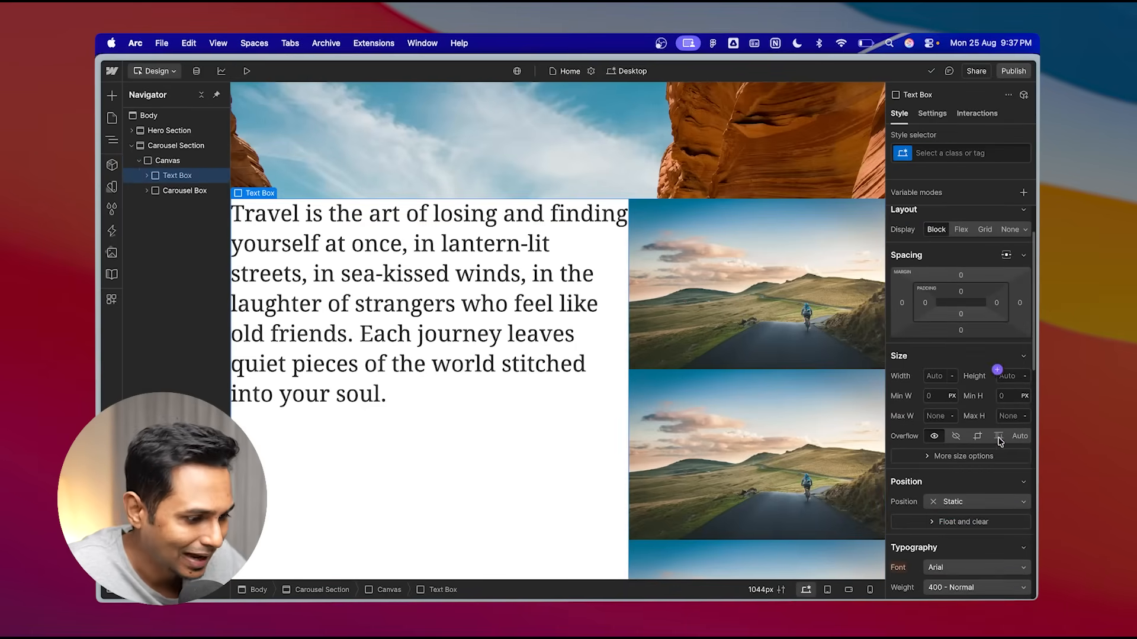
pyautogui.click(954, 378)
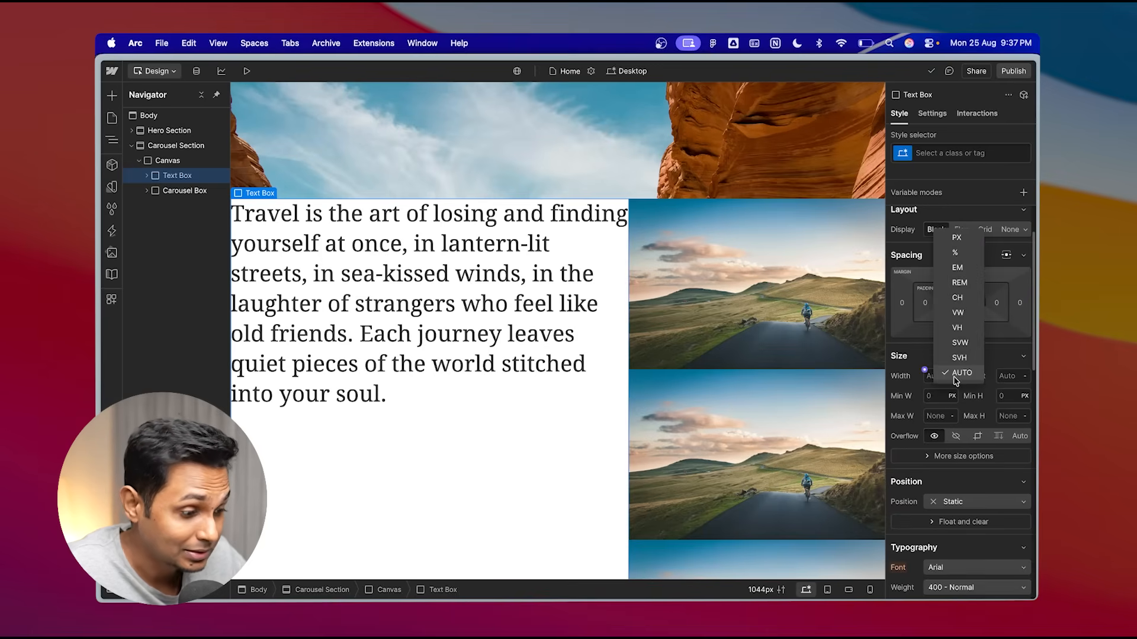
pyautogui.click(964, 318)
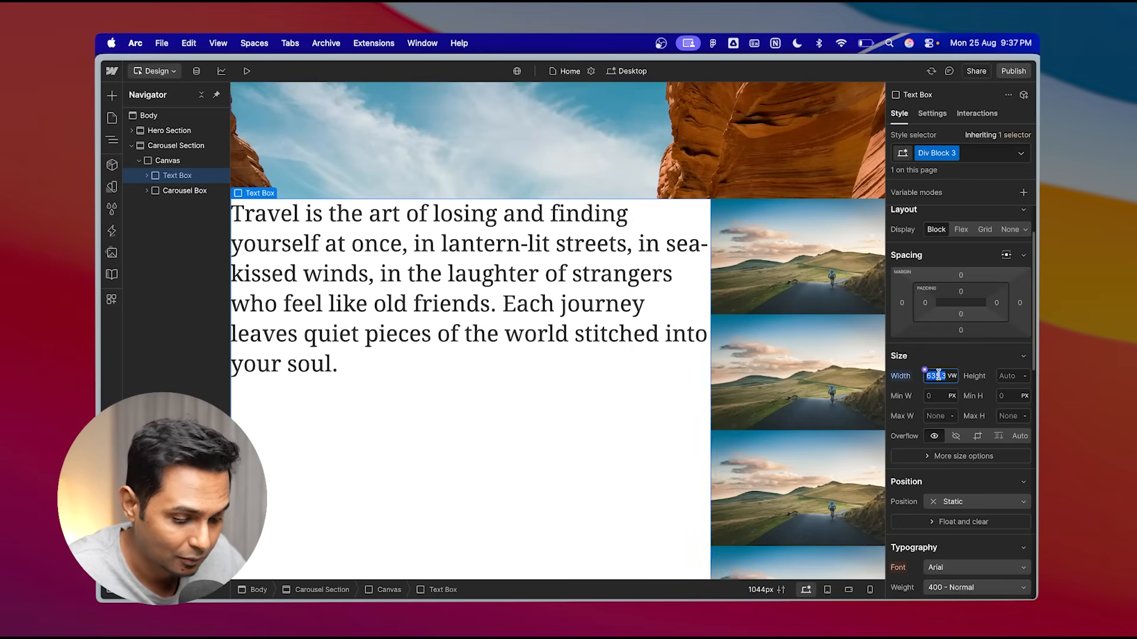
pyautogui.write('50')
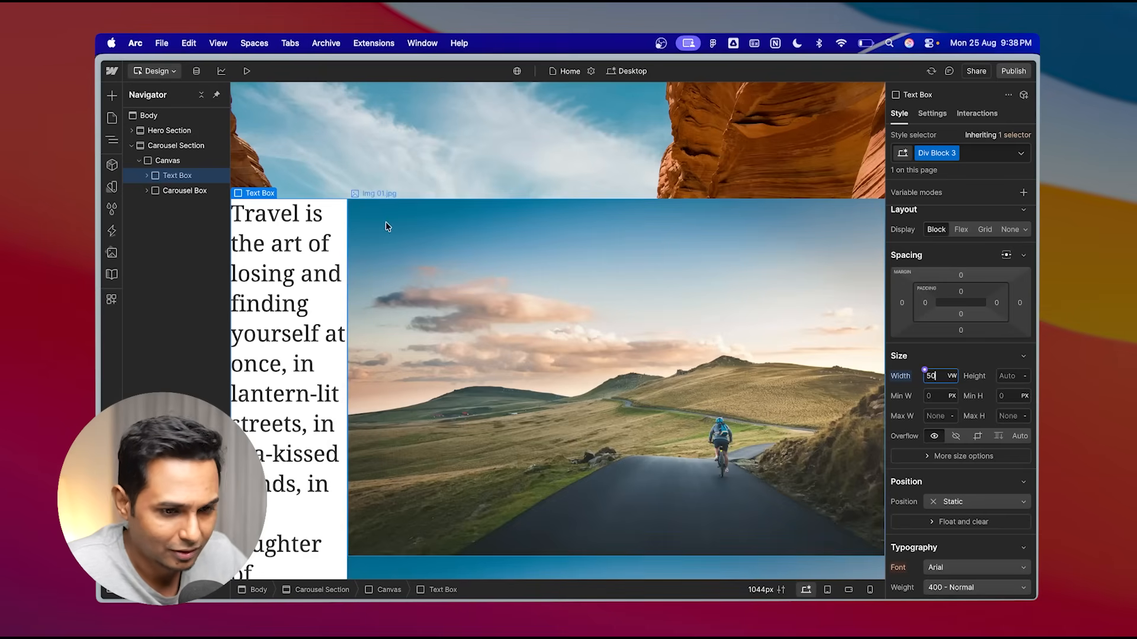
# - Set the Carousel Box width to 50 VW
pyautogui.click(181, 191)
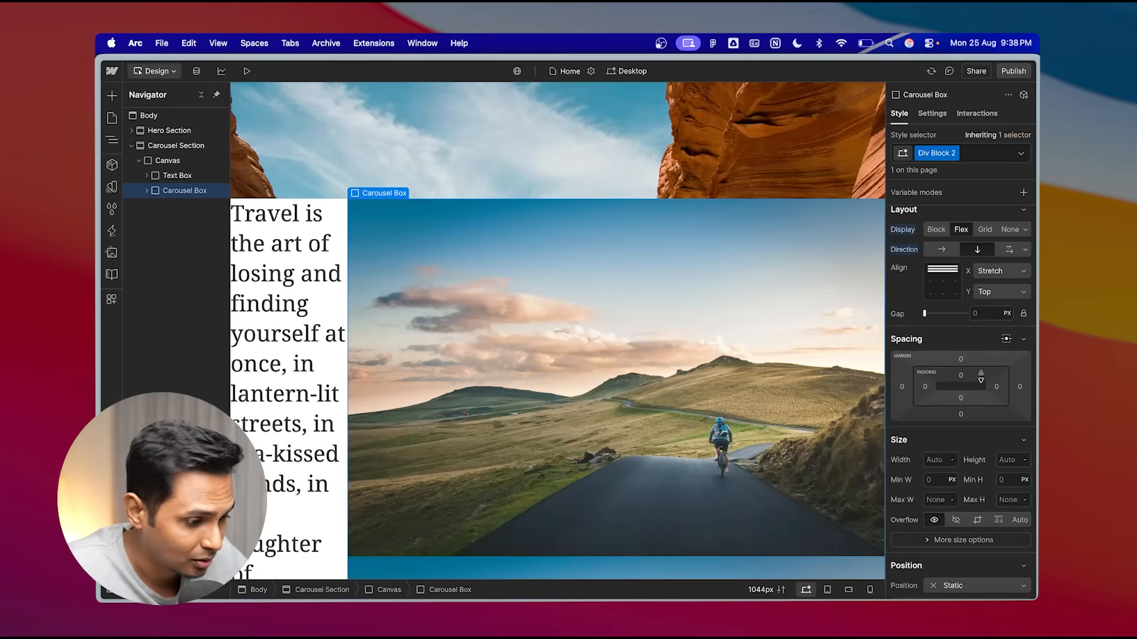
pyautogui.scroll(-4, 959, 367)
pyautogui.click(953, 385)
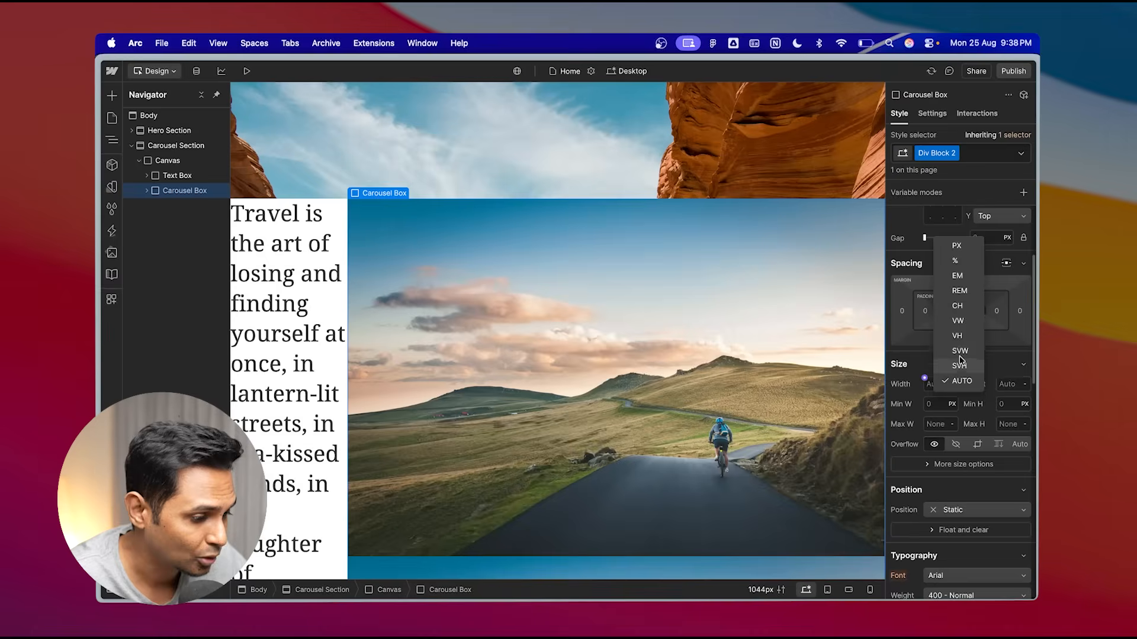
pyautogui.click(959, 321)
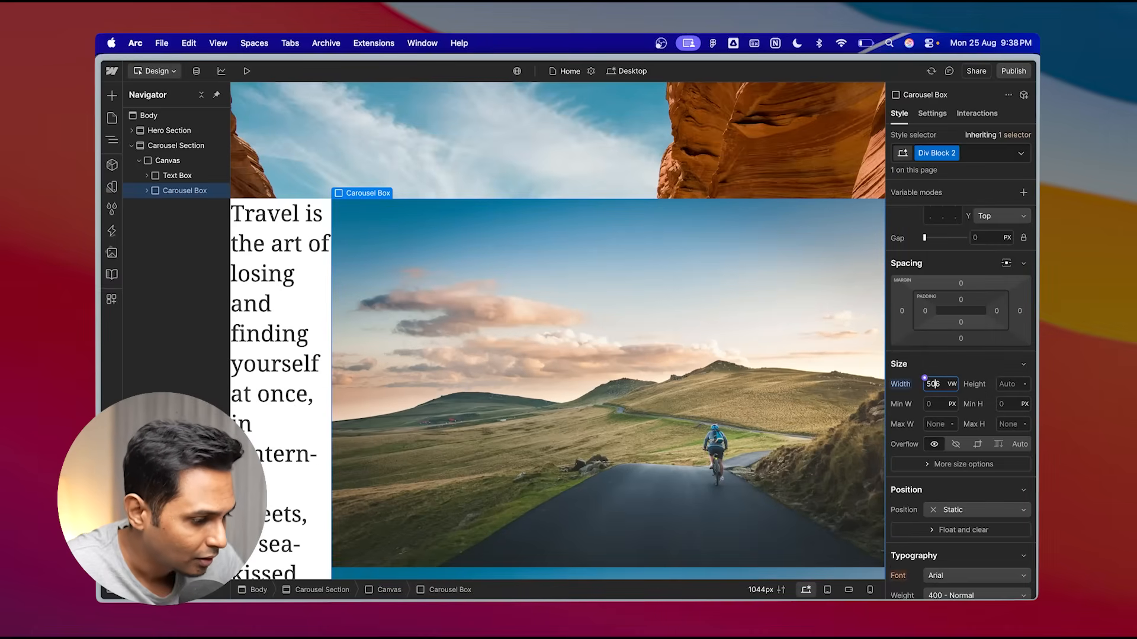
pyautogui.press('Return')
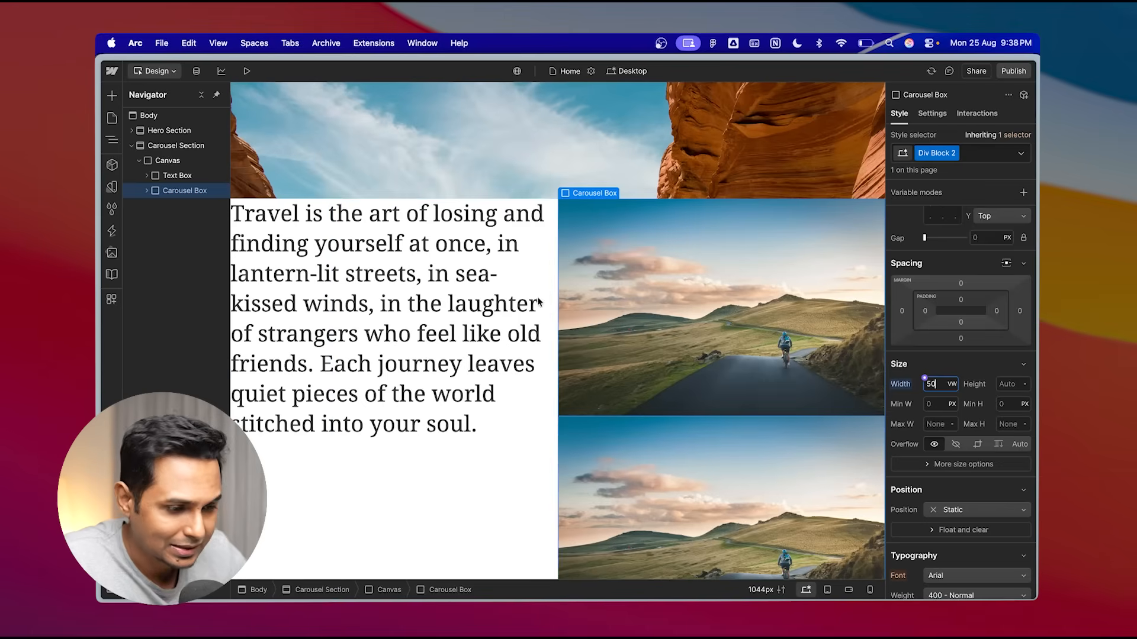
# - Preview the page and scroll through the carousel section to check the two-column layout
pyautogui.click(247, 71)
pyautogui.scroll(2, 531, 296)
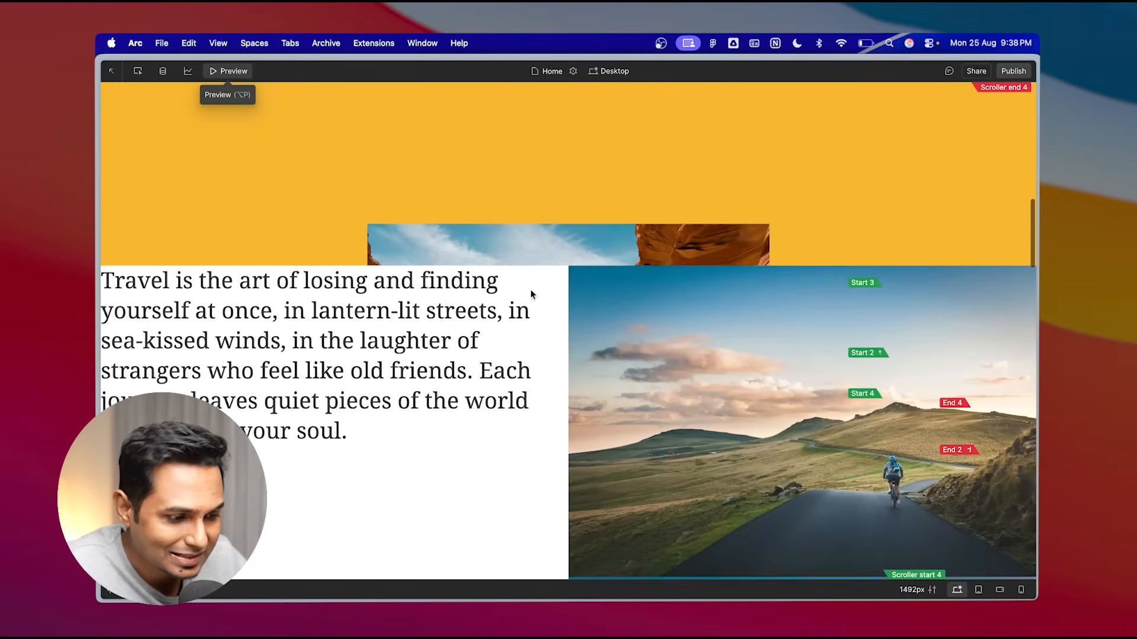
pyautogui.scroll(-5, 551, 363)
pyautogui.scroll(3, 553, 364)
pyautogui.scroll(1, 554, 366)
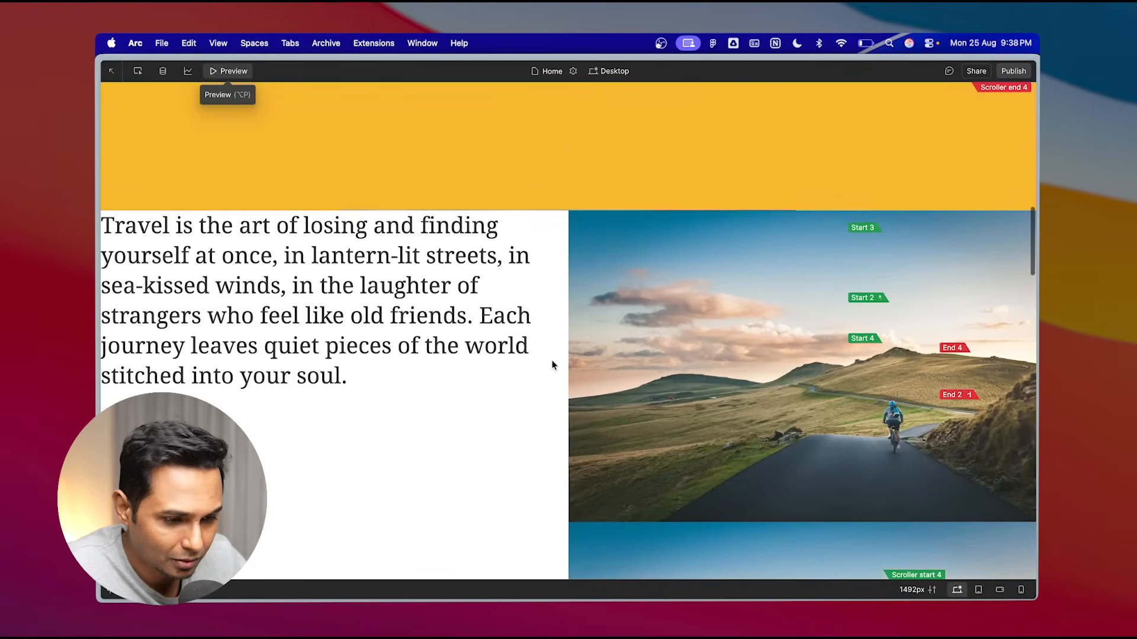
pyautogui.scroll(-2, 553, 365)
pyautogui.scroll(2, 554, 365)
pyautogui.click(244, 74)
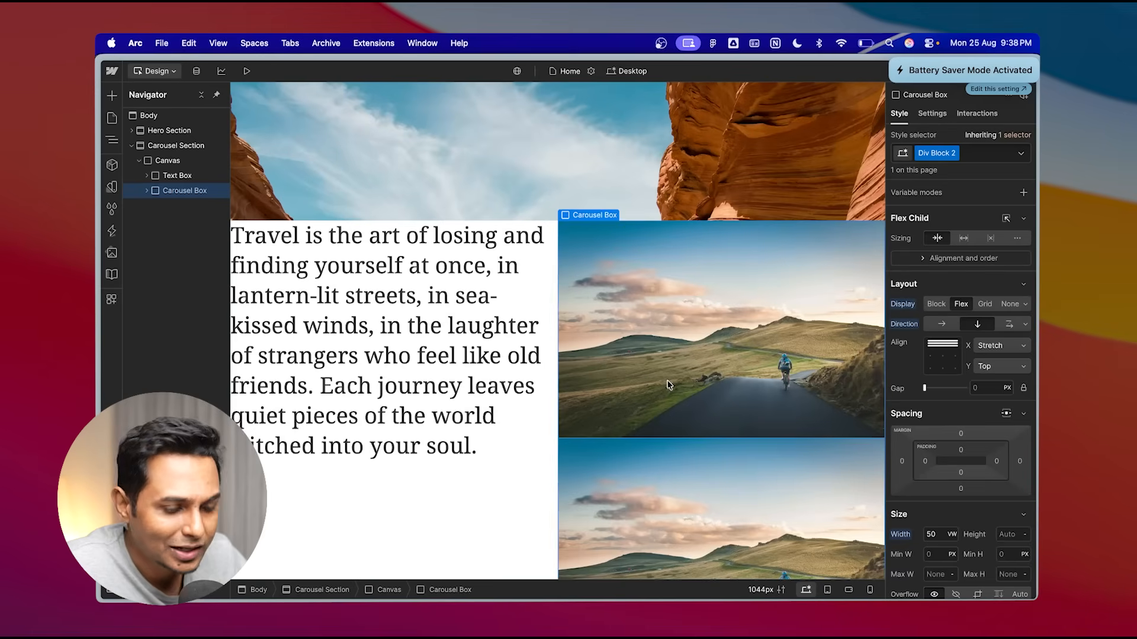
# - Give the Text Box 60 px left padding and 20 px right padding
pyautogui.click(183, 177)
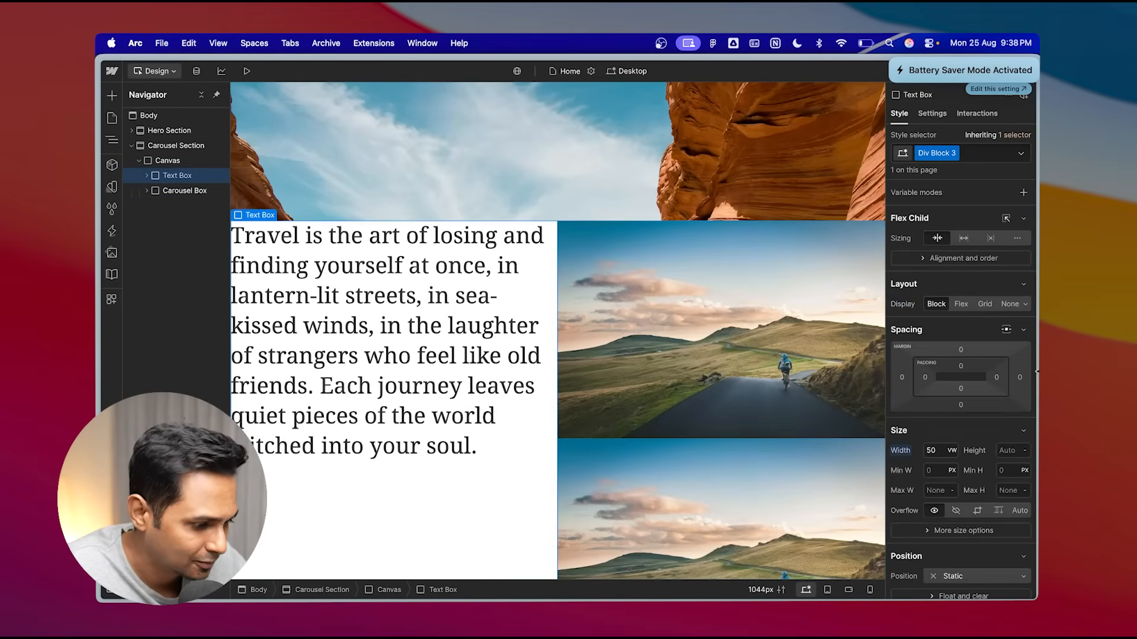
pyautogui.click(924, 377)
pyautogui.click(907, 437)
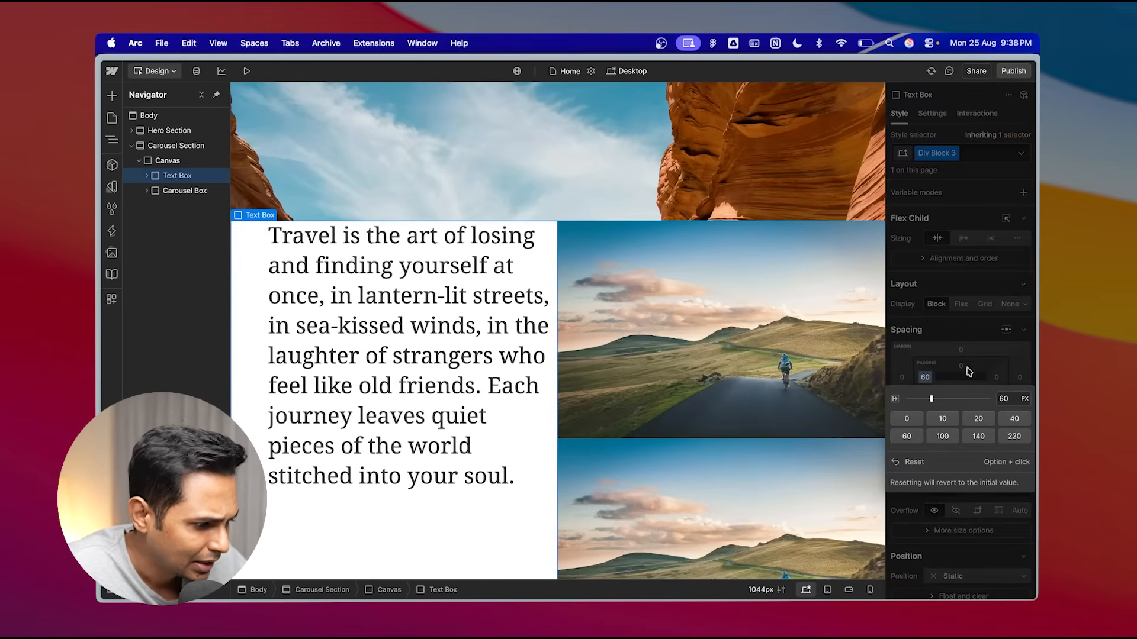
pyautogui.click(998, 379)
pyautogui.click(998, 378)
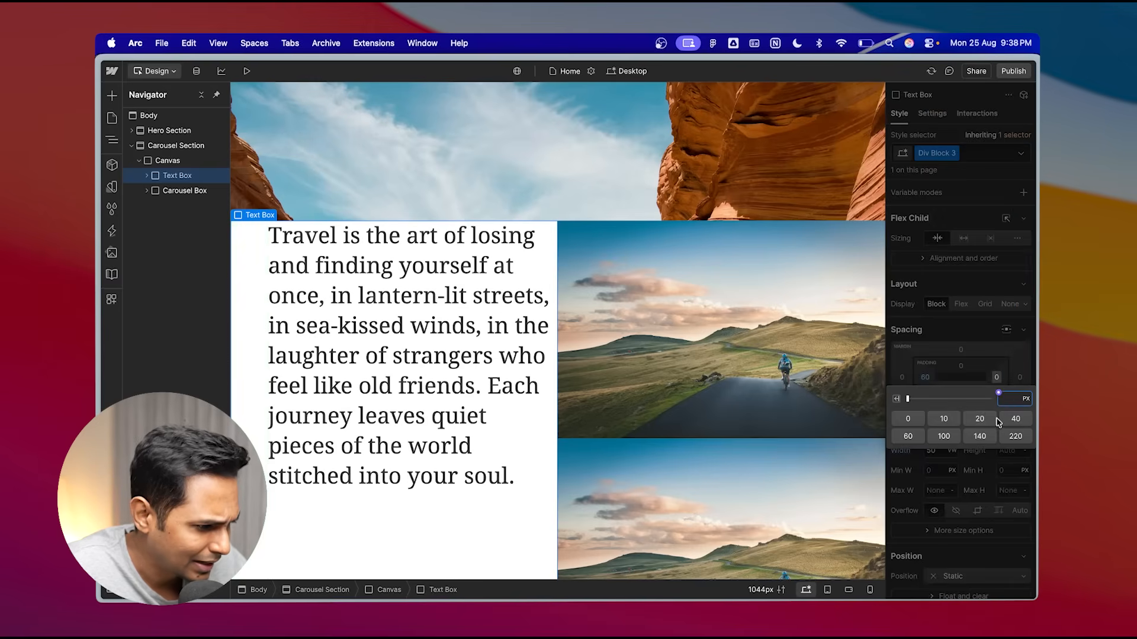
pyautogui.click(996, 420)
pyautogui.scroll(-2, 533, 363)
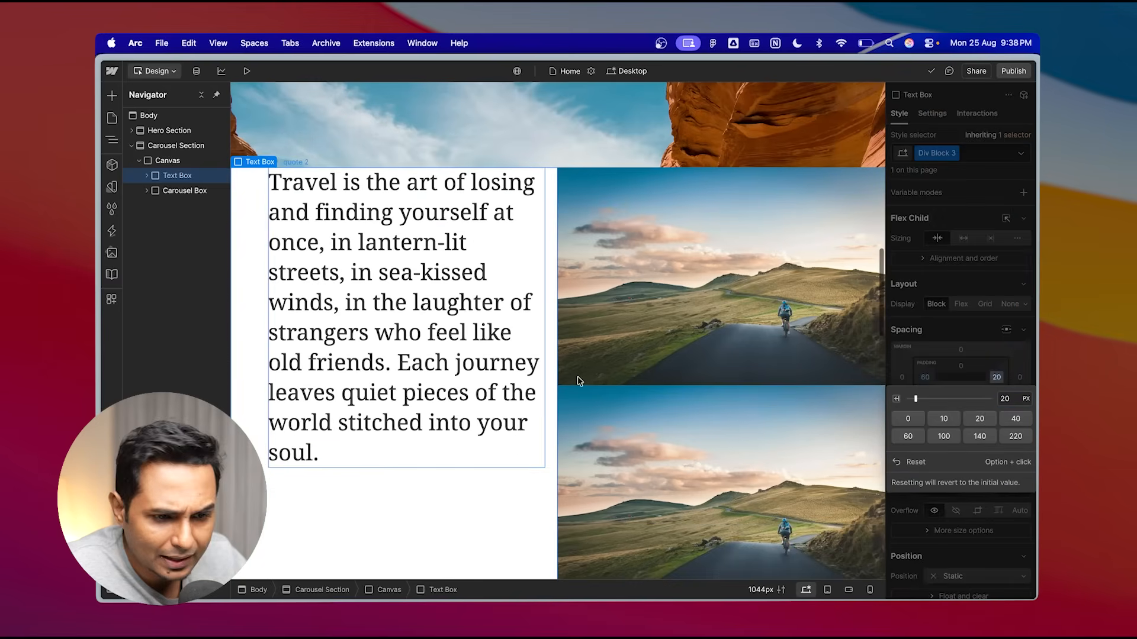
# - Give the Carousel Box 20 px left padding, 60 px right padding and 60 px top padding
pyautogui.click(167, 191)
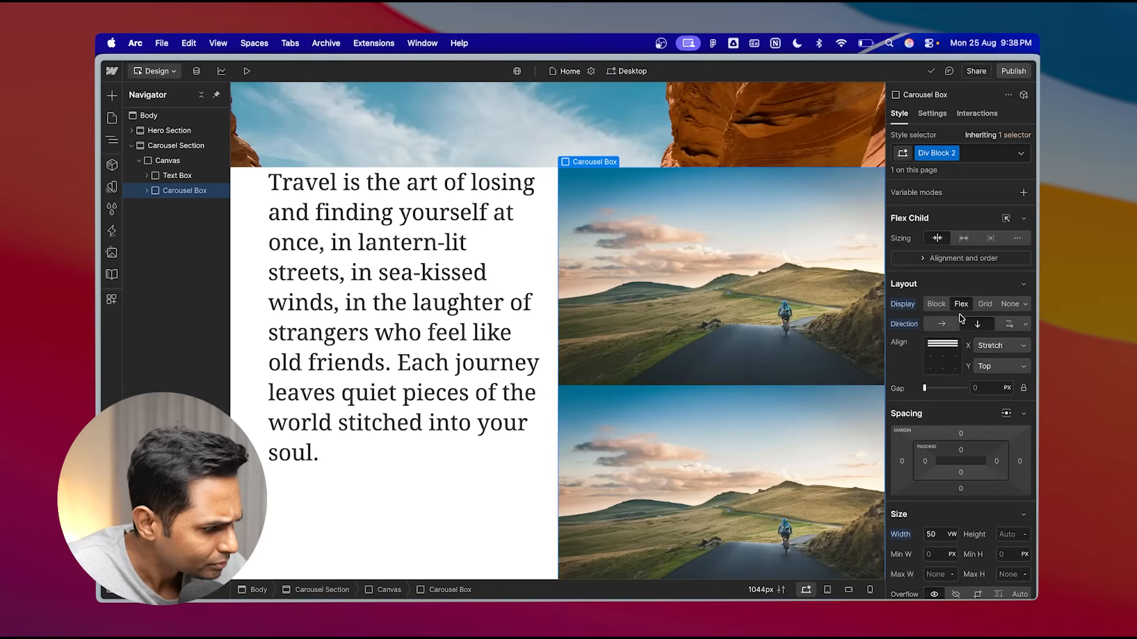
pyautogui.scroll(-2, 976, 419)
pyautogui.click(926, 411)
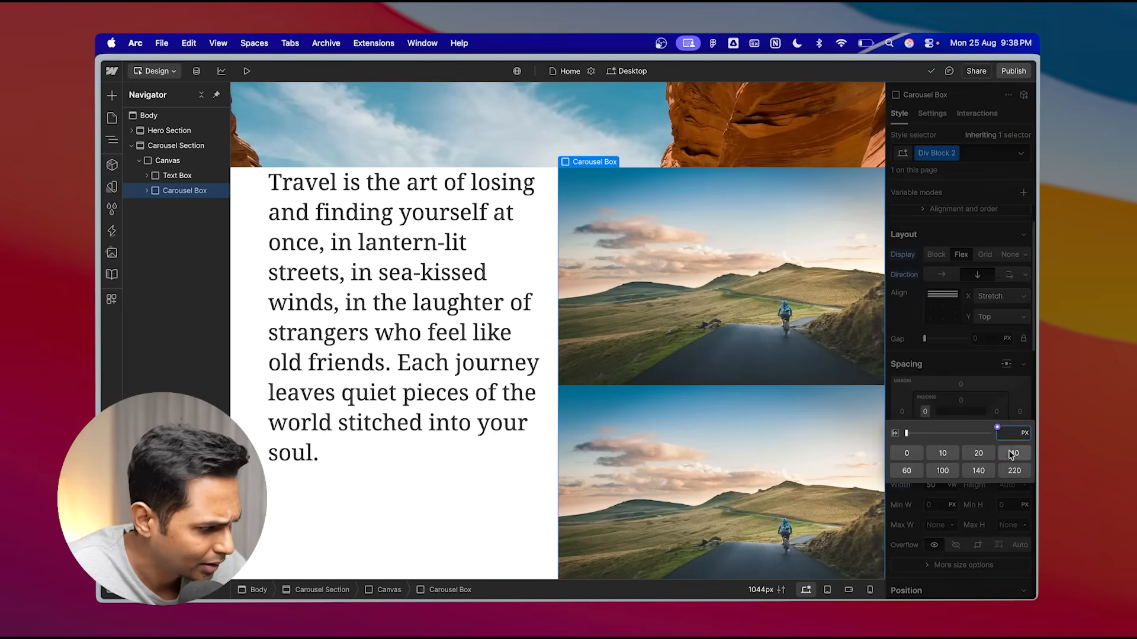
pyautogui.click(978, 453)
pyautogui.click(998, 411)
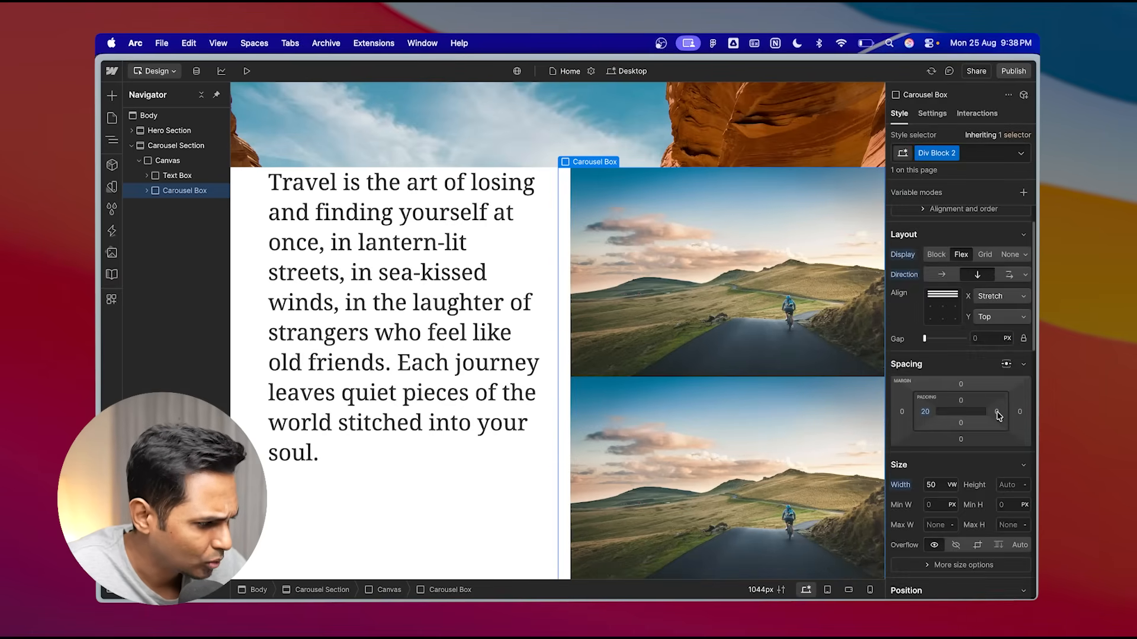
pyautogui.click(998, 412)
pyautogui.click(909, 472)
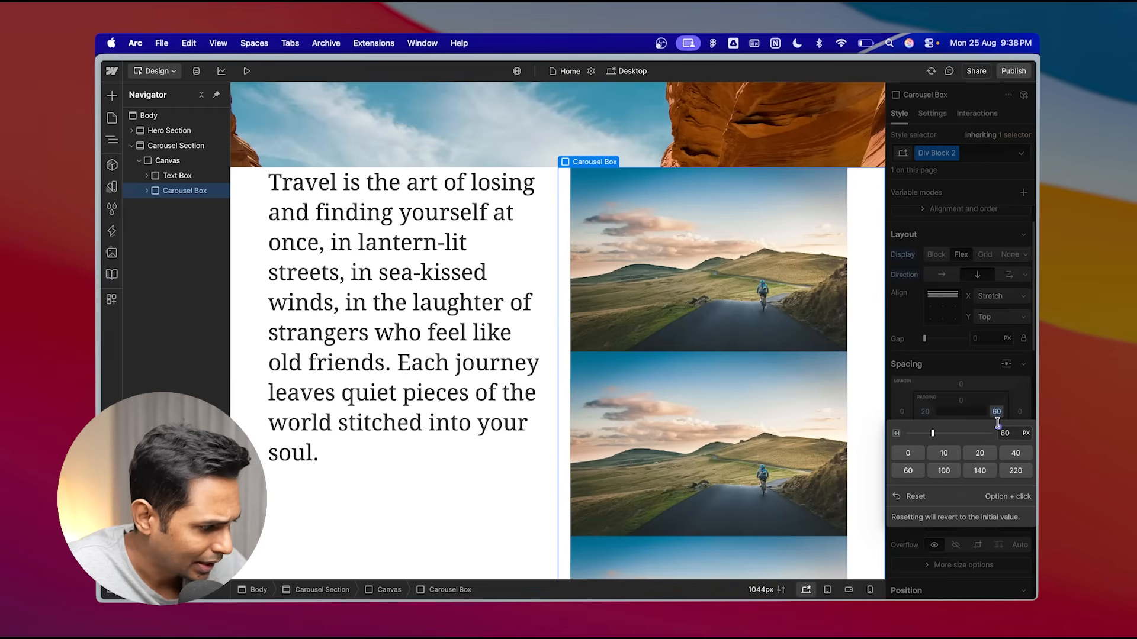
pyautogui.click(964, 401)
pyautogui.click(960, 401)
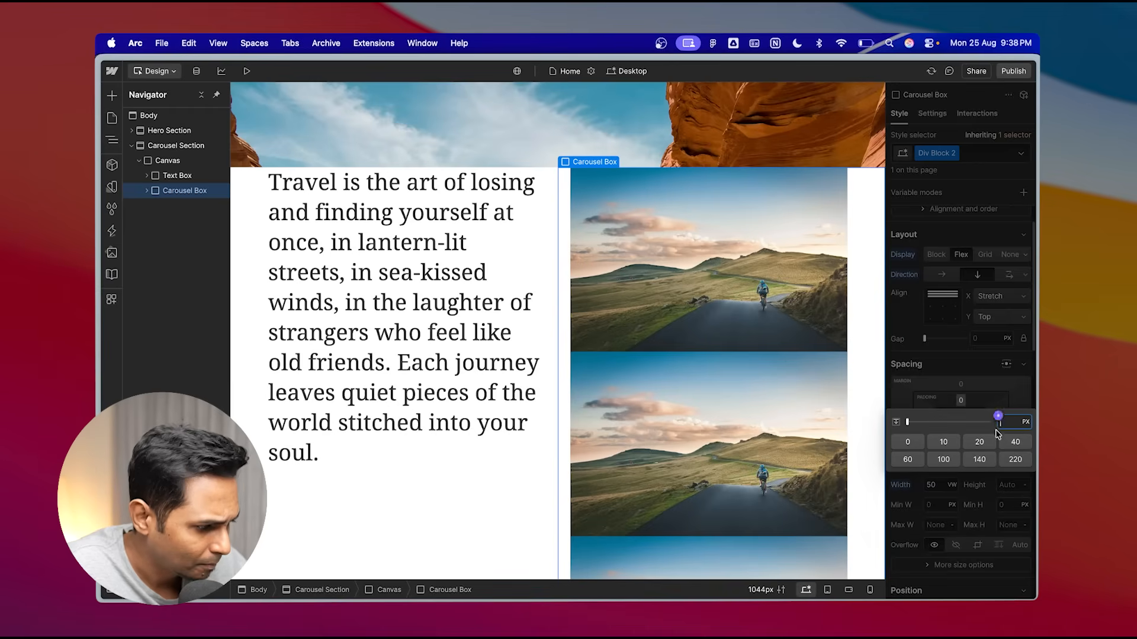
pyautogui.click(915, 462)
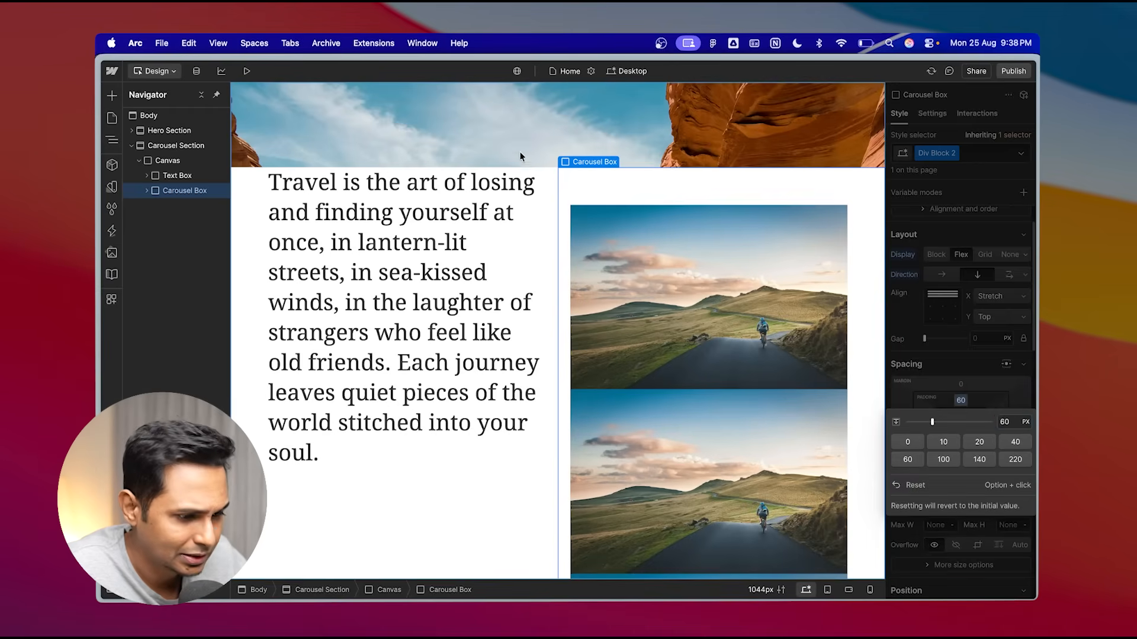
# - Preview the page and scroll through the carousel section to check the new padding
pyautogui.click(247, 71)
pyautogui.scroll(2, 497, 239)
pyautogui.scroll(-3, 584, 357)
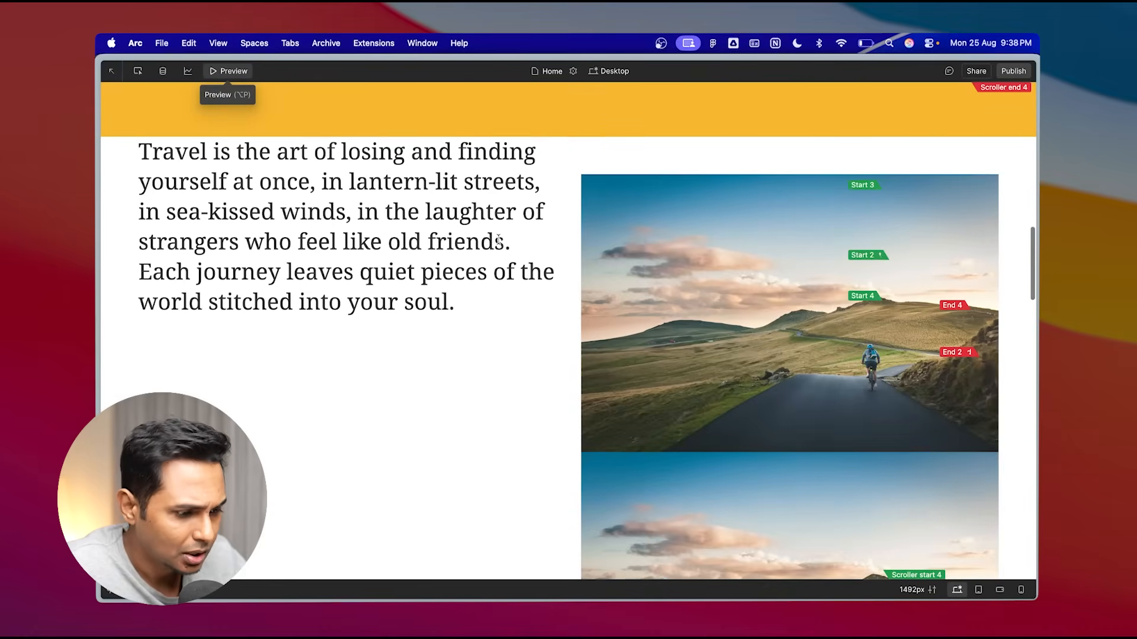
pyautogui.scroll(-3, 583, 357)
pyautogui.scroll(2, 776, 400)
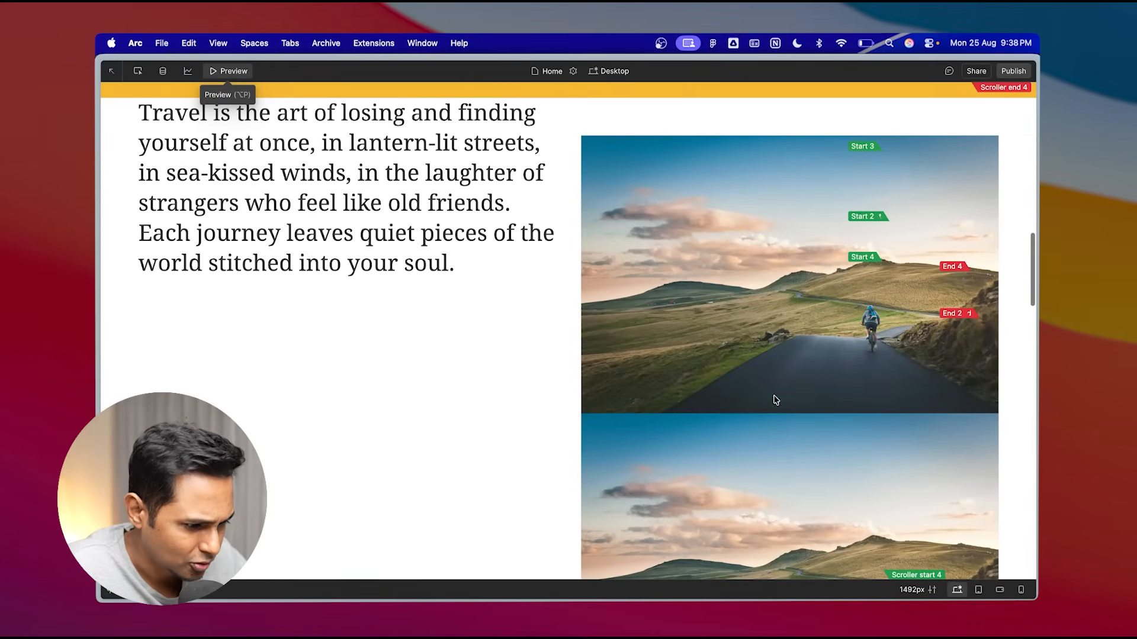
pyautogui.scroll(5, 719, 399)
pyautogui.hotkey('alt', 'p')
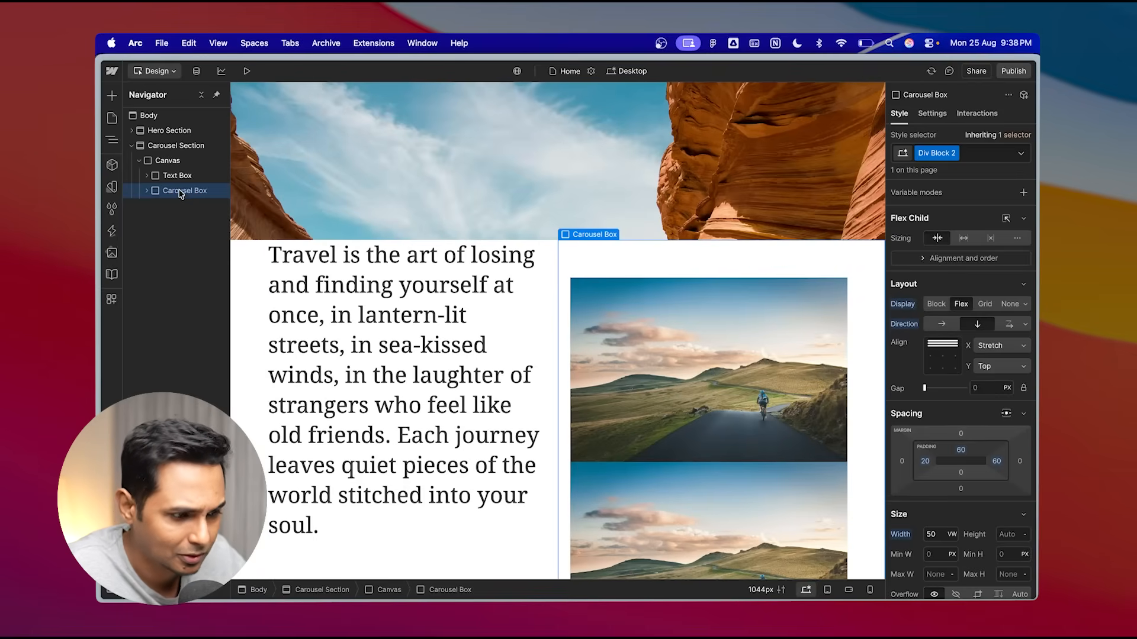
# - Set the Carousel Box gap between images to 32 px
pyautogui.scroll(-2, 967, 418)
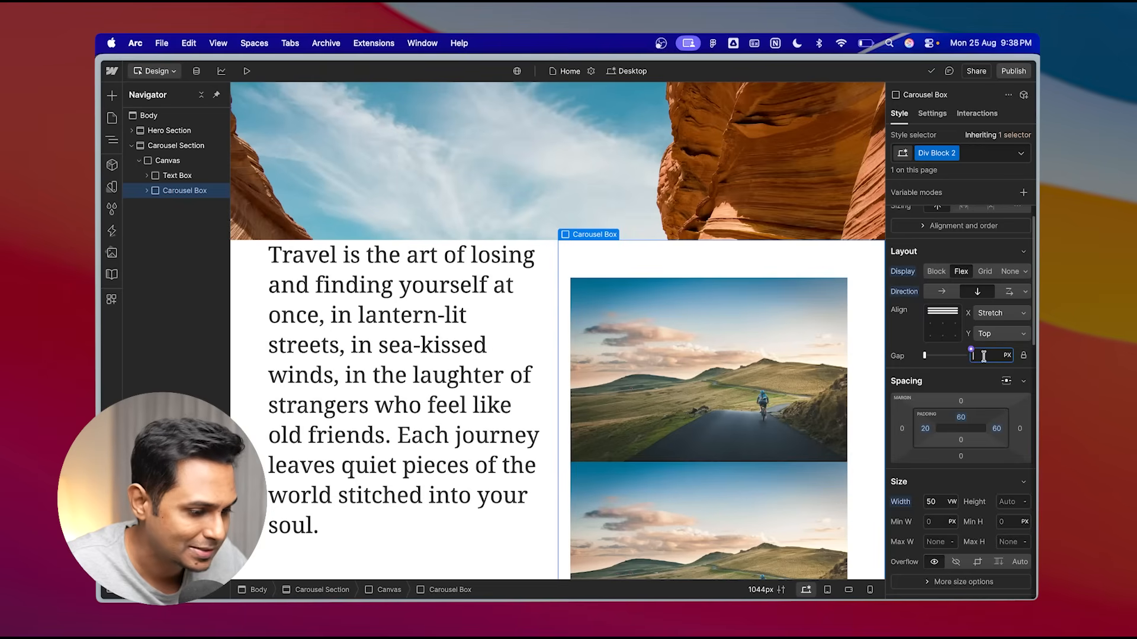
pyautogui.press('Return')
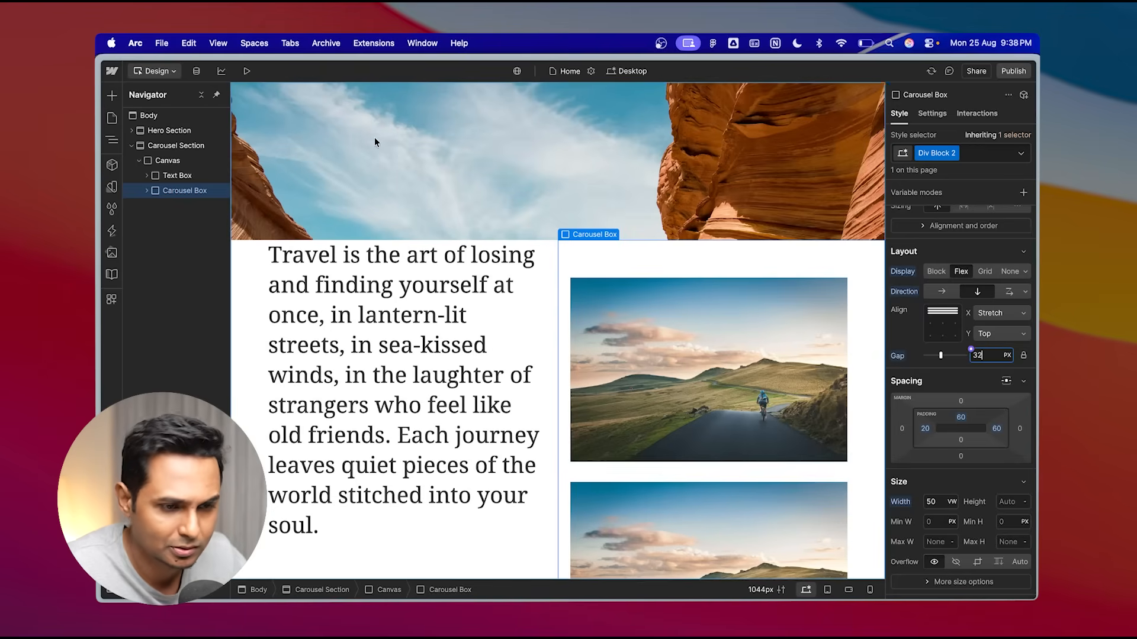
# - Preview the page and scroll through the carousel section down into the following hero content
pyautogui.press('super+shift+p')
pyautogui.scroll(-10, 510, 368)
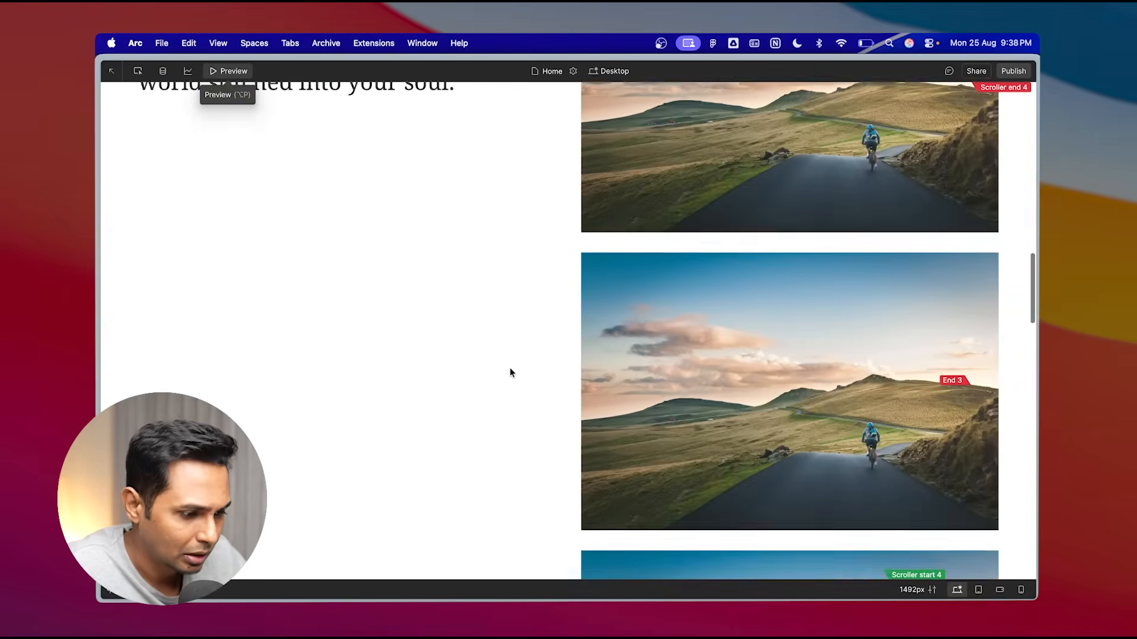
pyautogui.scroll(-6, 510, 367)
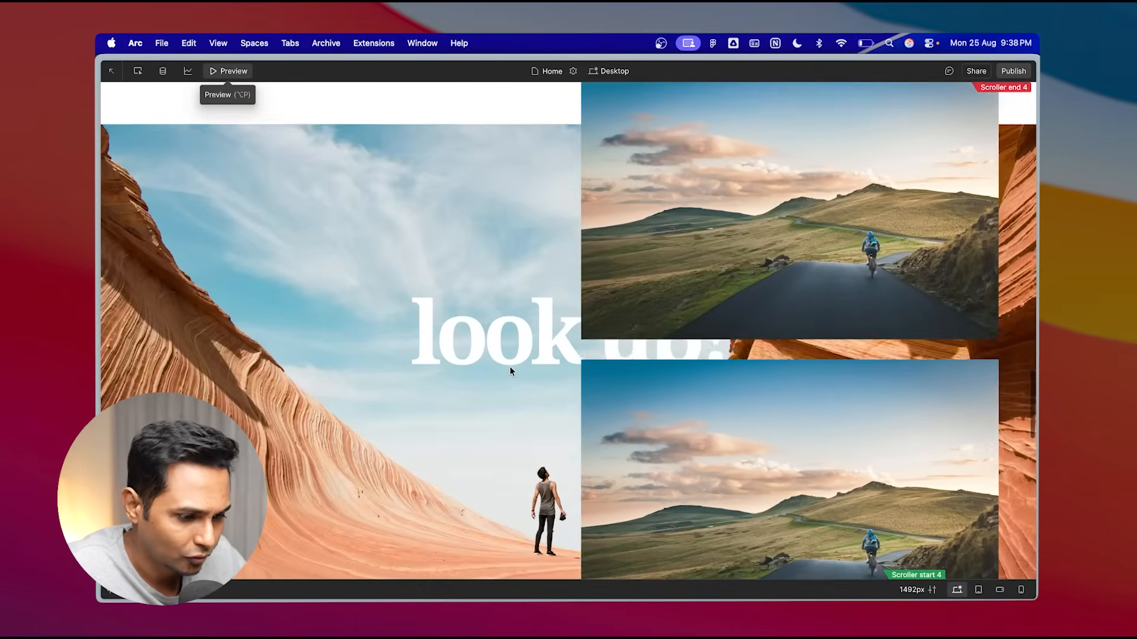
pyautogui.scroll(6, 755, 262)
pyautogui.scroll(6, 756, 265)
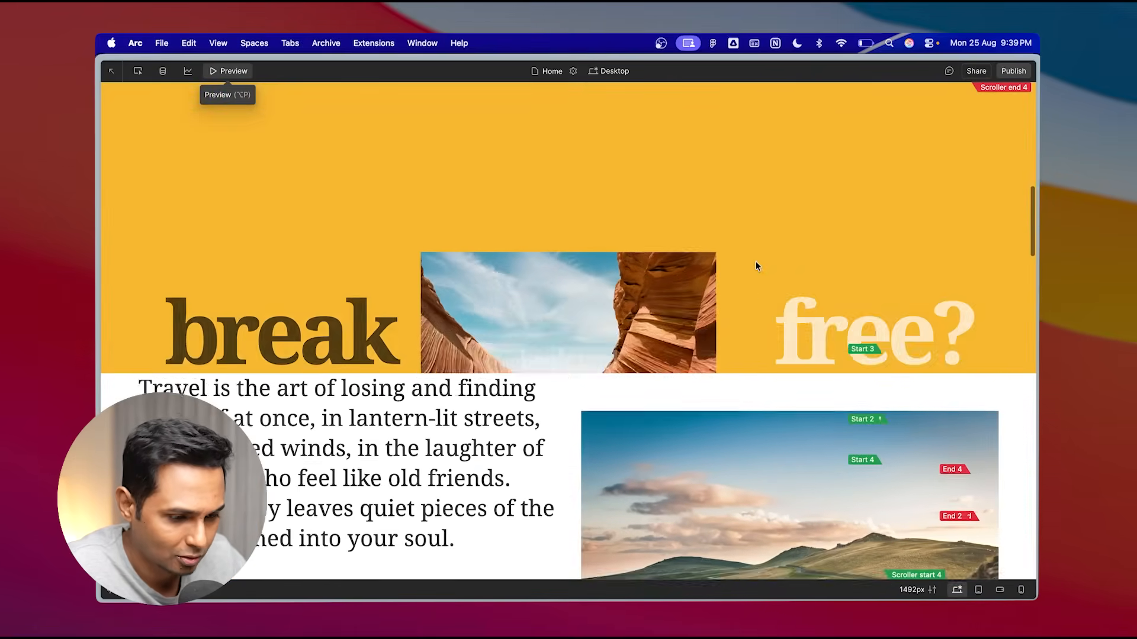
pyautogui.scroll(-4, 756, 264)
pyautogui.scroll(2, 755, 265)
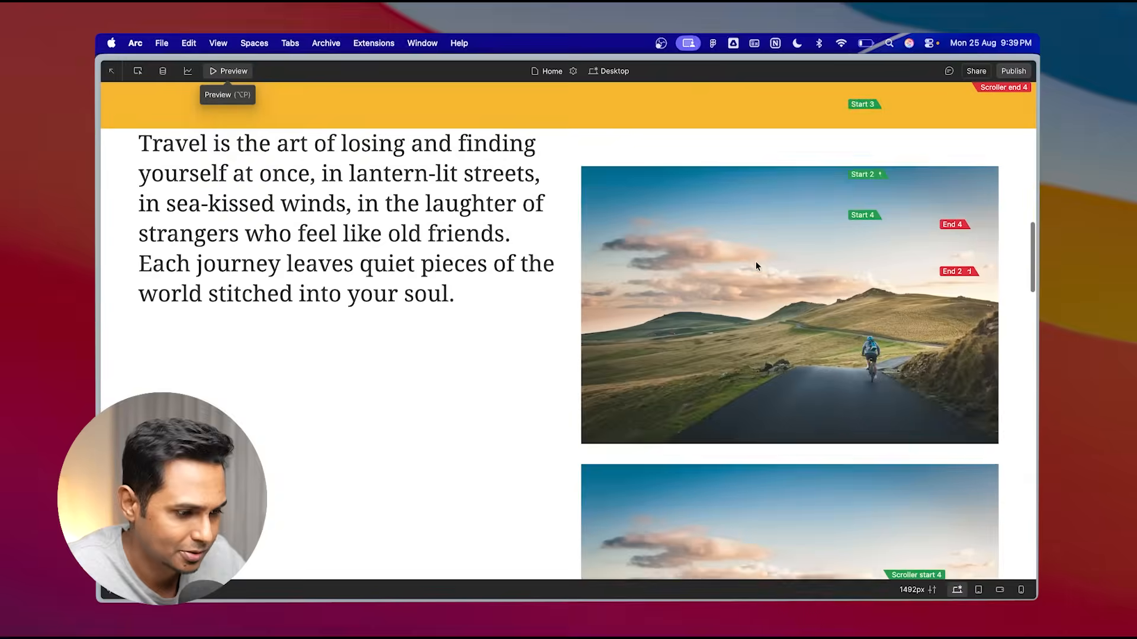
pyautogui.scroll(-1, 756, 265)
pyautogui.scroll(-2, 756, 265)
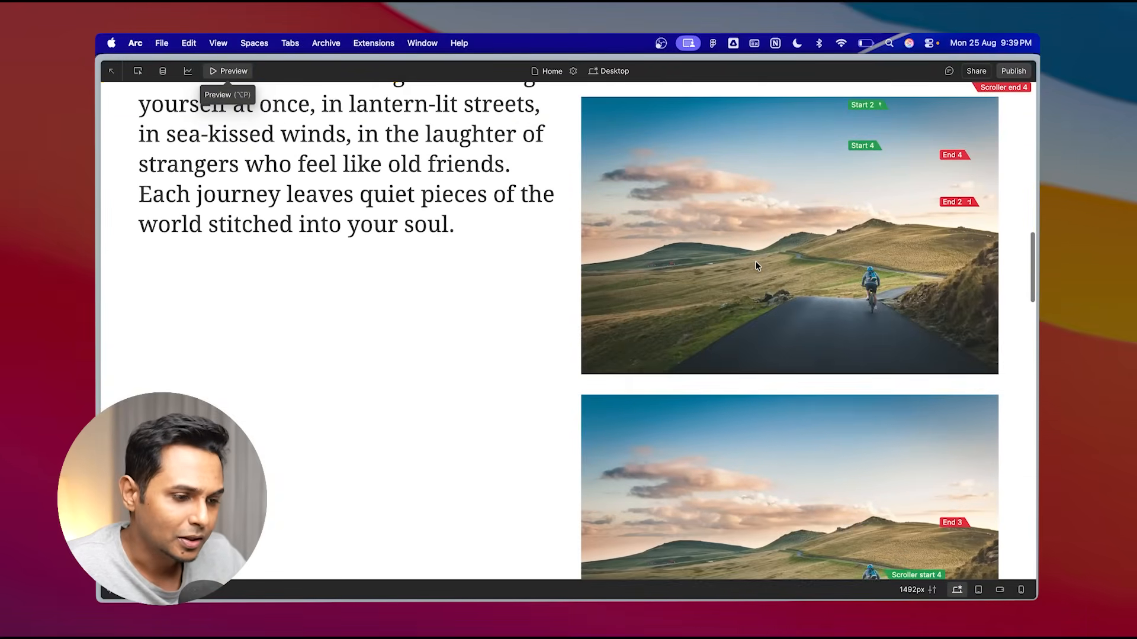
pyautogui.scroll(-10, 683, 245)
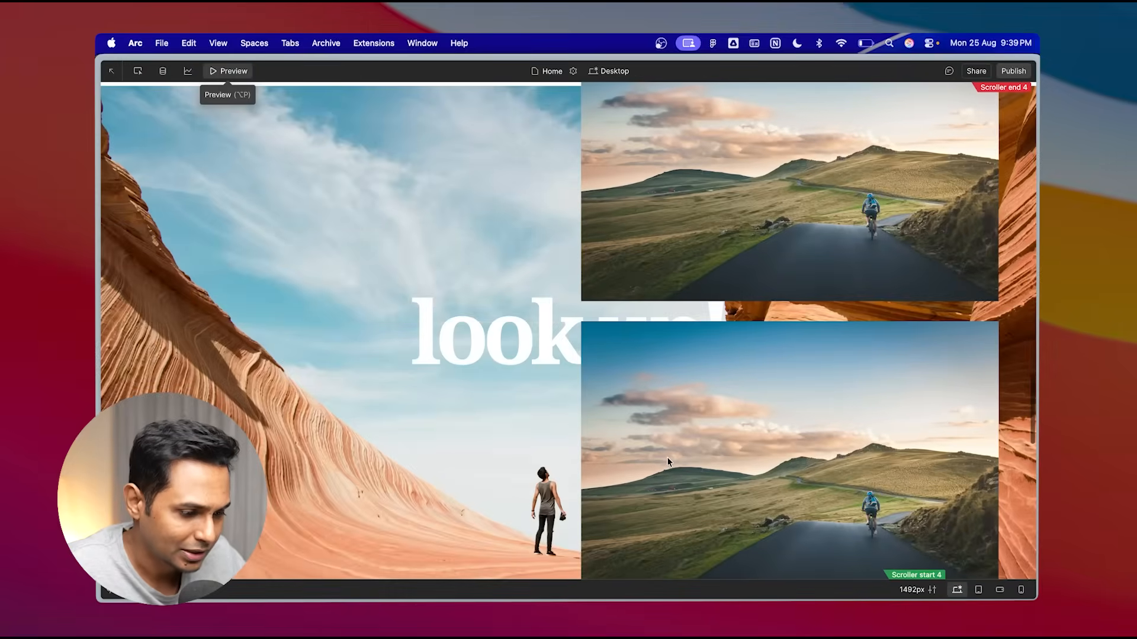
pyautogui.scroll(-5, 732, 302)
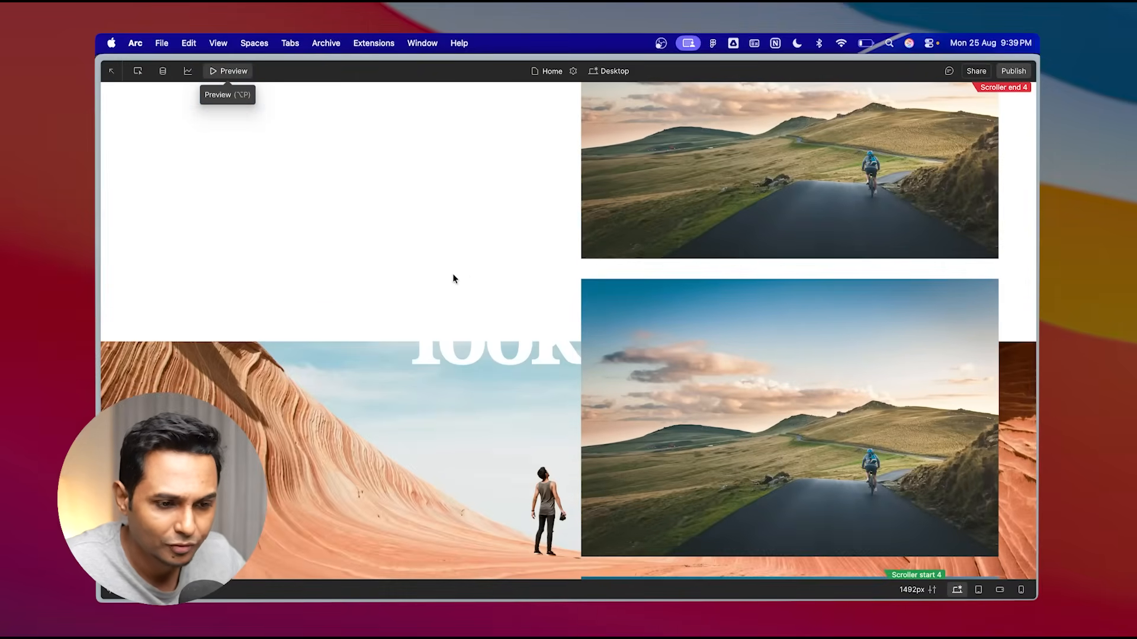
pyautogui.click(223, 72)
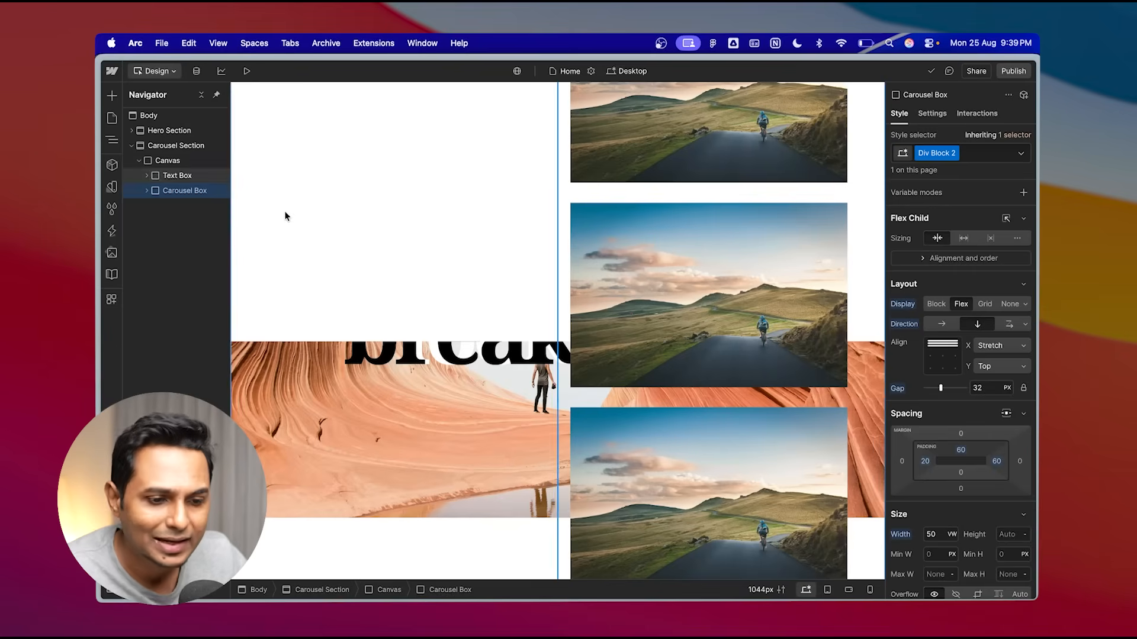
# - Set the Carousel Section height to 500 vh
pyautogui.click(173, 148)
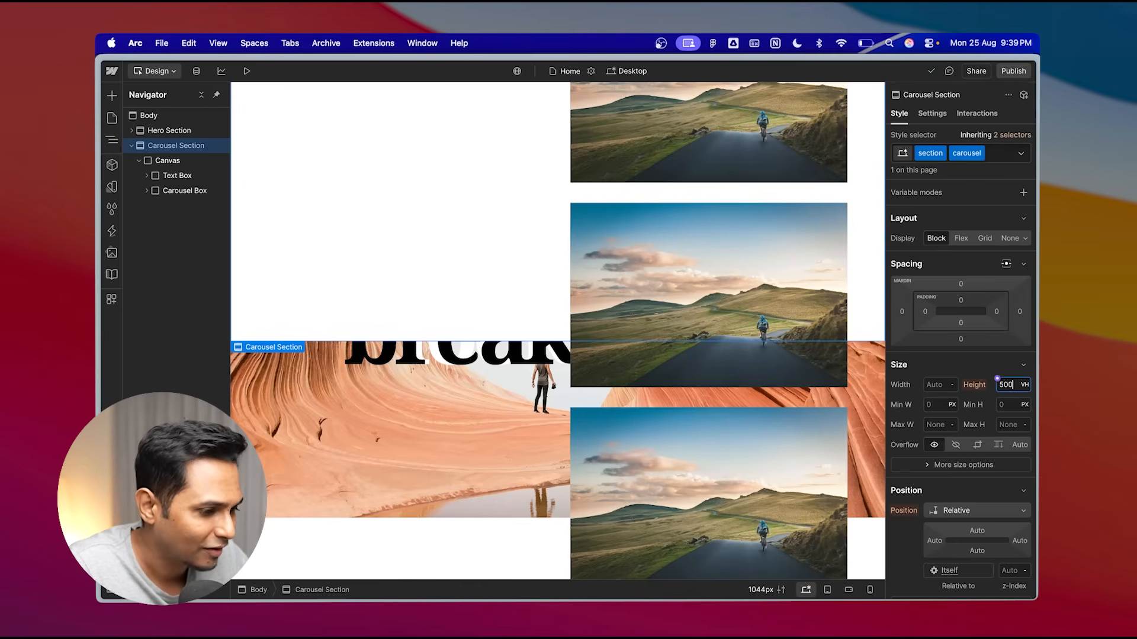
pyautogui.press('Return')
pyautogui.scroll(-20, 607, 310)
pyautogui.scroll(4, 607, 311)
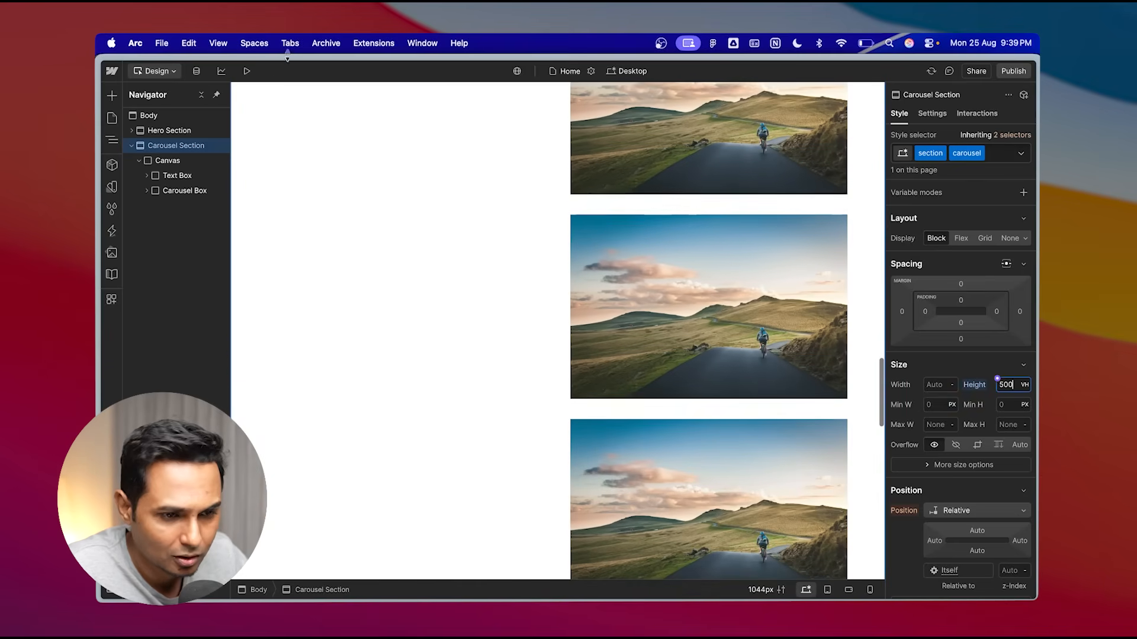
# - Preview the page and scroll through the taller carousel section and its quote text
pyautogui.hotkey('alt', 'p')
pyautogui.scroll(-5, 669, 362)
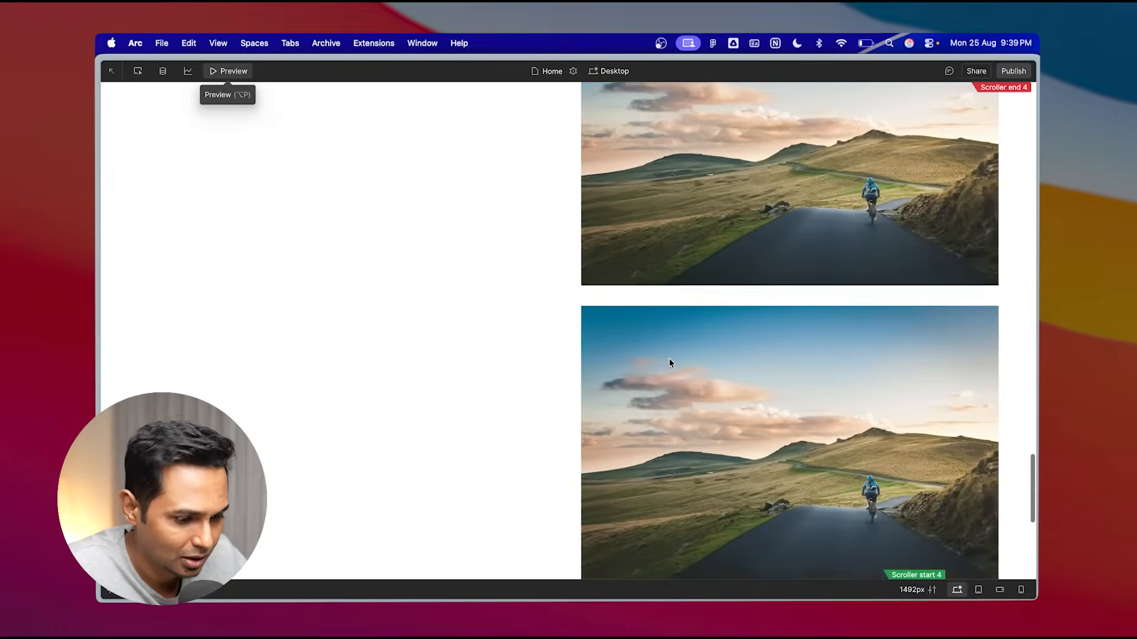
pyautogui.scroll(-10, 671, 362)
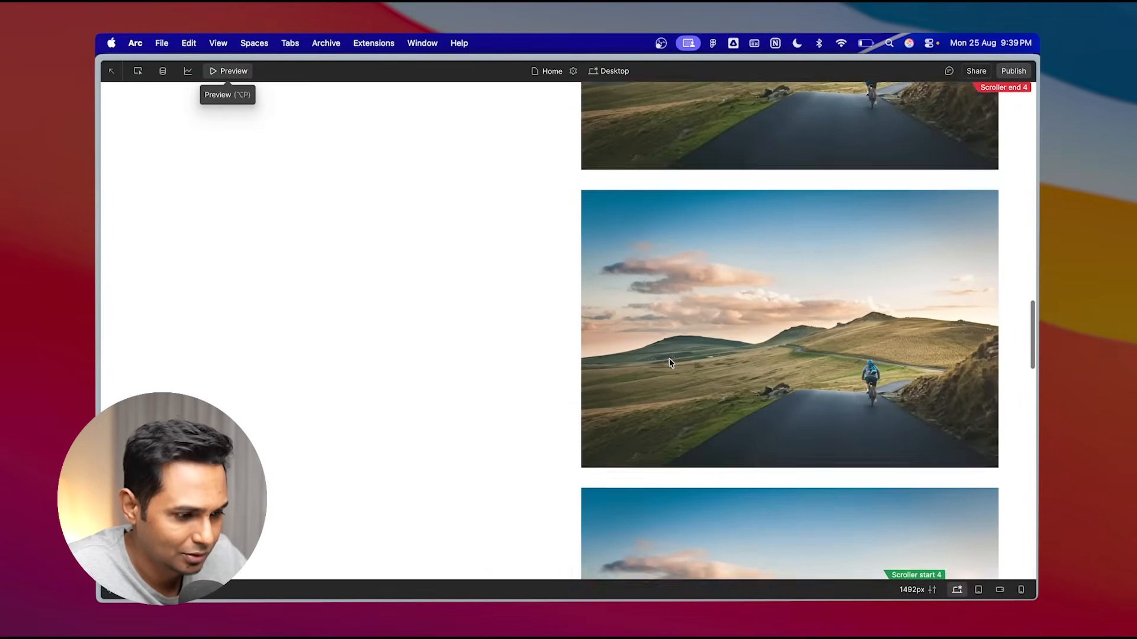
pyautogui.scroll(15, 670, 362)
pyautogui.scroll(-4, 670, 362)
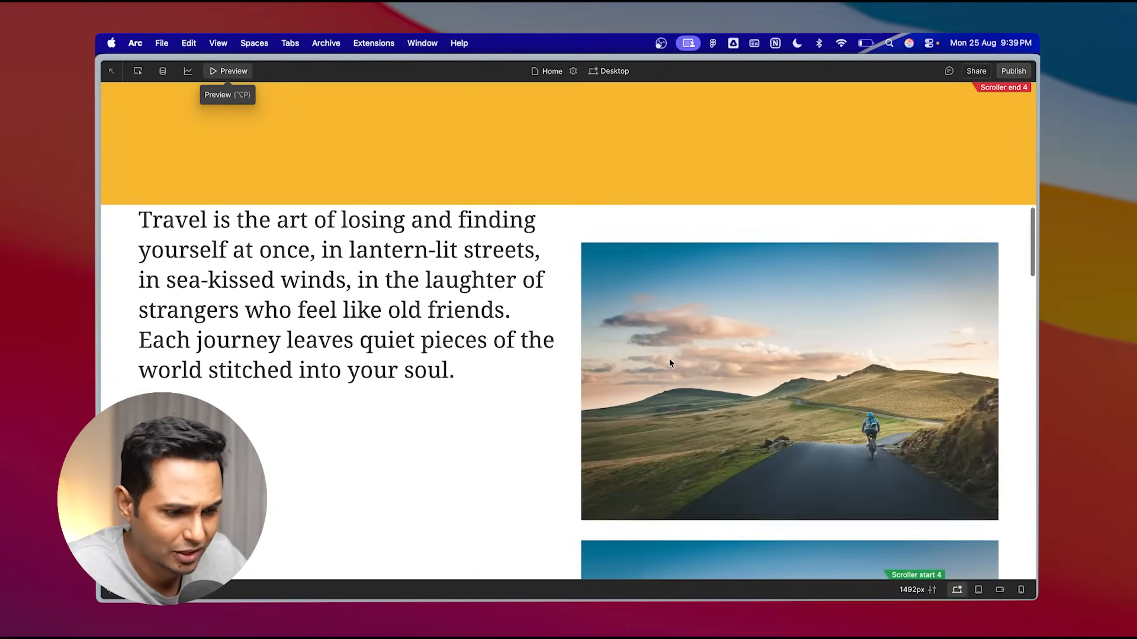
pyautogui.scroll(-15, 670, 362)
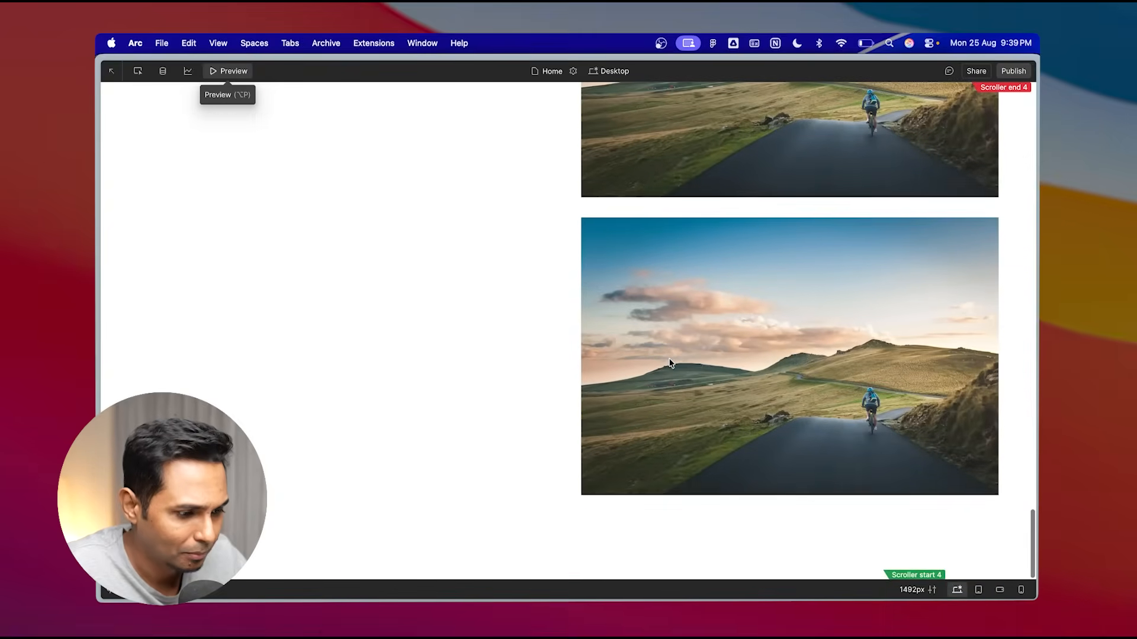
pyautogui.scroll(15, 670, 362)
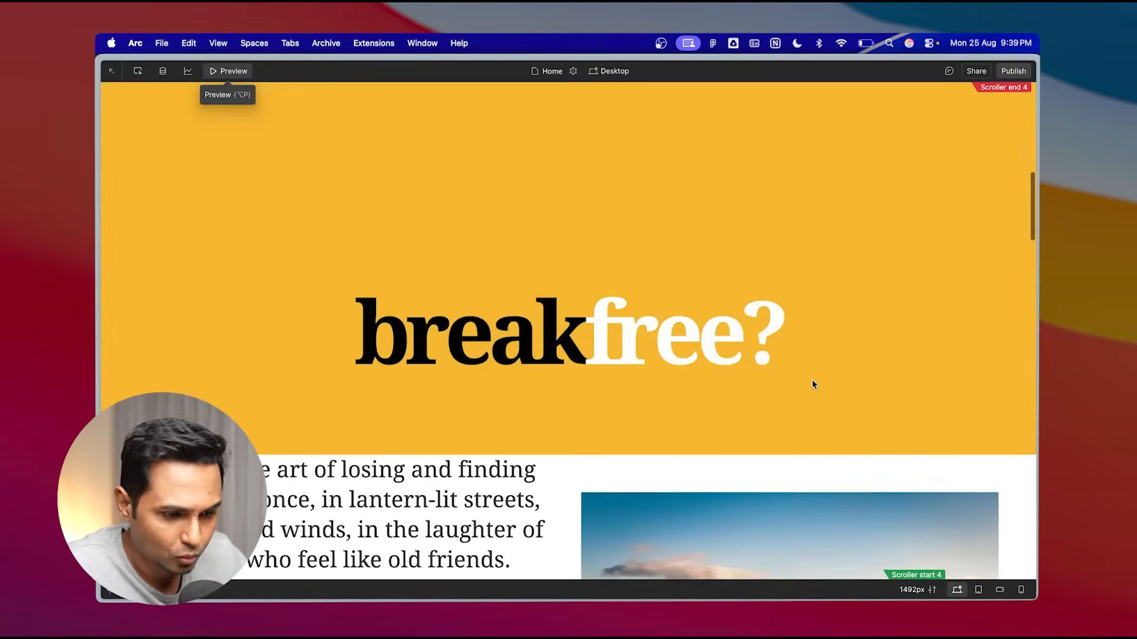
pyautogui.scroll(-5, 812, 380)
pyautogui.scroll(-5, 375, 222)
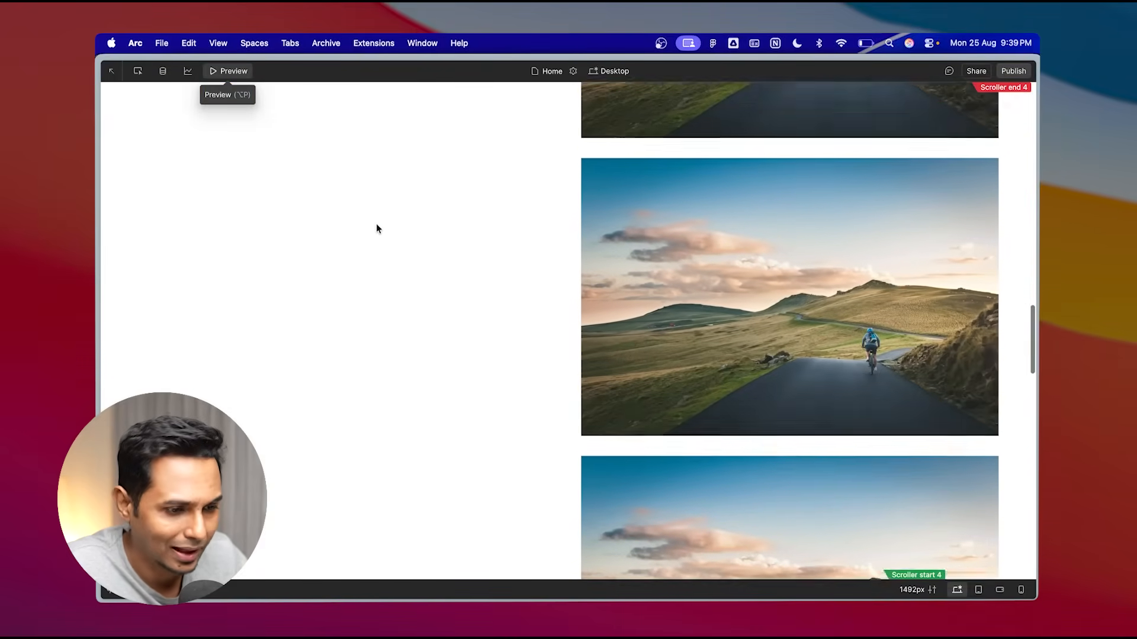
pyautogui.scroll(3, 375, 229)
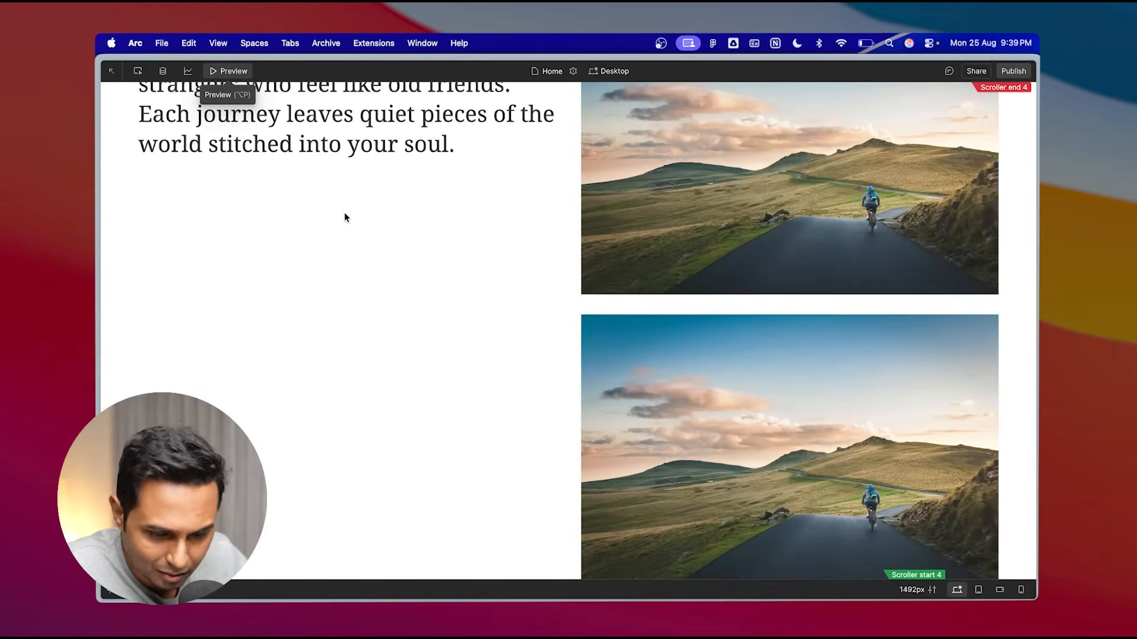
pyautogui.scroll(3, 445, 312)
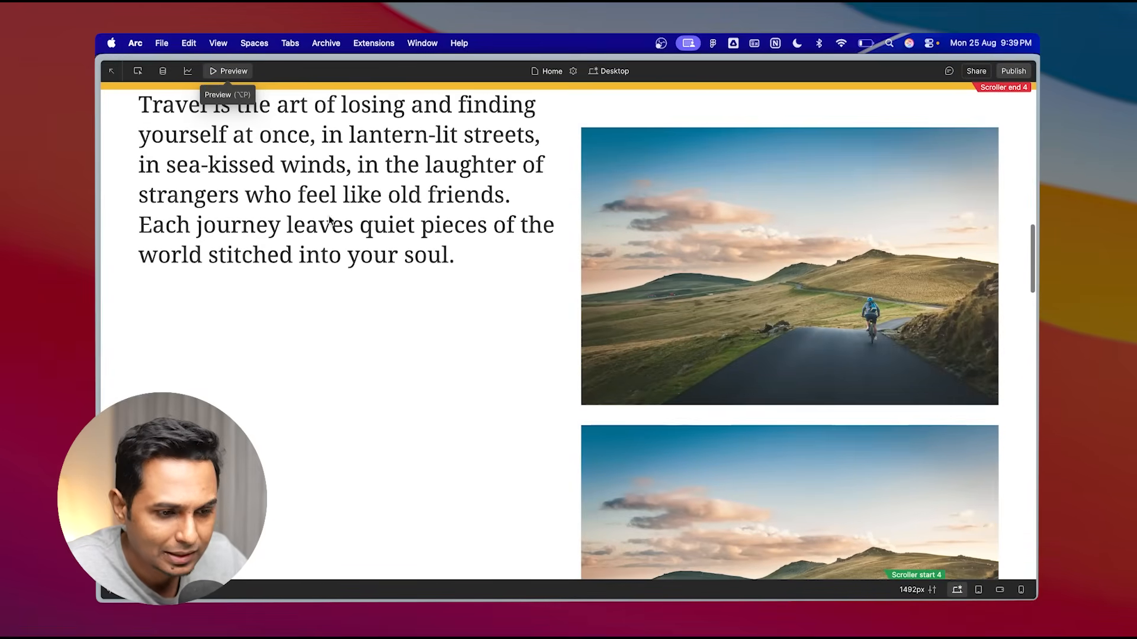
pyautogui.scroll(2, 370, 229)
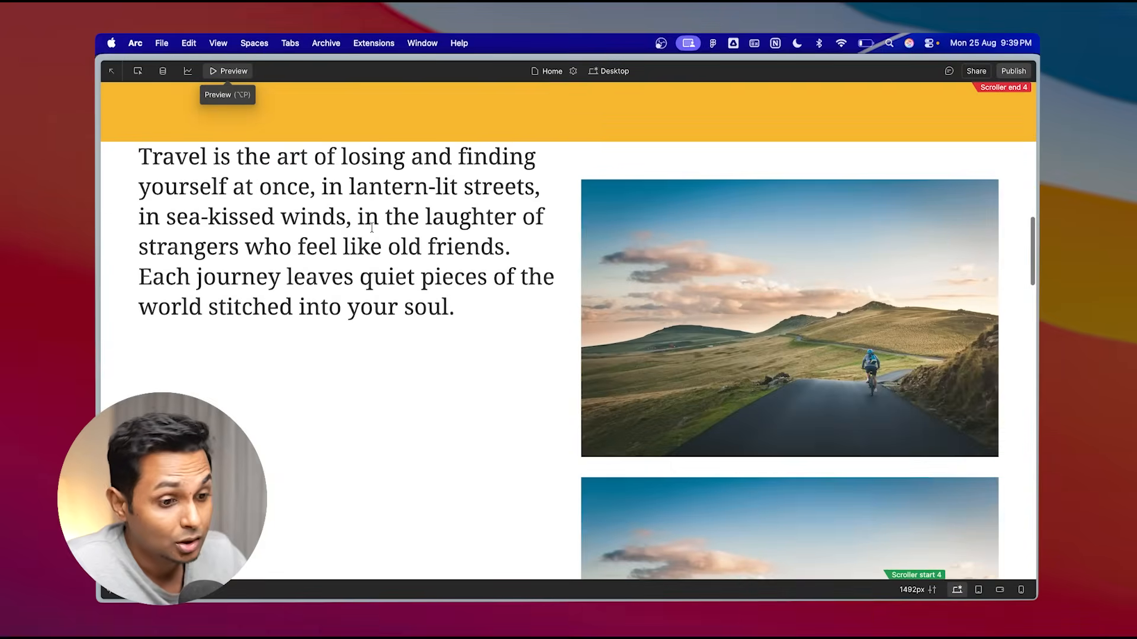
pyautogui.scroll(-1, 458, 286)
pyautogui.tripleClick(371, 160)
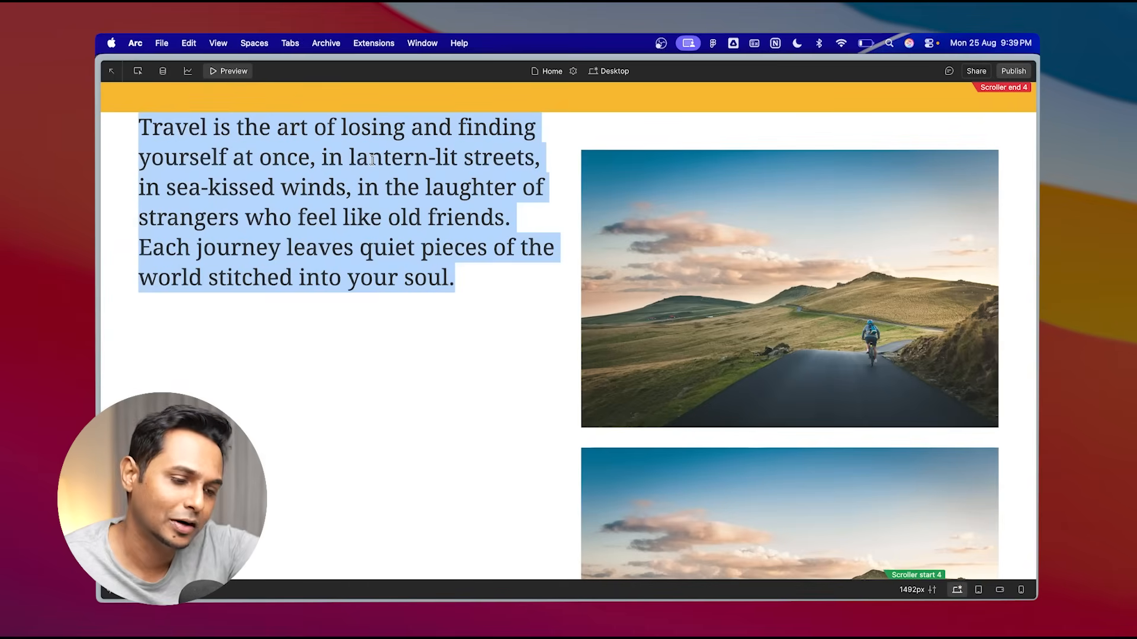
pyautogui.scroll(-2, 606, 391)
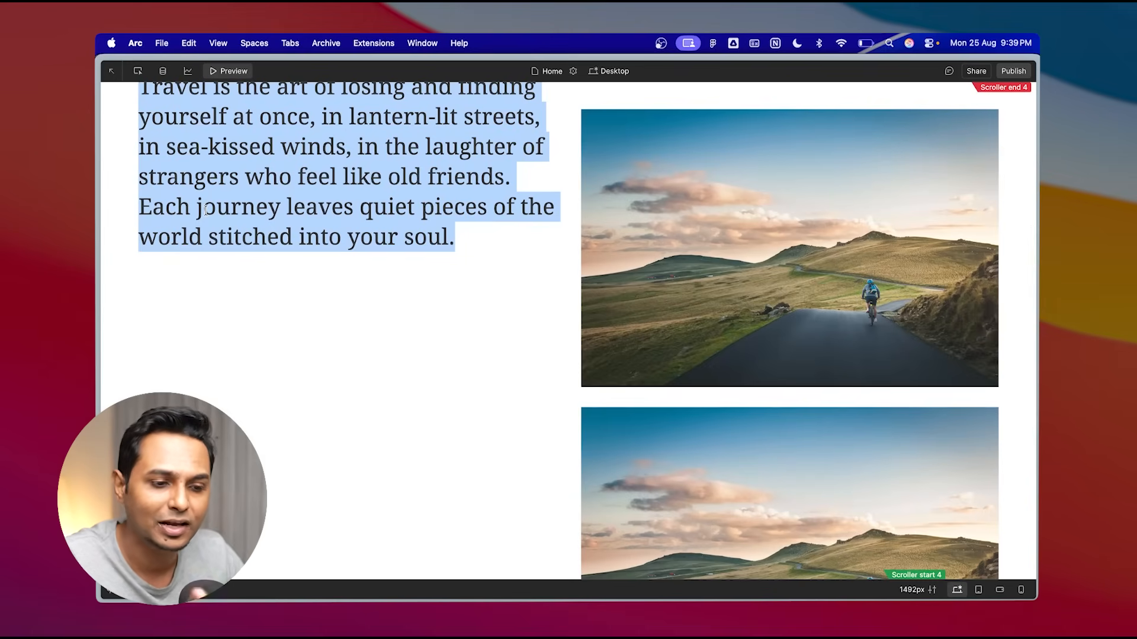
pyautogui.click(231, 71)
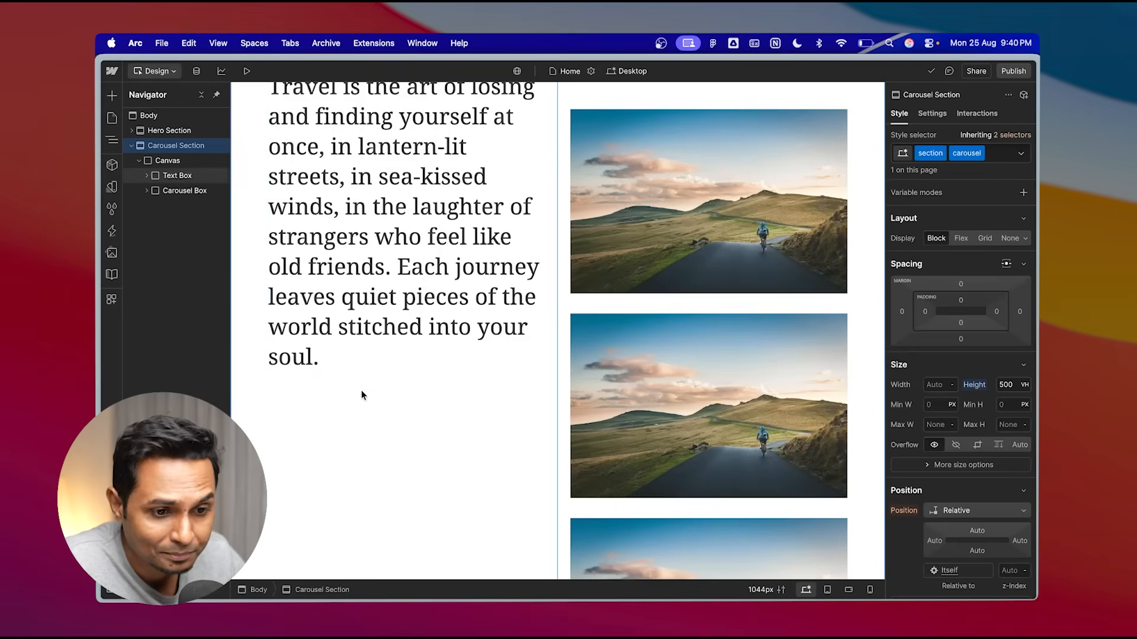
# - Set the Text Box position to Fixed
pyautogui.click(177, 176)
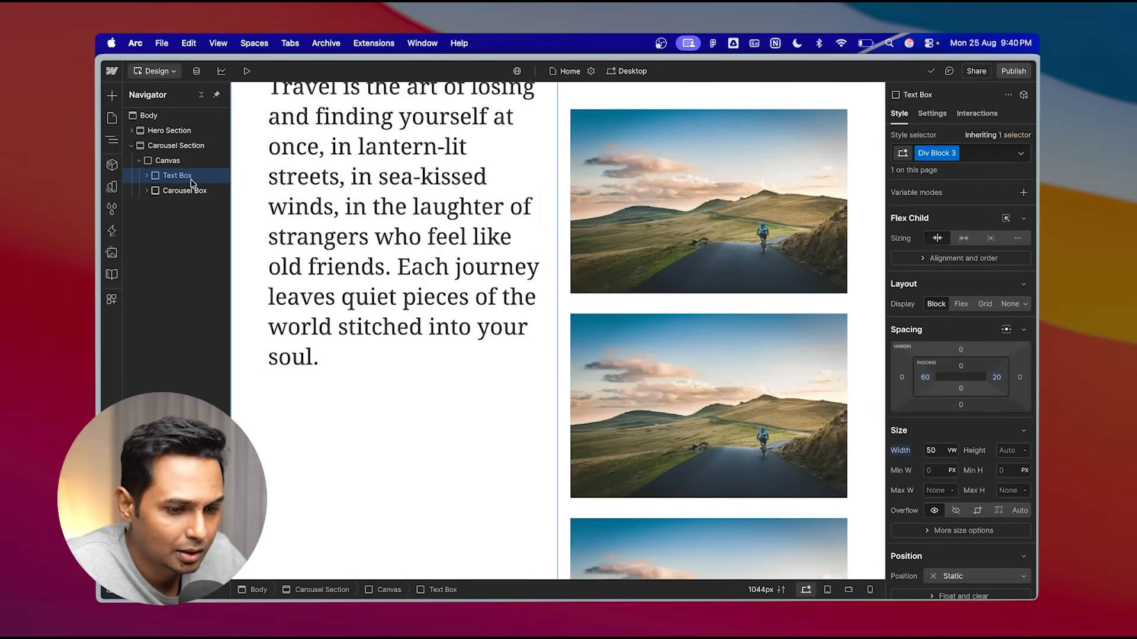
pyautogui.scroll(-5, 1004, 433)
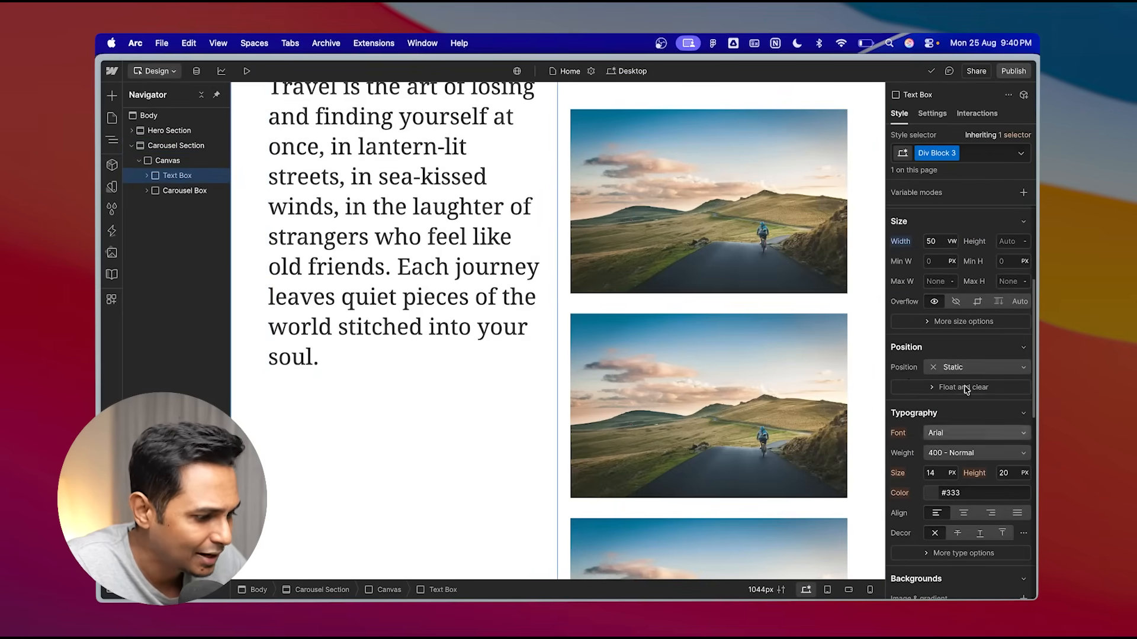
pyautogui.click(969, 368)
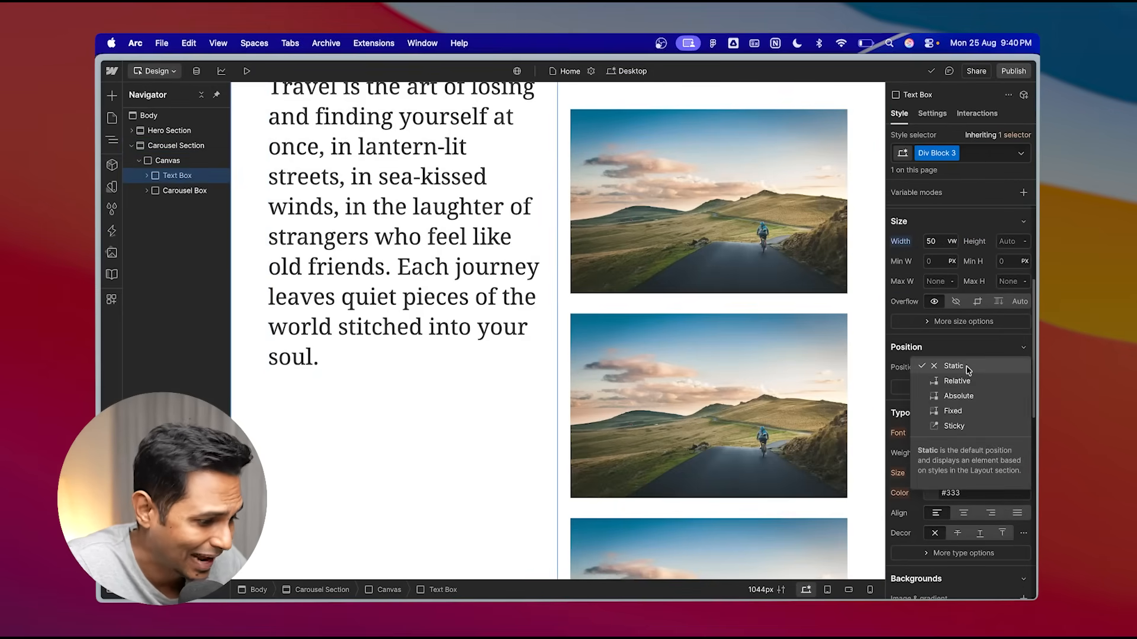
pyautogui.click(964, 412)
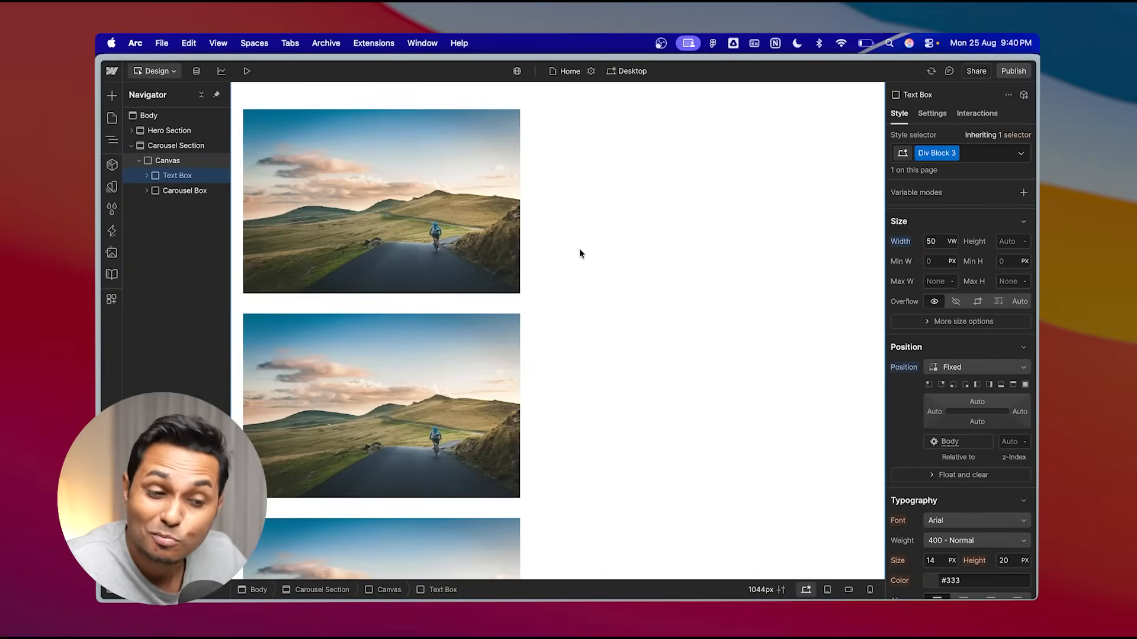
# - Preview the page and scroll through the carousel section with the fixed text box
pyautogui.click(247, 72)
pyautogui.scroll(-5, 334, 394)
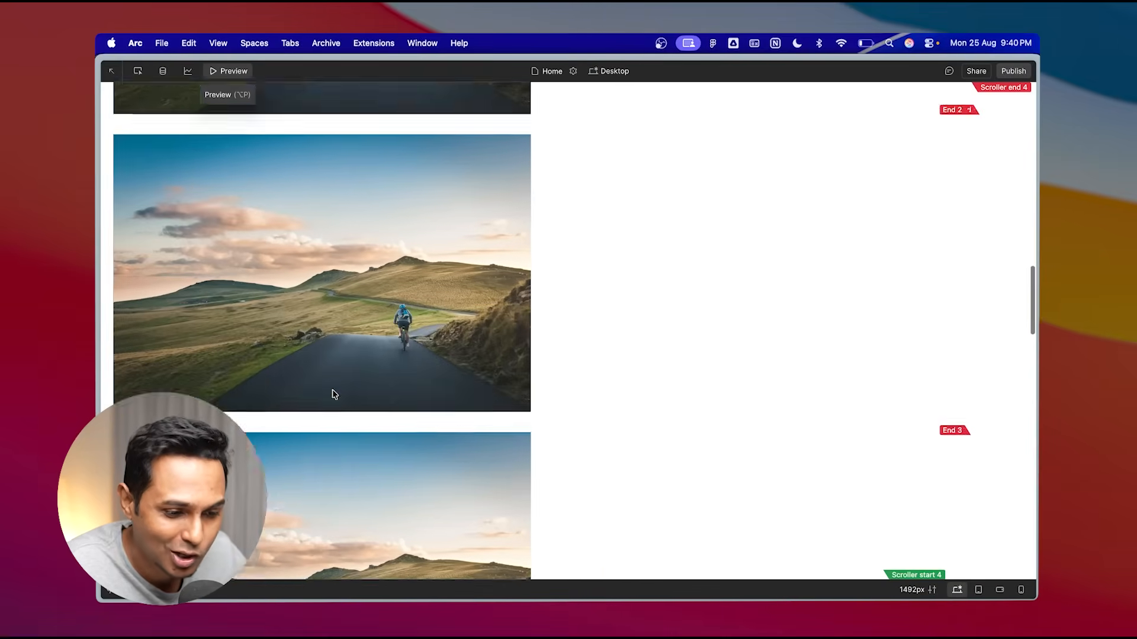
pyautogui.scroll(-10, 333, 392)
pyautogui.scroll(10, 333, 392)
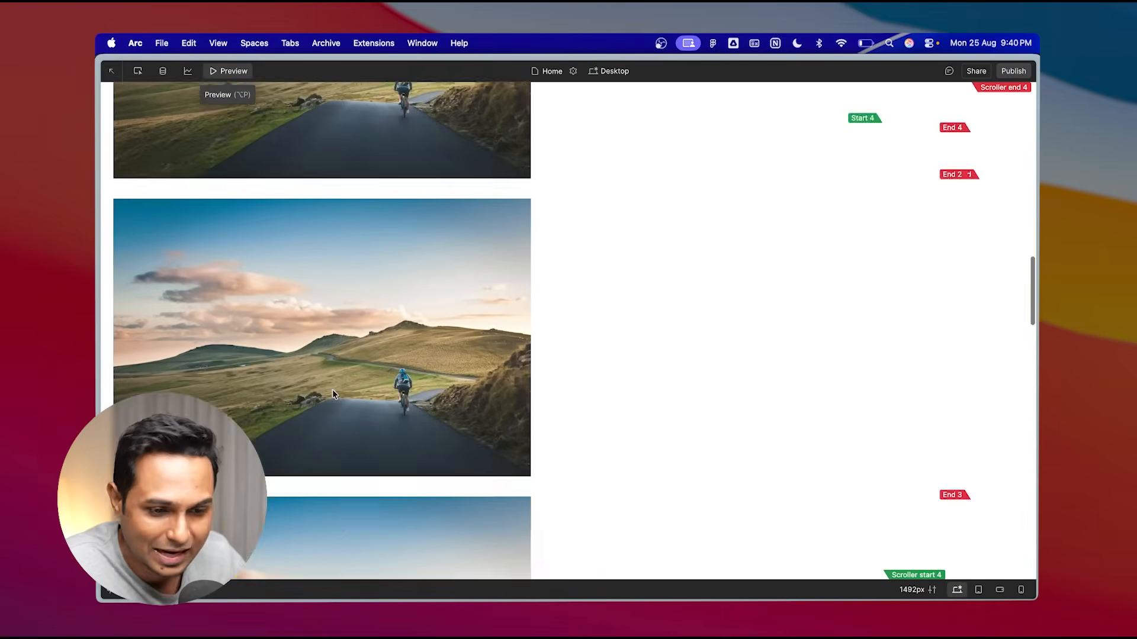
pyautogui.scroll(10, 332, 395)
pyautogui.click(235, 75)
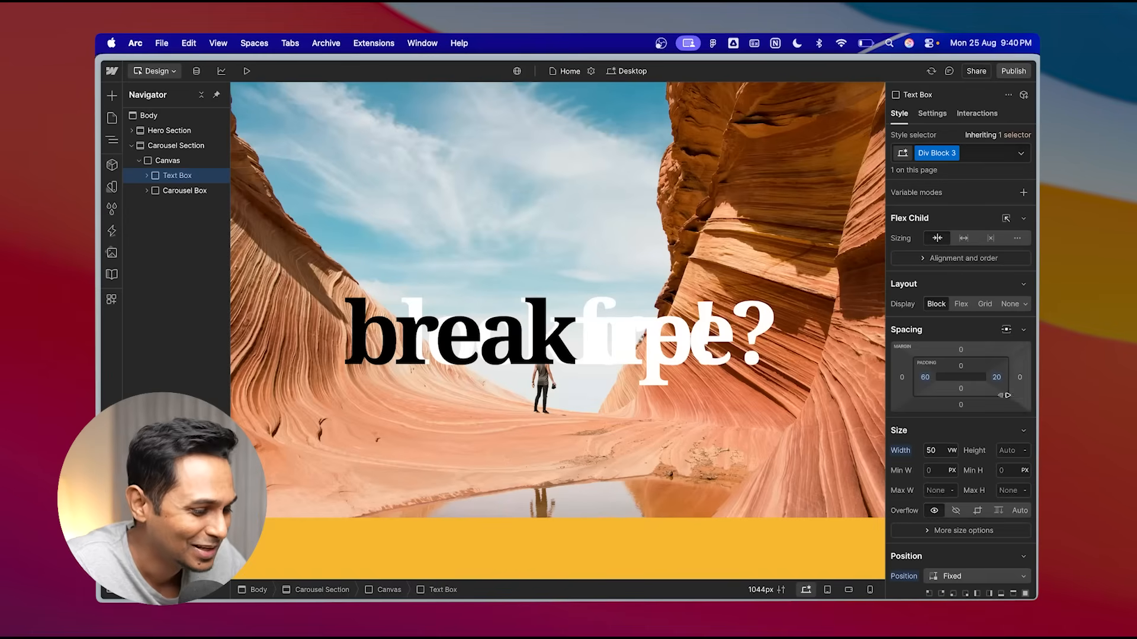
# - Pin the fixed Text Box to the left edge at full height, with 0% top, left and bottom
pyautogui.scroll(-4, 1007, 395)
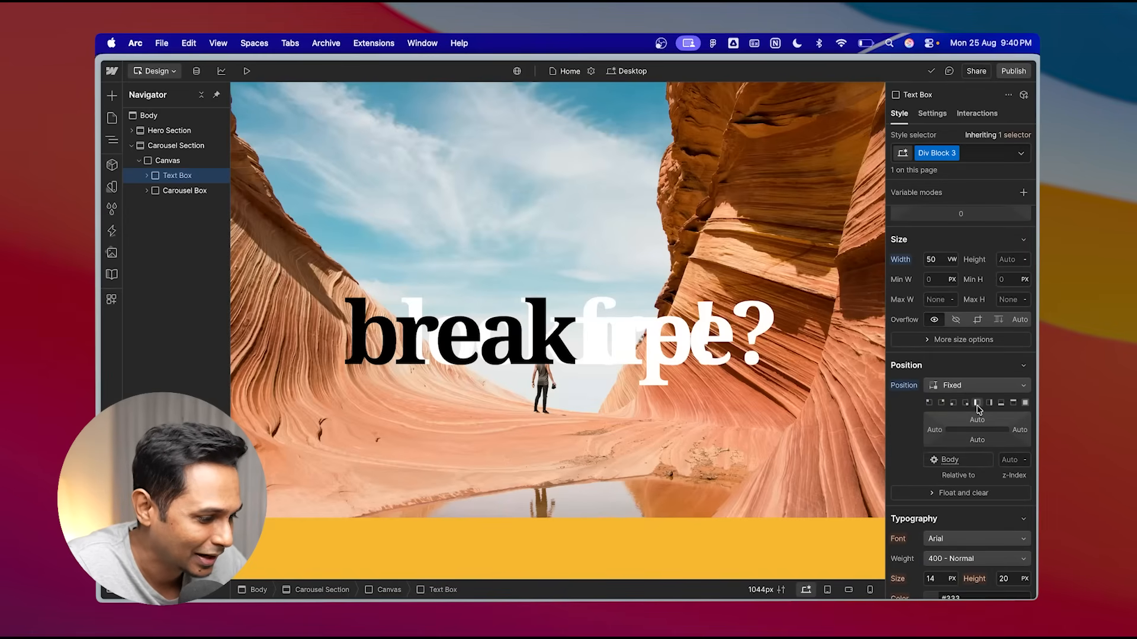
pyautogui.click(978, 405)
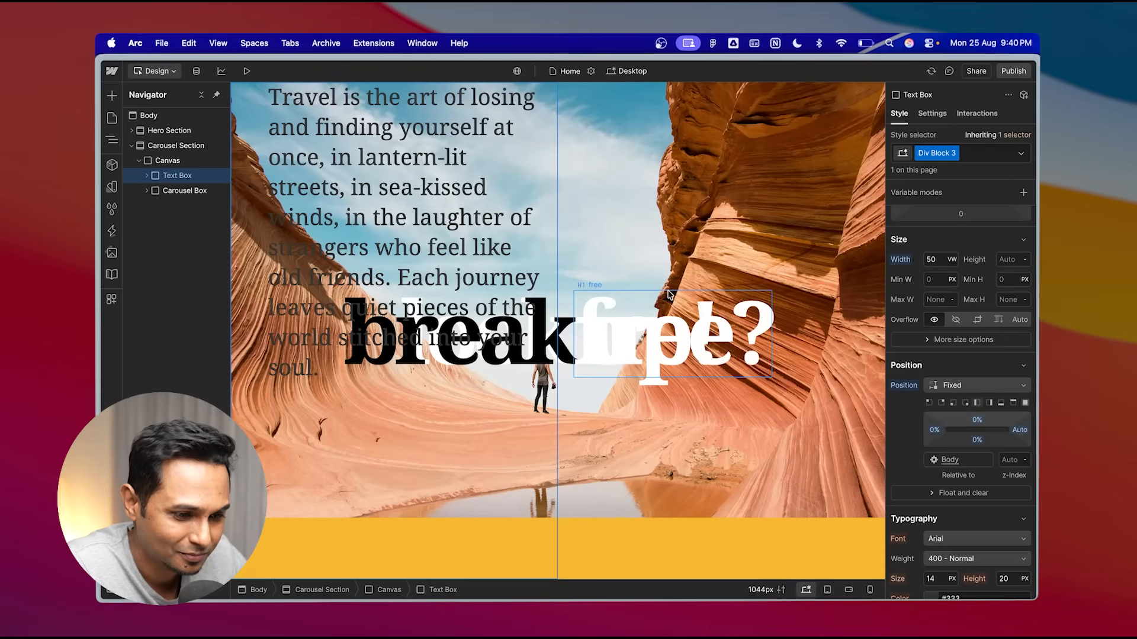
pyautogui.scroll(-3, 668, 294)
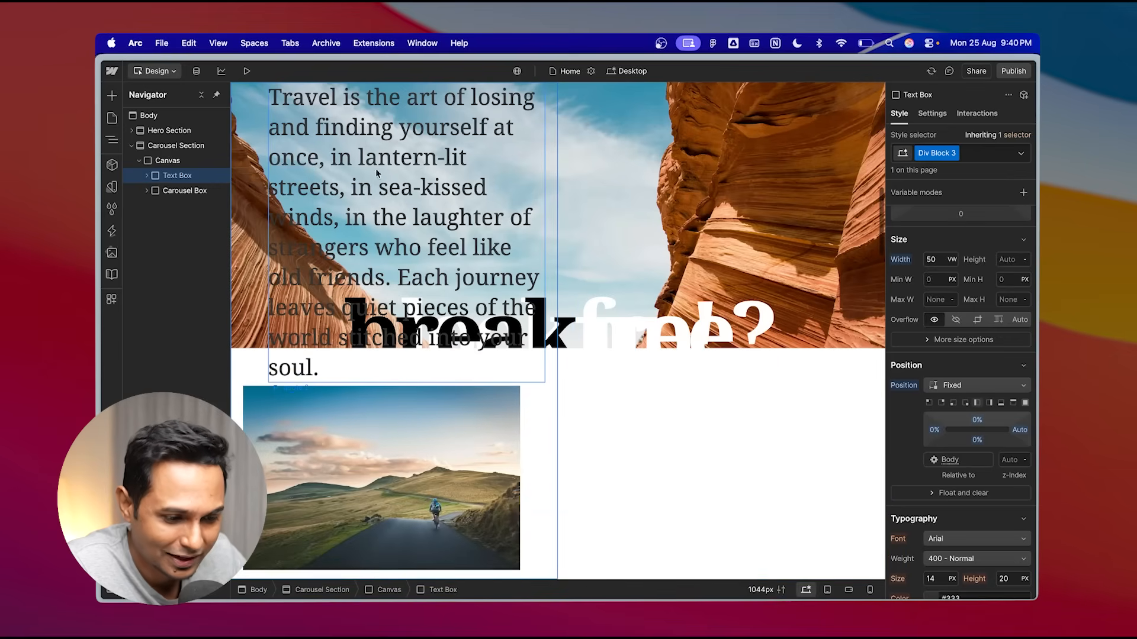
# - Set the Carousel Box position to Absolute, pinned to the right edge at full height
pyautogui.click(212, 189)
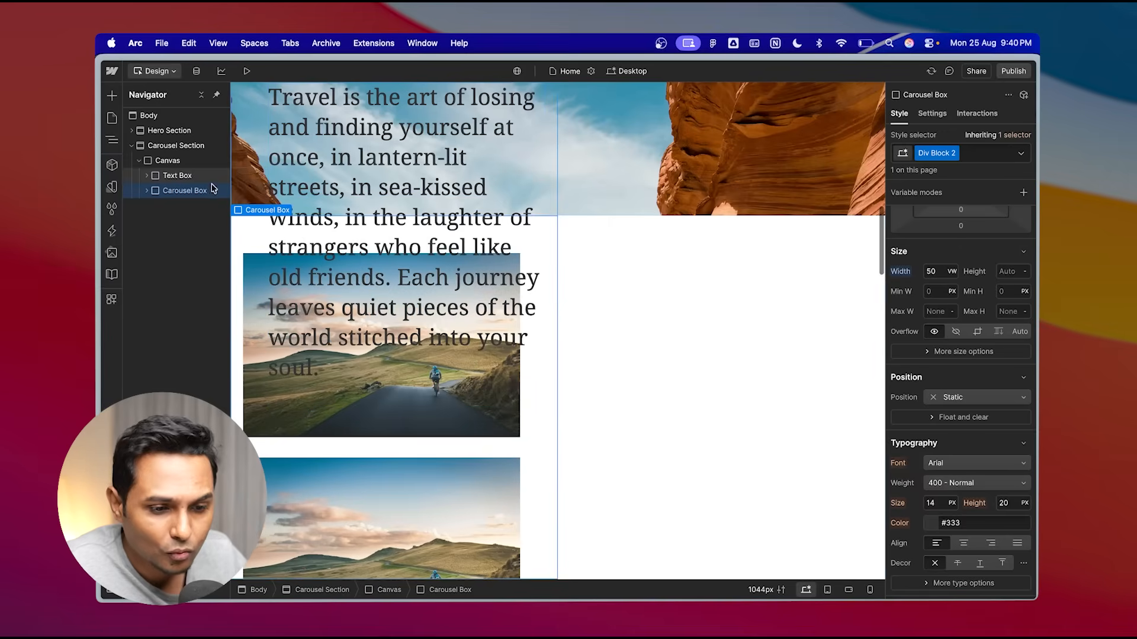
pyautogui.scroll(-2, 603, 331)
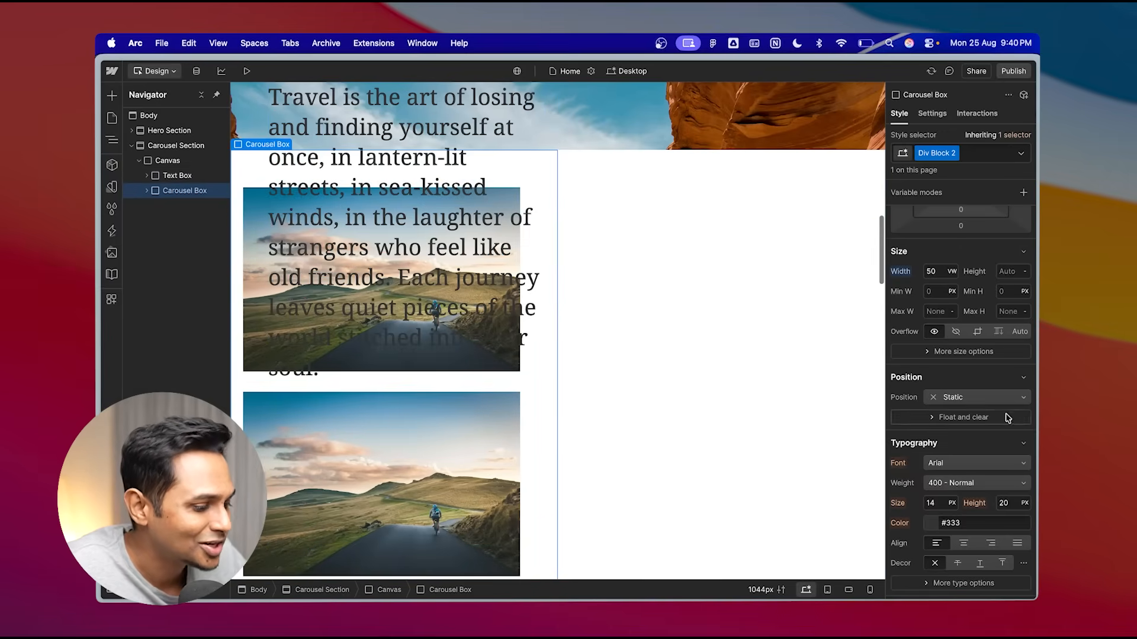
pyautogui.click(1001, 397)
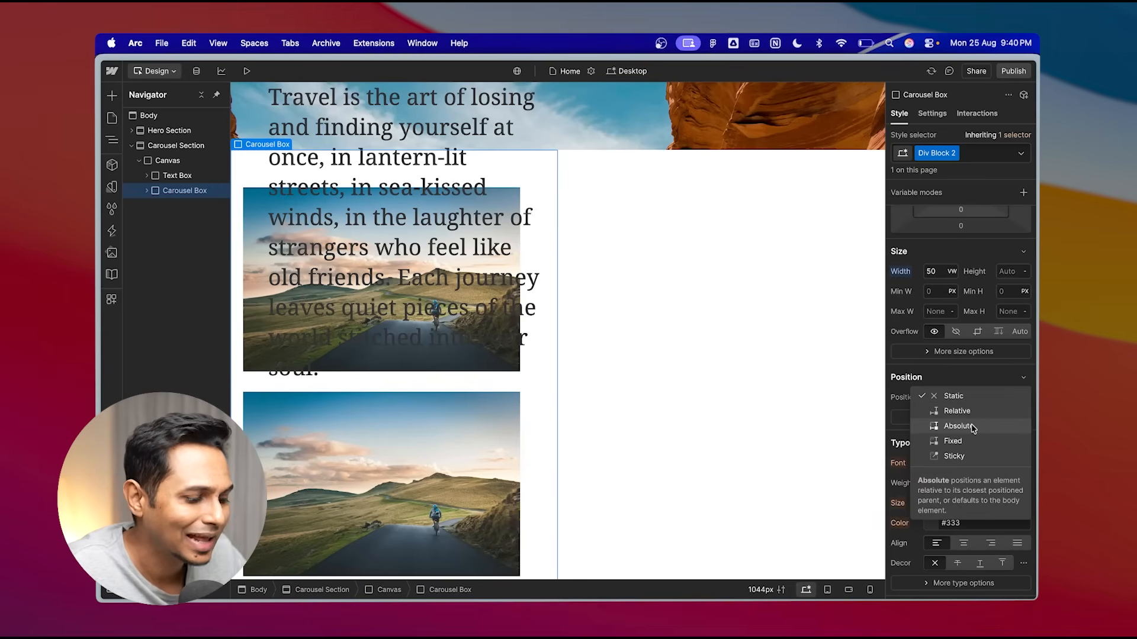
pyautogui.click(983, 426)
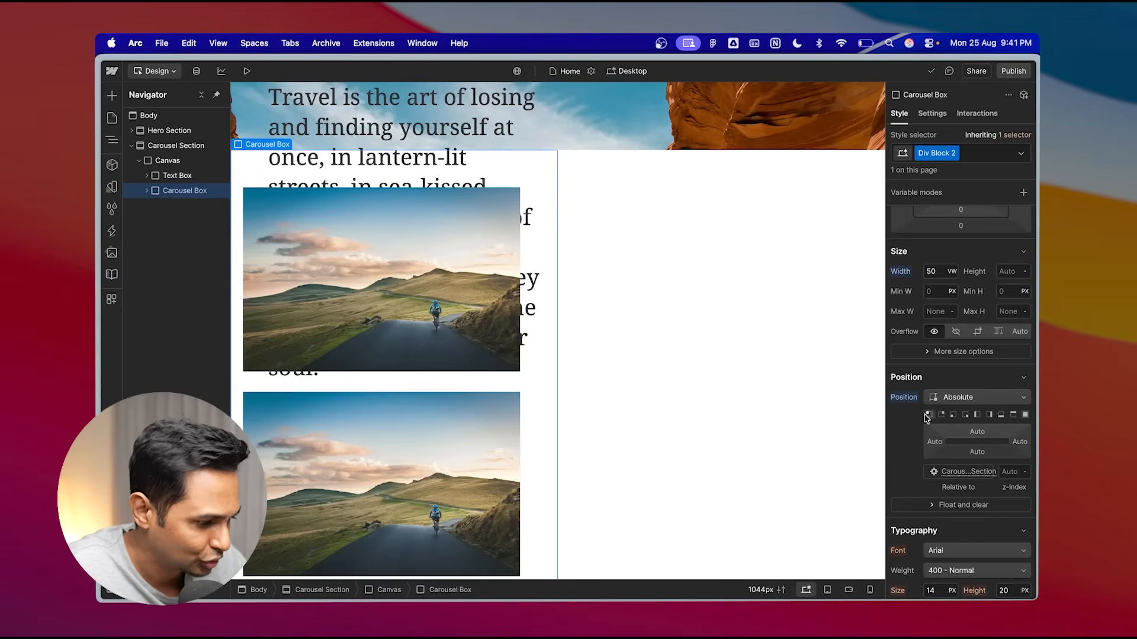
pyautogui.click(991, 416)
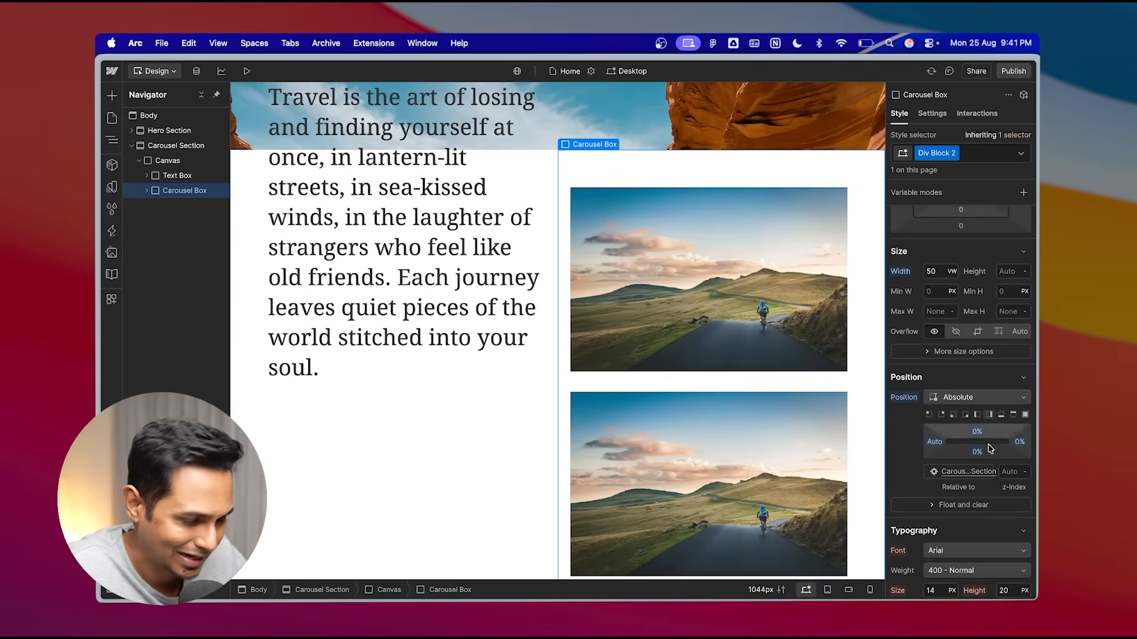
# - Preview the page and scroll from the hero into the carousel section to check the layout
pyautogui.click(247, 72)
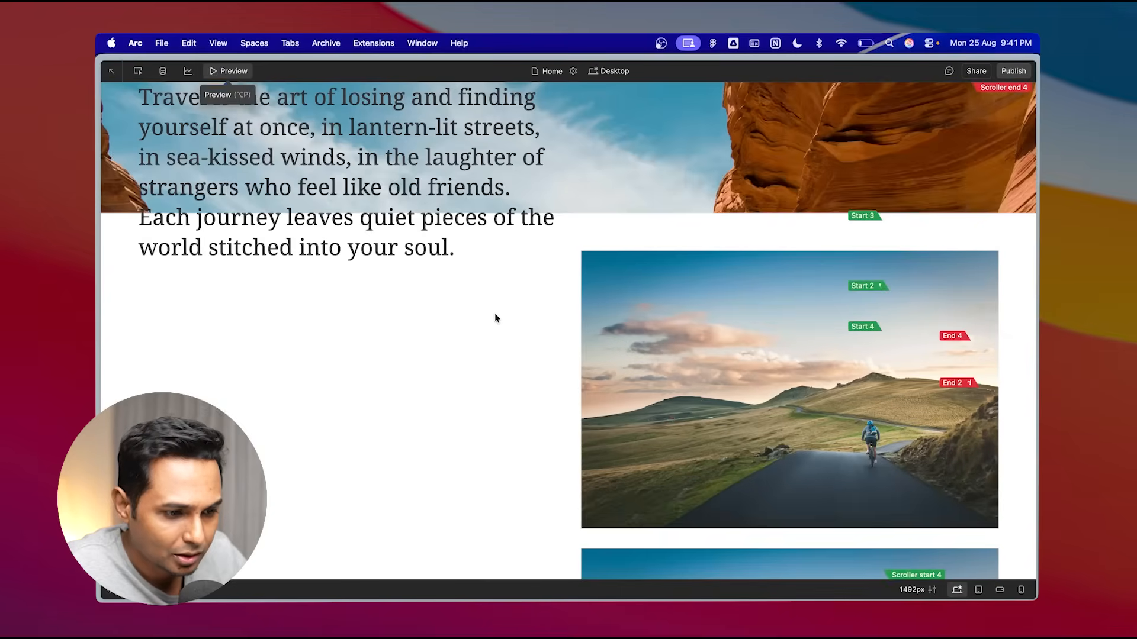
pyautogui.scroll(-10, 495, 313)
pyautogui.scroll(-5, 494, 319)
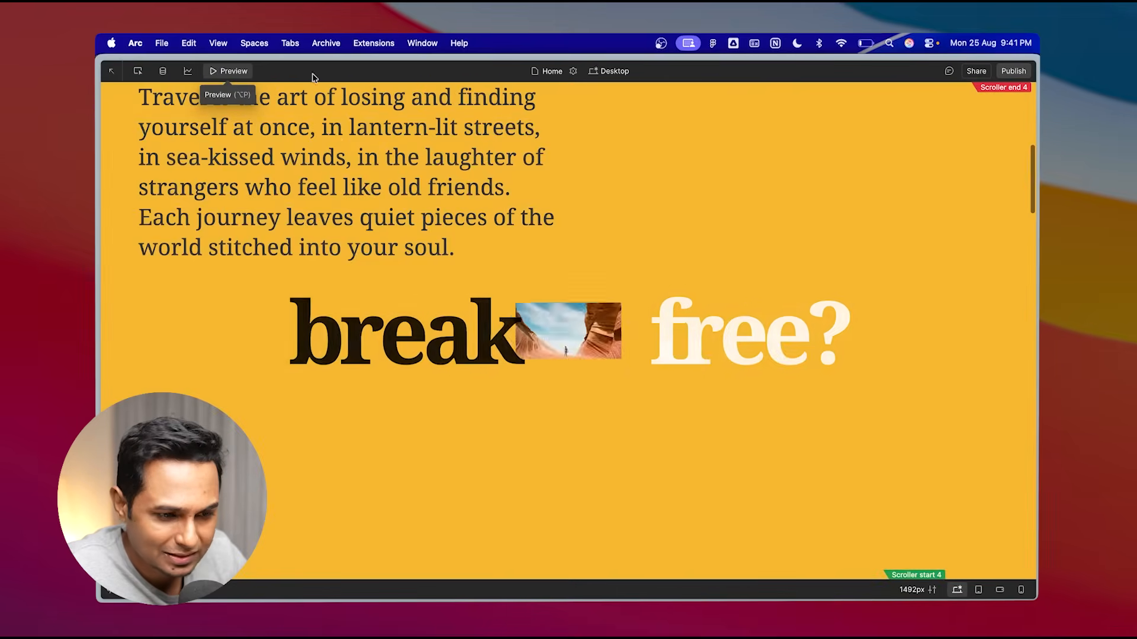
pyautogui.scroll(-10, 420, 170)
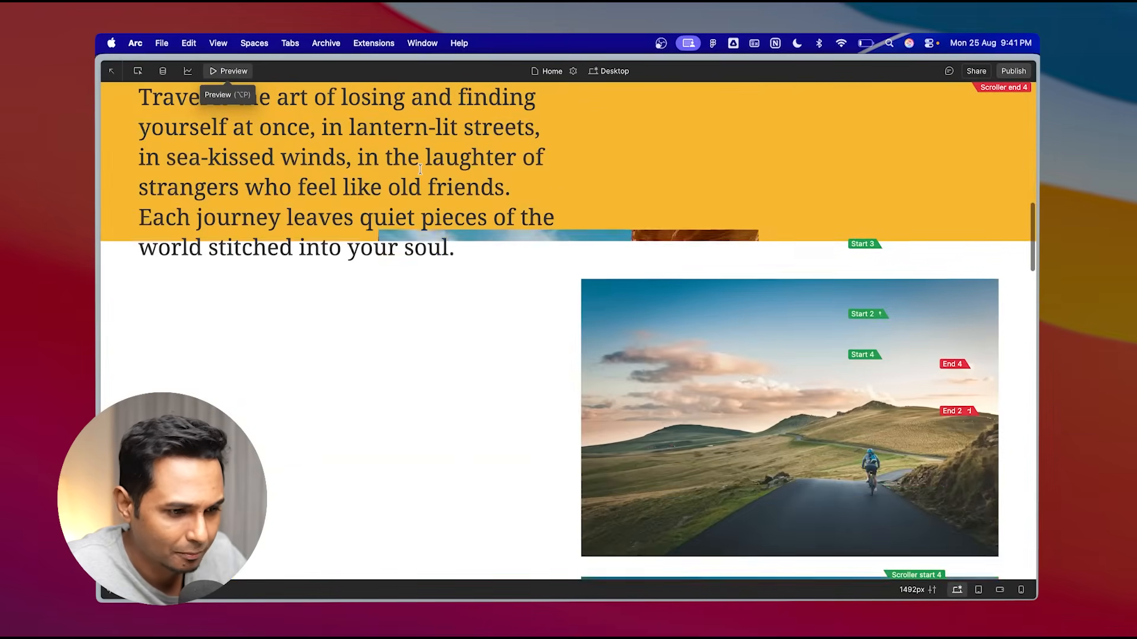
pyautogui.scroll(-10, 419, 170)
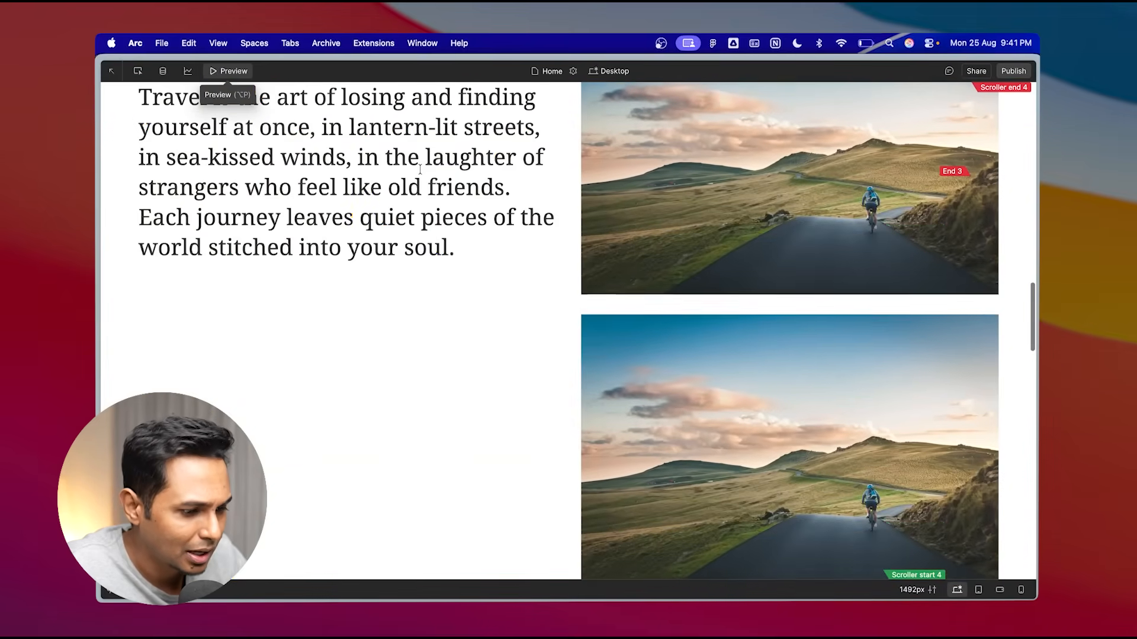
pyautogui.scroll(-3, 420, 169)
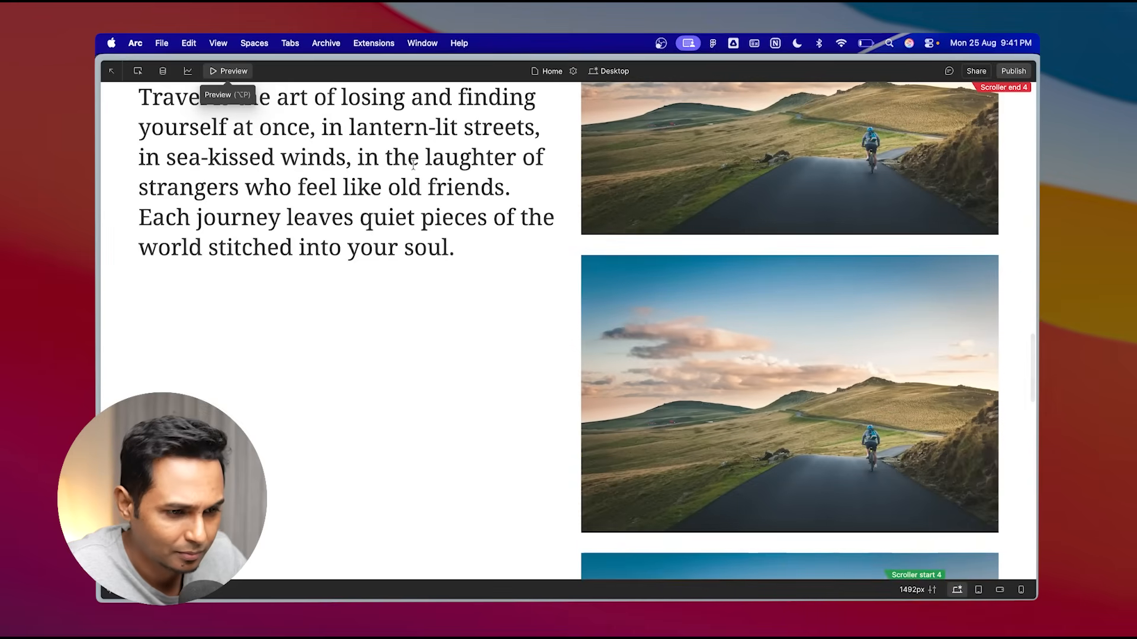
pyautogui.click(243, 77)
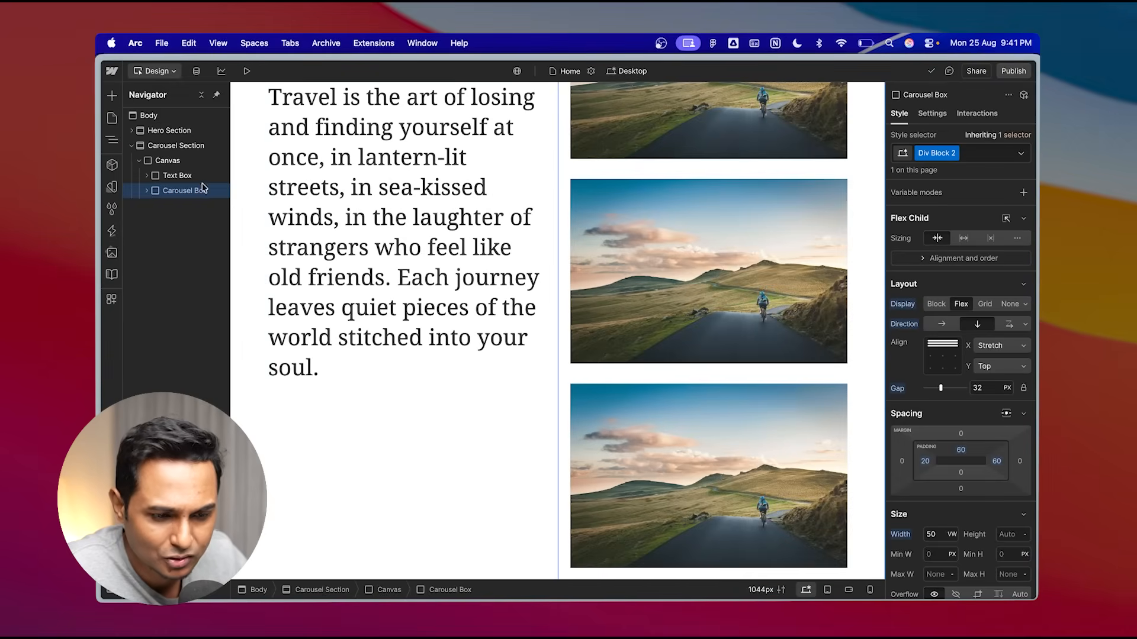
pyautogui.click(175, 163)
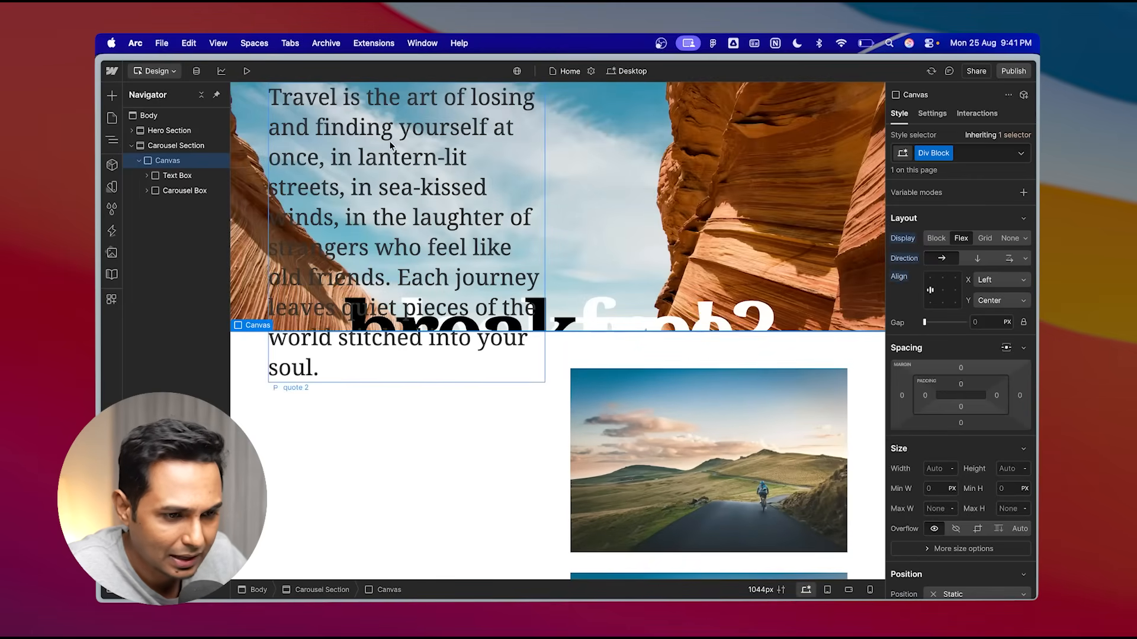
pyautogui.click(248, 69)
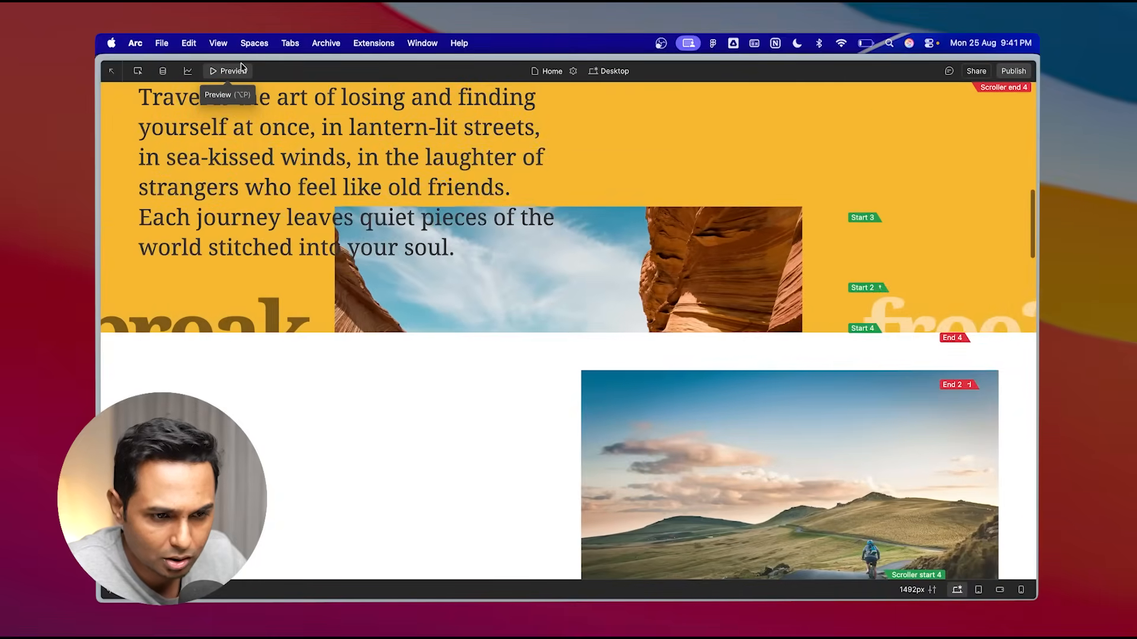
pyautogui.click(241, 69)
pyautogui.click(241, 70)
pyautogui.click(241, 69)
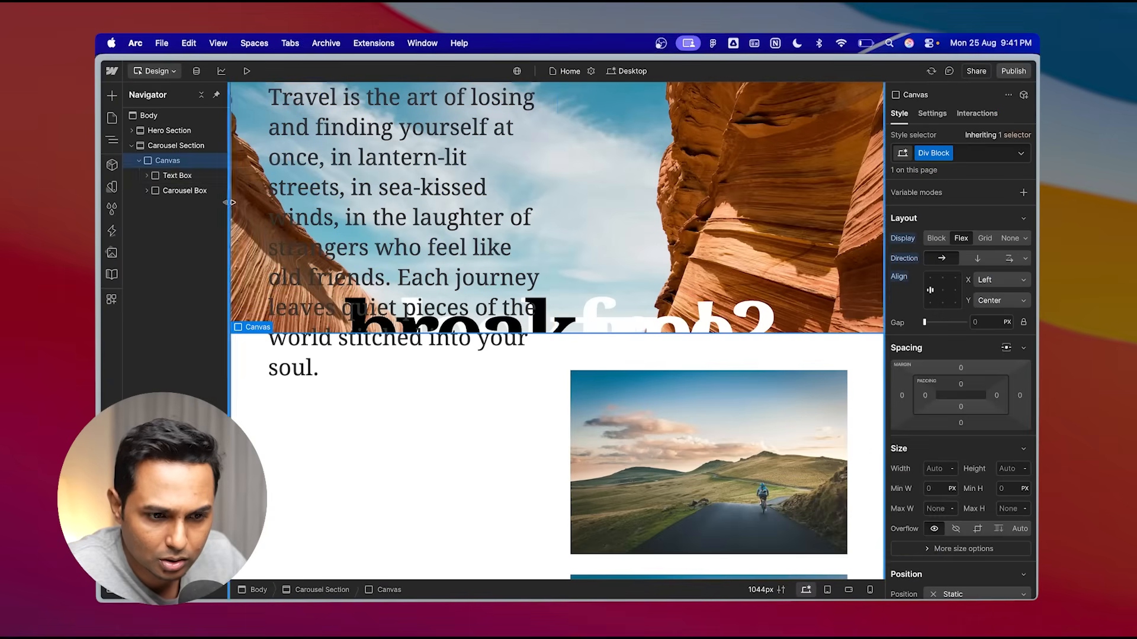
# - Set the Text Box display to Flex and center its content vertically
pyautogui.click(177, 176)
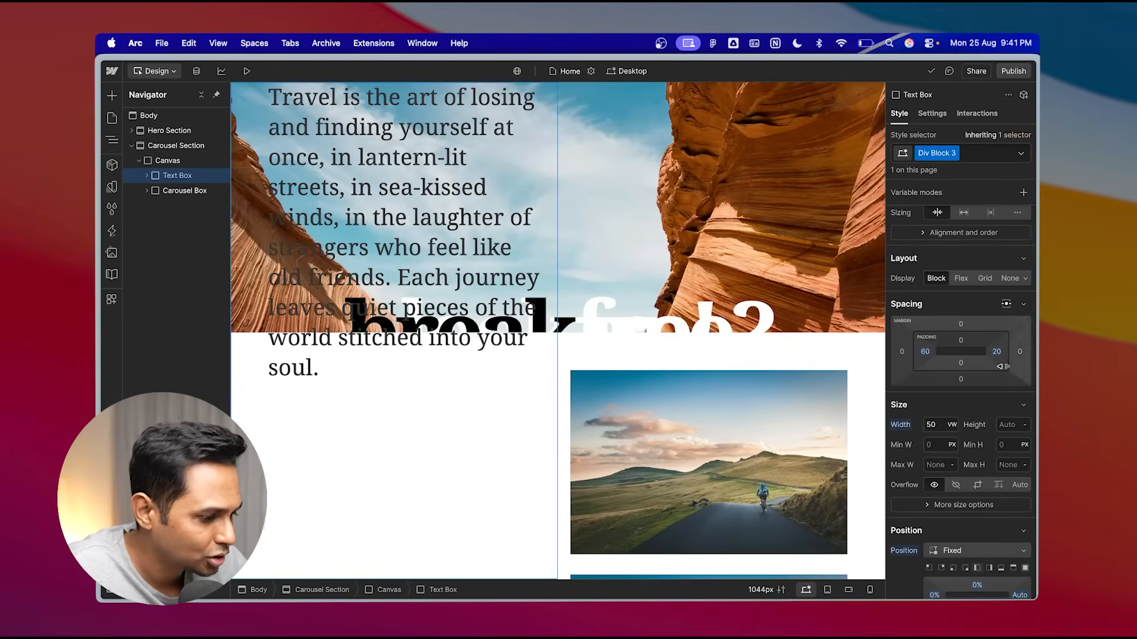
pyautogui.scroll(-2, 963, 231)
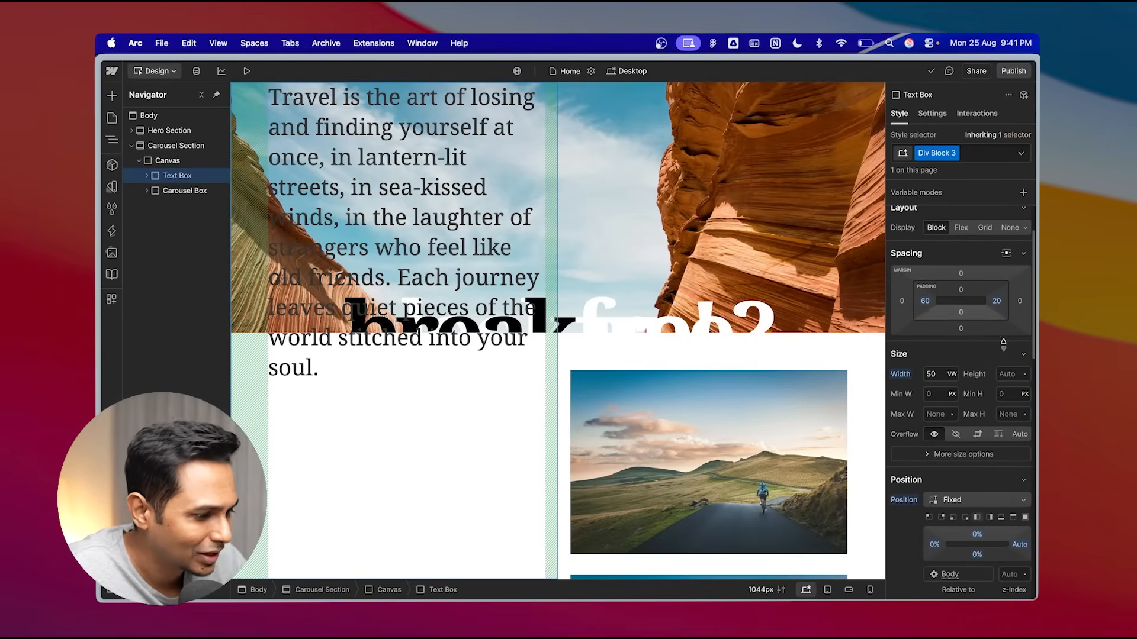
pyautogui.click(961, 228)
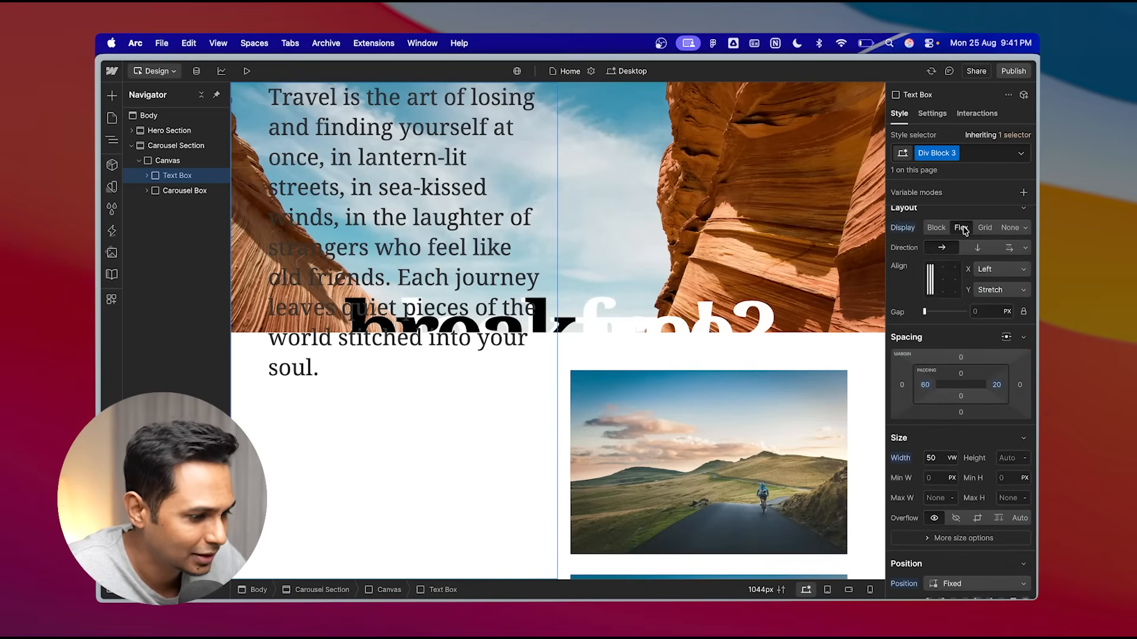
pyautogui.click(932, 281)
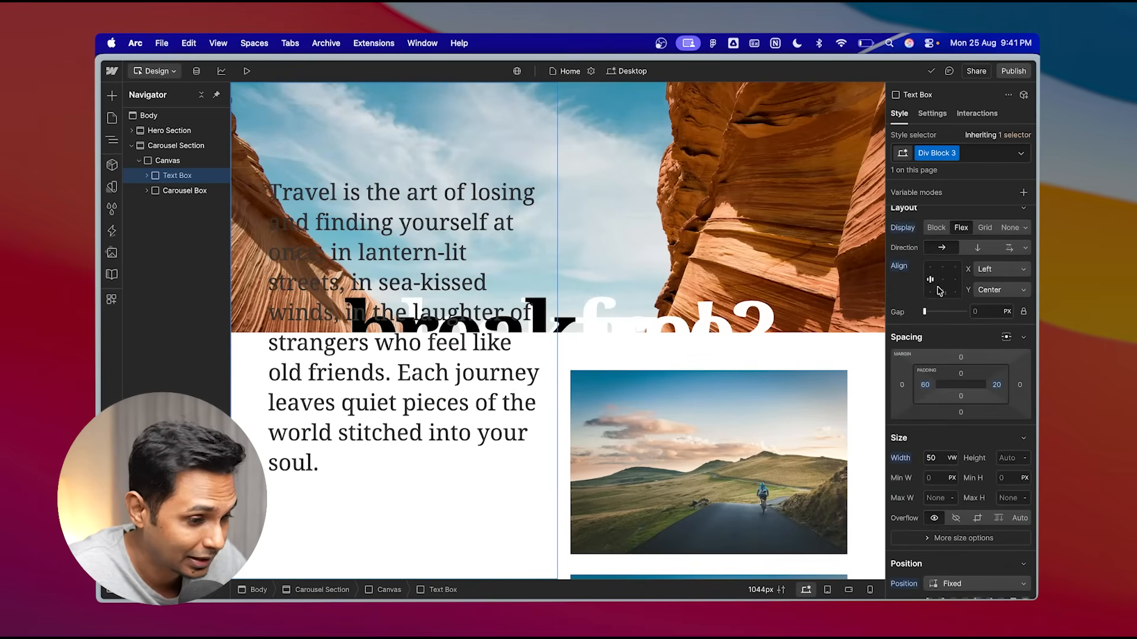
# - Preview the page and scroll from the hero through the carousel section to check the centered quote text
pyautogui.click(246, 70)
pyautogui.scroll(-10, 524, 360)
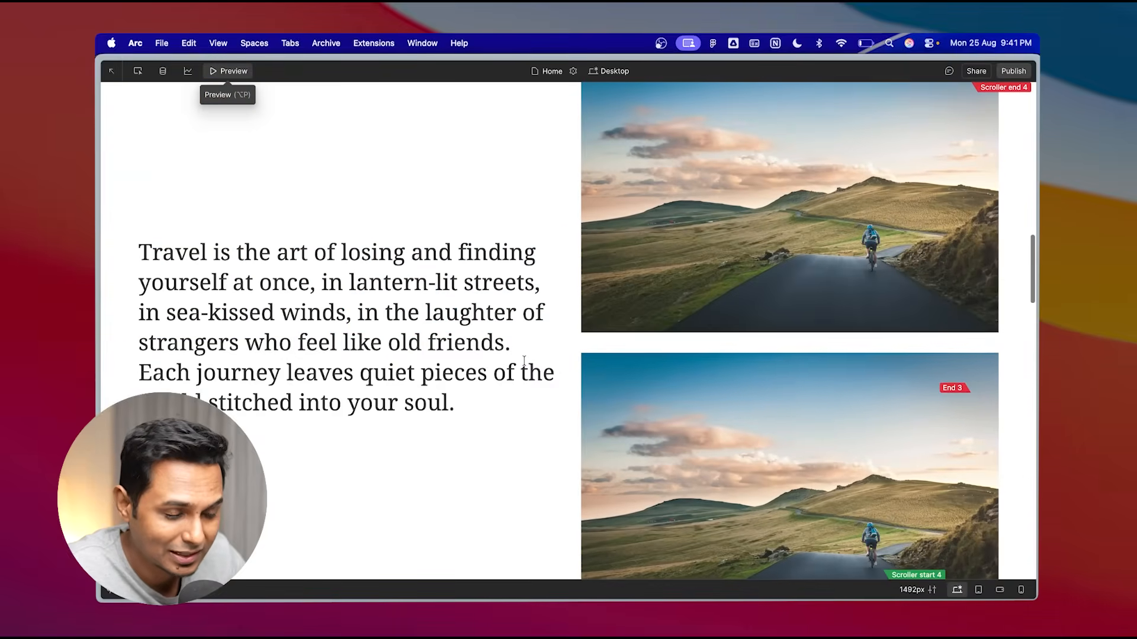
pyautogui.scroll(5, 610, 351)
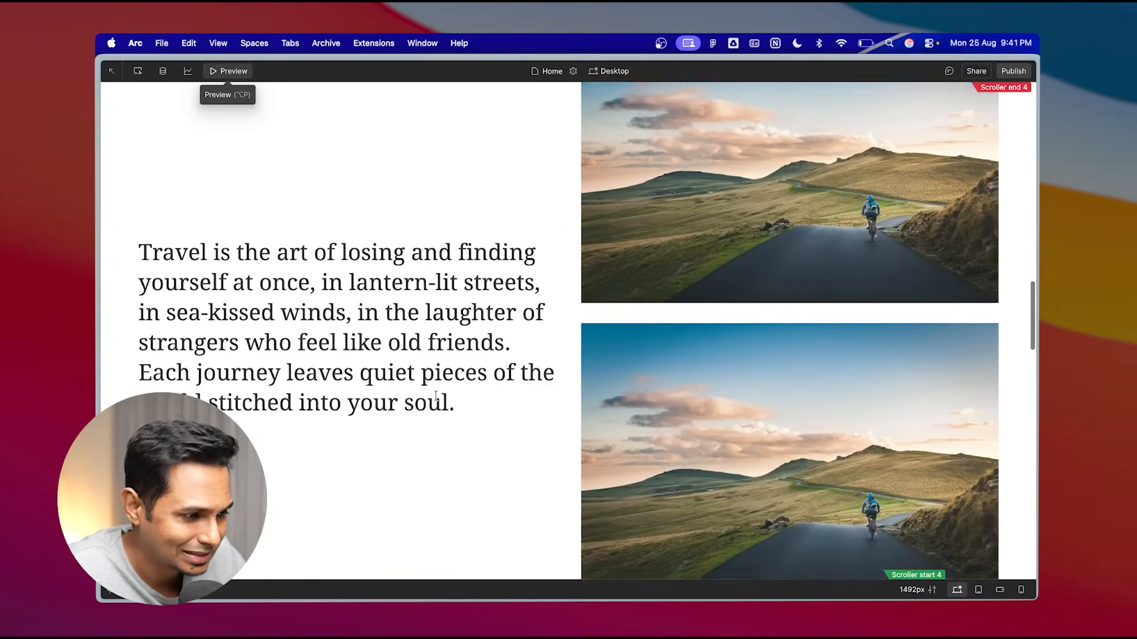
pyautogui.scroll(5, 610, 351)
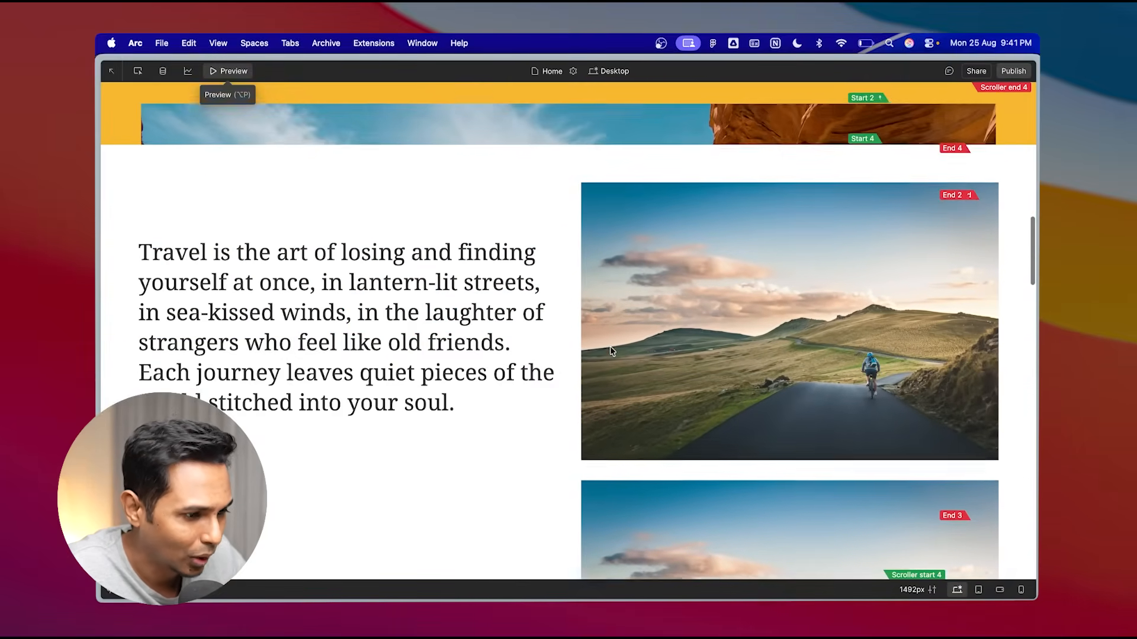
pyautogui.scroll(5, 610, 351)
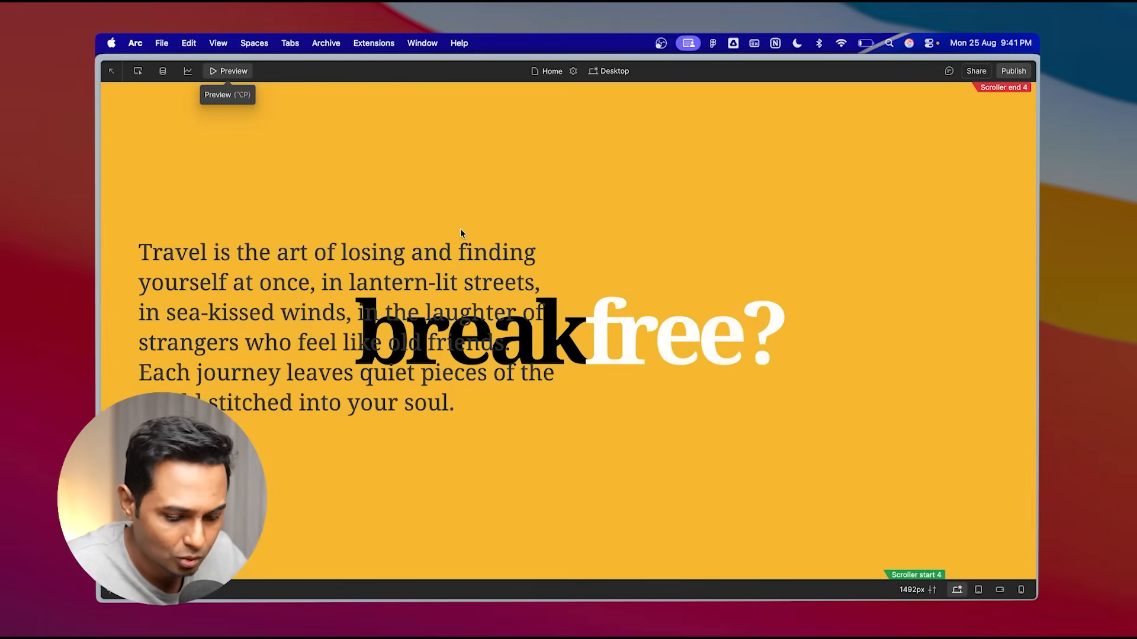
pyautogui.press('super+r')
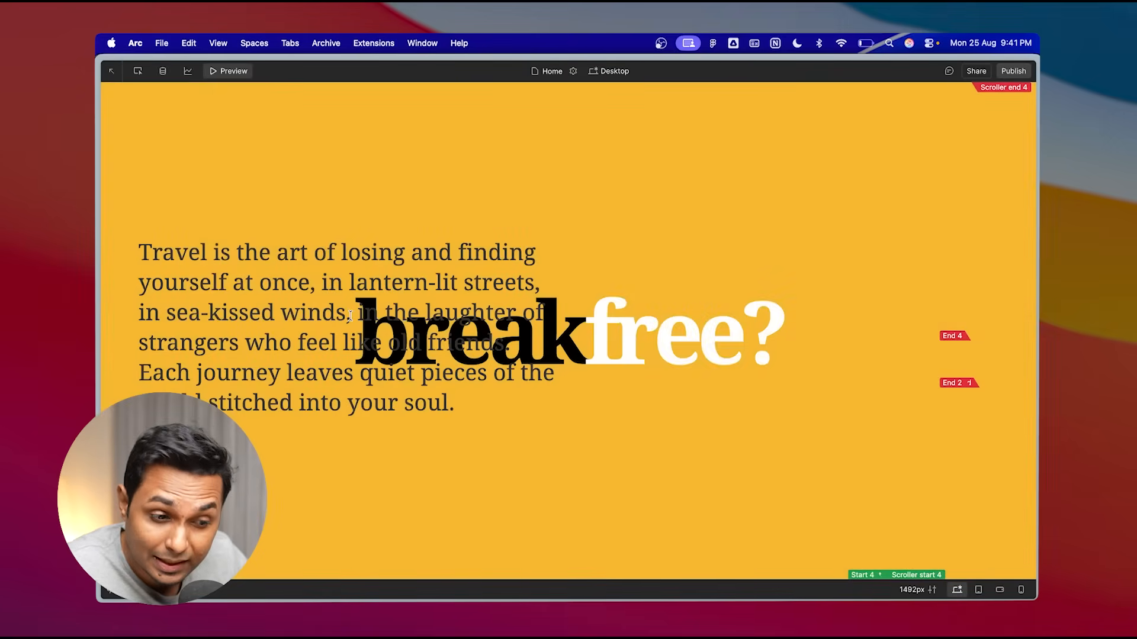
pyautogui.scroll(-5, 350, 315)
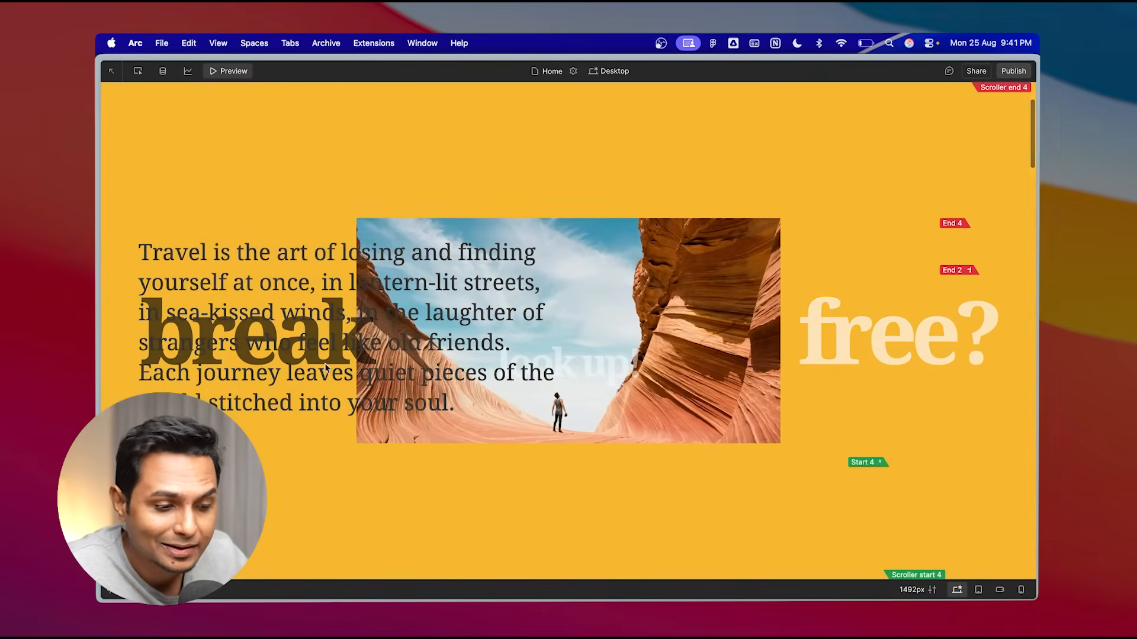
pyautogui.scroll(-3, 325, 368)
pyautogui.scroll(6, 301, 290)
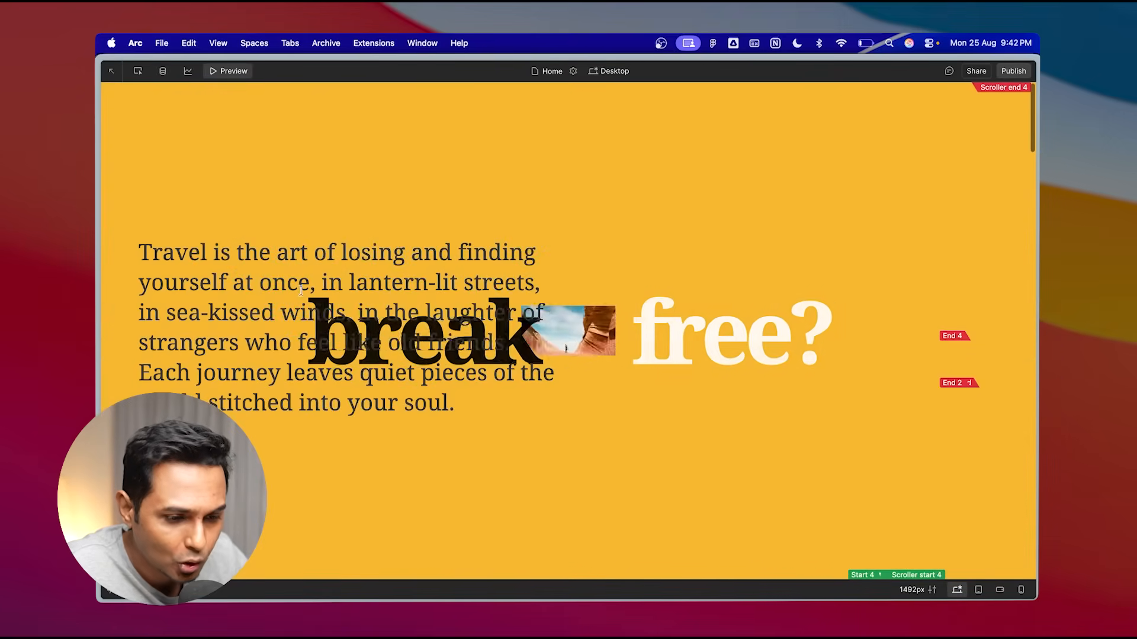
pyautogui.scroll(-5, 377, 342)
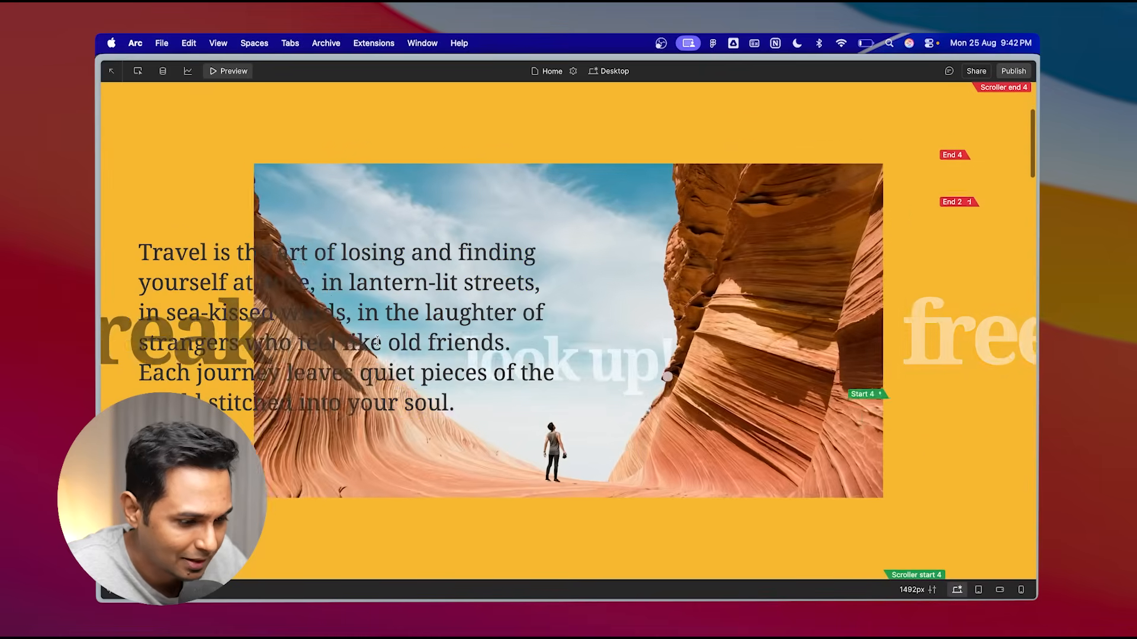
pyautogui.scroll(-5, 377, 341)
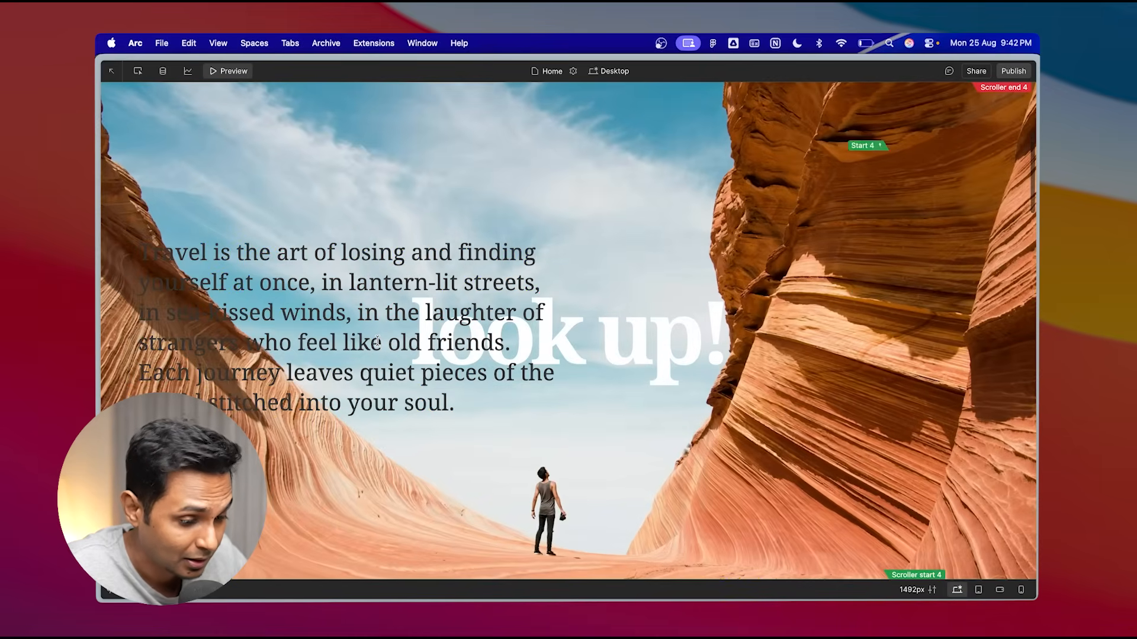
pyautogui.scroll(-8, 377, 342)
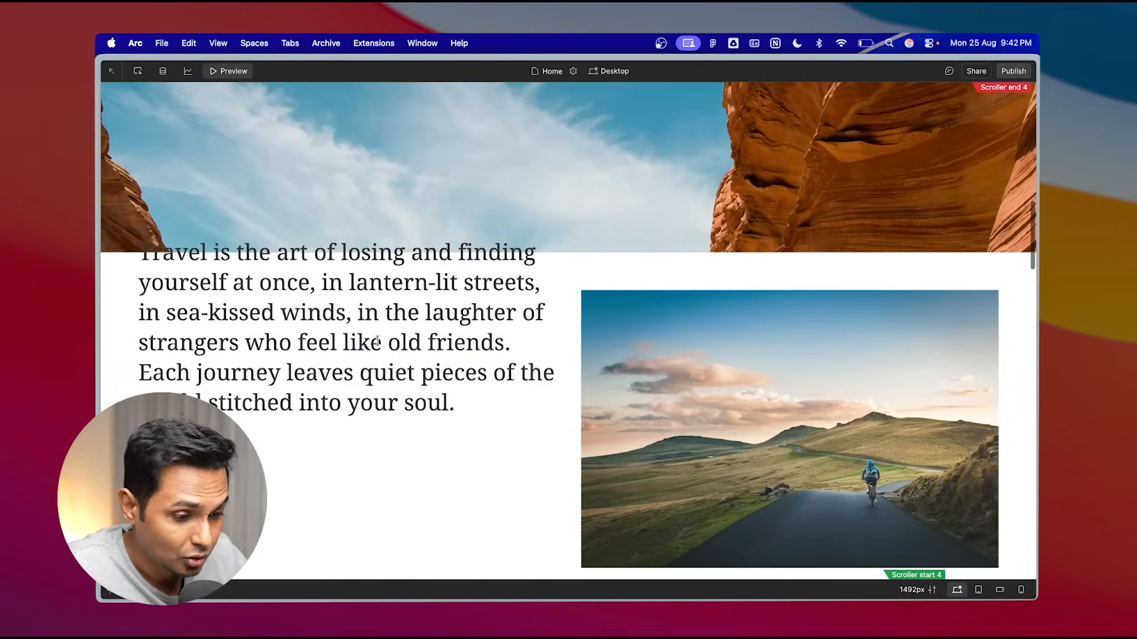
pyautogui.scroll(-10, 378, 341)
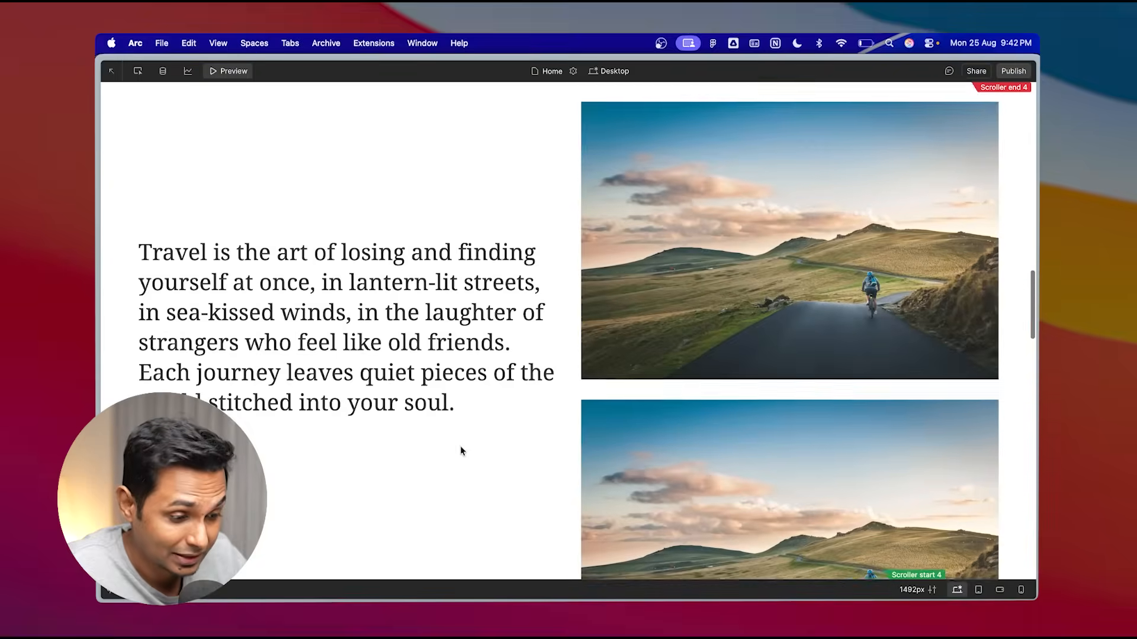
pyautogui.scroll(-10, 460, 447)
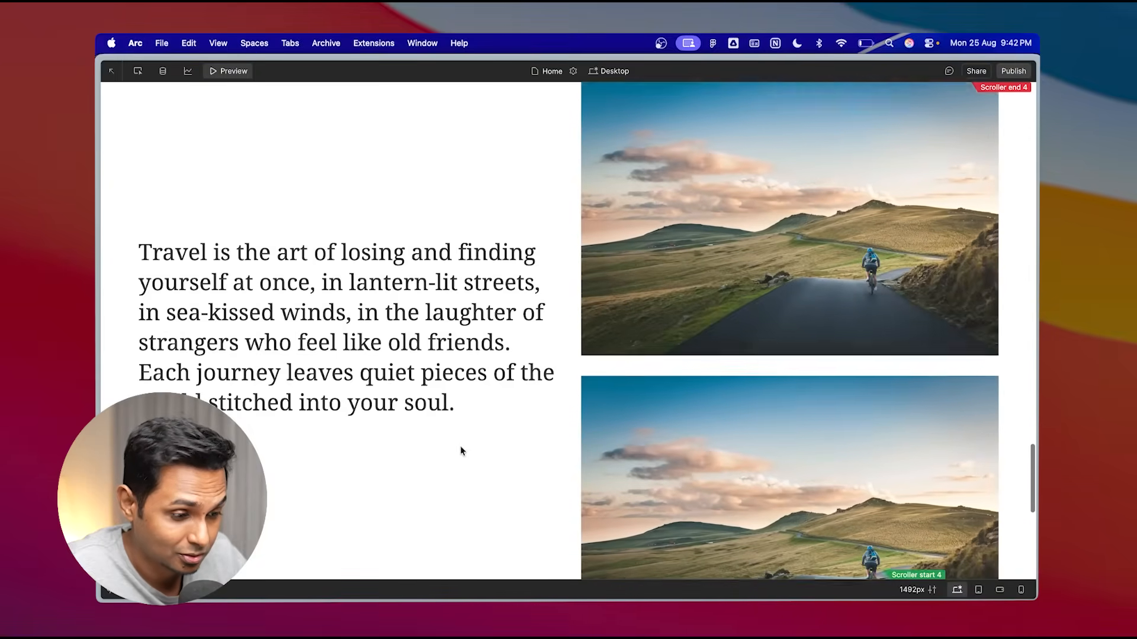
pyautogui.scroll(-8, 461, 450)
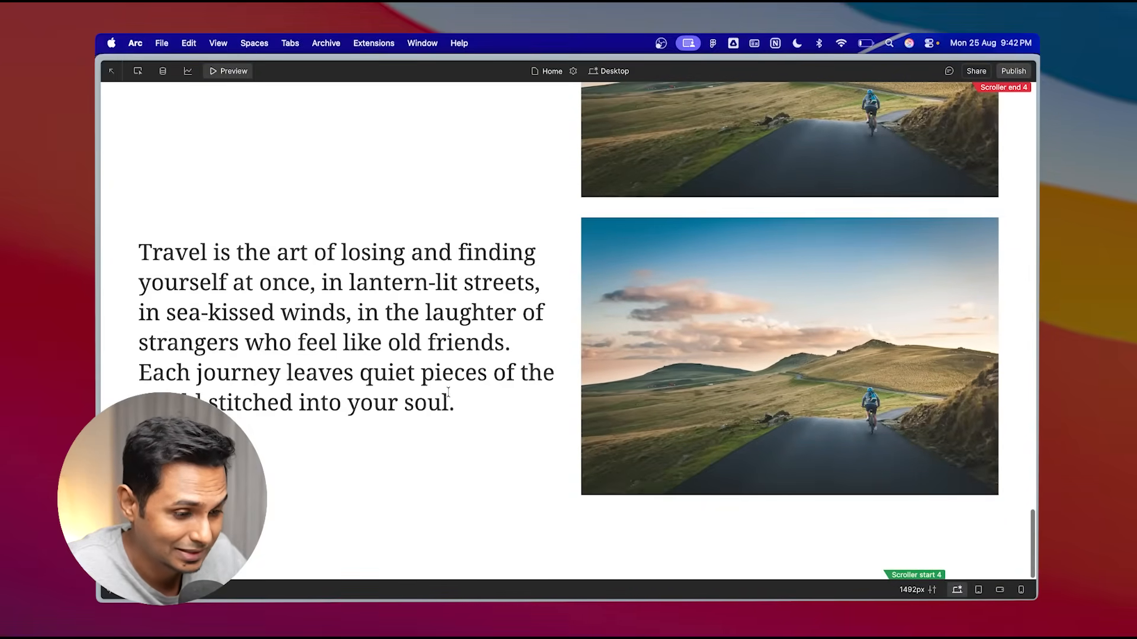
pyautogui.scroll(10, 470, 299)
pyautogui.hotkey('shift', 'p')
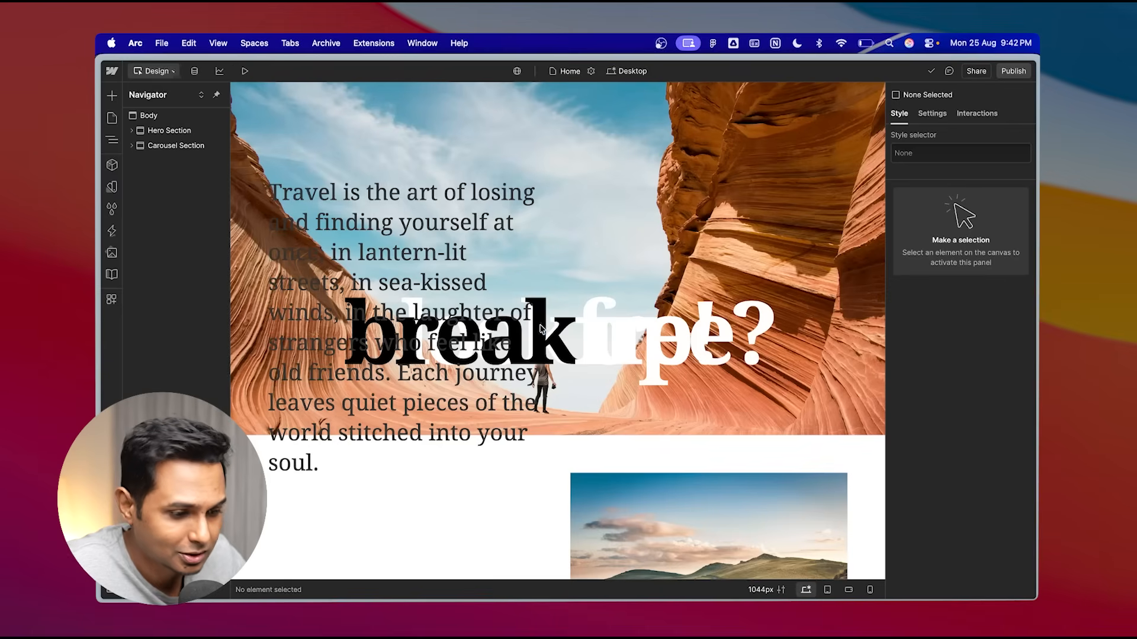
# - Set the quote paragraph inside the Text Box to black text color
pyautogui.click(132, 145)
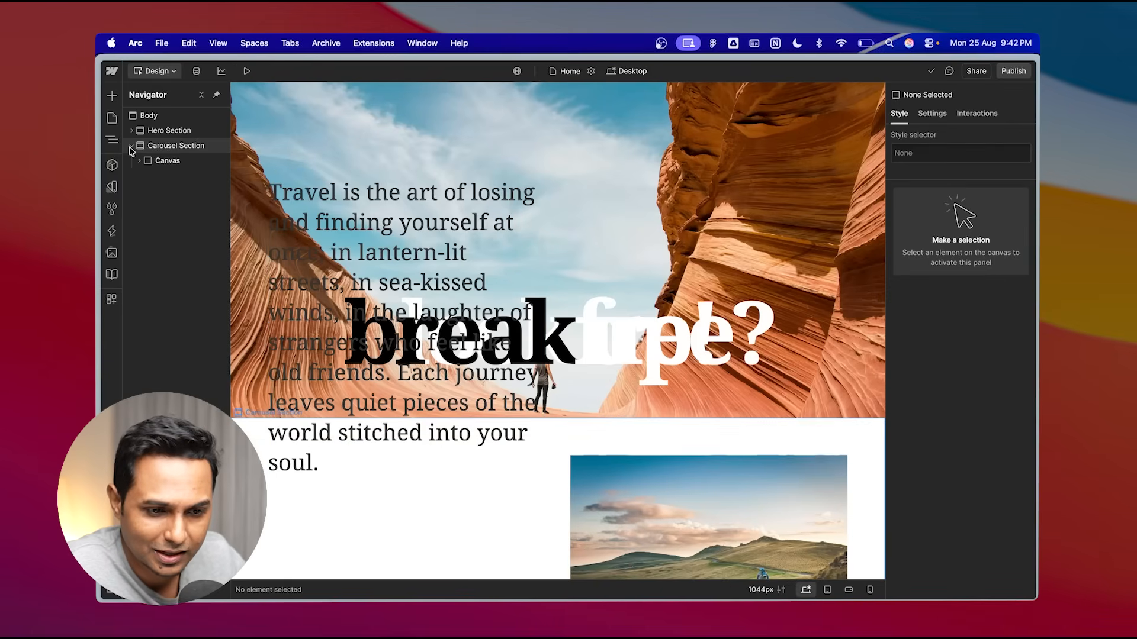
pyautogui.click(140, 160)
pyautogui.click(146, 175)
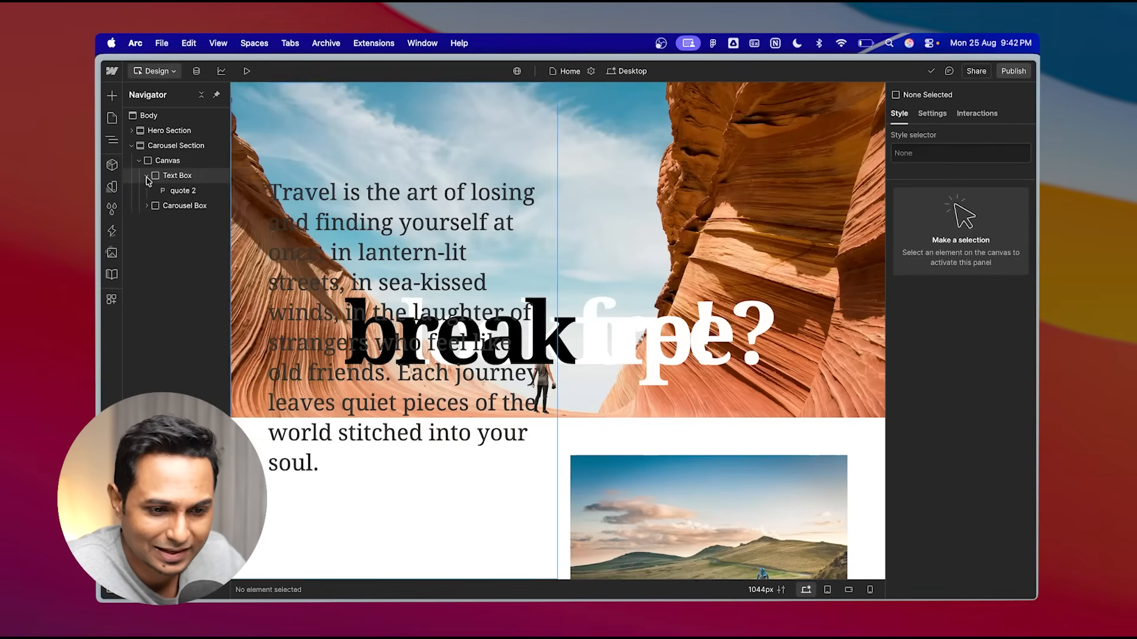
pyautogui.click(177, 190)
pyautogui.scroll(-8, 954, 469)
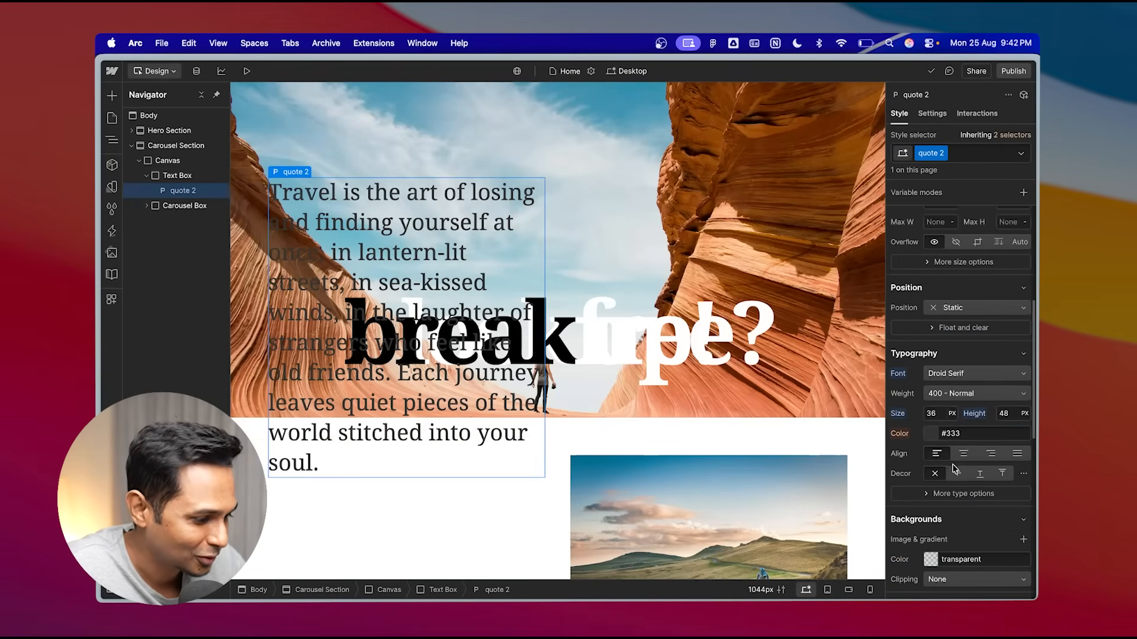
pyautogui.click(928, 435)
pyautogui.moveTo(919, 309); pyautogui.dragTo(890, 324)
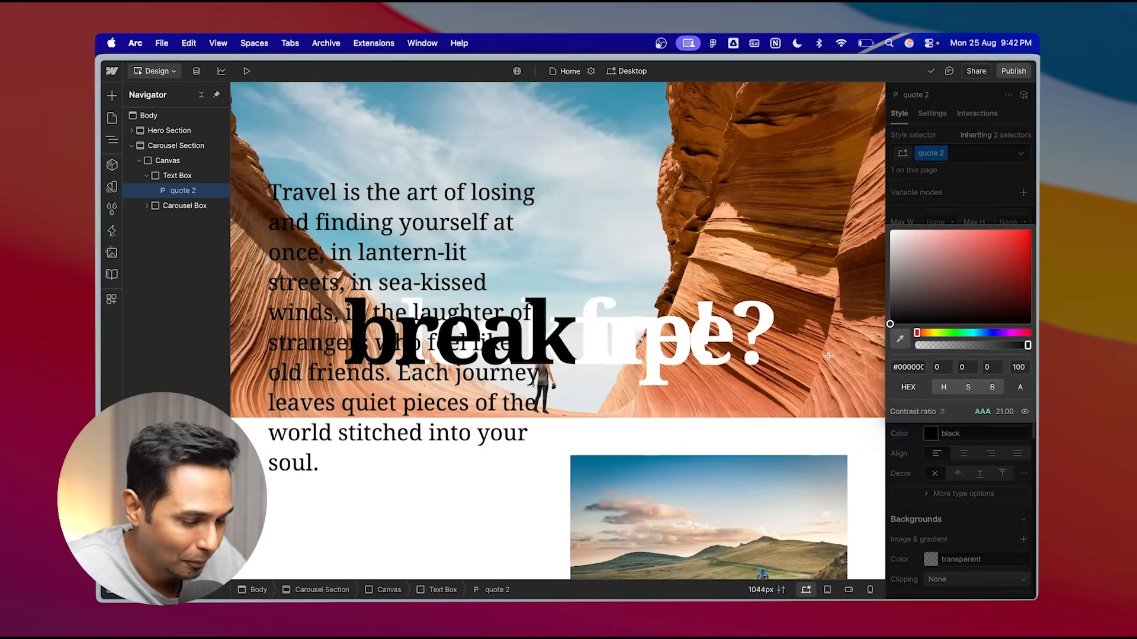
# - Preview the page to check the quote text over the hero and carousel sections
pyautogui.click(146, 176)
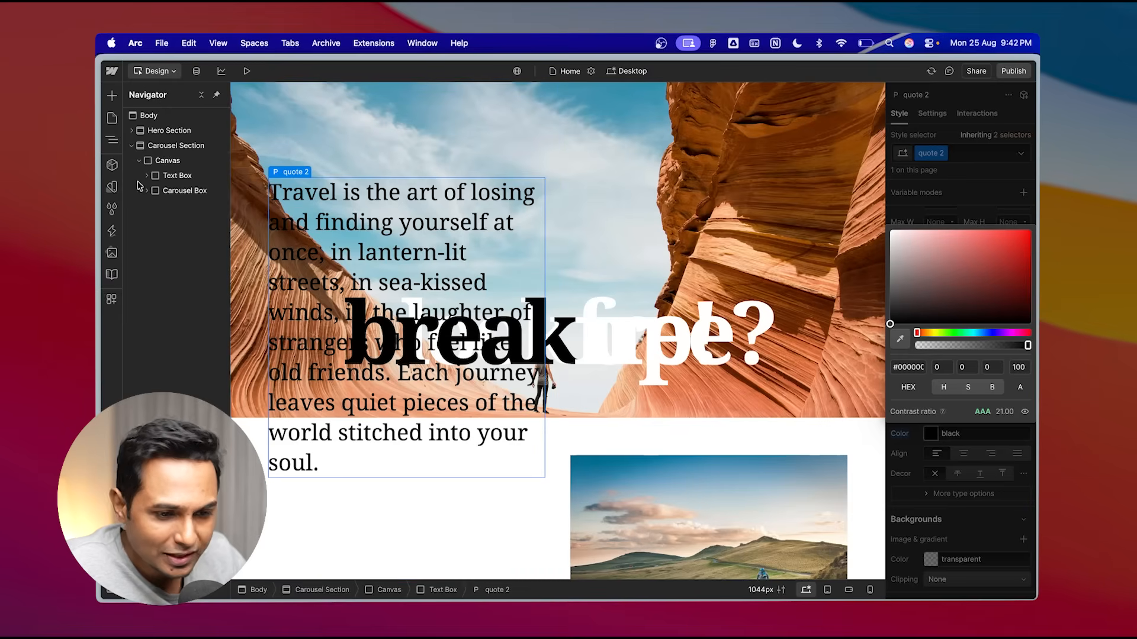
pyautogui.click(174, 175)
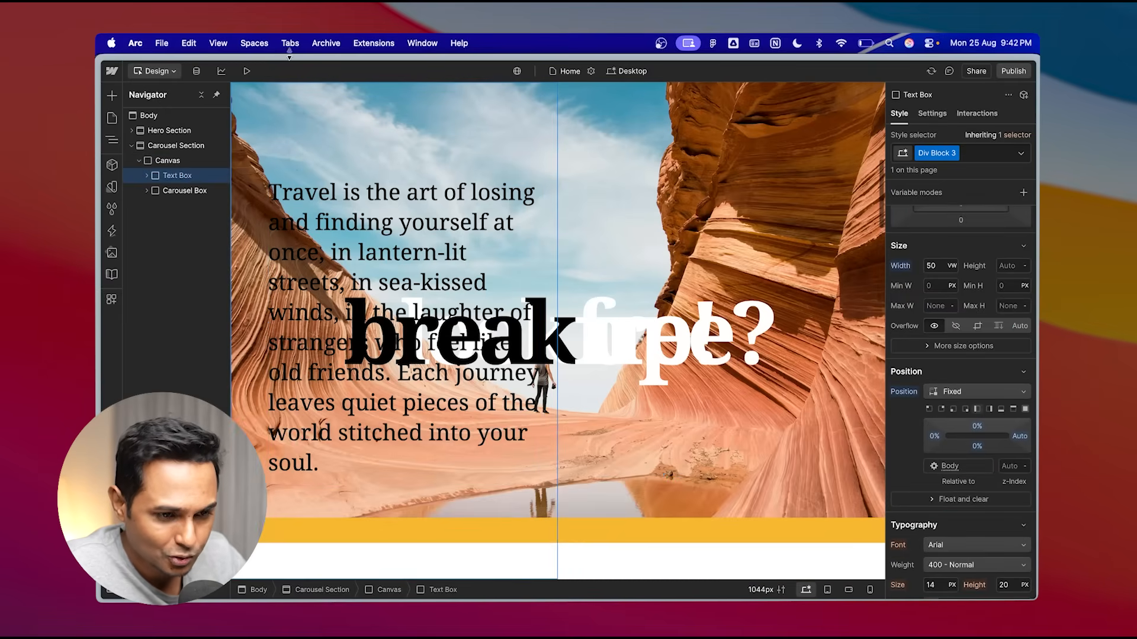
pyautogui.click(246, 71)
pyautogui.scroll(2, 318, 296)
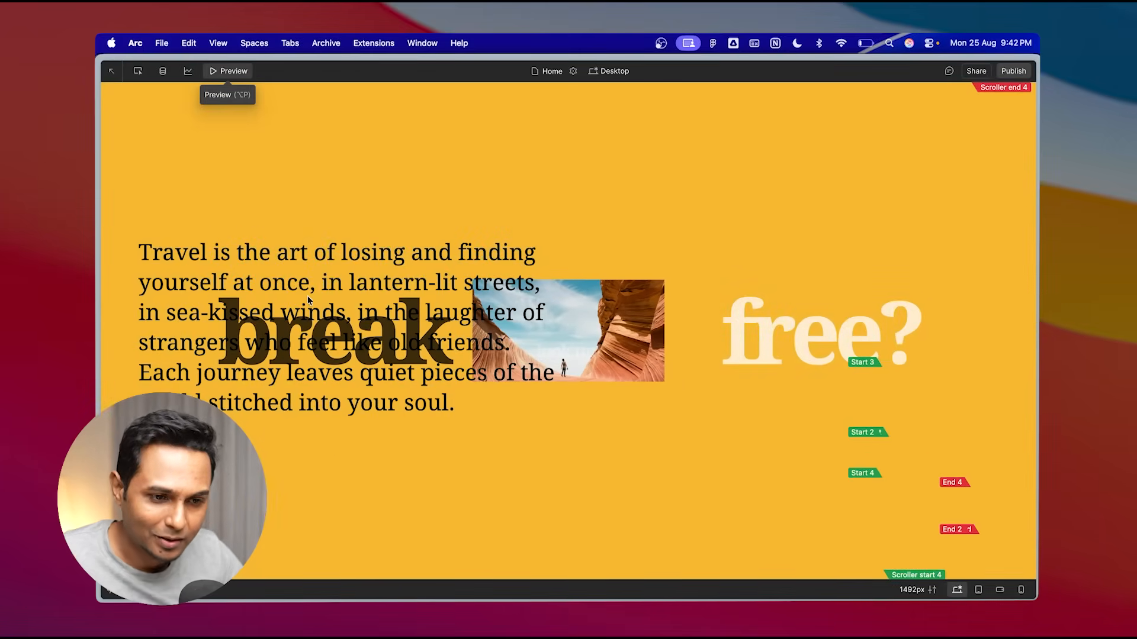
pyautogui.click(243, 70)
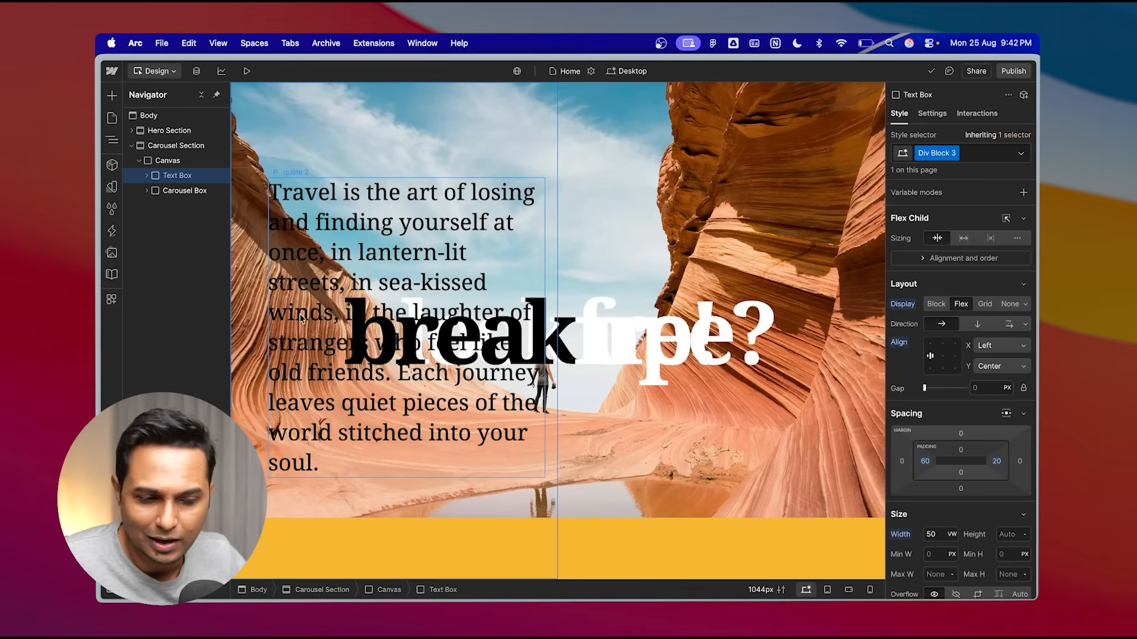
pyautogui.scroll(-3, 471, 318)
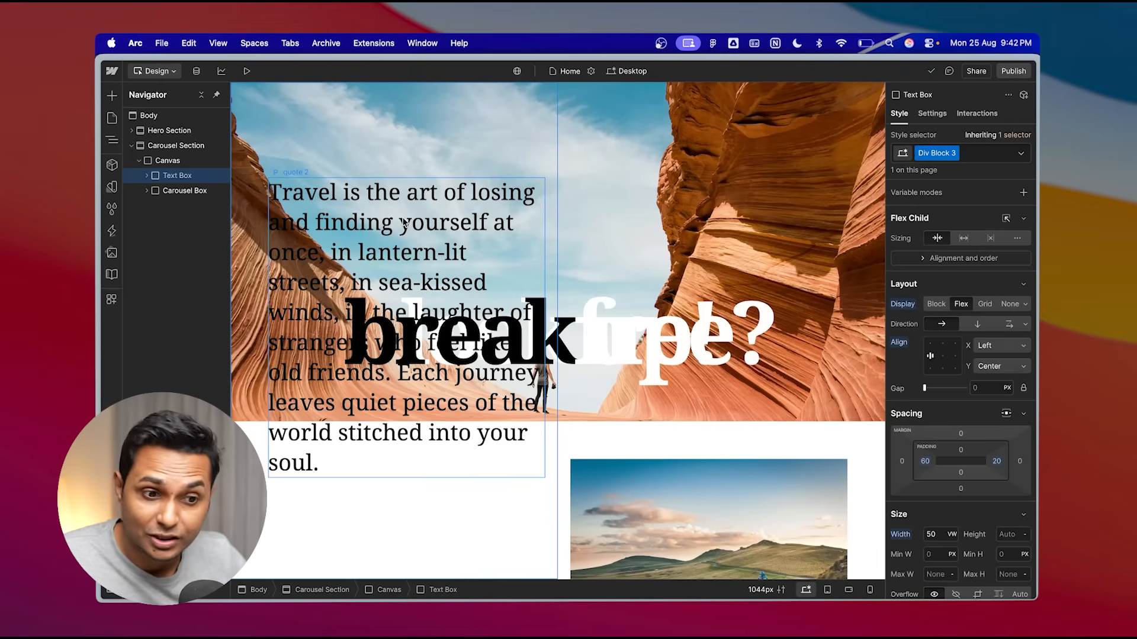
# - Rename the Canvas wrapper's class to Canva
pyautogui.click(177, 160)
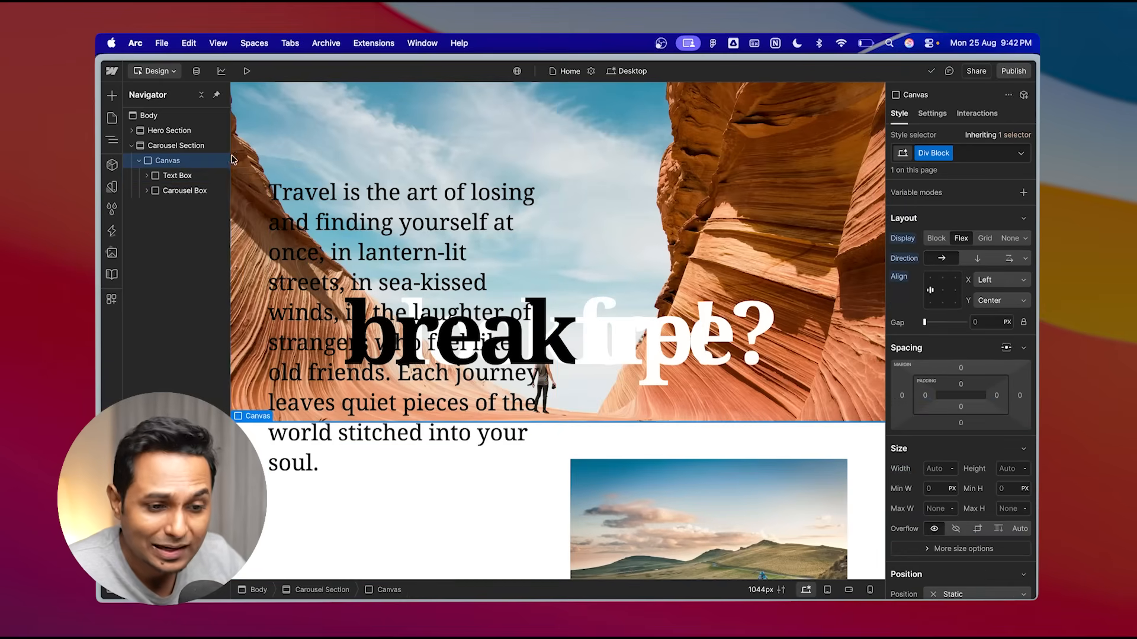
pyautogui.click(189, 149)
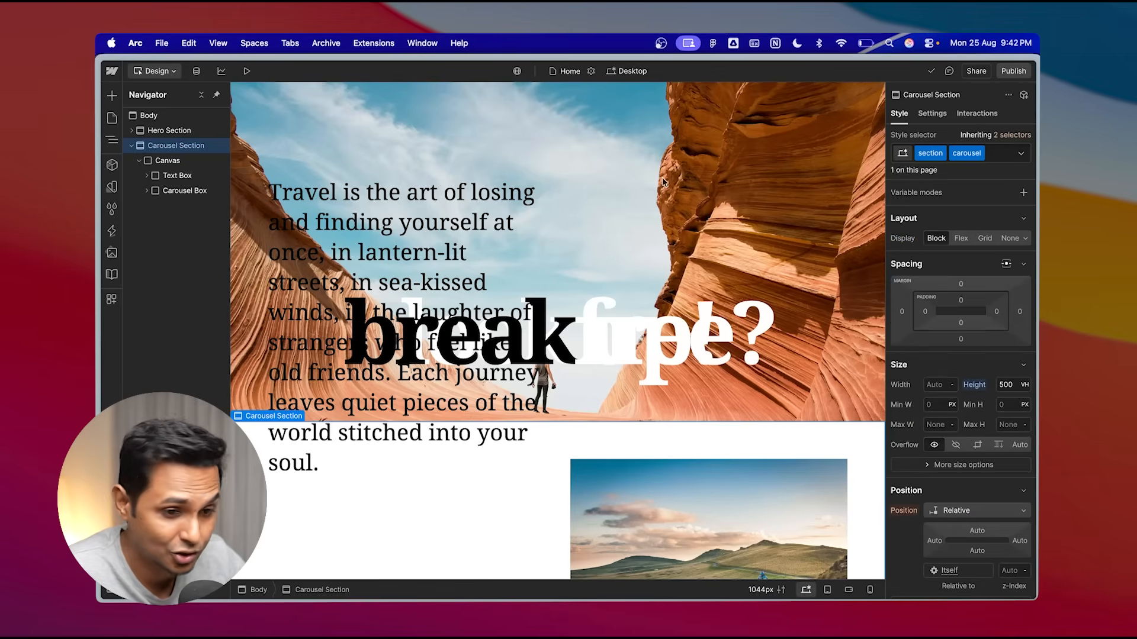
pyautogui.click(175, 162)
pyautogui.doubleClick(937, 155)
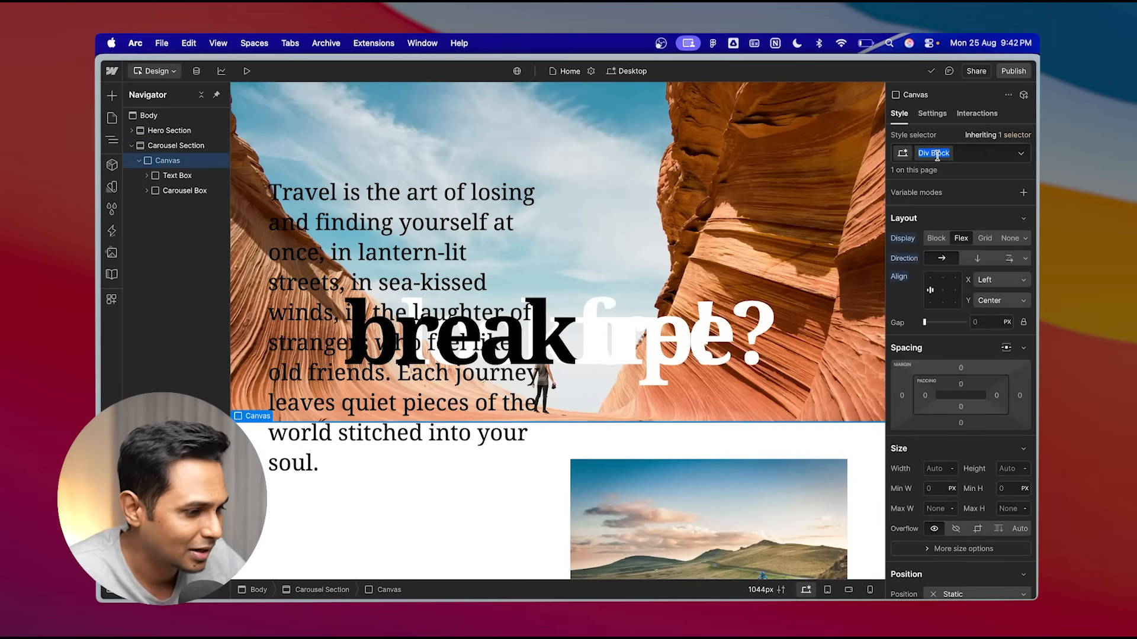
pyautogui.write('Canvas')
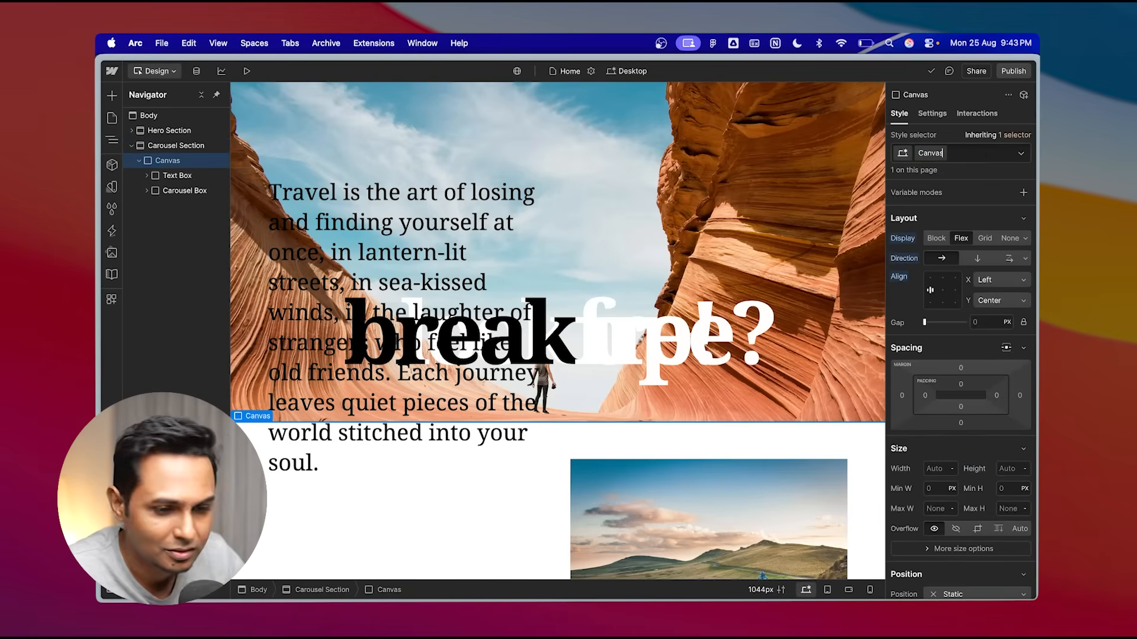
pyautogui.press('Return')
pyautogui.click(177, 175)
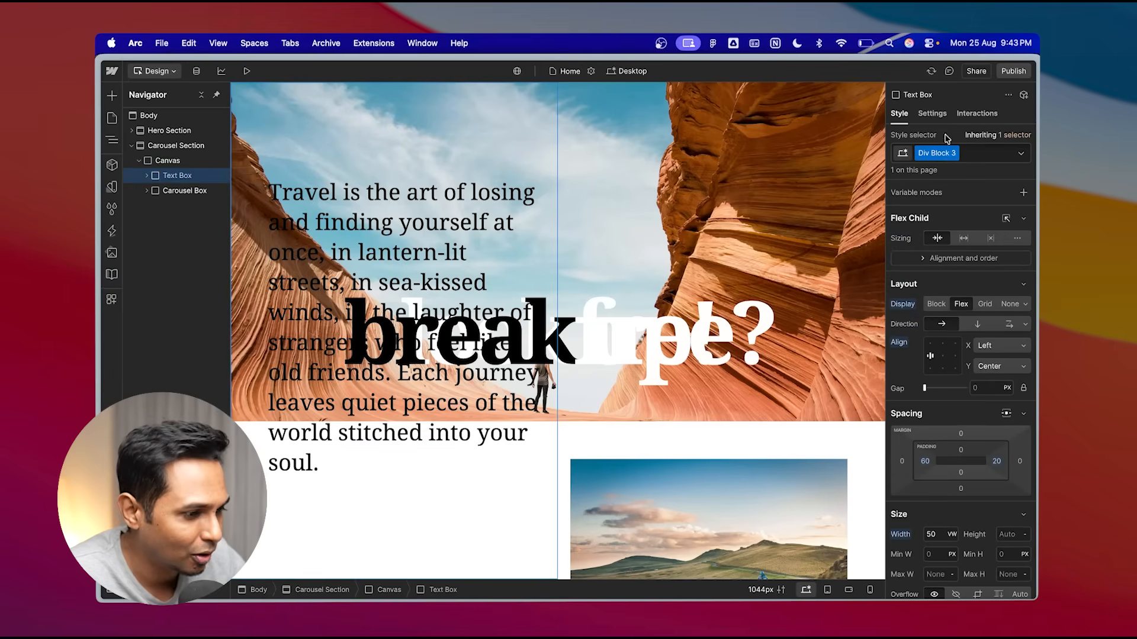
# - Rename the Text Box's class to Quote 2 Box
pyautogui.doubleClick(937, 154)
pyautogui.write('Quote 2 Box')
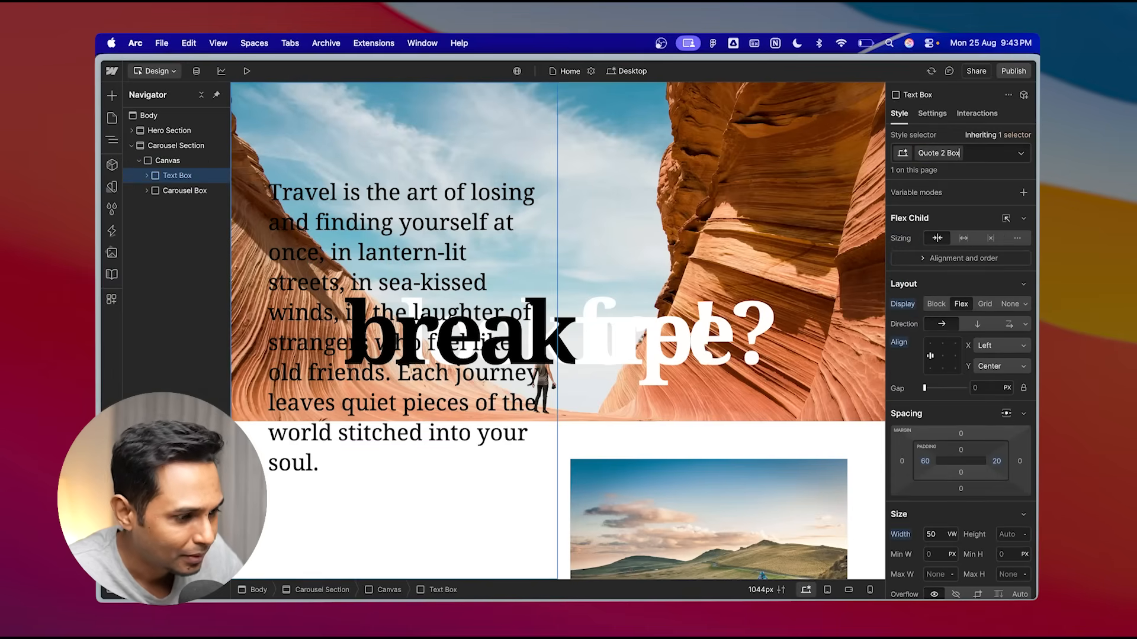
pyautogui.press('Return')
# - Select the Carousel Box and rename its class to Carousel Box
pyautogui.click(146, 175)
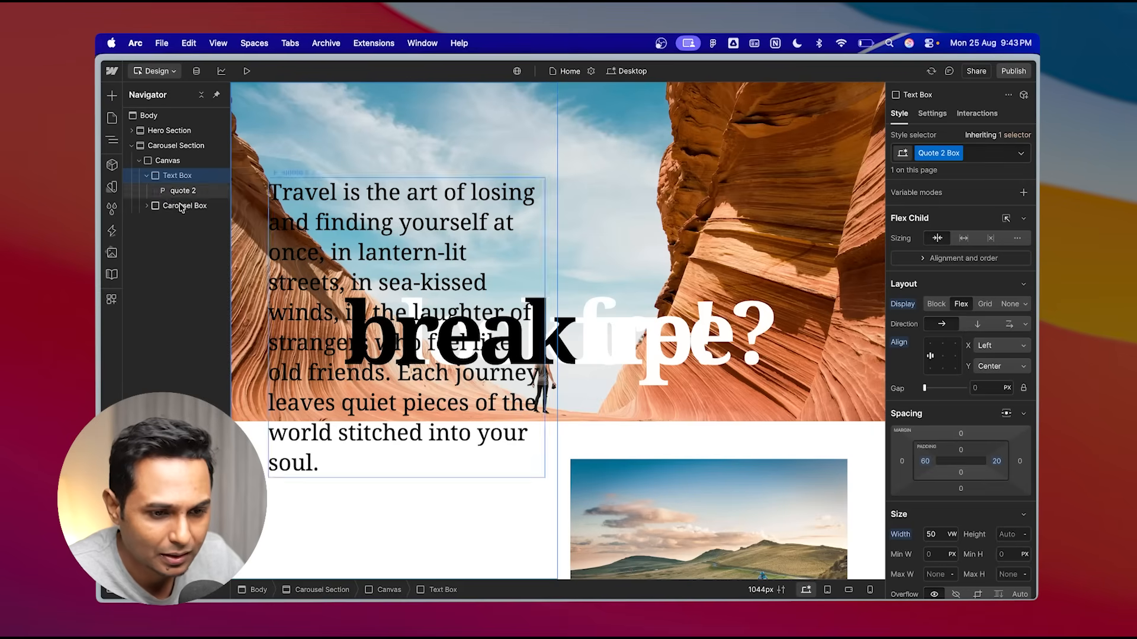
pyautogui.click(184, 205)
pyautogui.click(185, 190)
pyautogui.click(182, 206)
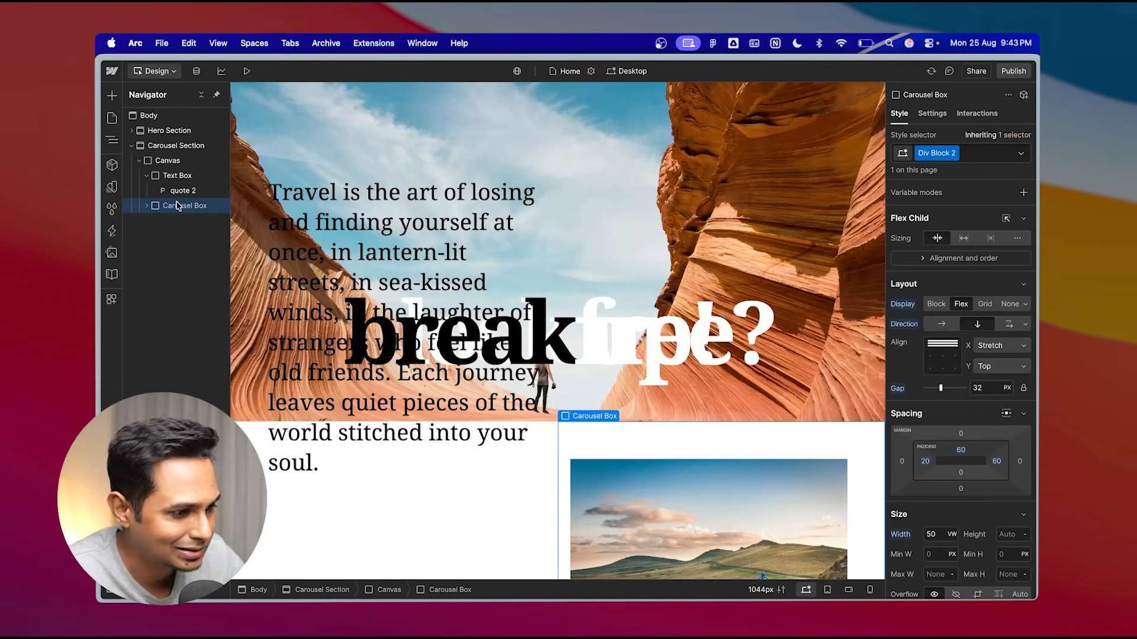
pyautogui.click(146, 206)
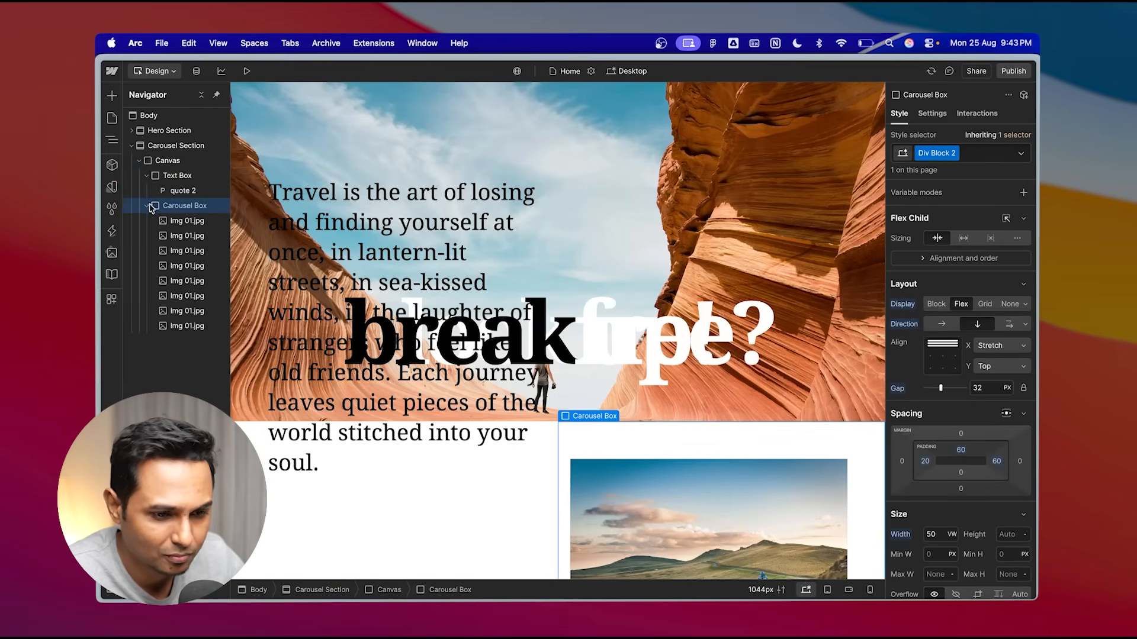
pyautogui.click(952, 154)
pyautogui.click(937, 170)
pyautogui.write('Carousel B')
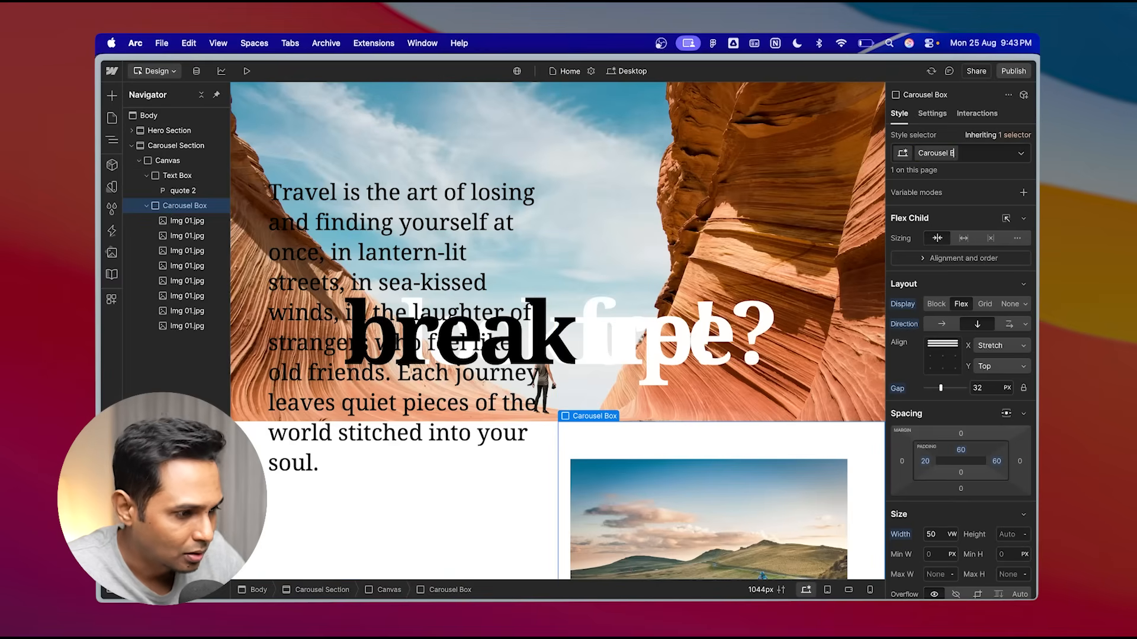
pyautogui.write('ox')
pyautogui.press('Return')
# - Select the Text Box and create a scroll interaction triggered by the Quote 2 Box class
pyautogui.click(147, 206)
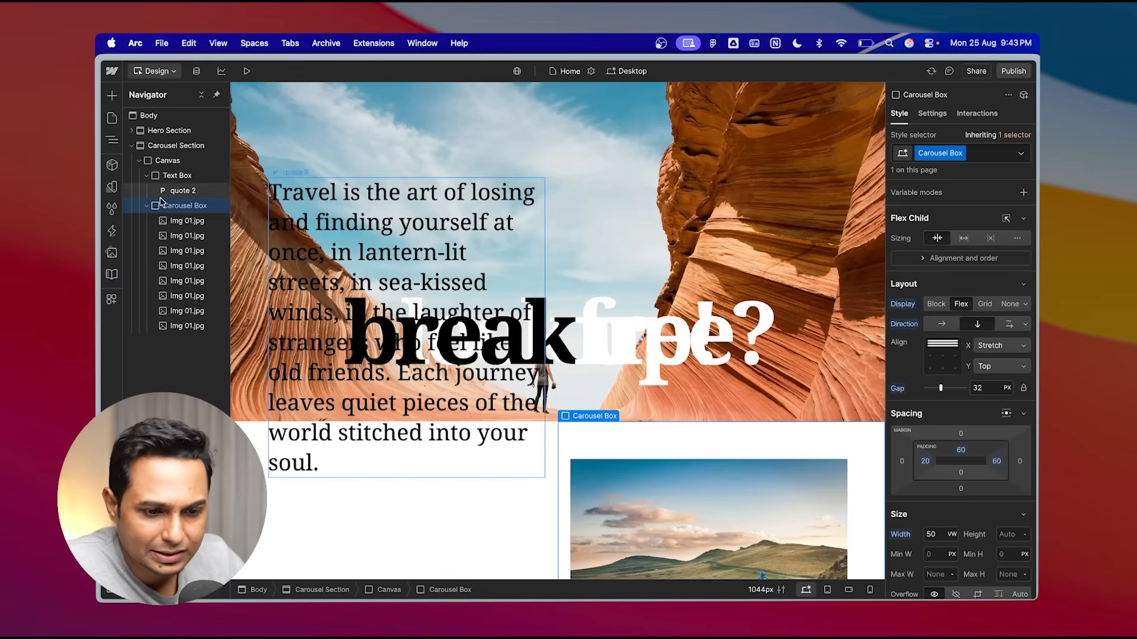
pyautogui.click(147, 175)
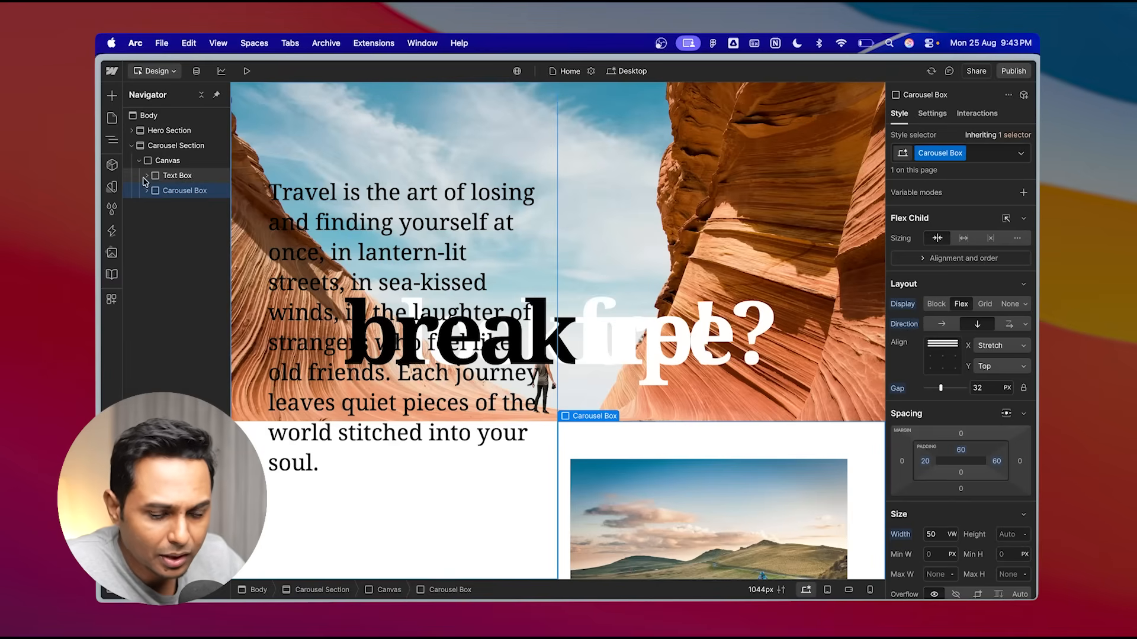
pyautogui.click(176, 178)
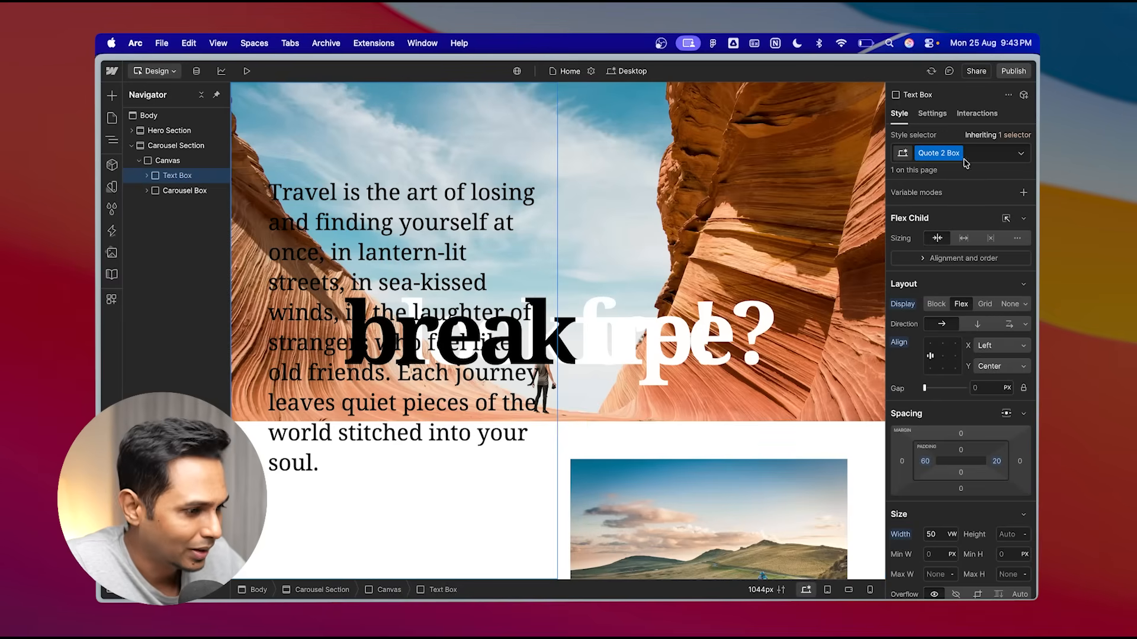
pyautogui.click(976, 113)
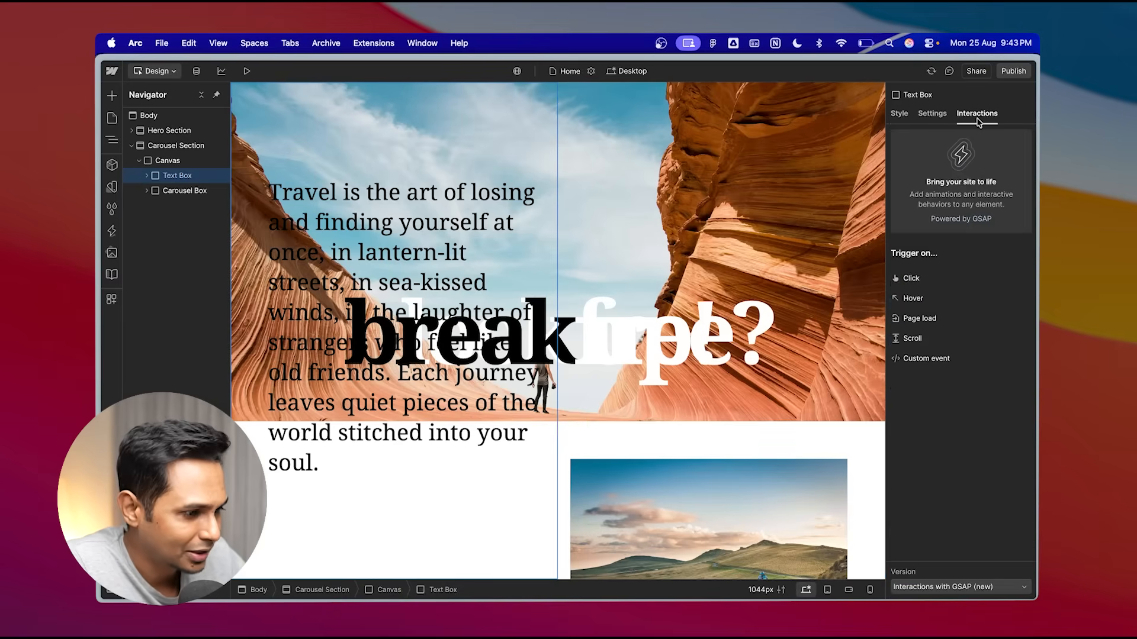
pyautogui.click(915, 338)
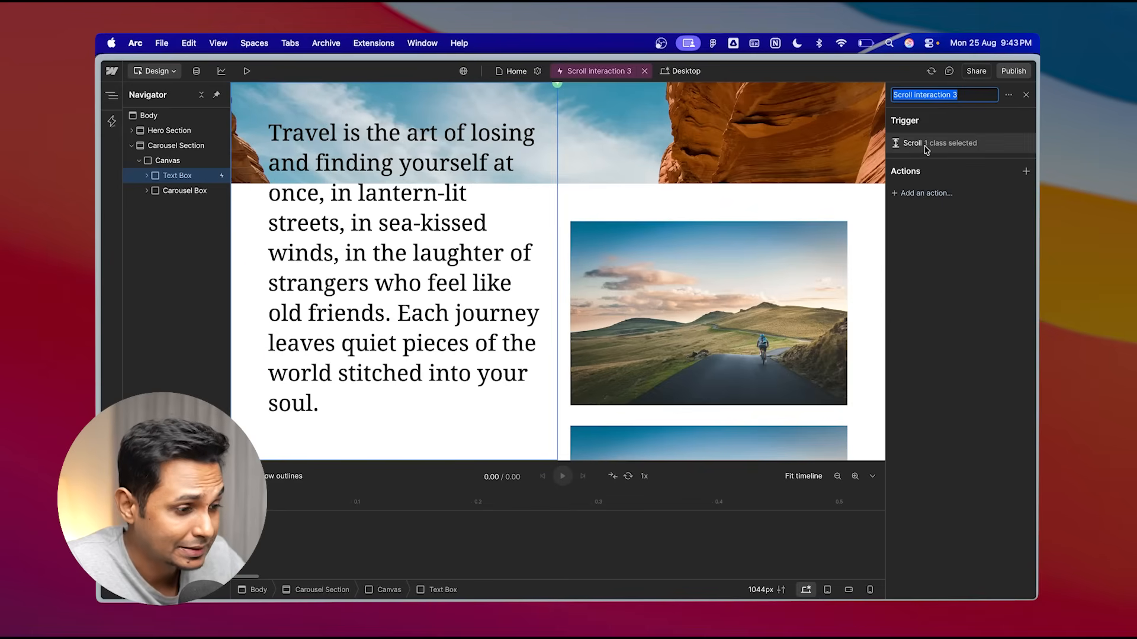
pyautogui.click(955, 147)
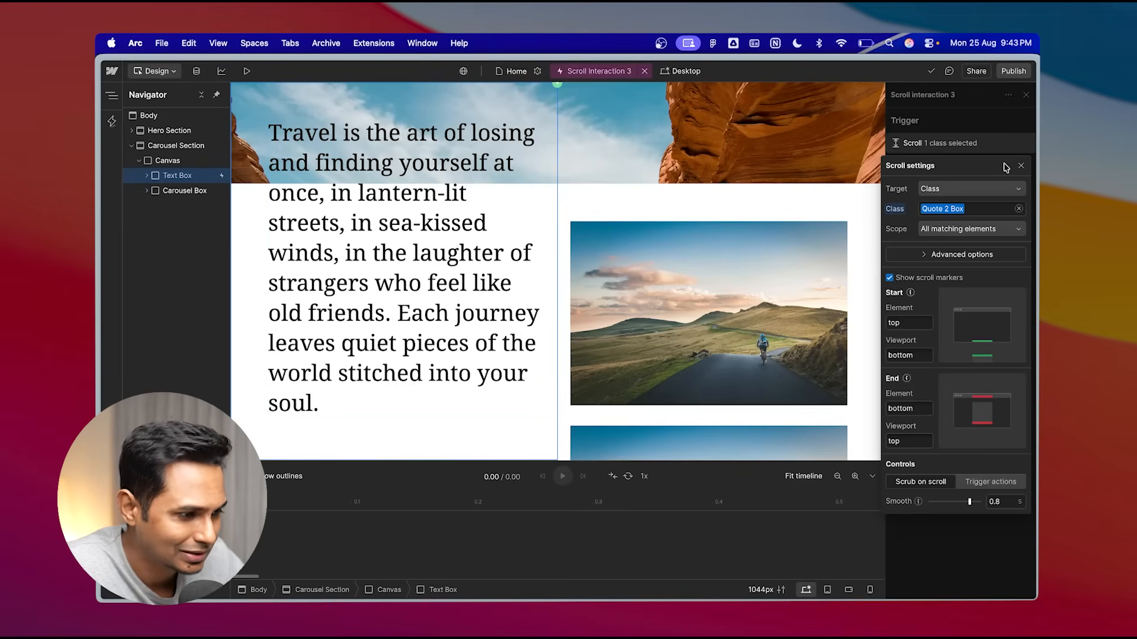
pyautogui.click(1022, 168)
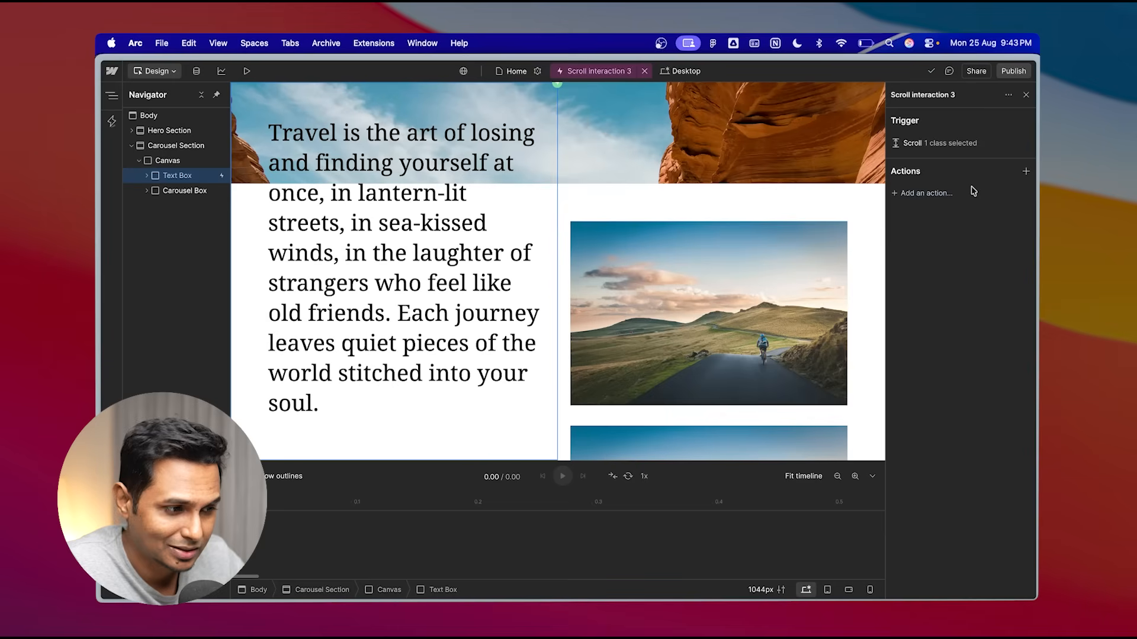
# - Add a custom action to the scroll interaction, keeping Opacity as its only animated property
pyautogui.click(929, 195)
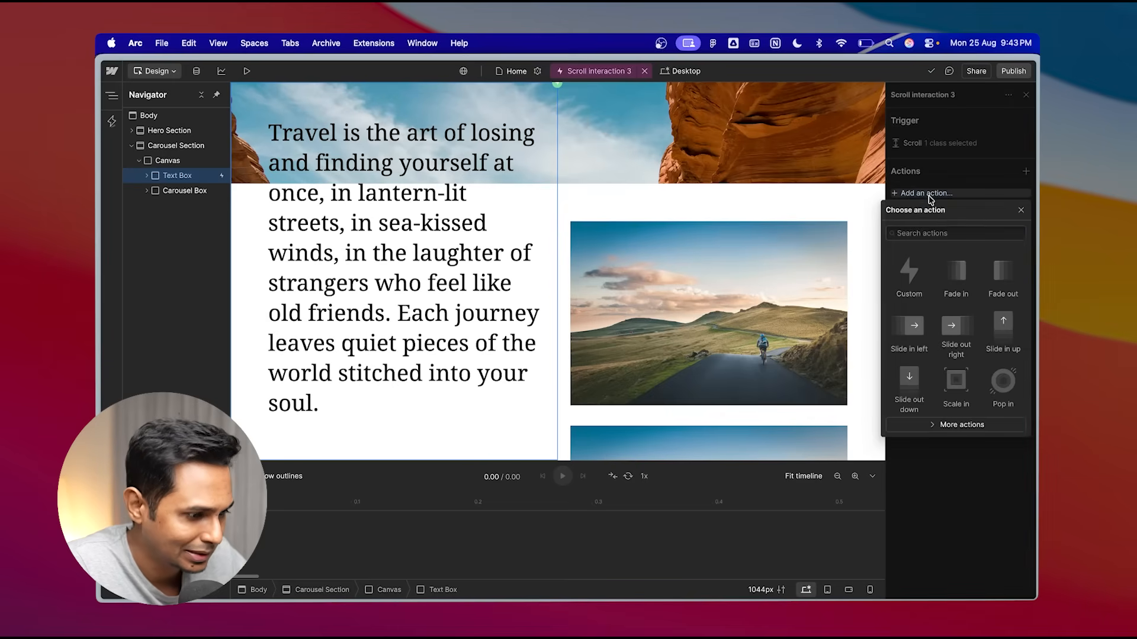
pyautogui.click(916, 289)
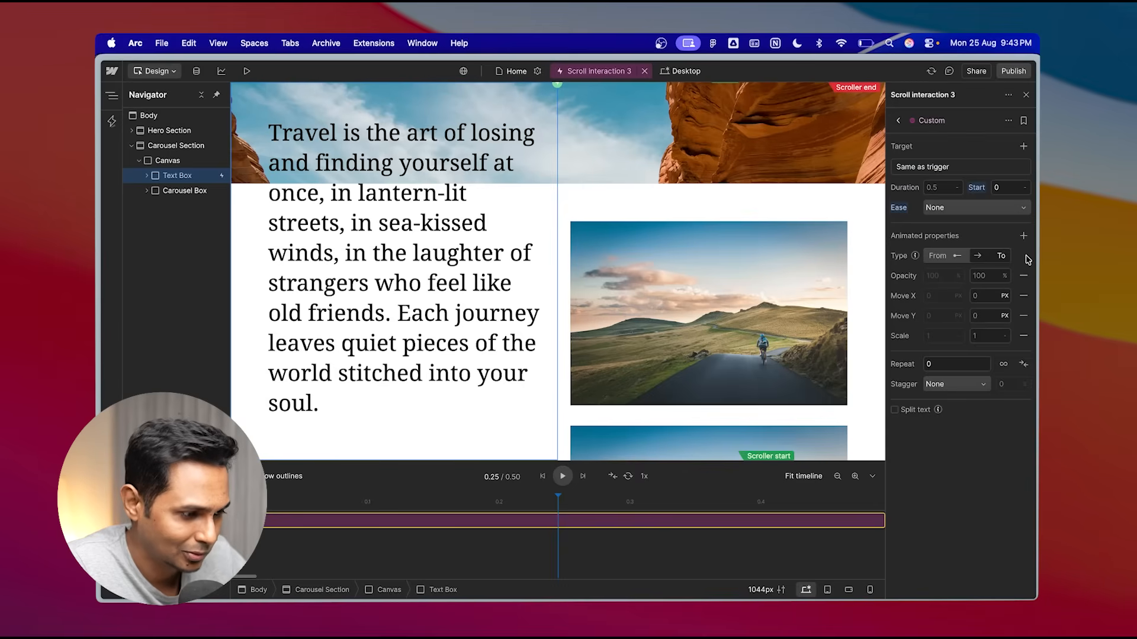
pyautogui.click(1023, 276)
pyautogui.click(1023, 237)
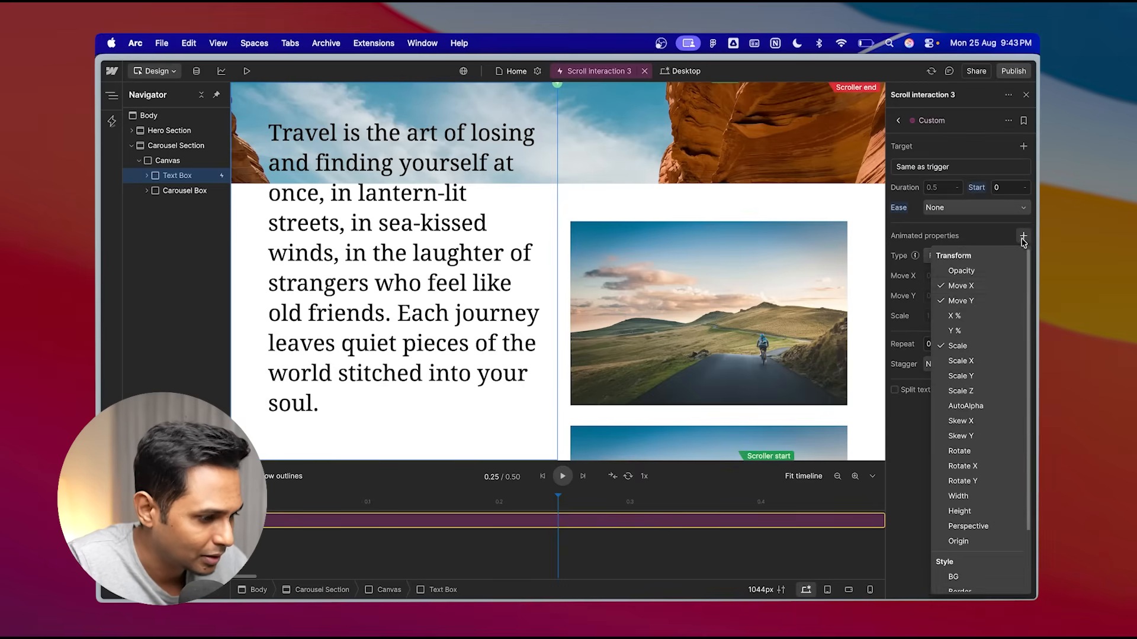
pyautogui.click(960, 271)
pyautogui.click(897, 280)
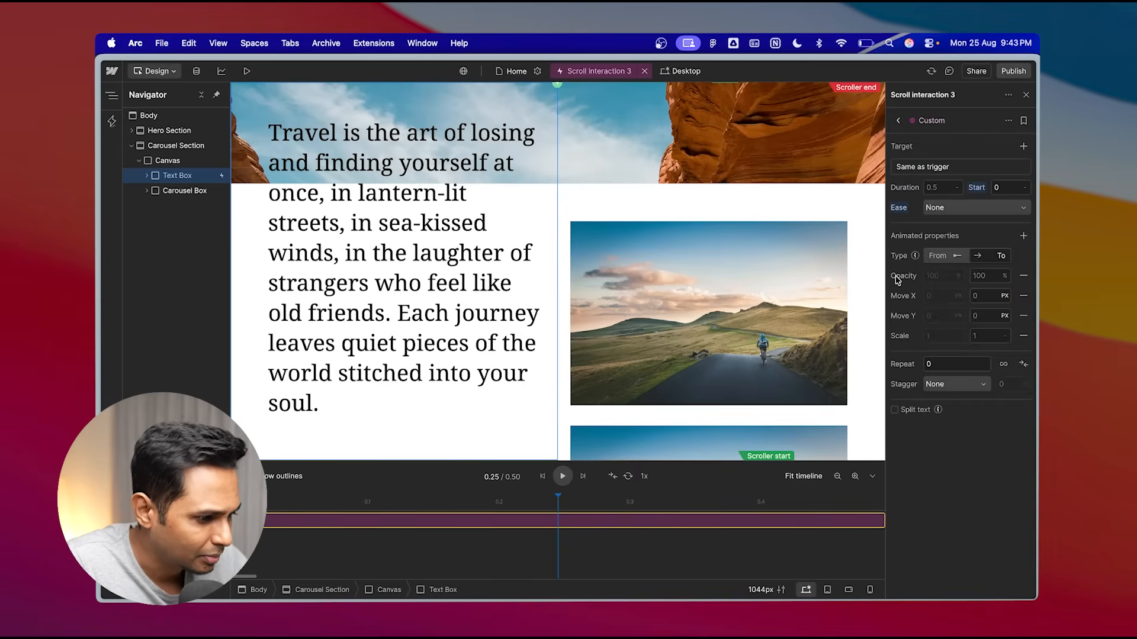
pyautogui.click(1023, 295)
pyautogui.click(1023, 296)
pyautogui.click(1023, 295)
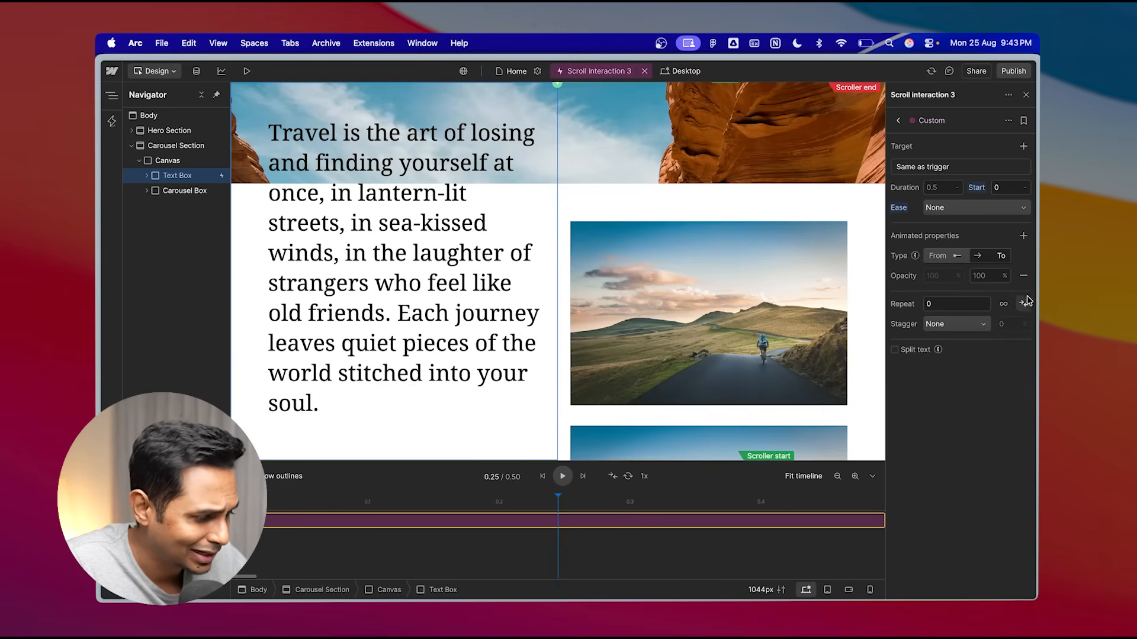
# - Set the opacity to animate from 0% to 100%
pyautogui.click(943, 276)
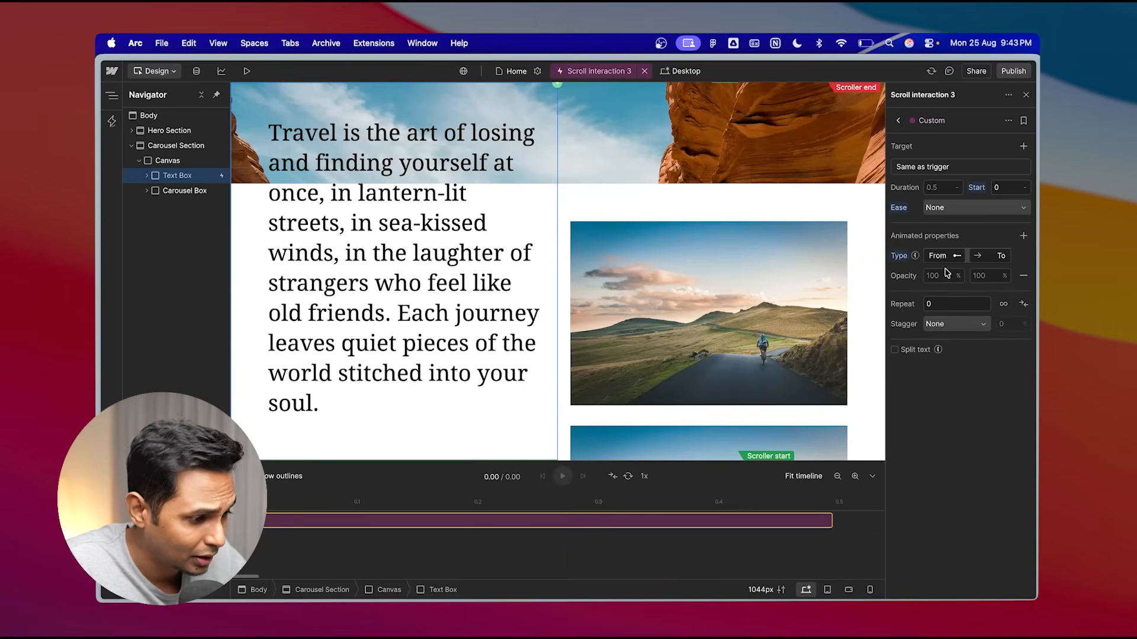
pyautogui.press('Tab')
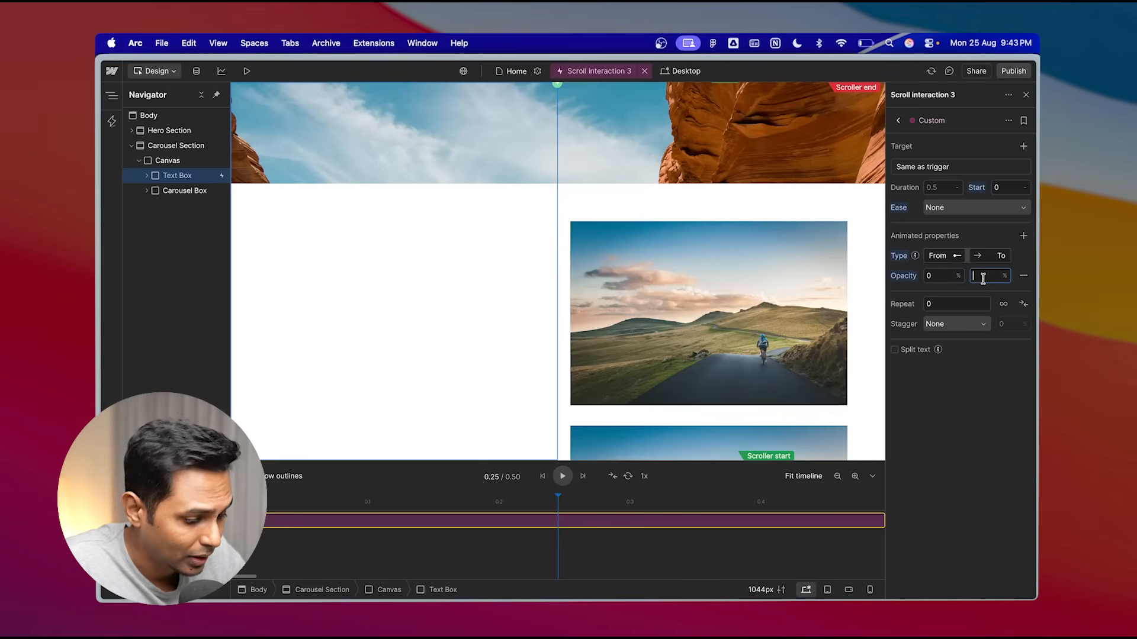
pyautogui.write('100')
pyautogui.click(950, 417)
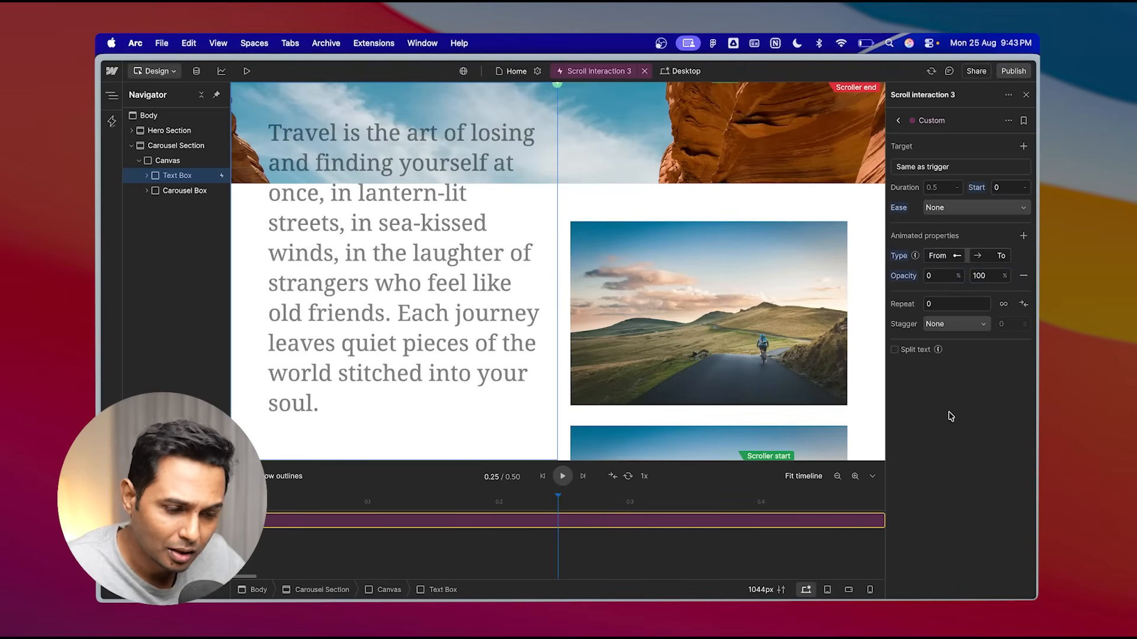
# - Preview the page and scroll through the carousel section to check the quote text fading in
pyautogui.click(247, 71)
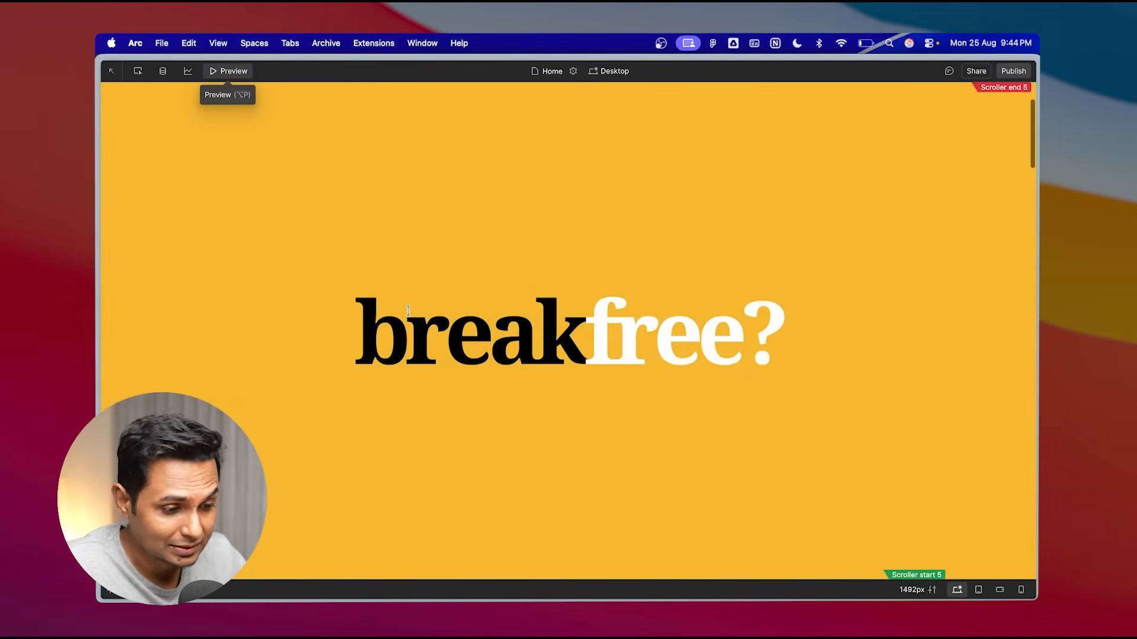
pyautogui.scroll(-5, 408, 310)
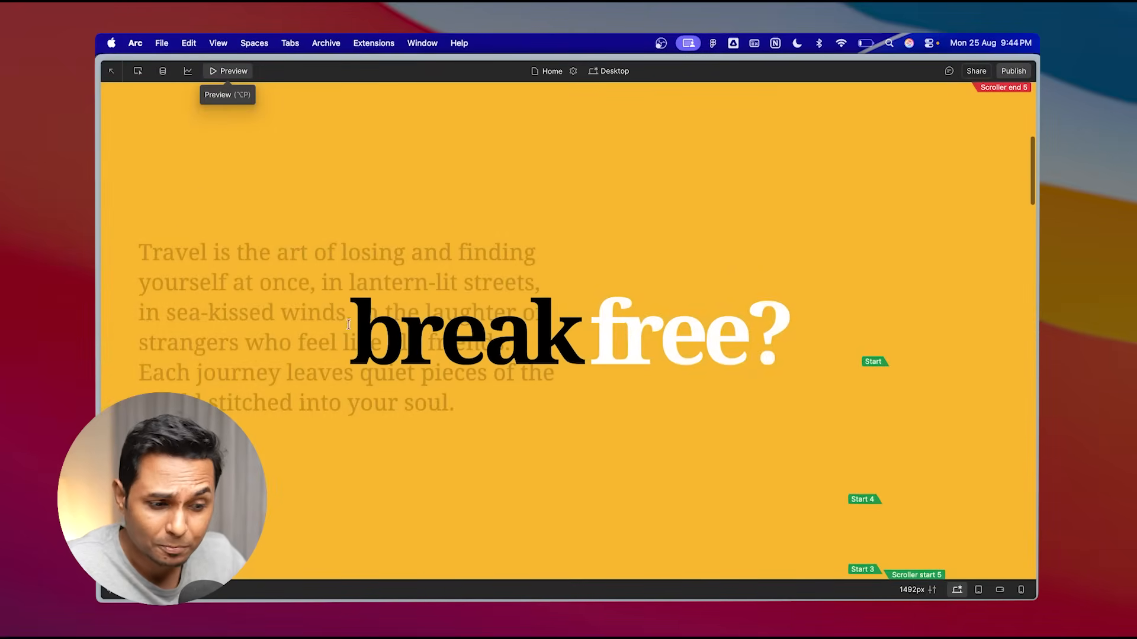
pyautogui.scroll(-10, 348, 324)
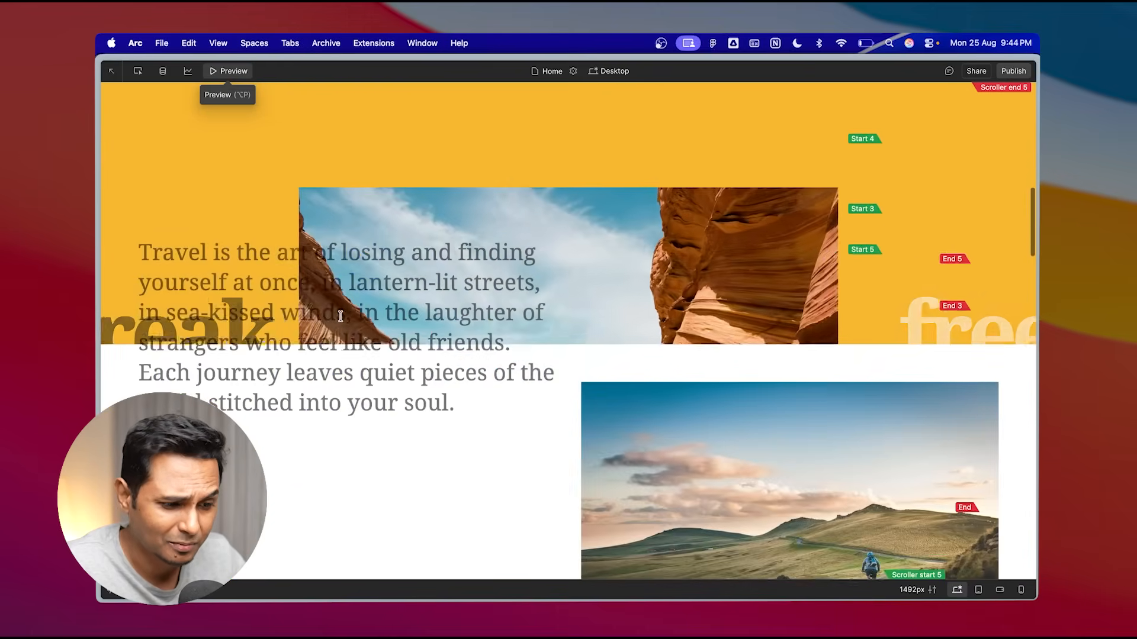
pyautogui.scroll(-10, 340, 316)
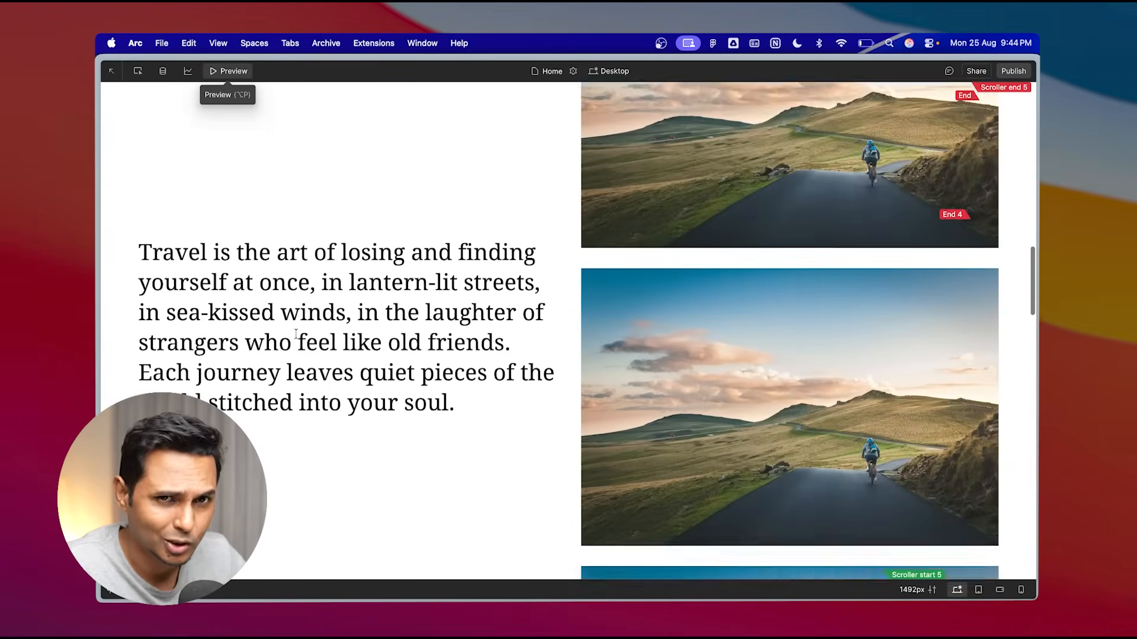
pyautogui.scroll(-10, 296, 335)
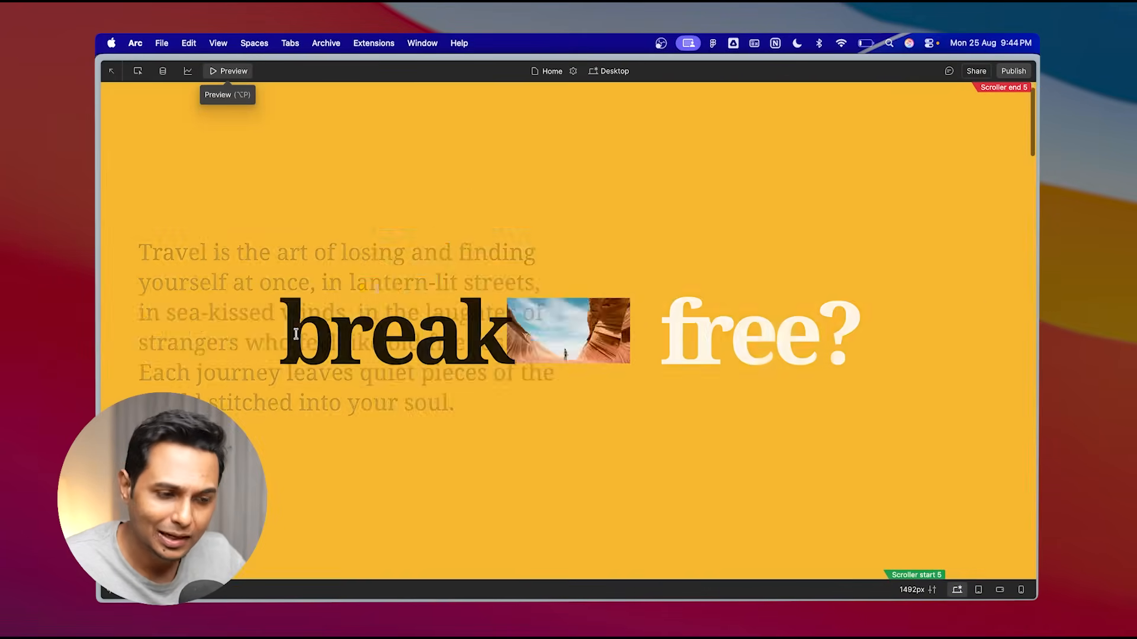
pyautogui.click(232, 71)
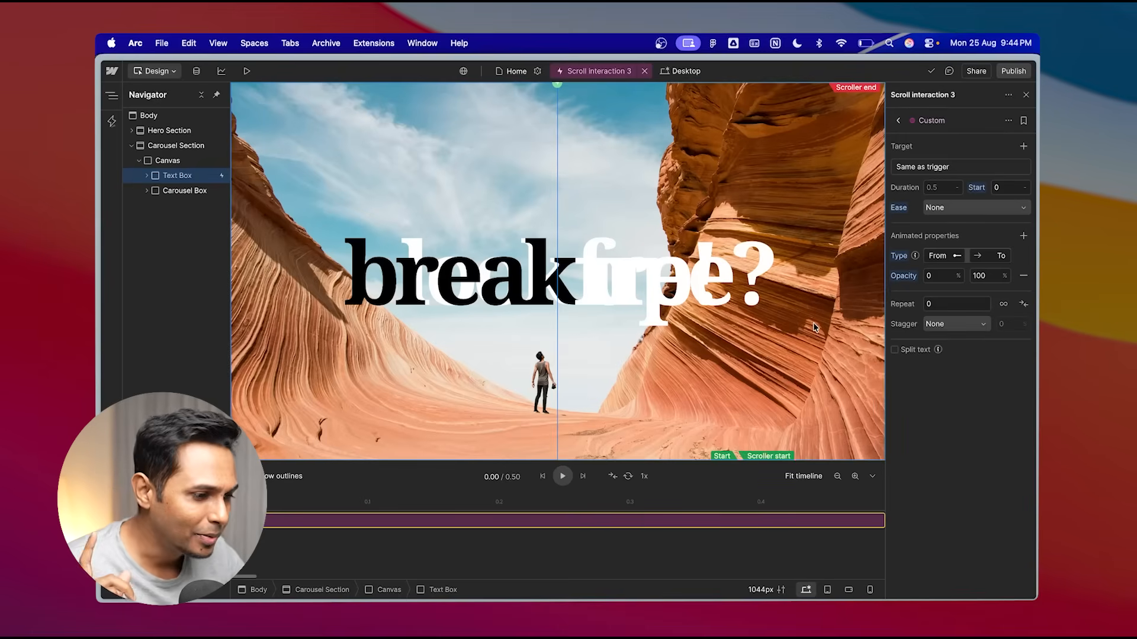
# - Review the scroll interaction's trigger settings and the custom action's target settings
pyautogui.click(898, 121)
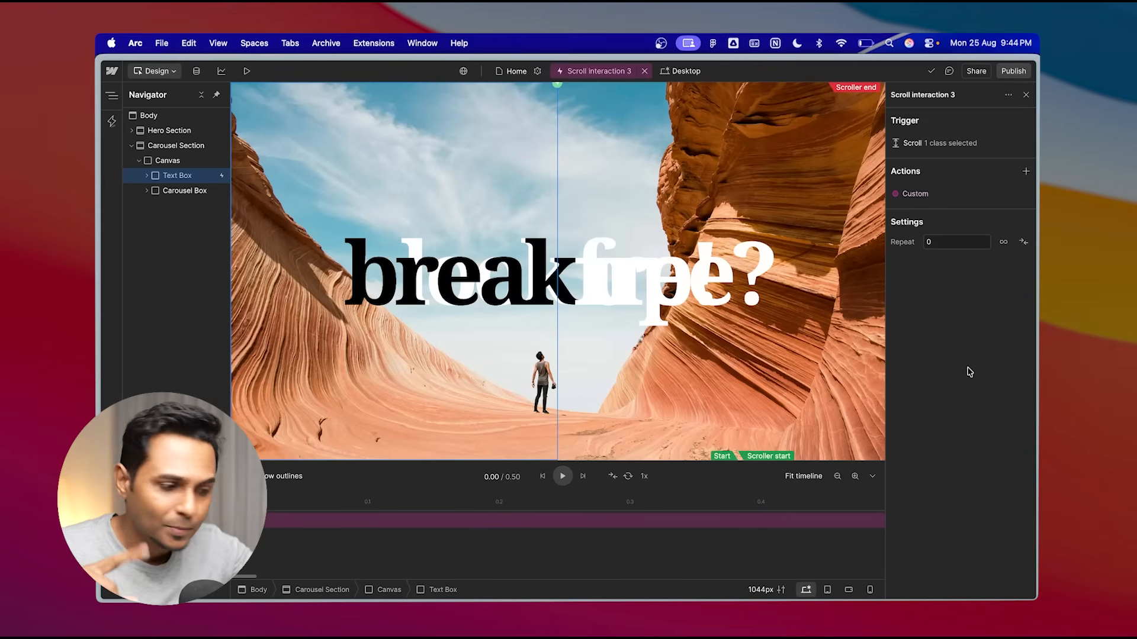
pyautogui.click(922, 141)
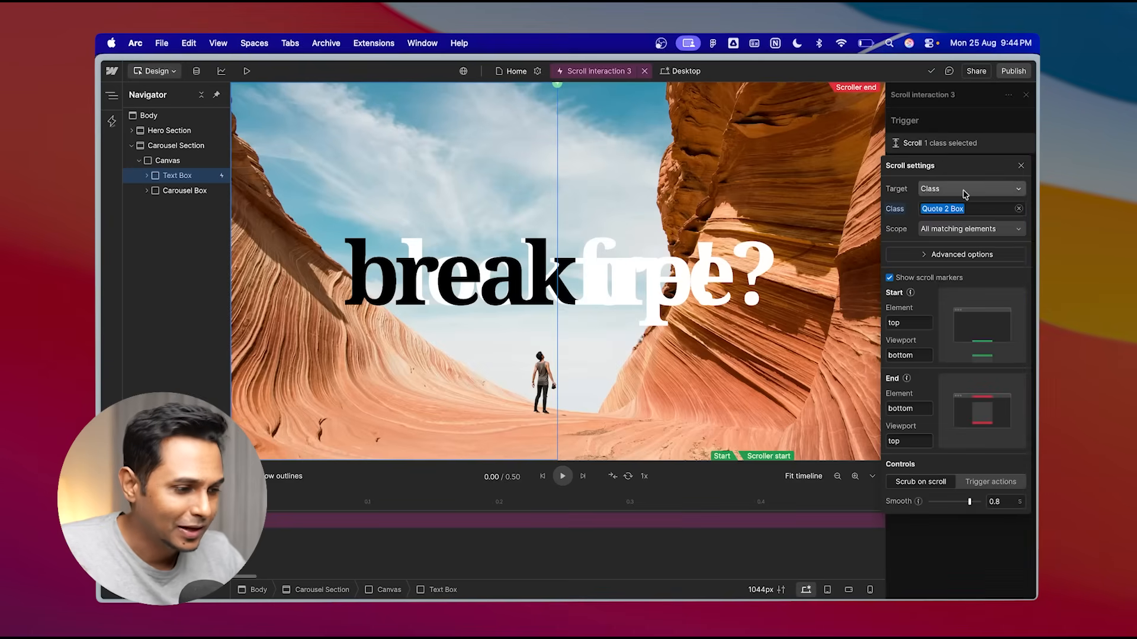
pyautogui.click(964, 151)
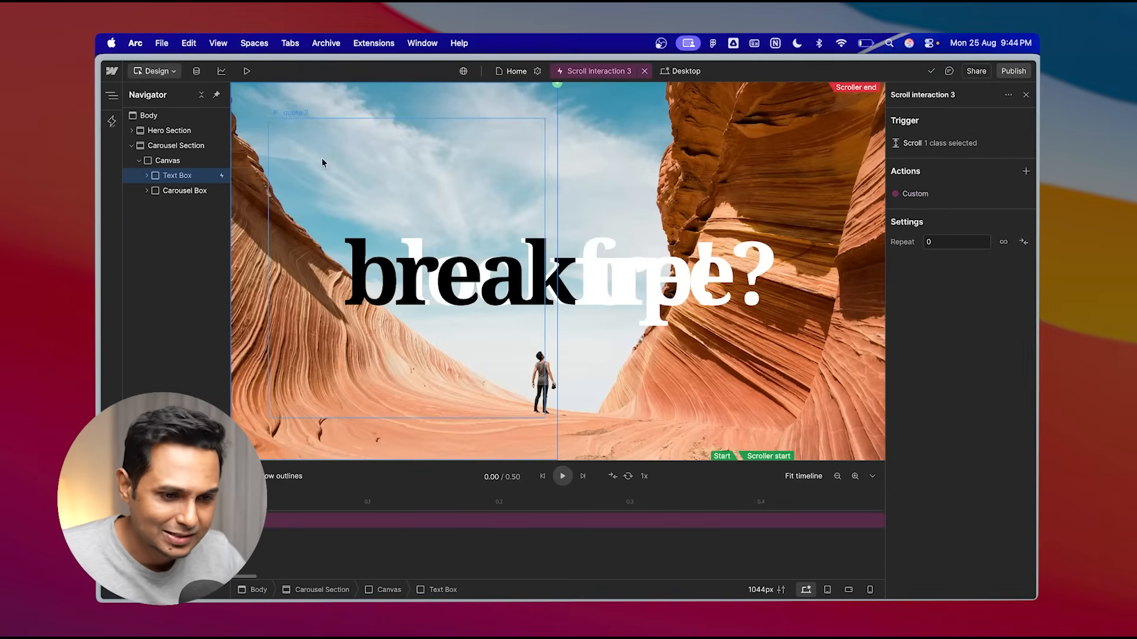
pyautogui.click(921, 144)
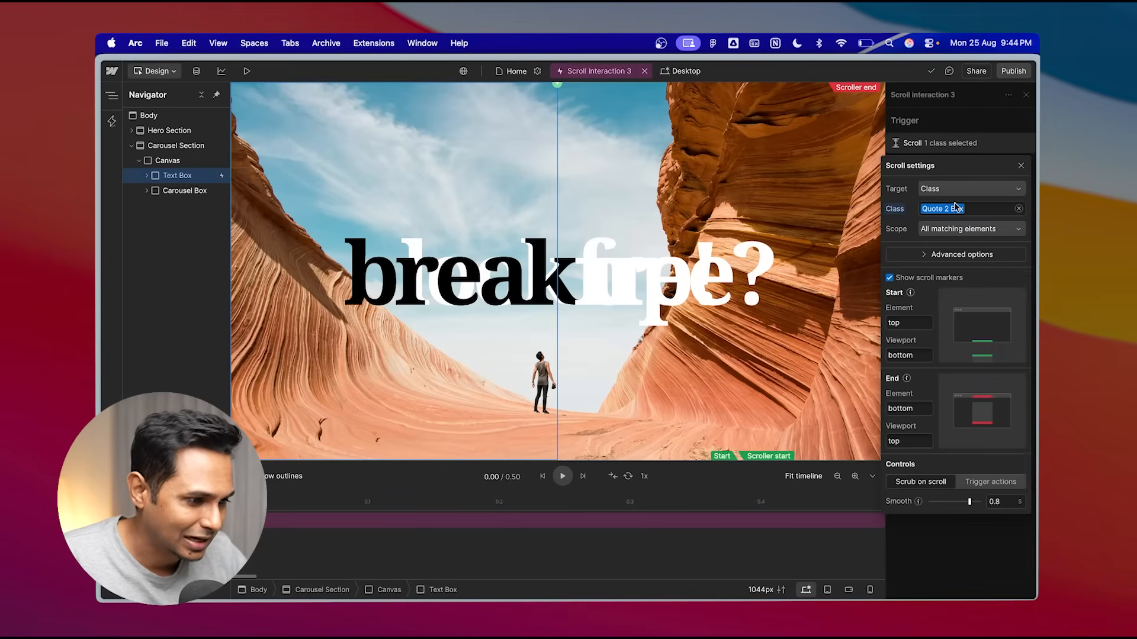
pyautogui.click(951, 148)
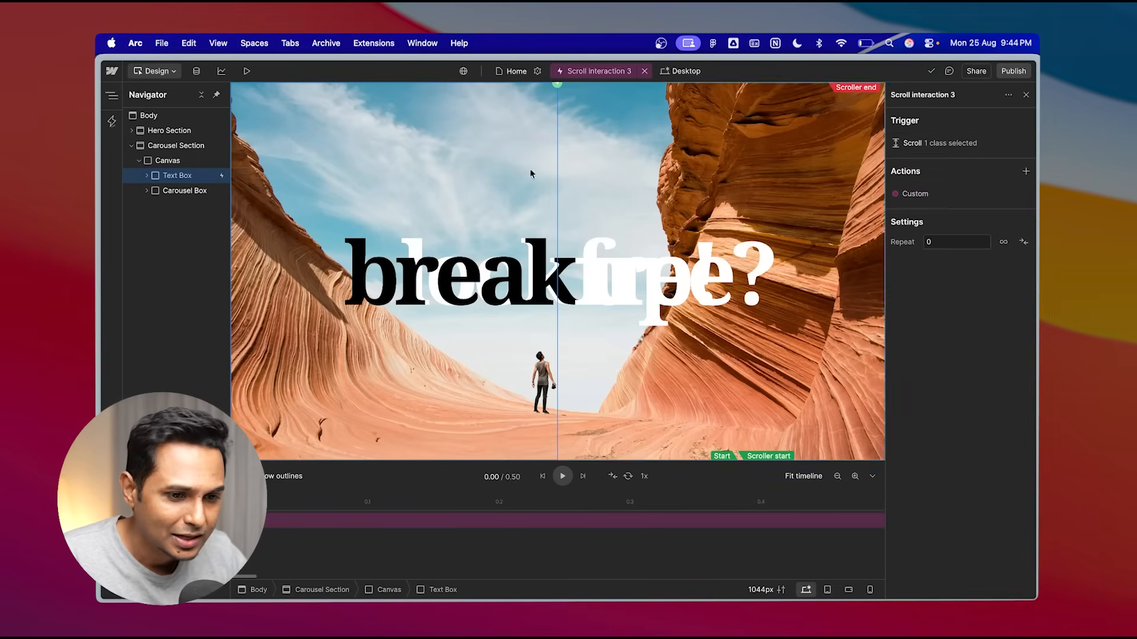
pyautogui.click(920, 196)
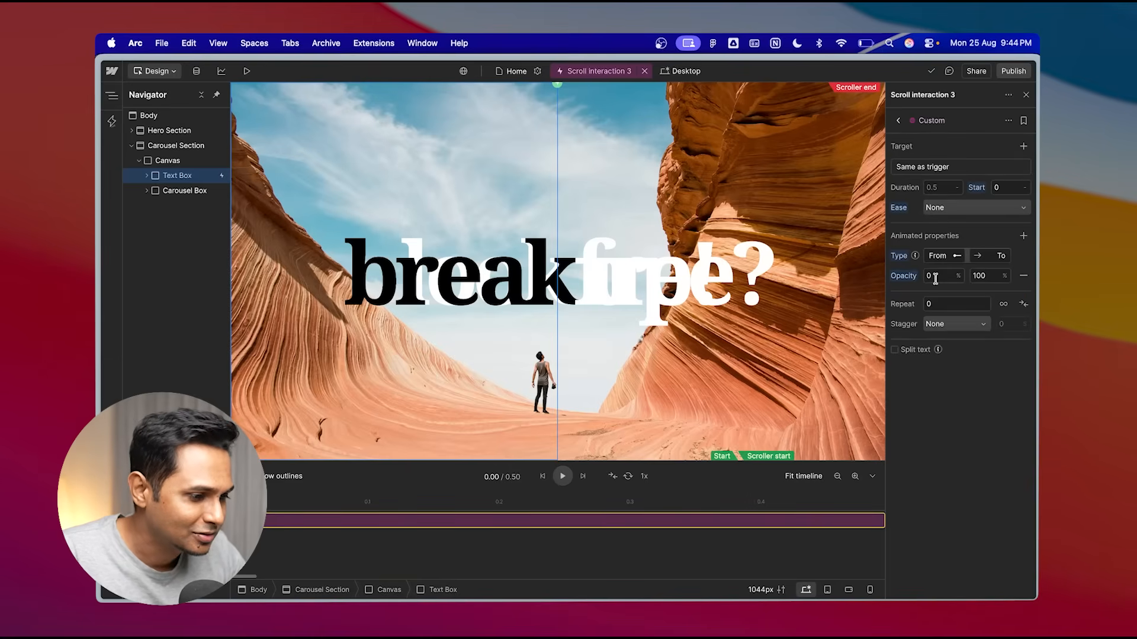
pyautogui.click(939, 168)
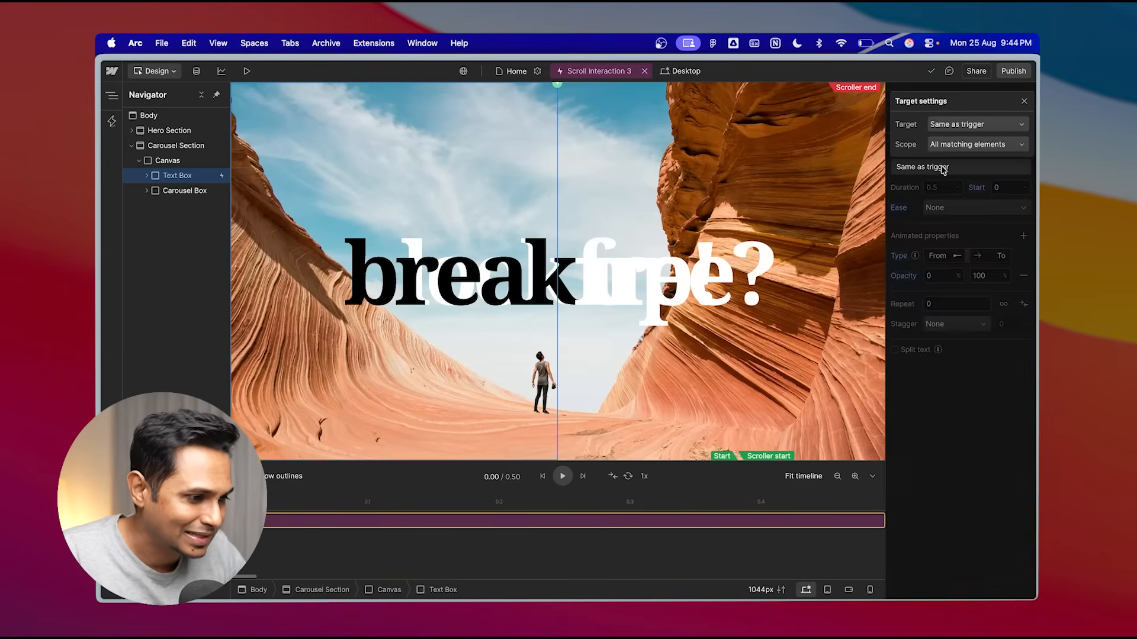
pyautogui.click(965, 170)
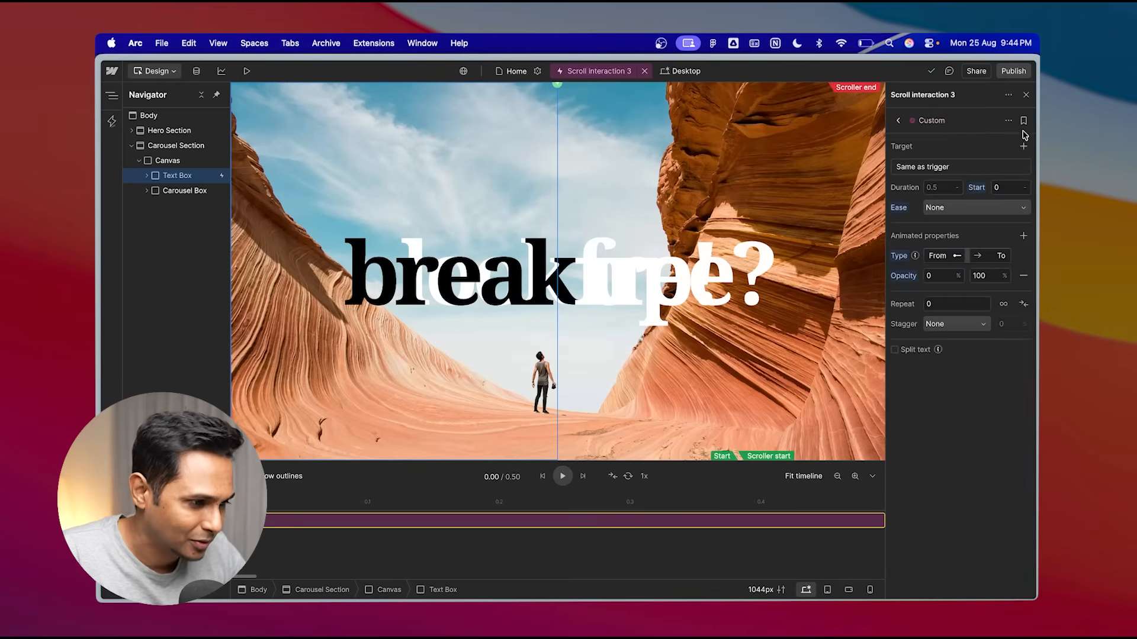
pyautogui.click(898, 120)
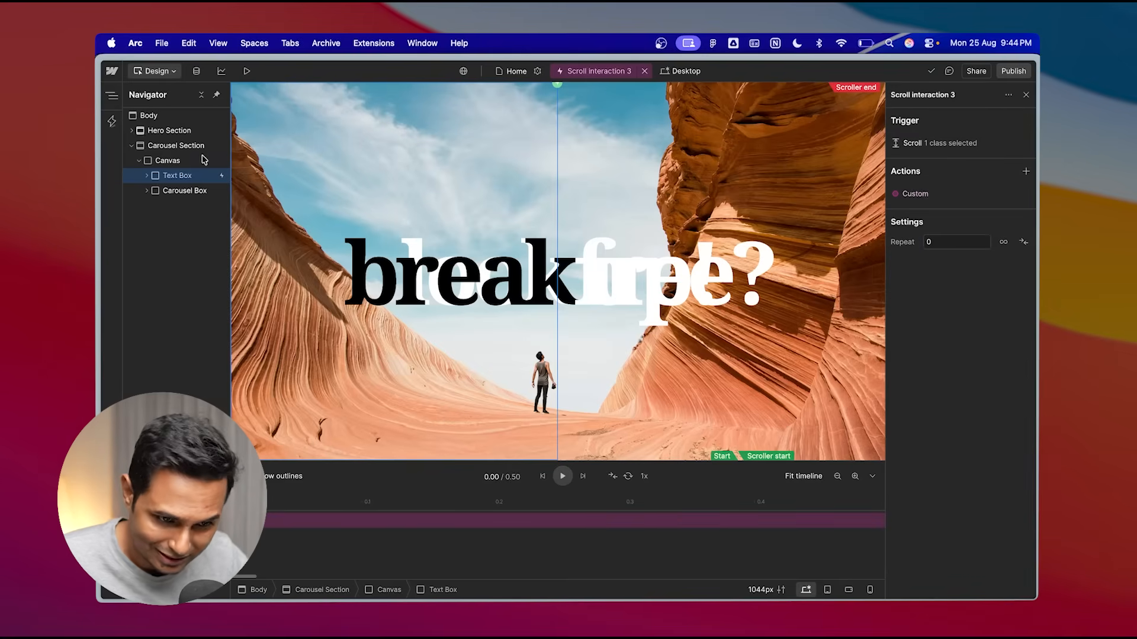
# - Change the scroll trigger's class to Carousel Box
pyautogui.click(939, 141)
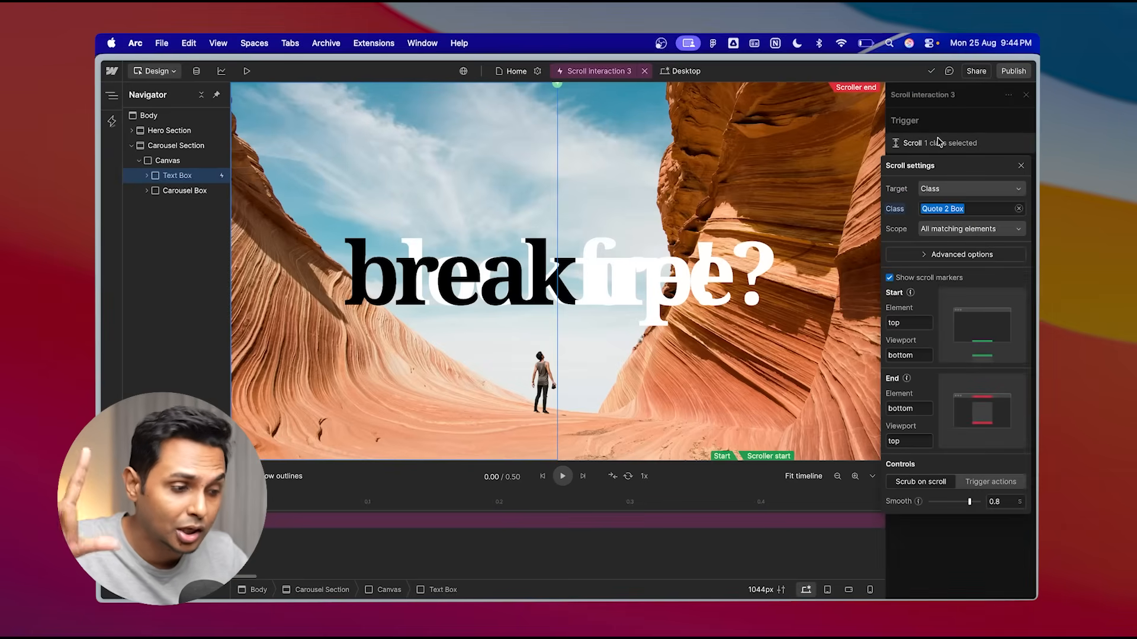
pyautogui.click(1019, 209)
pyautogui.click(959, 211)
pyautogui.click(959, 210)
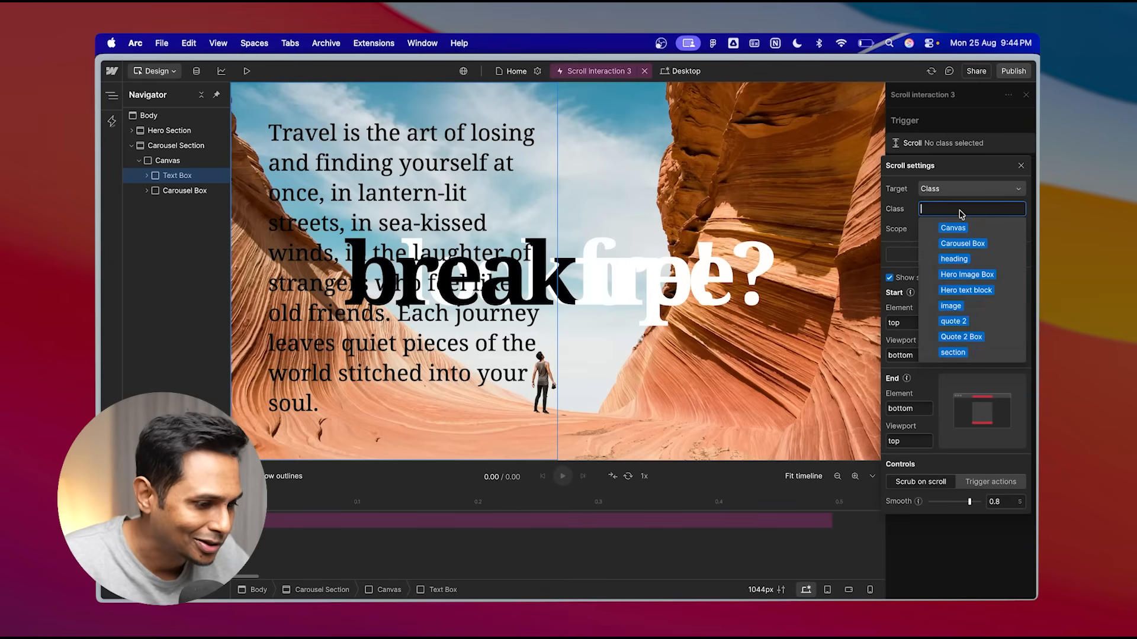
pyautogui.click(965, 244)
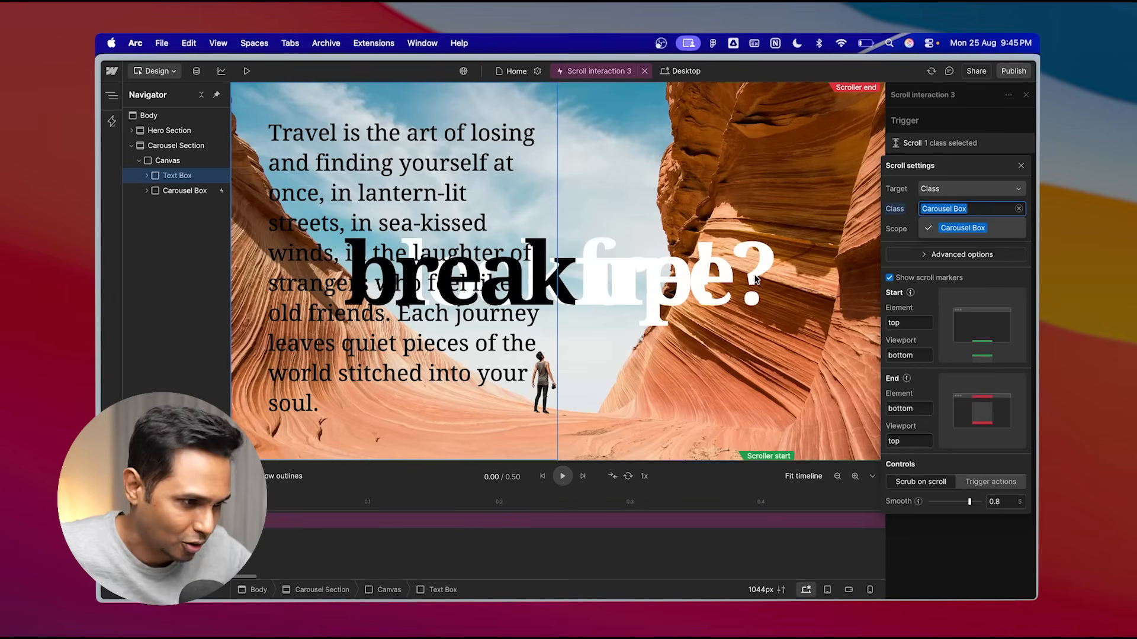
pyautogui.click(992, 109)
pyautogui.click(983, 119)
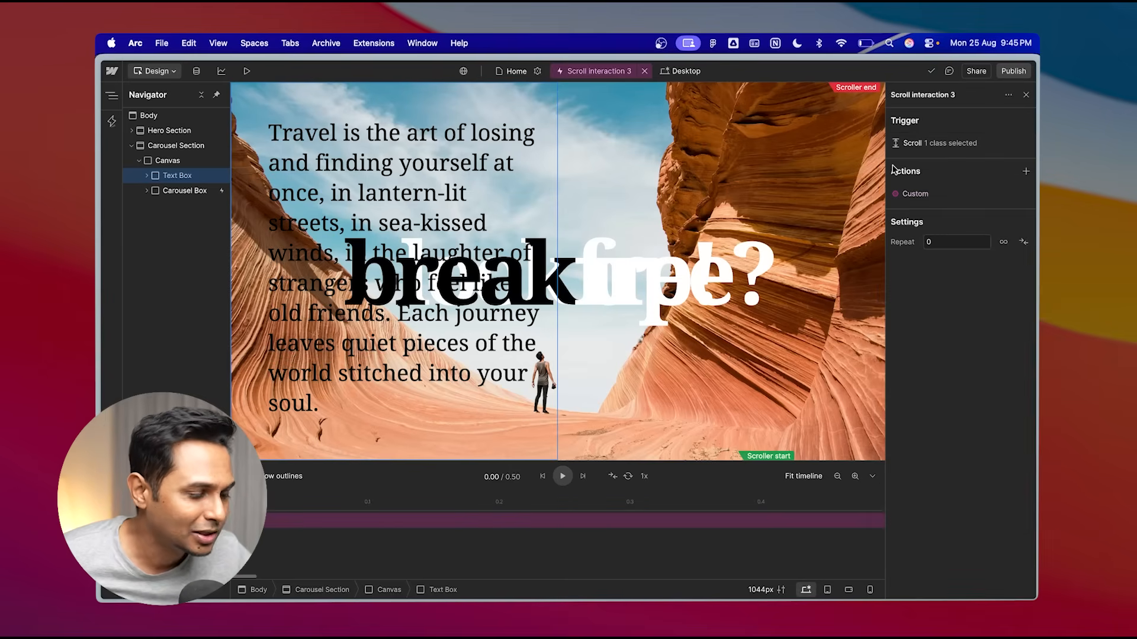
# - Set the custom action's target to Class with Quote 2 Box selected
pyautogui.click(936, 142)
pyautogui.click(949, 130)
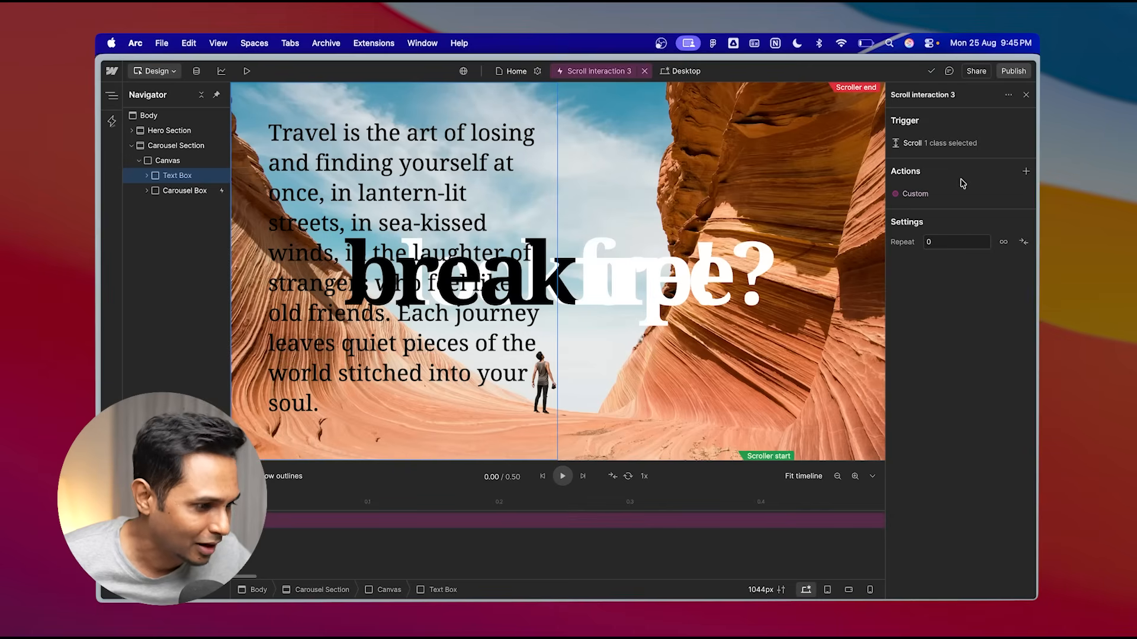
pyautogui.click(922, 188)
pyautogui.click(931, 169)
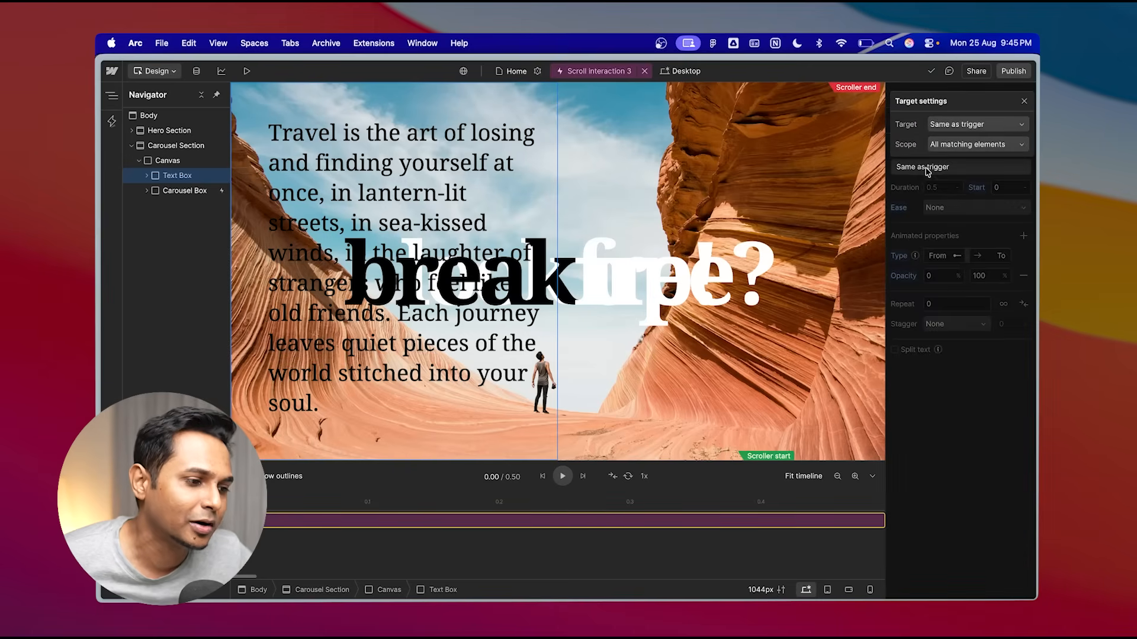
pyautogui.click(973, 128)
pyautogui.click(922, 189)
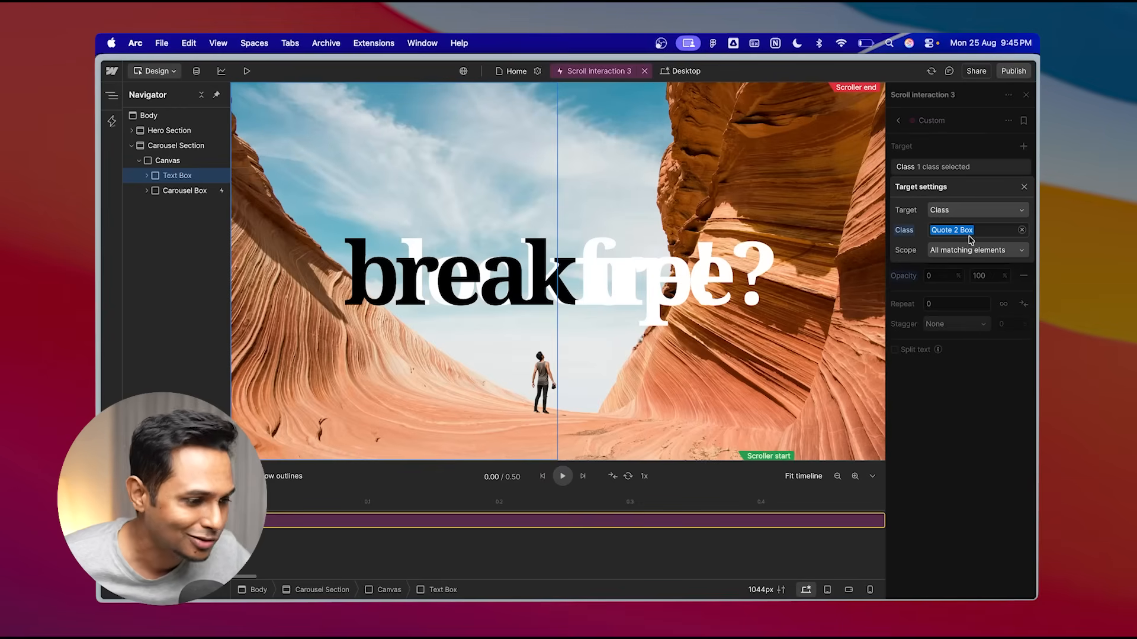
pyautogui.click(982, 149)
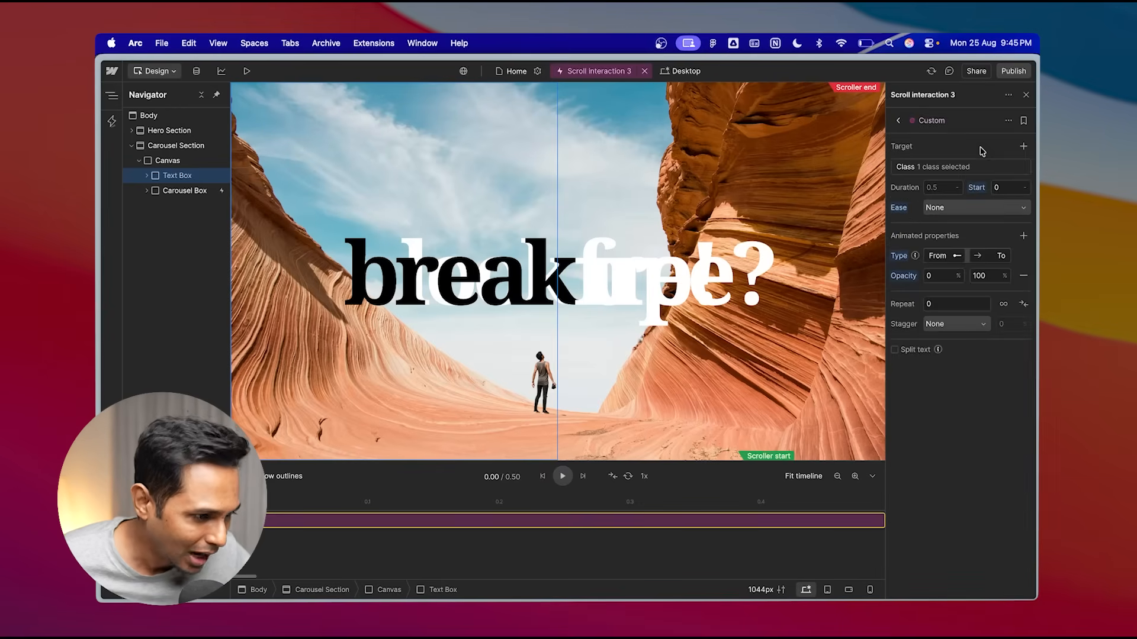
pyautogui.click(898, 120)
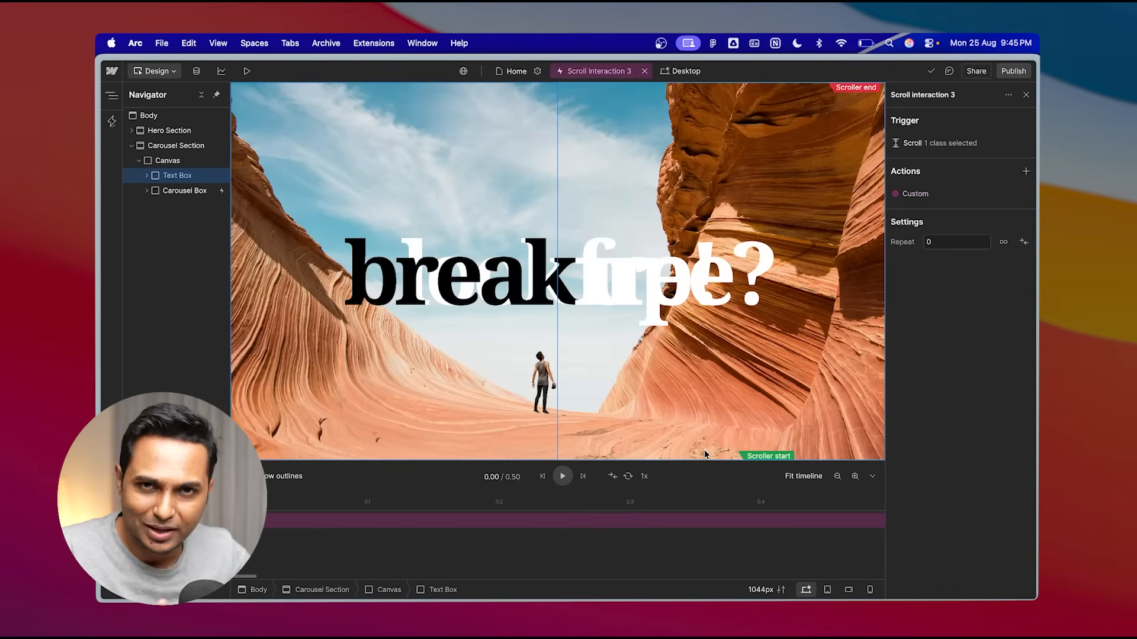
# - Inspect the Carousel Box and Text Box elements and the trigger's scroll start and end settings
pyautogui.click(184, 193)
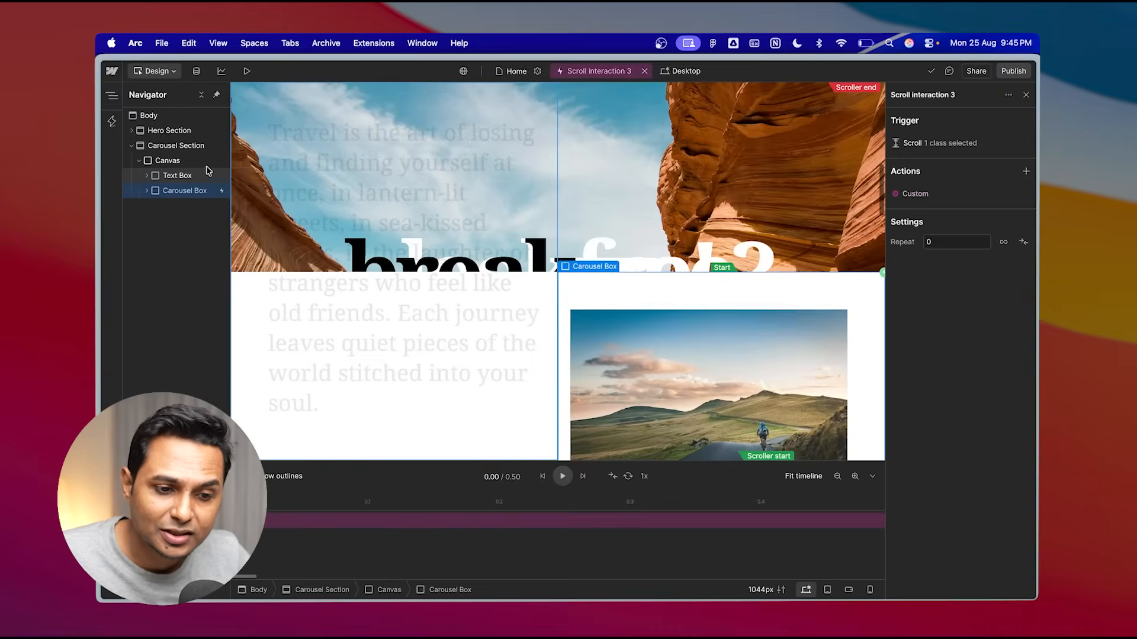
pyautogui.click(186, 178)
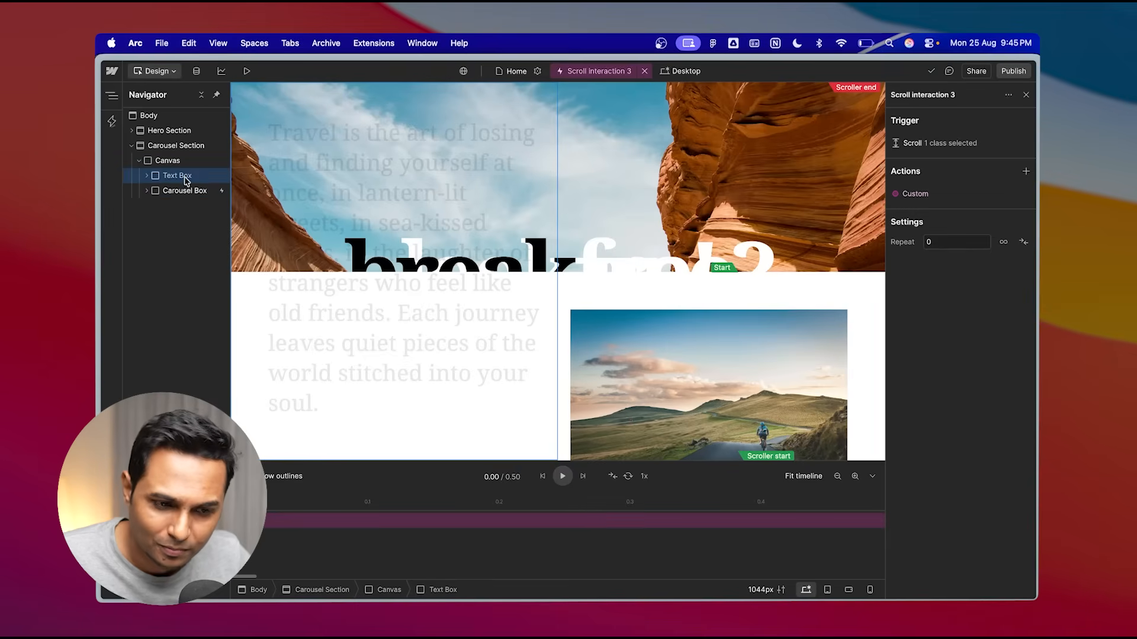
pyautogui.click(185, 191)
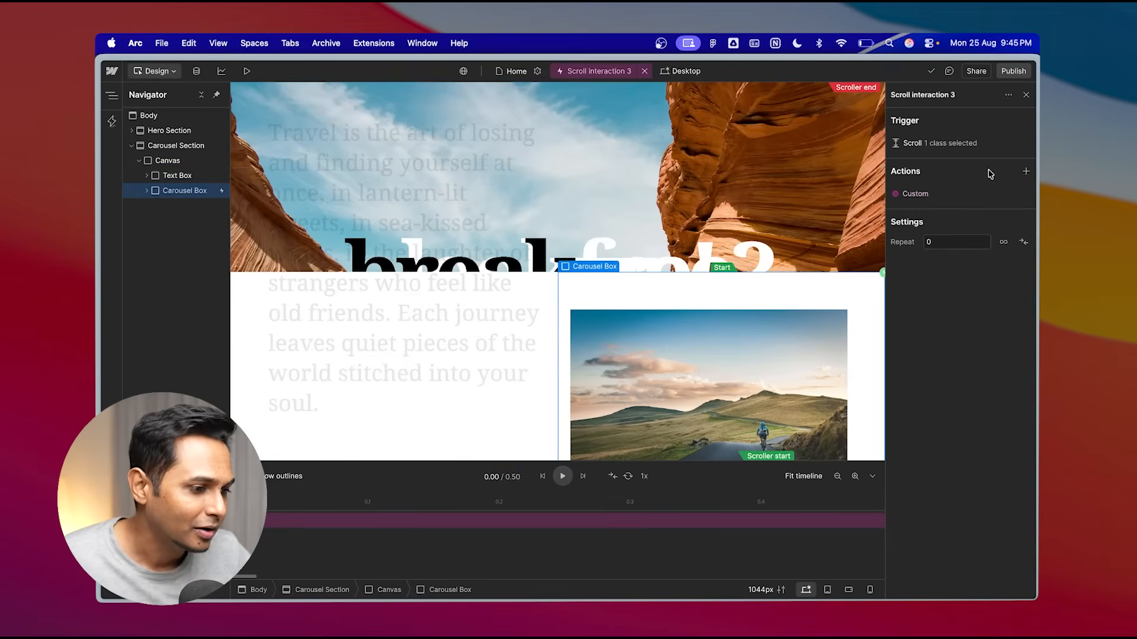
pyautogui.click(954, 146)
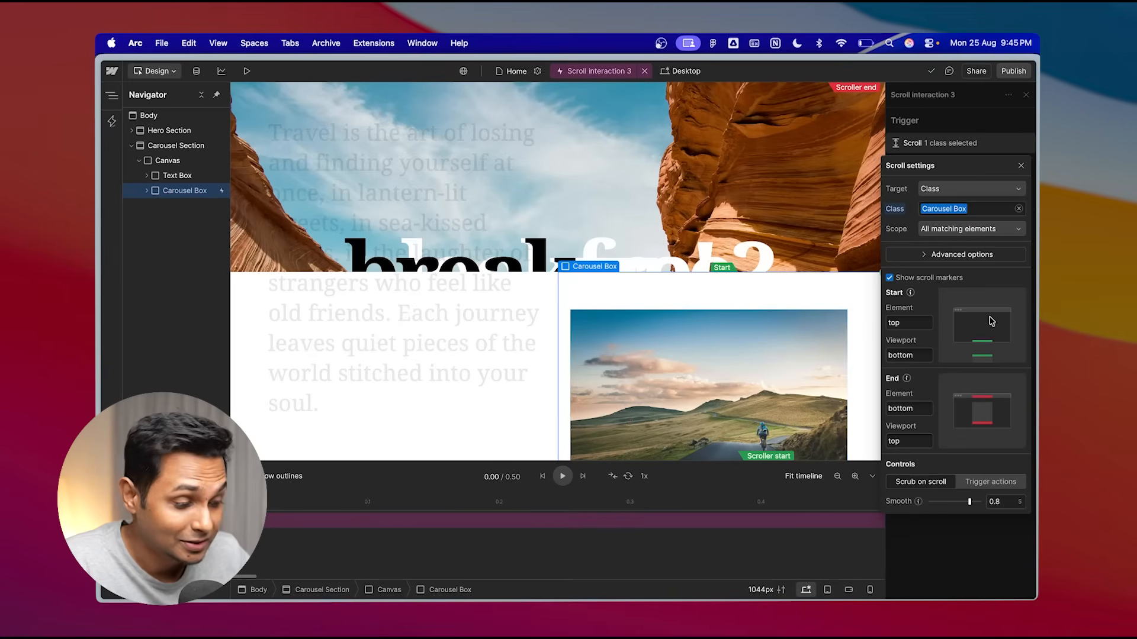
pyautogui.moveTo(911, 294)
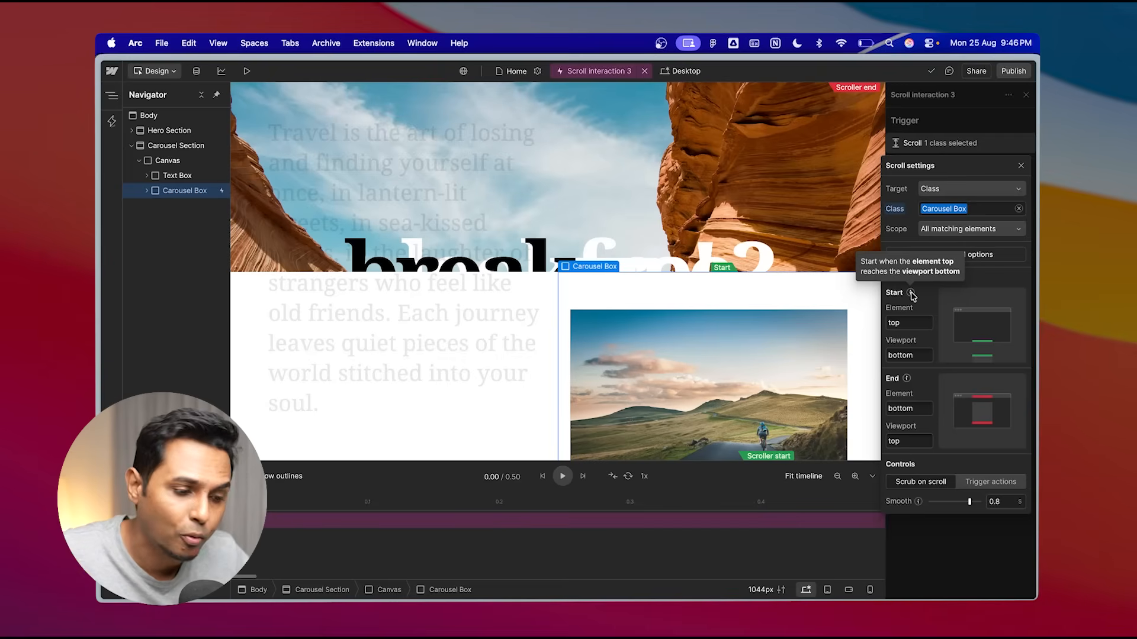
pyautogui.scroll(-2, 687, 273)
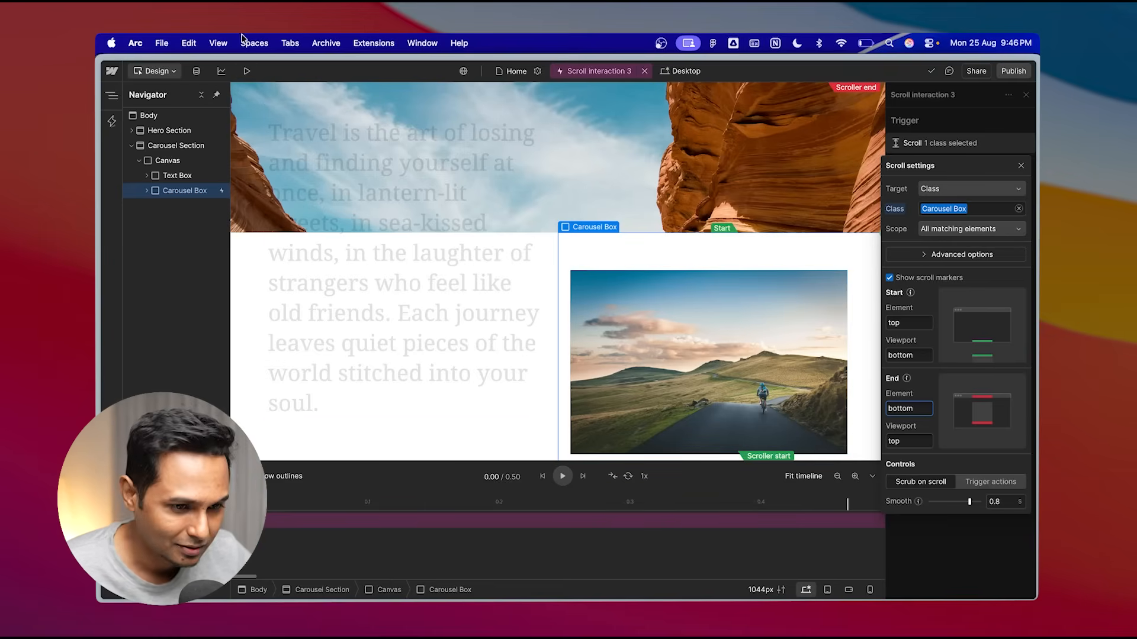
# - Preview and reload the page, then scroll up and down through the carousel section to check the quote fade-in
pyautogui.click(247, 71)
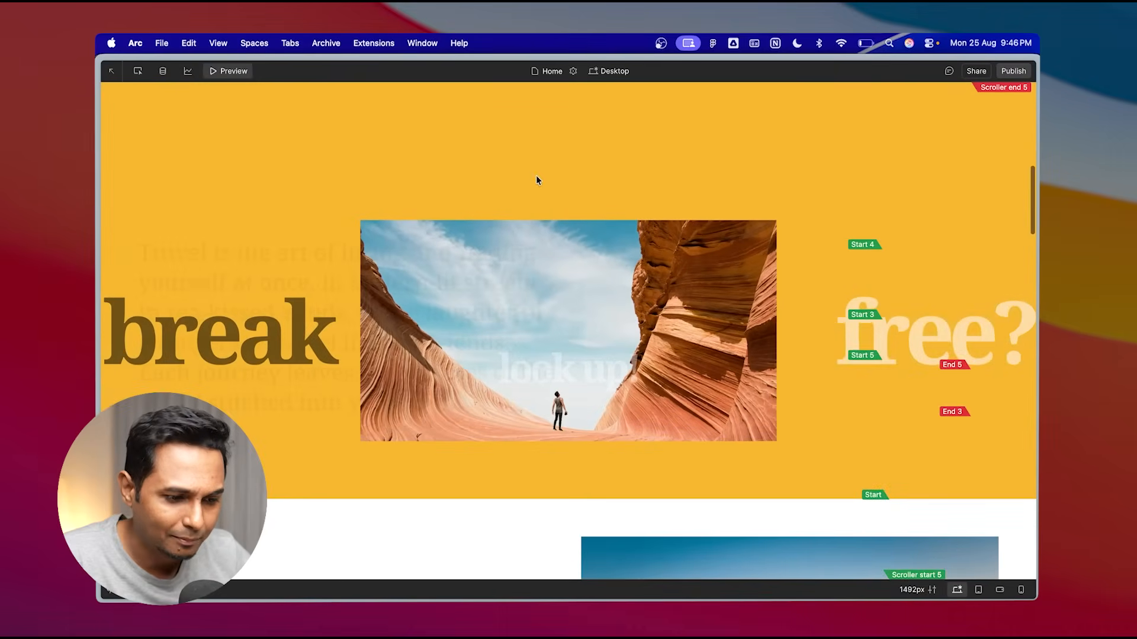
pyautogui.press('super+r')
pyautogui.click(546, 346)
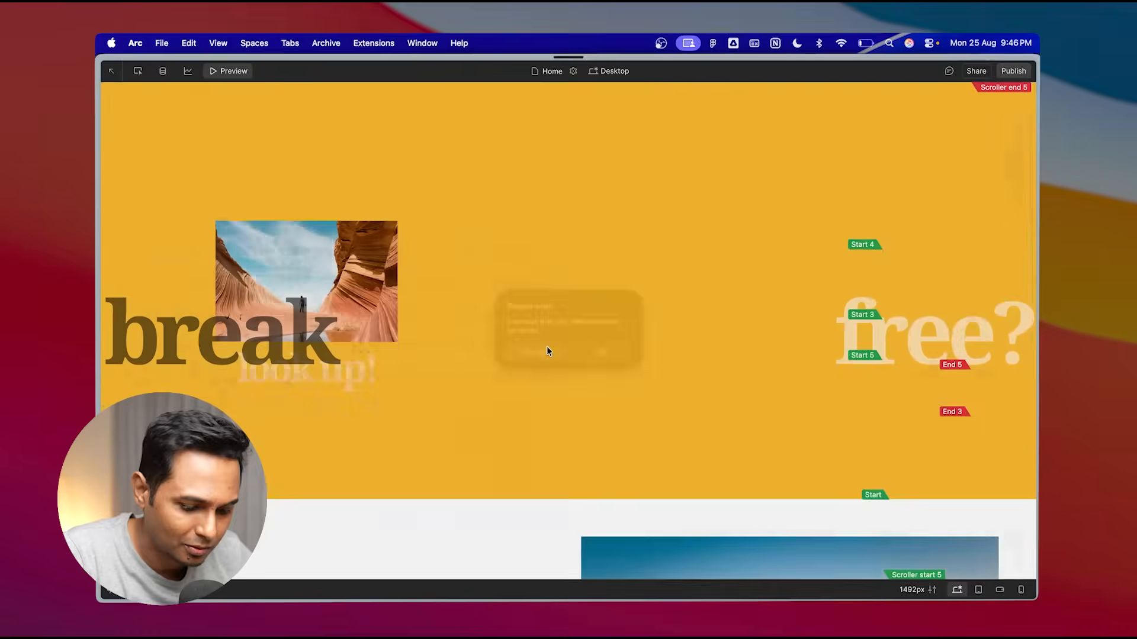
pyautogui.press('super+r')
pyautogui.click(599, 354)
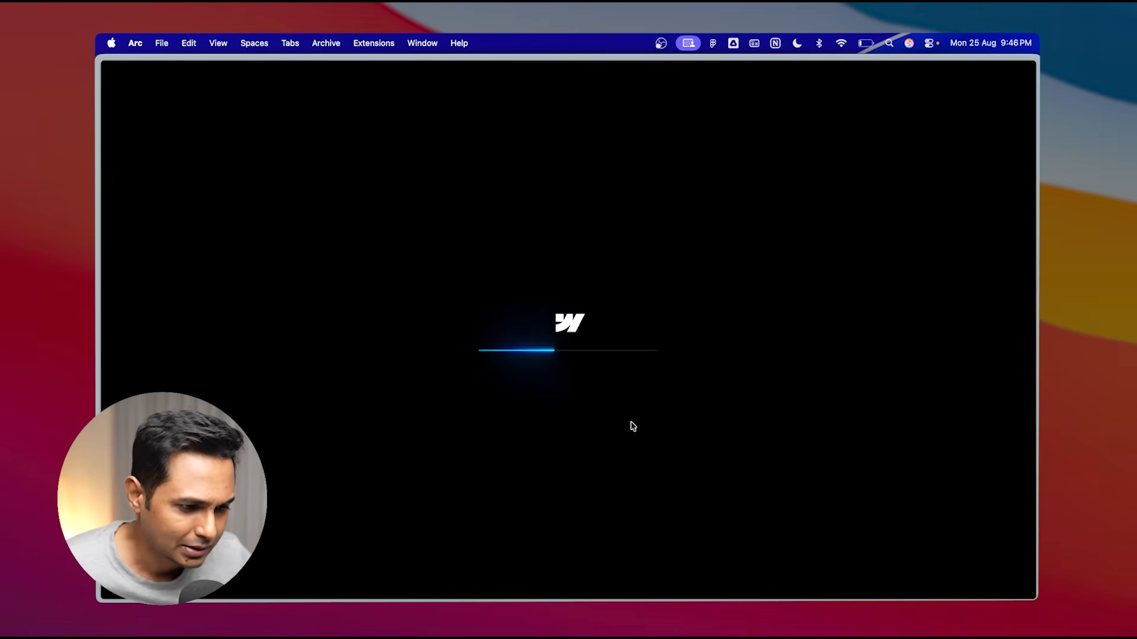
pyautogui.scroll(-5, 632, 425)
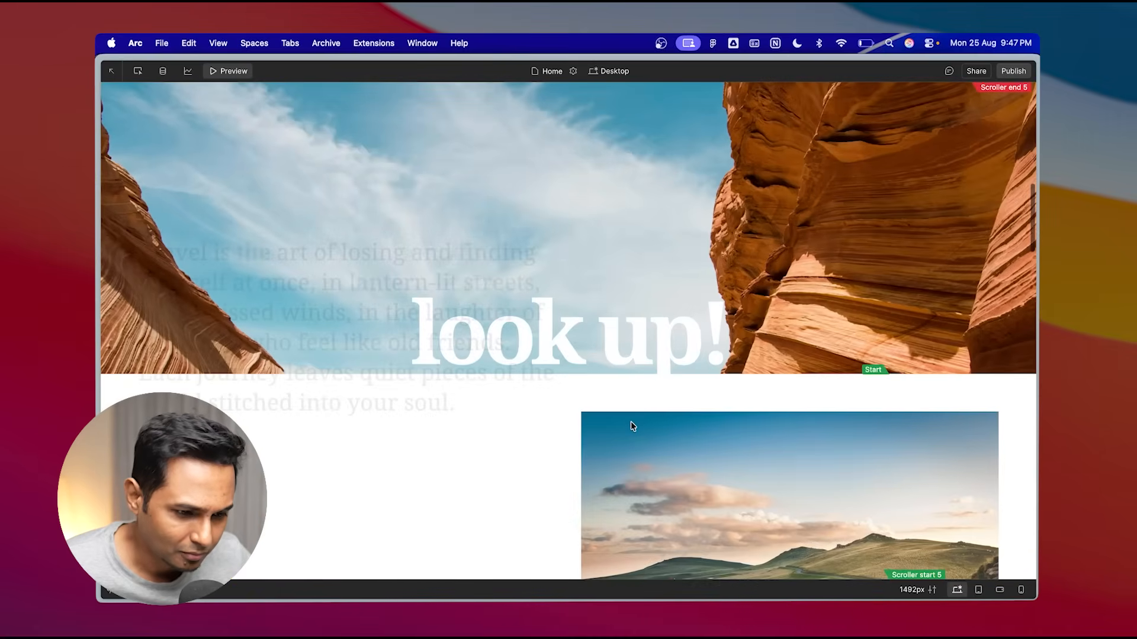
pyautogui.scroll(3, 631, 425)
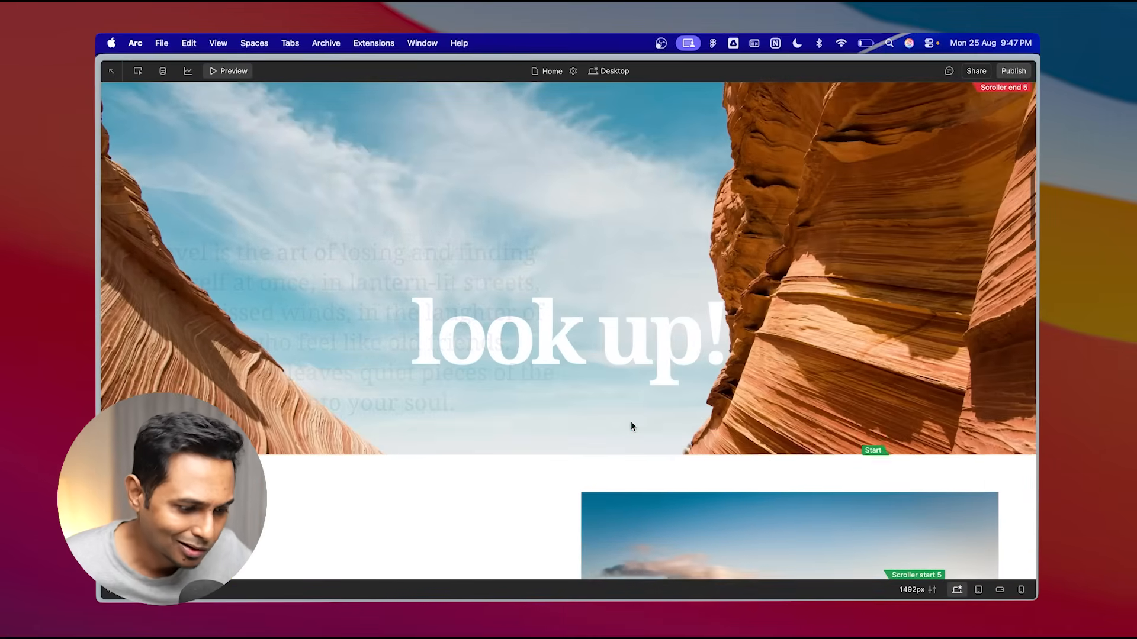
pyautogui.scroll(2, 672, 496)
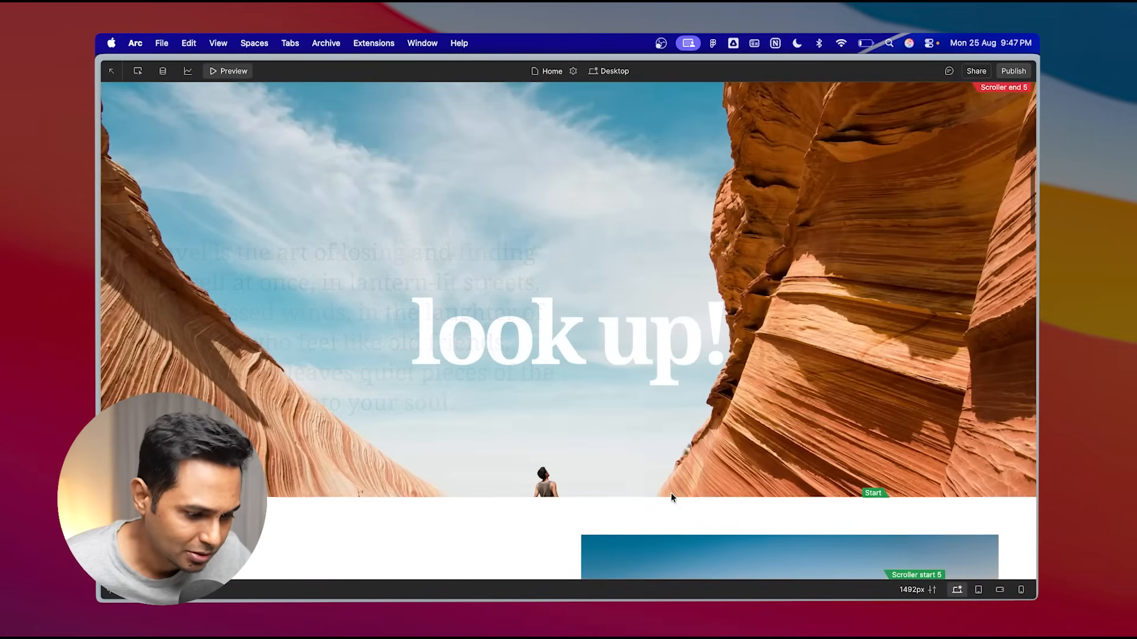
pyautogui.scroll(2, 672, 495)
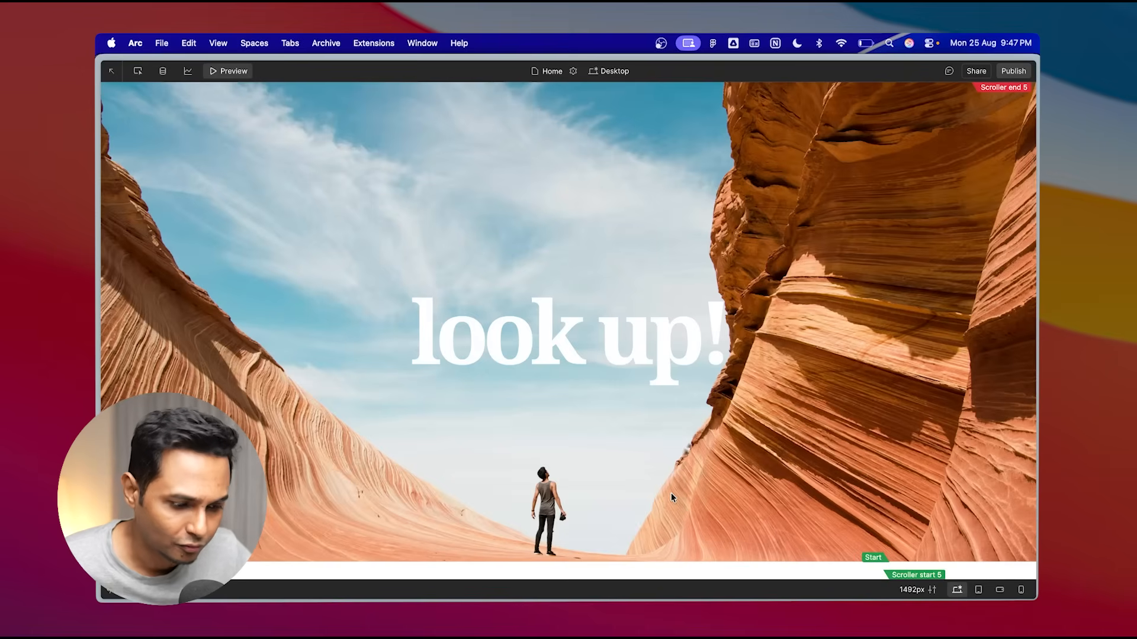
pyautogui.scroll(-2, 693, 531)
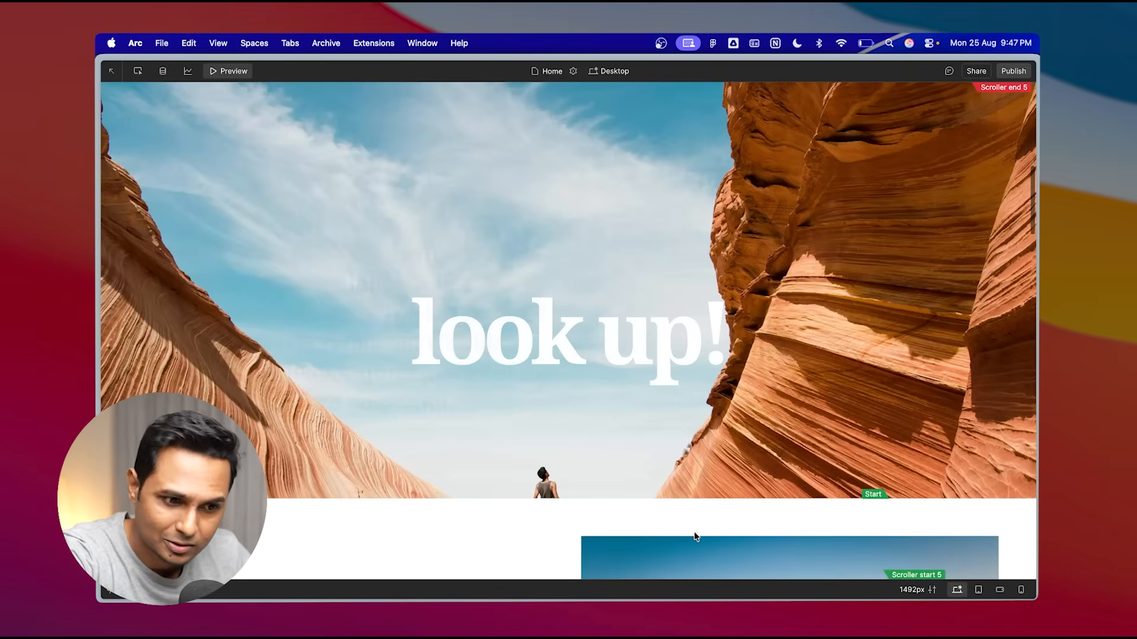
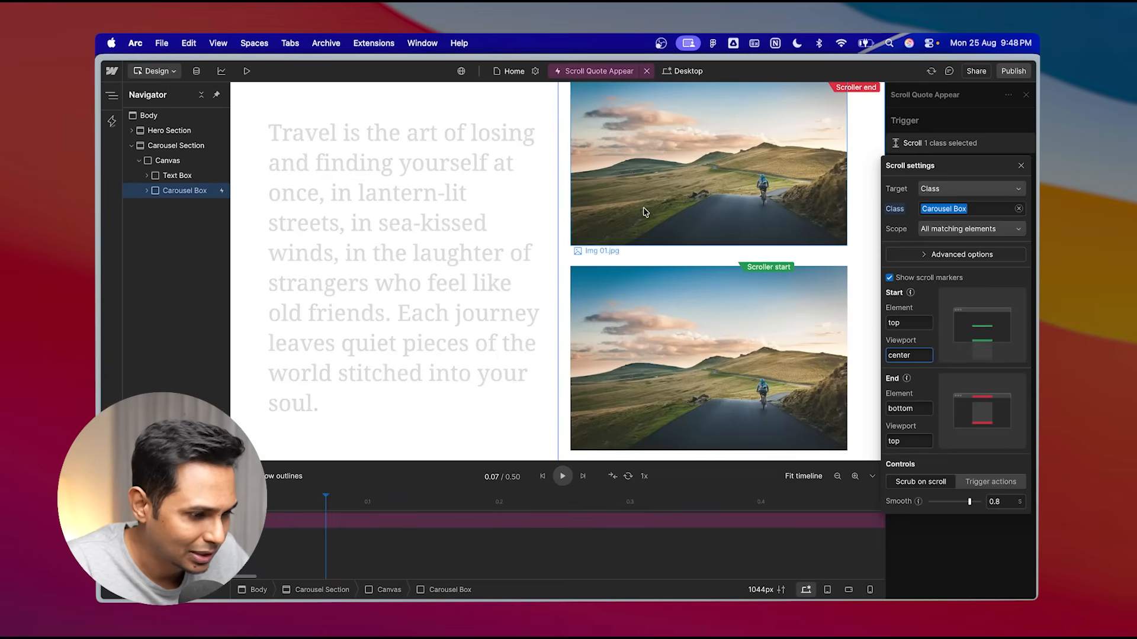
# - Set the scroll trigger's end position to element top and viewport top
pyautogui.scroll(5, 646, 214)
pyautogui.scroll(2, 672, 230)
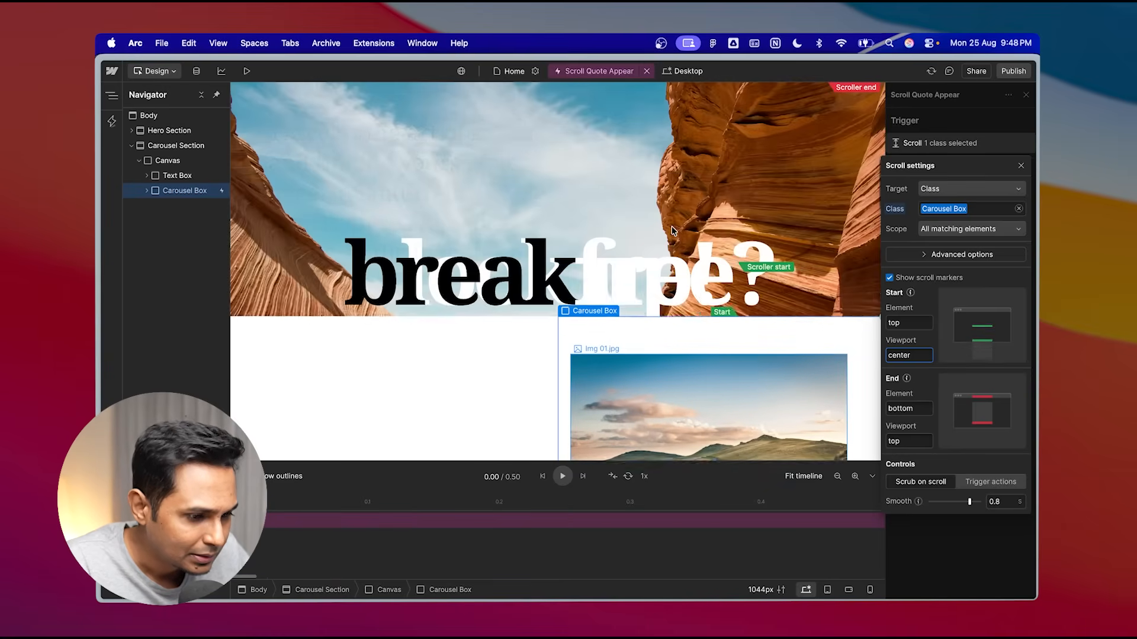
pyautogui.scroll(-5, 672, 229)
pyautogui.scroll(5, 671, 230)
pyautogui.scroll(-3, 671, 229)
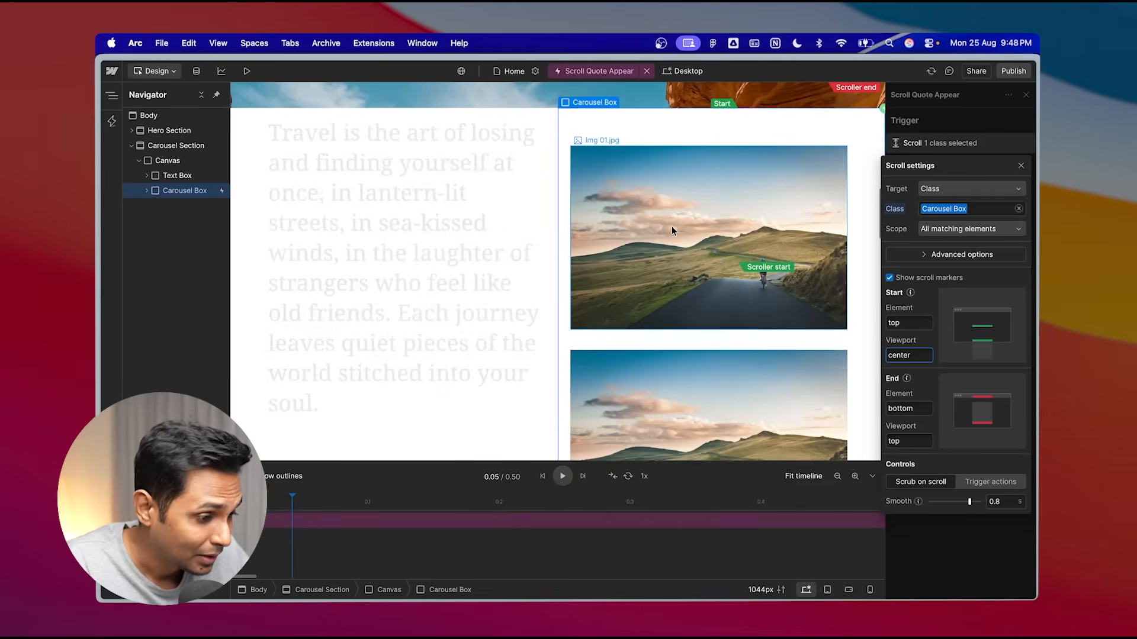
pyautogui.scroll(-2, 690, 337)
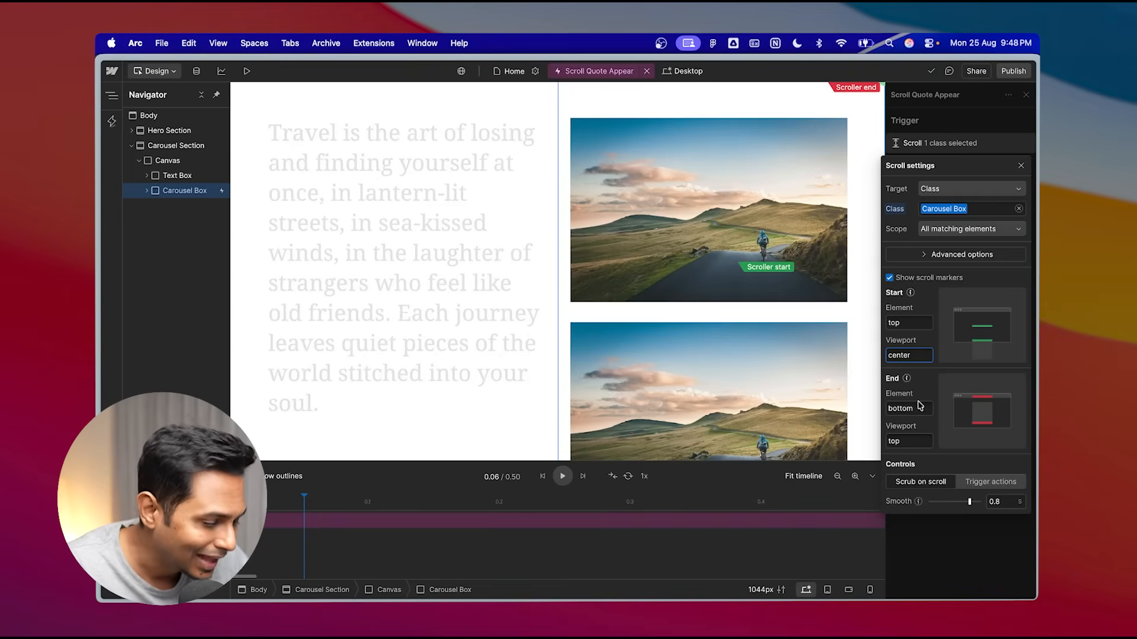
pyautogui.moveTo(908, 381)
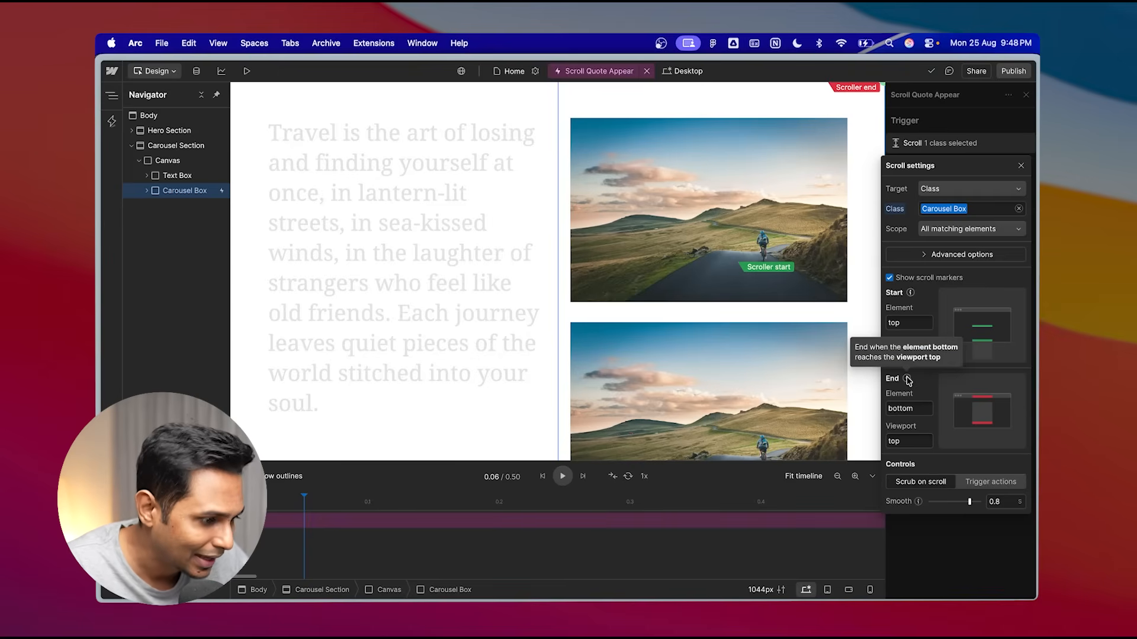
pyautogui.click(918, 408)
pyautogui.write('t')
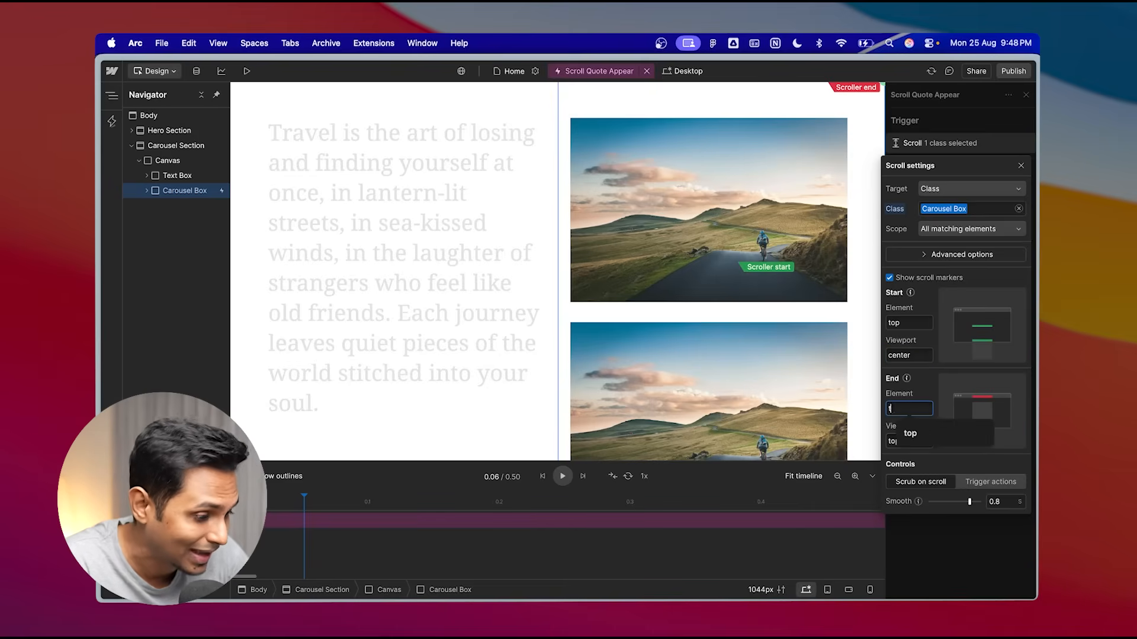
pyautogui.write('op')
pyautogui.click(917, 441)
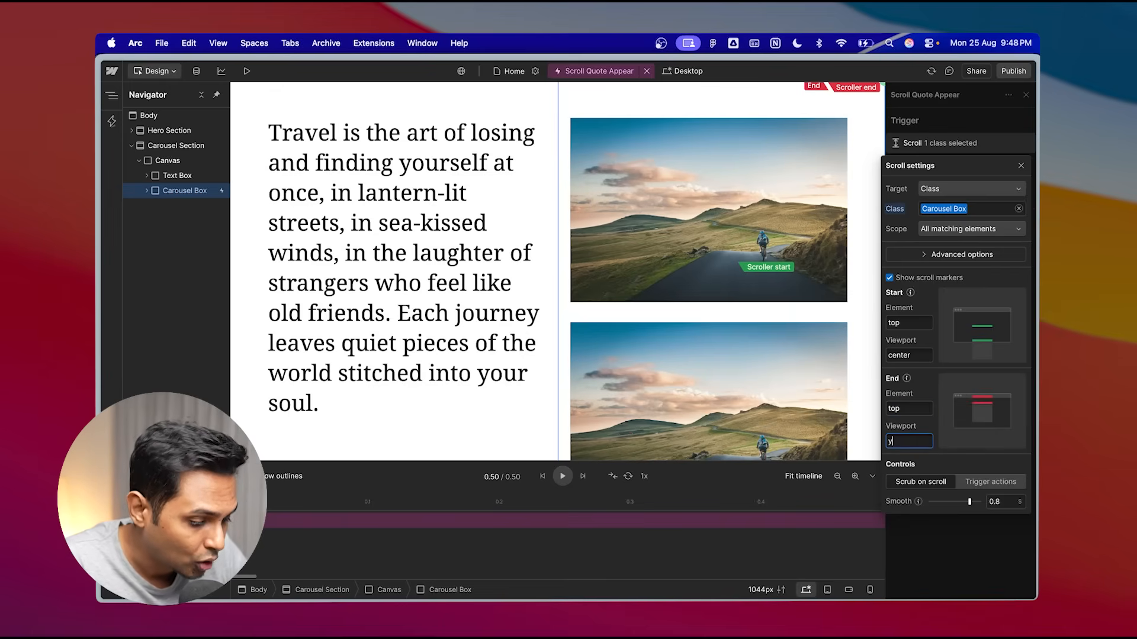
pyautogui.write('top')
# - Scroll through the carousel section on the canvas to check how the quote text fades with the new end position
pyautogui.scroll(5, 650, 302)
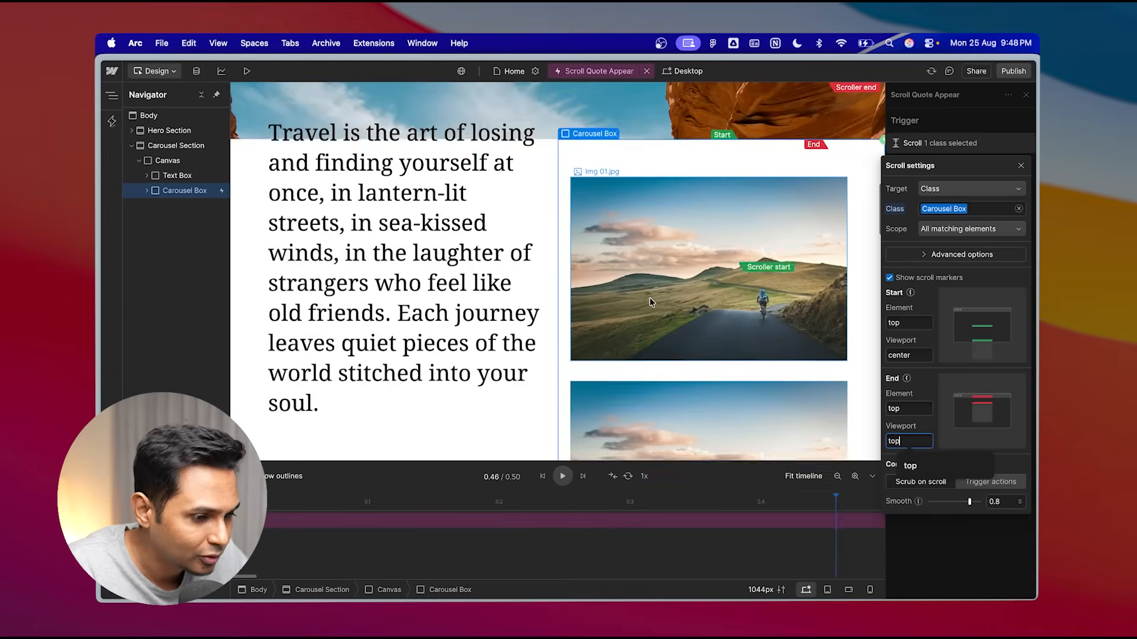
pyautogui.scroll(-1, 650, 302)
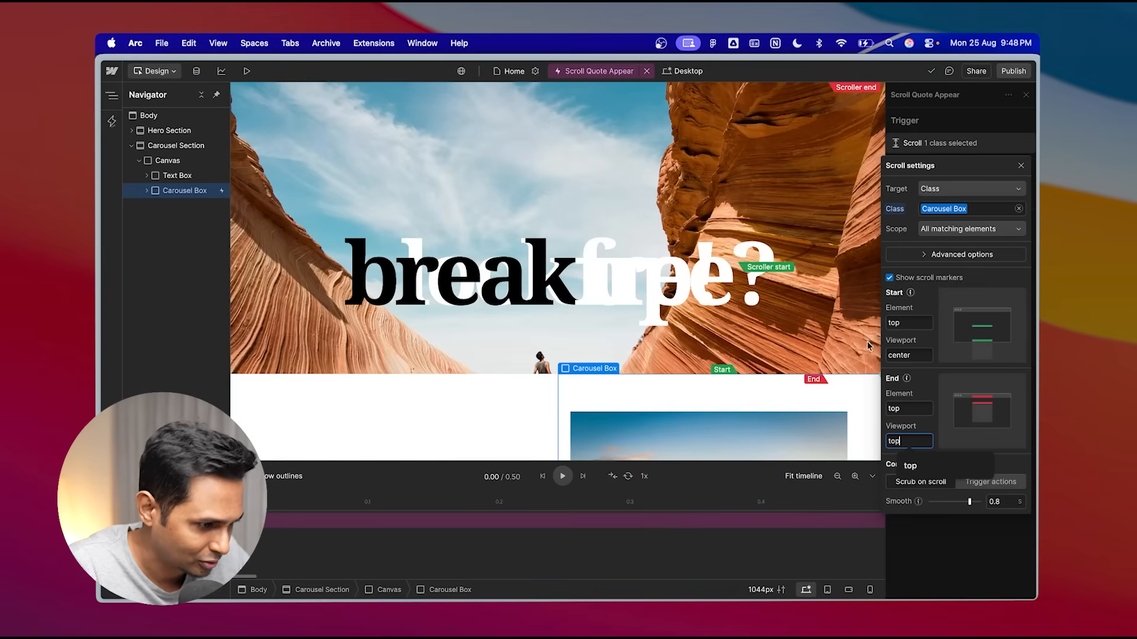
pyautogui.scroll(-2, 735, 389)
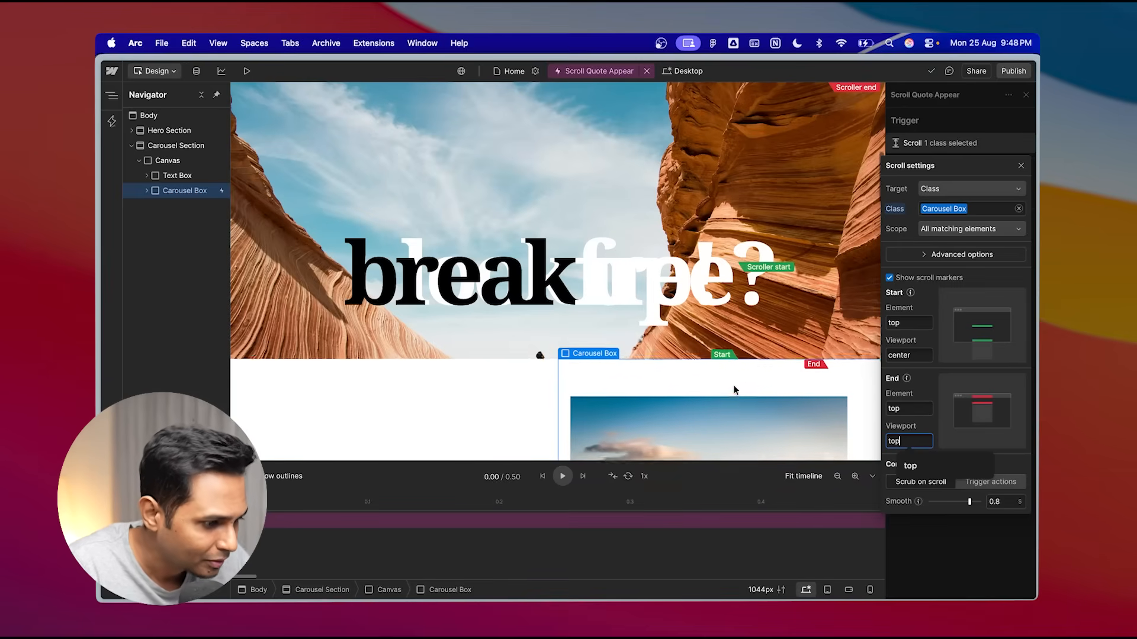
pyautogui.scroll(-5, 734, 390)
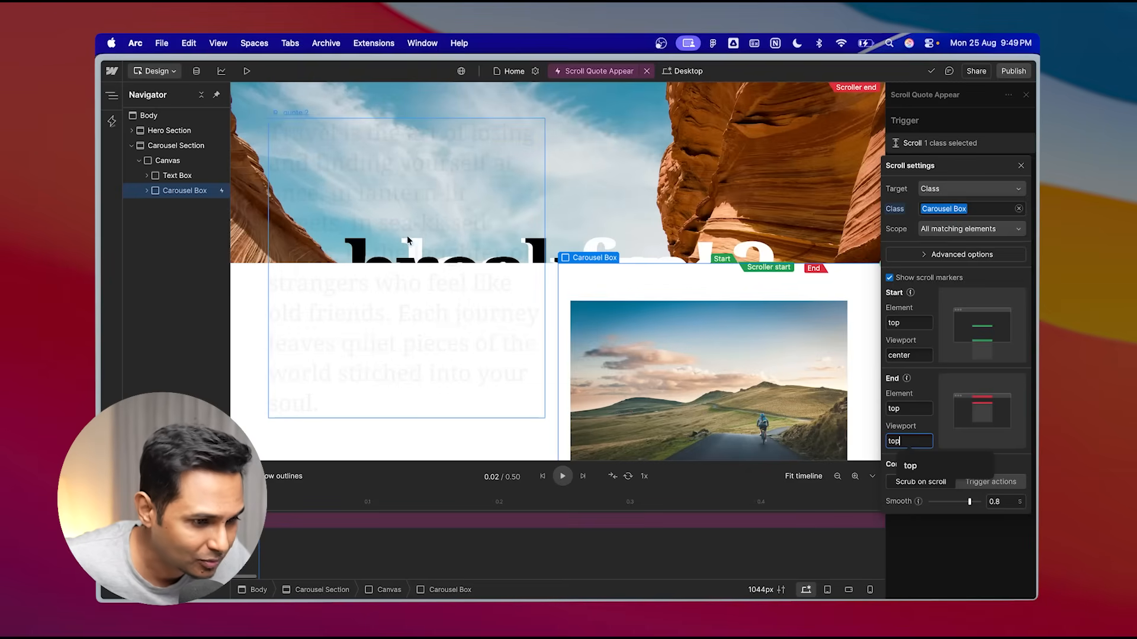
pyautogui.scroll(-1, 429, 245)
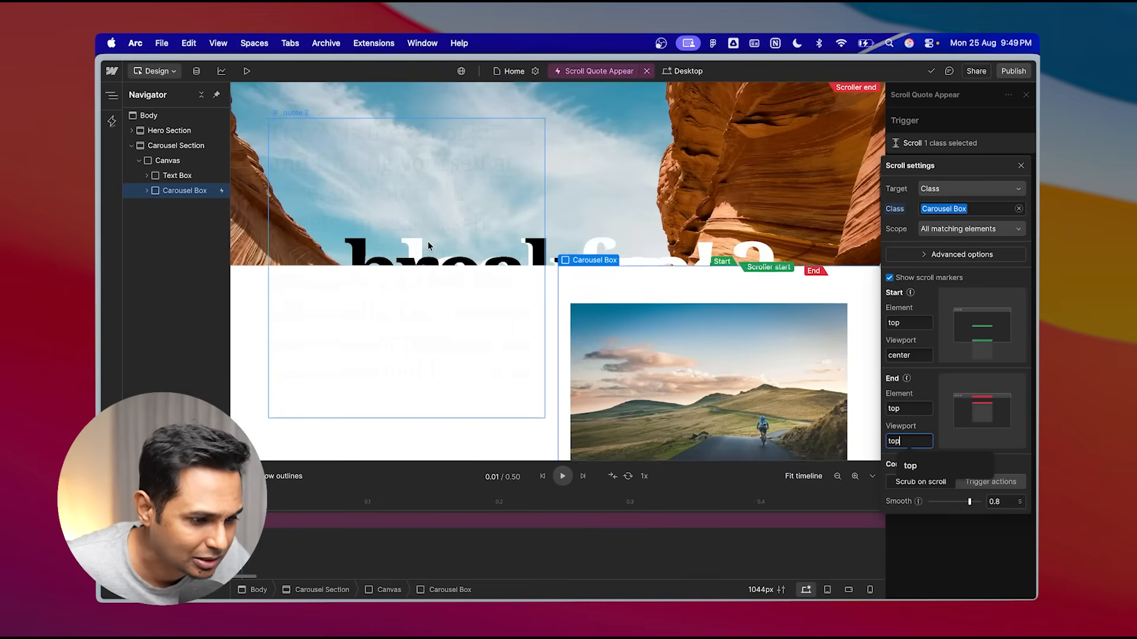
pyautogui.scroll(-5, 683, 328)
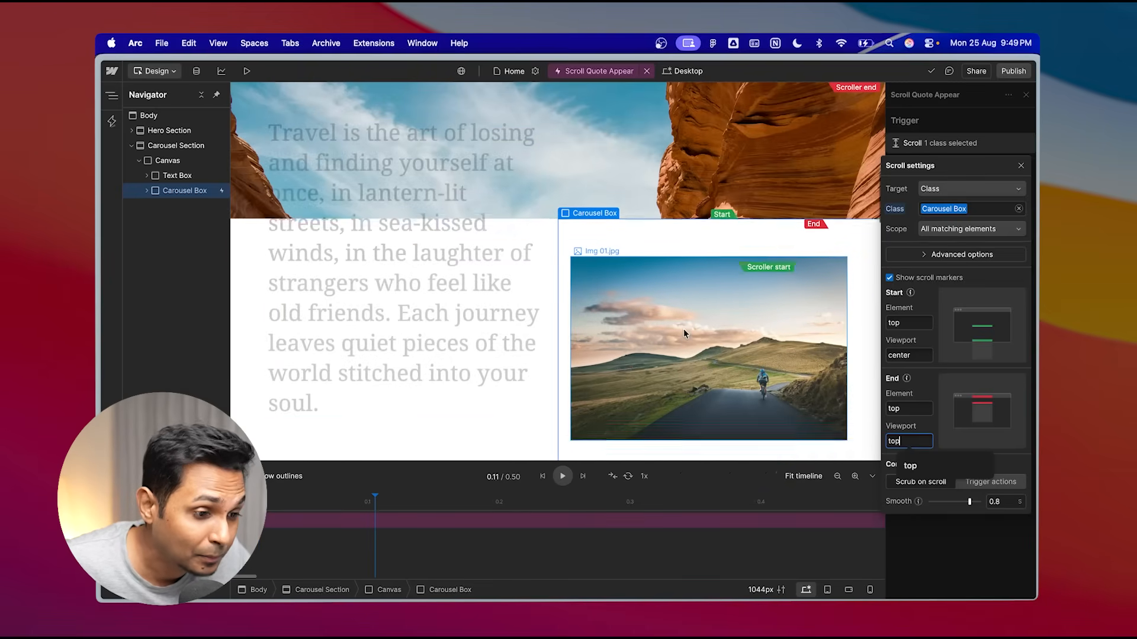
pyautogui.scroll(-5, 683, 331)
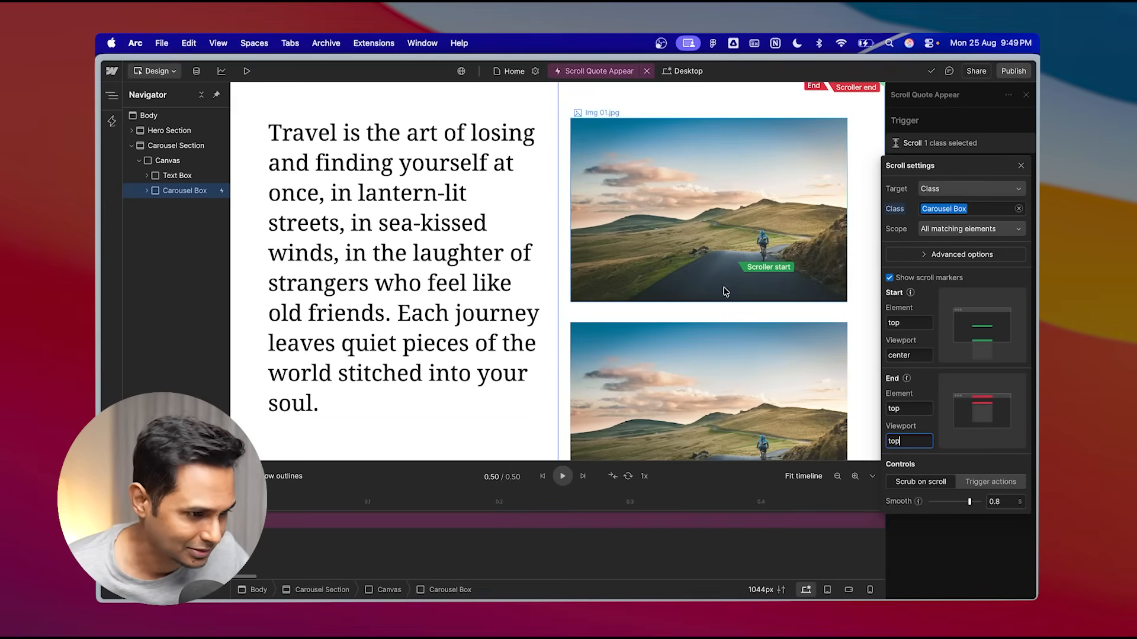
pyautogui.scroll(5, 630, 176)
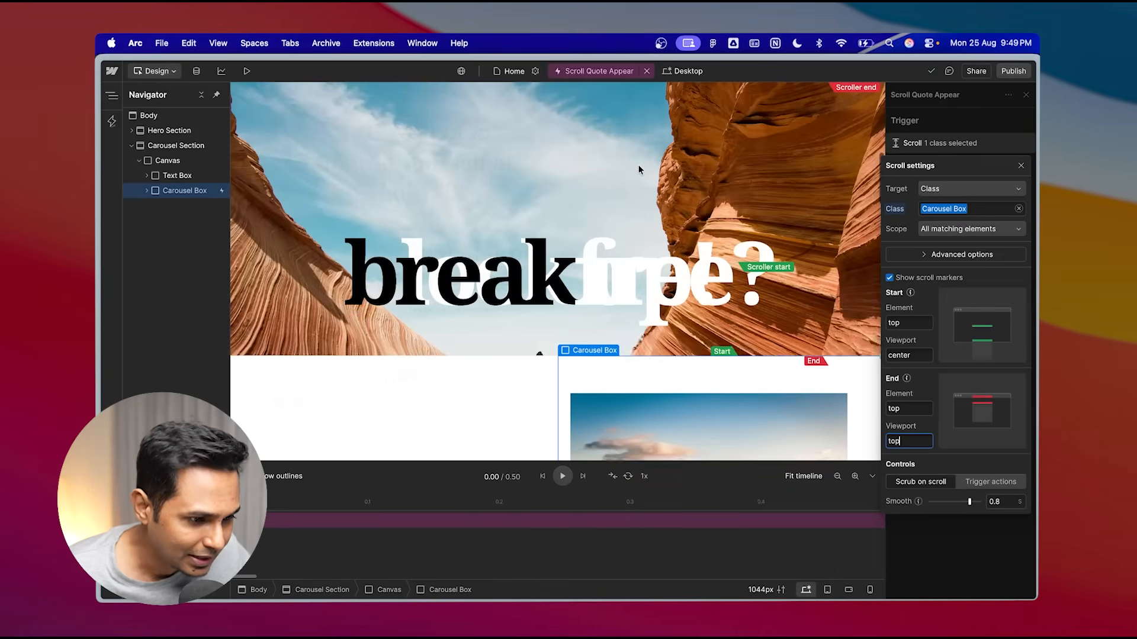
pyautogui.scroll(-3, 638, 170)
pyautogui.scroll(1, 638, 170)
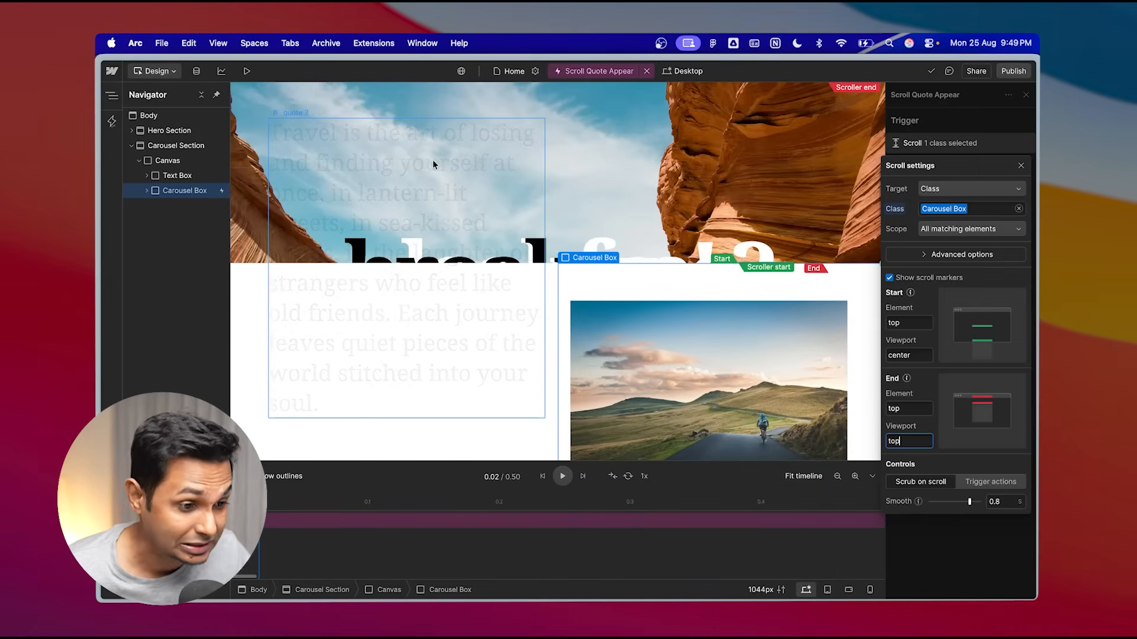
pyautogui.scroll(-5, 717, 372)
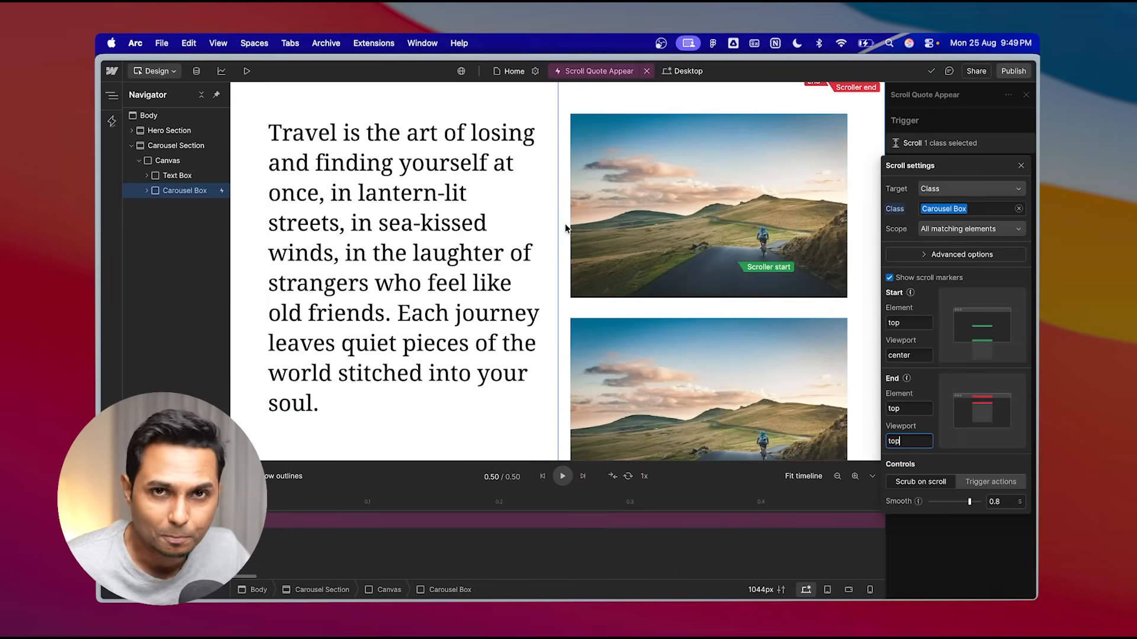
# - Preview the page and scroll up and down through the carousel section to check the quote fade-in, then leave preview
pyautogui.click(246, 72)
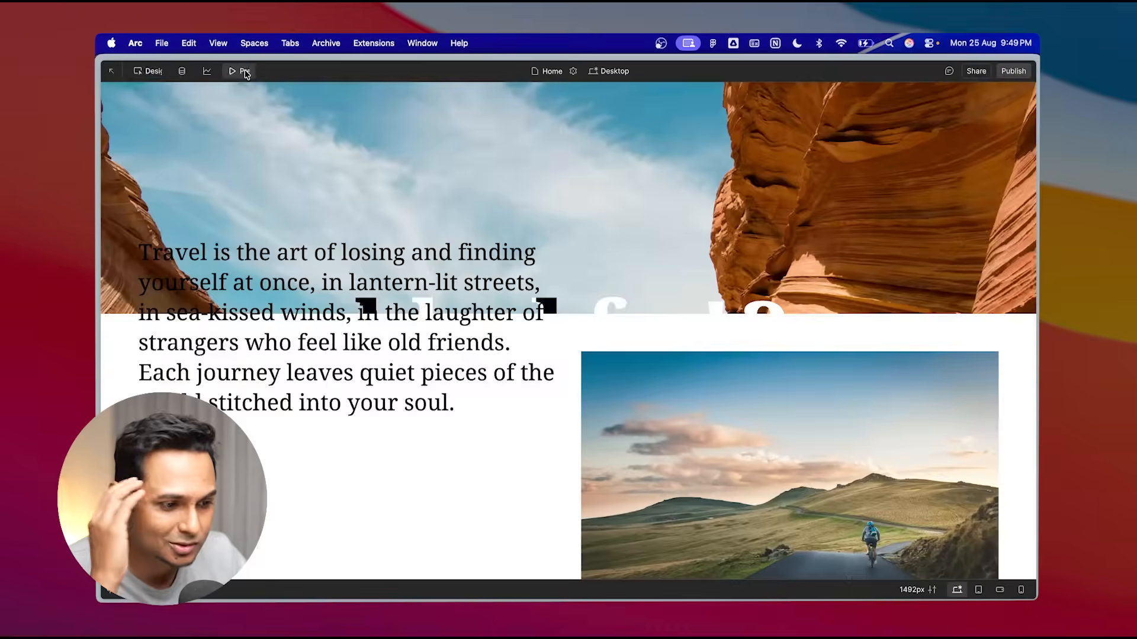
pyautogui.scroll(20, 572, 308)
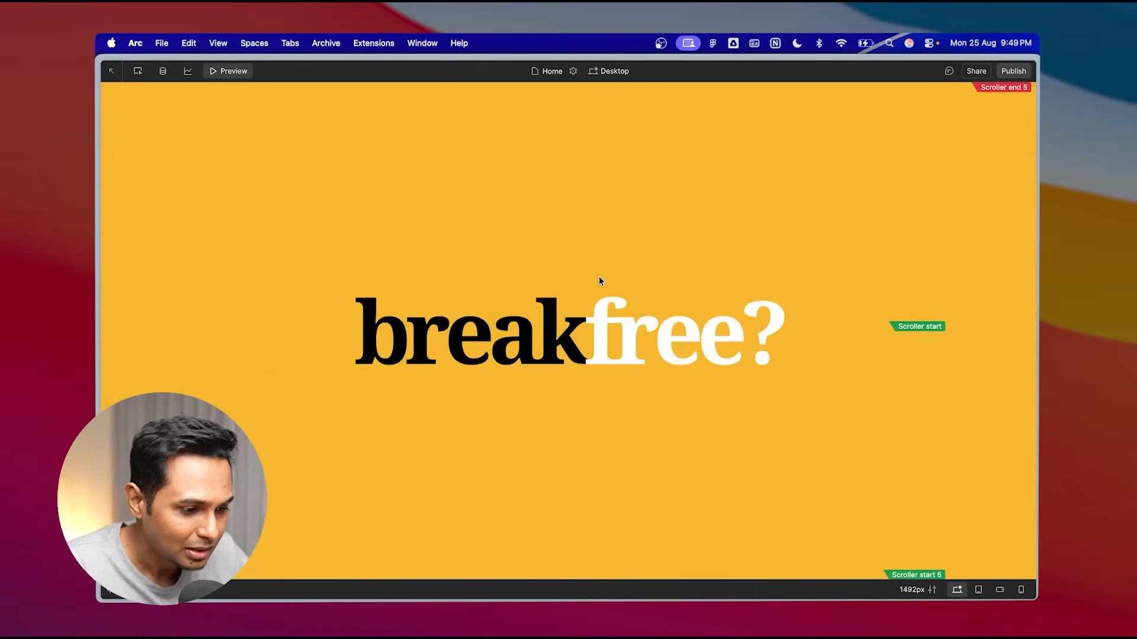
pyautogui.scroll(-2, 600, 281)
pyautogui.scroll(-10, 599, 281)
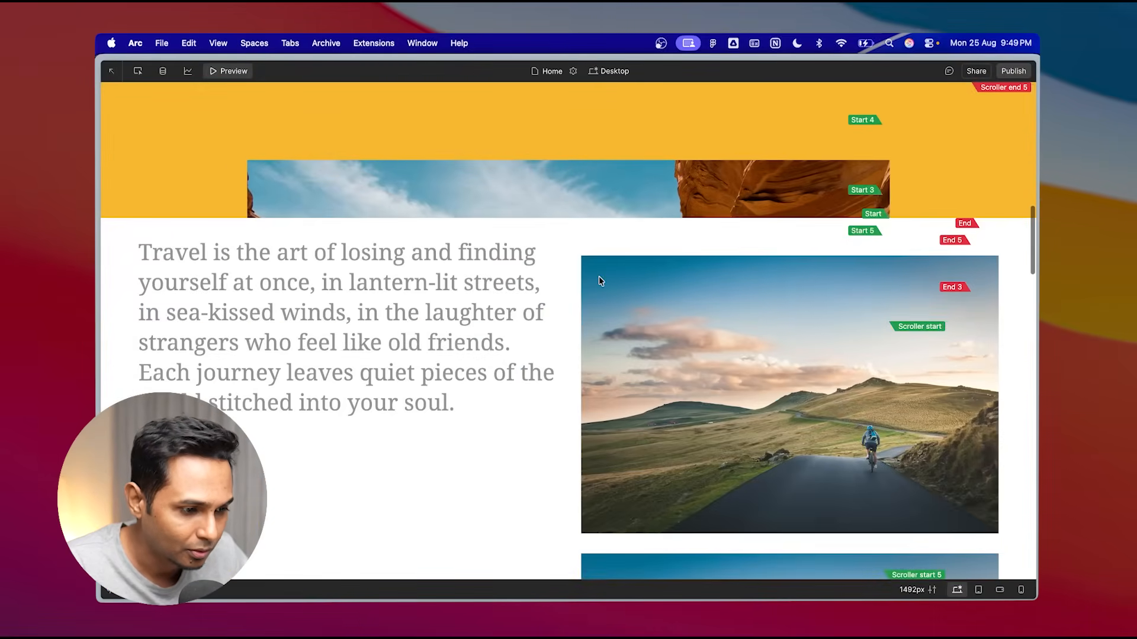
pyautogui.scroll(3, 599, 281)
pyautogui.scroll(-5, 599, 281)
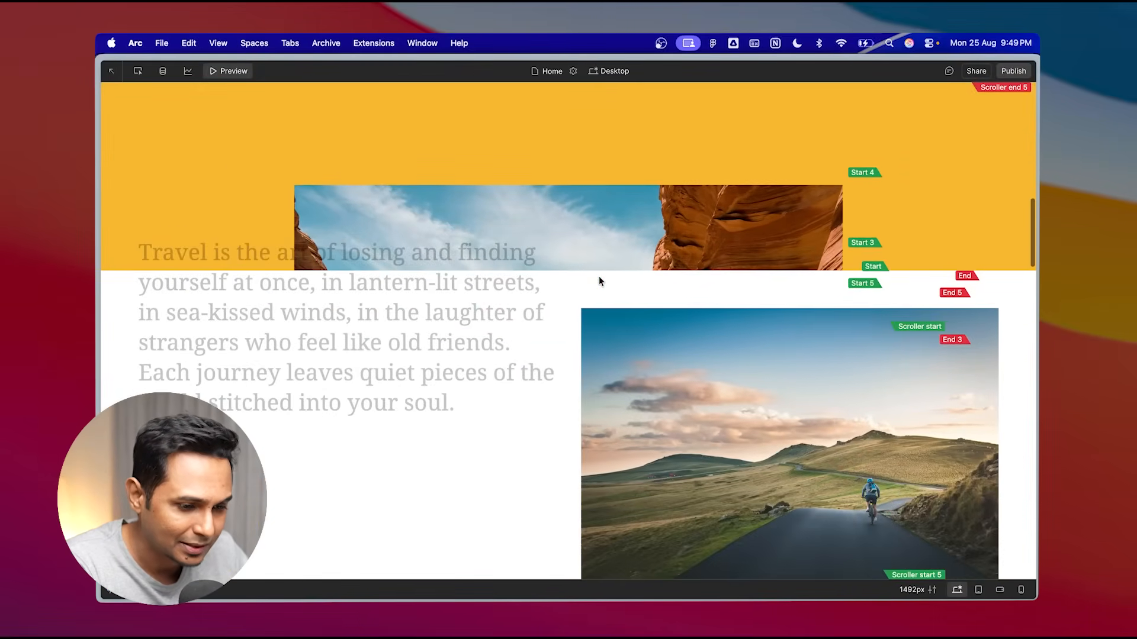
pyautogui.scroll(-6, 598, 281)
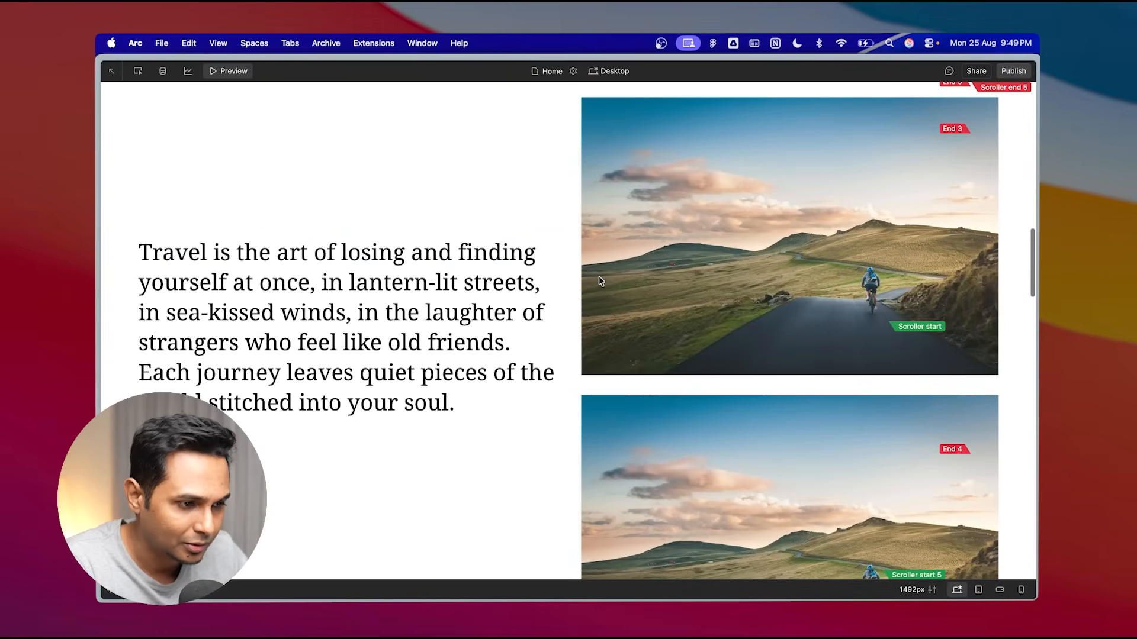
pyautogui.scroll(4, 599, 280)
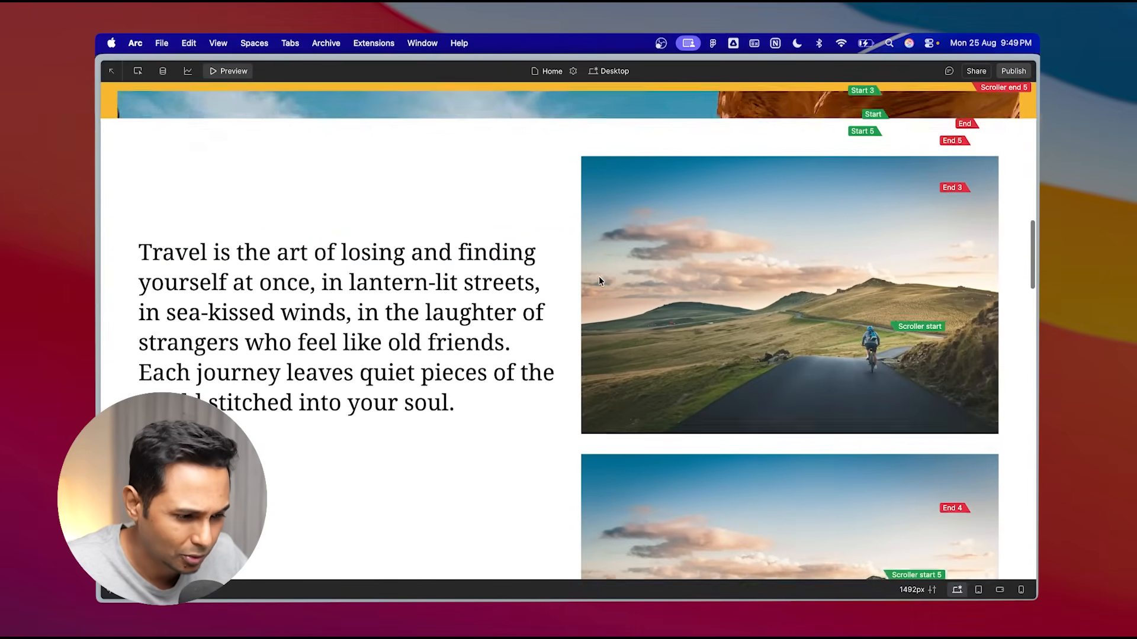
pyautogui.scroll(2, 637, 324)
pyautogui.scroll(-1, 637, 325)
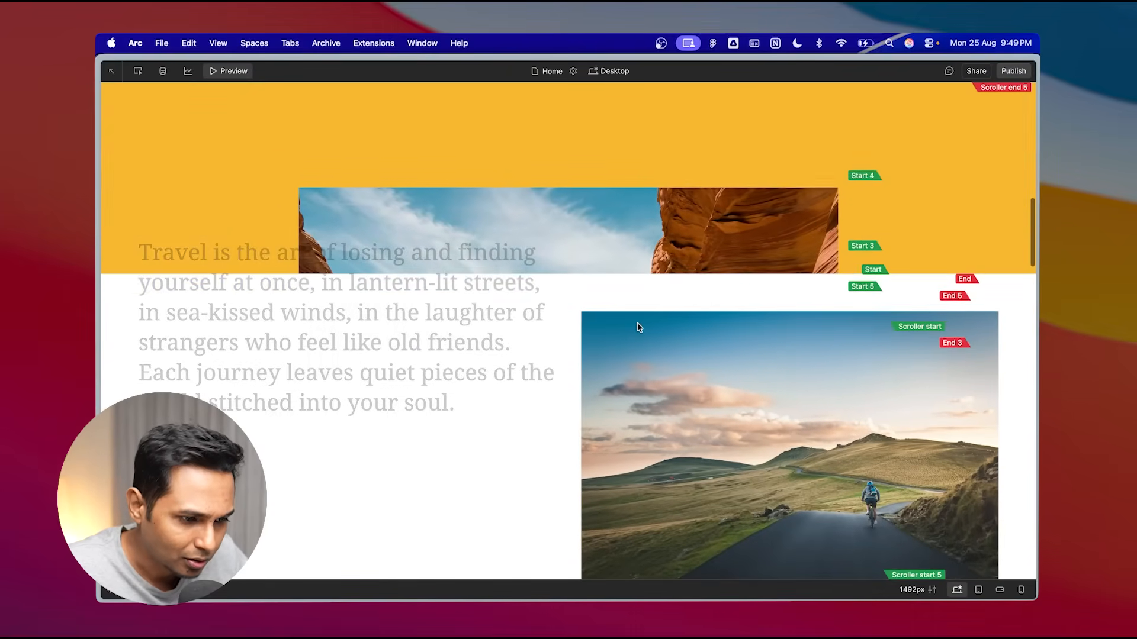
pyautogui.scroll(-3, 638, 327)
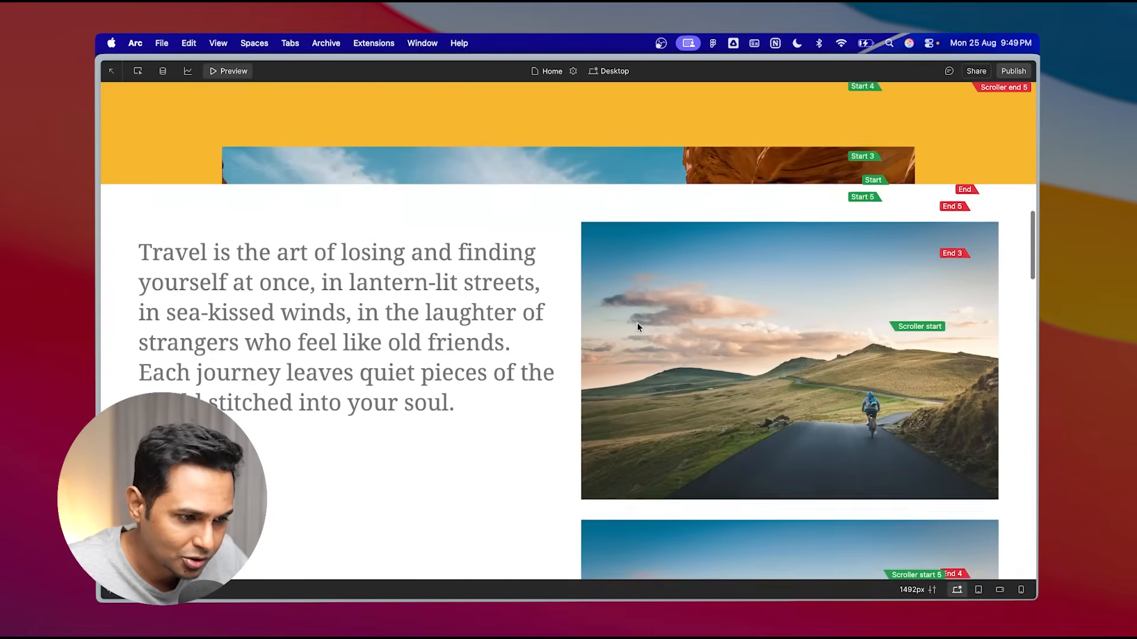
pyautogui.scroll(1, 637, 326)
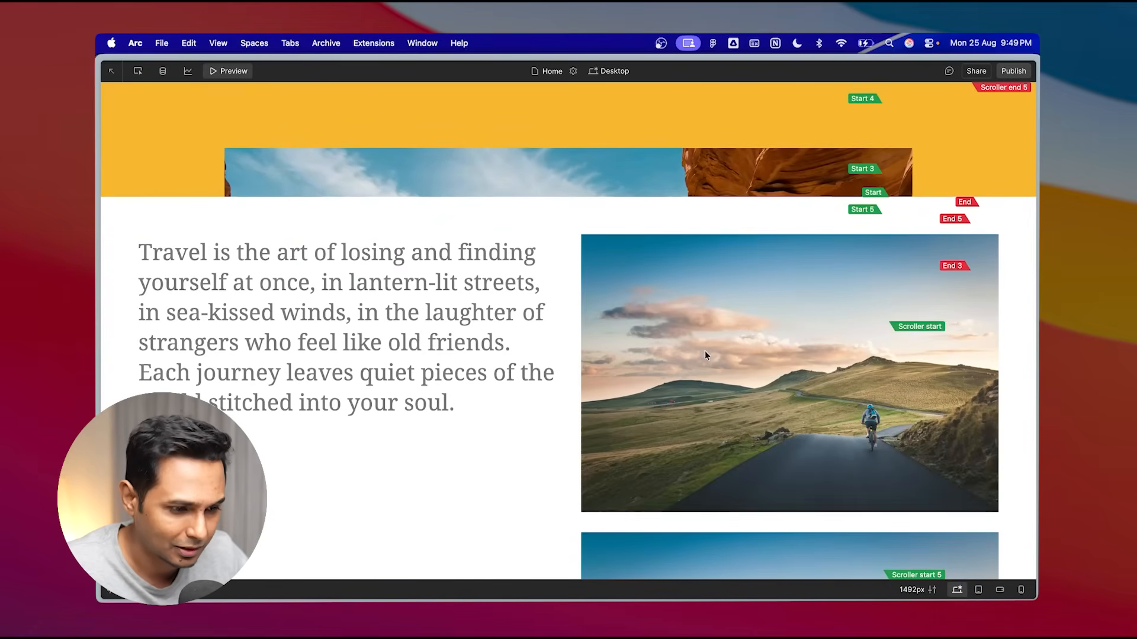
pyautogui.scroll(2, 704, 353)
pyautogui.scroll(-1, 705, 354)
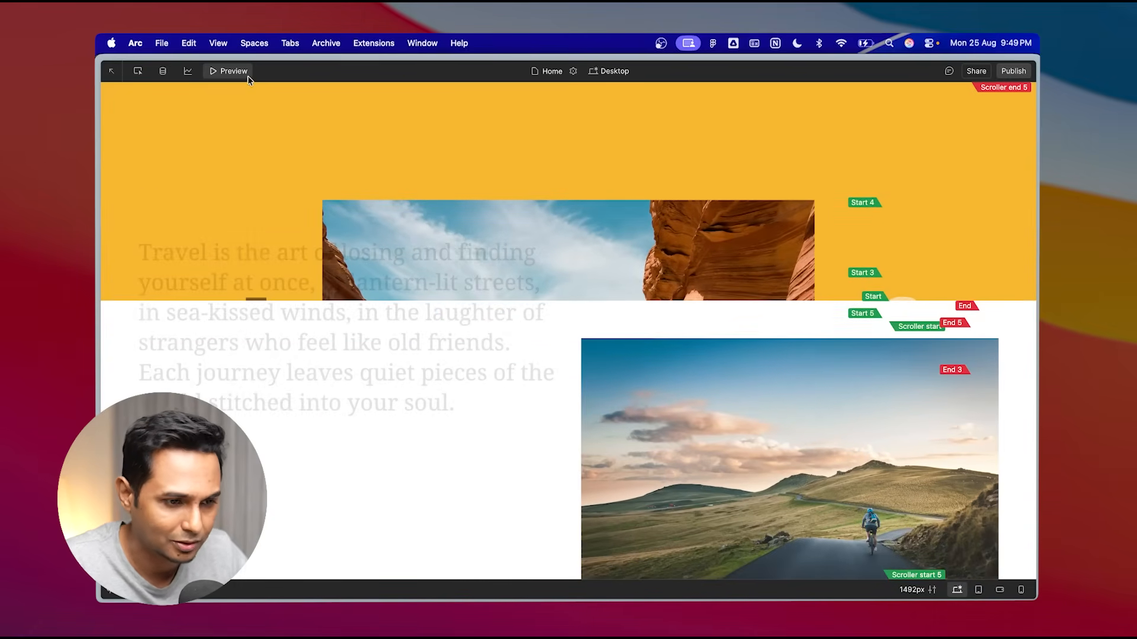
pyautogui.click(247, 76)
# - Set the scroll trigger's start viewport position to 30%
pyautogui.click(935, 143)
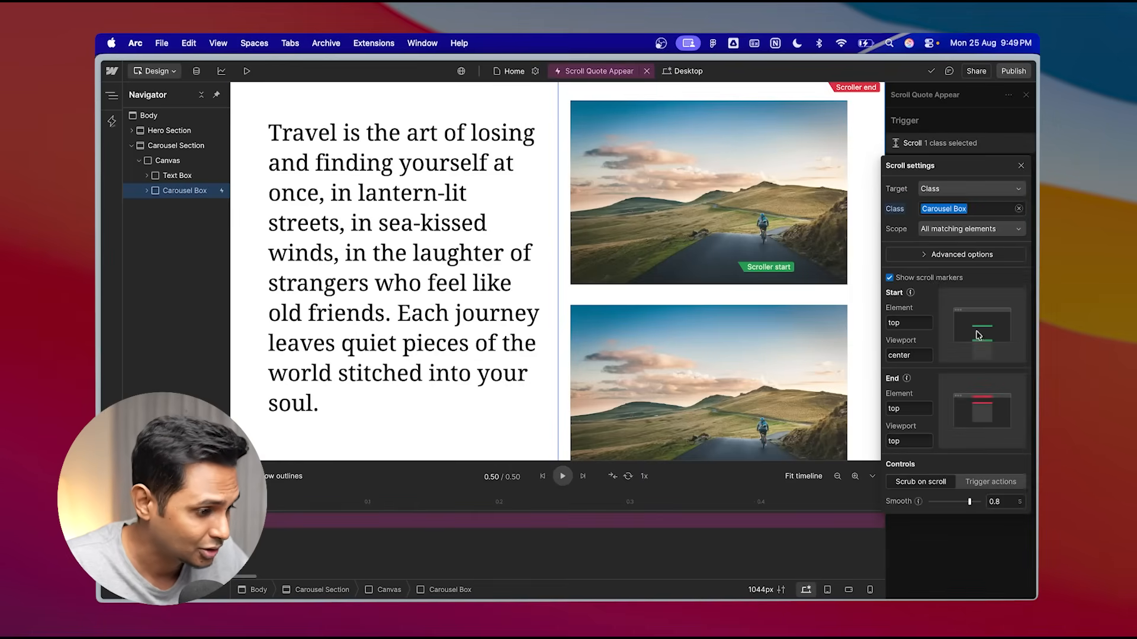
pyautogui.click(919, 357)
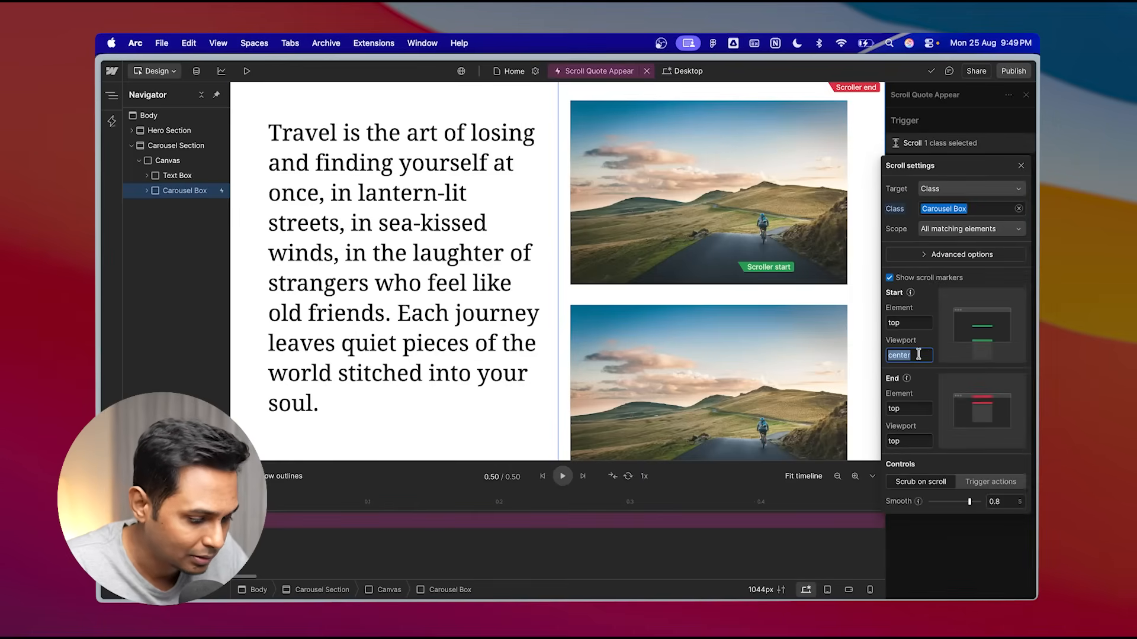
pyautogui.write('30%')
pyautogui.press('Return')
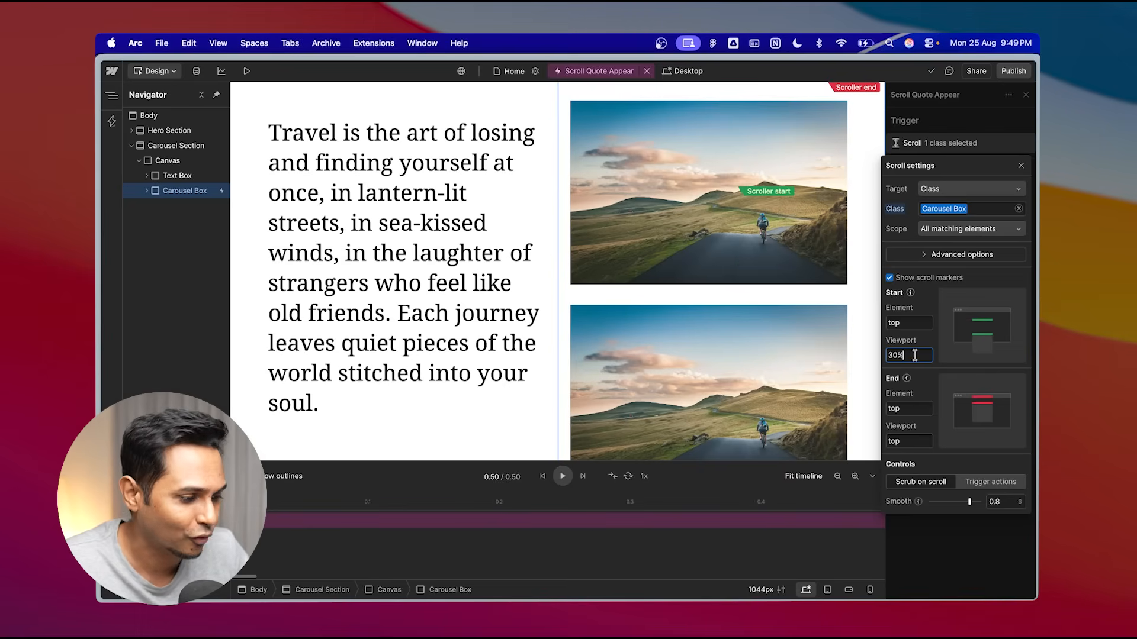
pyautogui.press('BackSpace')
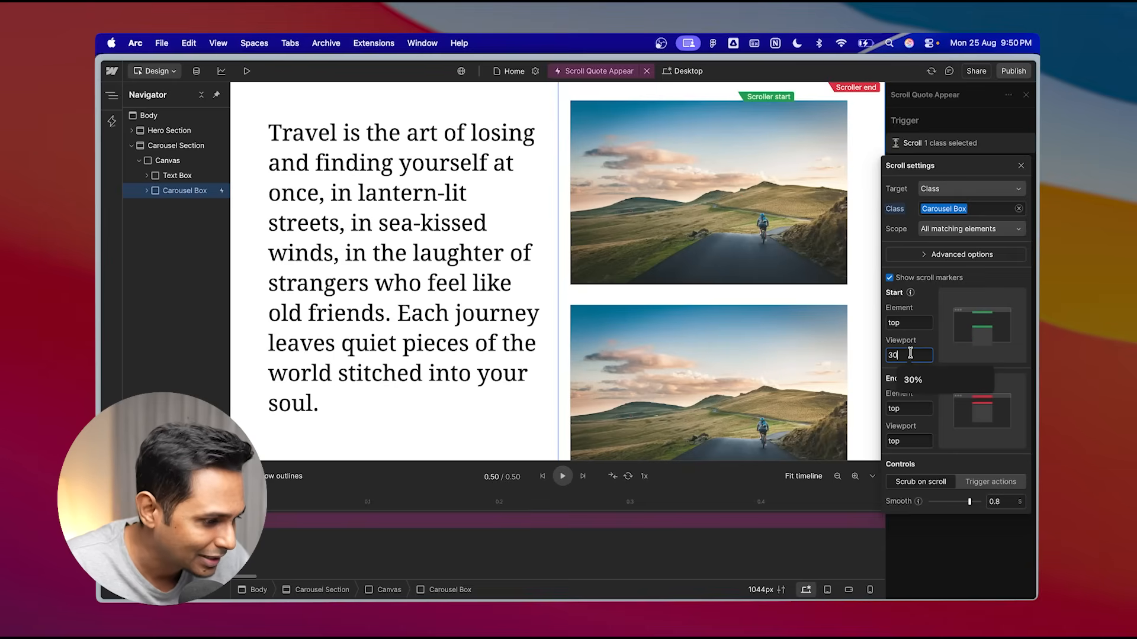
pyautogui.write('kvueg')
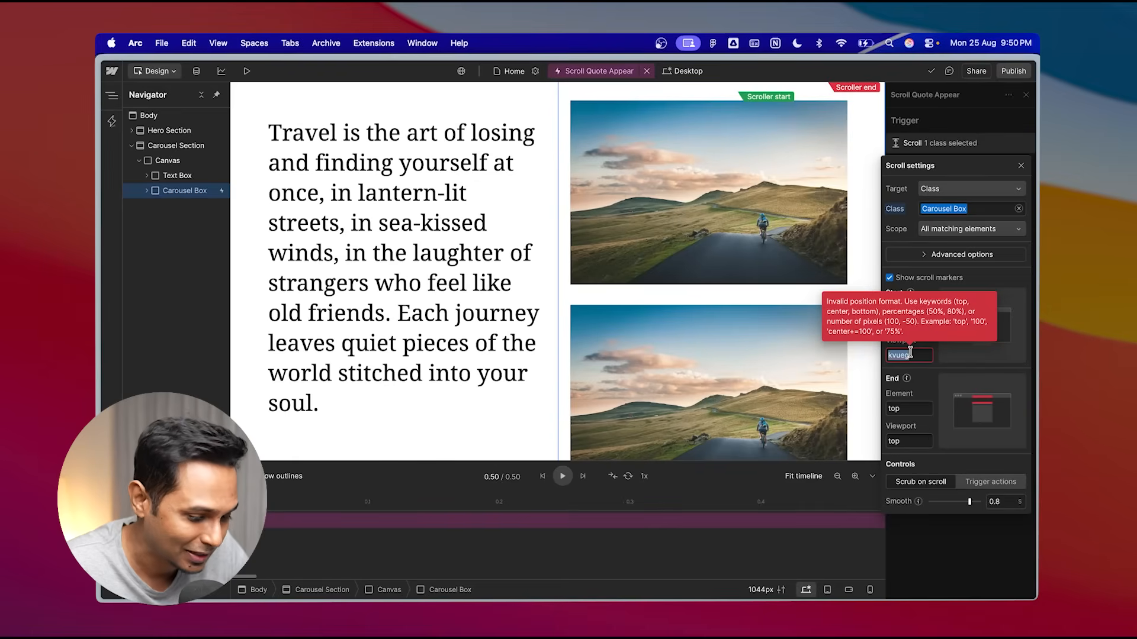
pyautogui.write('30%')
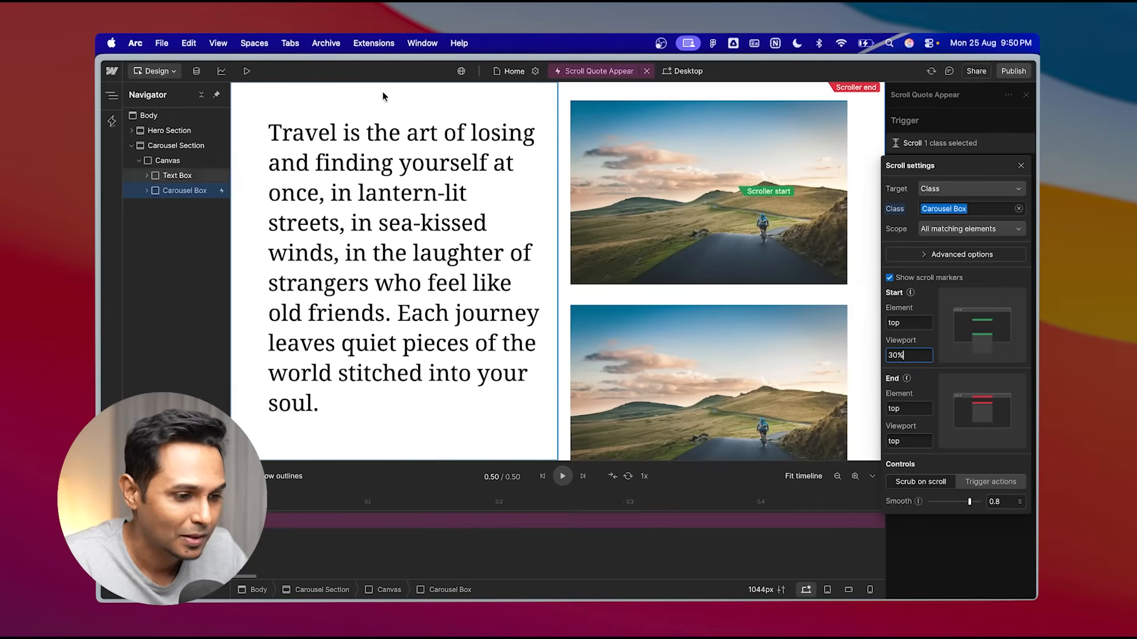
# - Preview the page and scroll through the carousel section to check the quote fade-in
pyautogui.hotkey('alt', 'p')
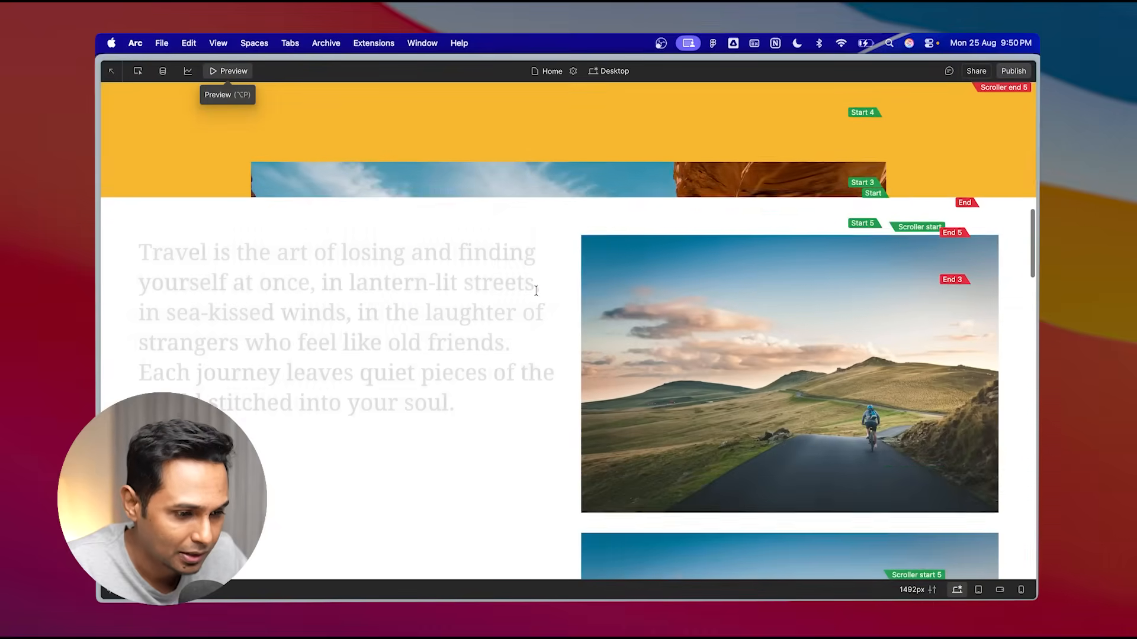
pyautogui.scroll(2, 536, 290)
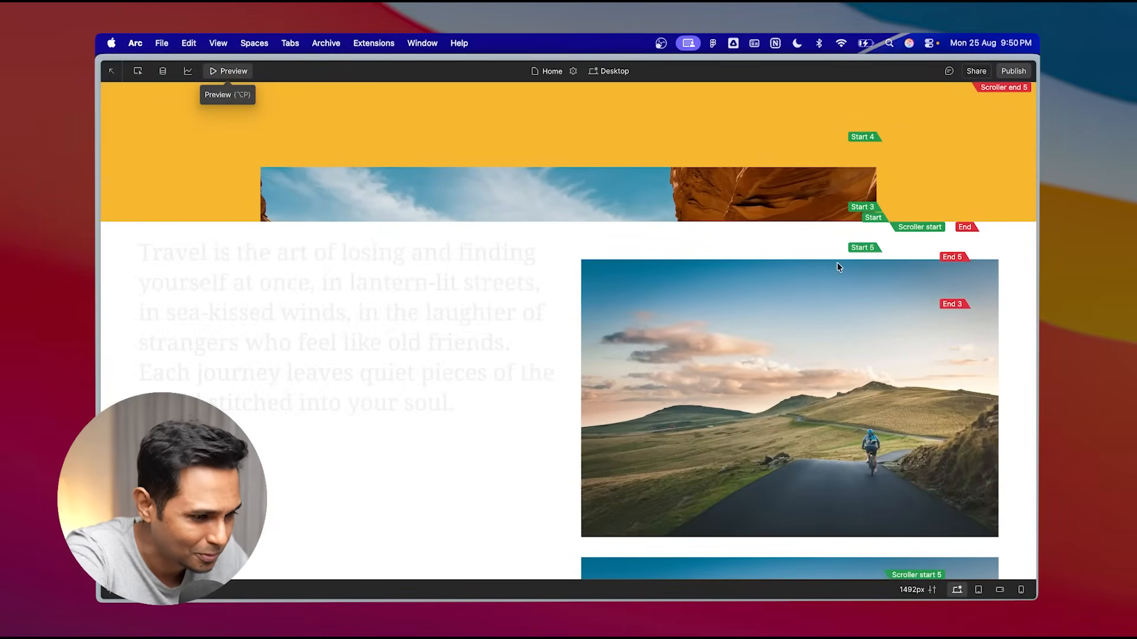
pyautogui.scroll(-4, 826, 280)
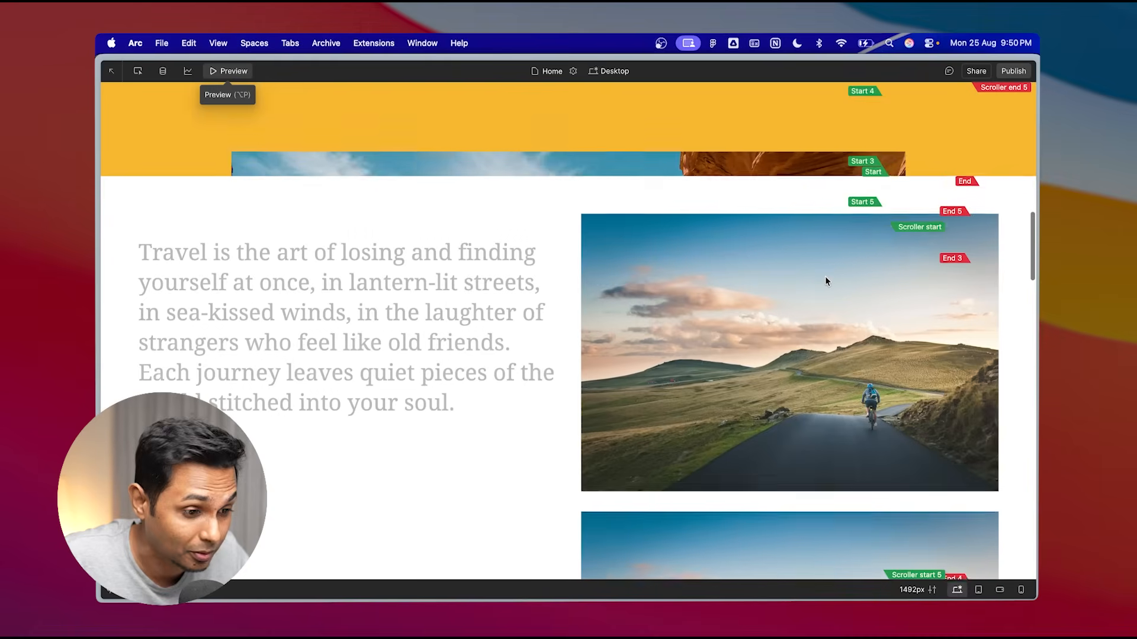
# - Scroll up and down repeatedly between the hero and carousel sections in preview to watch the quote fade in and out
pyautogui.scroll(-1, 827, 280)
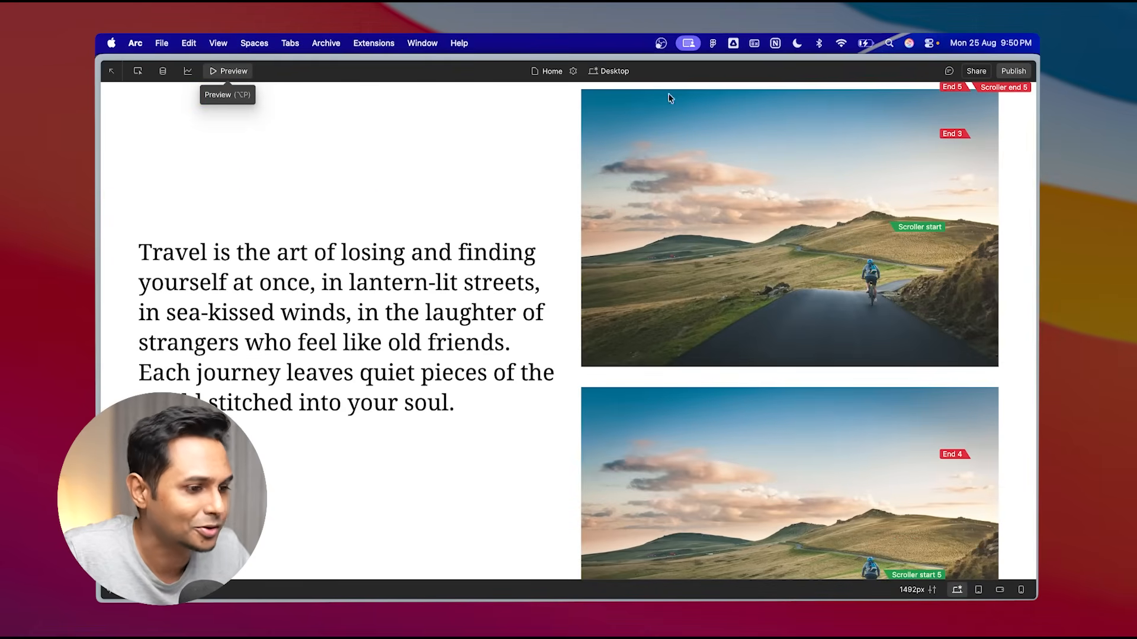
pyautogui.scroll(5, 691, 261)
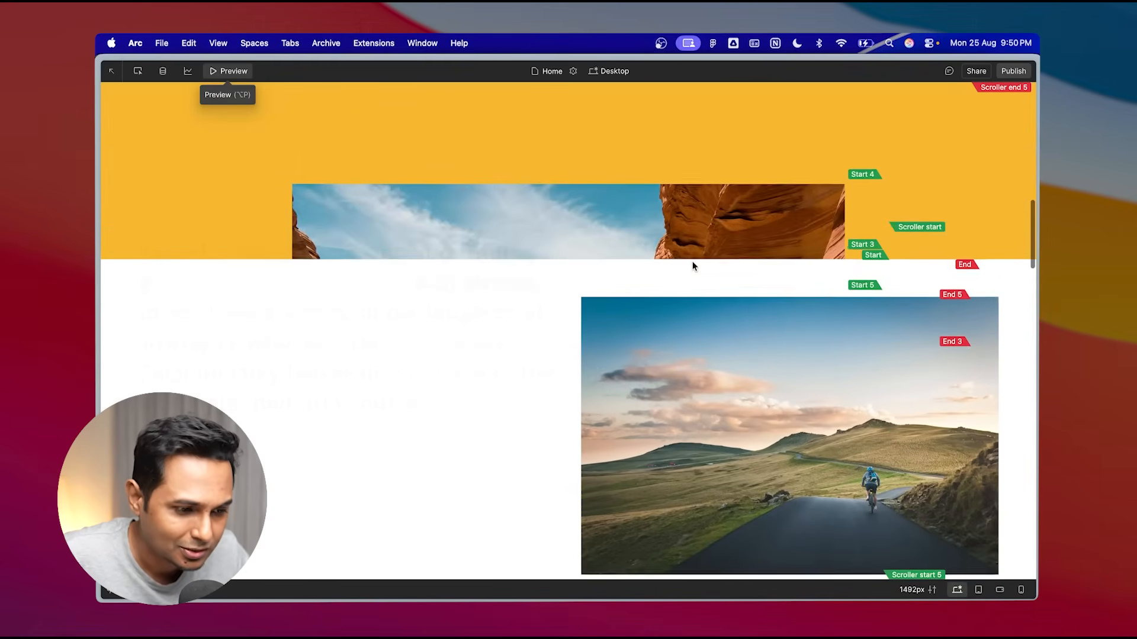
pyautogui.scroll(-4, 691, 262)
pyautogui.scroll(3, 693, 266)
pyautogui.scroll(-3, 694, 265)
pyautogui.scroll(3, 694, 265)
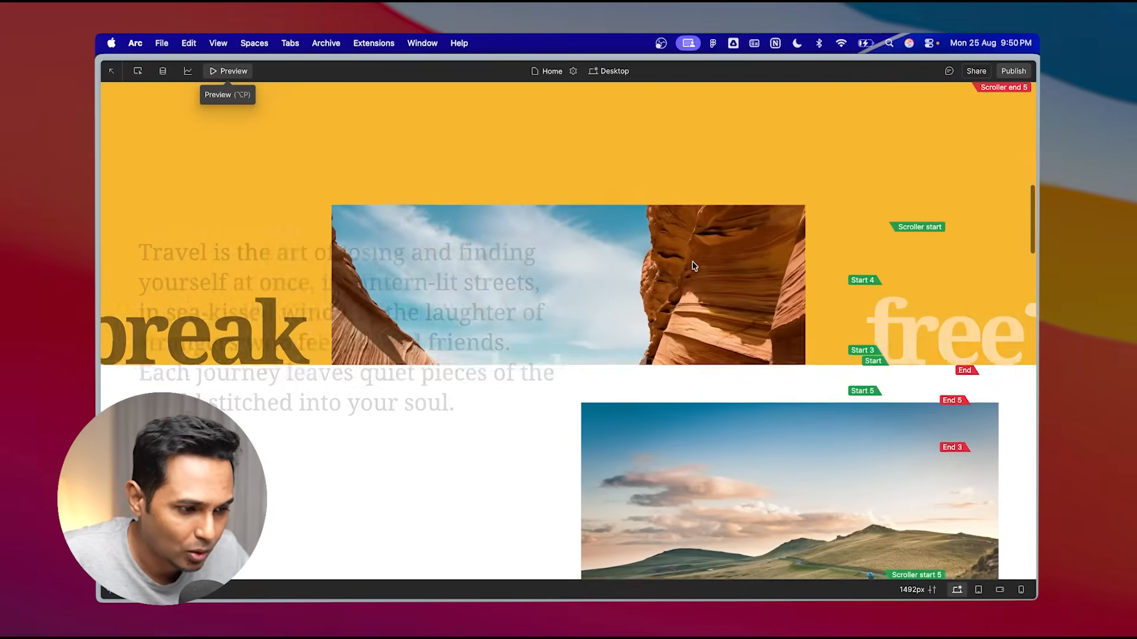
pyautogui.scroll(5, 694, 265)
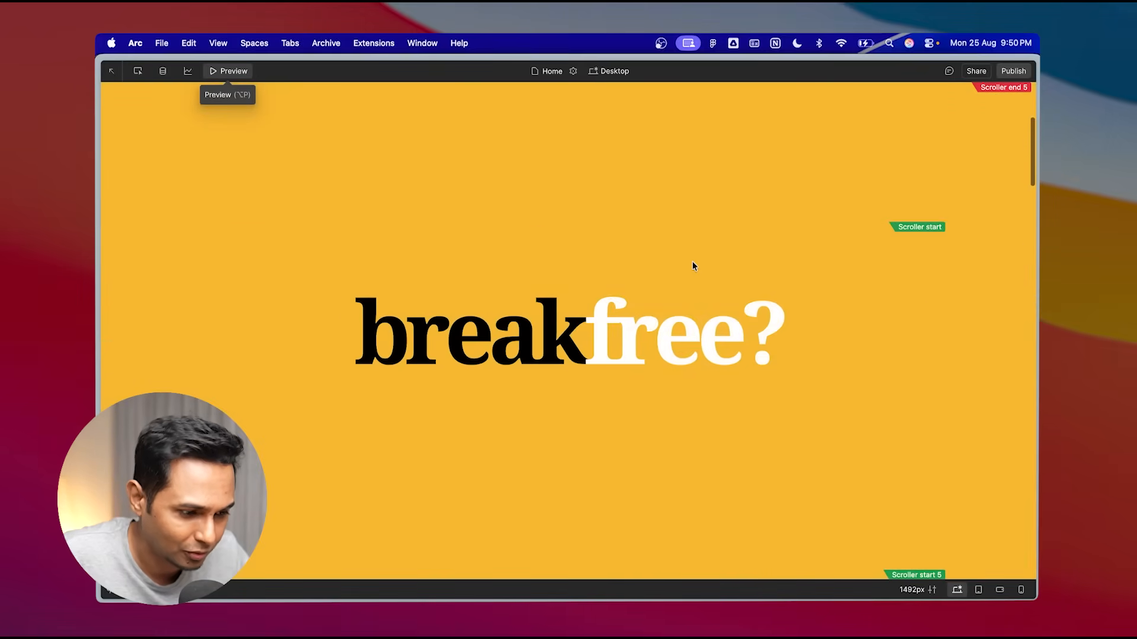
pyautogui.scroll(-5, 694, 264)
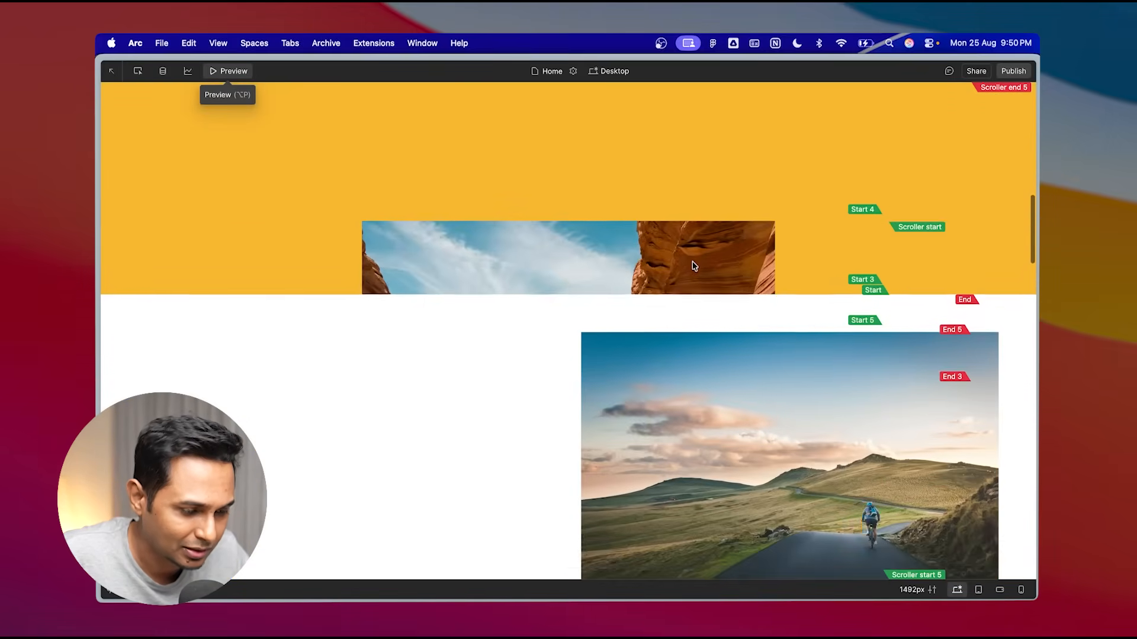
pyautogui.scroll(5, 693, 264)
# - Reload the preview, scroll down from the hero into the carousel section to recheck the quote, and leave preview
pyautogui.press('super+r')
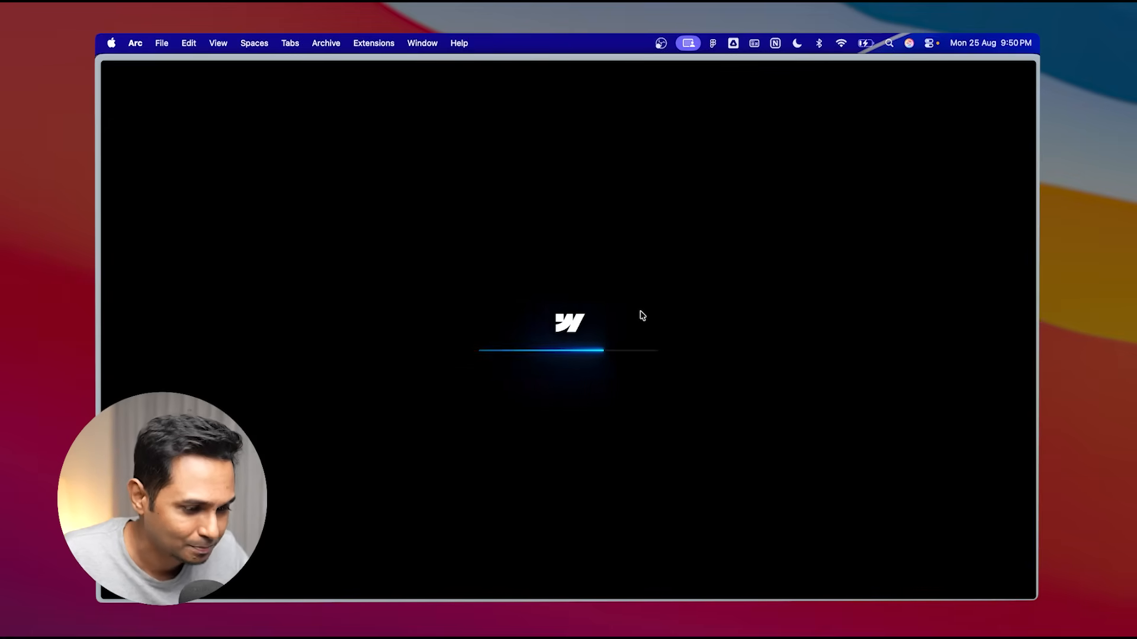
pyautogui.scroll(-5, 685, 420)
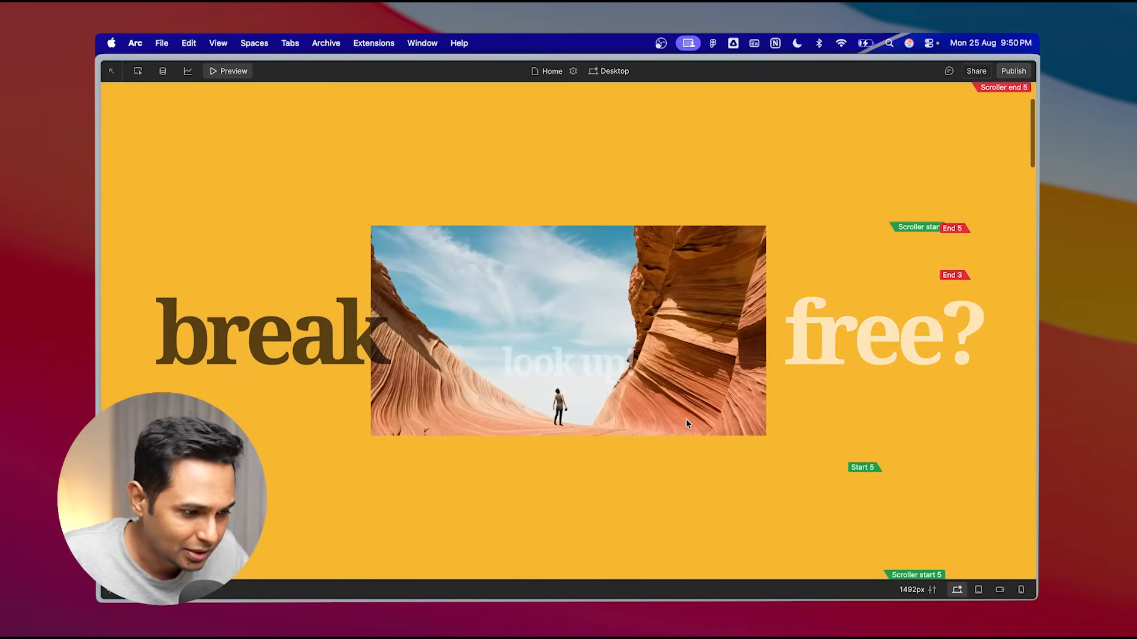
pyautogui.scroll(-3, 686, 424)
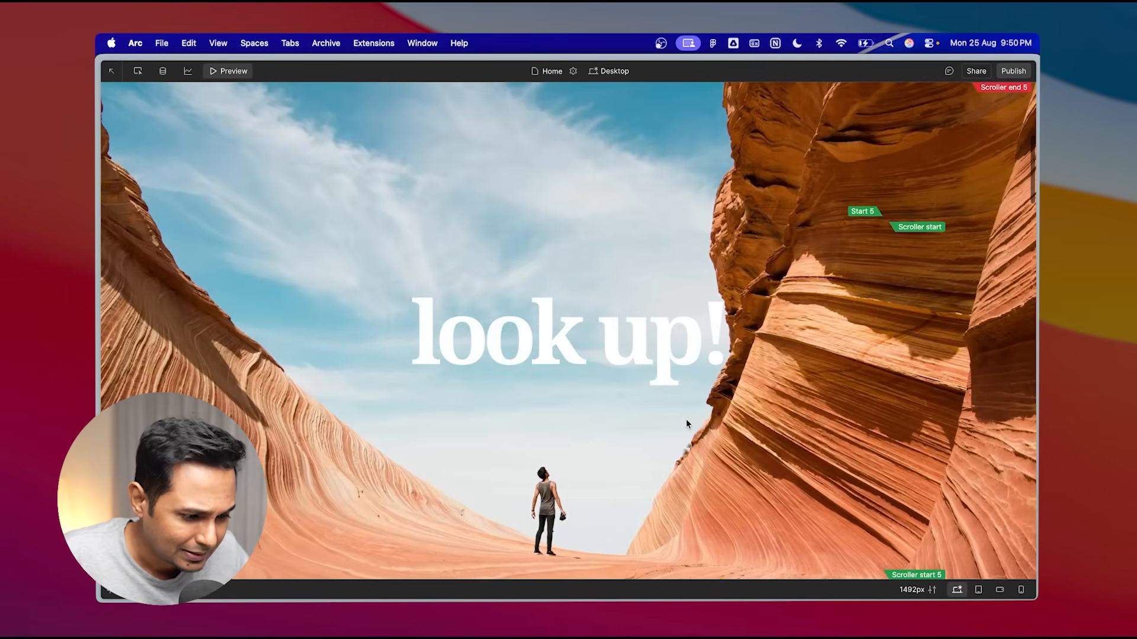
pyautogui.scroll(-5, 682, 565)
pyautogui.scroll(-6, 682, 568)
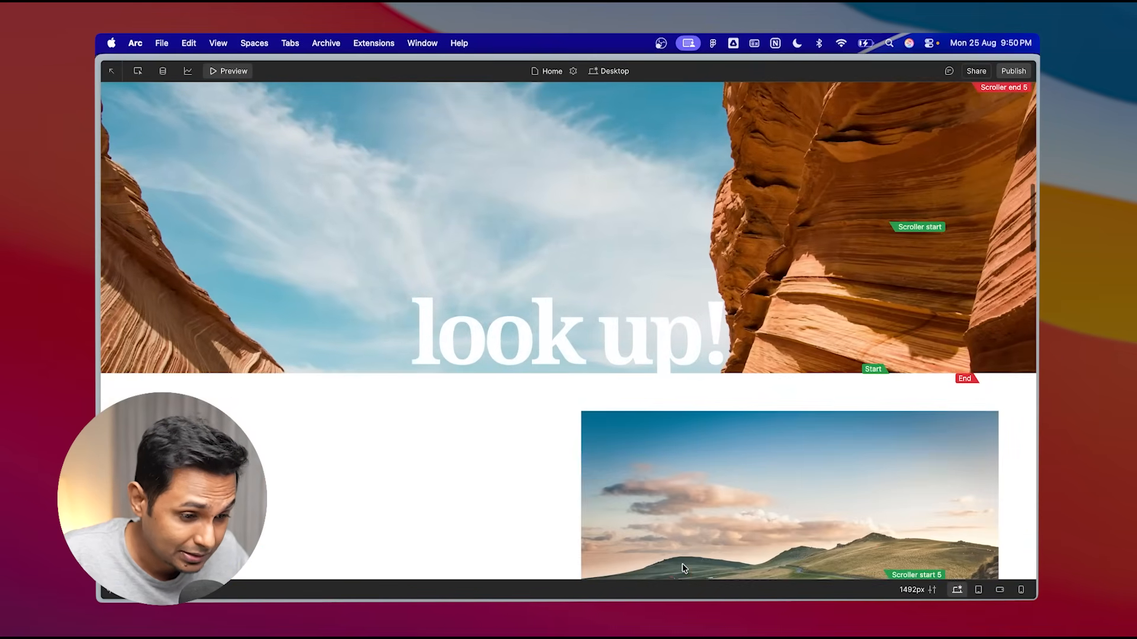
pyautogui.scroll(-8, 682, 567)
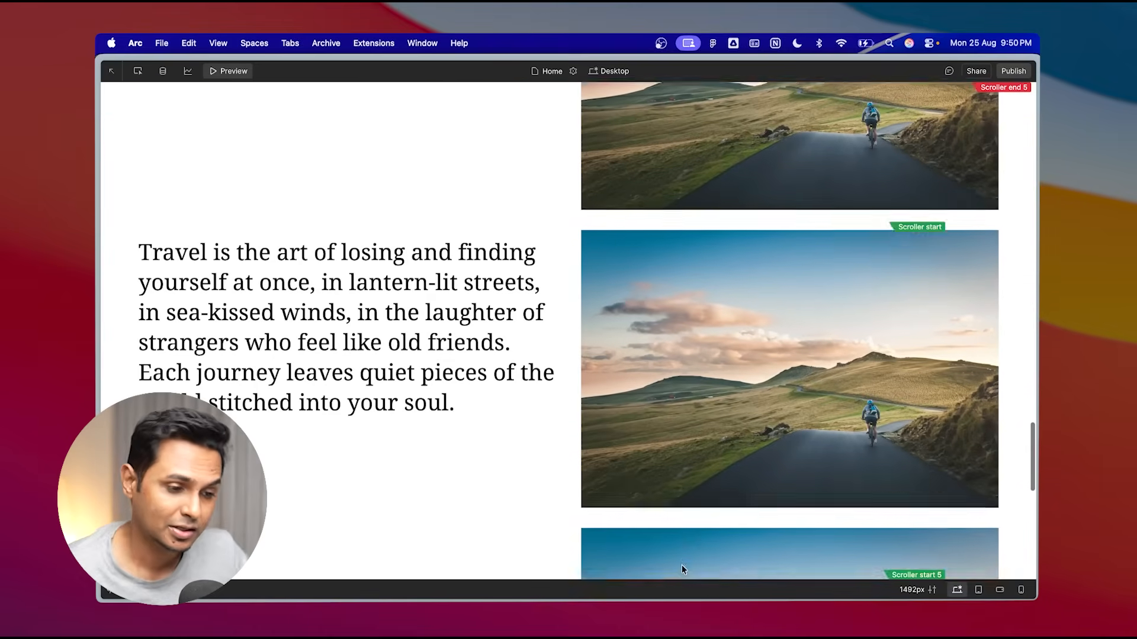
pyautogui.scroll(4, 651, 504)
pyautogui.click(228, 71)
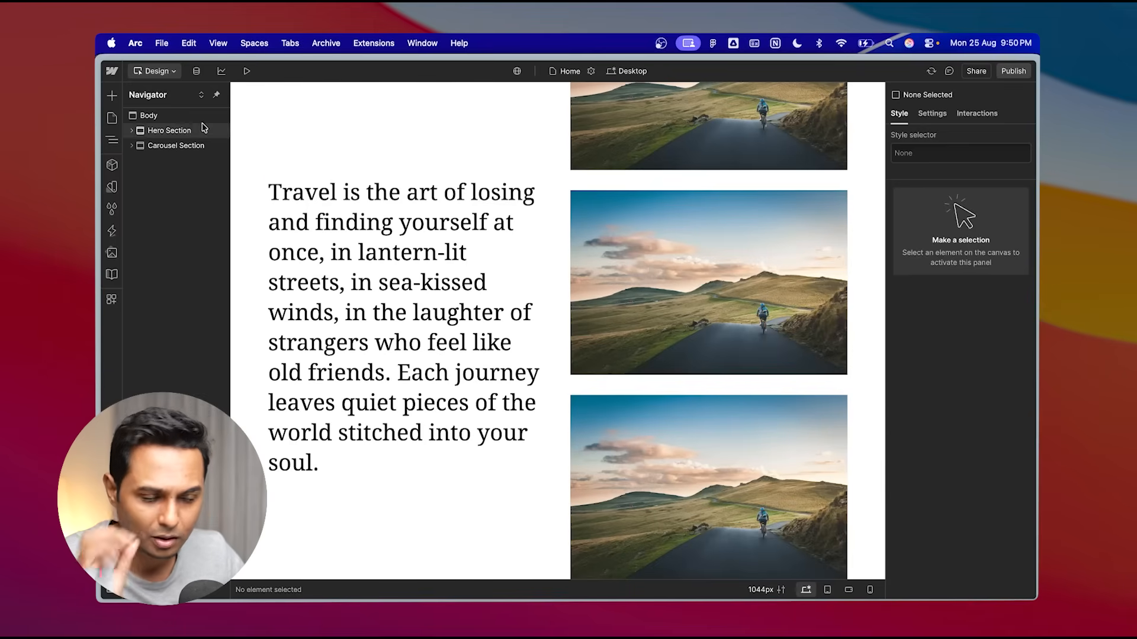
# - Select the Carousel Box in the carousel section and add a new scroll-triggered interaction to it
pyautogui.click(132, 145)
pyautogui.click(137, 161)
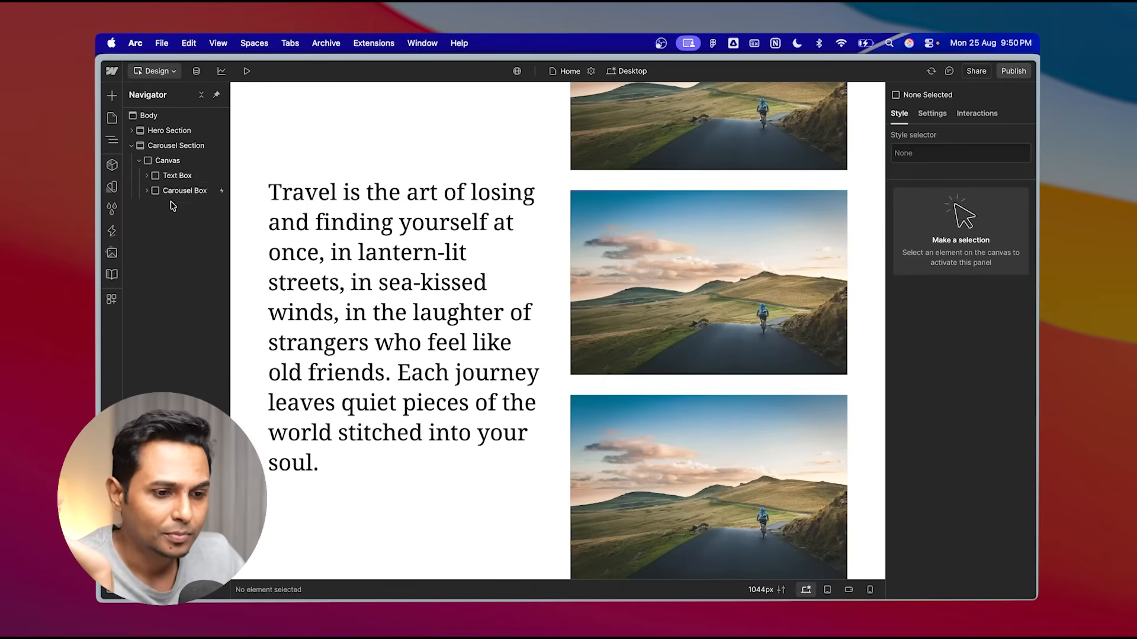
pyautogui.click(146, 176)
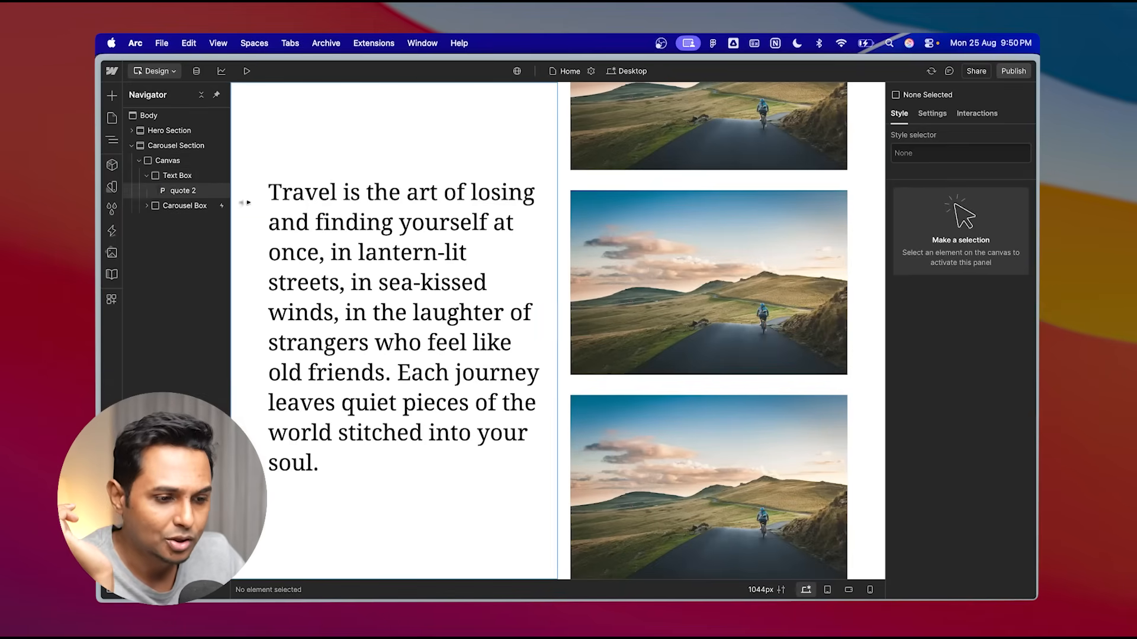
pyautogui.click(188, 195)
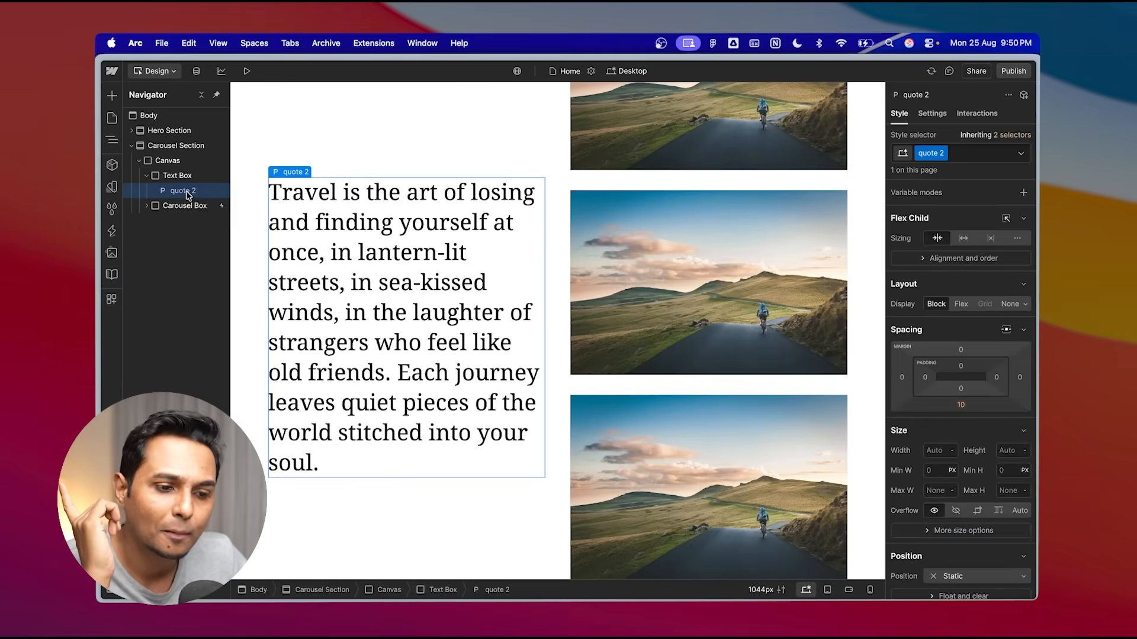
pyautogui.click(185, 207)
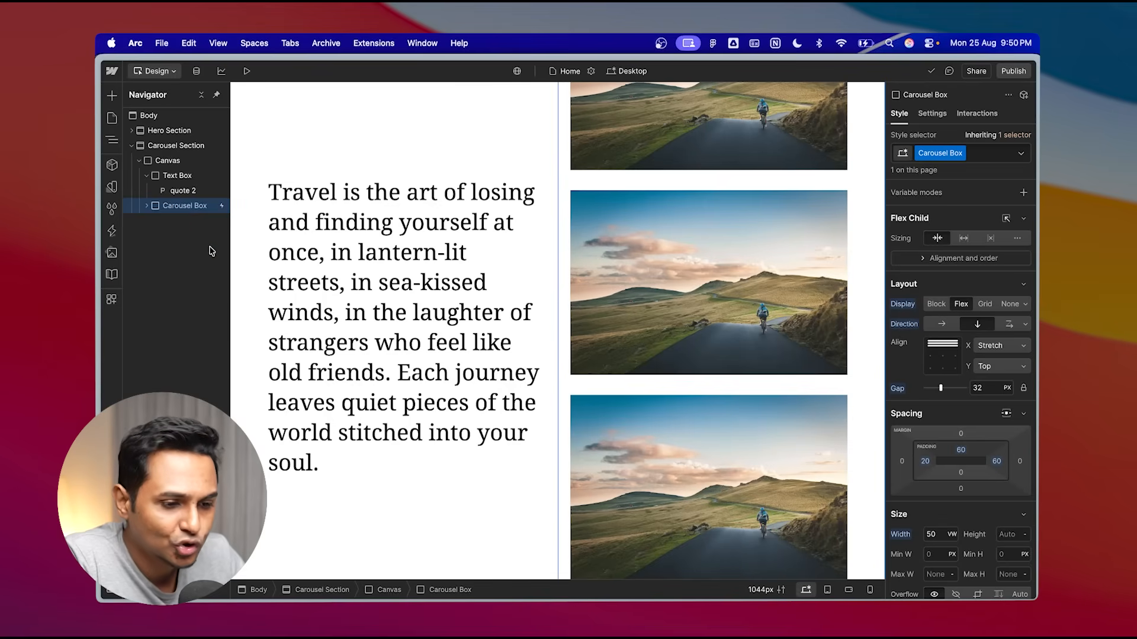
pyautogui.click(147, 176)
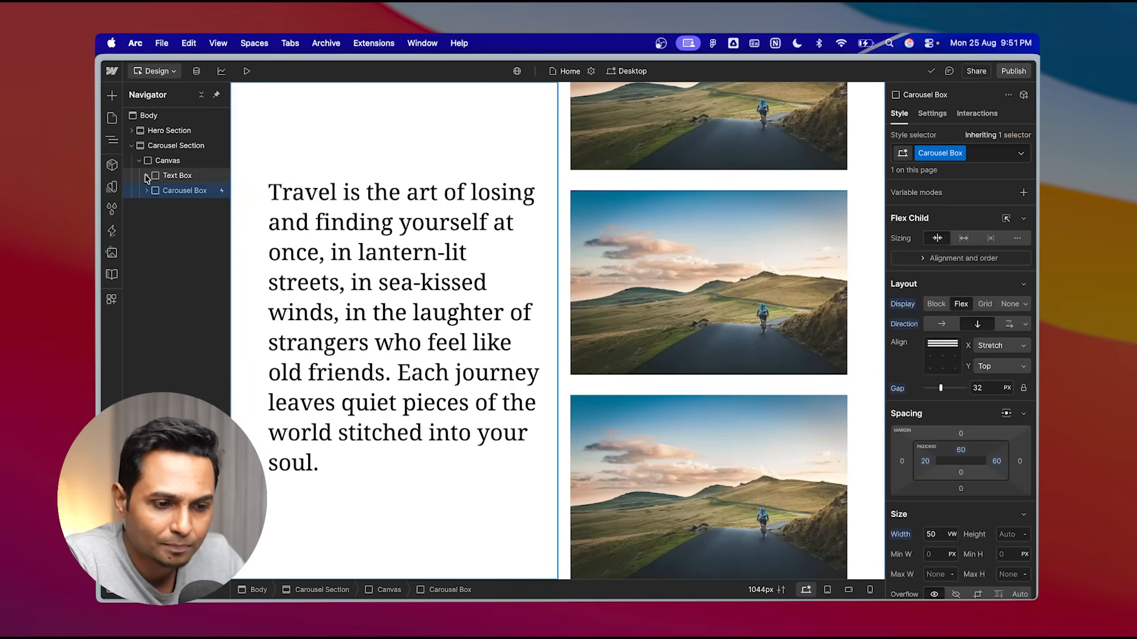
pyautogui.scroll(5, 630, 283)
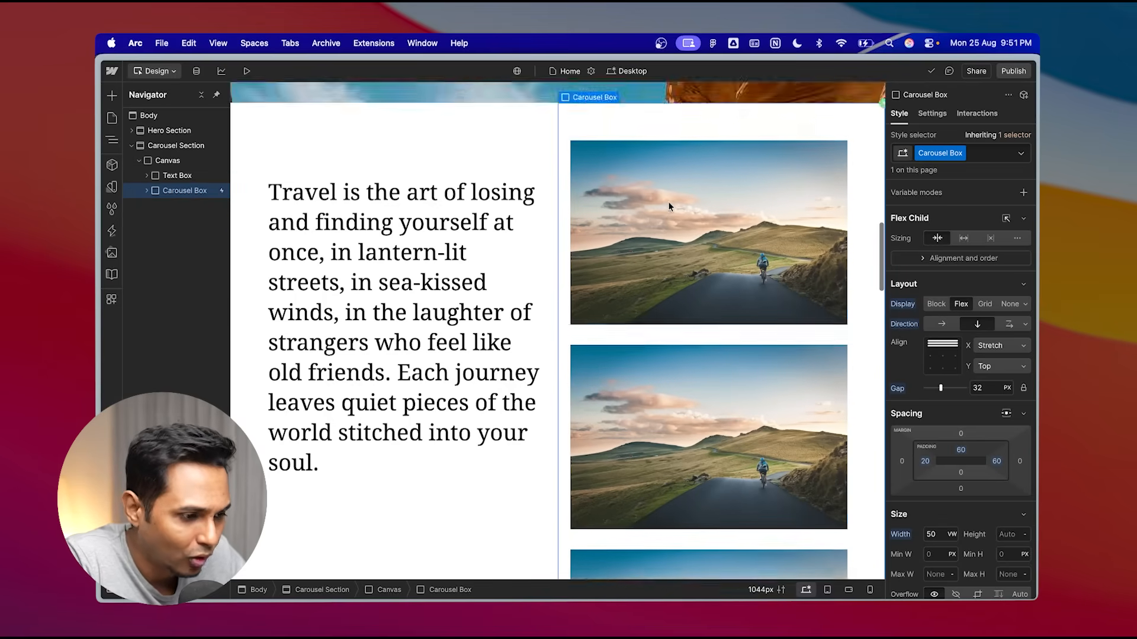
pyautogui.scroll(2, 699, 207)
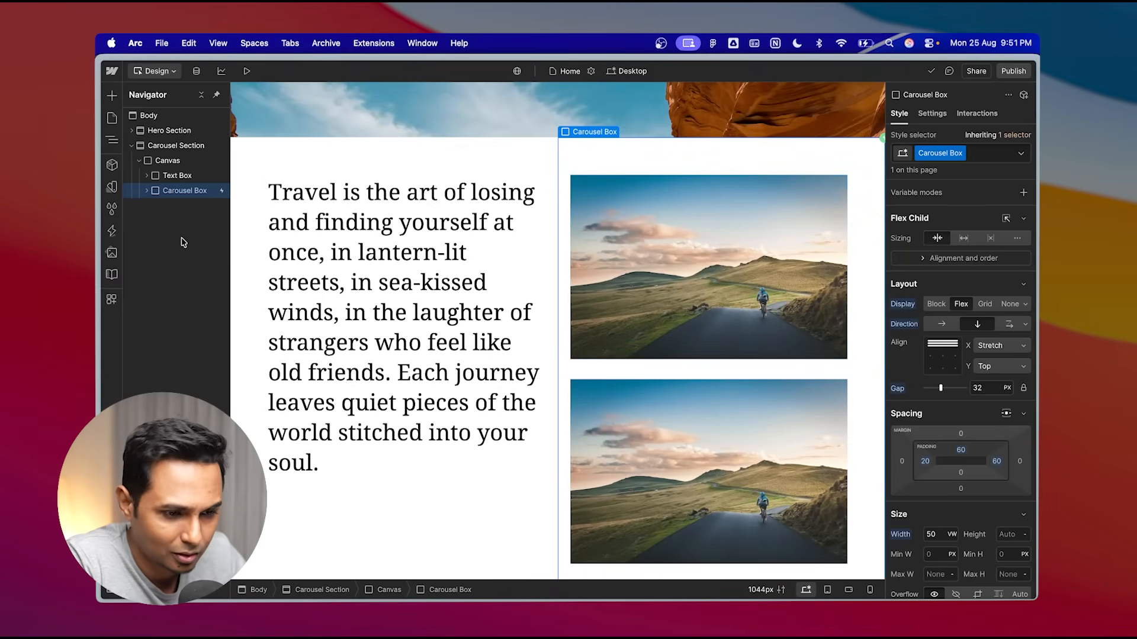
pyautogui.click(986, 116)
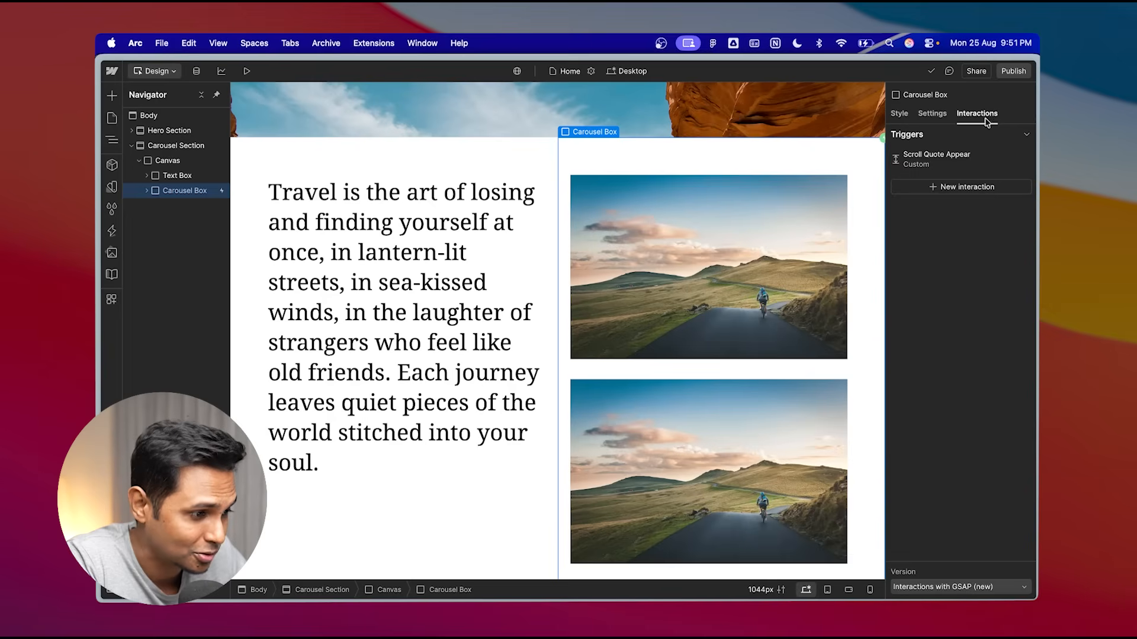
pyautogui.click(971, 187)
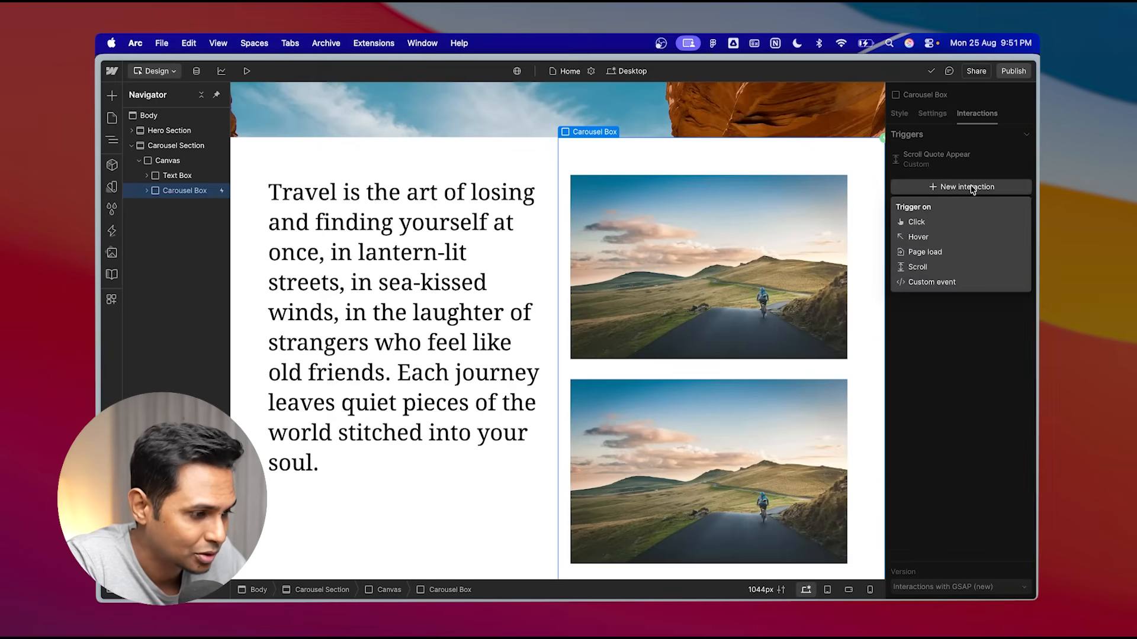
pyautogui.click(931, 266)
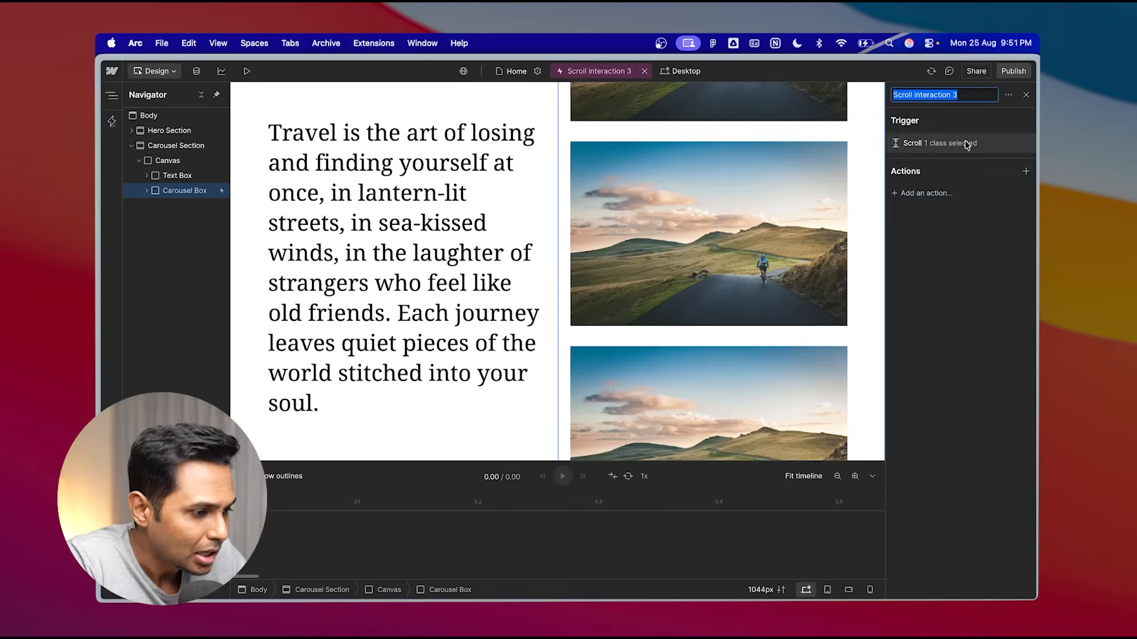
# - Rename the new interaction to Scroll Word by Word
pyautogui.click(920, 95)
pyautogui.press('super+shift+Right')
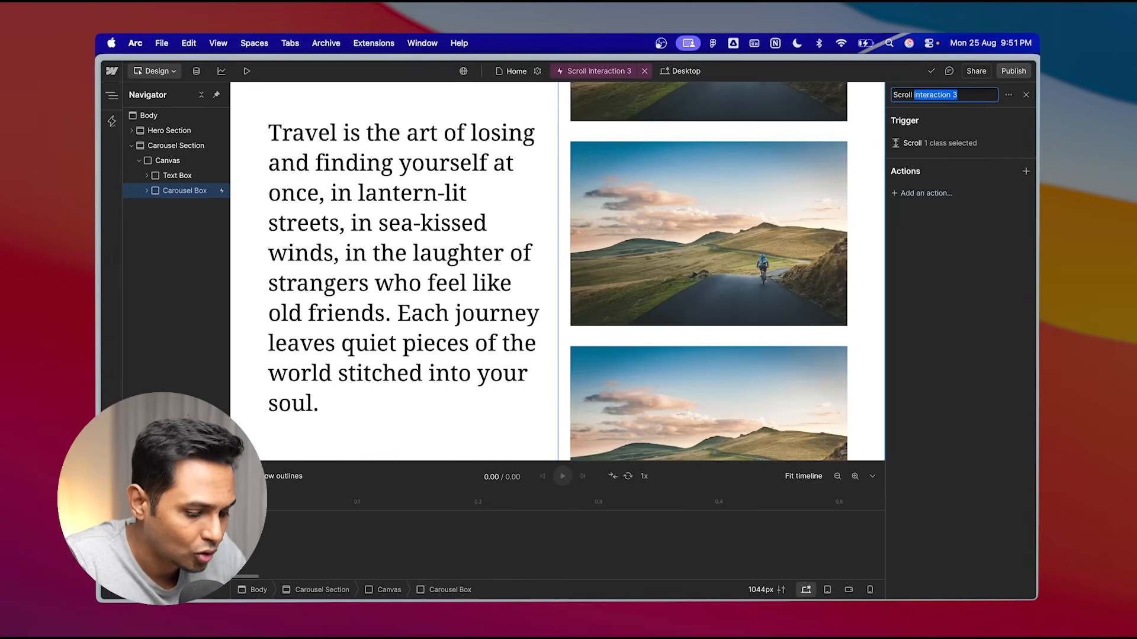
pyautogui.write('Word by Word')
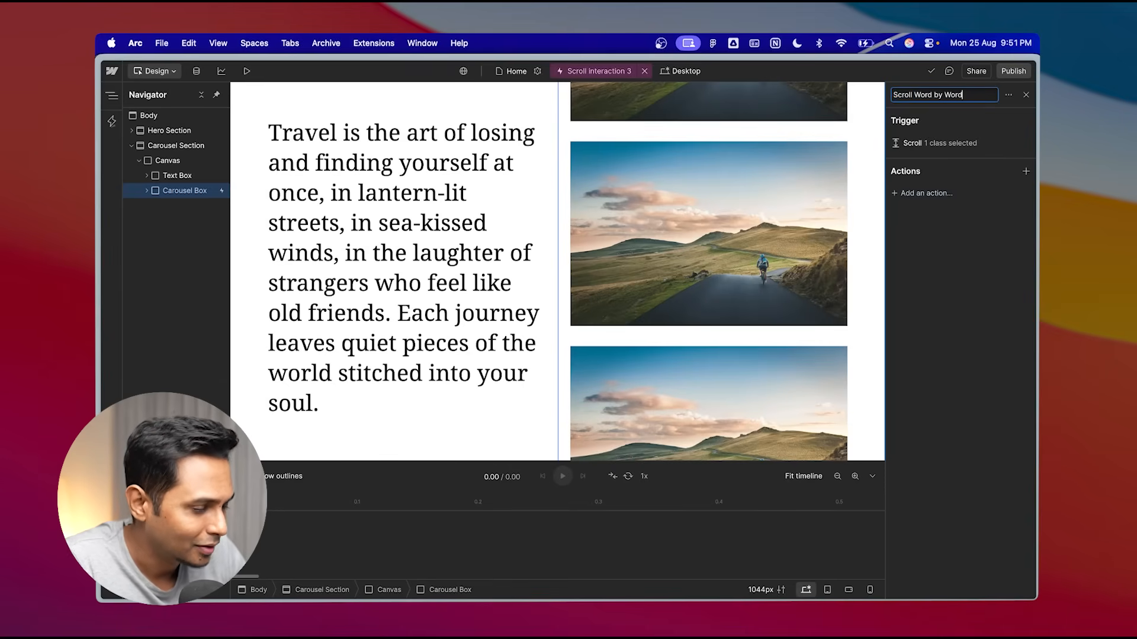
pyautogui.press('Return')
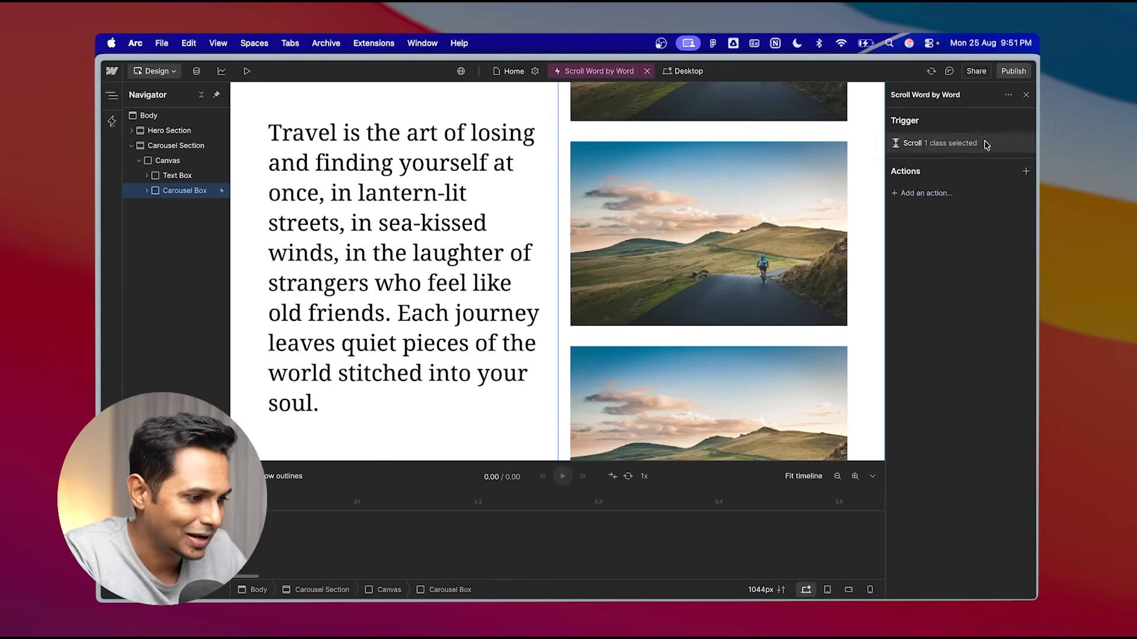
# - Review the trigger's scroll settings, then add a Custom action to the interaction
pyautogui.click(950, 146)
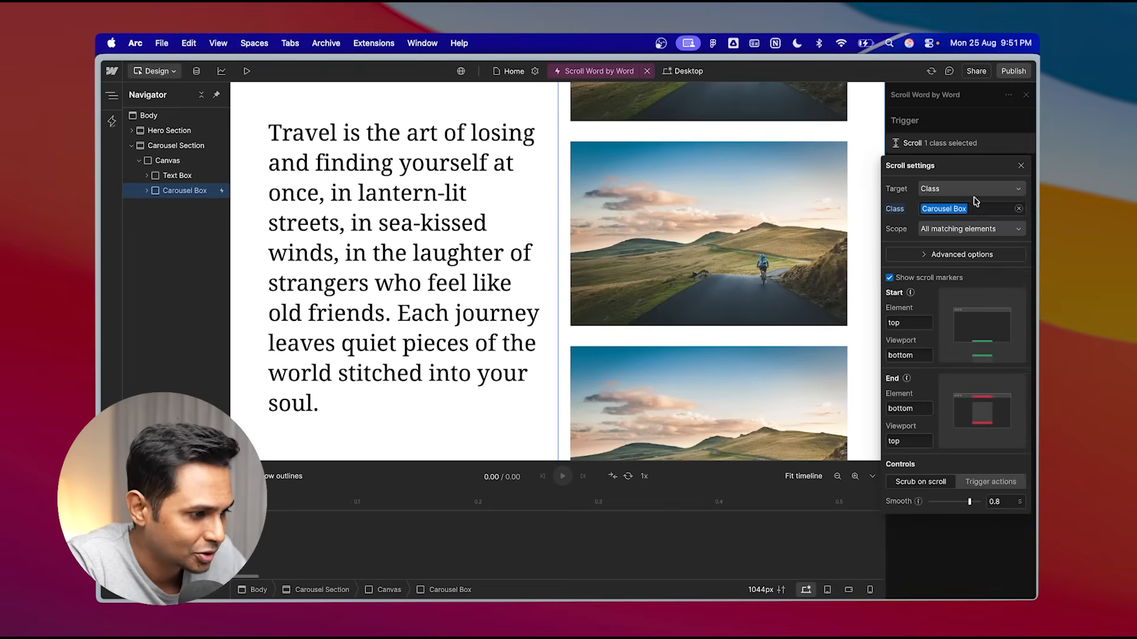
pyautogui.click(960, 143)
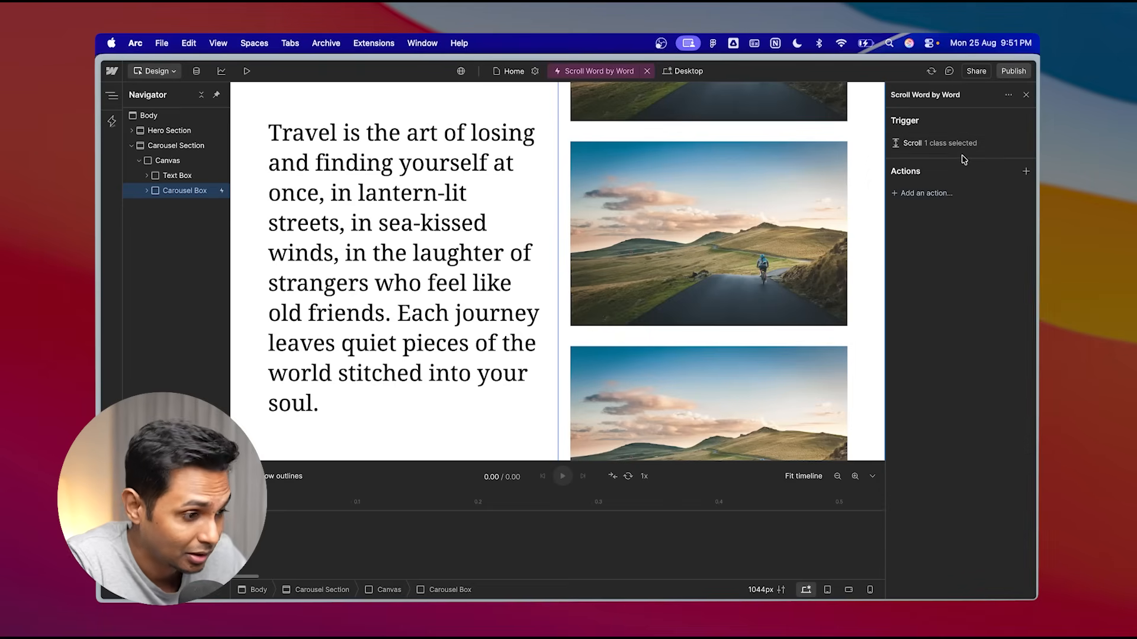
pyautogui.click(936, 196)
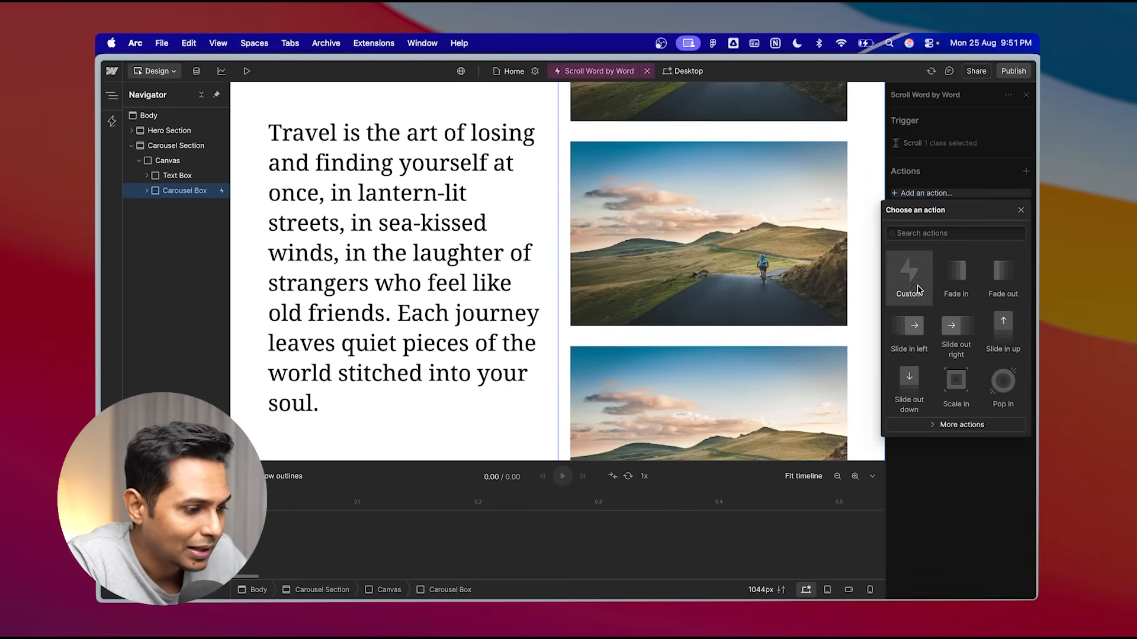
pyautogui.click(916, 284)
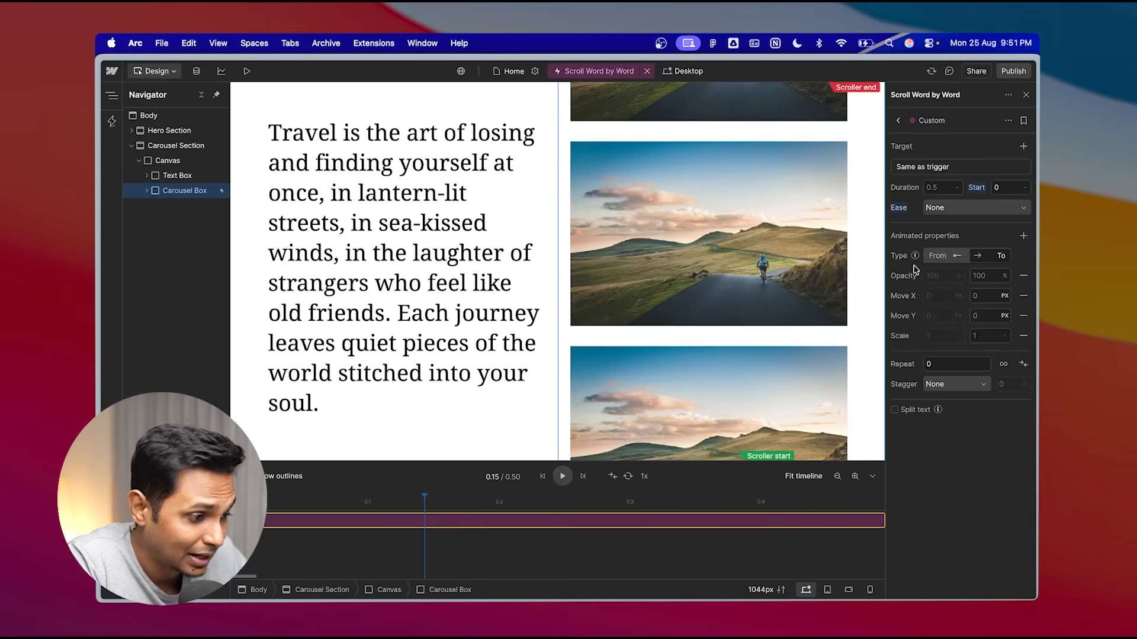
# - Remove the Move X, Move Y and Scale properties from the custom action
pyautogui.click(1028, 299)
pyautogui.click(1029, 299)
pyautogui.click(1028, 298)
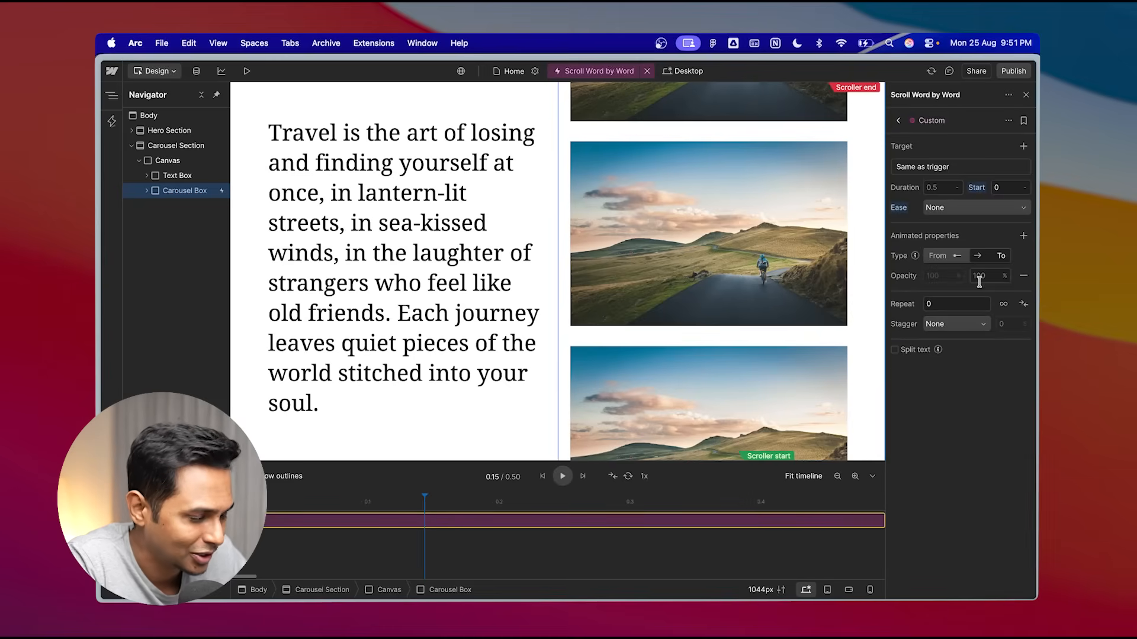
# - Set the action's opacity to animate from 10% to 100%
pyautogui.click(942, 276)
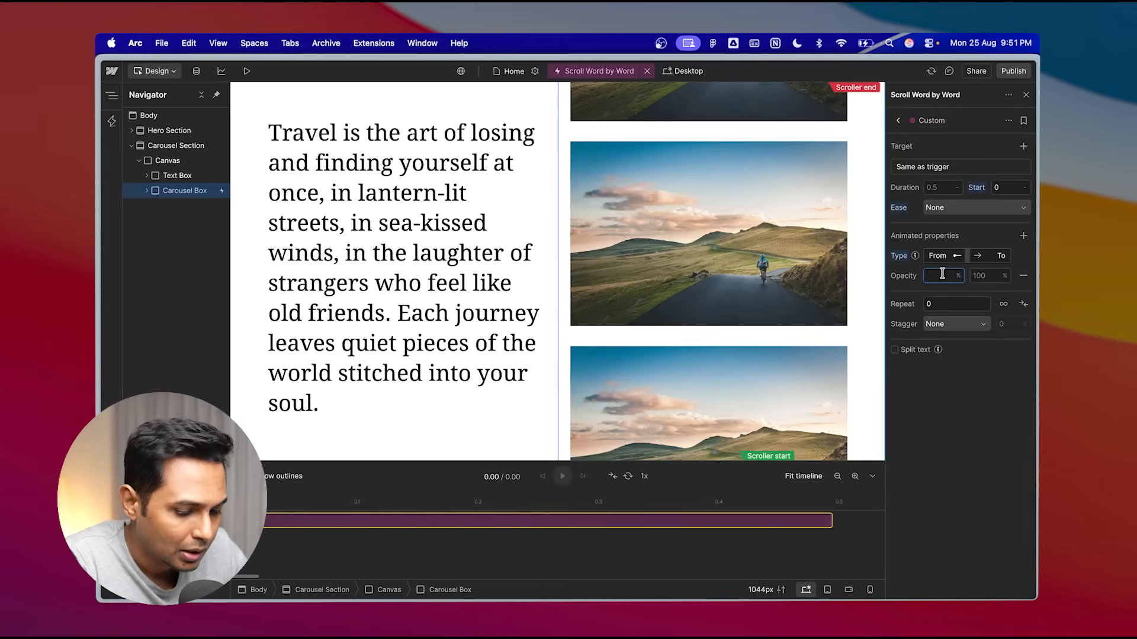
pyautogui.write('10')
pyautogui.click(981, 275)
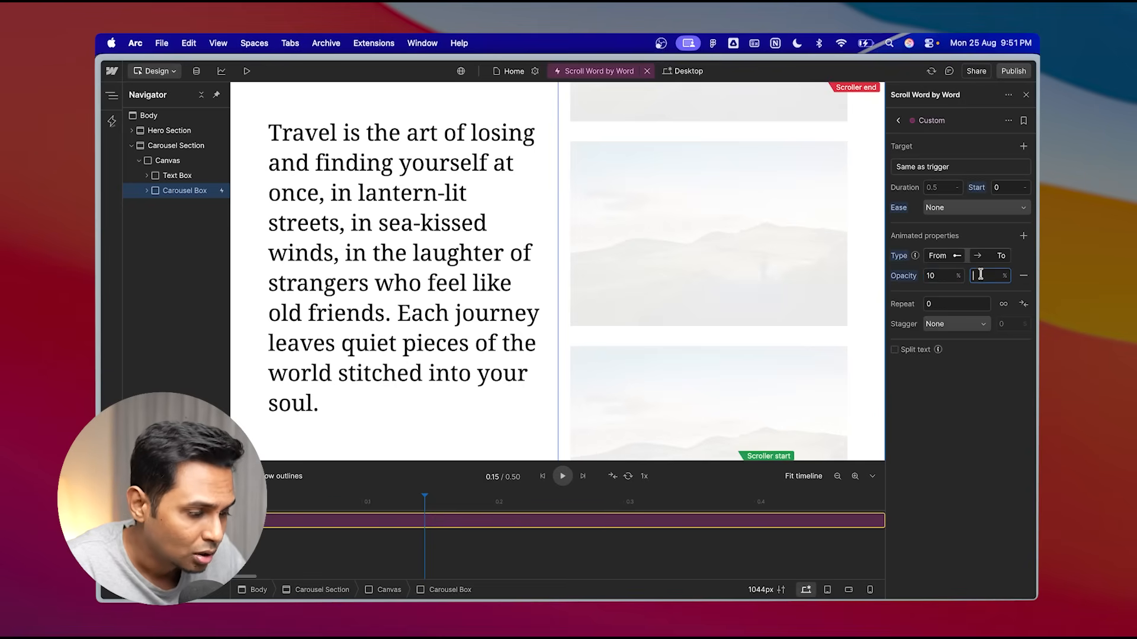
pyautogui.write('100')
pyautogui.press('Return')
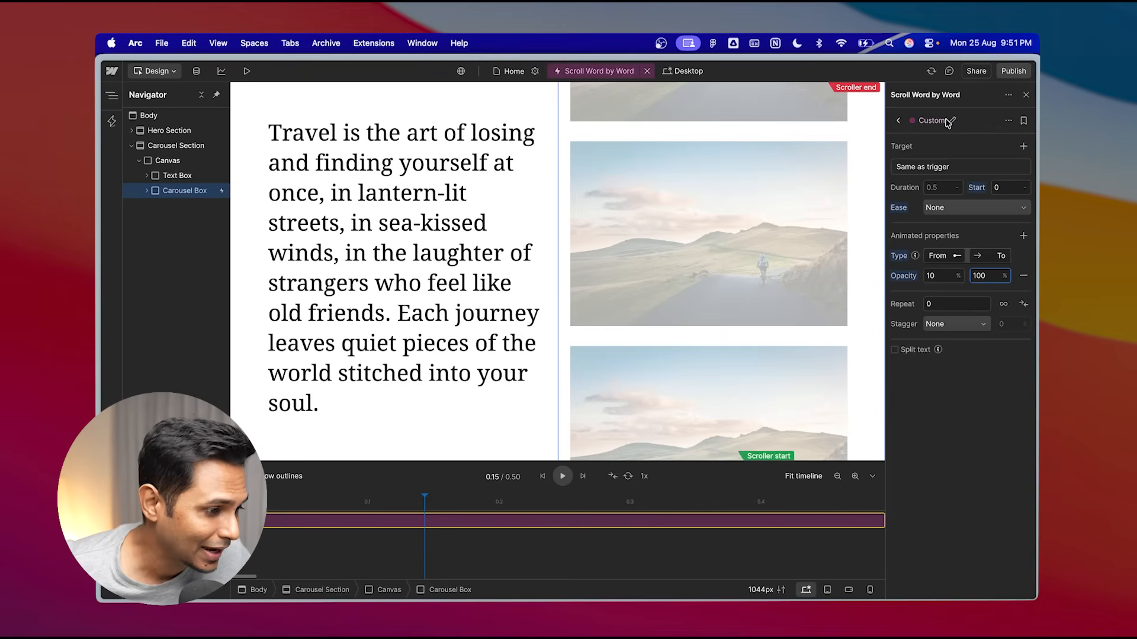
# - Target the custom action at elements with the quote 2 class instead of the trigger
pyautogui.click(940, 171)
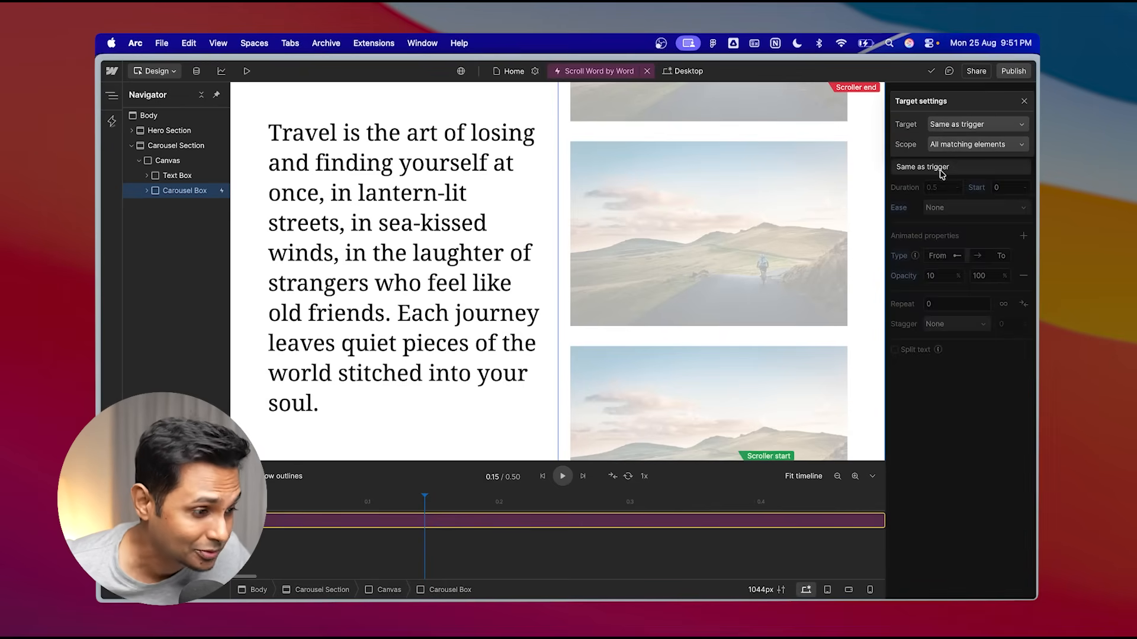
pyautogui.click(975, 135)
pyautogui.click(938, 164)
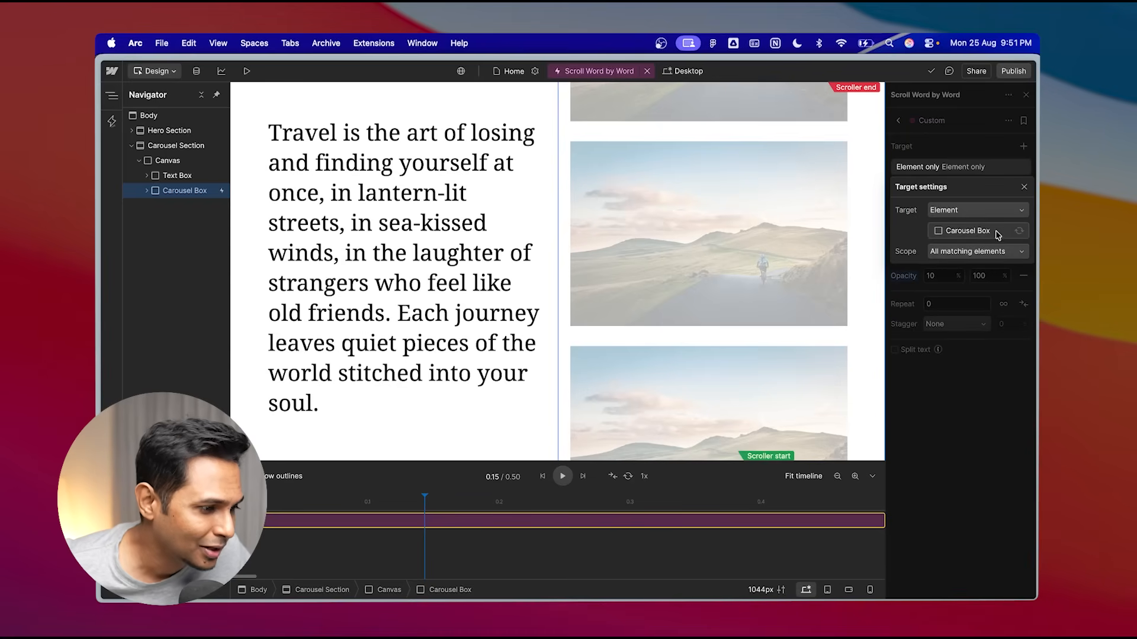
pyautogui.click(956, 213)
pyautogui.click(921, 275)
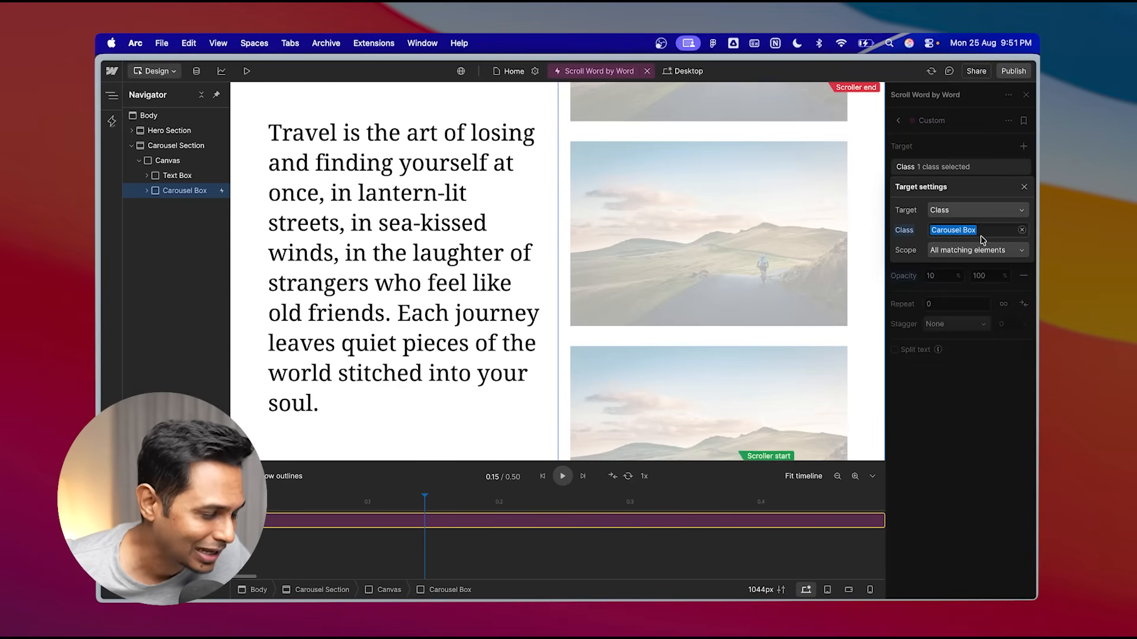
pyautogui.click(992, 230)
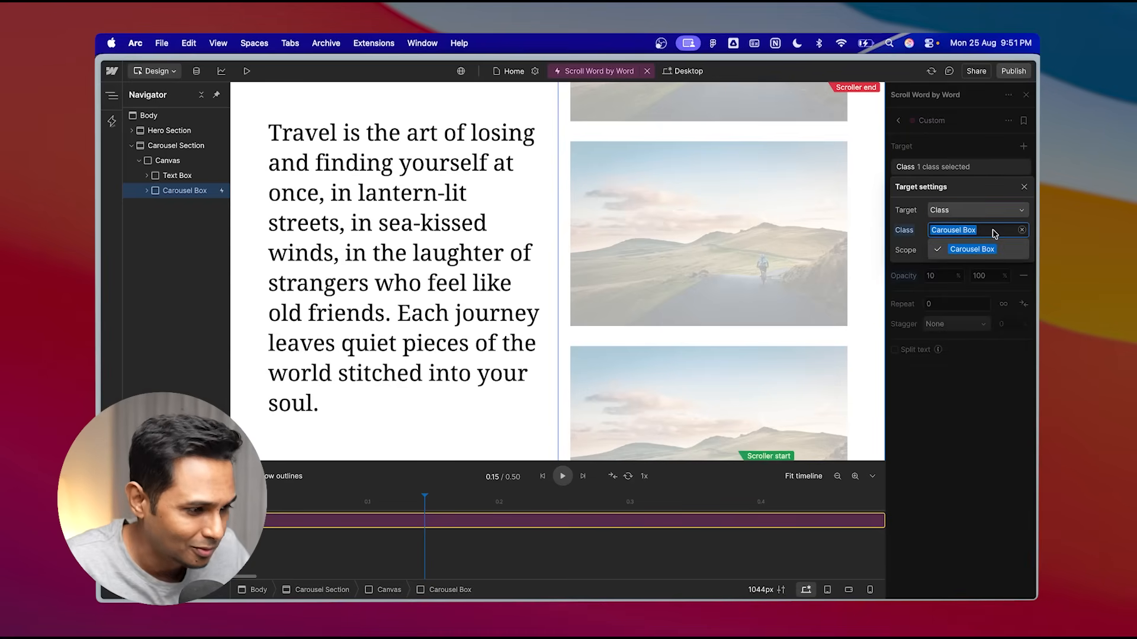
pyautogui.press('BackSpace')
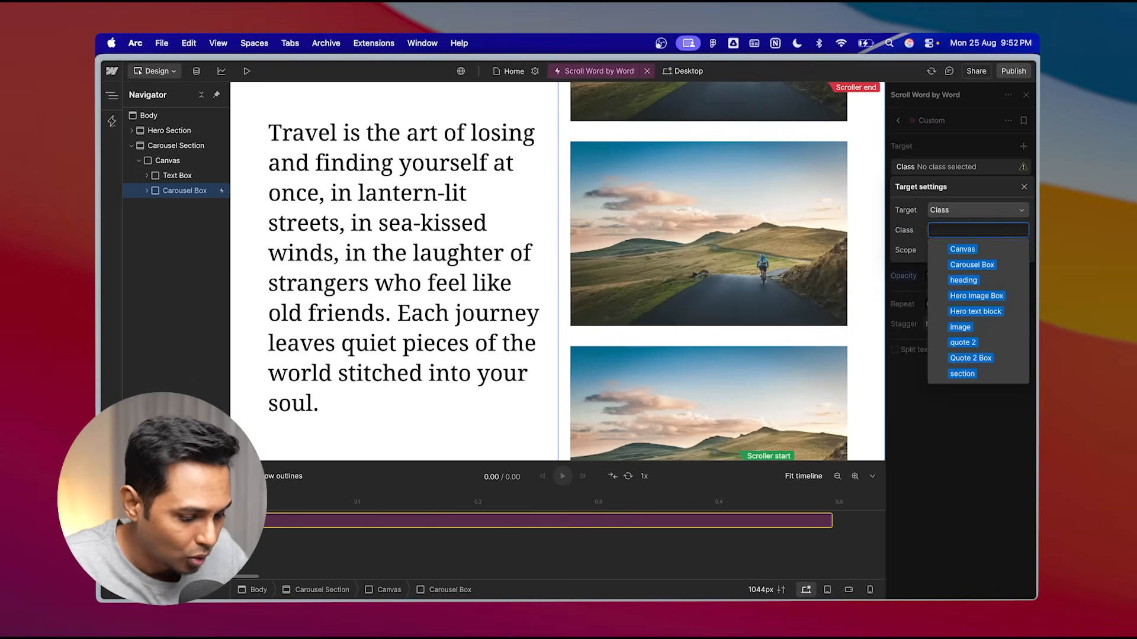
pyautogui.write('qu')
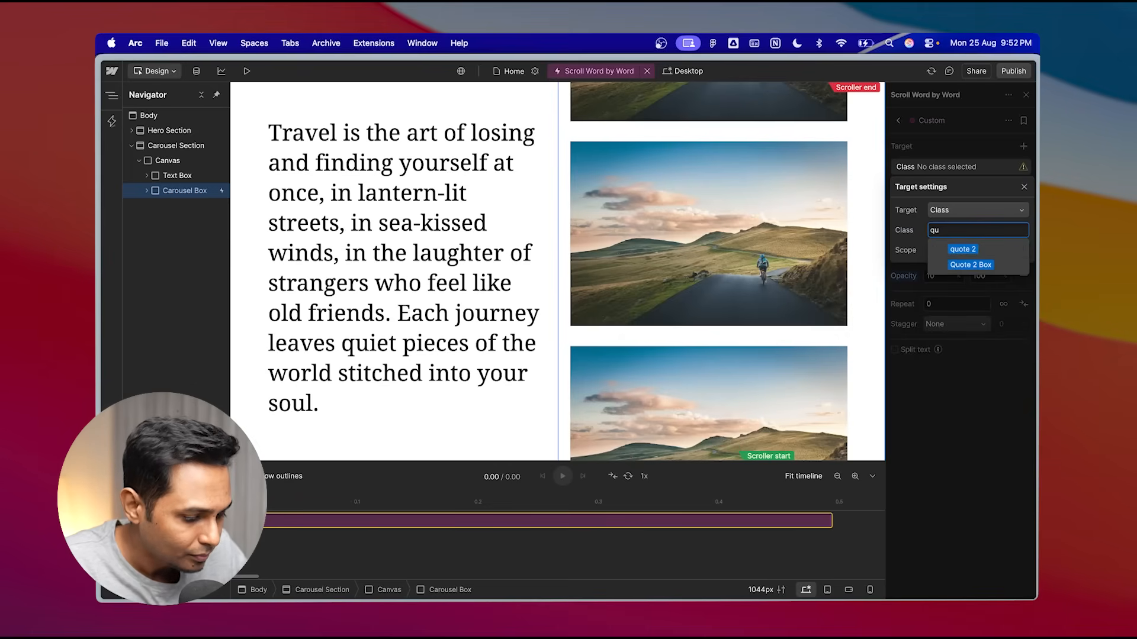
pyautogui.write('ioo')
pyautogui.press('BackSpace')
pyautogui.press('BackSpace')
pyautogui.press('BackSpace')
pyautogui.click(976, 342)
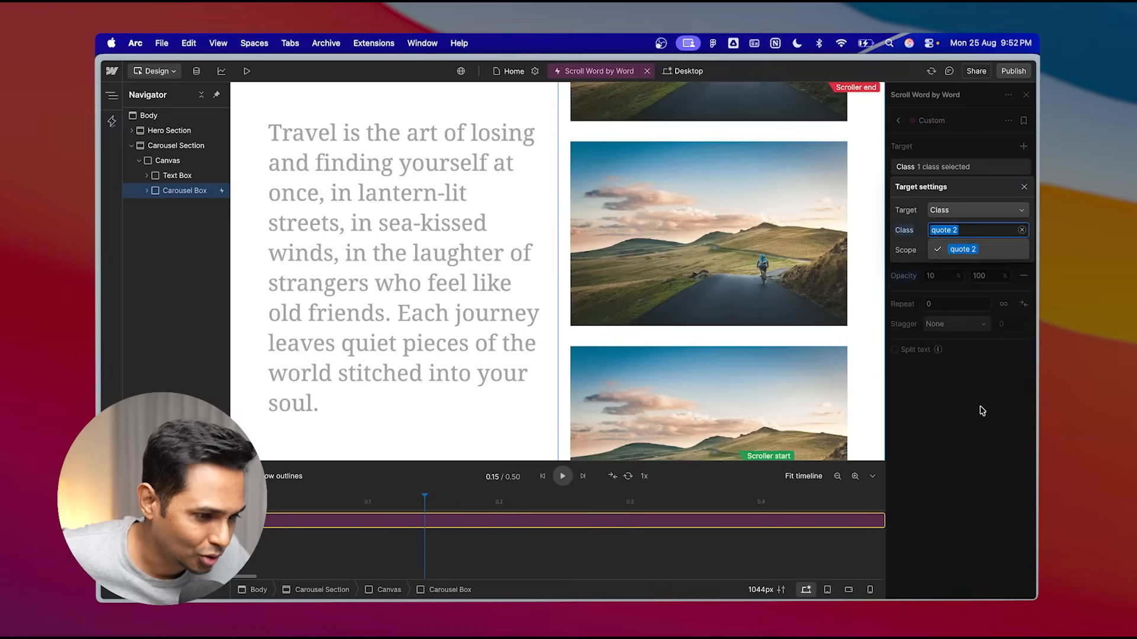
# - Enable Split text on the action and split the quote by Word
pyautogui.moveTo(425, 498); pyautogui.dragTo(461, 438)
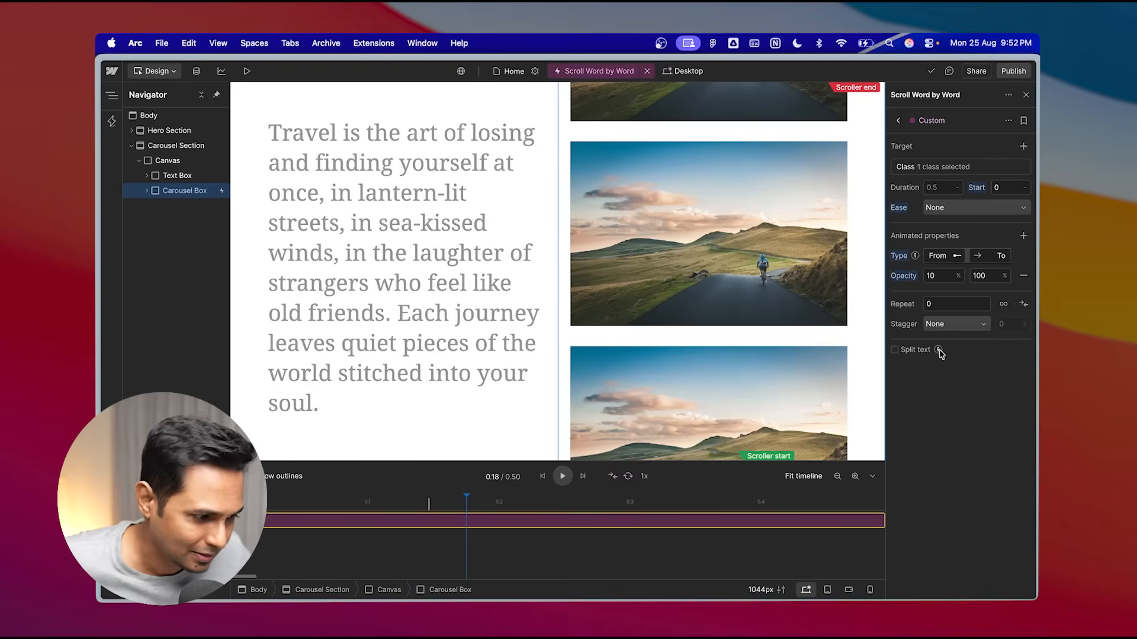
pyautogui.moveTo(940, 351)
pyautogui.click(894, 350)
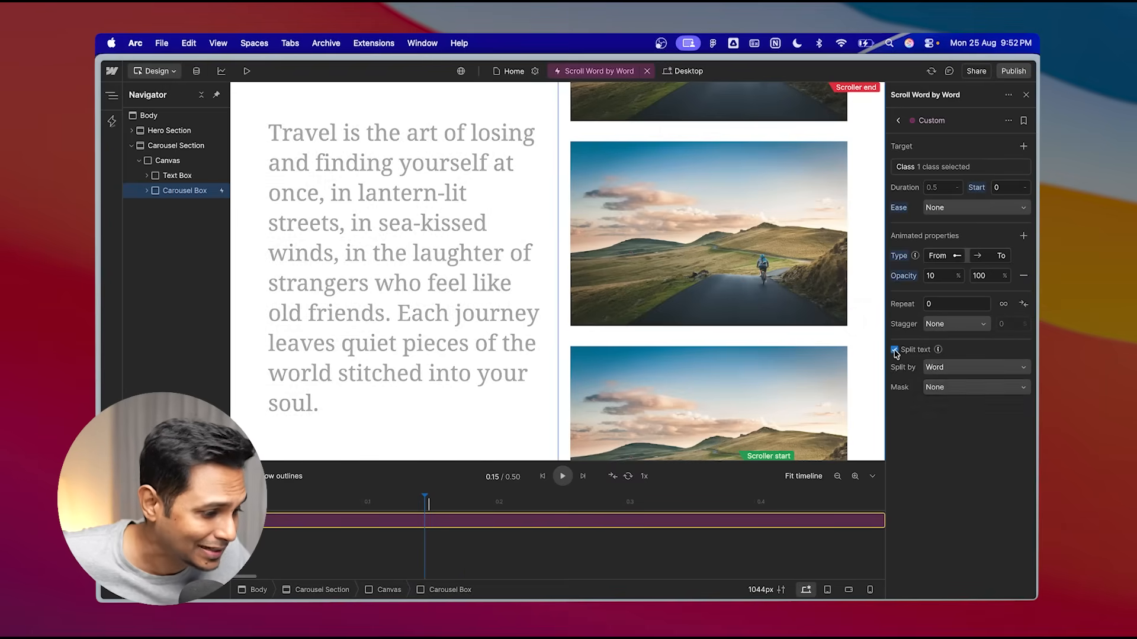
pyautogui.click(939, 373)
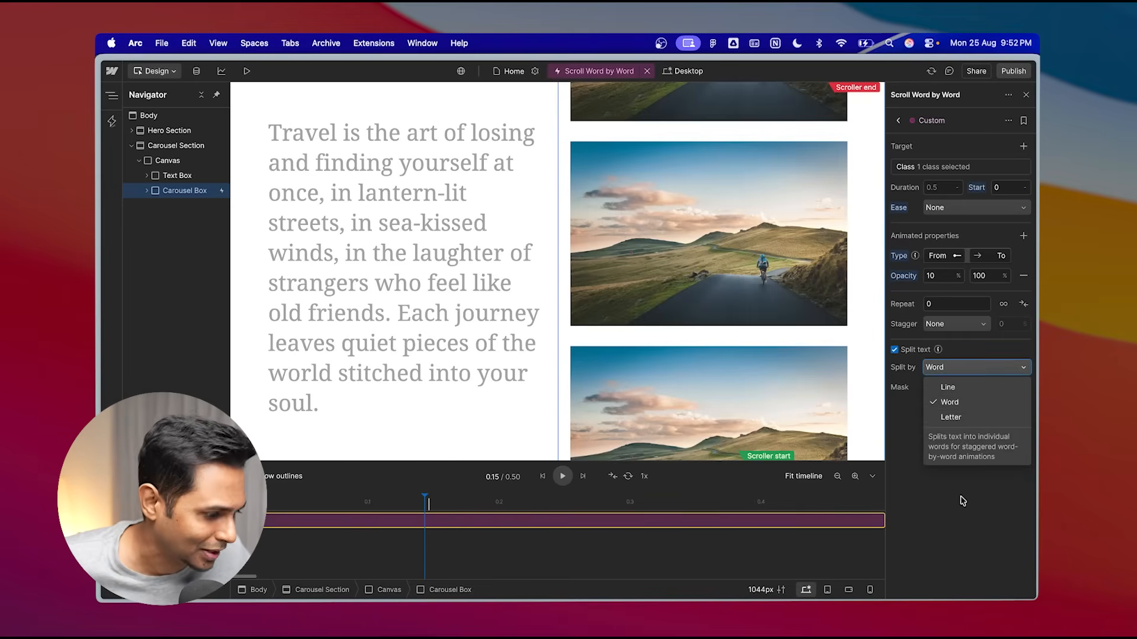
pyautogui.click(959, 407)
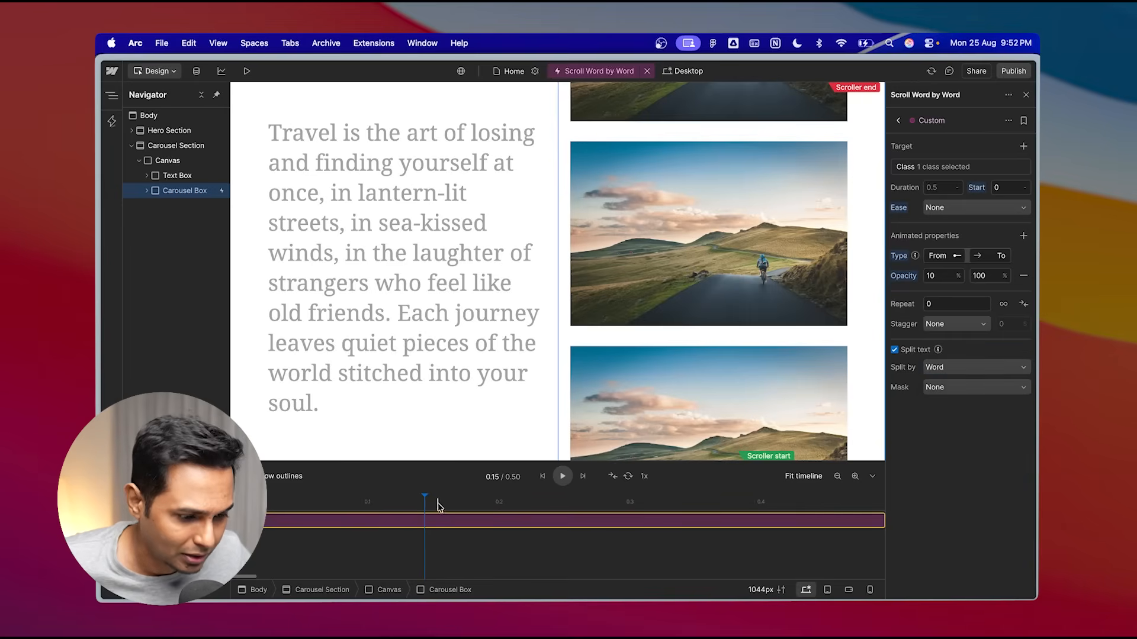
pyautogui.moveTo(425, 497); pyautogui.dragTo(296, 486)
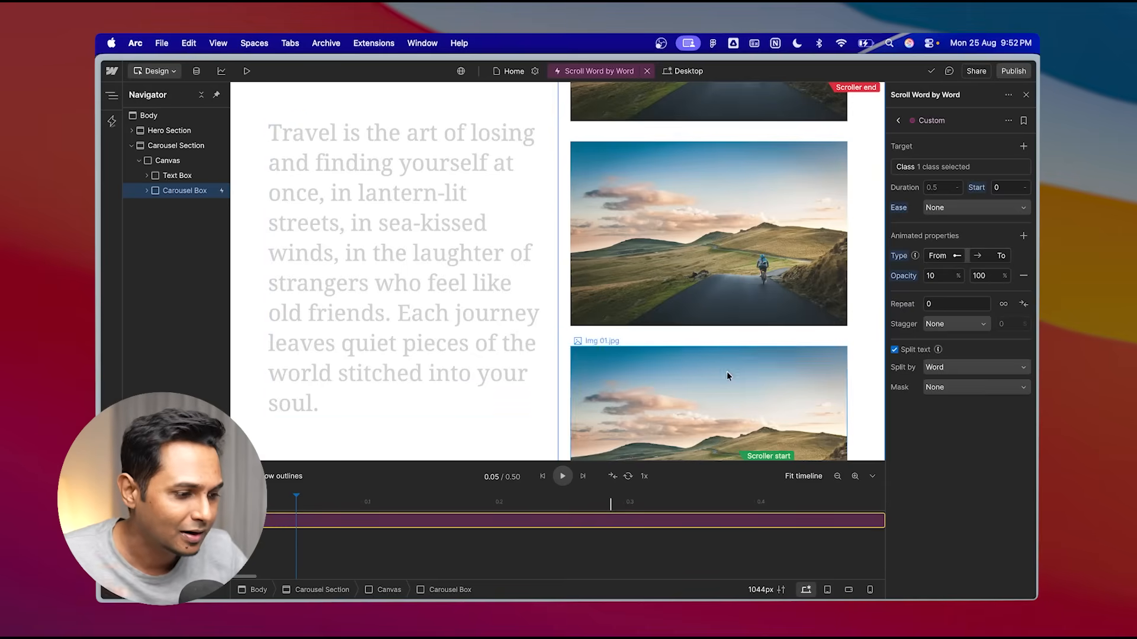
# - Set the action's stagger to Offset time with 0.2 s between words
pyautogui.click(956, 331)
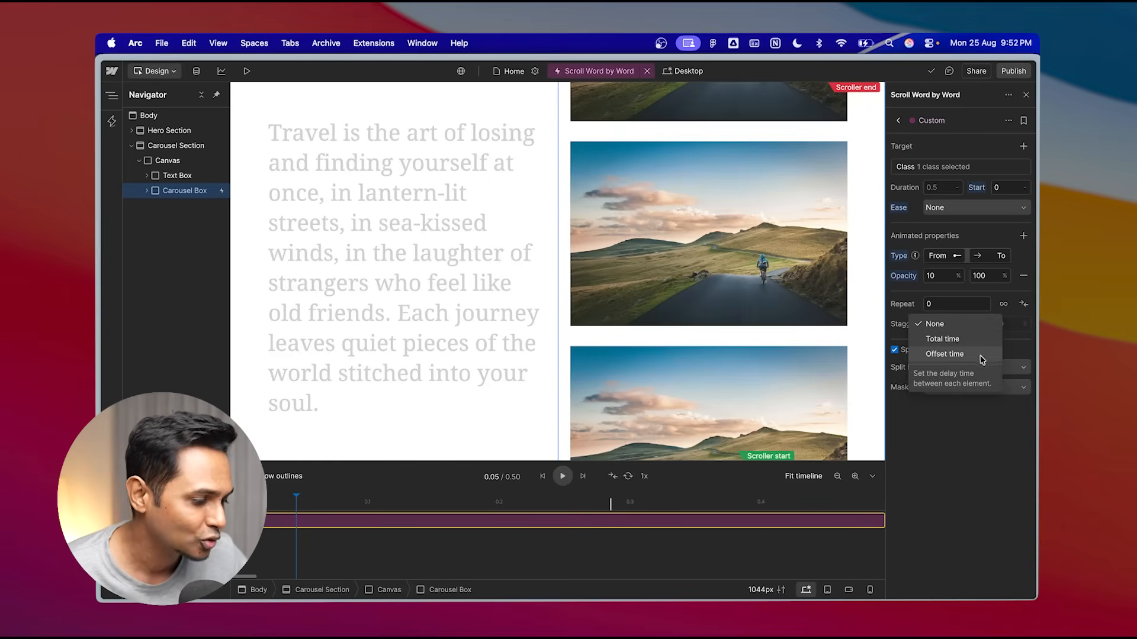
pyautogui.click(947, 324)
pyautogui.click(948, 325)
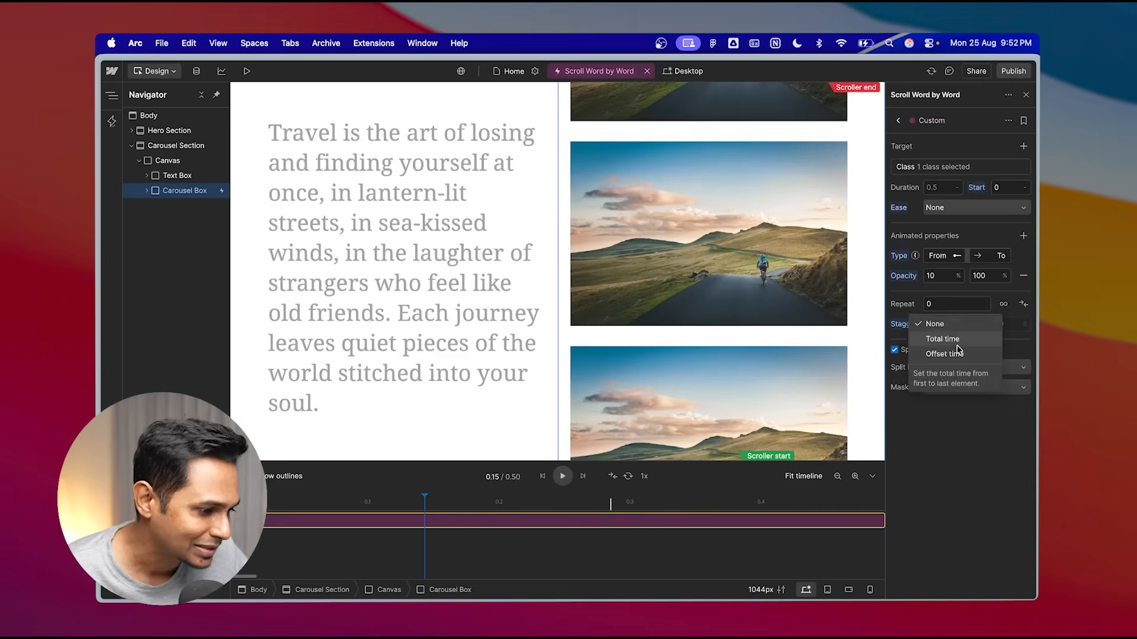
pyautogui.click(962, 356)
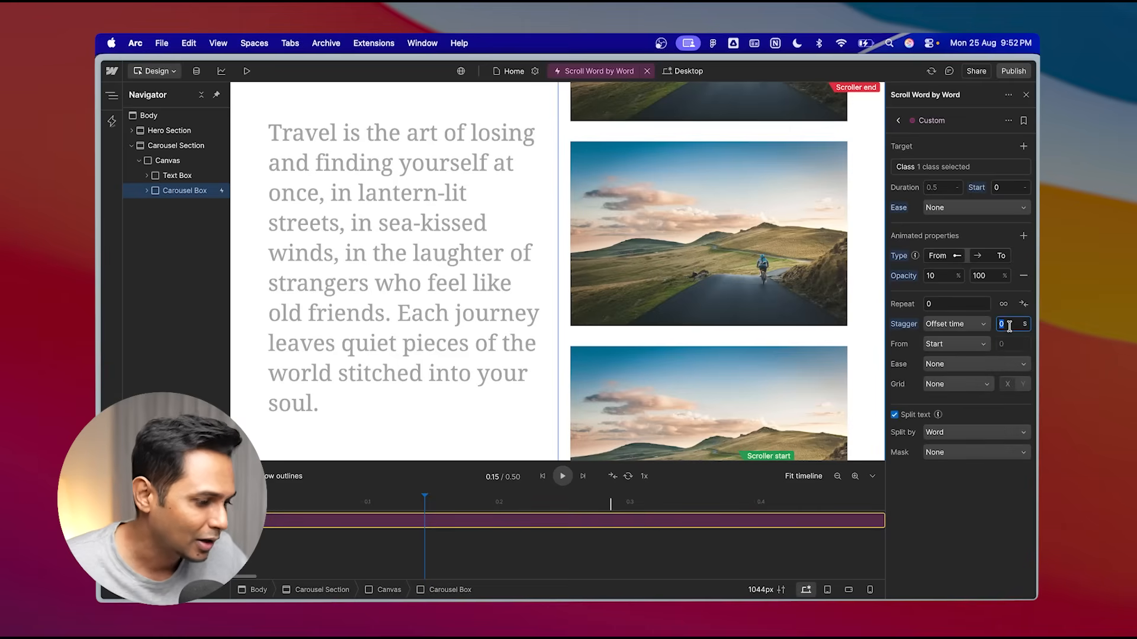
pyautogui.press('Return')
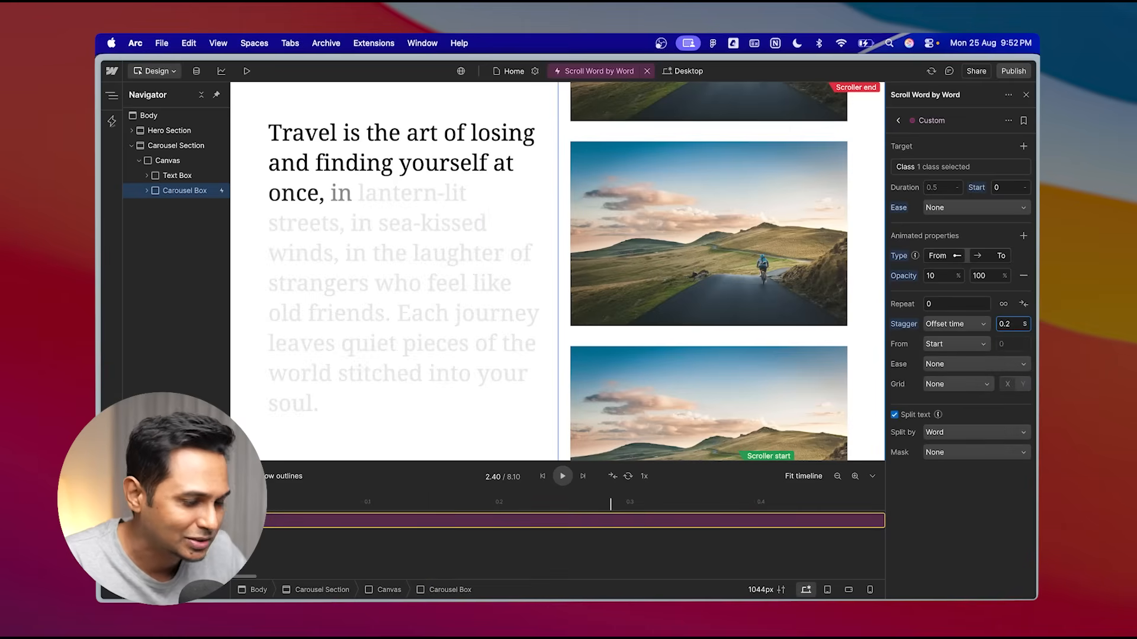
pyautogui.moveTo(408, 503)
pyautogui.mouseDown()
pyautogui.moveTo(269, 503)
pyautogui.moveTo(514, 483)
pyautogui.moveTo(651, 489)
pyautogui.moveTo(414, 505)
pyautogui.mouseUp()
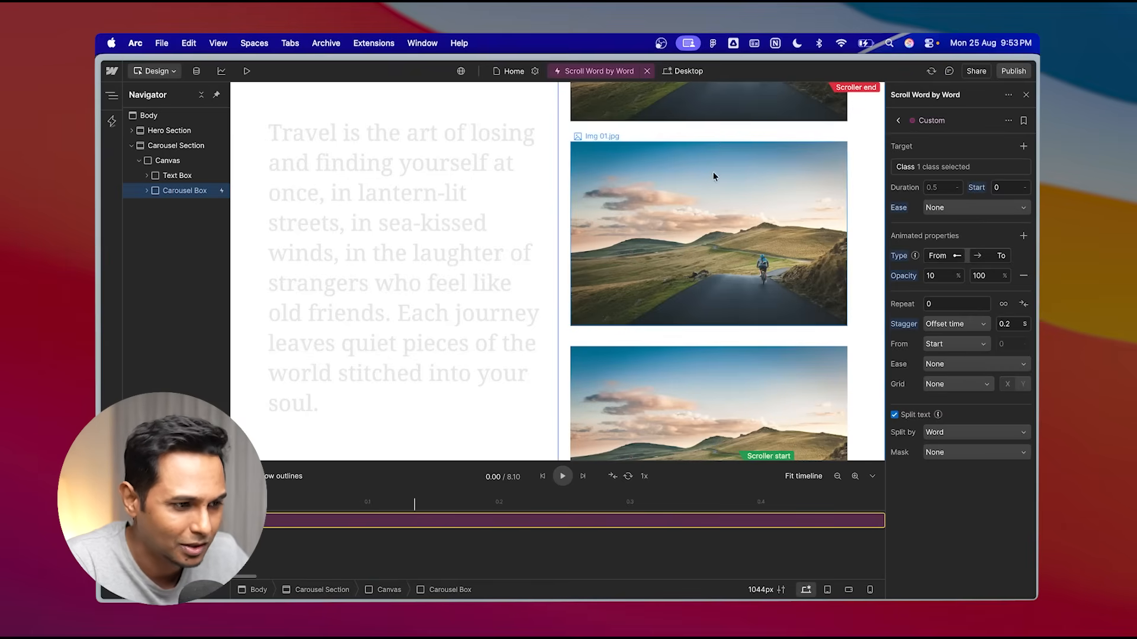
# - Preview the page and scroll back and forth through the carousel quote to check the word-by-word reveal
pyautogui.click(247, 72)
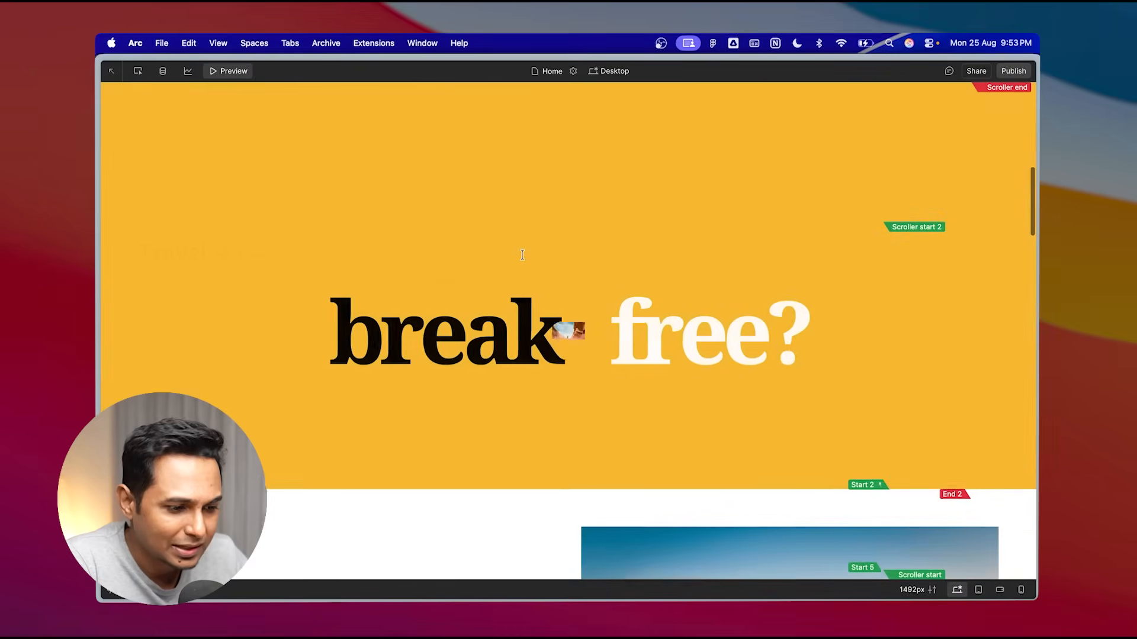
pyautogui.scroll(-10, 522, 255)
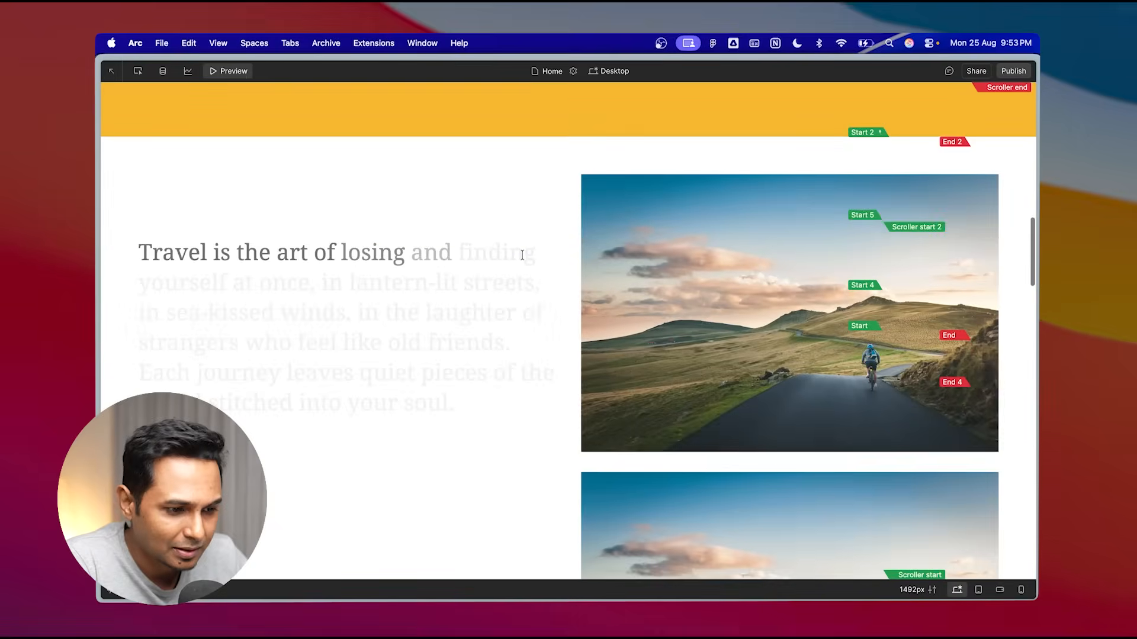
pyautogui.scroll(-10, 523, 255)
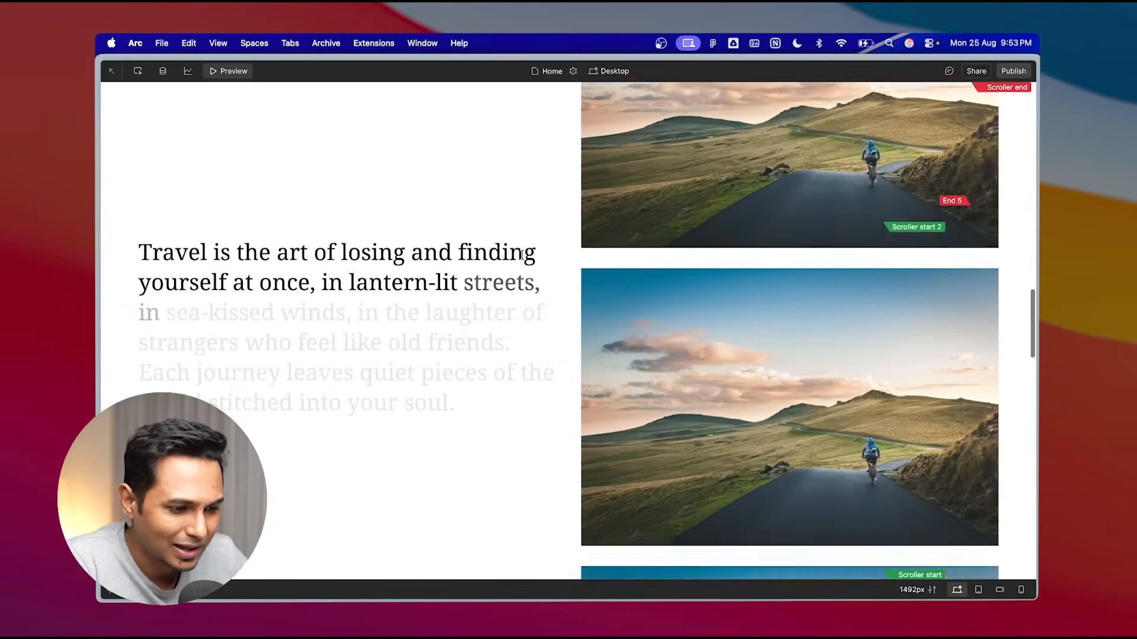
pyautogui.scroll(-3, 522, 255)
pyautogui.scroll(6, 522, 255)
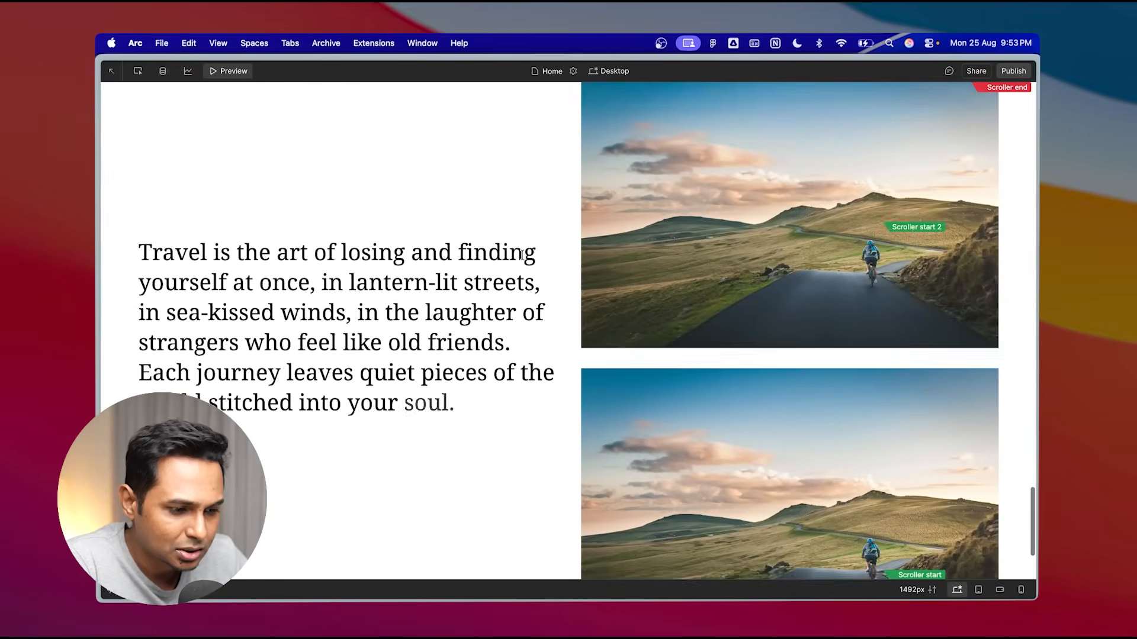
pyautogui.scroll(5, 522, 254)
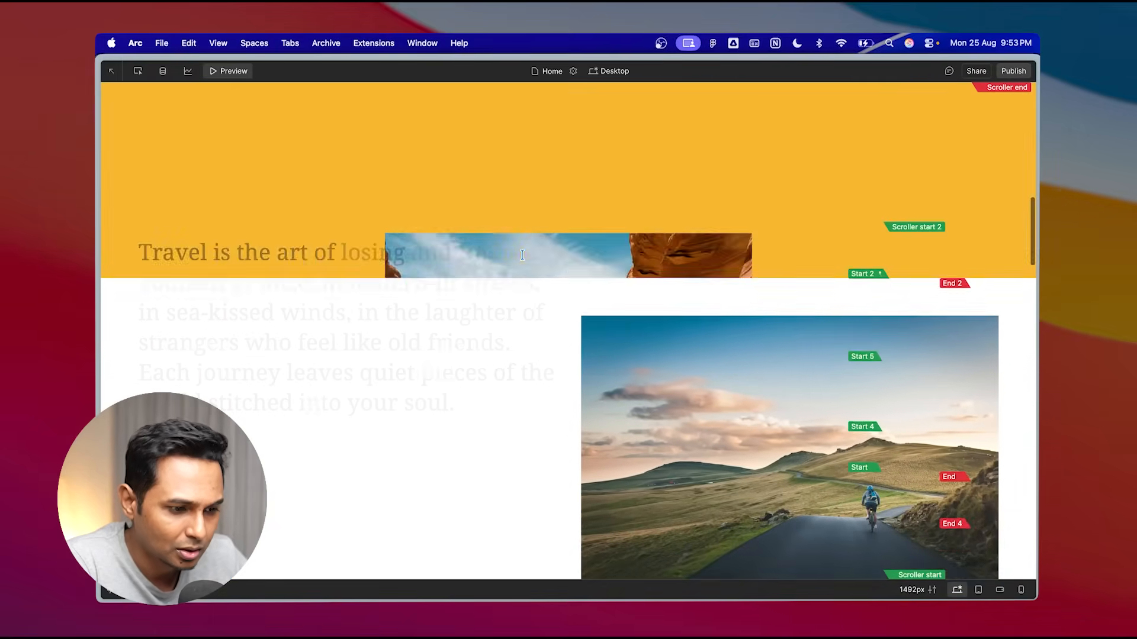
pyautogui.scroll(-3, 522, 254)
pyautogui.scroll(-6, 522, 254)
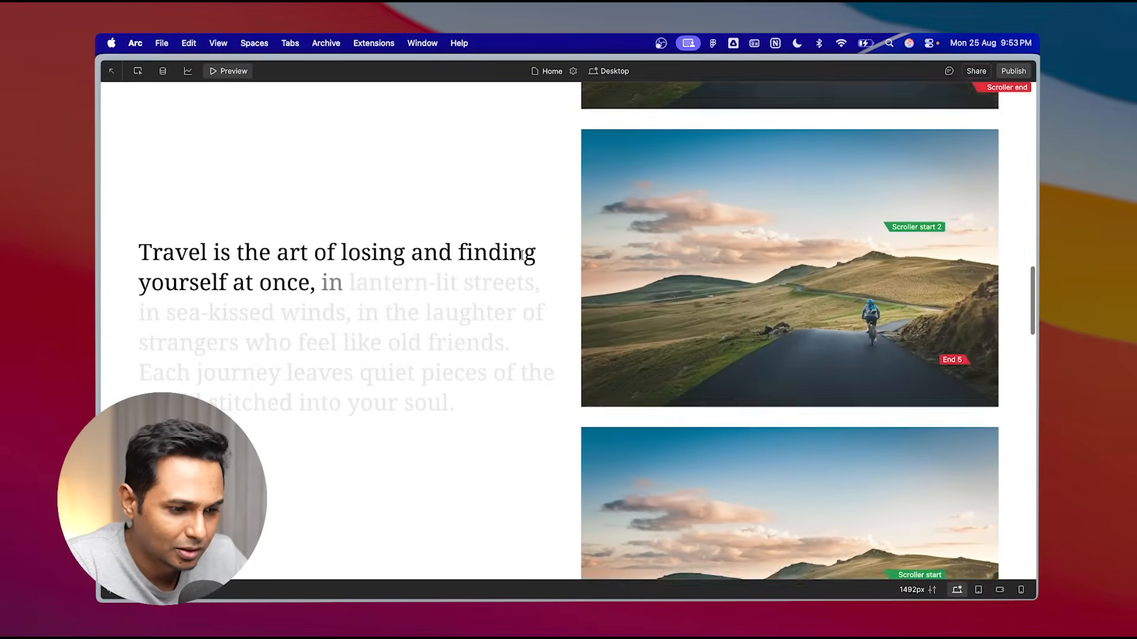
pyautogui.scroll(-3, 522, 255)
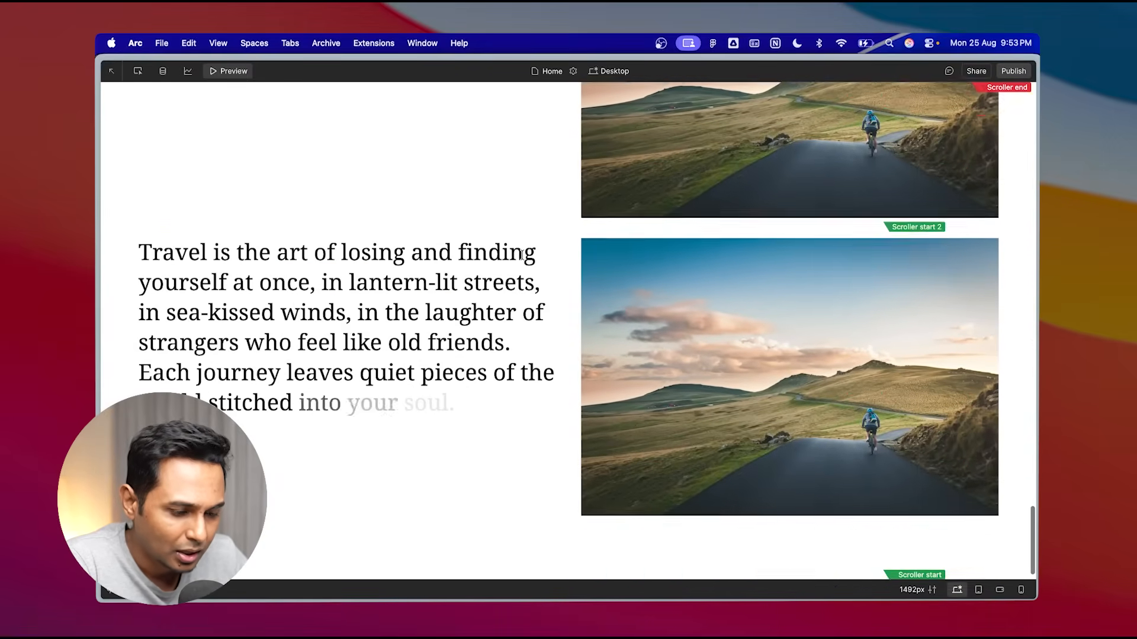
pyautogui.scroll(5, 522, 254)
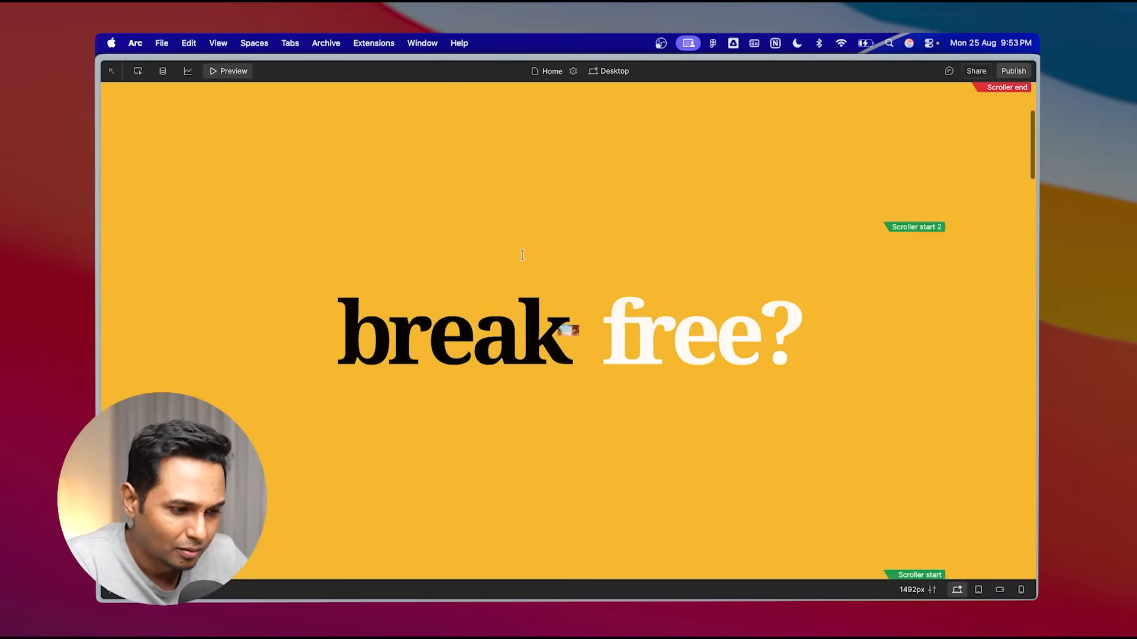
pyautogui.scroll(-6, 523, 254)
pyautogui.scroll(-6, 522, 254)
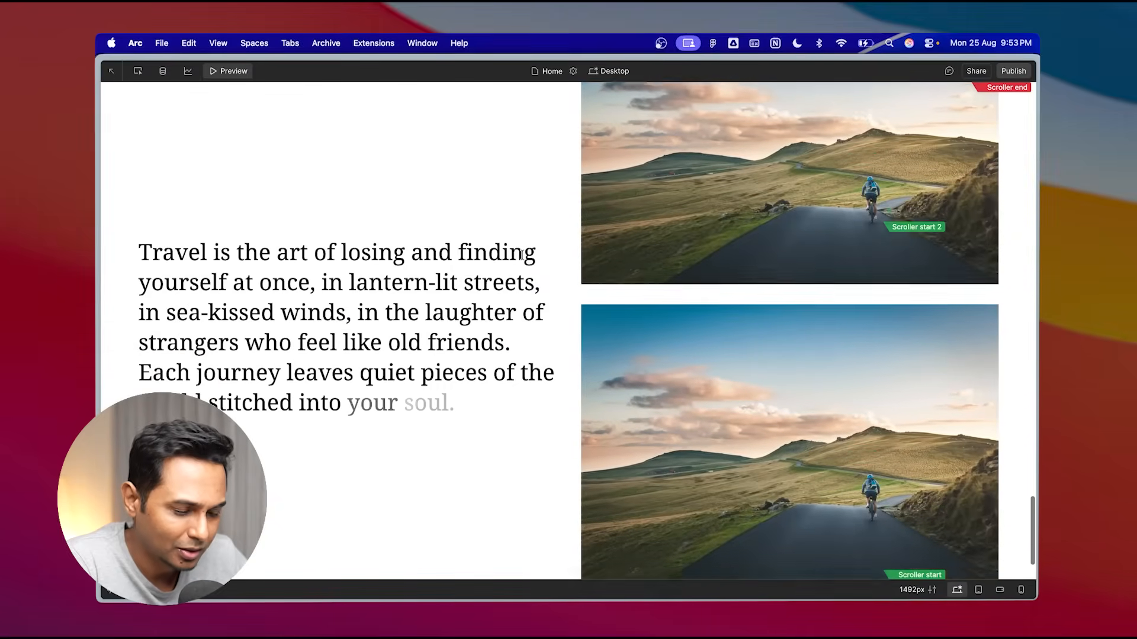
pyautogui.scroll(8, 522, 254)
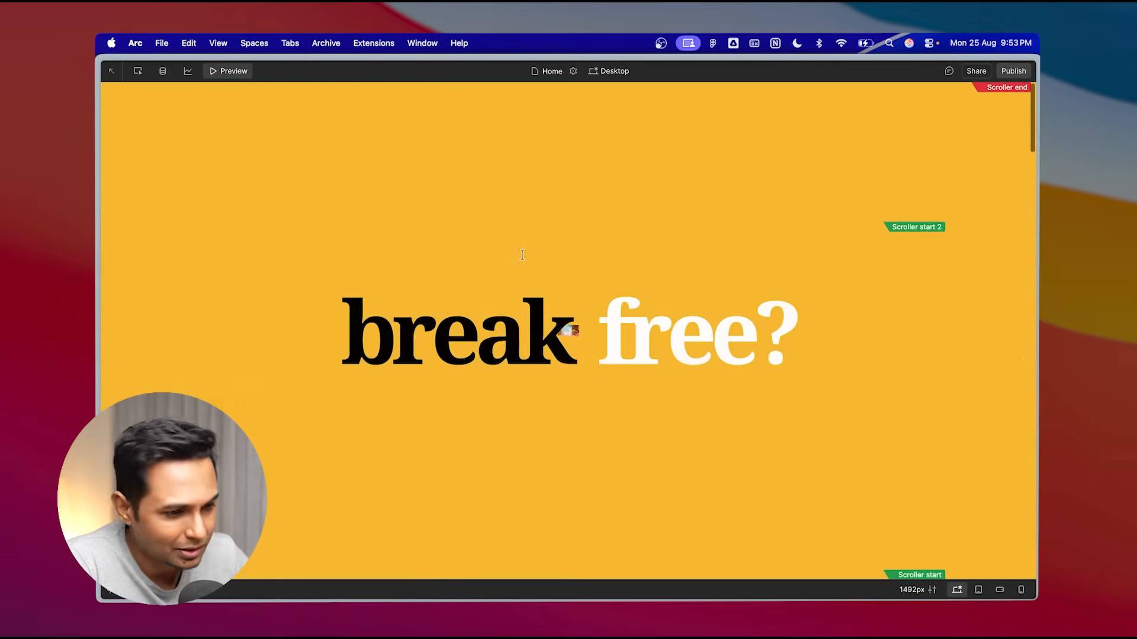
pyautogui.click(232, 71)
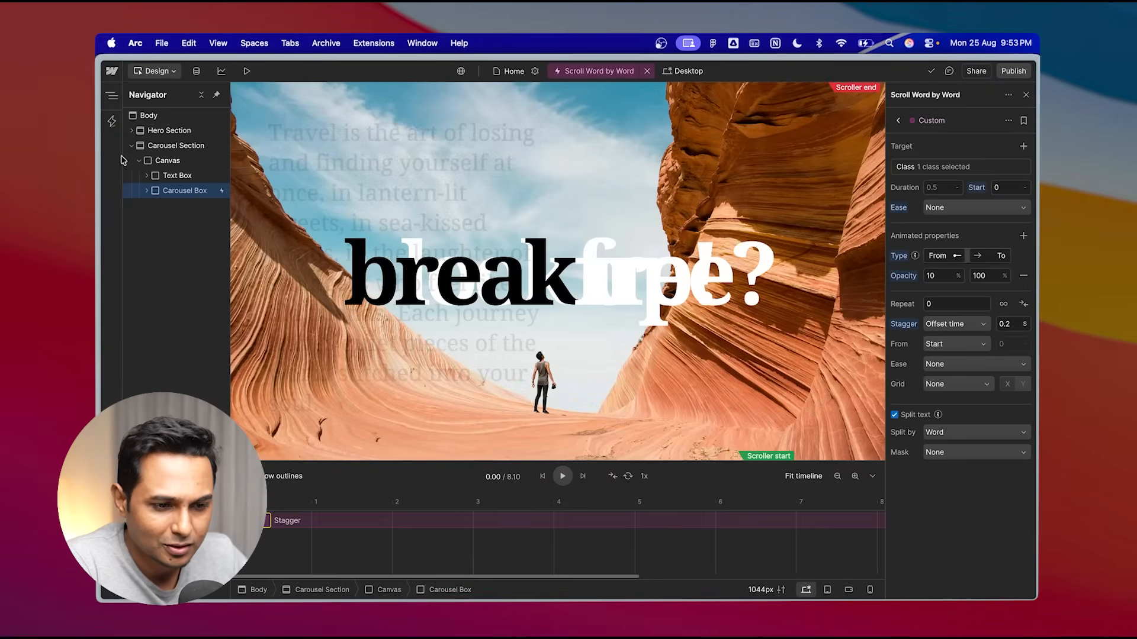
# - Add a new Section and move it out of the Carousel Box to sit below the Carousel Section in the body
pyautogui.click(131, 145)
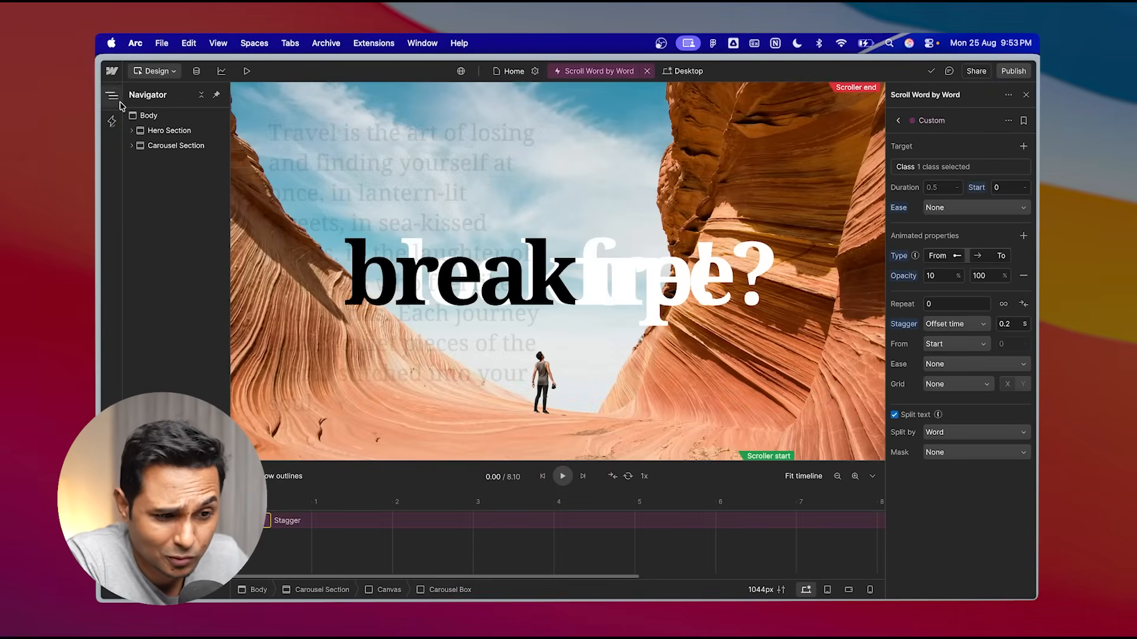
pyautogui.click(1027, 94)
pyautogui.click(113, 96)
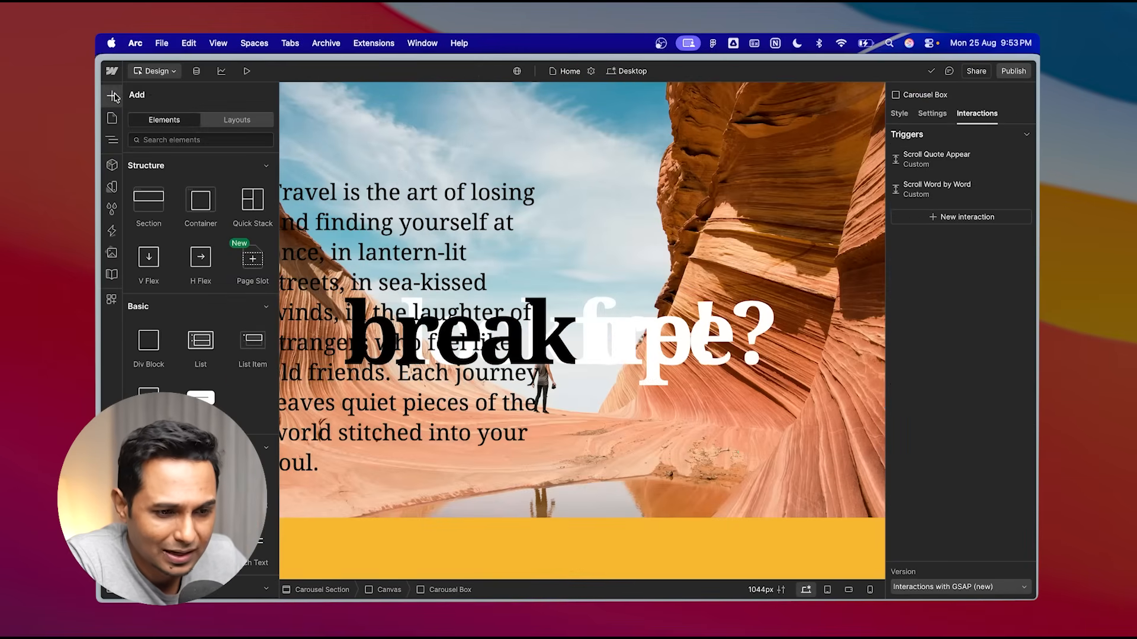
pyautogui.click(148, 209)
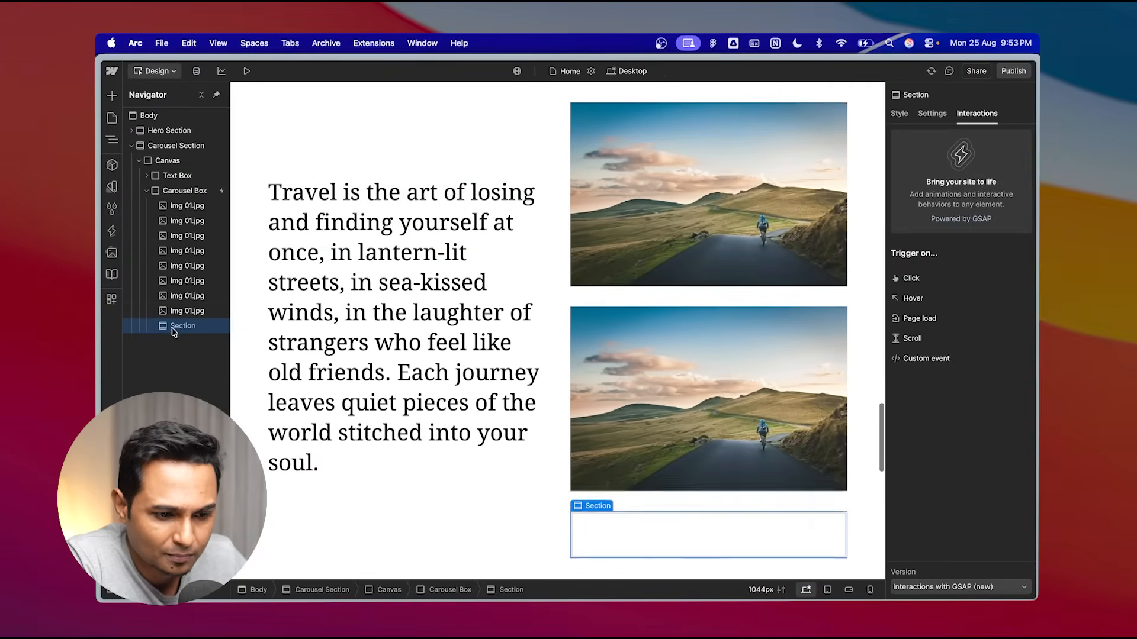
pyautogui.moveTo(163, 340); pyautogui.dragTo(153, 351)
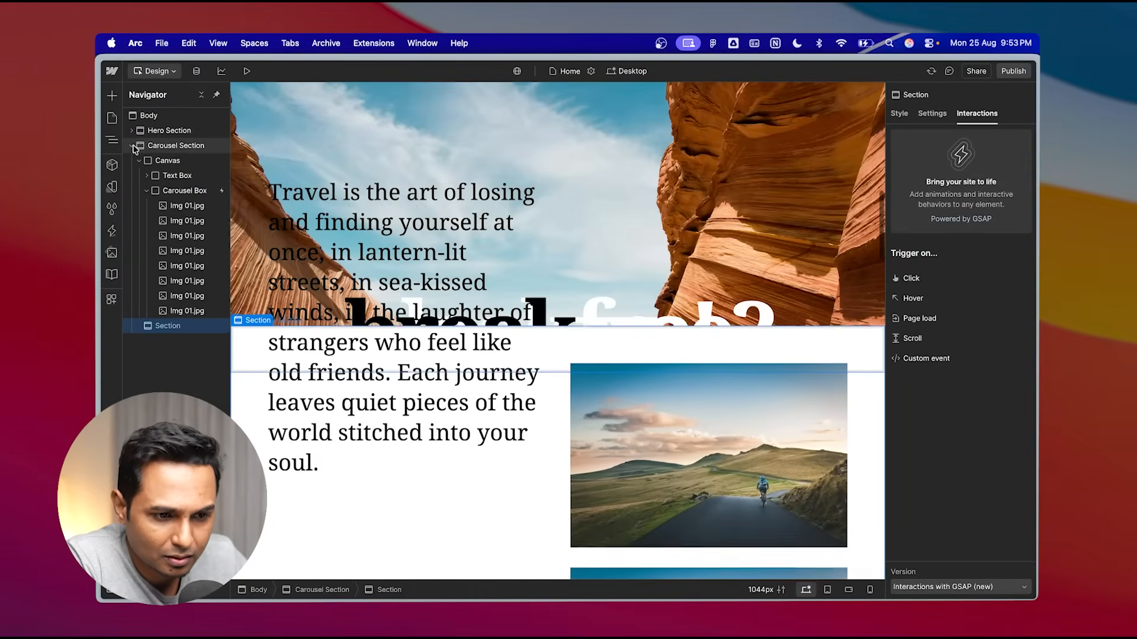
pyautogui.click(132, 145)
pyautogui.click(132, 146)
pyautogui.moveTo(151, 329); pyautogui.dragTo(169, 163)
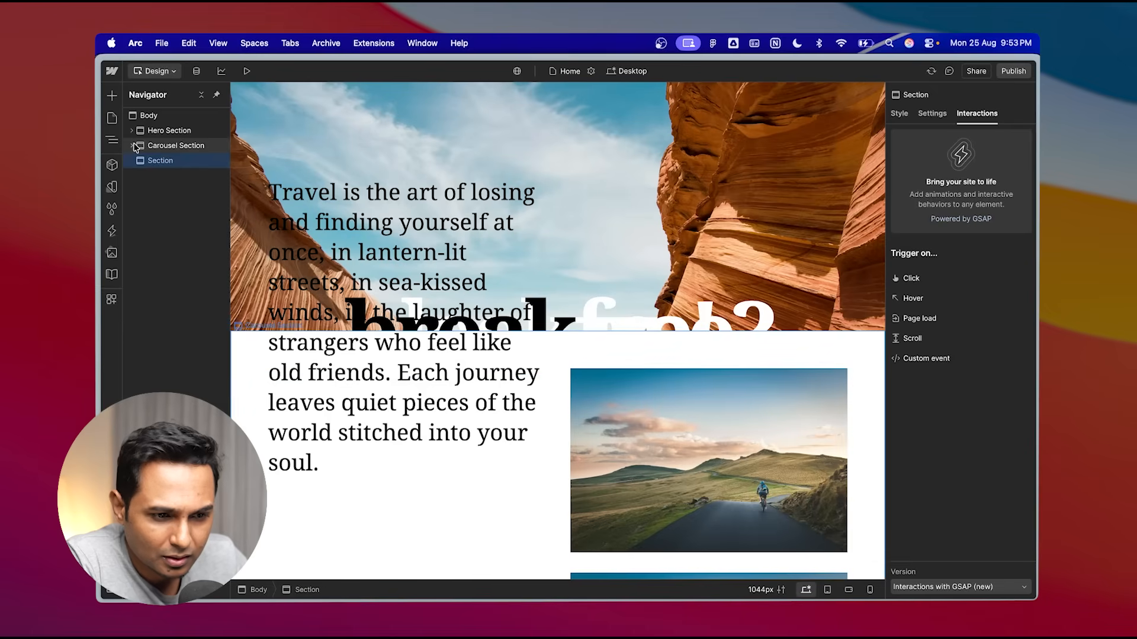
# - Rename the new section to Last Section
pyautogui.doubleClick(165, 163)
pyautogui.write('Last Section')
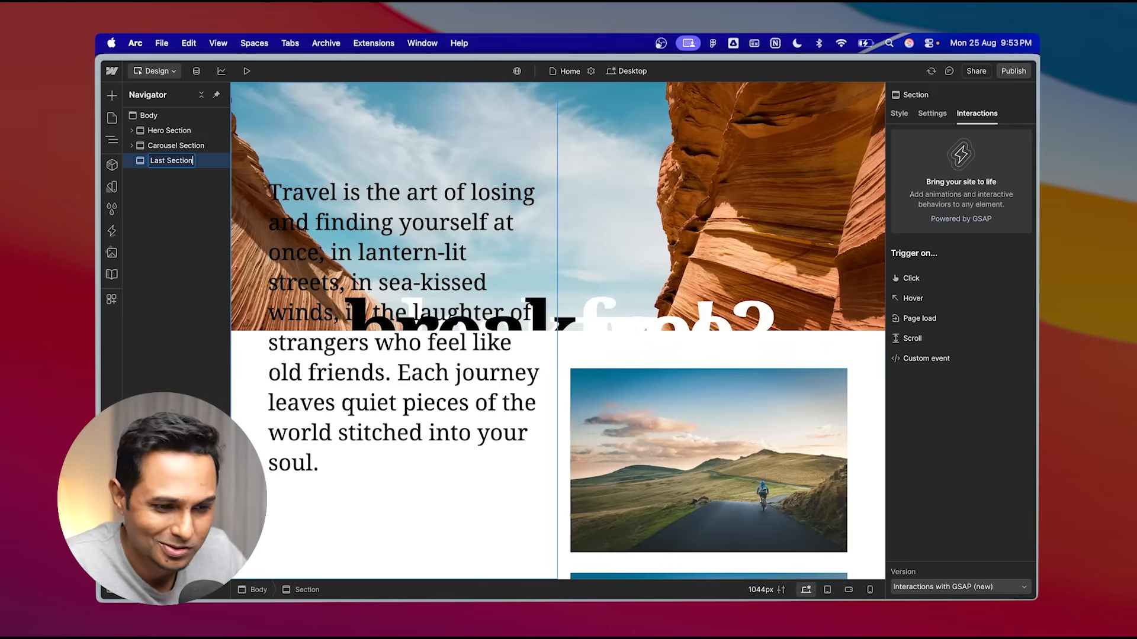
pyautogui.press('Return')
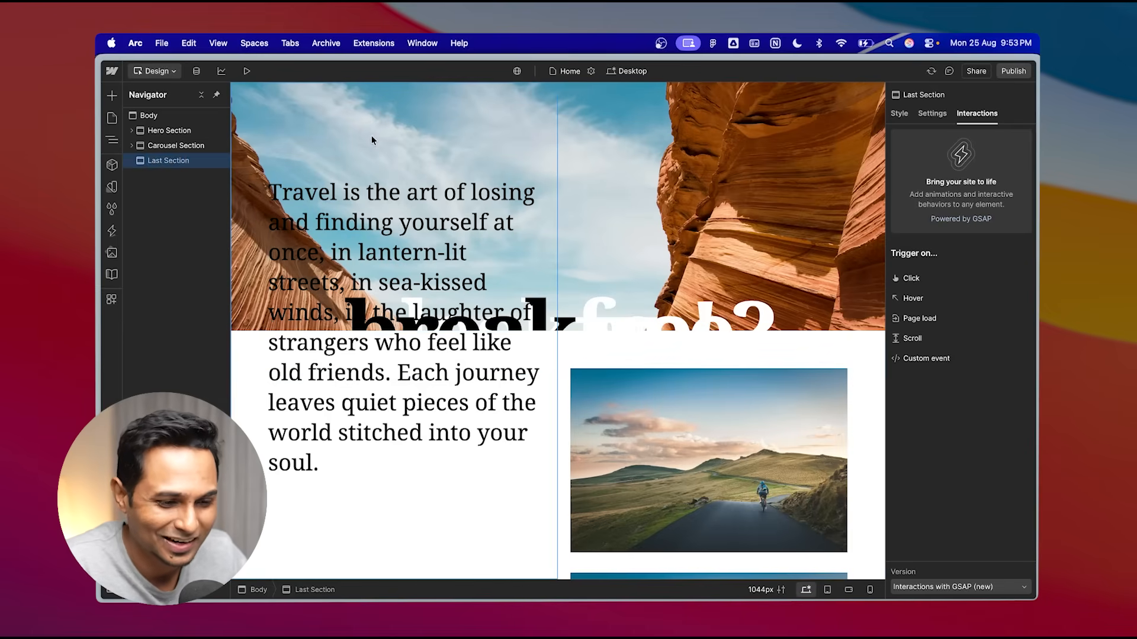
# - Apply the existing section class to the Last Section
pyautogui.click(899, 113)
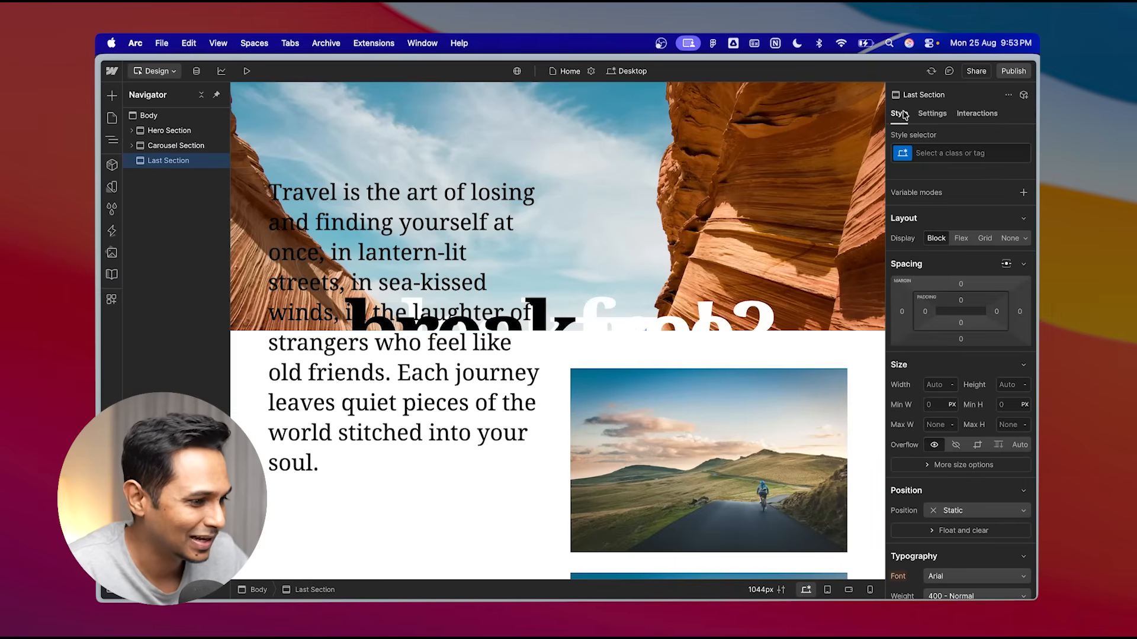
pyautogui.click(935, 153)
pyautogui.write('sec')
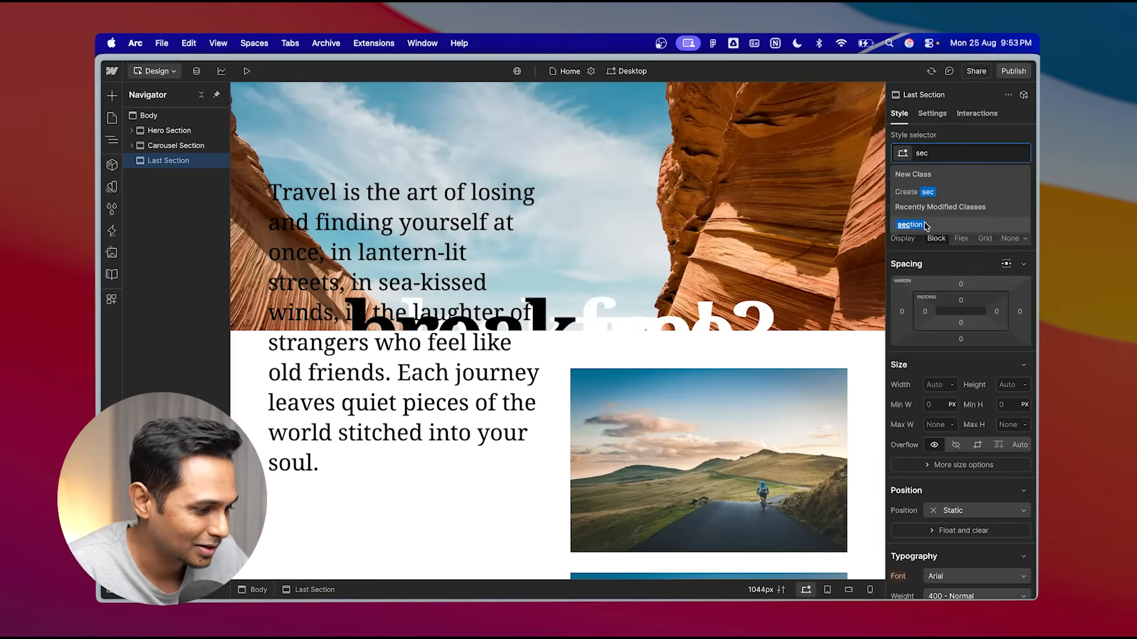
pyautogui.click(932, 225)
# - Add a new combo class named last to the Last Section
pyautogui.scroll(-5, 974, 367)
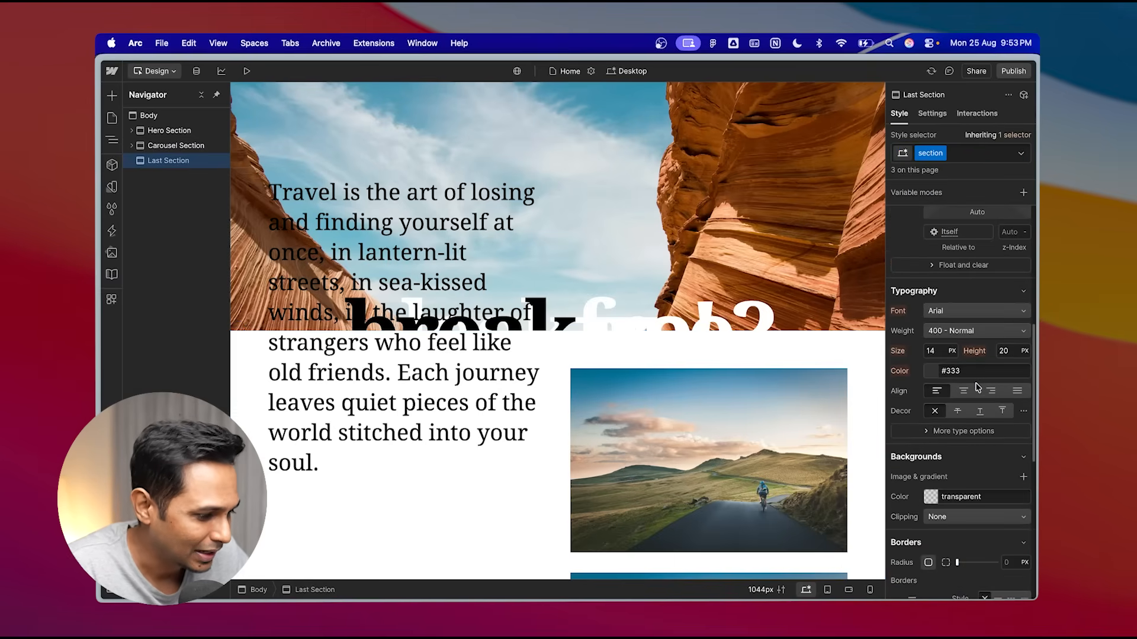
pyautogui.scroll(-8, 693, 396)
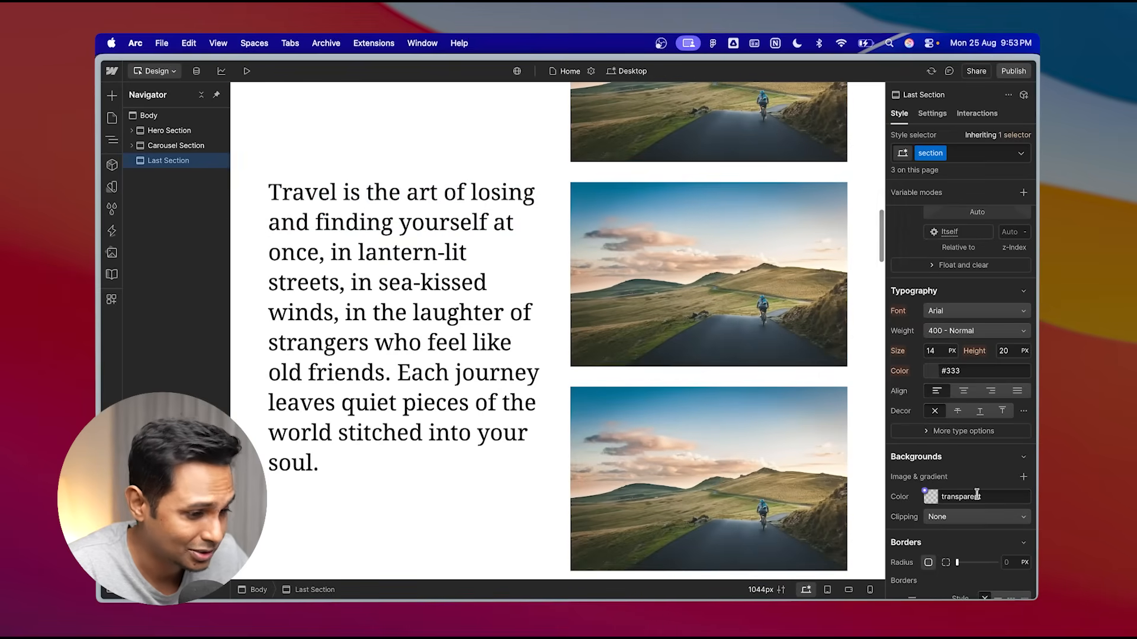
pyautogui.scroll(5, 639, 389)
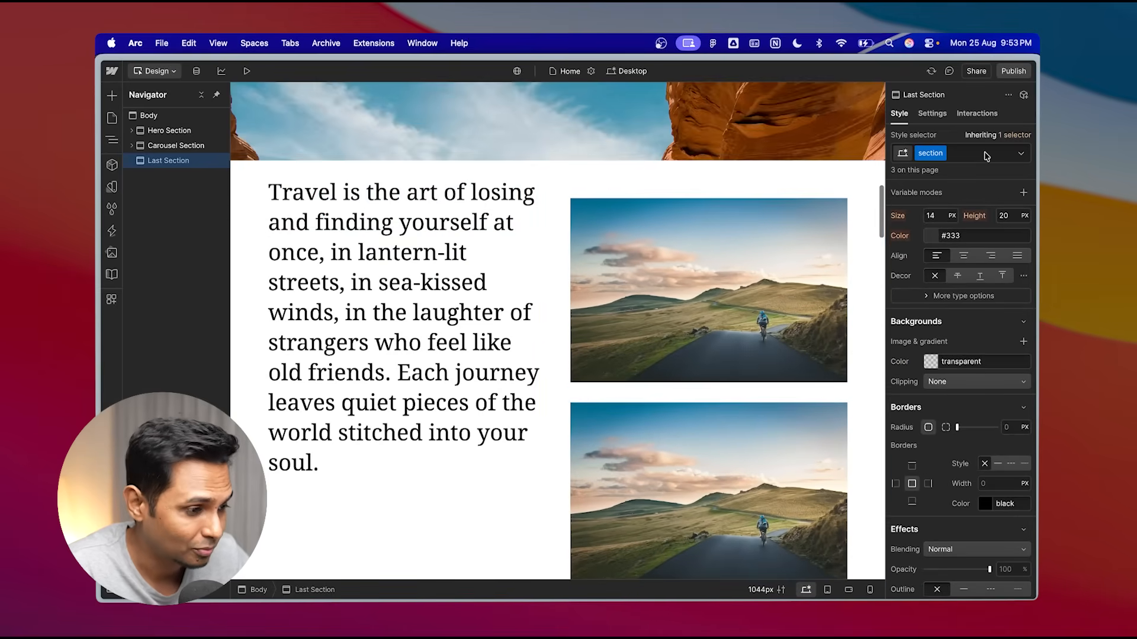
pyautogui.click(955, 154)
pyautogui.write('last')
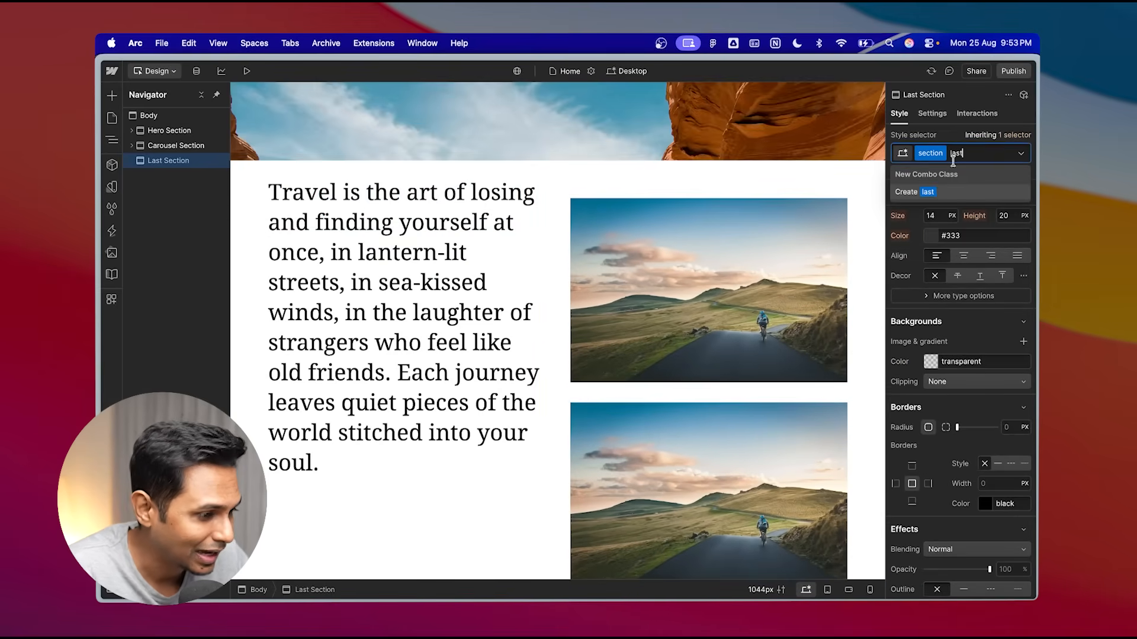
pyautogui.click(931, 192)
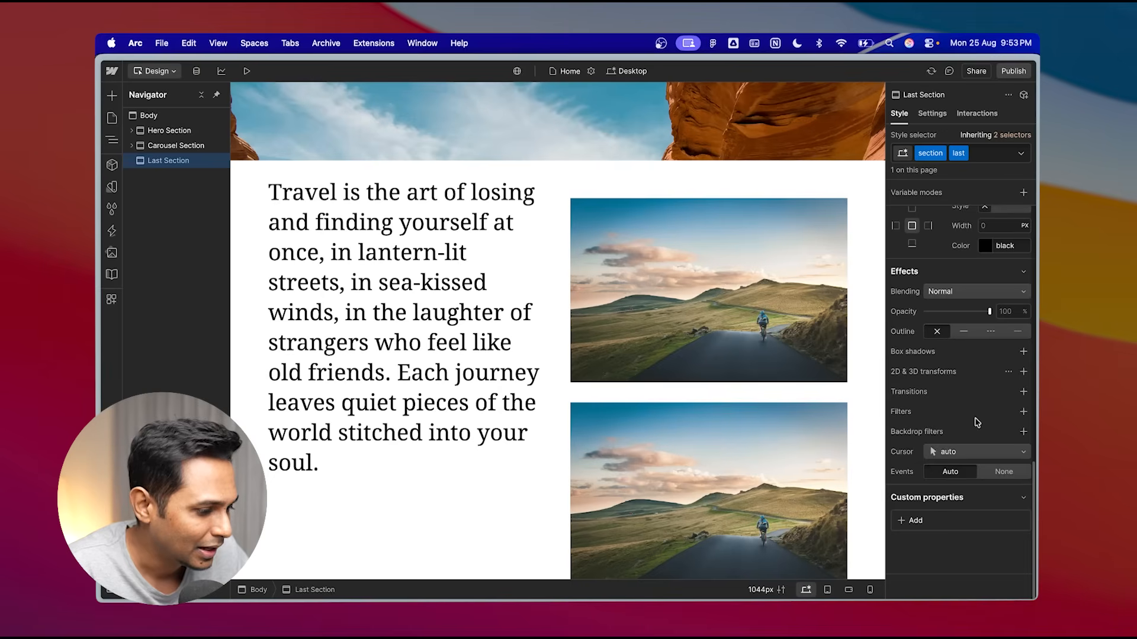
# - Switch to Figma, select the final Destination Section frame to copy its fill colour 1C1D1F, and return to Webflow
pyautogui.click(652, 600)
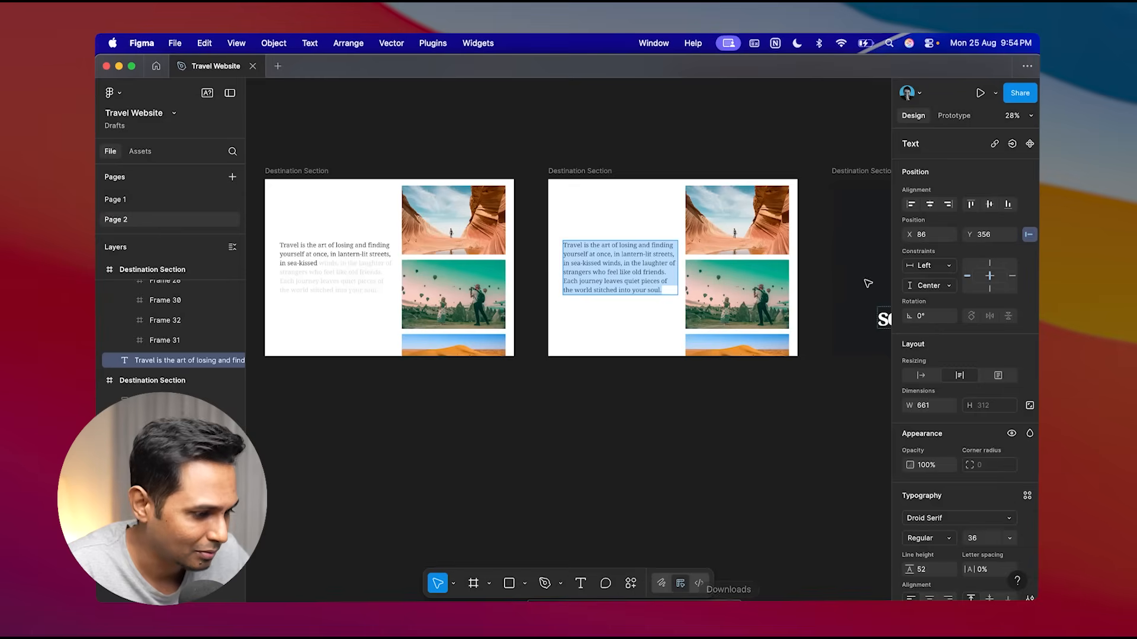
pyautogui.hscroll(5, 853, 301)
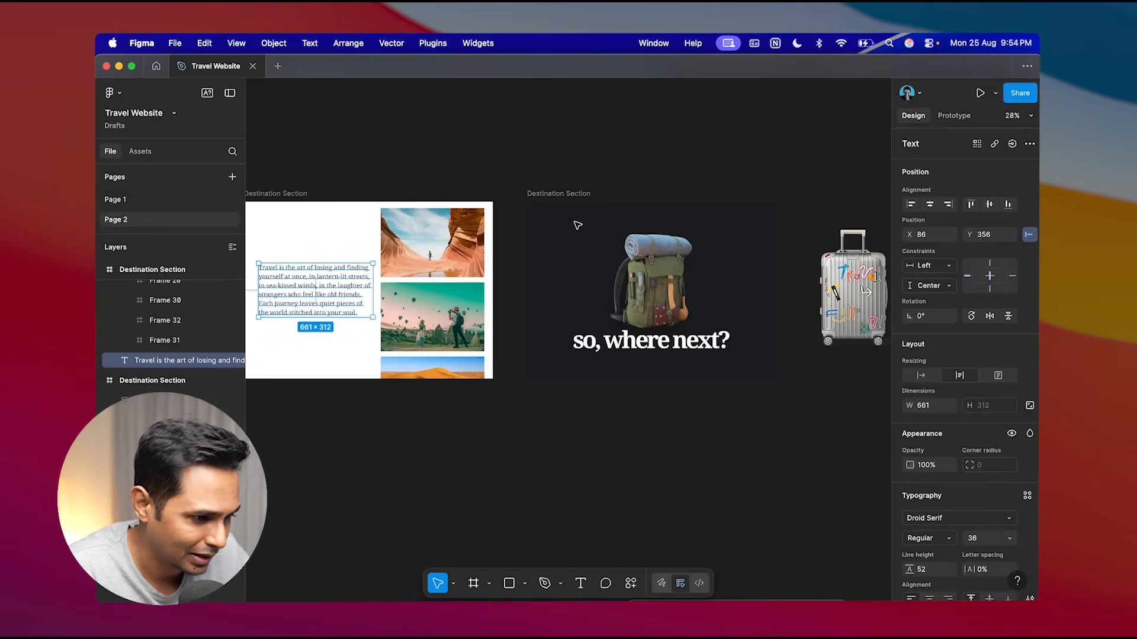
pyautogui.click(728, 233)
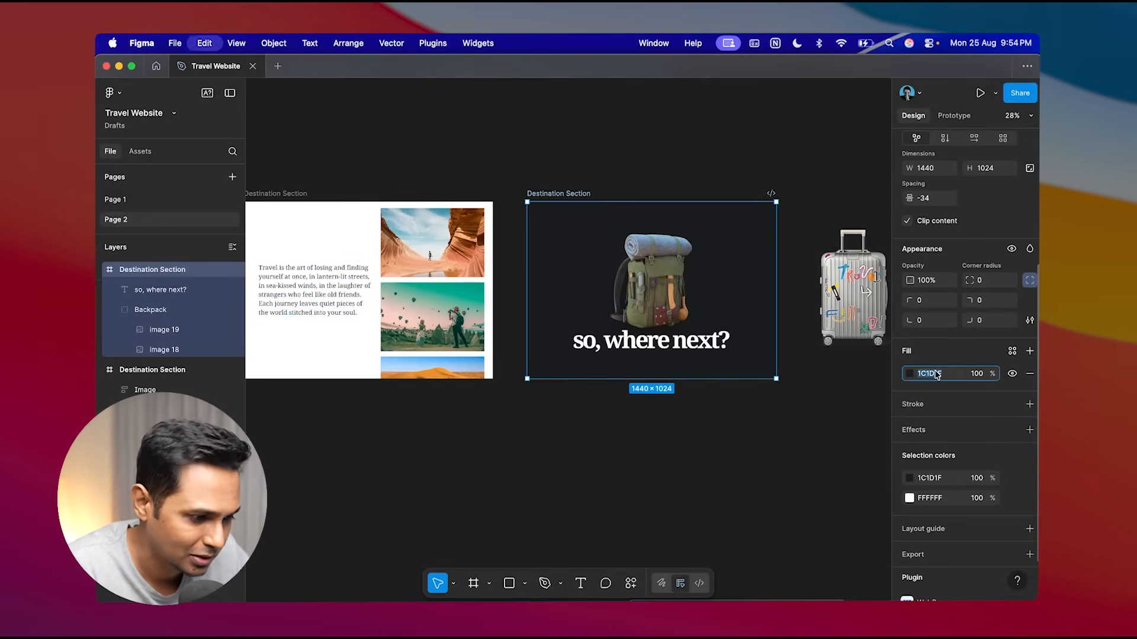
pyautogui.press('super+Tab')
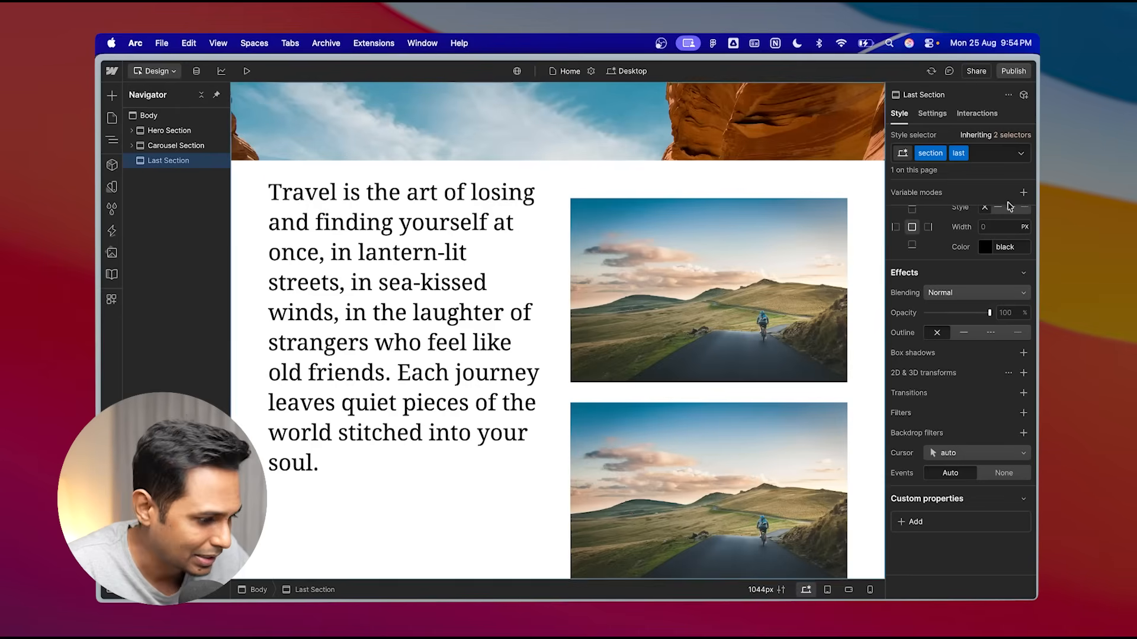
# - Set the Last Section's background colour to #1c1d1f by pasting the copied colour
pyautogui.scroll(-1, 951, 396)
pyautogui.scroll(8, 953, 321)
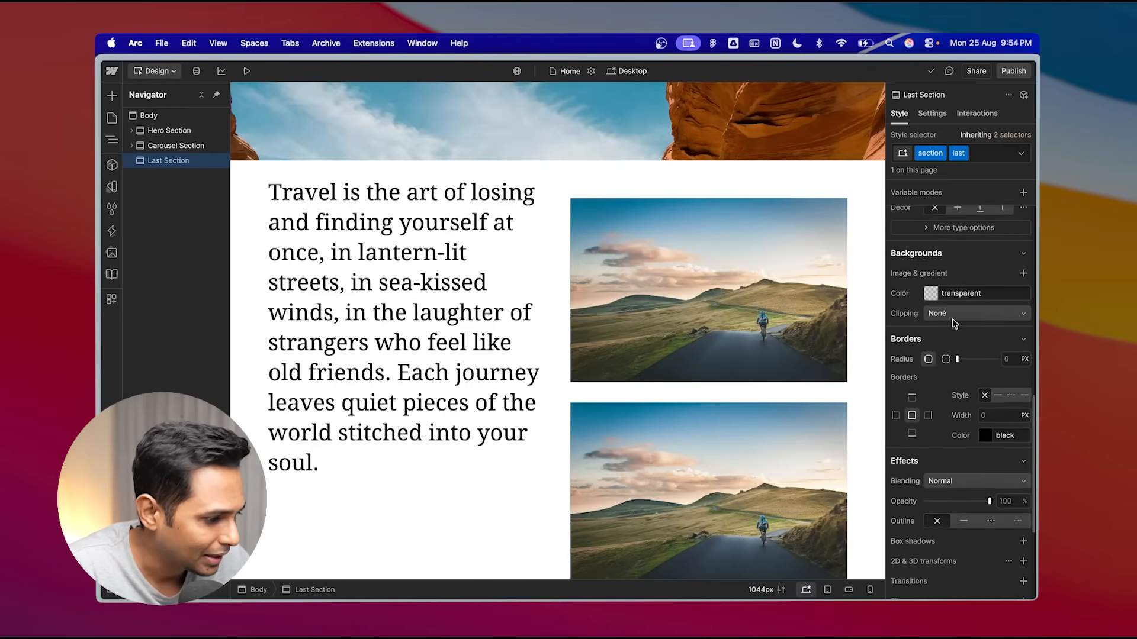
pyautogui.click(972, 332)
pyautogui.write('#1c1d1f')
pyautogui.press('Return')
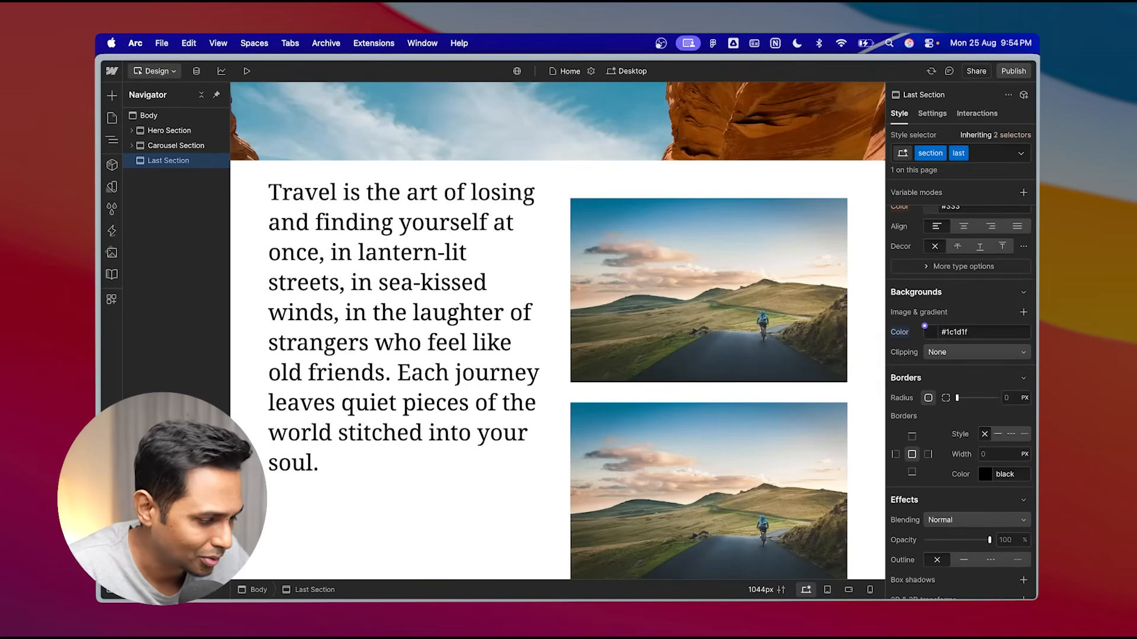
# - Set the Last Section's height to 100 VH
pyautogui.scroll(-1, 632, 411)
pyautogui.scroll(-5, 632, 412)
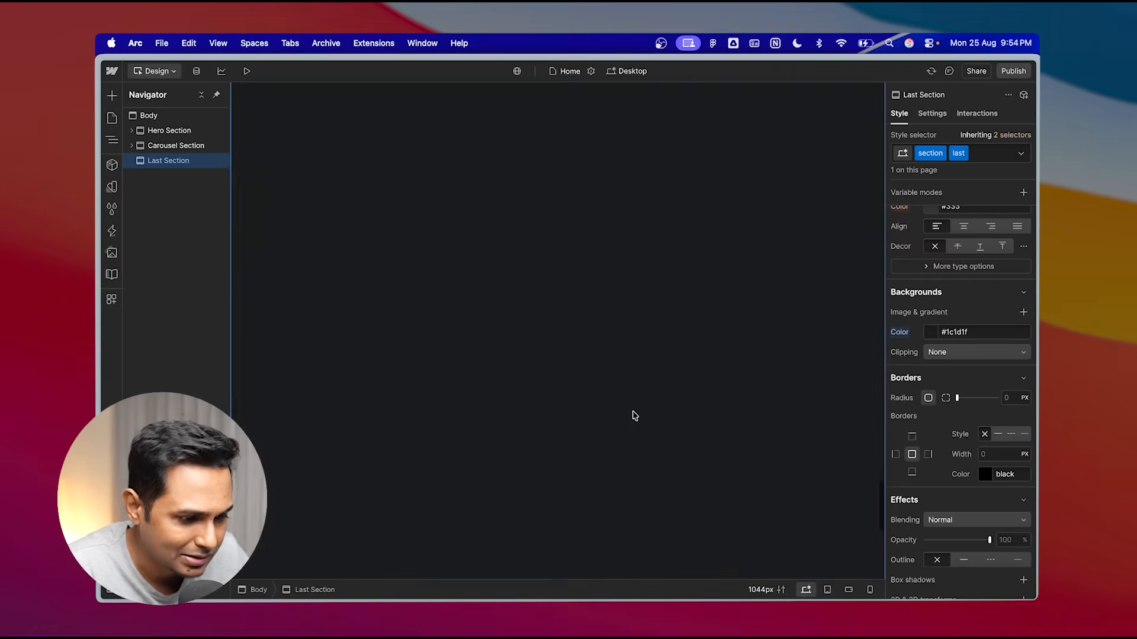
pyautogui.scroll(4, 632, 415)
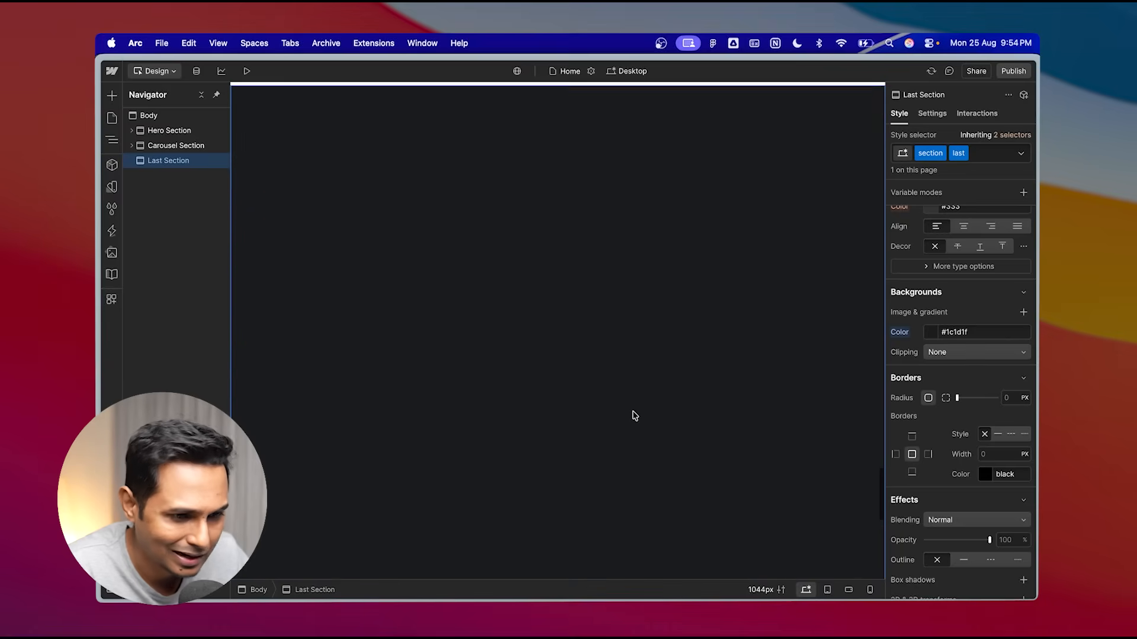
pyautogui.scroll(-1, 967, 459)
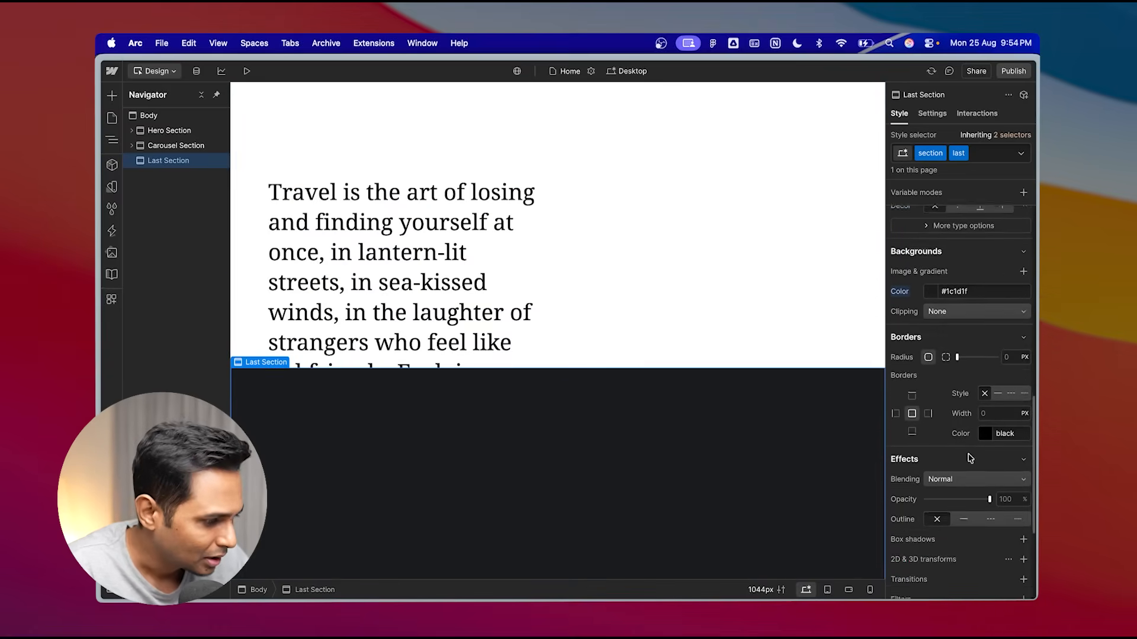
pyautogui.scroll(5, 967, 459)
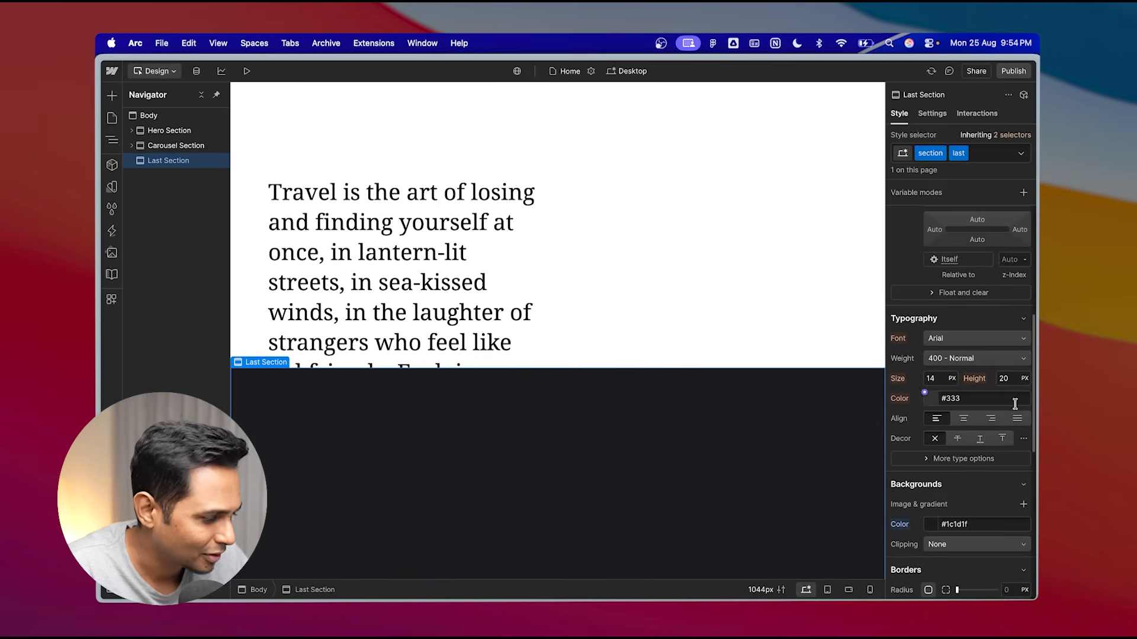
pyautogui.scroll(6, 1009, 393)
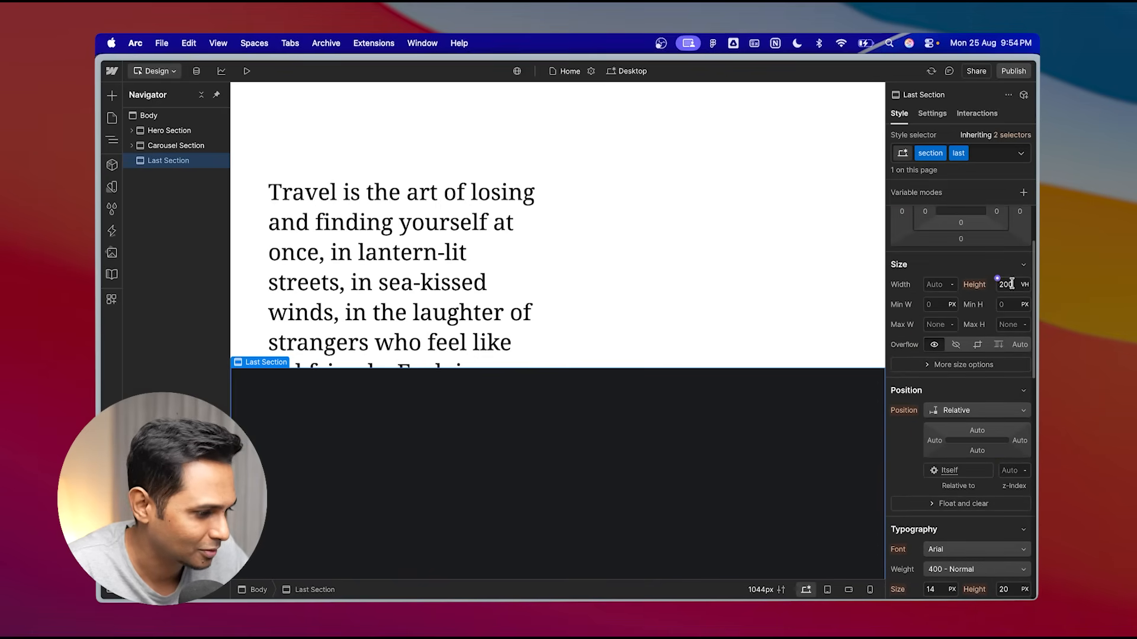
pyautogui.write('100')
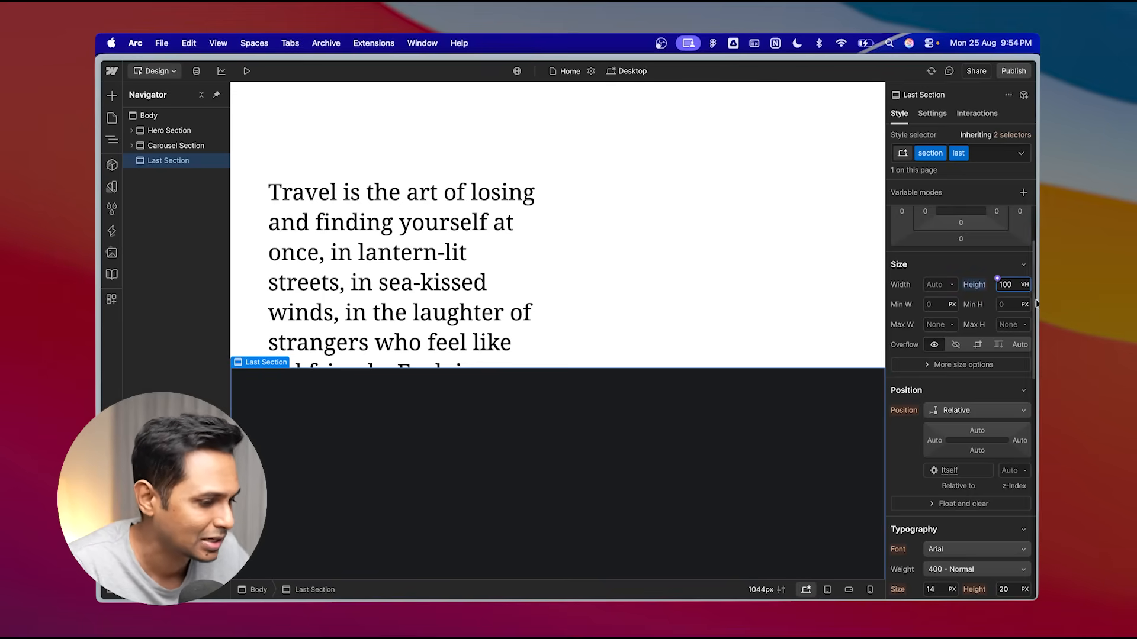
# - Insert an image element into the Last Section and swap its asset to Backpack.png
pyautogui.scroll(-5, 629, 389)
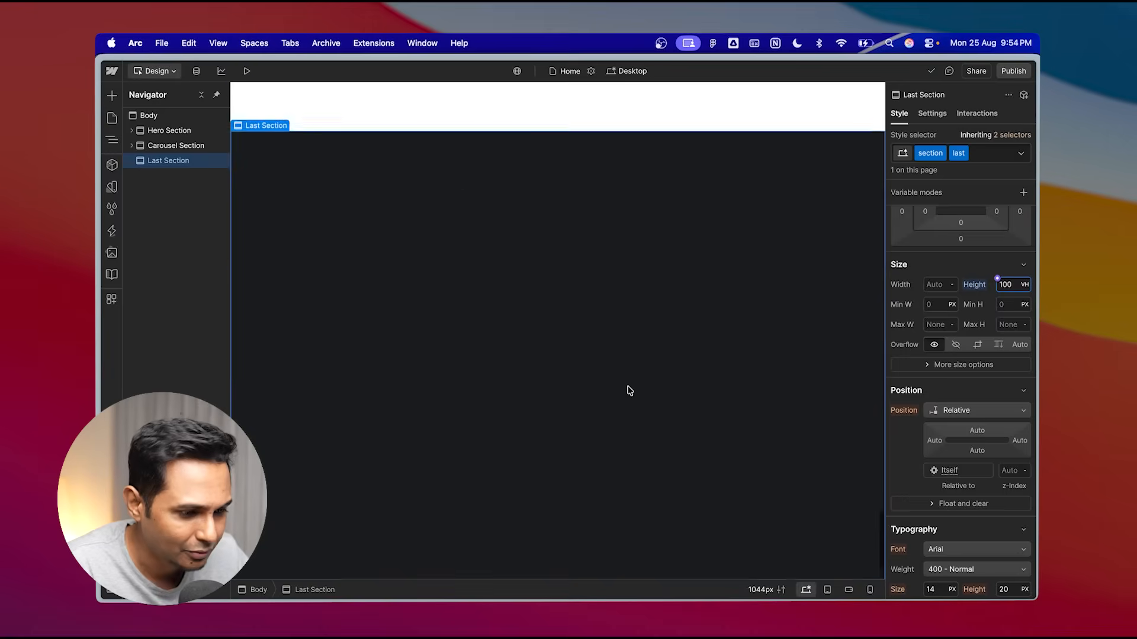
pyautogui.scroll(3, 627, 388)
pyautogui.scroll(-4, 627, 388)
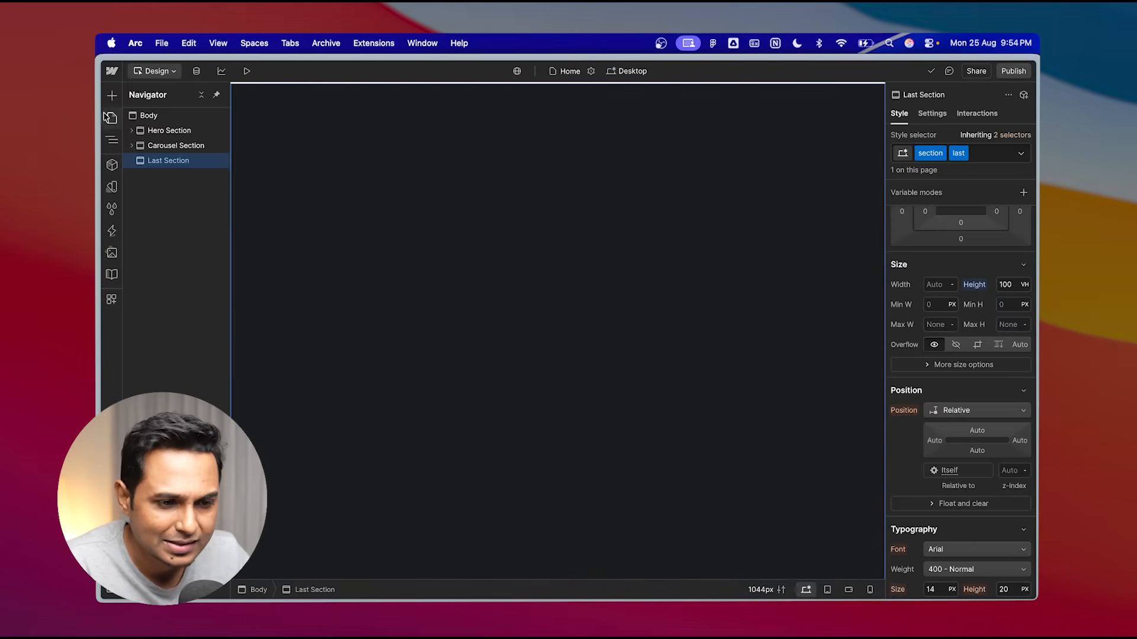
pyautogui.click(110, 96)
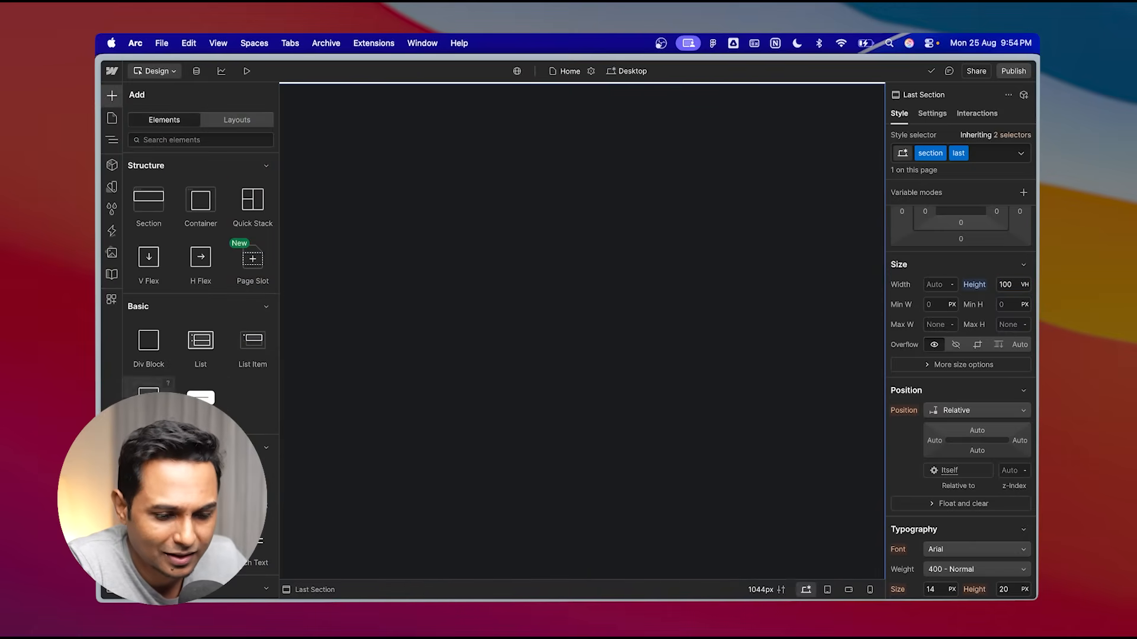
pyautogui.scroll(-5, 171, 355)
pyautogui.scroll(-4, 178, 386)
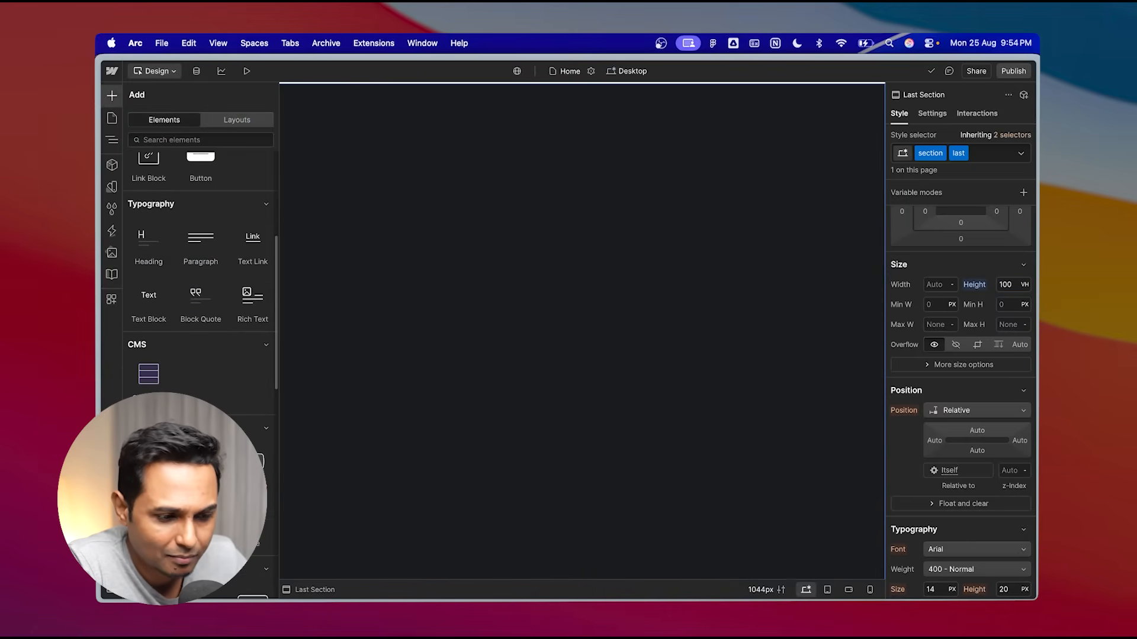
pyautogui.click(149, 376)
pyautogui.click(330, 251)
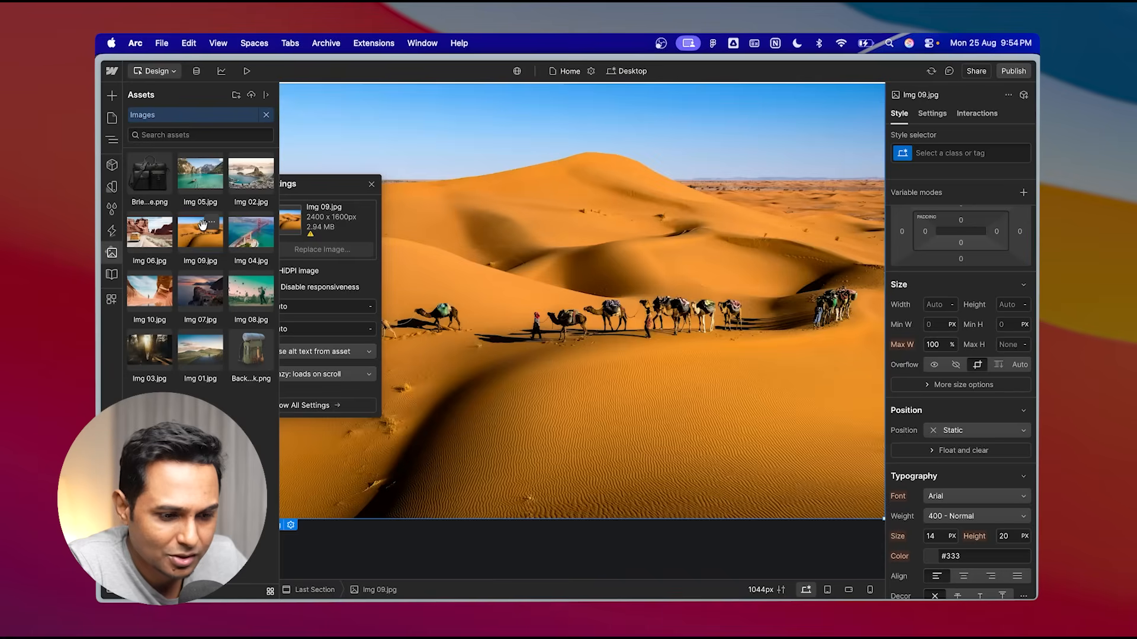
pyautogui.click(257, 355)
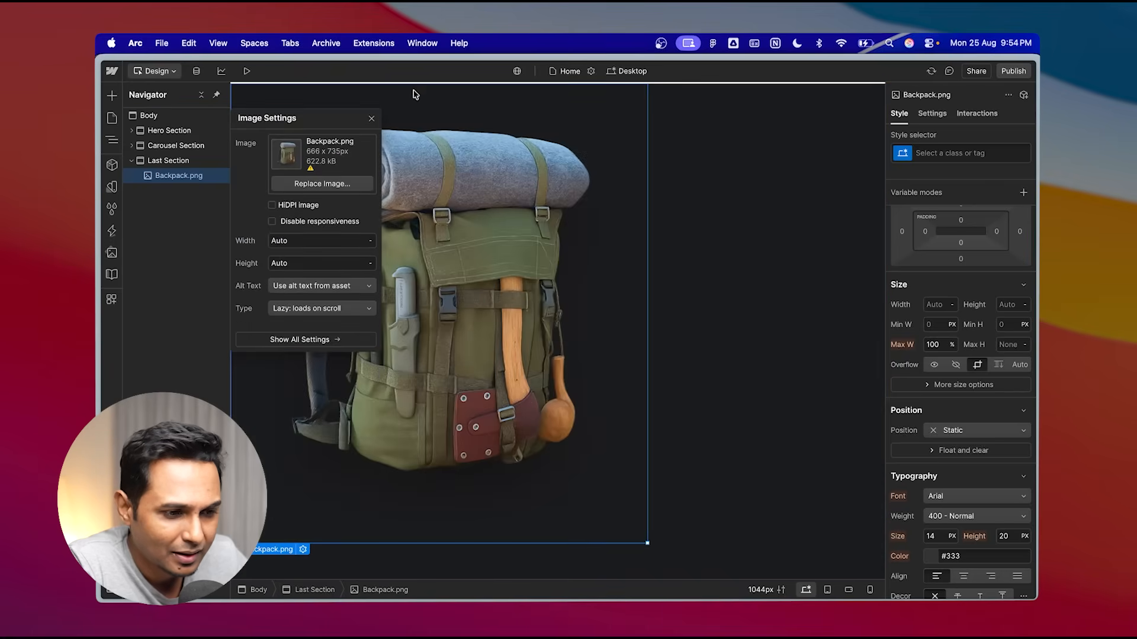
pyautogui.click(371, 119)
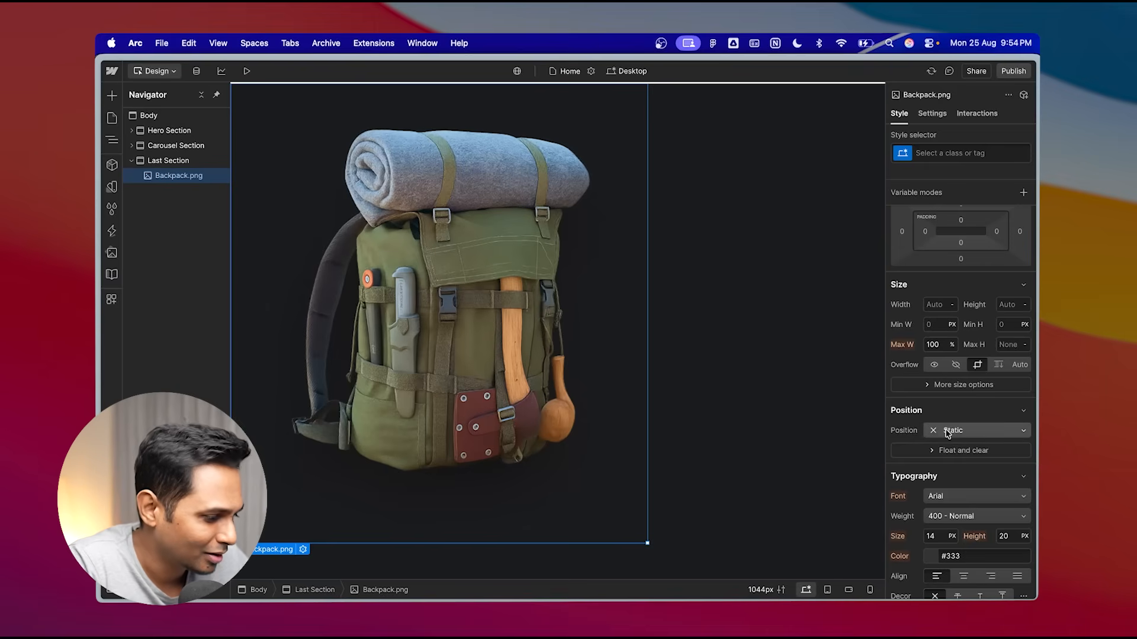
# - Set the backpack image's width to 40%
pyautogui.scroll(-5, 948, 433)
pyautogui.scroll(2, 925, 361)
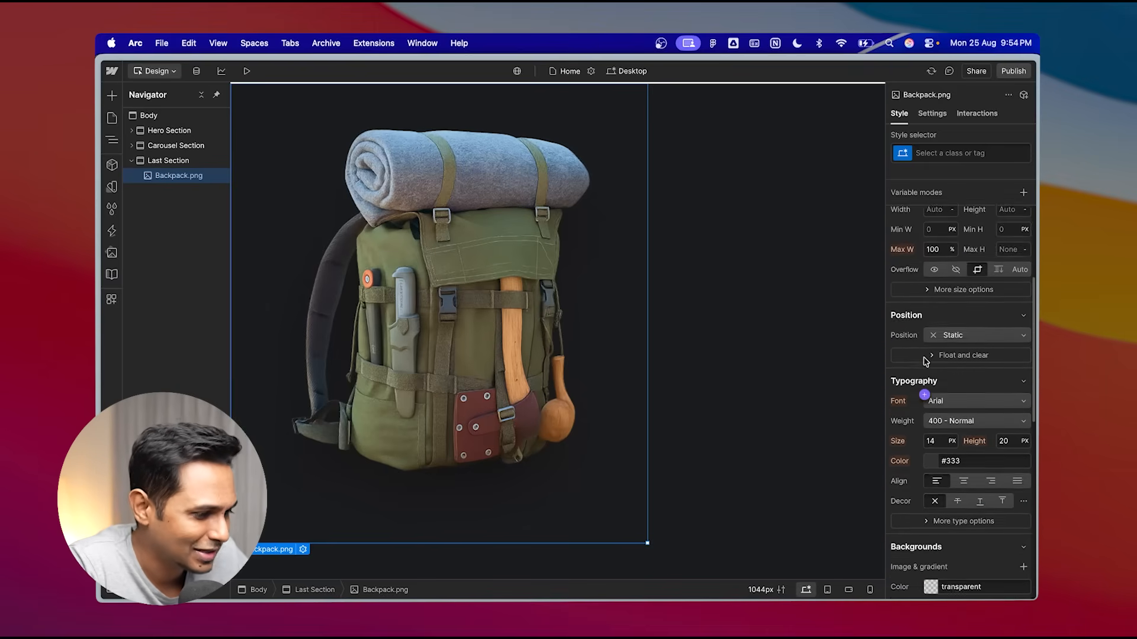
pyautogui.scroll(3, 925, 361)
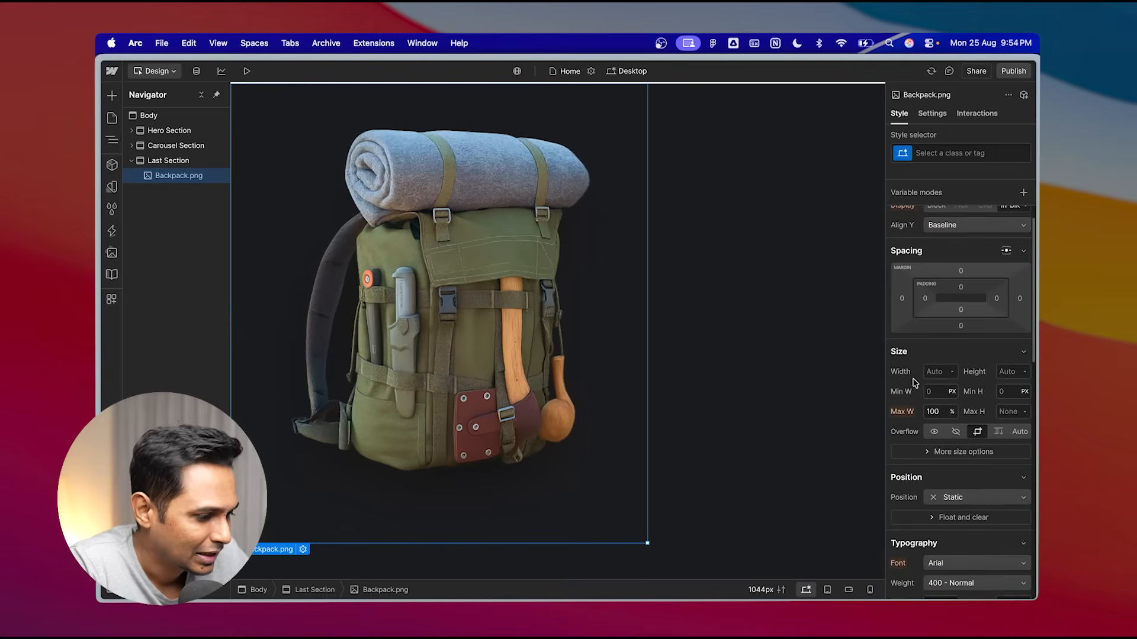
pyautogui.click(953, 372)
pyautogui.click(963, 250)
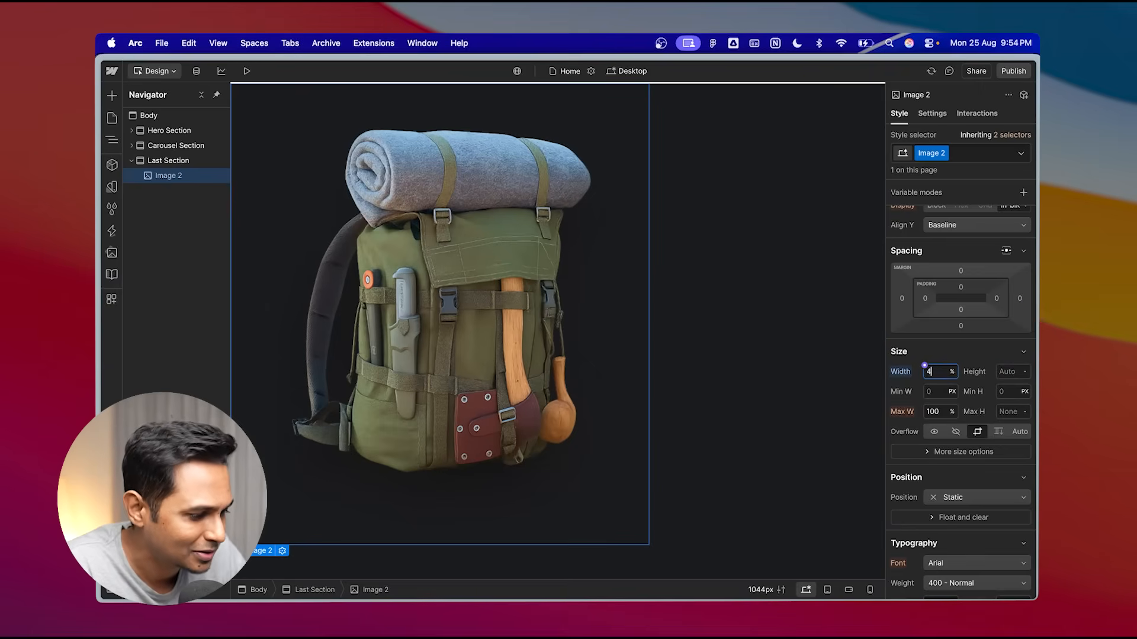
pyautogui.press('Return')
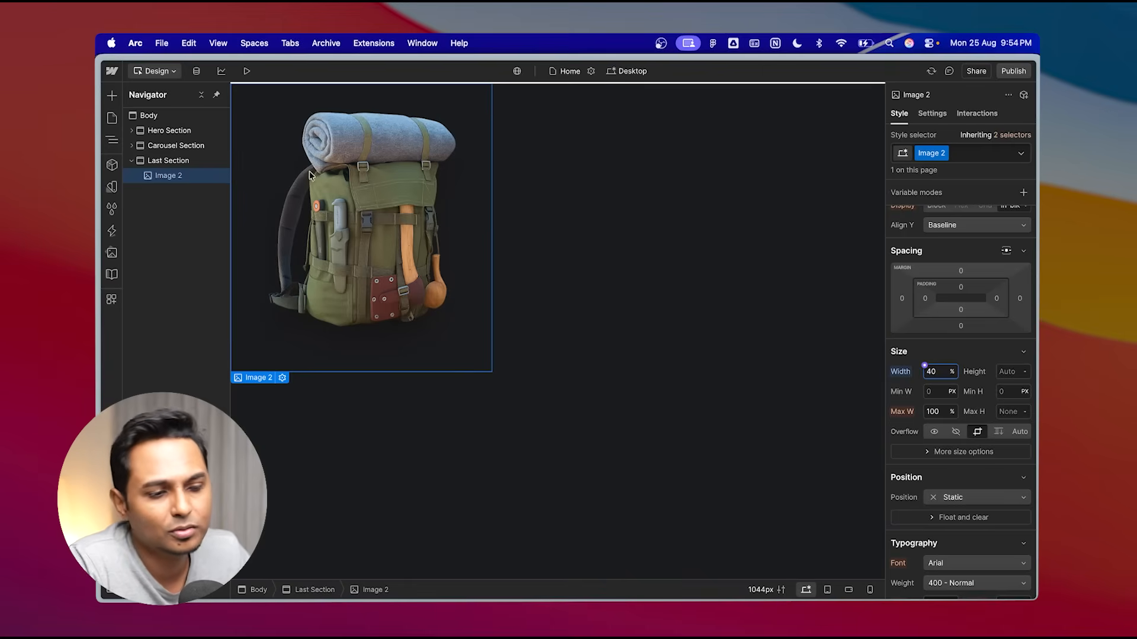
# - Rename the image's class to Backpack
pyautogui.scroll(2, 568, 253)
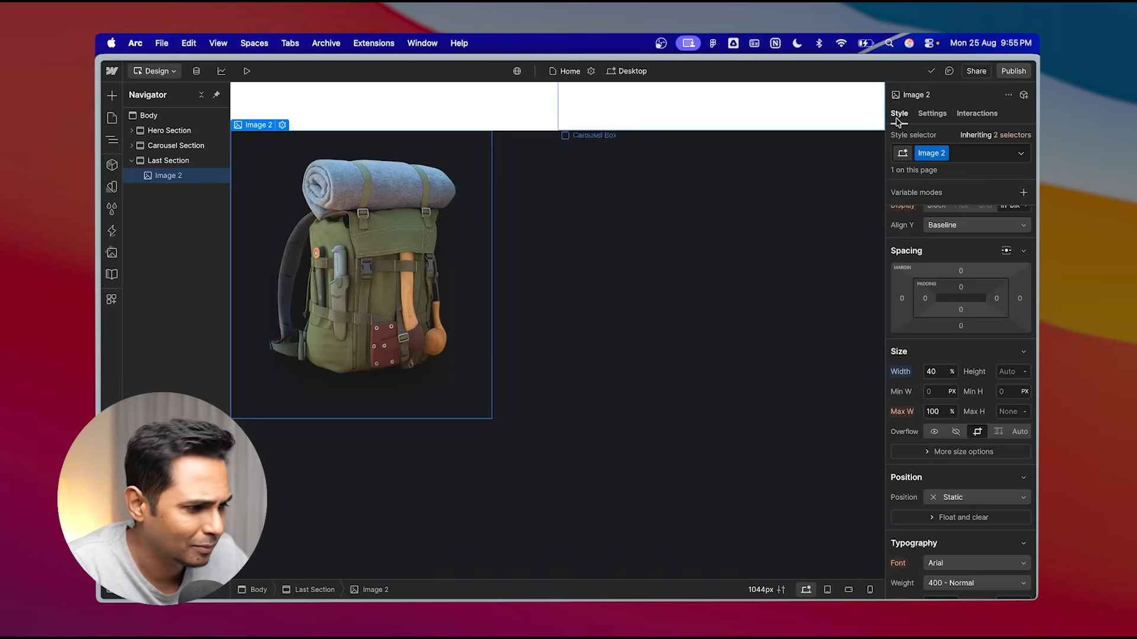
pyautogui.doubleClick(930, 155)
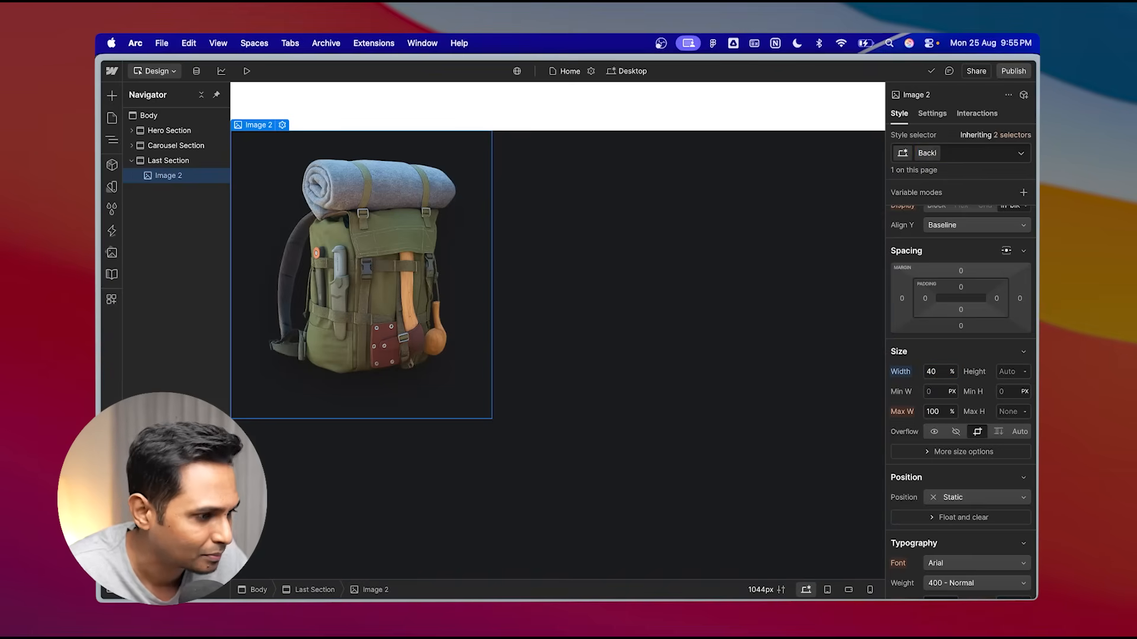
pyautogui.write('pack')
pyautogui.press('Return')
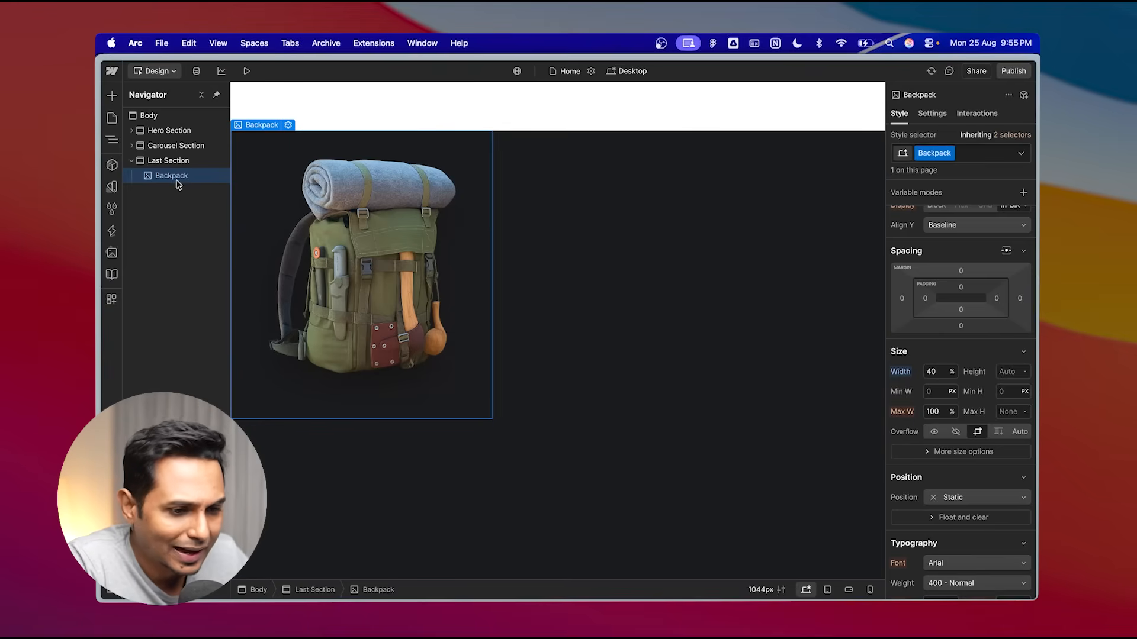
# - Select the Last Section and set its display to Flex
pyautogui.click(172, 161)
pyautogui.scroll(2, 985, 284)
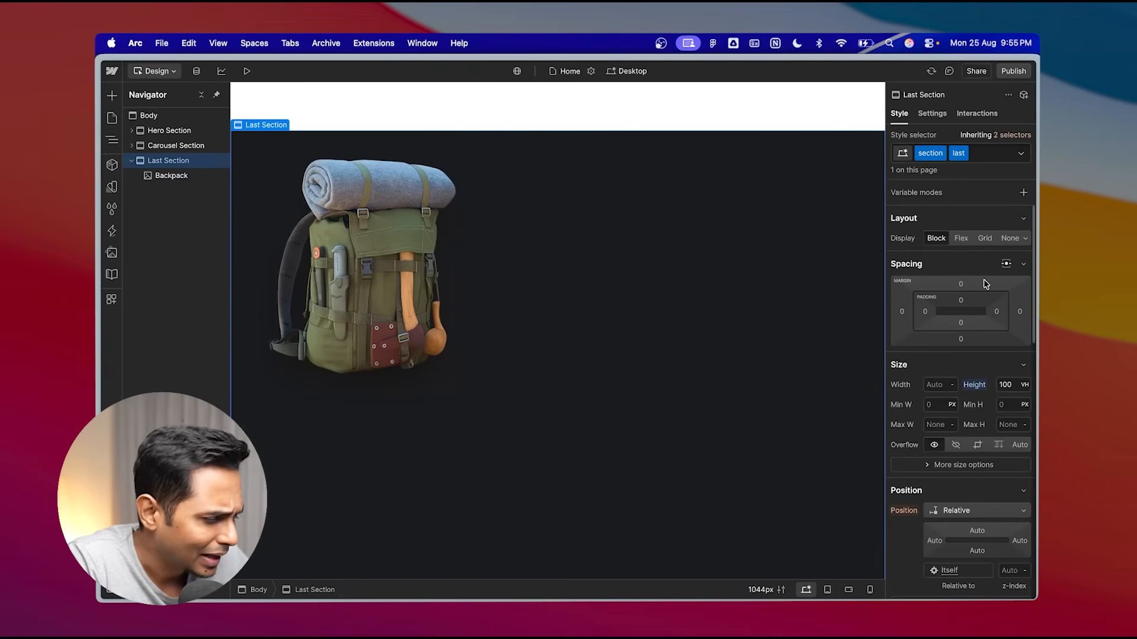
pyautogui.click(961, 238)
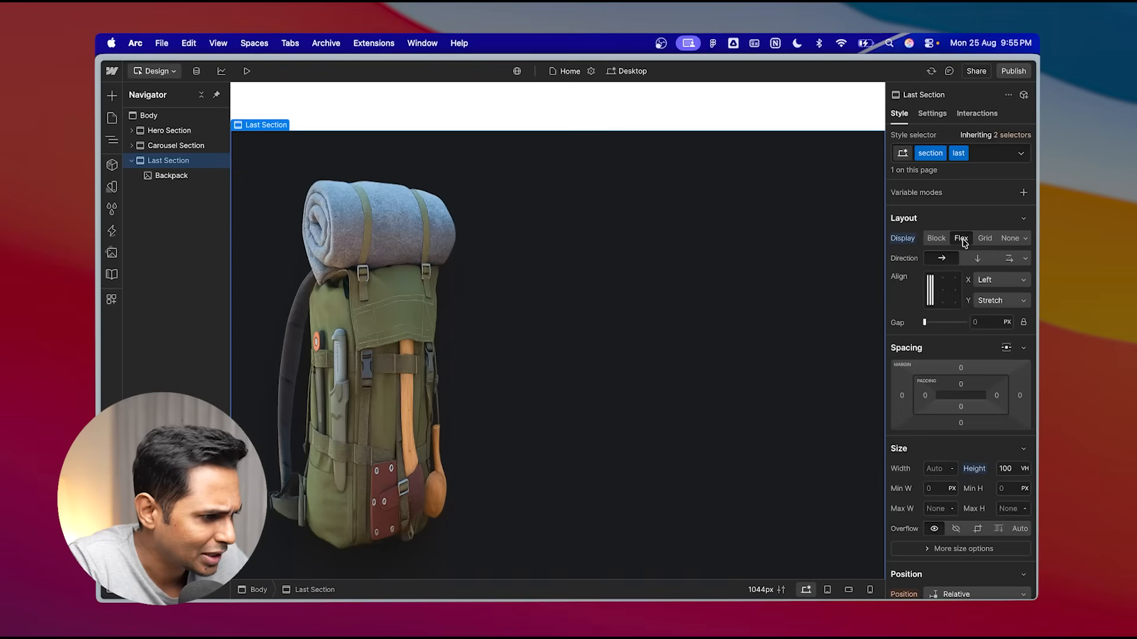
# - Set the Last Section's flex direction to vertical and center its content horizontally and vertically
pyautogui.click(946, 295)
pyautogui.click(977, 259)
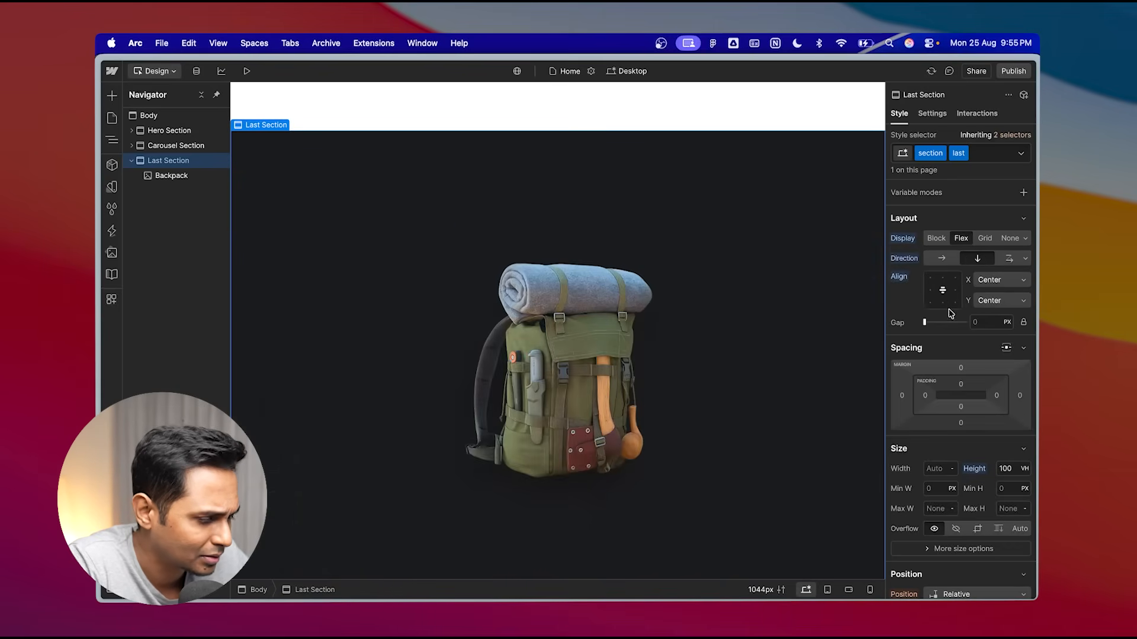
pyautogui.click(935, 286)
pyautogui.click(942, 289)
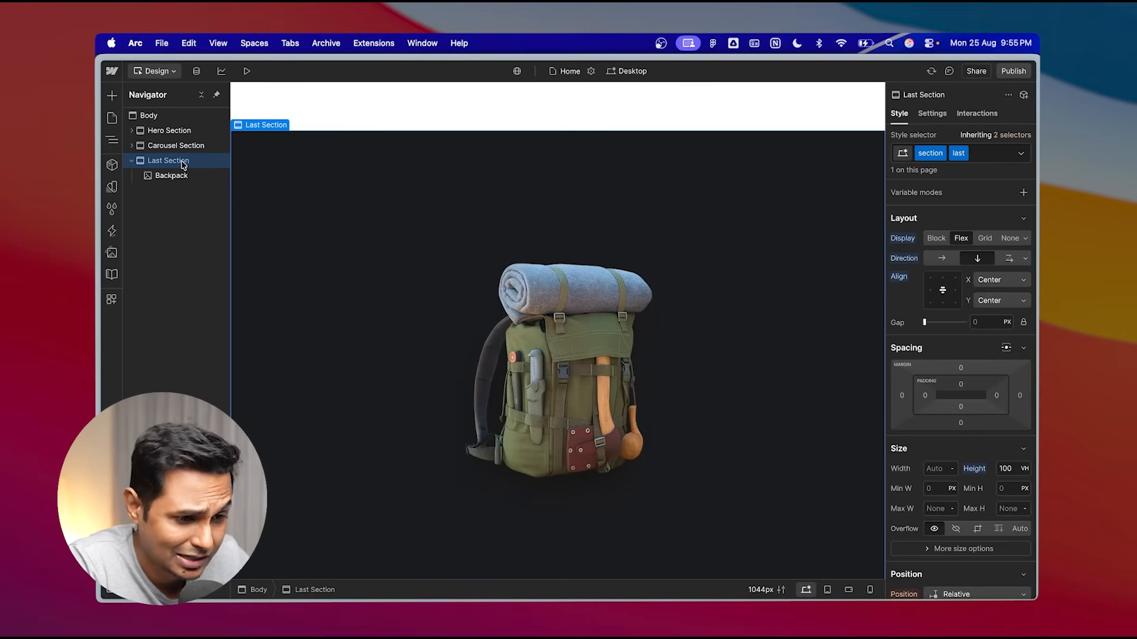
pyautogui.click(935, 291)
pyautogui.click(943, 290)
pyautogui.click(954, 290)
pyautogui.click(942, 290)
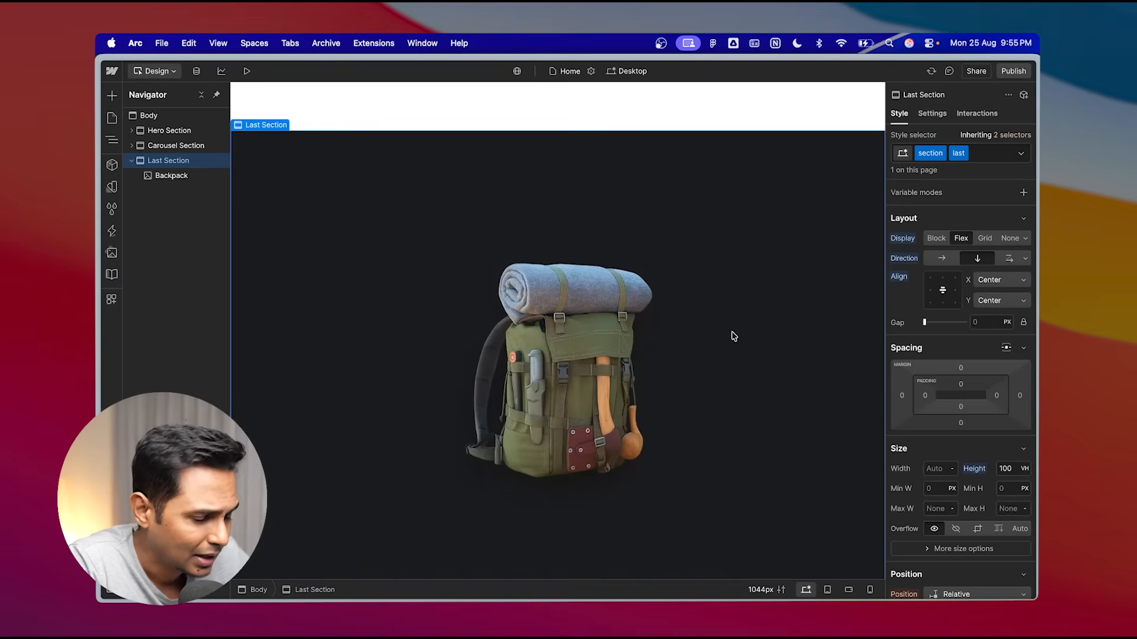
# - Scroll the canvas between the text section and the Last Section to check the layout
pyautogui.scroll(-2, 710, 356)
pyautogui.scroll(5, 755, 331)
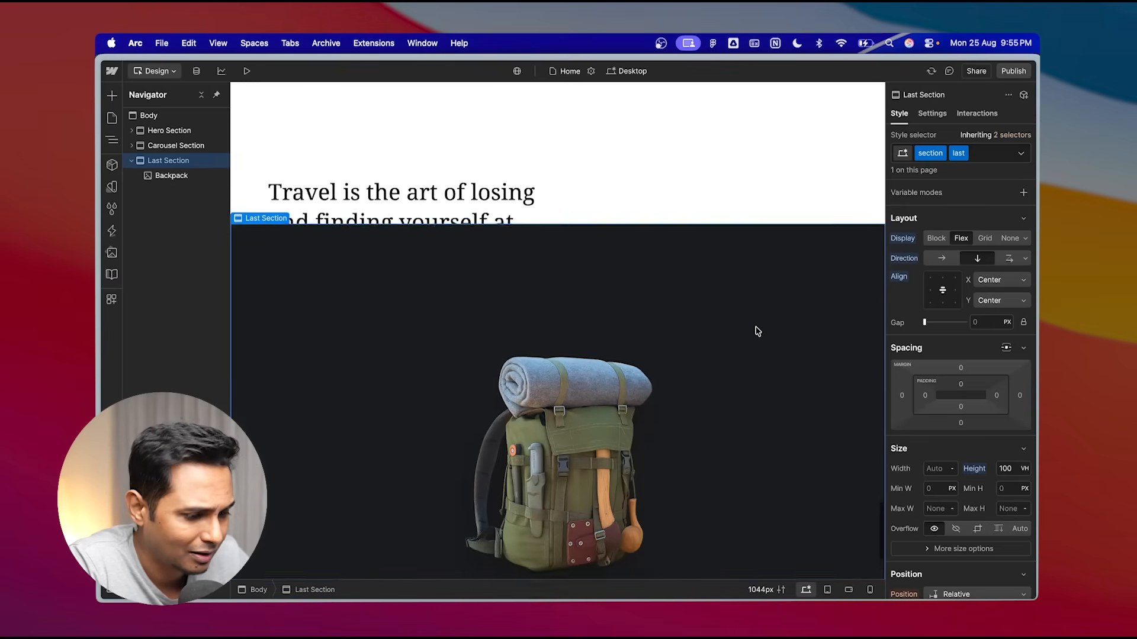
pyautogui.scroll(-3, 755, 327)
pyautogui.scroll(20, 756, 327)
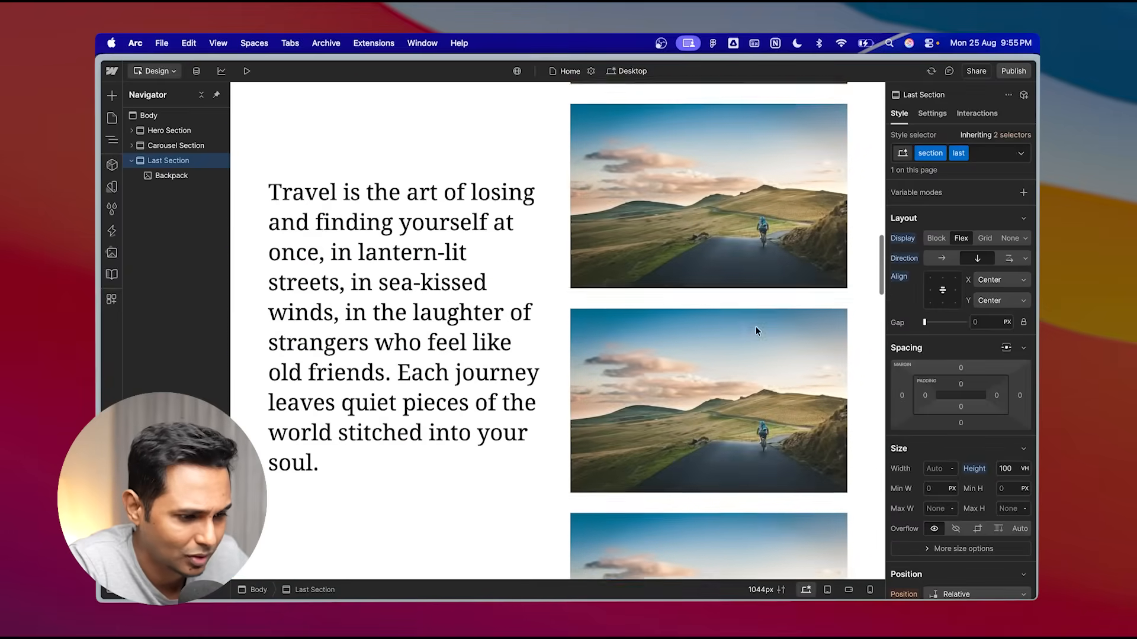
pyautogui.scroll(10, 715, 276)
pyautogui.scroll(-15, 715, 276)
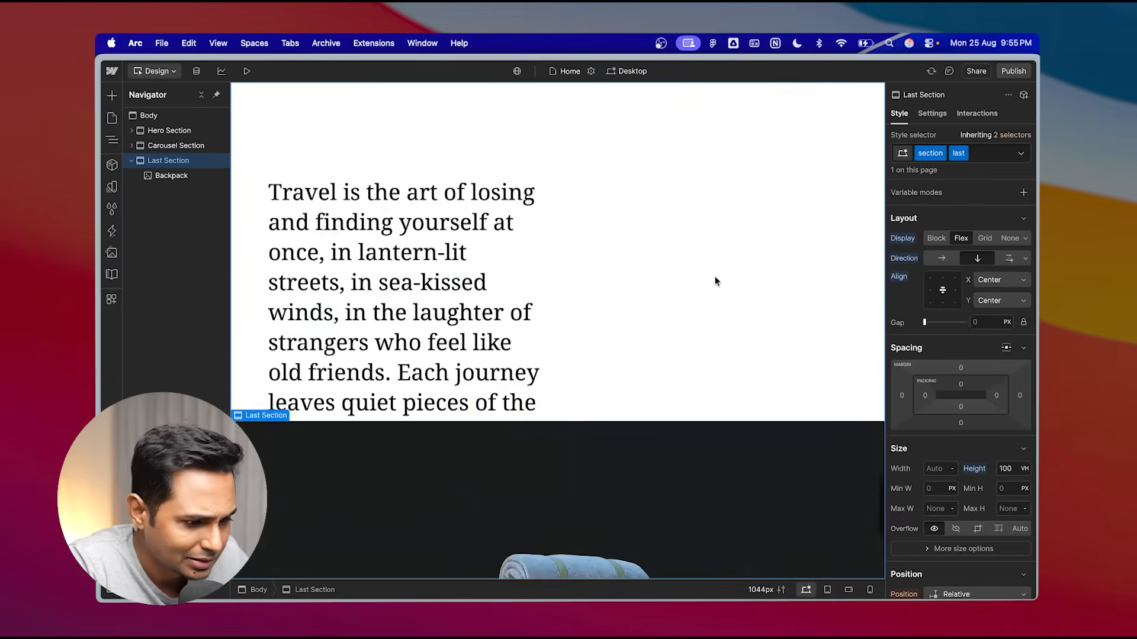
pyautogui.scroll(-5, 715, 276)
pyautogui.scroll(10, 714, 272)
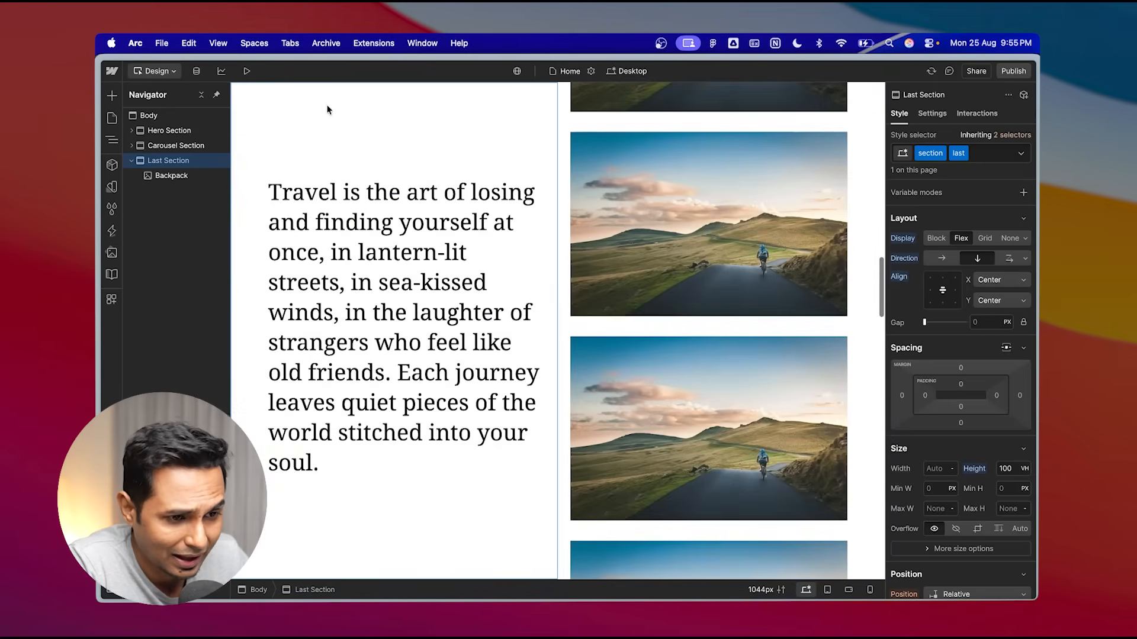
pyautogui.scroll(-8, 279, 249)
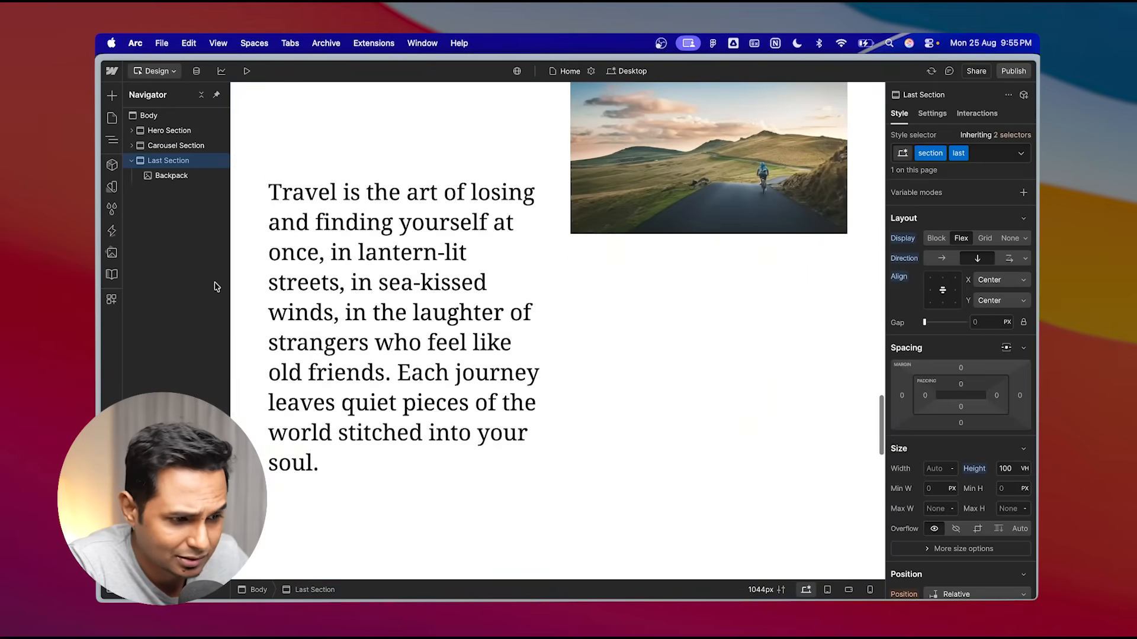
pyautogui.scroll(-5, 530, 233)
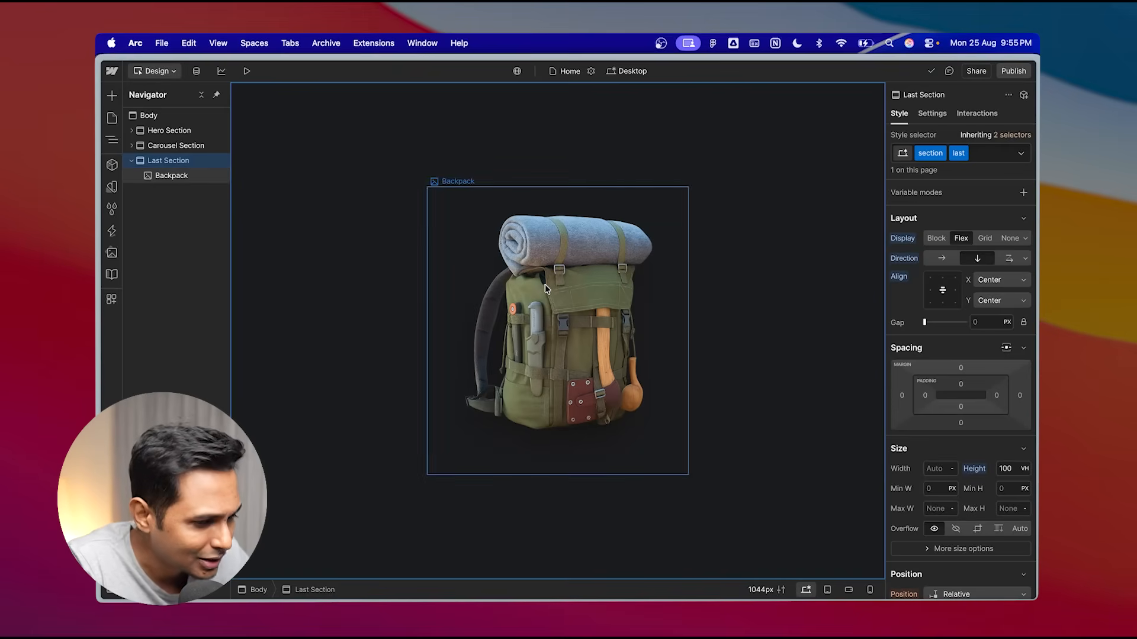
# - Duplicate the hero's "look up" heading and move the copy into the Last Section above the Backpack image
pyautogui.click(132, 130)
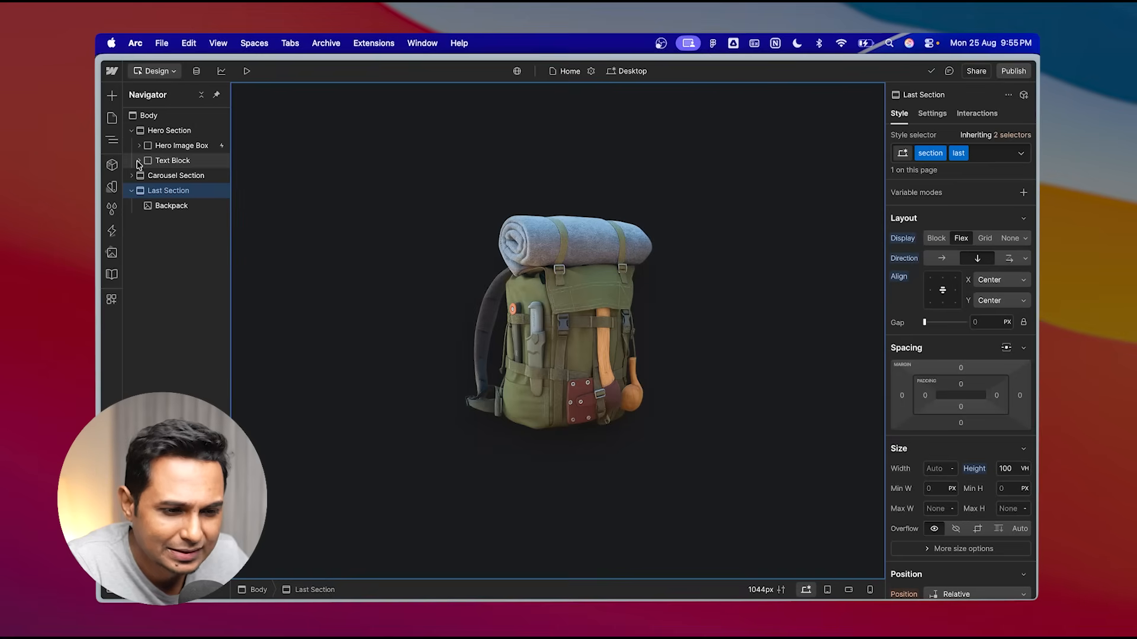
pyautogui.click(139, 161)
pyautogui.click(140, 161)
pyautogui.click(139, 145)
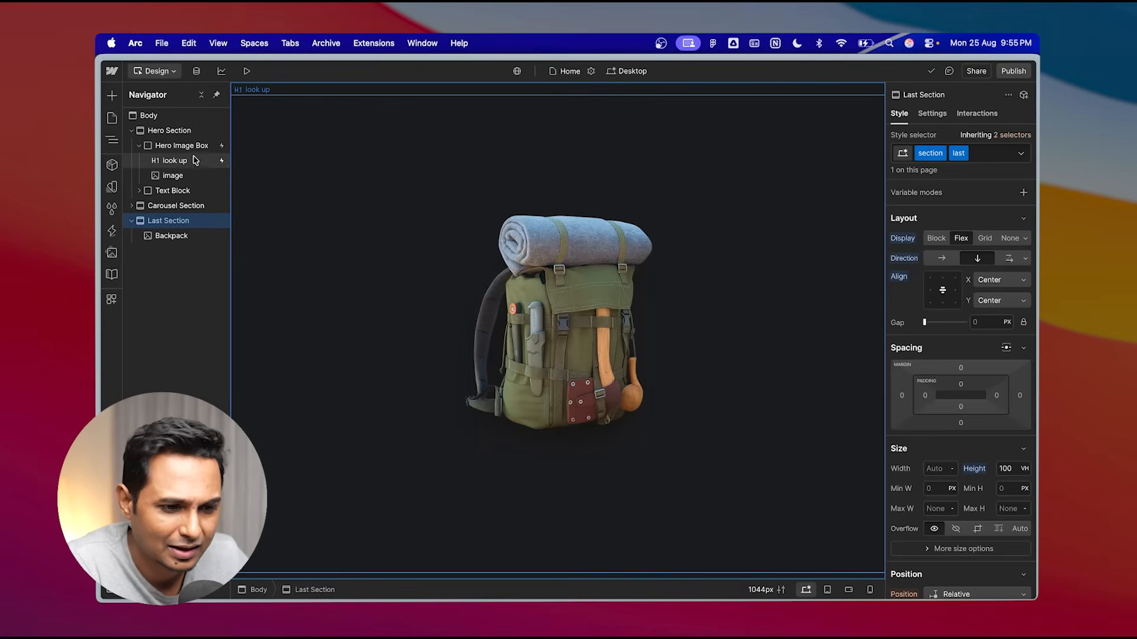
pyautogui.click(181, 162)
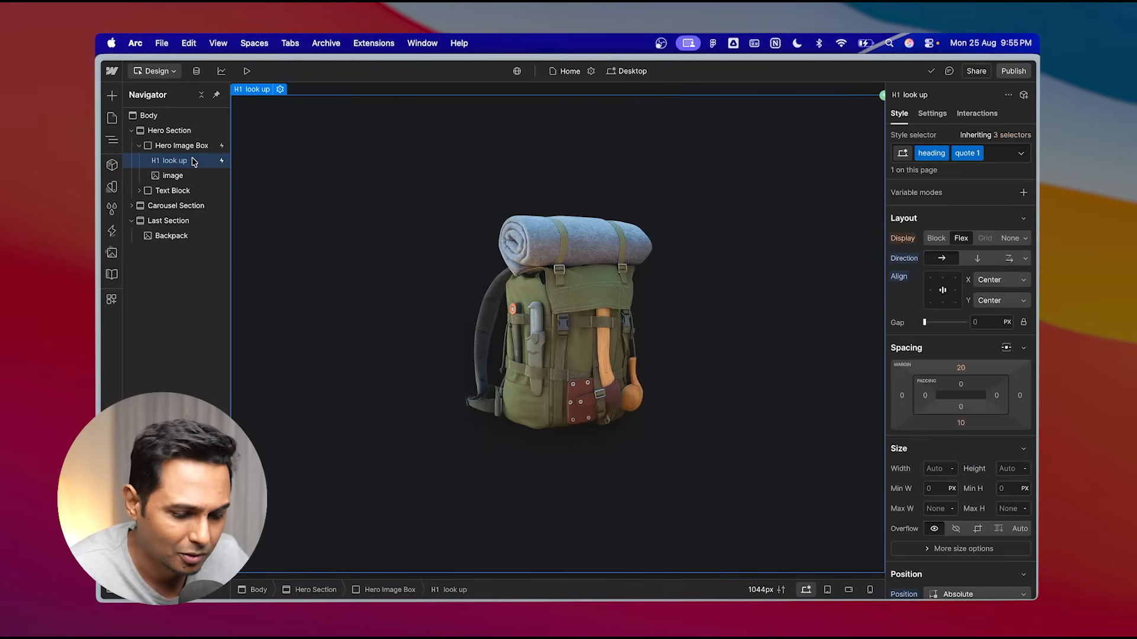
pyautogui.press('super+d')
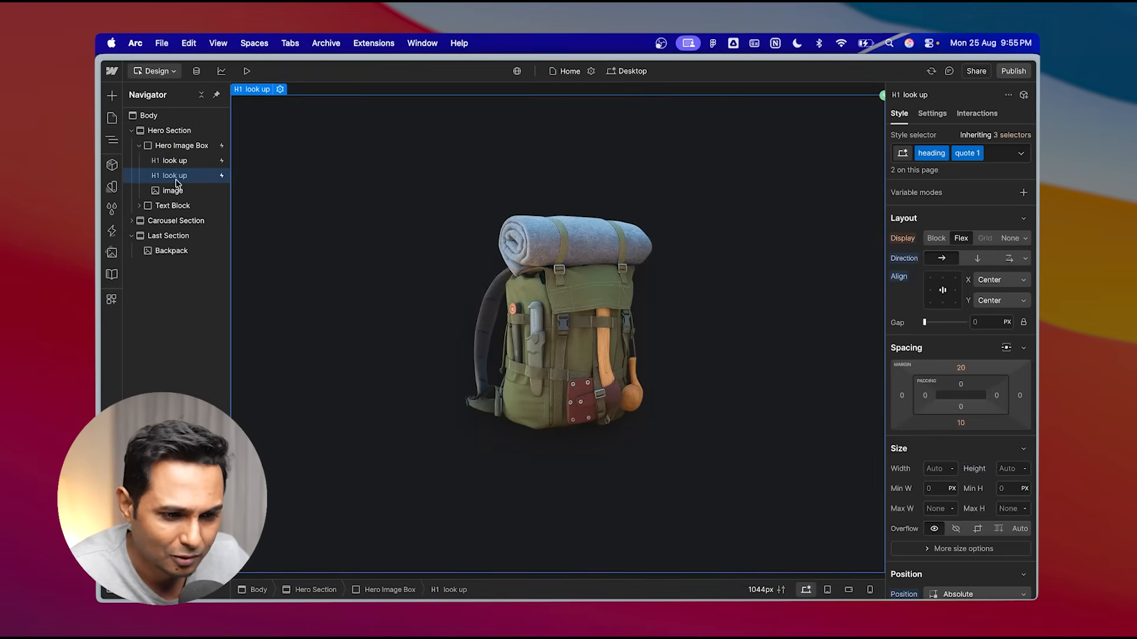
pyautogui.moveTo(175, 182); pyautogui.dragTo(178, 241)
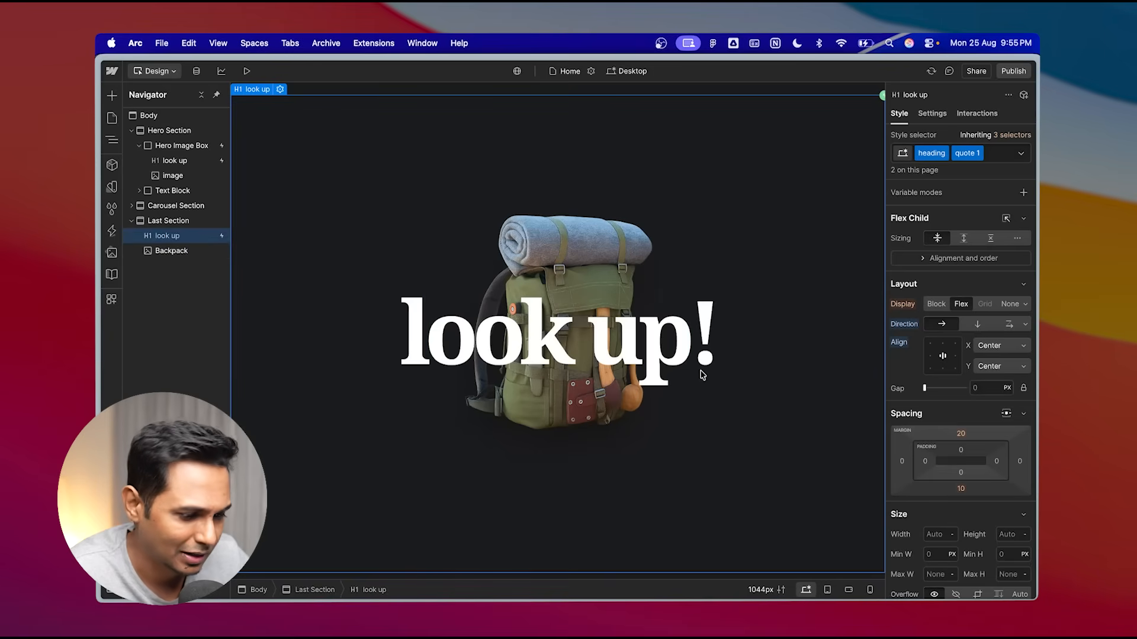
# - Rename the copied heading as "where next"
pyautogui.click(171, 223)
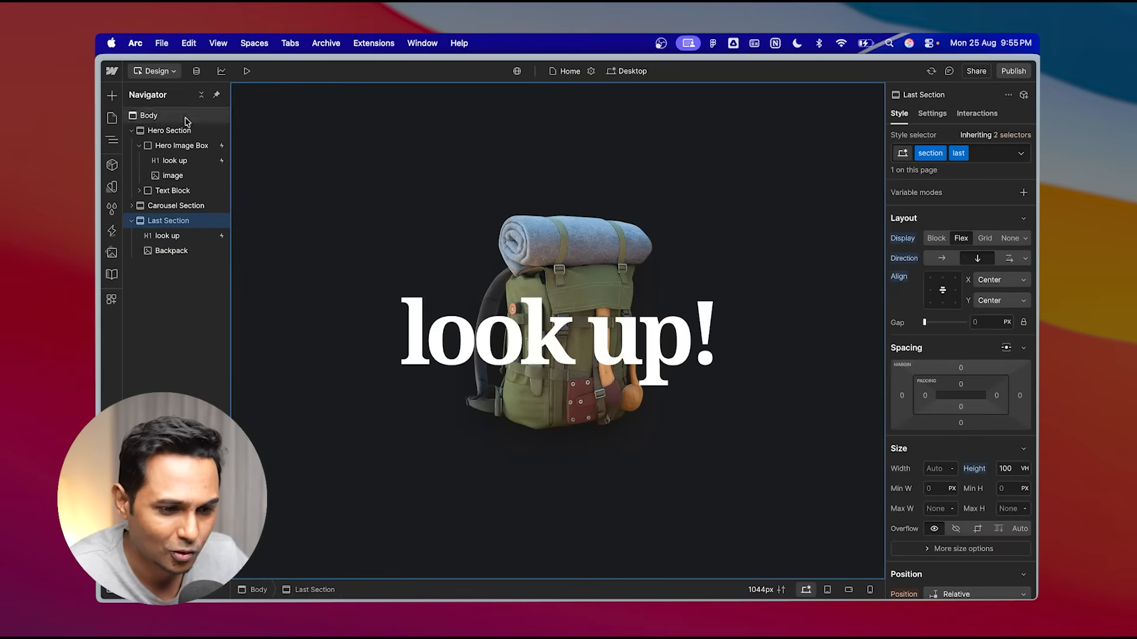
pyautogui.click(169, 239)
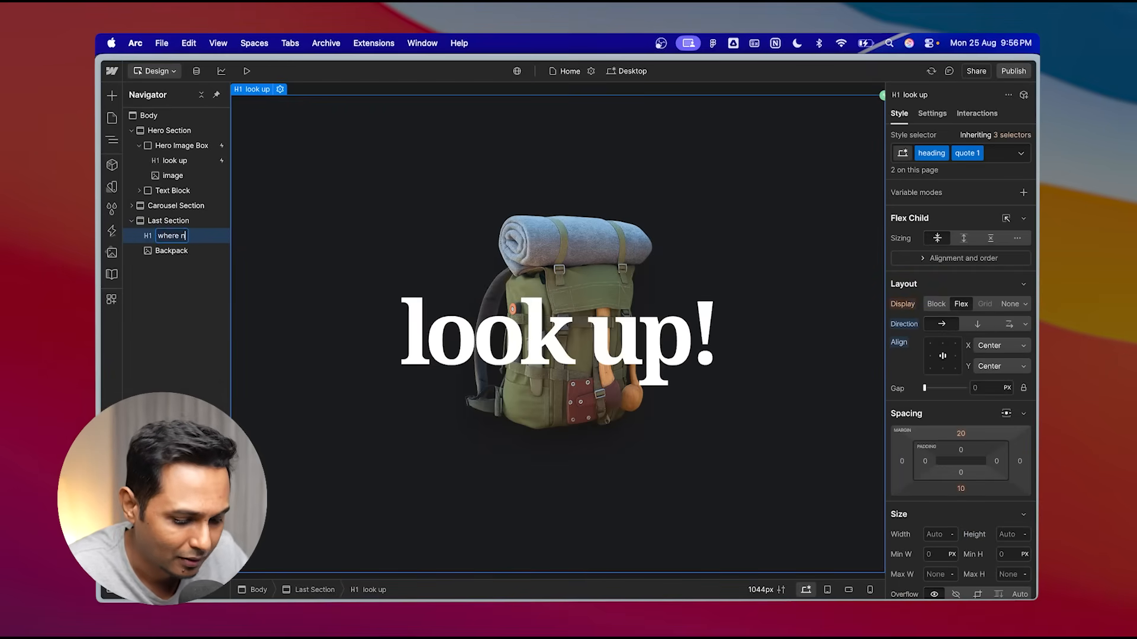
pyautogui.press('Return')
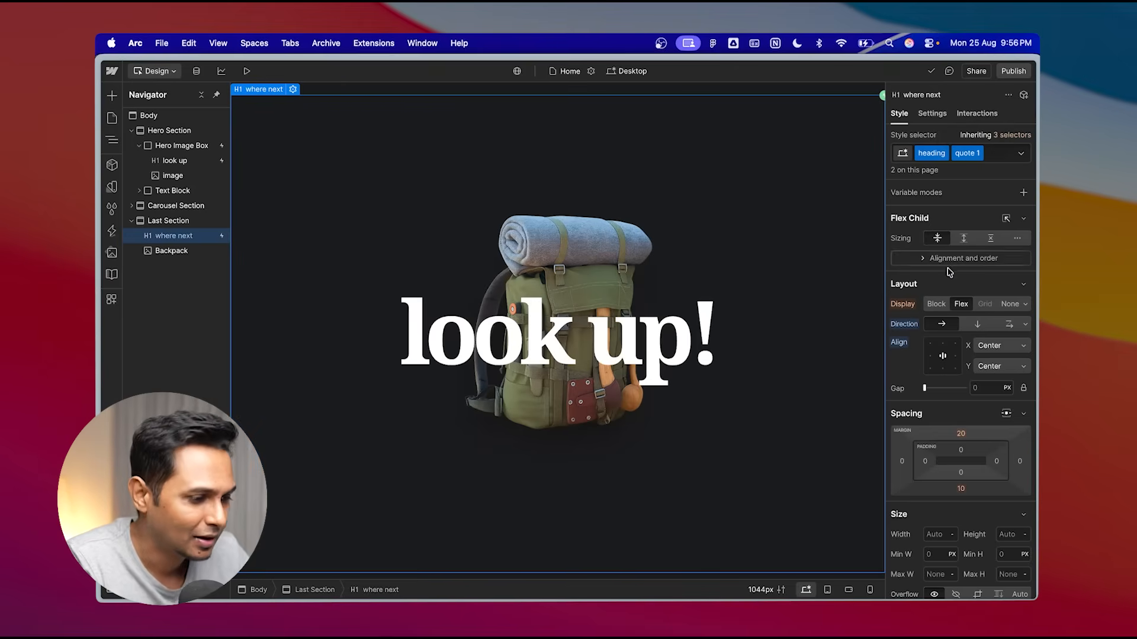
# - Change the heading's text to "so, where next?"
pyautogui.click(933, 114)
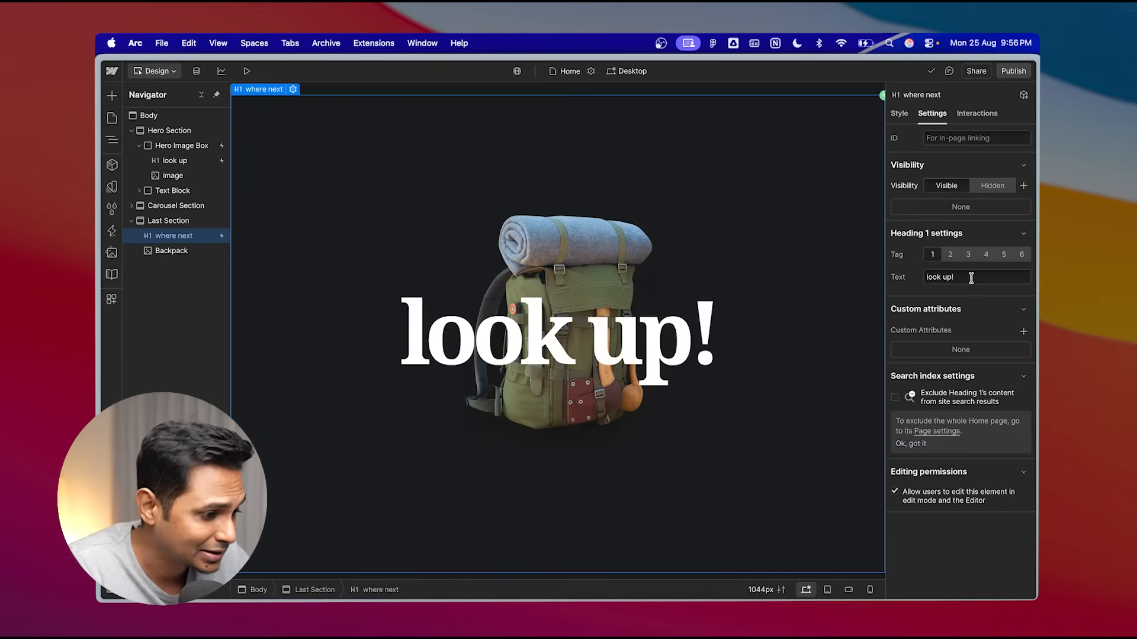
pyautogui.write('so, where next?')
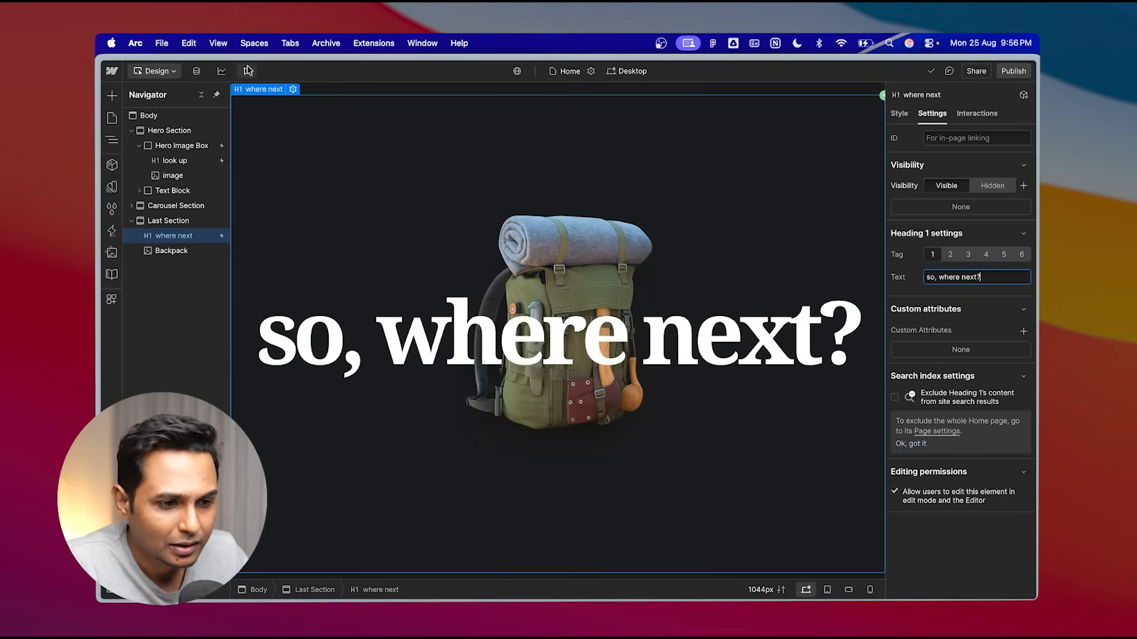
pyautogui.click(195, 333)
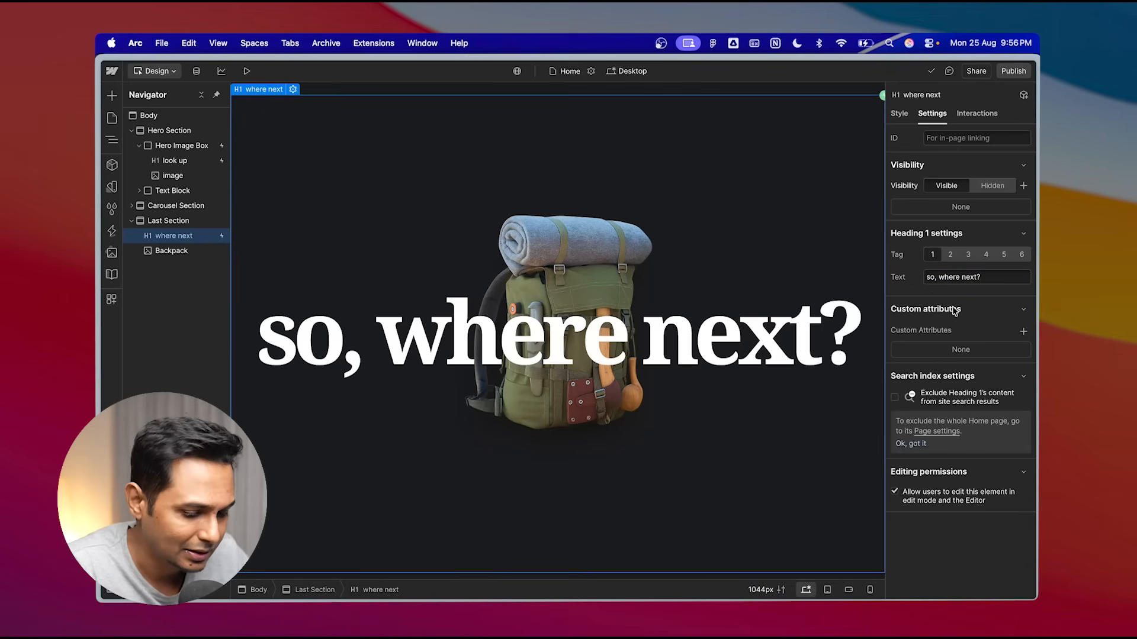
pyautogui.click(899, 114)
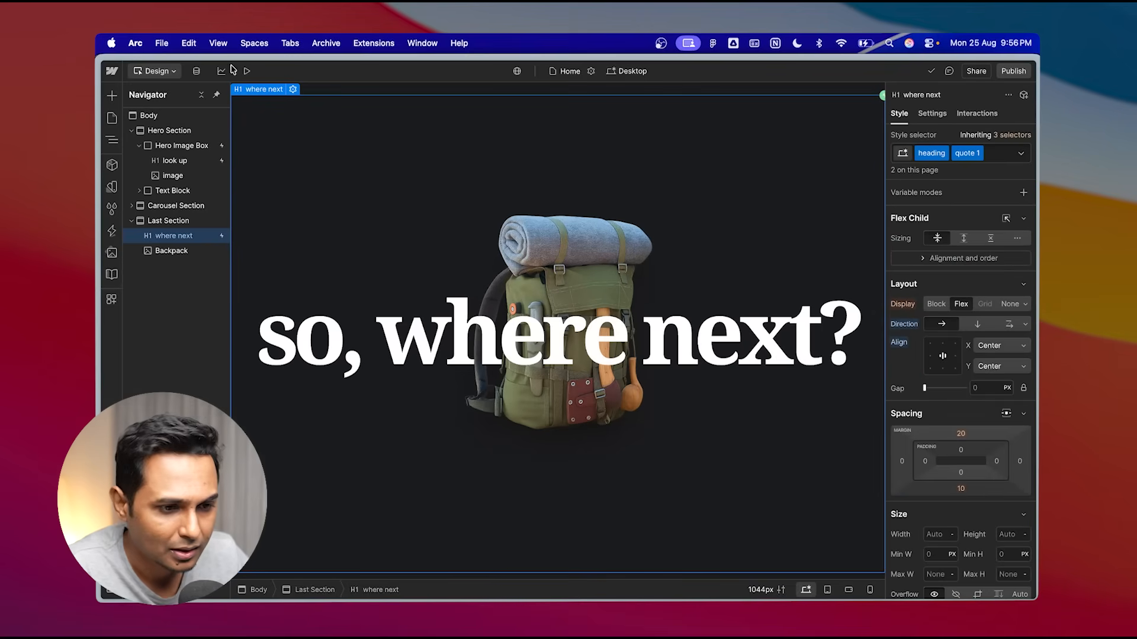
# - Preview the page and scroll through its animations down to the final section before returning to the designer
pyautogui.click(247, 70)
pyautogui.scroll(15, 460, 271)
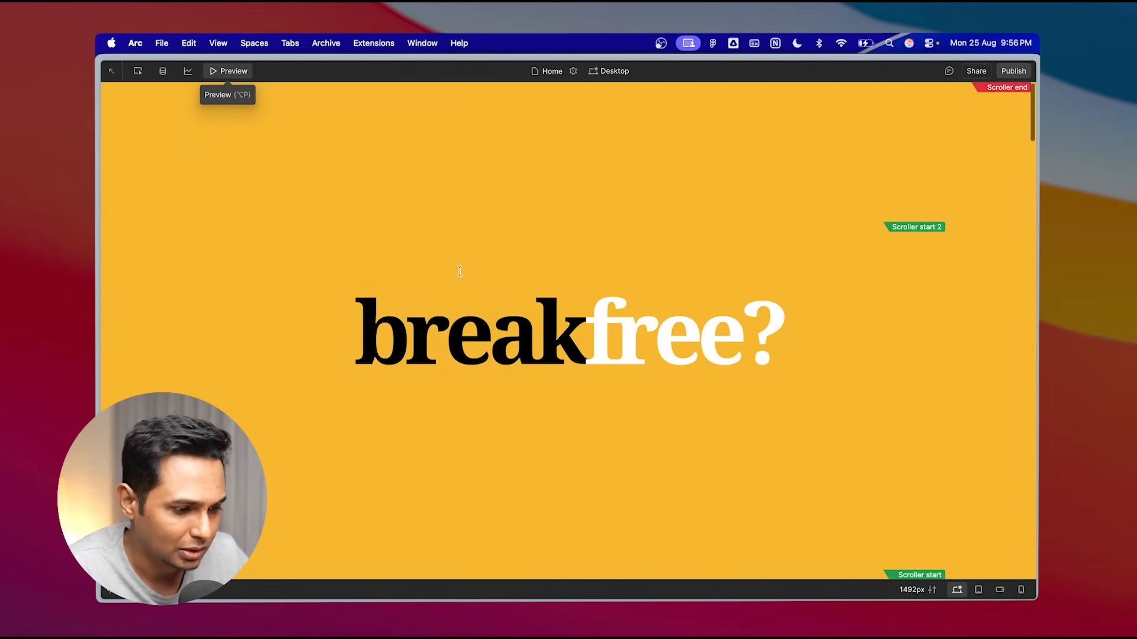
pyautogui.press('super+r')
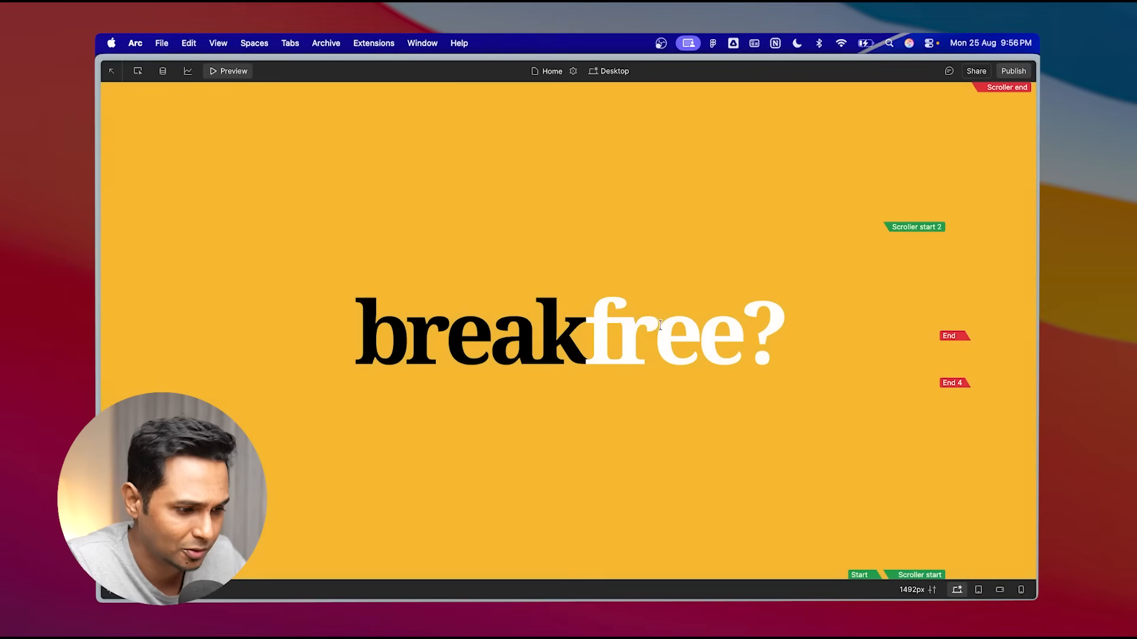
pyautogui.scroll(-5, 660, 325)
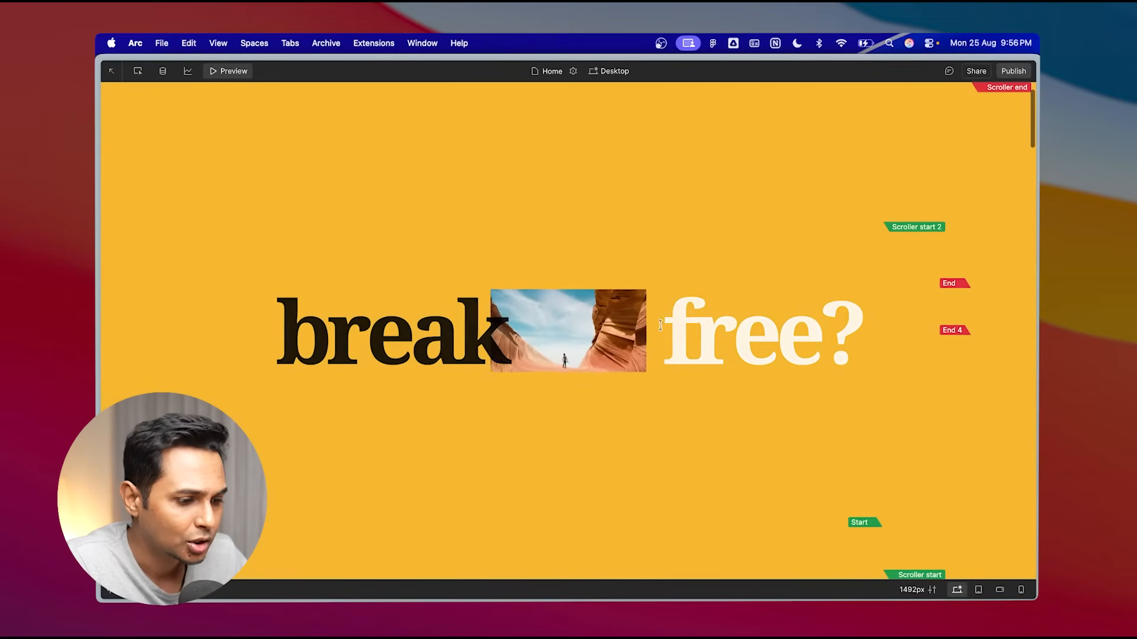
pyautogui.scroll(-5, 659, 324)
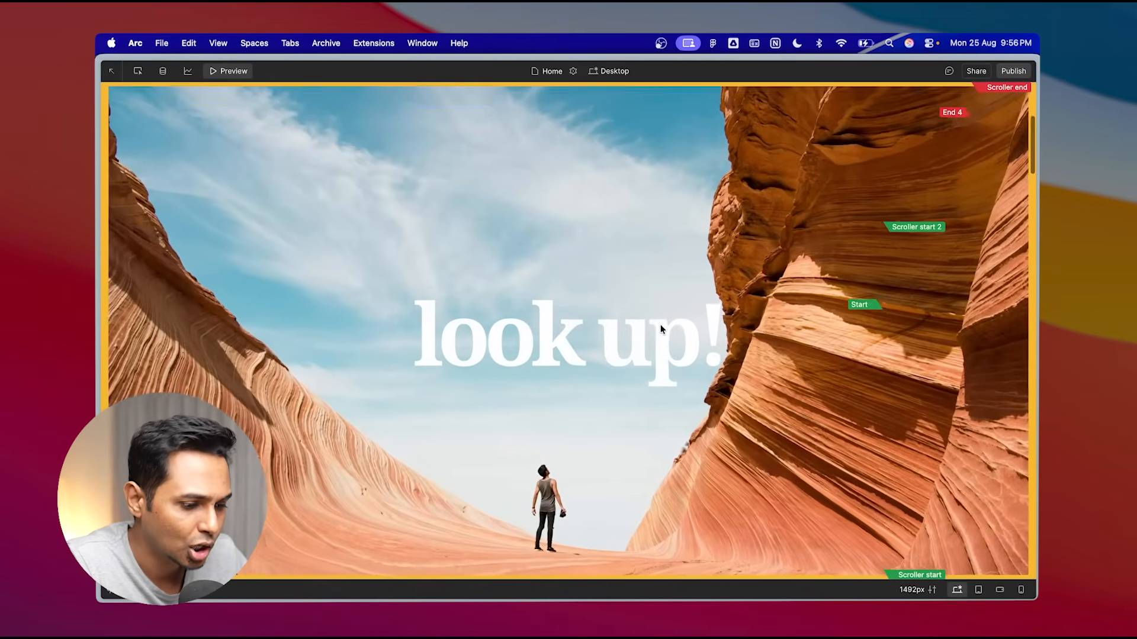
pyautogui.scroll(-8, 659, 325)
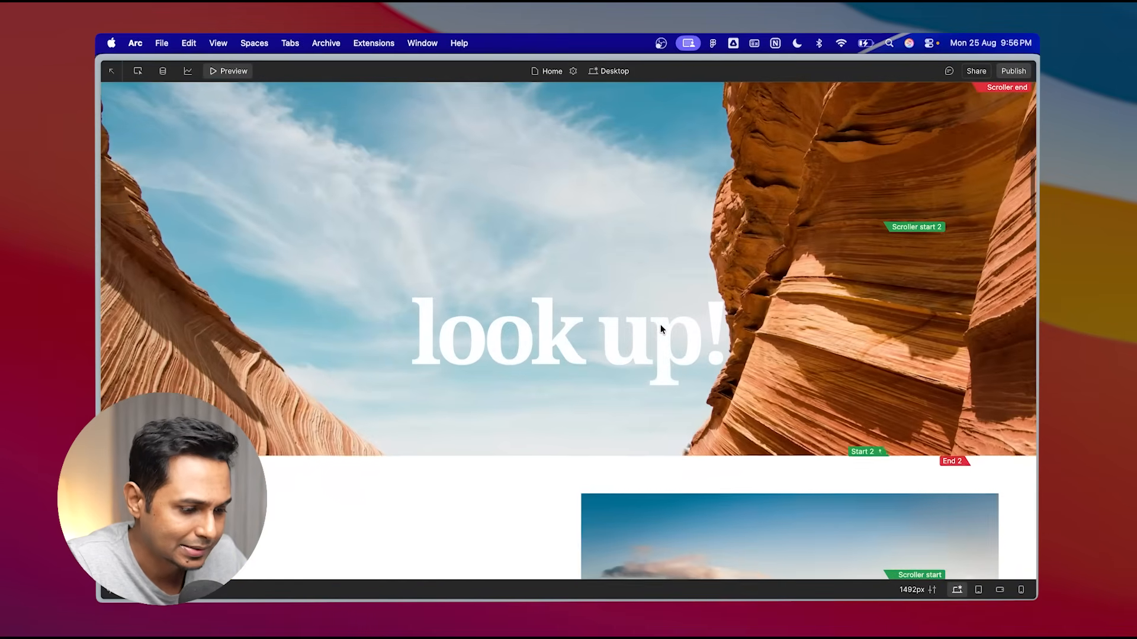
pyautogui.scroll(-4, 660, 326)
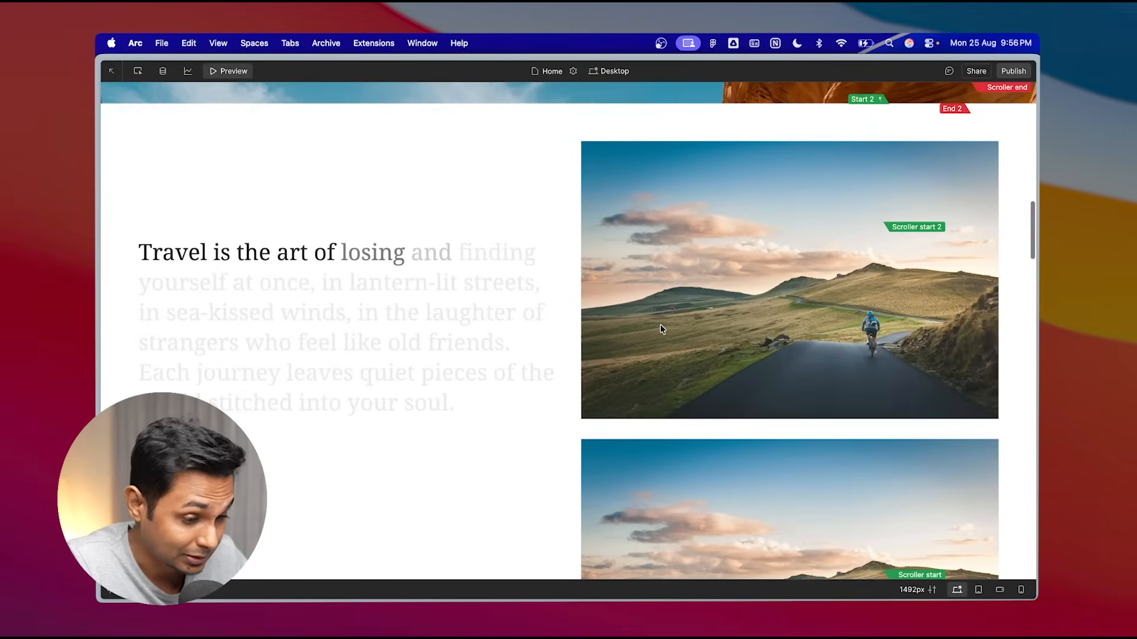
pyautogui.scroll(-5, 661, 326)
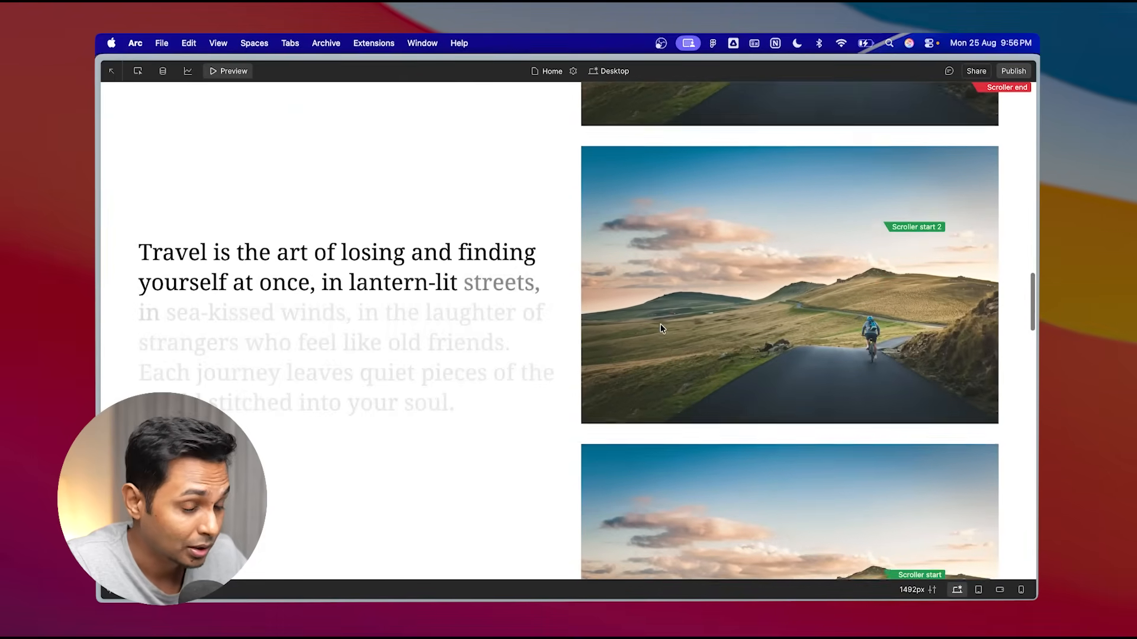
pyautogui.scroll(-8, 661, 326)
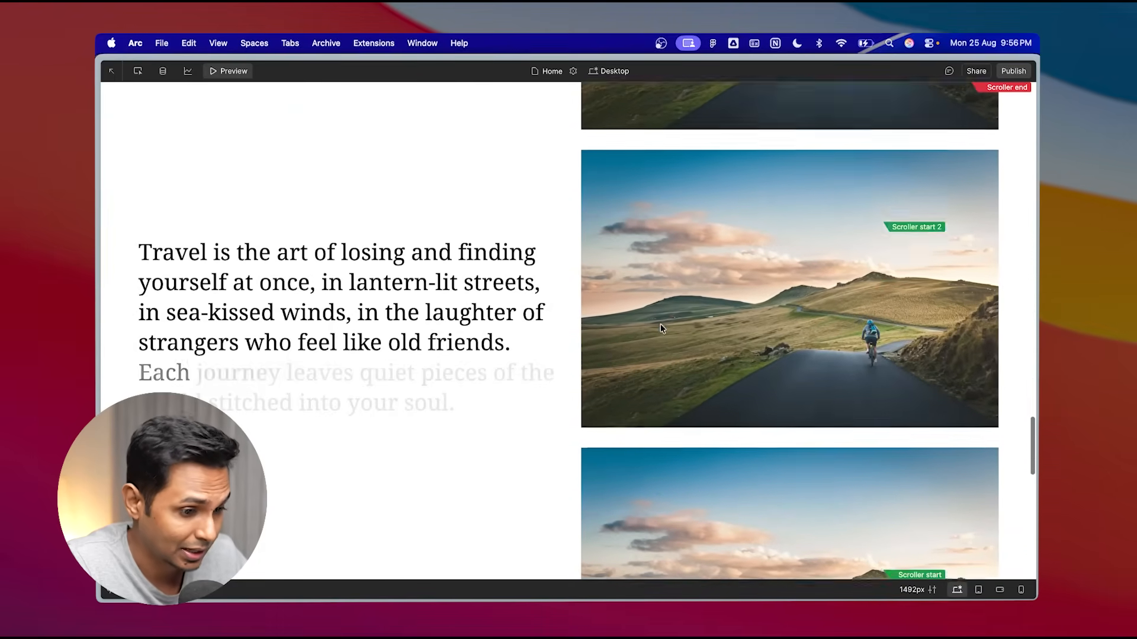
pyautogui.scroll(-8, 661, 326)
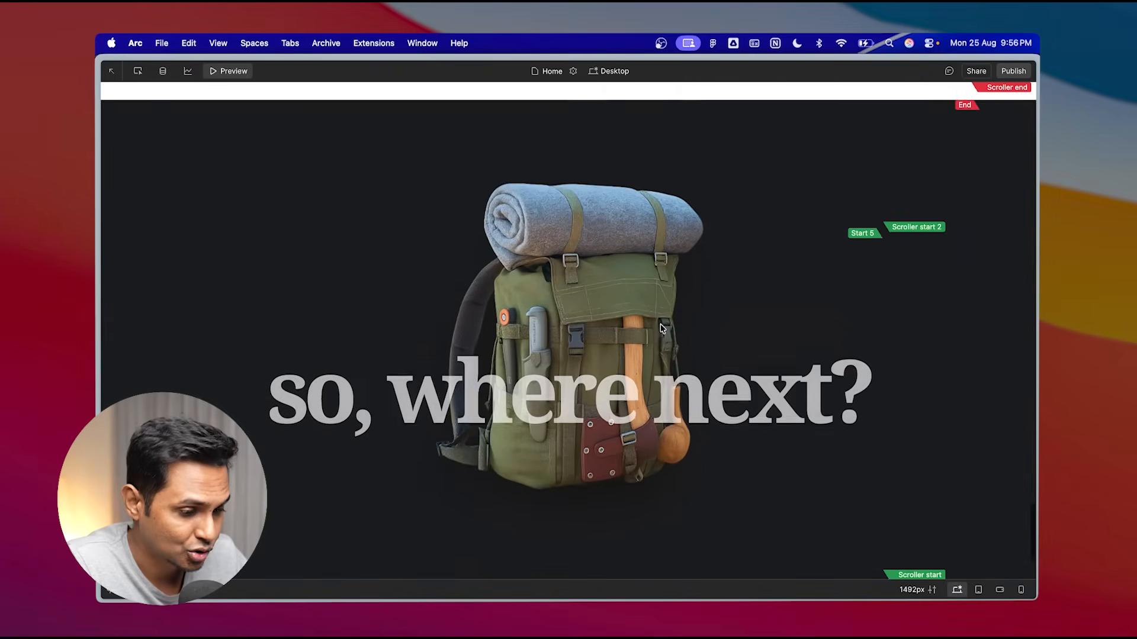
pyautogui.scroll(-4, 660, 324)
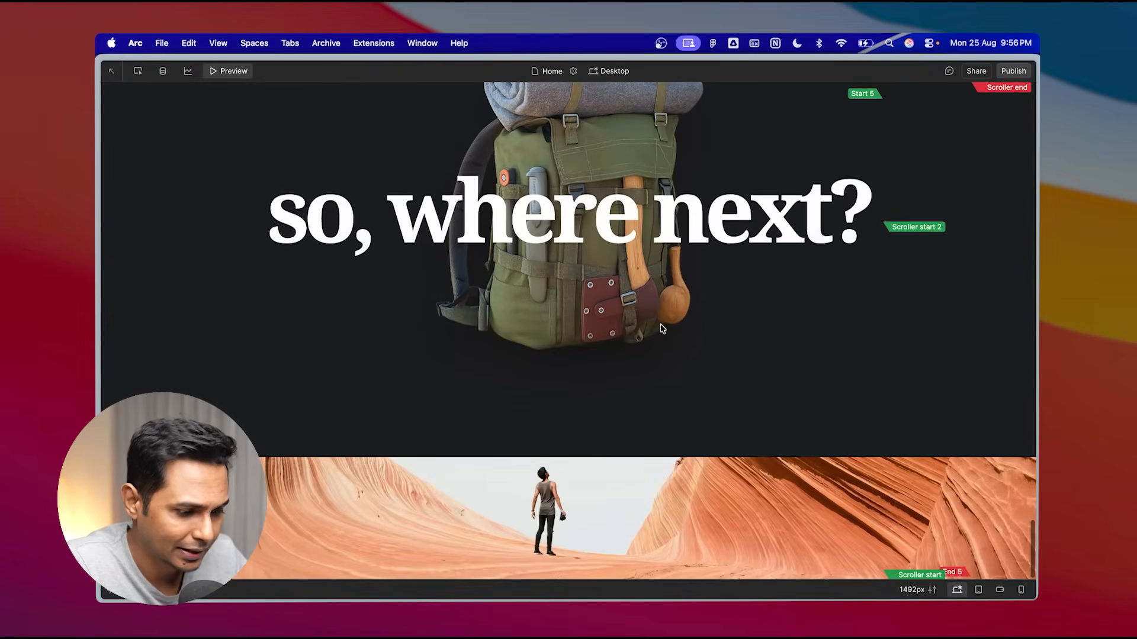
pyautogui.scroll(5, 753, 470)
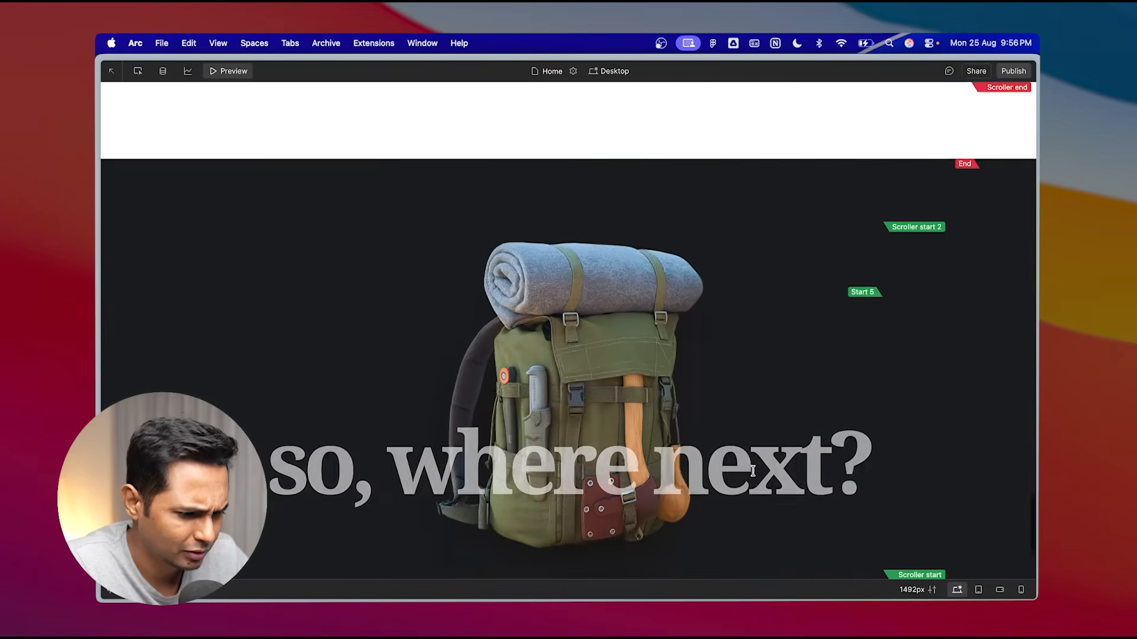
pyautogui.scroll(10, 755, 475)
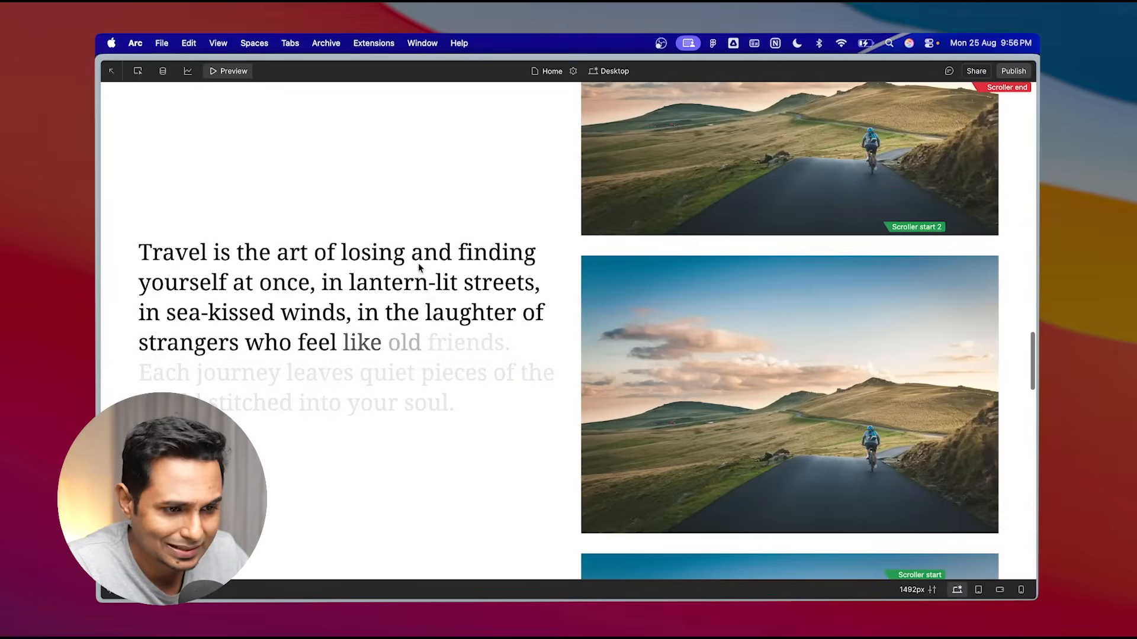
pyautogui.click(235, 71)
pyautogui.scroll(-3, 513, 289)
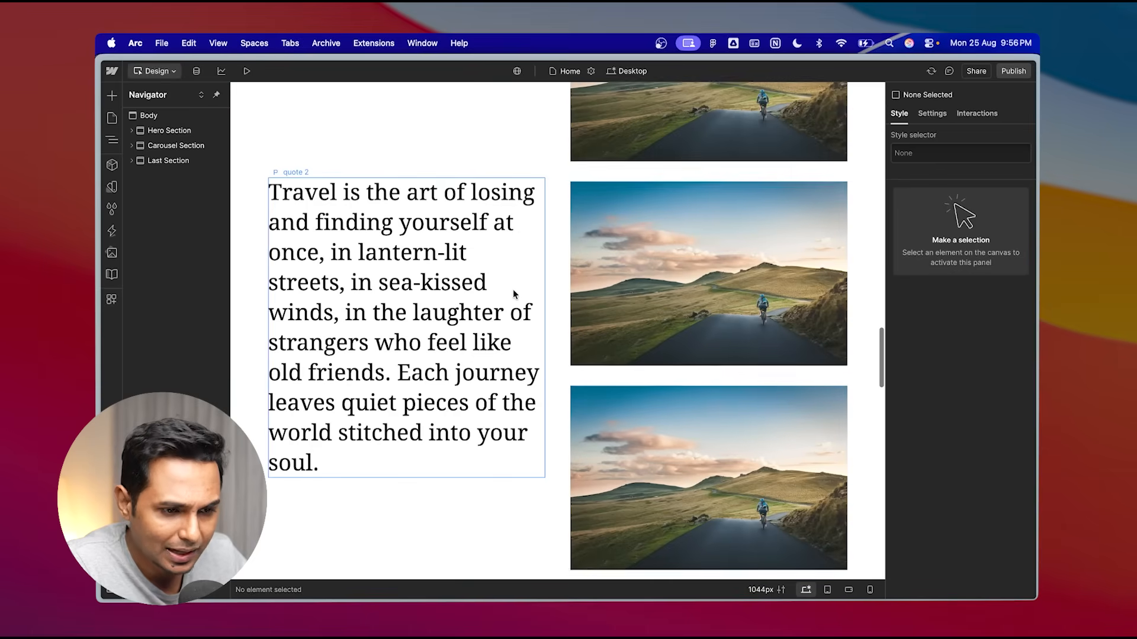
pyautogui.scroll(9, 603, 290)
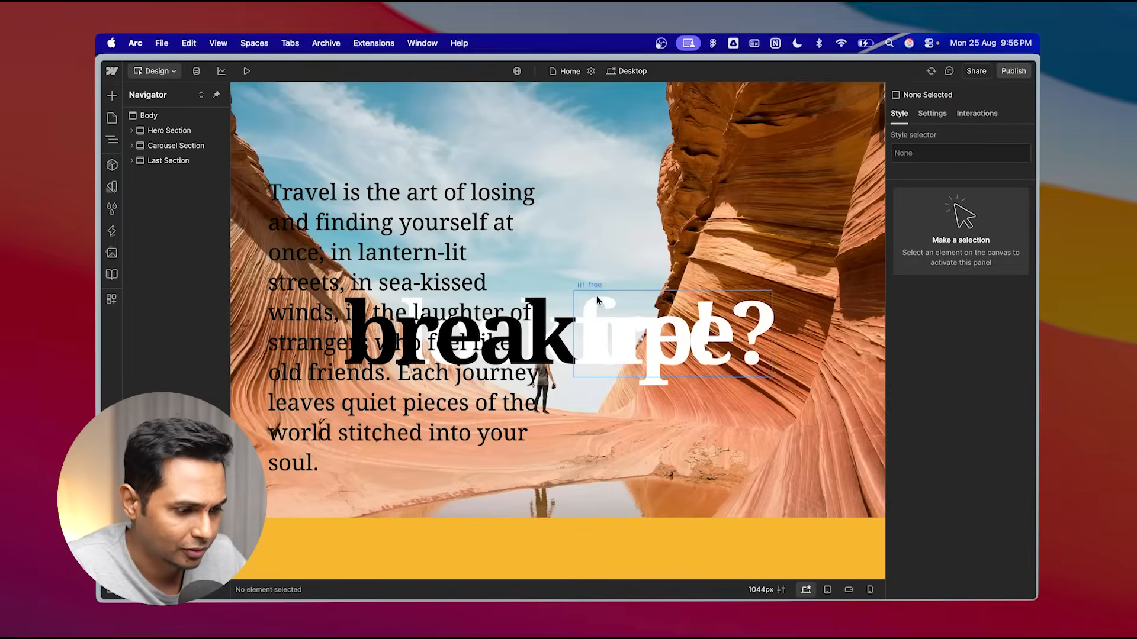
# - Replace the second carousel image with Img 02.jpg from the assets
pyautogui.scroll(-10, 597, 301)
pyautogui.scroll(3, 597, 301)
pyautogui.click(691, 224)
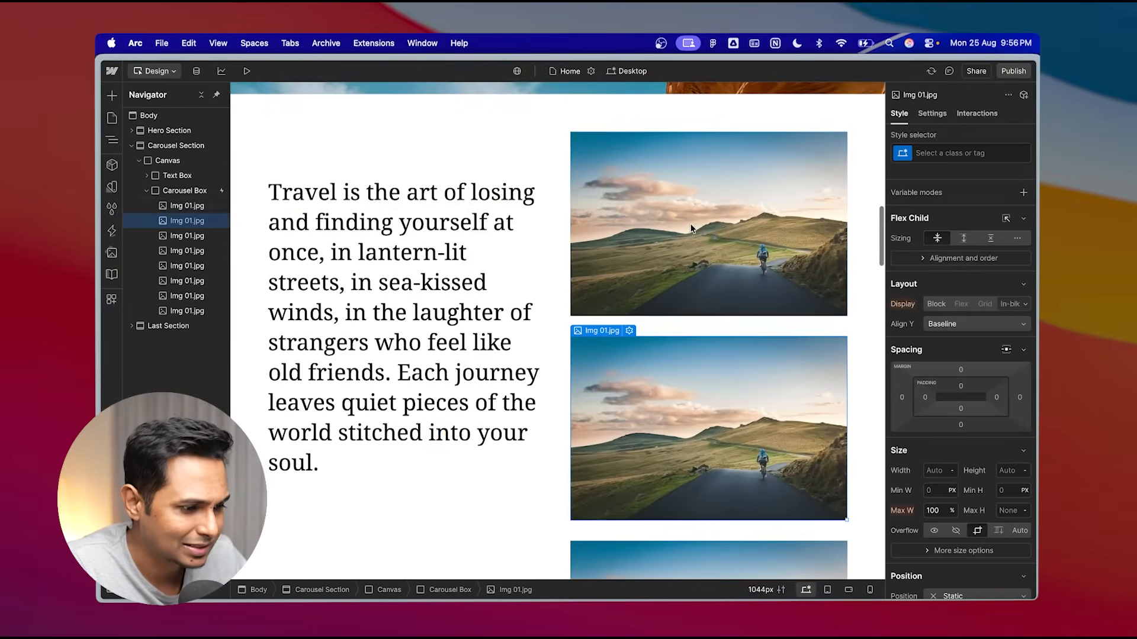
pyautogui.scroll(2, 704, 232)
pyautogui.scroll(-3, 692, 307)
pyautogui.click(707, 337)
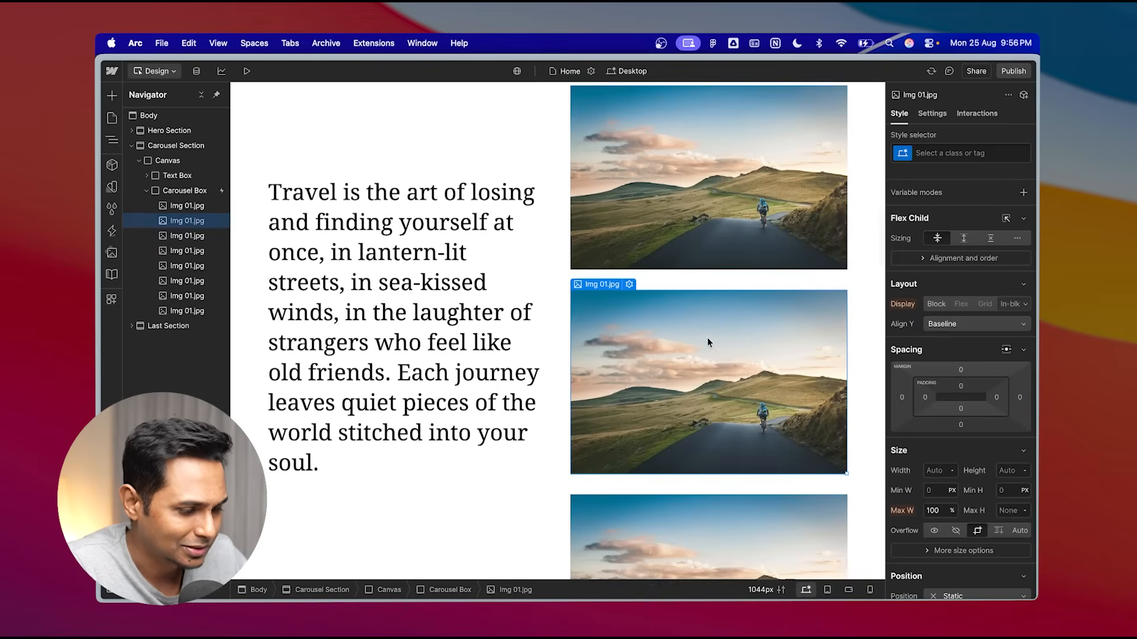
pyautogui.scroll(1, 698, 284)
pyautogui.scroll(-2, 707, 285)
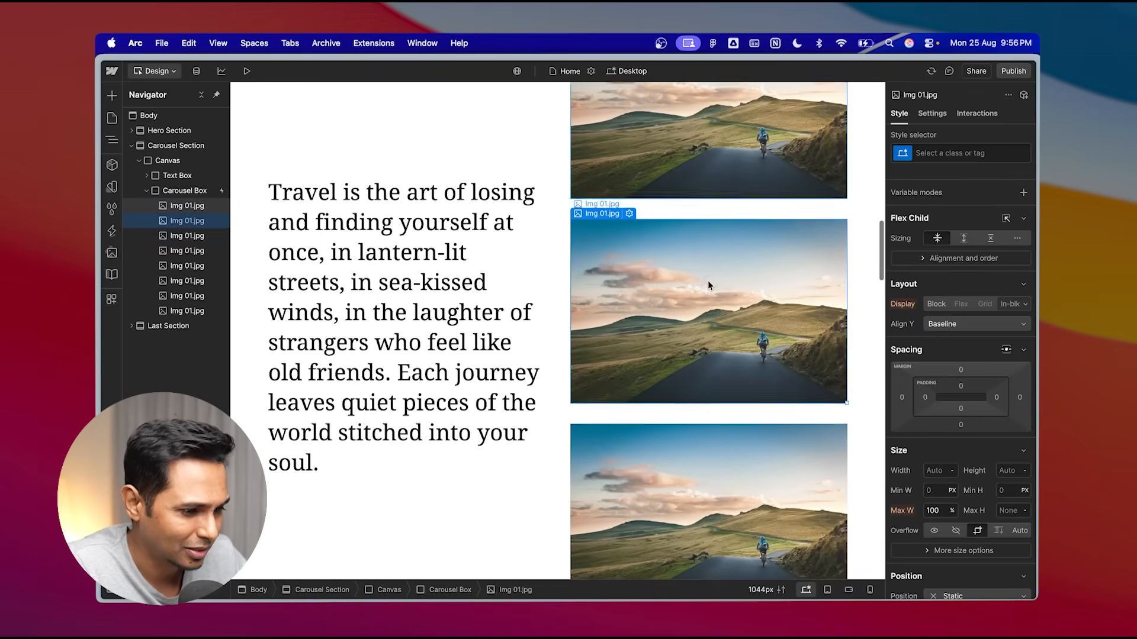
pyautogui.click(631, 211)
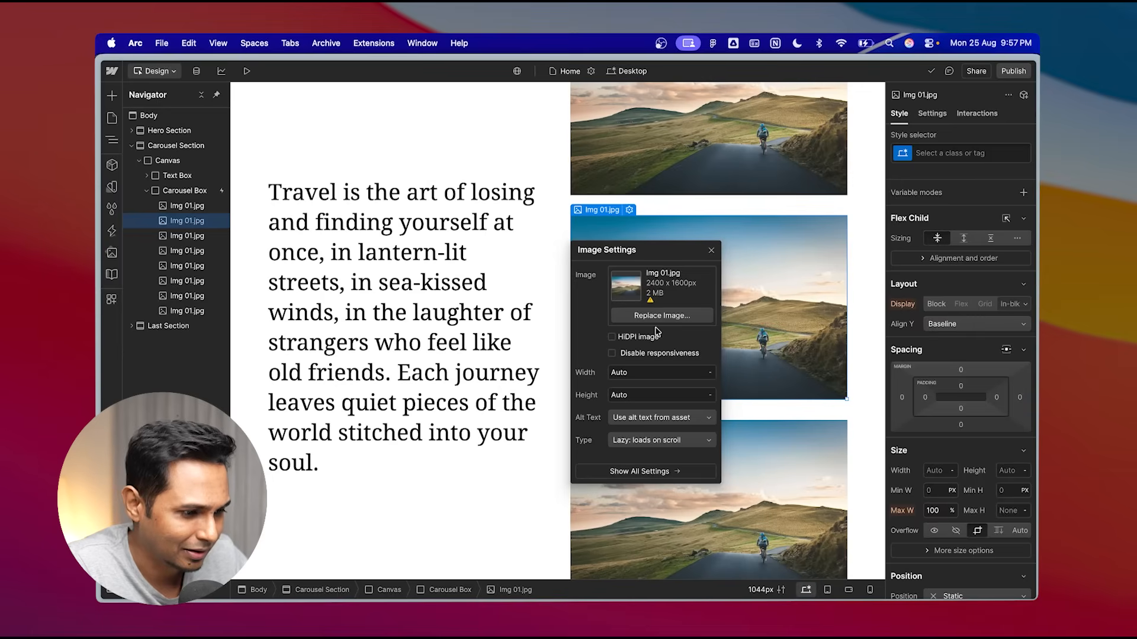
pyautogui.click(661, 315)
pyautogui.click(251, 232)
pyautogui.click(200, 350)
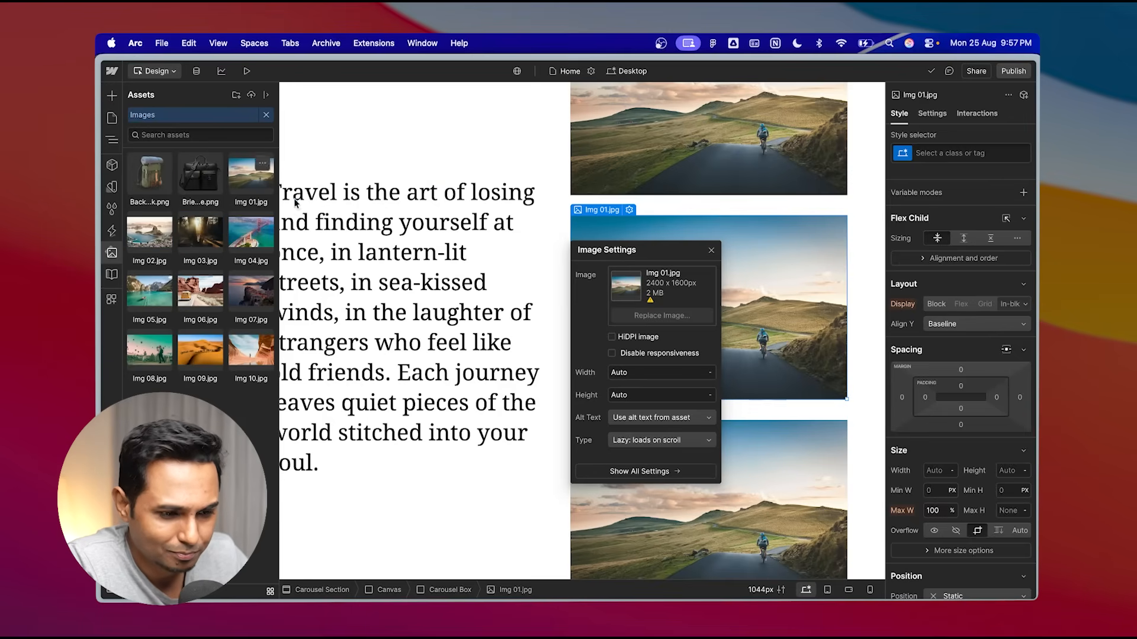
pyautogui.click(150, 232)
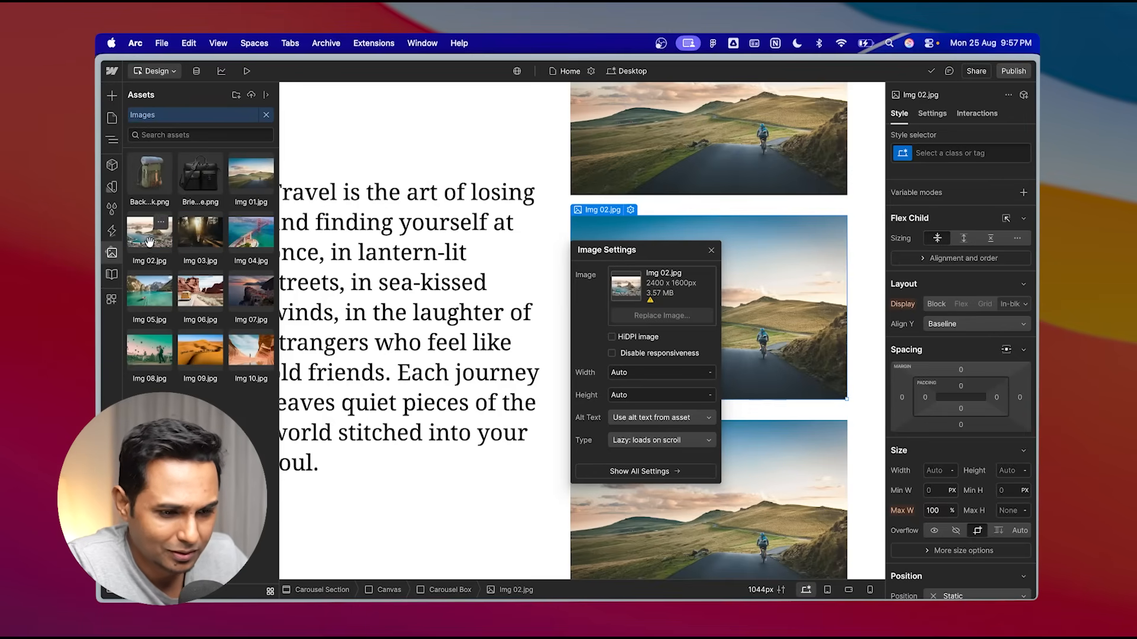
pyautogui.click(712, 251)
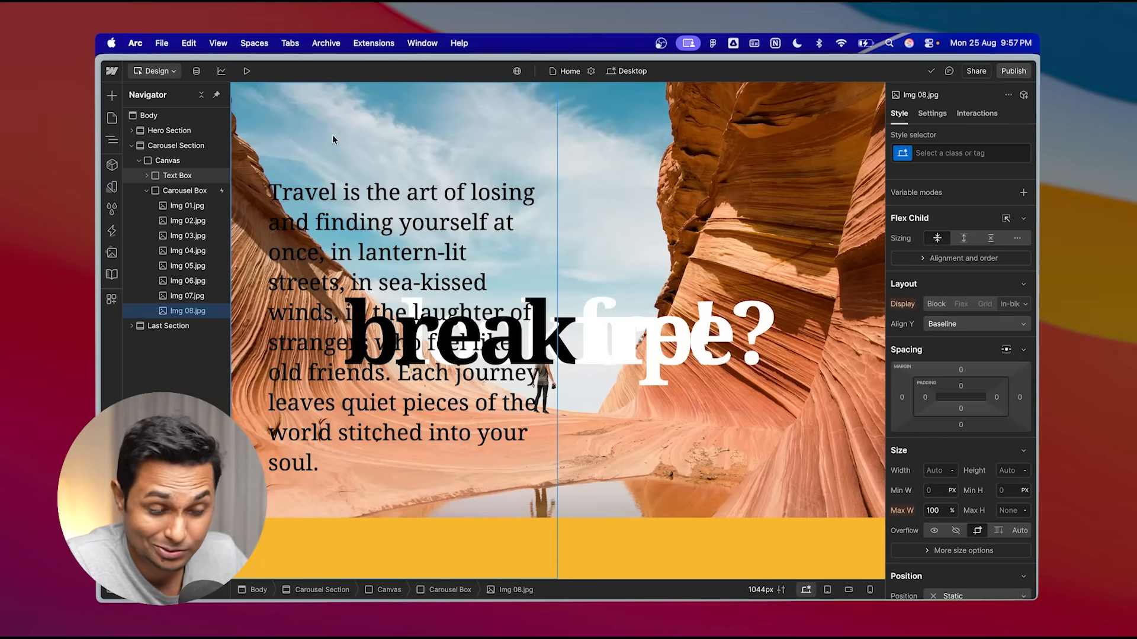
# - Preview the page and scroll through the hero and carousel animations before returning to the designer
pyautogui.click(248, 72)
pyautogui.scroll(5, 642, 289)
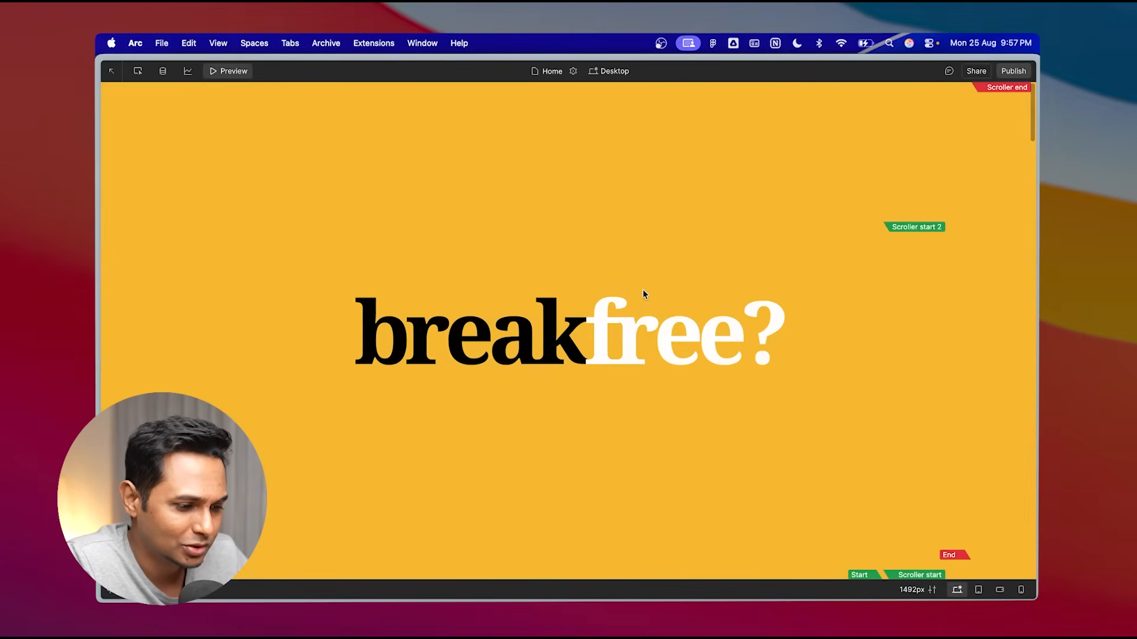
pyautogui.scroll(-10, 643, 292)
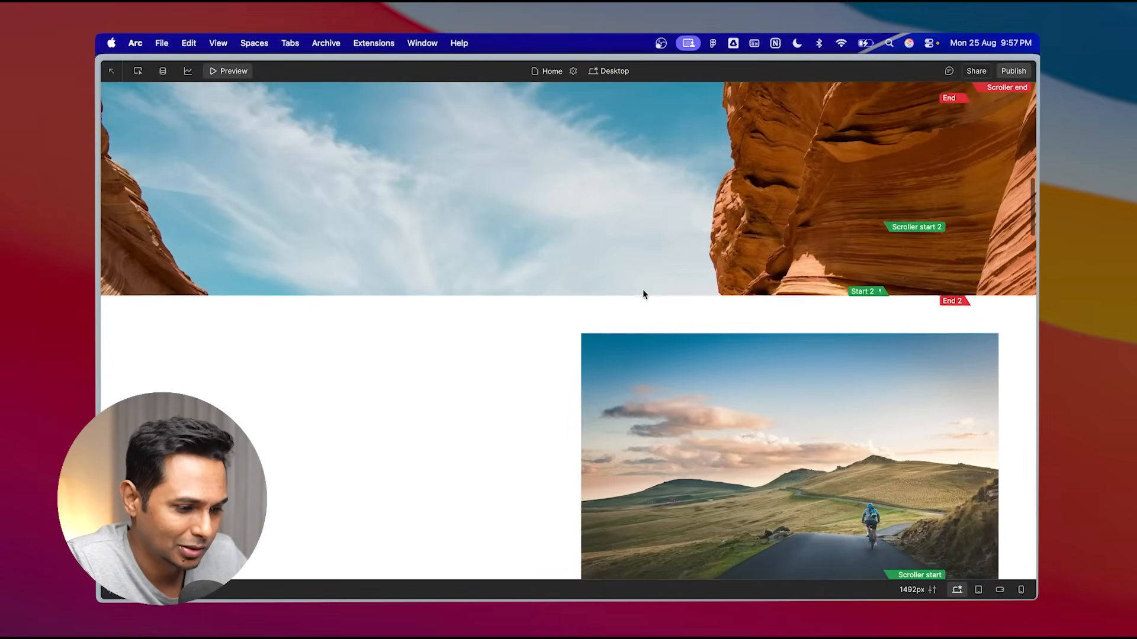
pyautogui.scroll(-10, 643, 290)
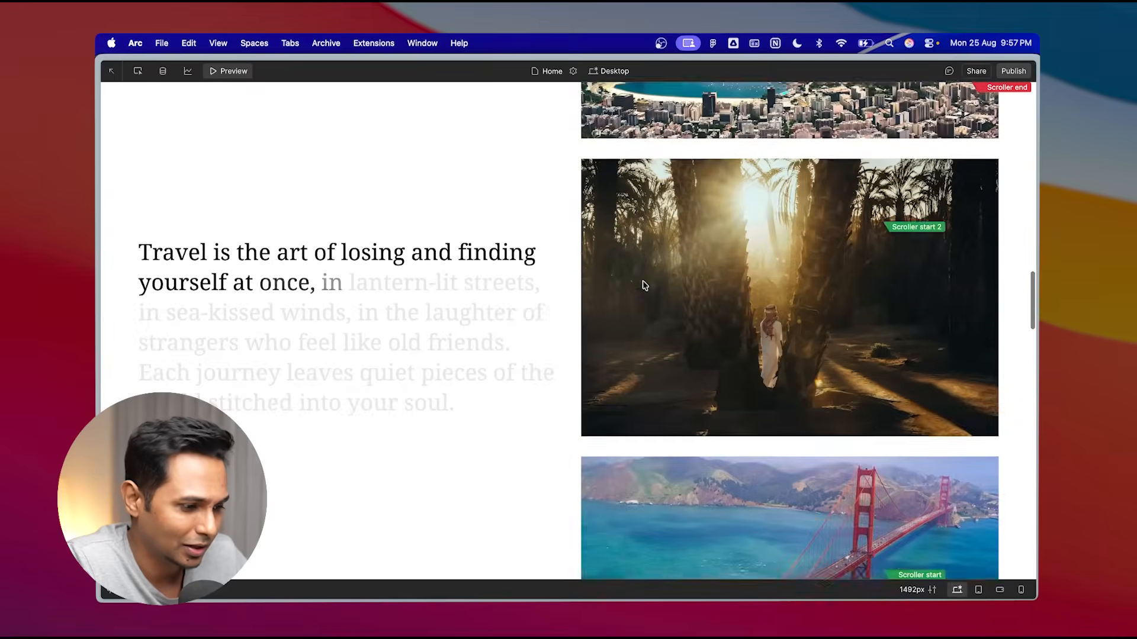
pyautogui.scroll(-2, 645, 286)
pyautogui.scroll(20, 841, 218)
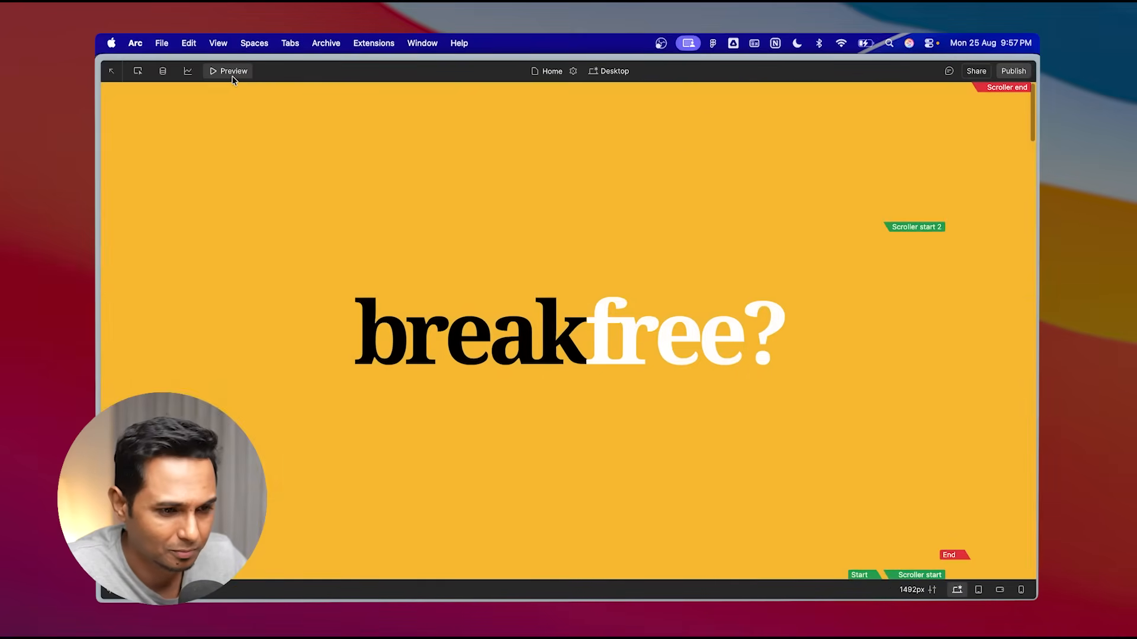
pyautogui.click(232, 72)
# - Add an image element to the Hero Section and set its source to Briefcase.png
pyautogui.click(131, 146)
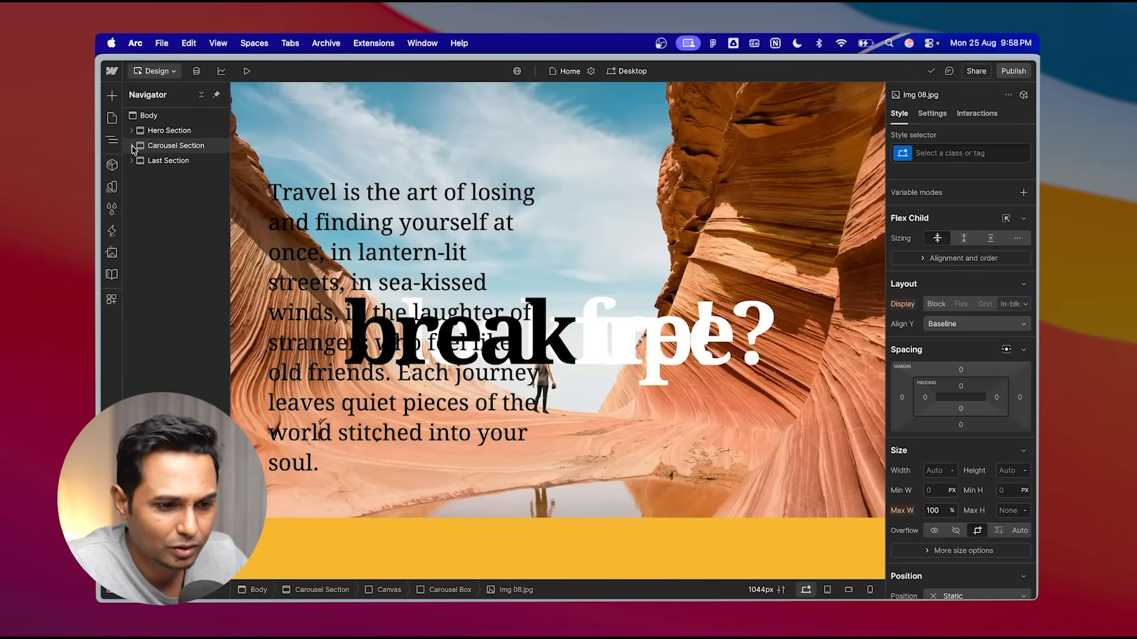
pyautogui.click(131, 131)
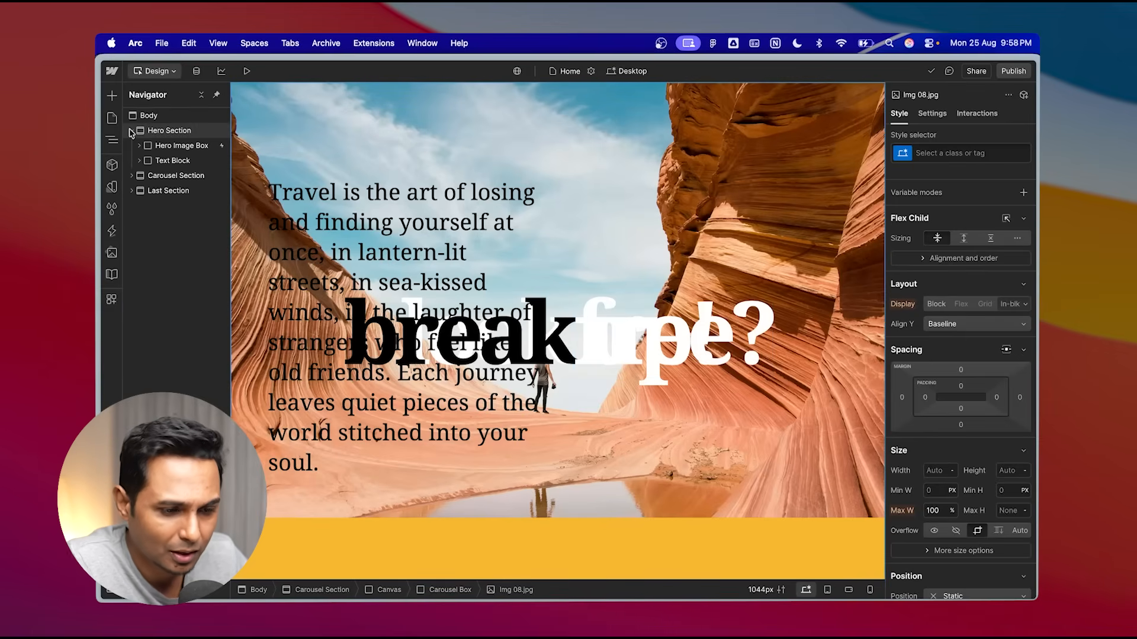
pyautogui.click(167, 133)
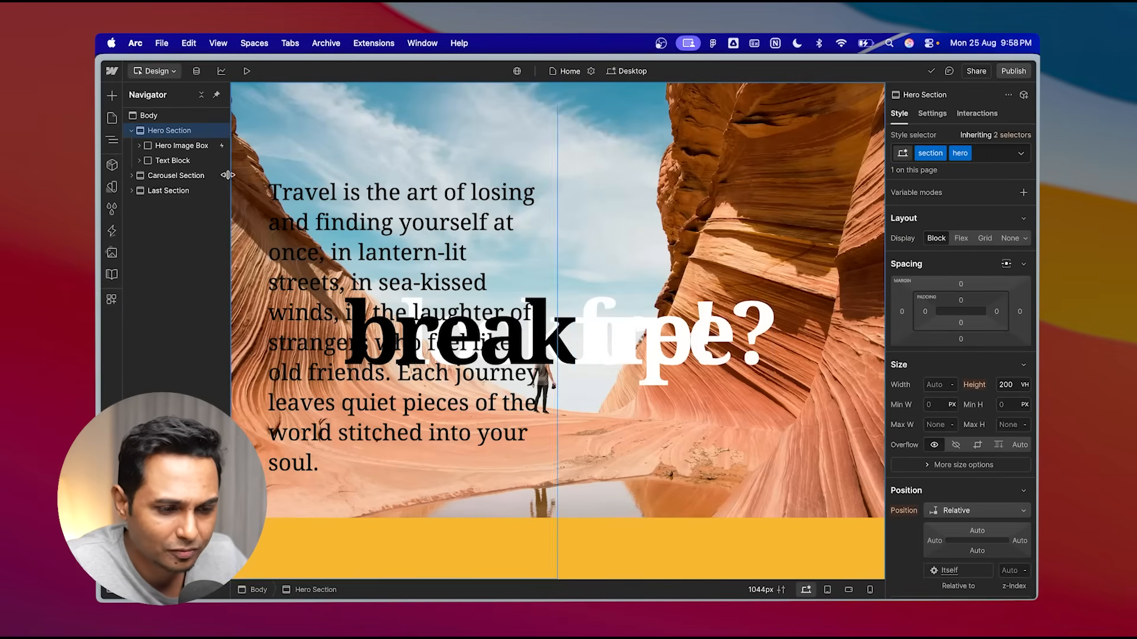
pyautogui.click(130, 132)
pyautogui.click(131, 131)
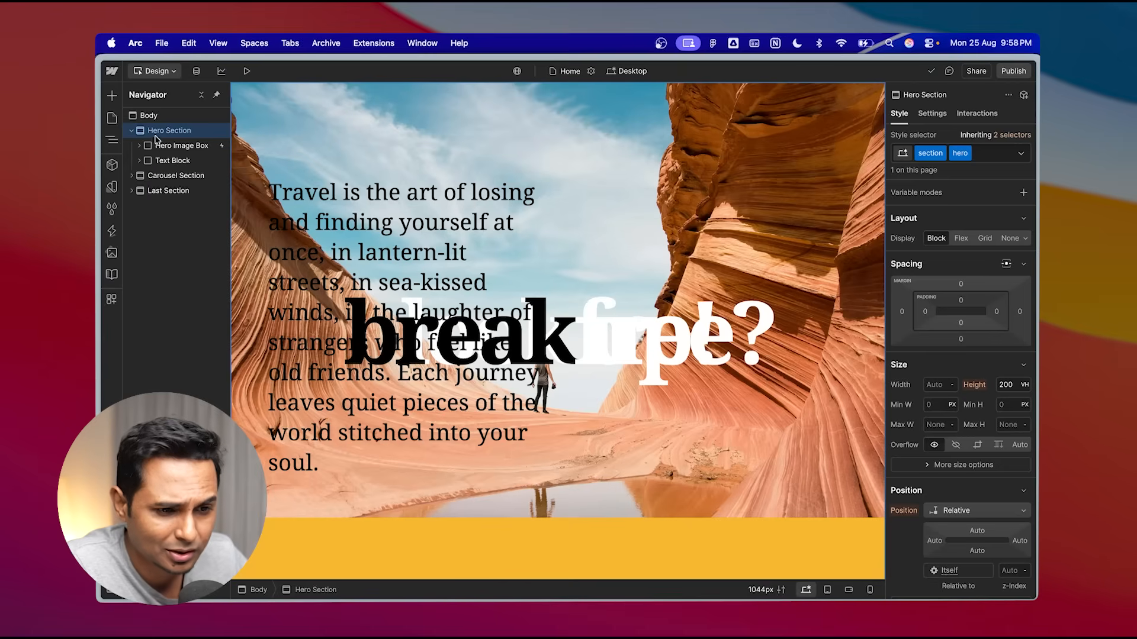
pyautogui.click(112, 95)
pyautogui.scroll(-5, 201, 267)
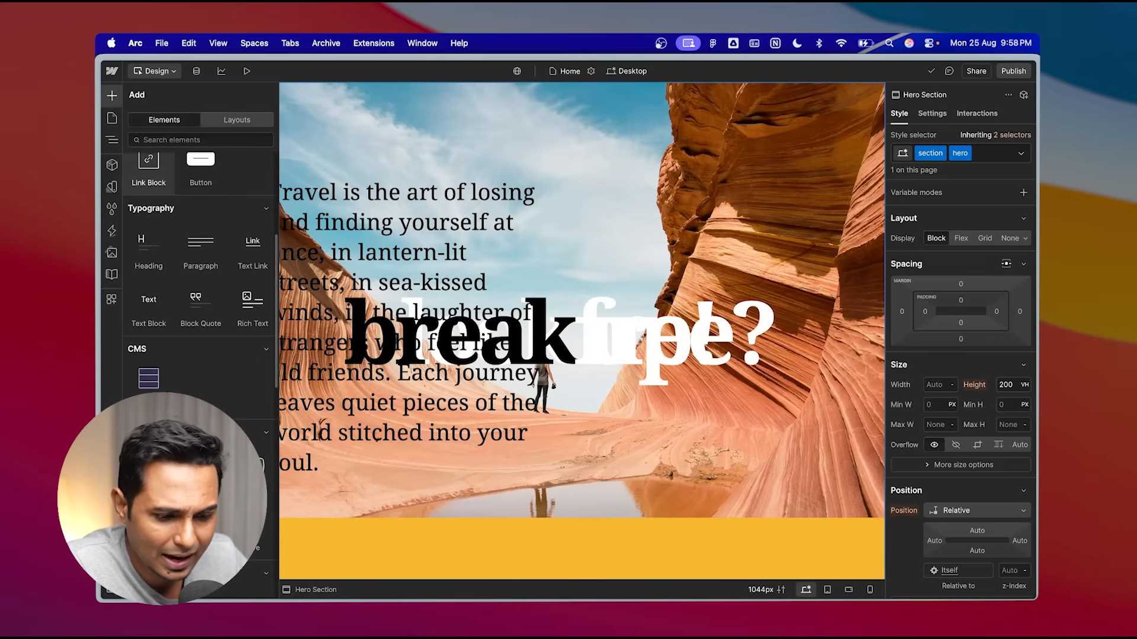
pyautogui.click(149, 467)
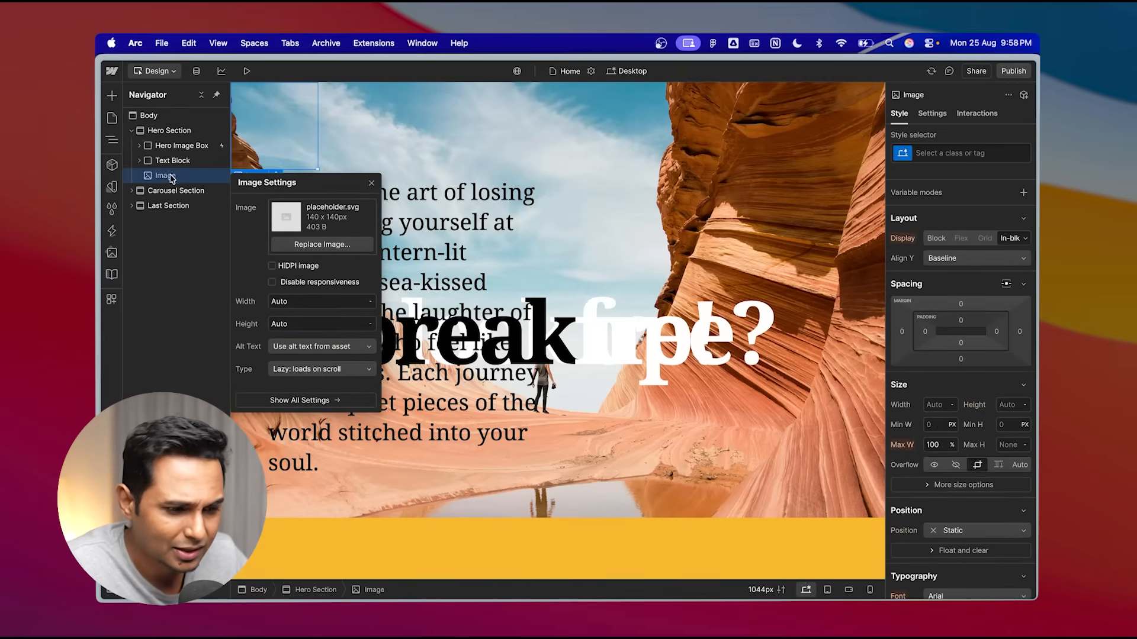
pyautogui.click(314, 244)
pyautogui.click(151, 177)
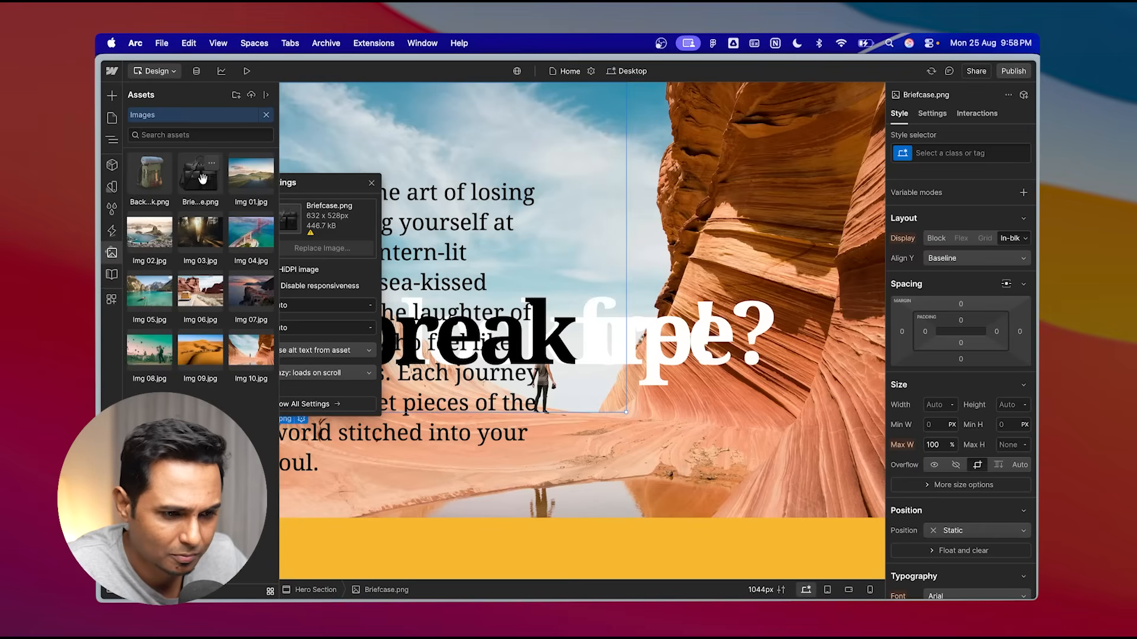
pyautogui.click(187, 176)
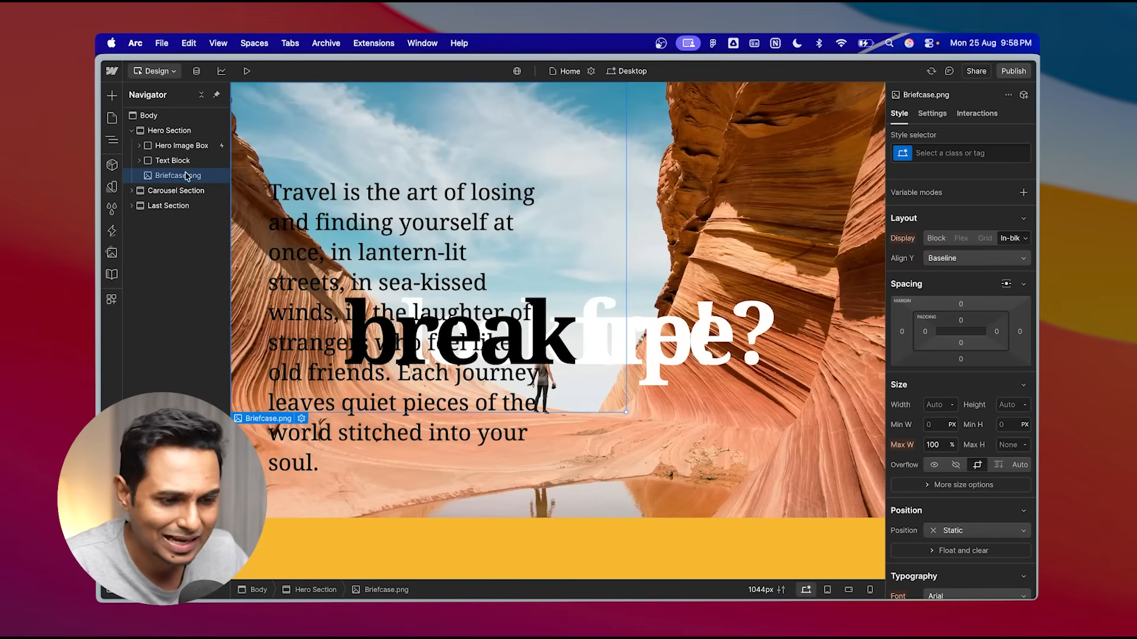
# - Add a Div Block to the Hero Section and rename it Briefcase Box
pyautogui.click(111, 95)
pyautogui.moveTo(148, 342); pyautogui.dragTo(169, 190)
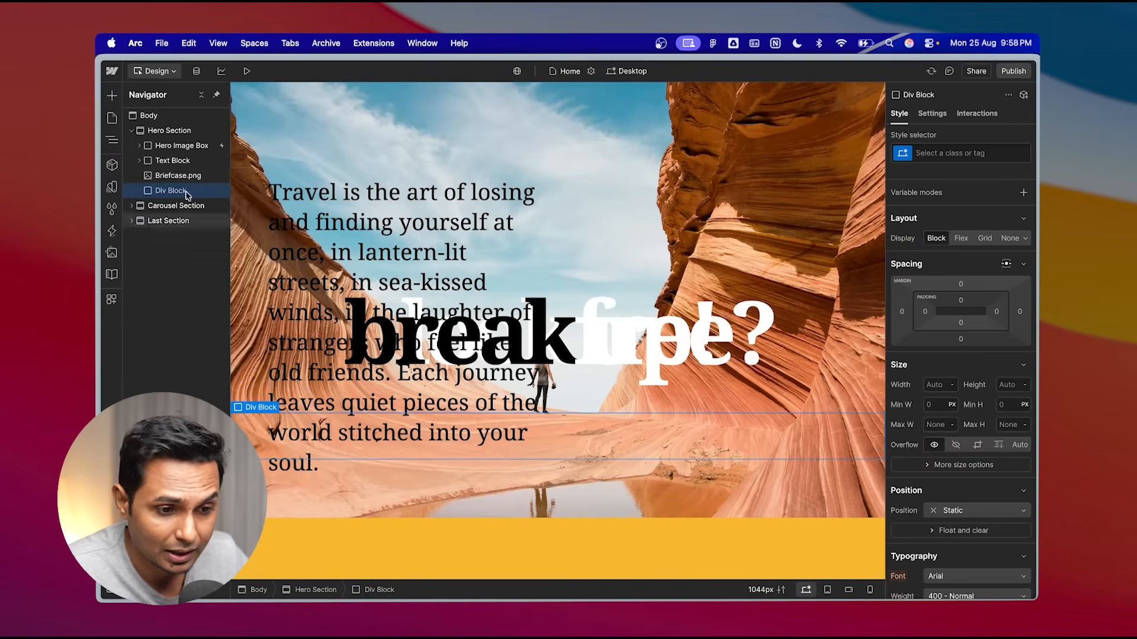
pyautogui.write('Briefcase Box')
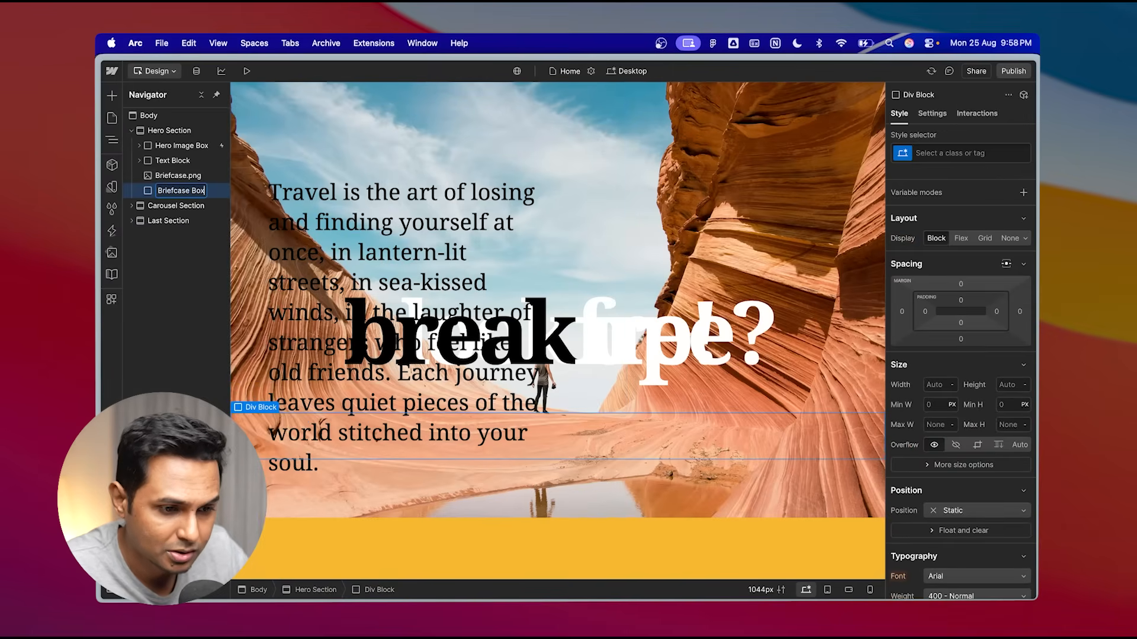
pyautogui.press('Return')
# - Nest Briefcase.png inside the Briefcase Box and give the box a new class named briefcase box
pyautogui.moveTo(190, 177)
pyautogui.mouseDown()
pyautogui.moveTo(178, 194)
pyautogui.moveTo(182, 183)
pyautogui.mouseUp()
pyautogui.click(180, 180)
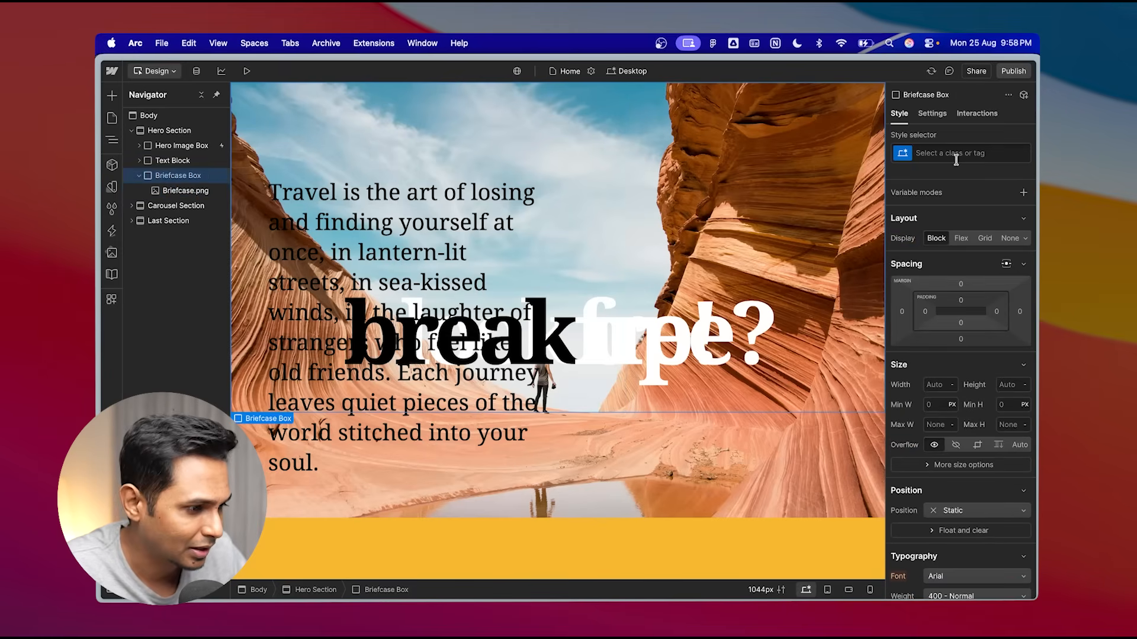
pyautogui.press('super+Return')
pyautogui.write('briefcas')
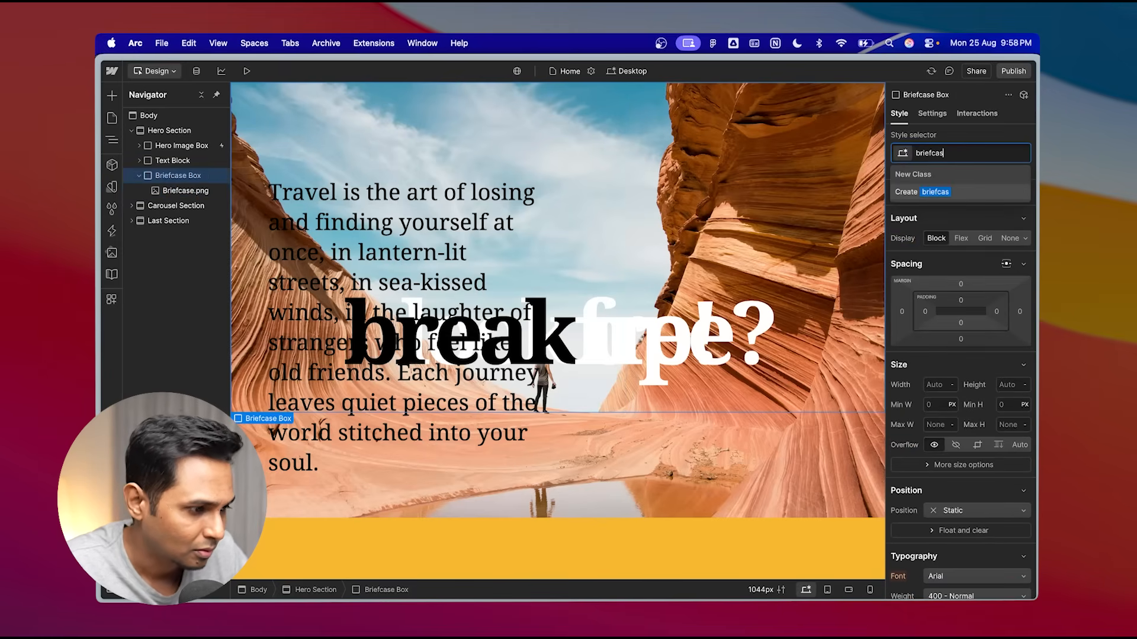
pyautogui.write('e box')
pyautogui.press('Return')
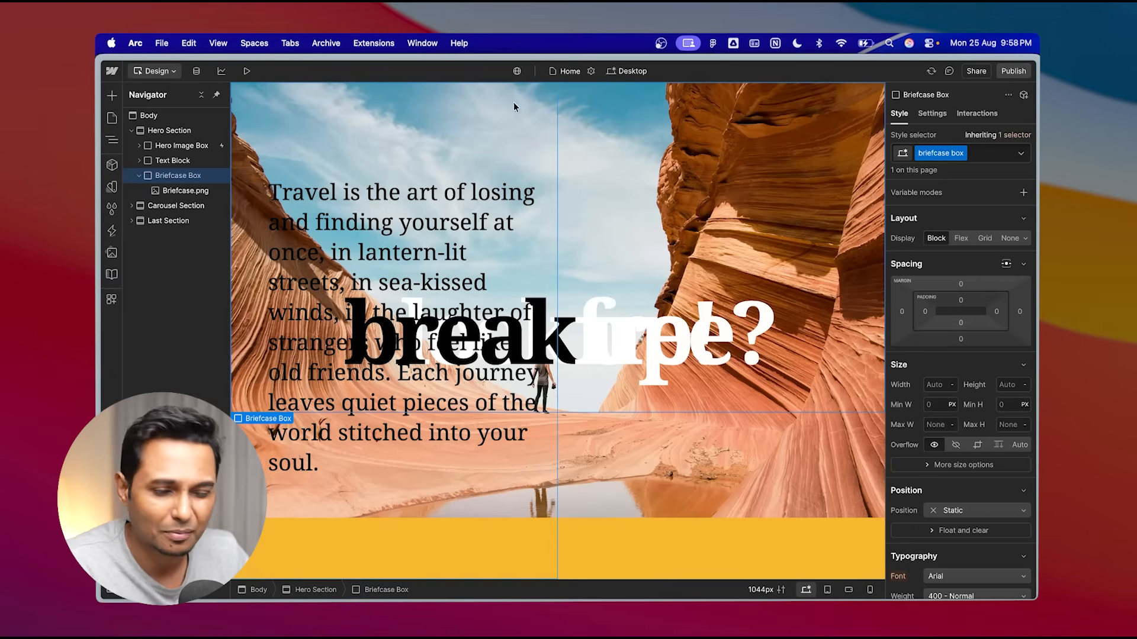
# - Set the Briefcase Box's position to Fixed
pyautogui.click(140, 176)
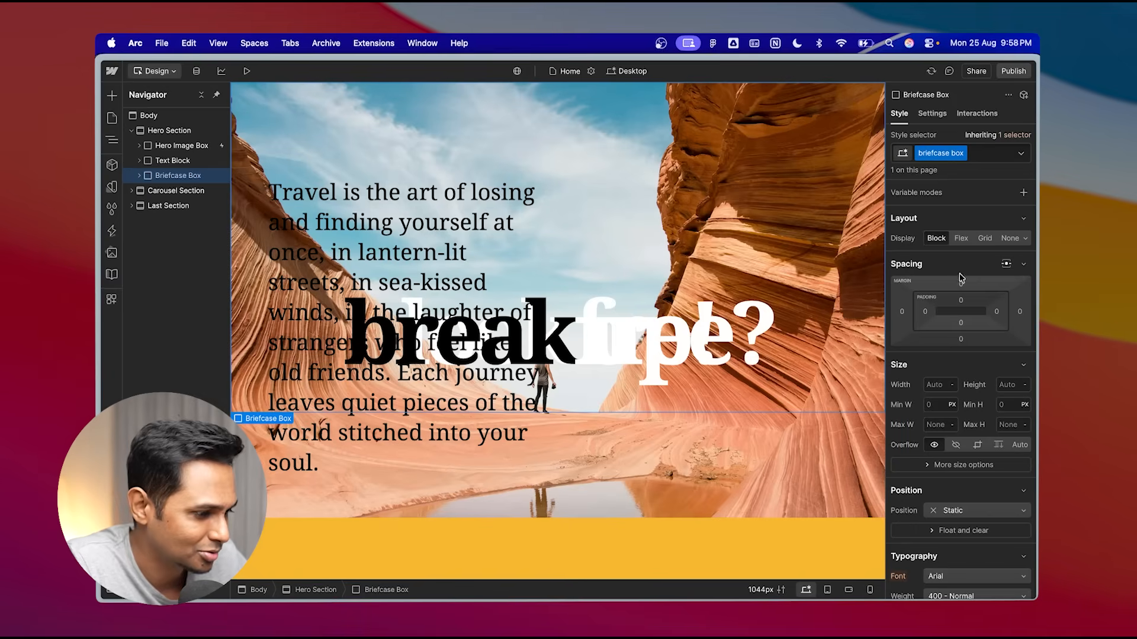
pyautogui.scroll(-3, 960, 281)
pyautogui.scroll(3, 960, 281)
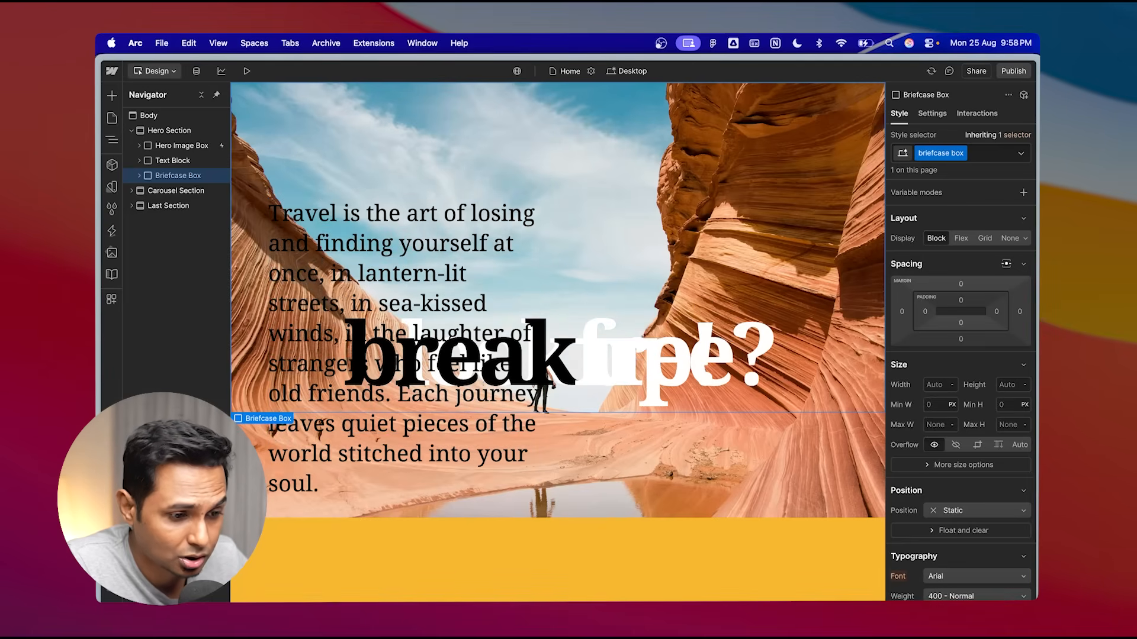
pyautogui.click(246, 71)
pyautogui.click(243, 70)
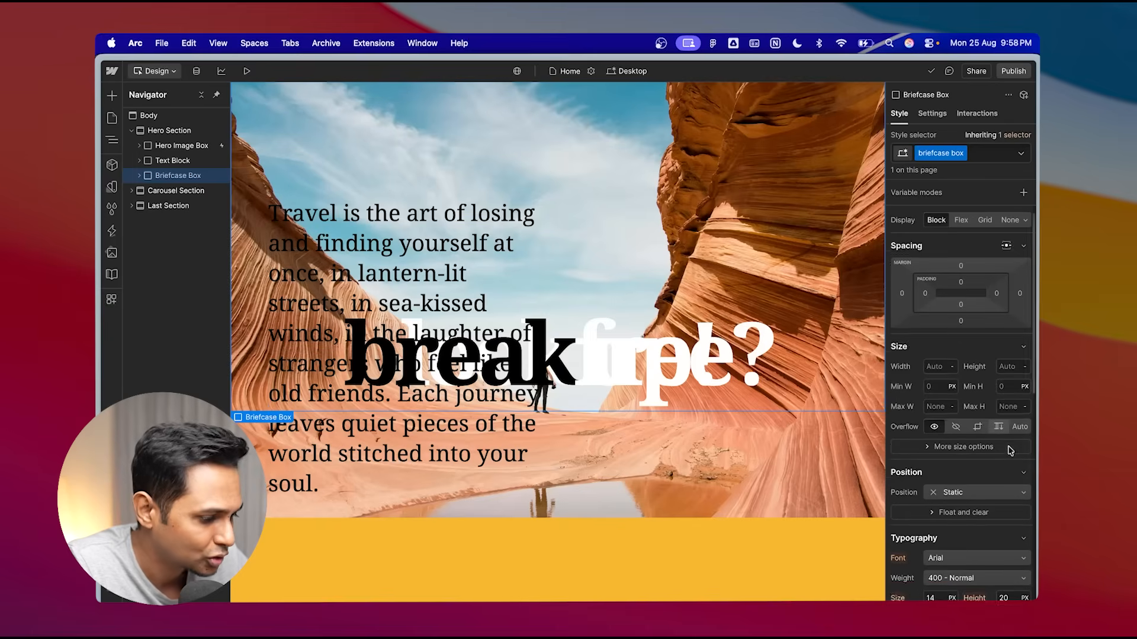
pyautogui.scroll(-5, 1010, 450)
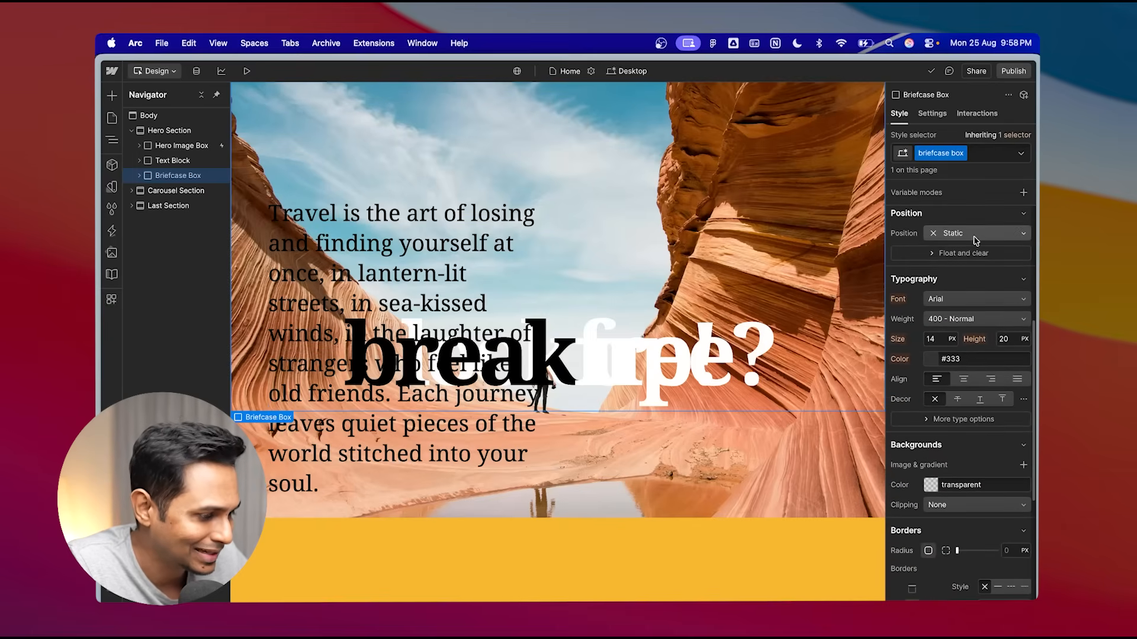
pyautogui.click(974, 232)
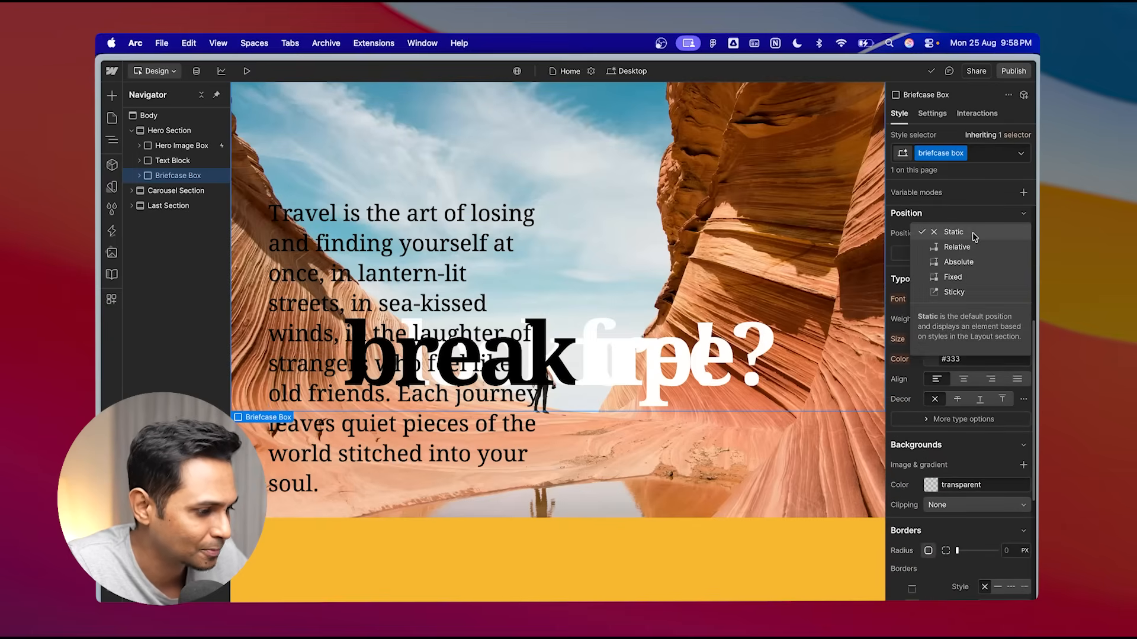
pyautogui.click(953, 277)
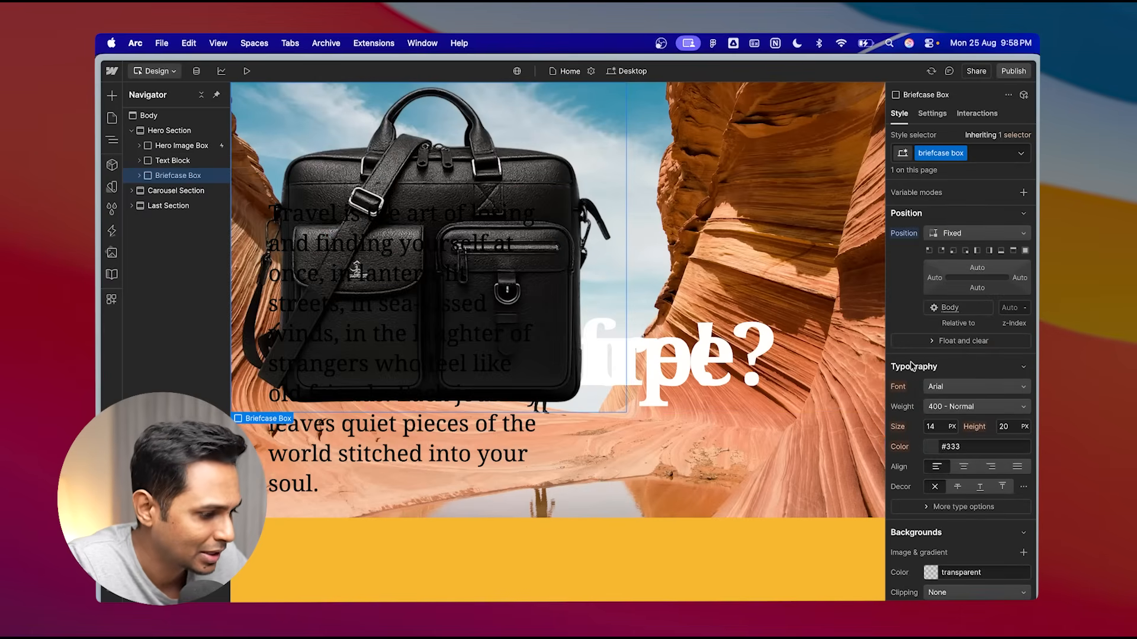
# - Set the Briefcase Box's display to Flex and pin it to the bottom of the window across the full width
pyautogui.scroll(-2, 953, 387)
pyautogui.scroll(5, 953, 387)
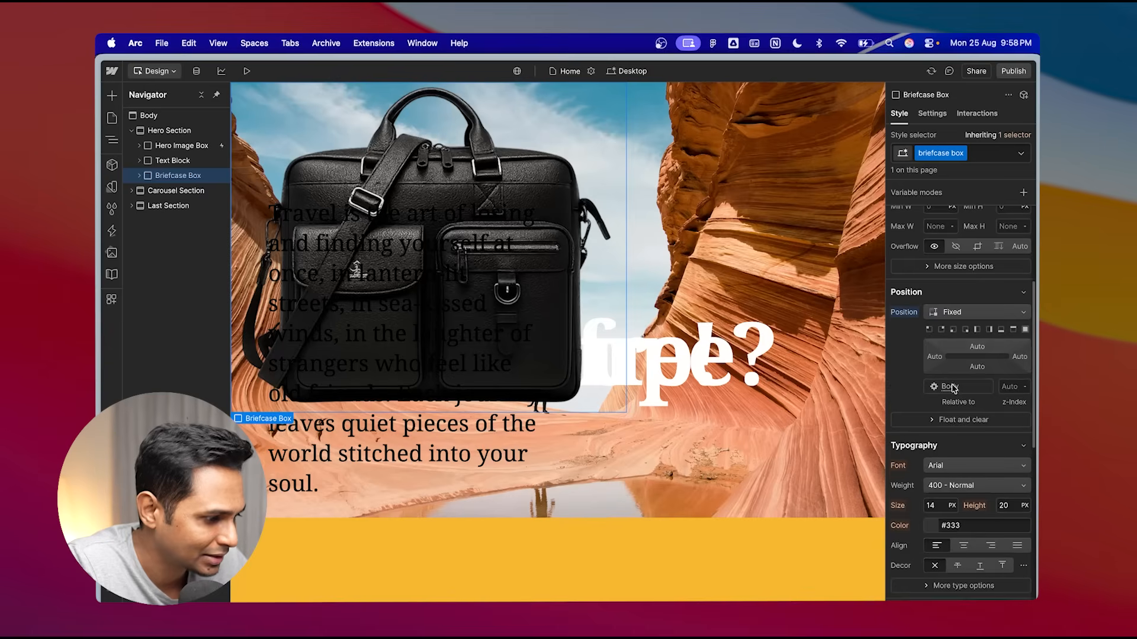
pyautogui.scroll(8, 1007, 332)
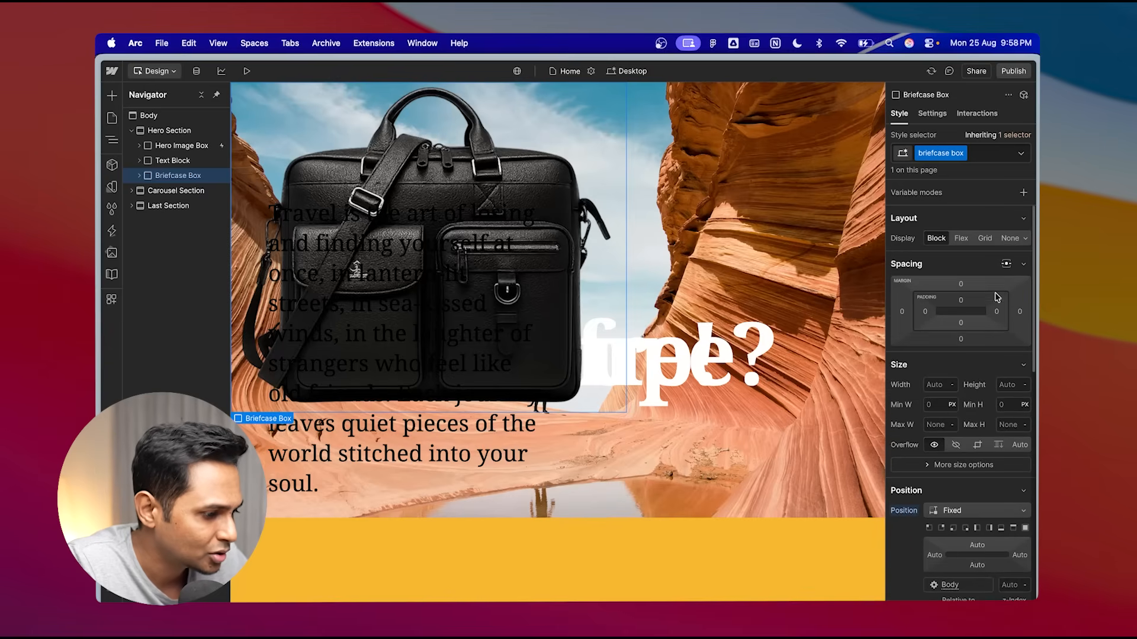
pyautogui.click(961, 239)
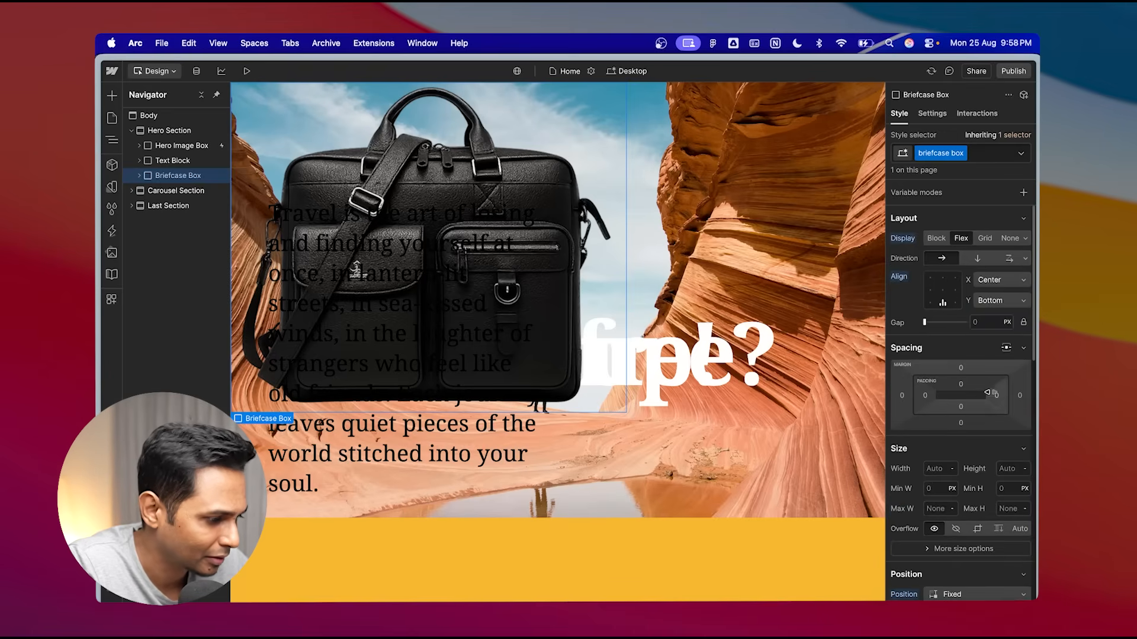
pyautogui.scroll(-13, 977, 332)
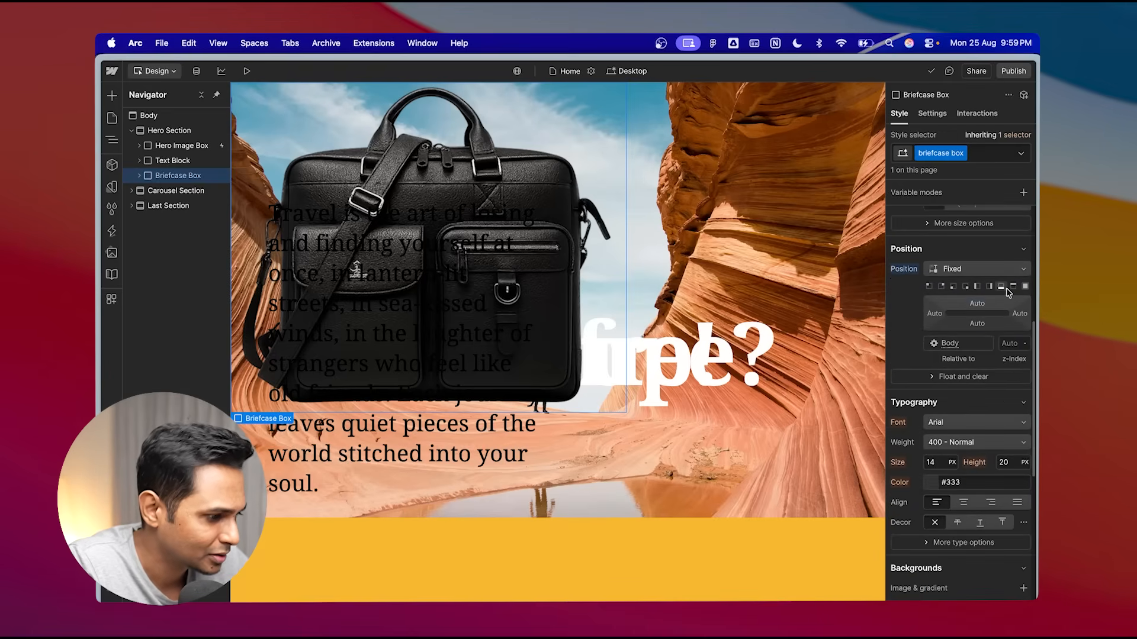
pyautogui.click(1002, 287)
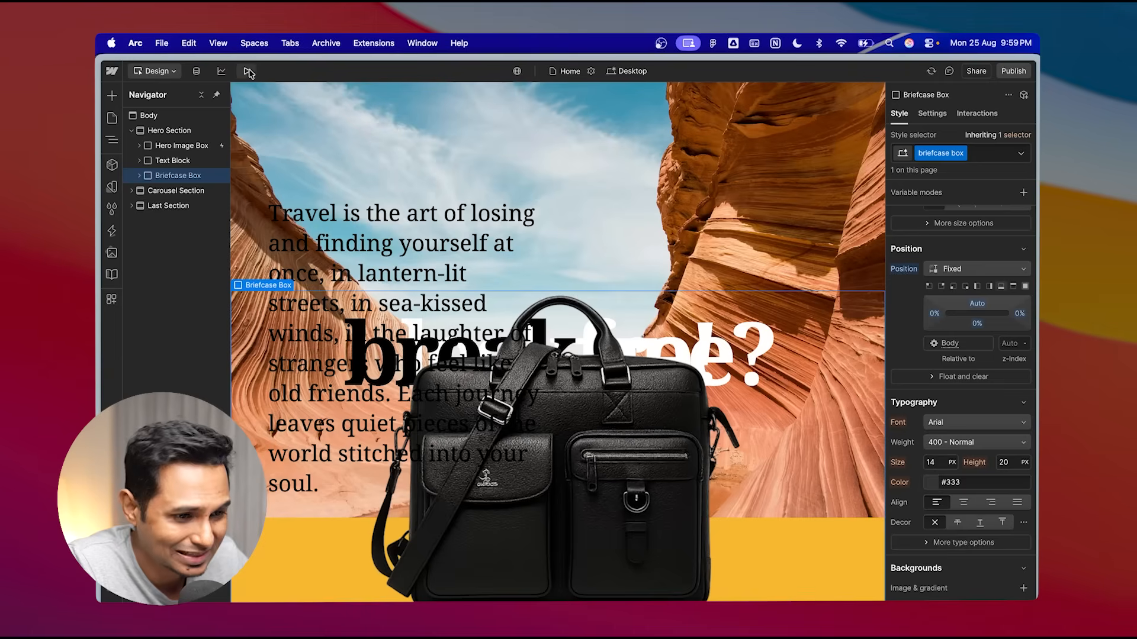
# - Review the Briefcase Box's style settings and preview the page to examine the briefcase's placement over the hero
pyautogui.scroll(5, 977, 278)
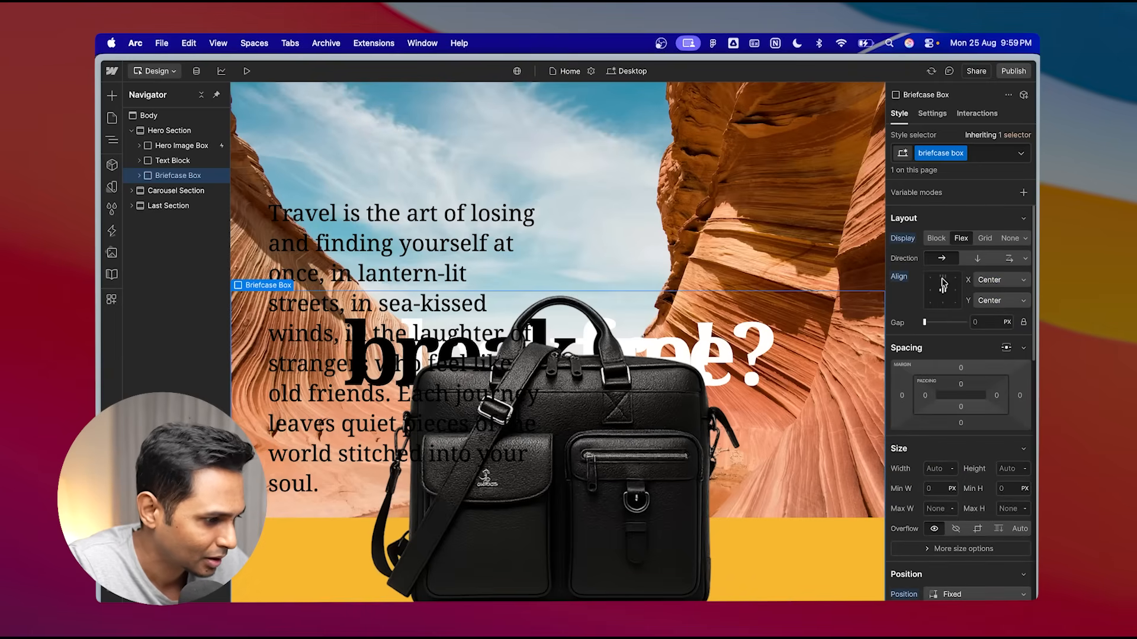
pyautogui.scroll(-5, 922, 181)
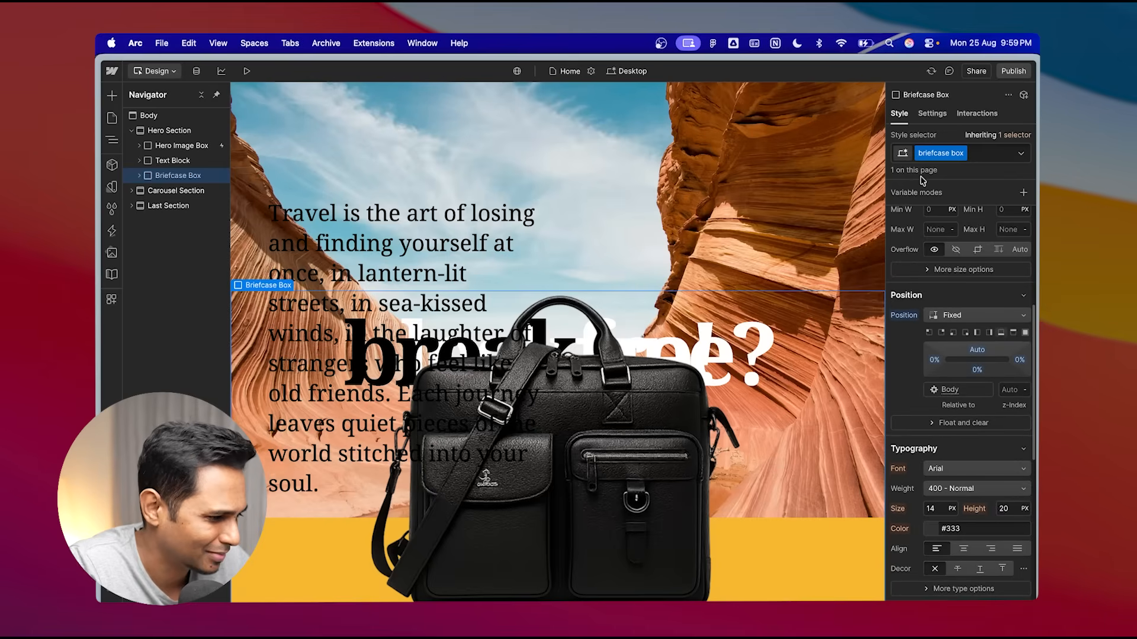
pyautogui.scroll(-5, 1000, 438)
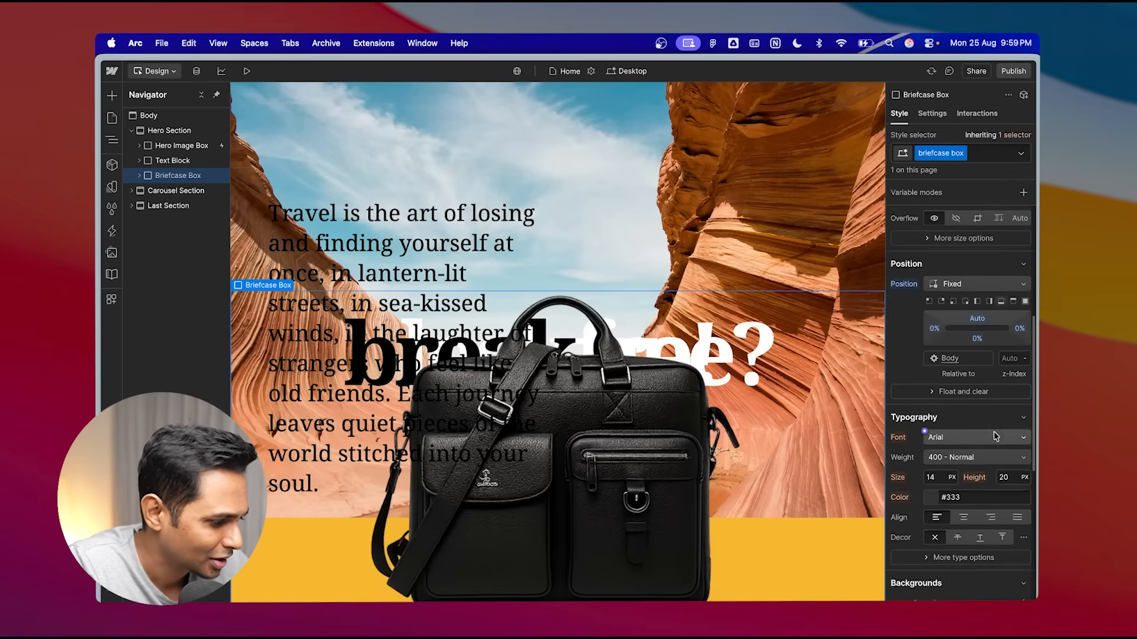
pyautogui.scroll(-2, 1026, 465)
pyautogui.scroll(8, 1018, 414)
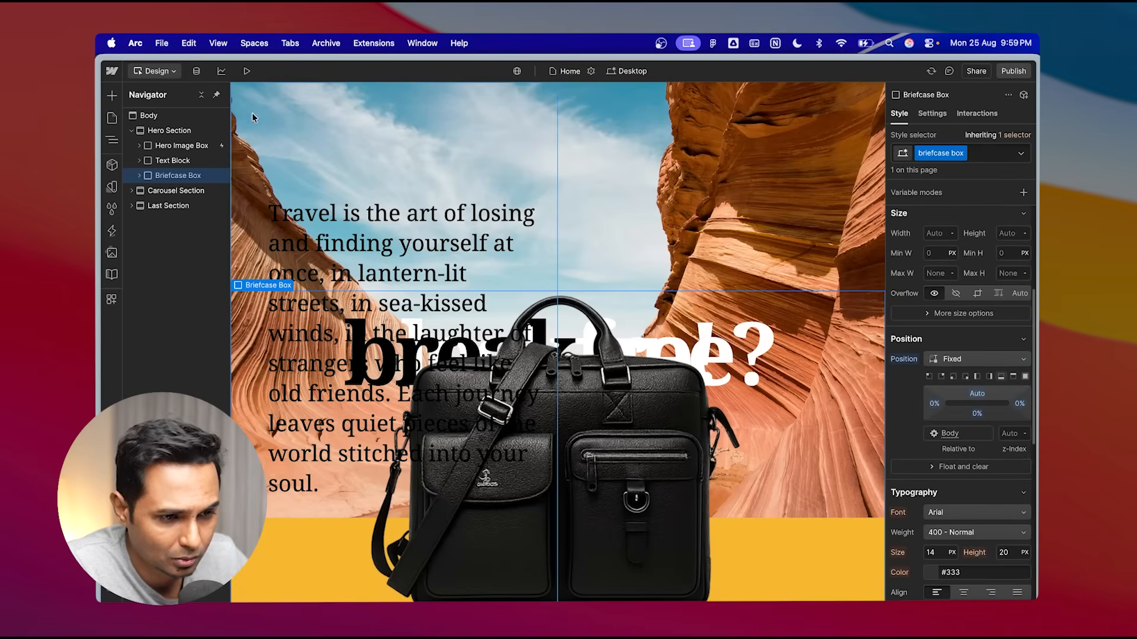
pyautogui.click(246, 71)
pyautogui.scroll(-2, 586, 331)
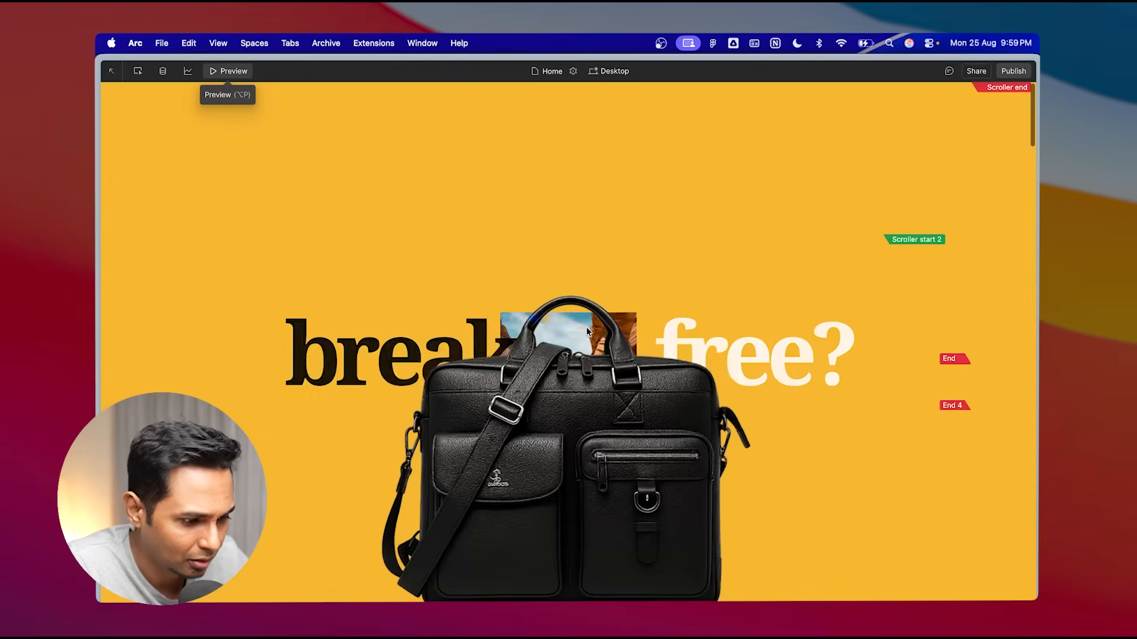
pyautogui.scroll(4, 586, 332)
pyautogui.click(237, 71)
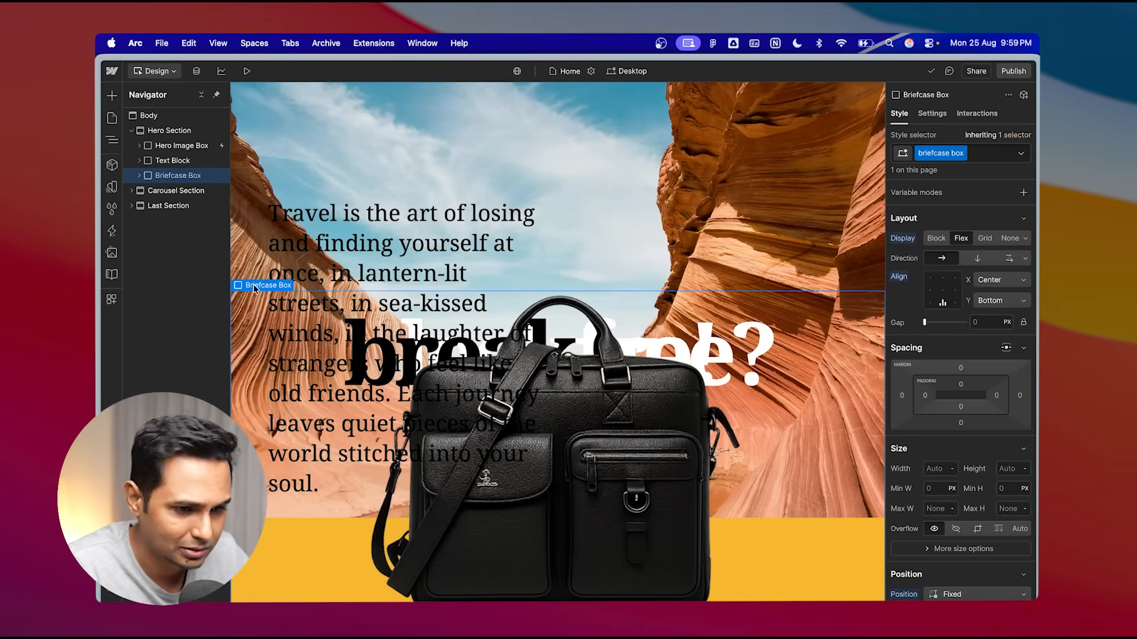
# - Set the Briefcase Box's bottom margin to -200 px to push the briefcase partly below the window
pyautogui.click(961, 407)
pyautogui.click(972, 402)
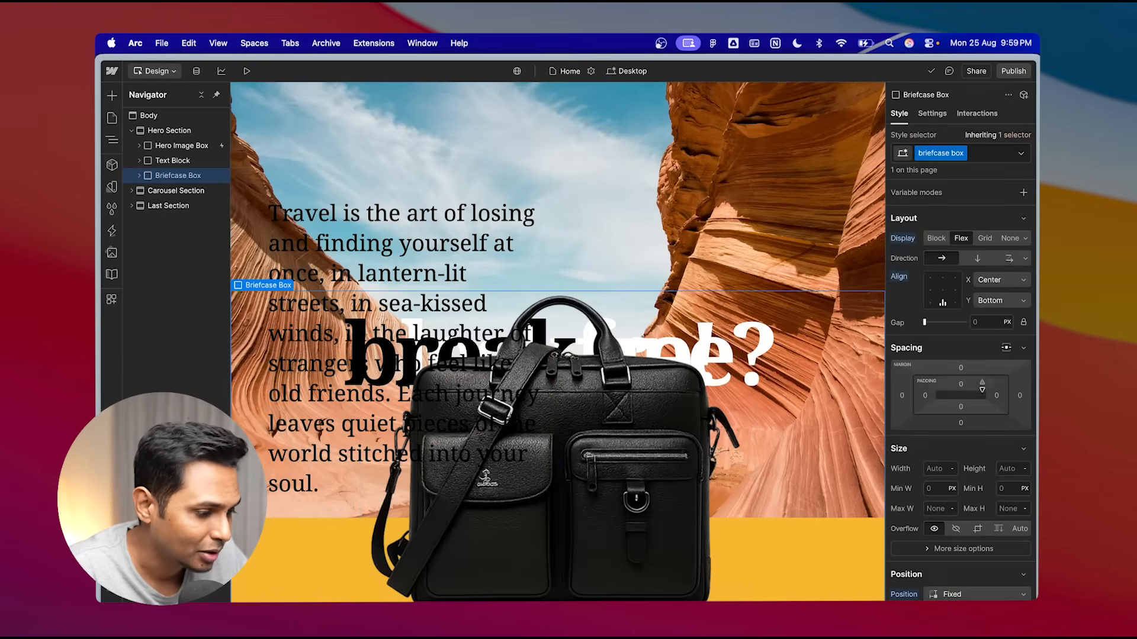
pyautogui.click(962, 424)
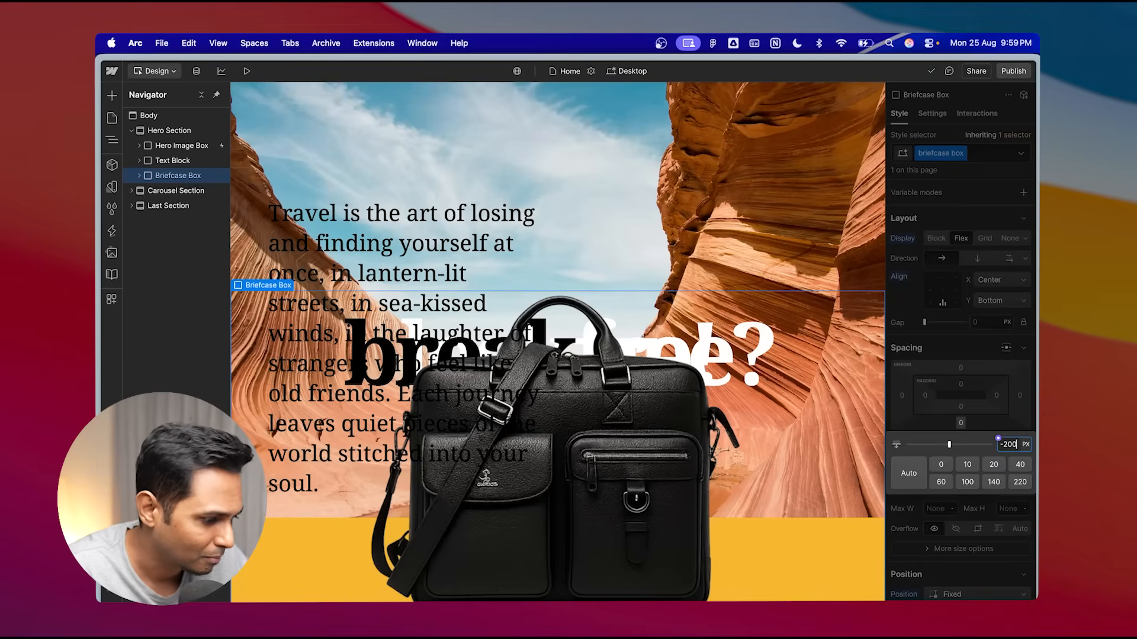
pyautogui.press('Return')
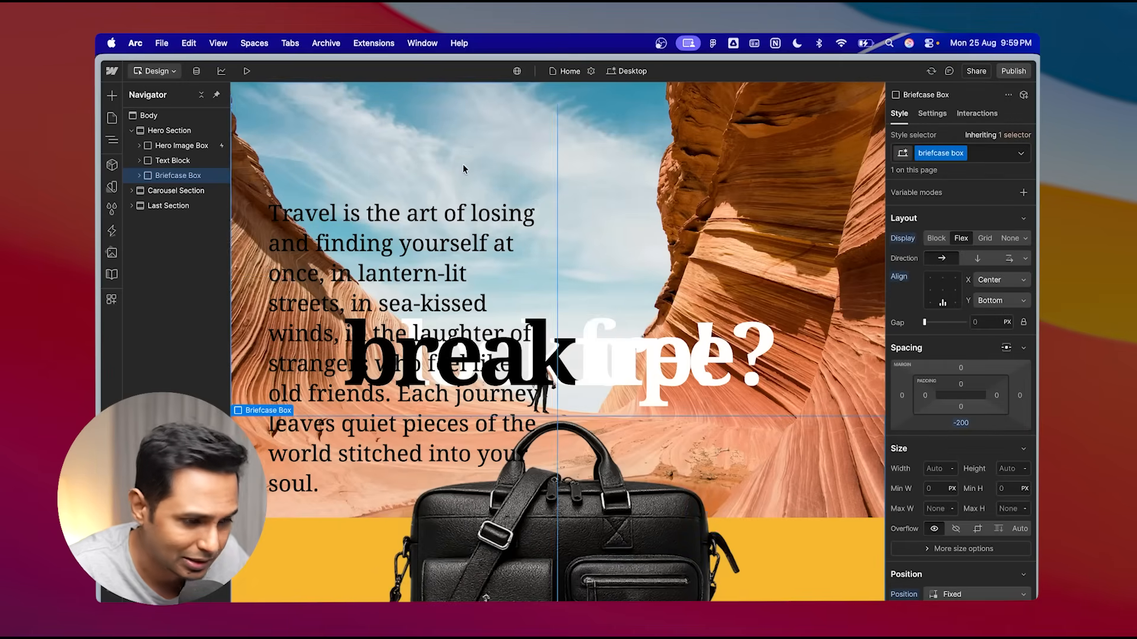
# - Preview the hero section to examine how much of the lowered briefcase shows
pyautogui.click(248, 72)
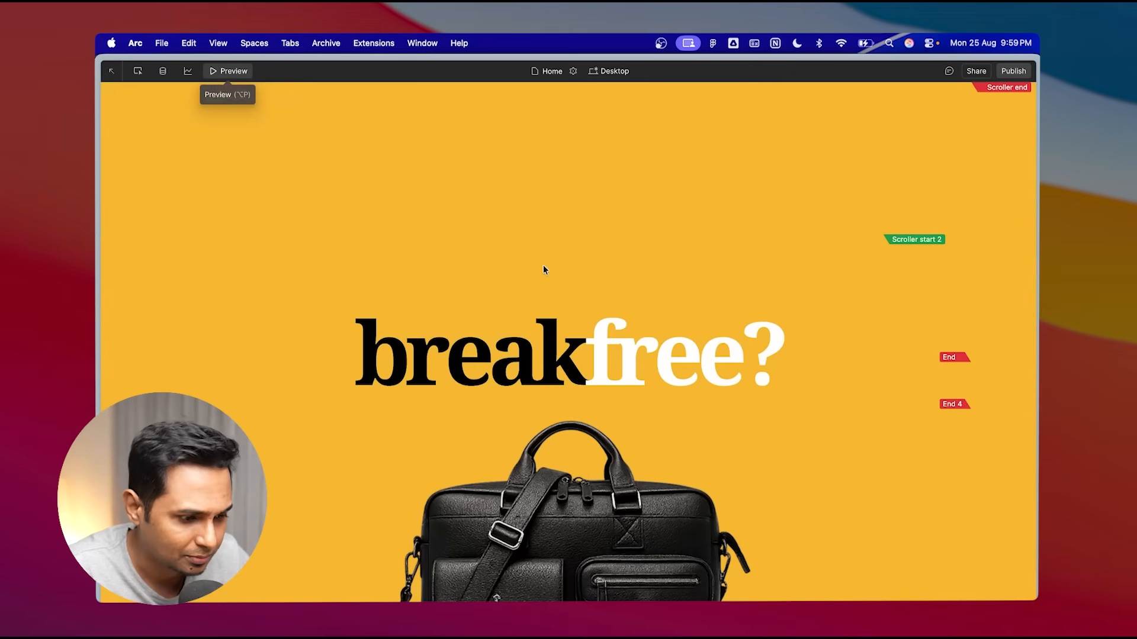
pyautogui.click(235, 71)
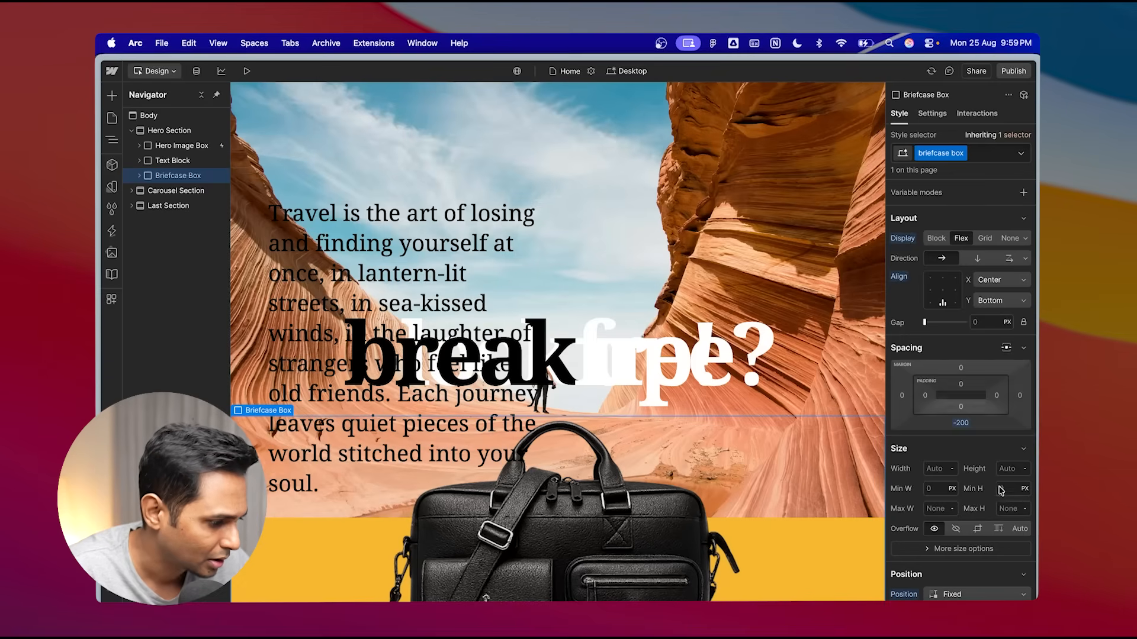
pyautogui.scroll(-2, 1002, 502)
pyautogui.scroll(2, 1002, 503)
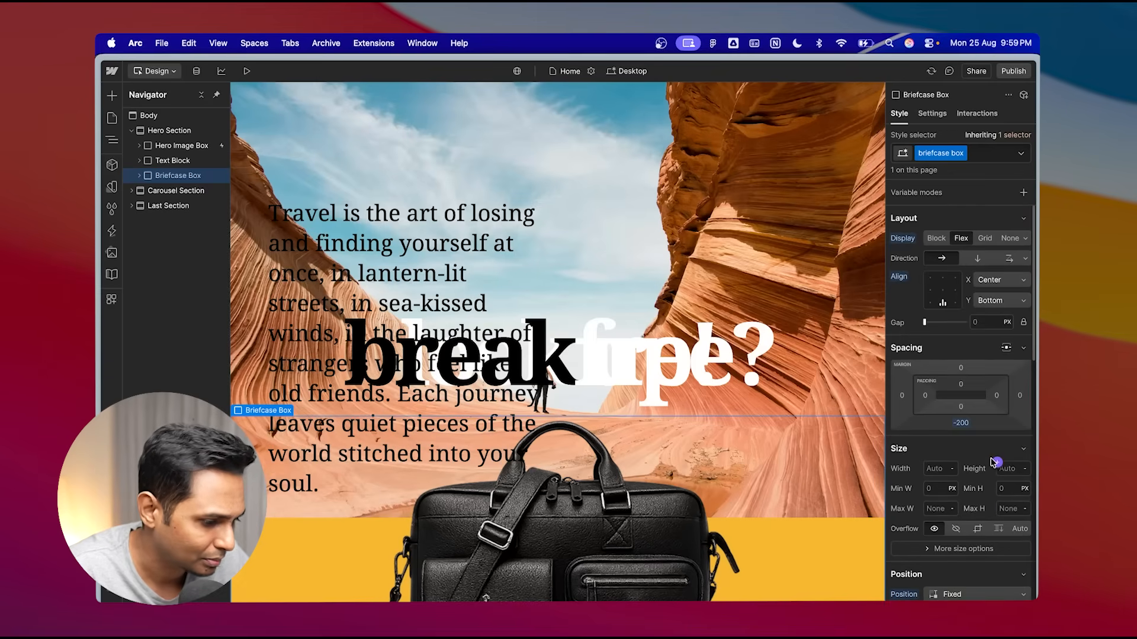
pyautogui.click(247, 71)
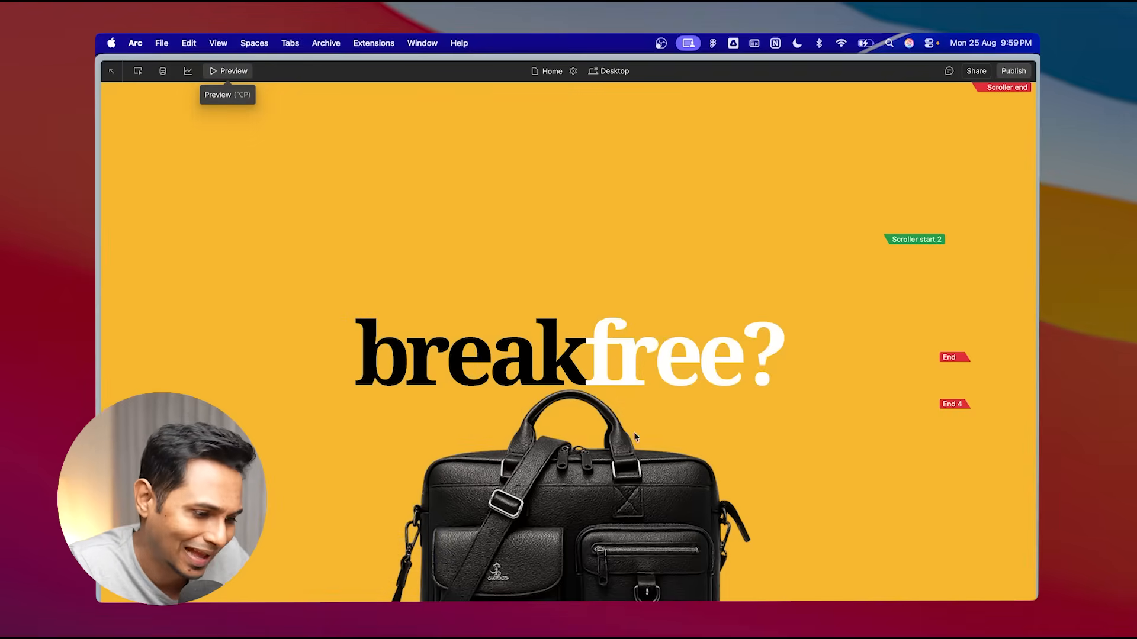
pyautogui.click(240, 73)
# - Preview the page, scrolling back and forth through the hero and carousel to examine the briefcase over the sections
pyautogui.click(247, 71)
pyautogui.scroll(-5, 537, 374)
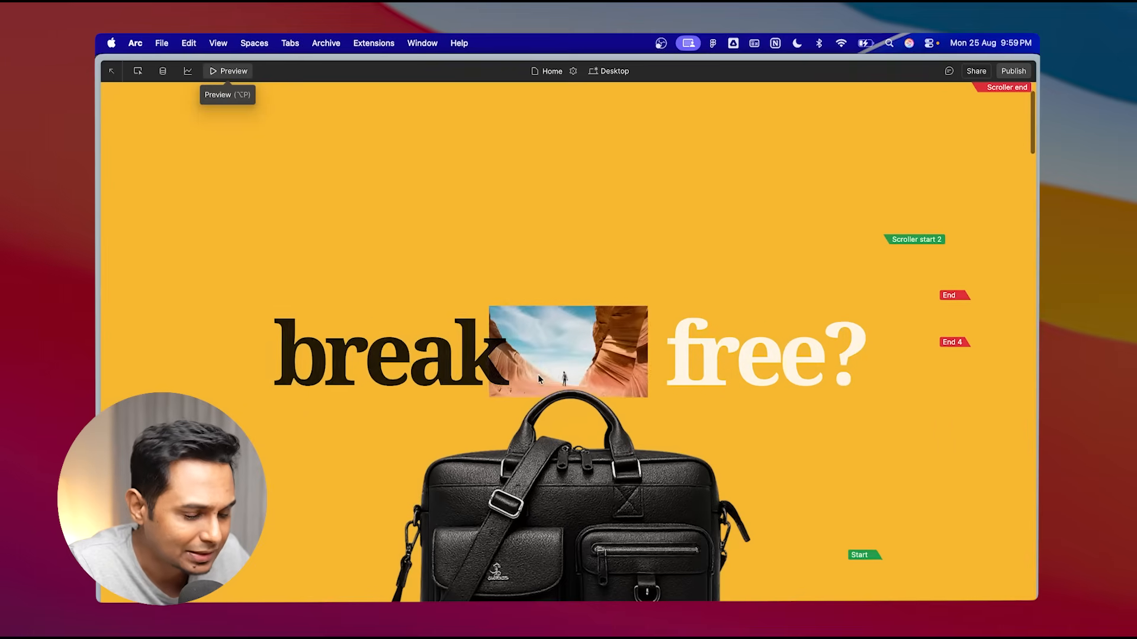
pyautogui.scroll(-5, 538, 374)
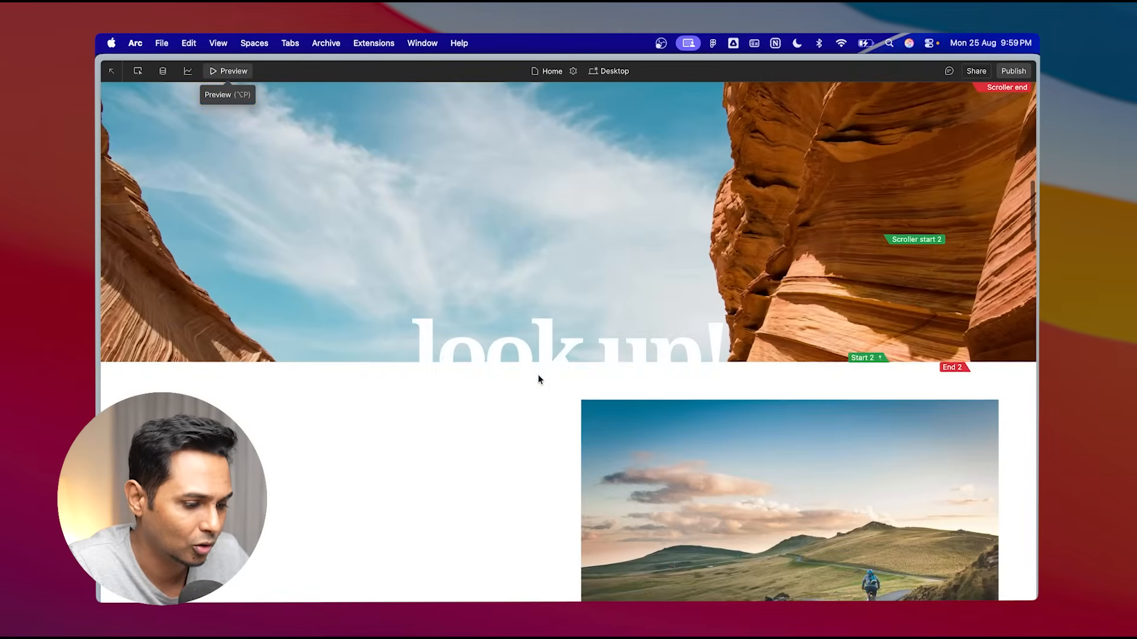
pyautogui.scroll(5, 666, 411)
pyautogui.scroll(-10, 665, 487)
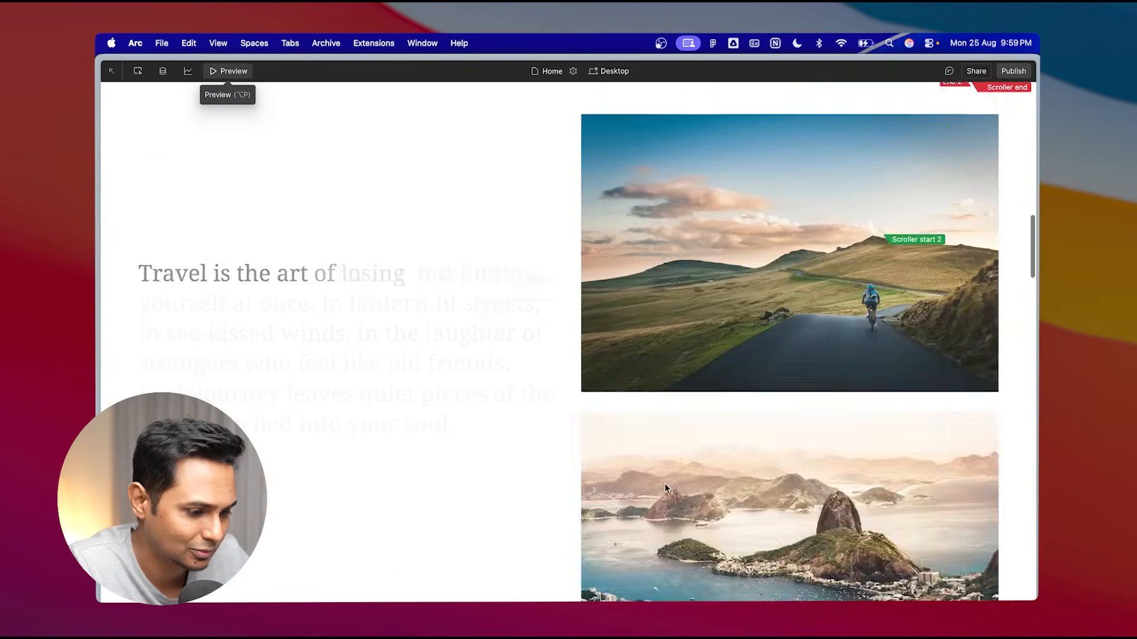
pyautogui.scroll(10, 665, 487)
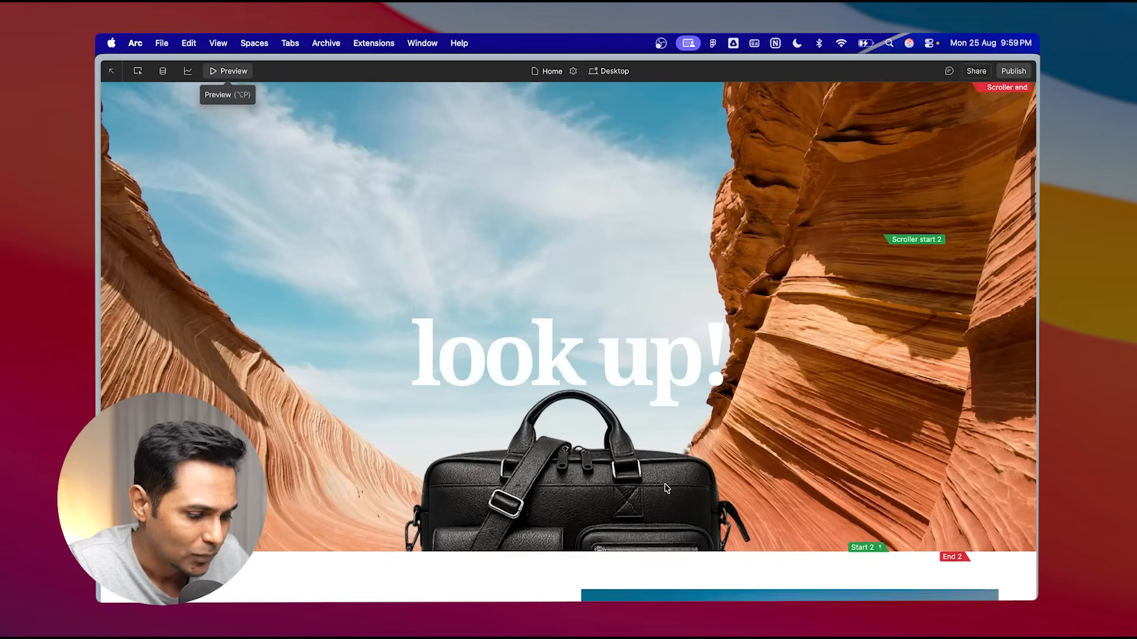
pyautogui.scroll(2, 664, 488)
pyautogui.scroll(-5, 665, 489)
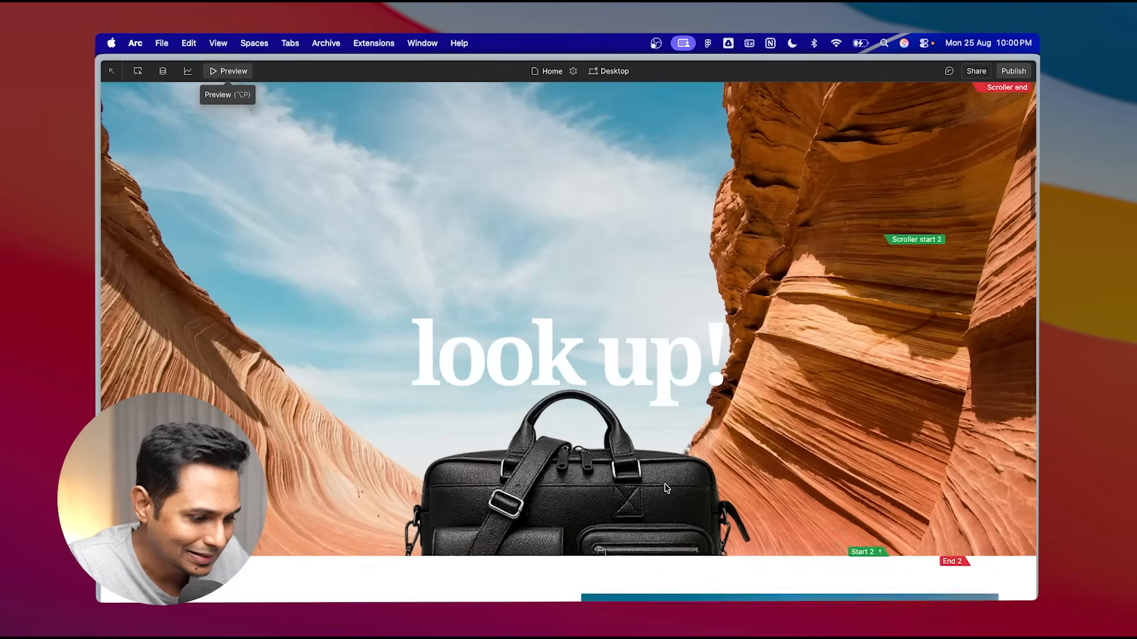
pyautogui.scroll(5, 665, 486)
pyautogui.scroll(5, 638, 551)
pyautogui.scroll(-8, 638, 551)
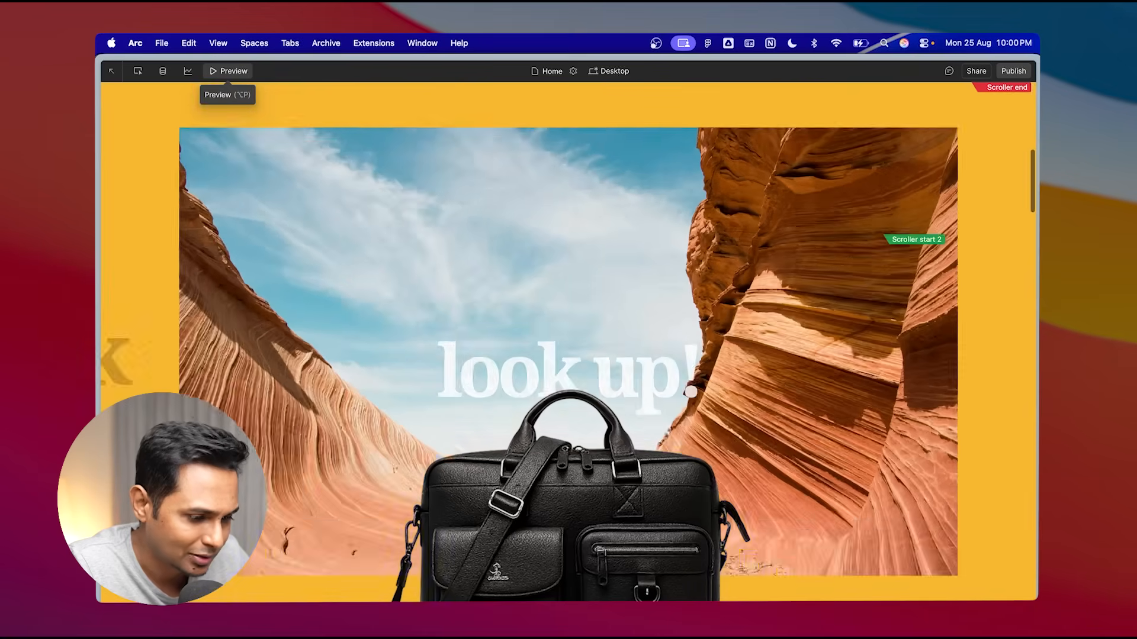
pyautogui.scroll(-3, 639, 551)
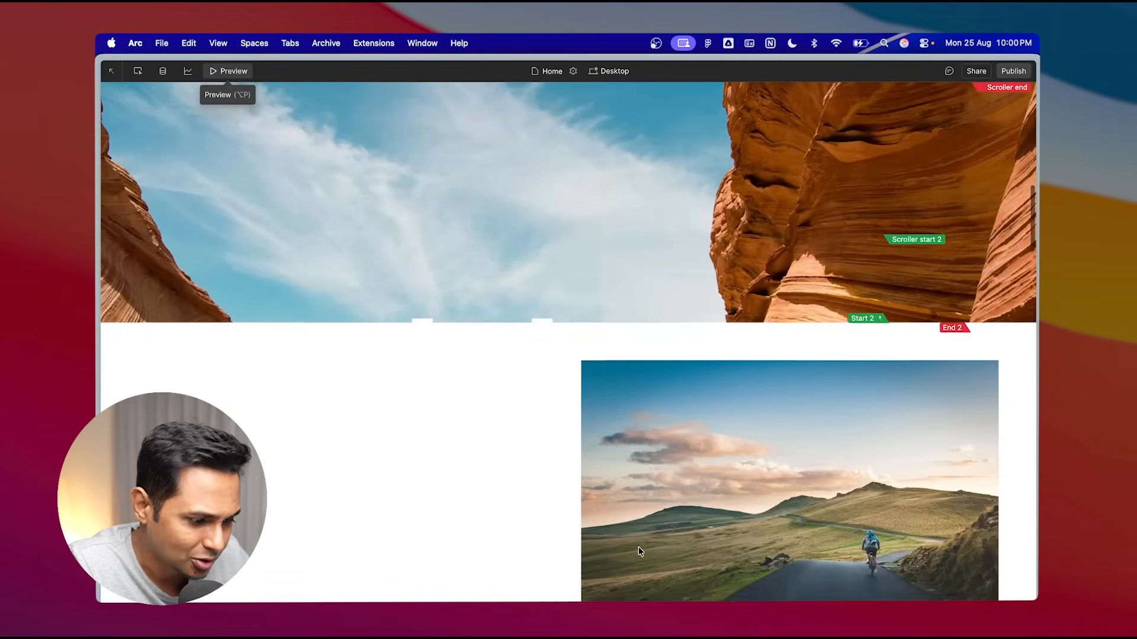
pyautogui.scroll(5, 649, 494)
pyautogui.scroll(4, 655, 477)
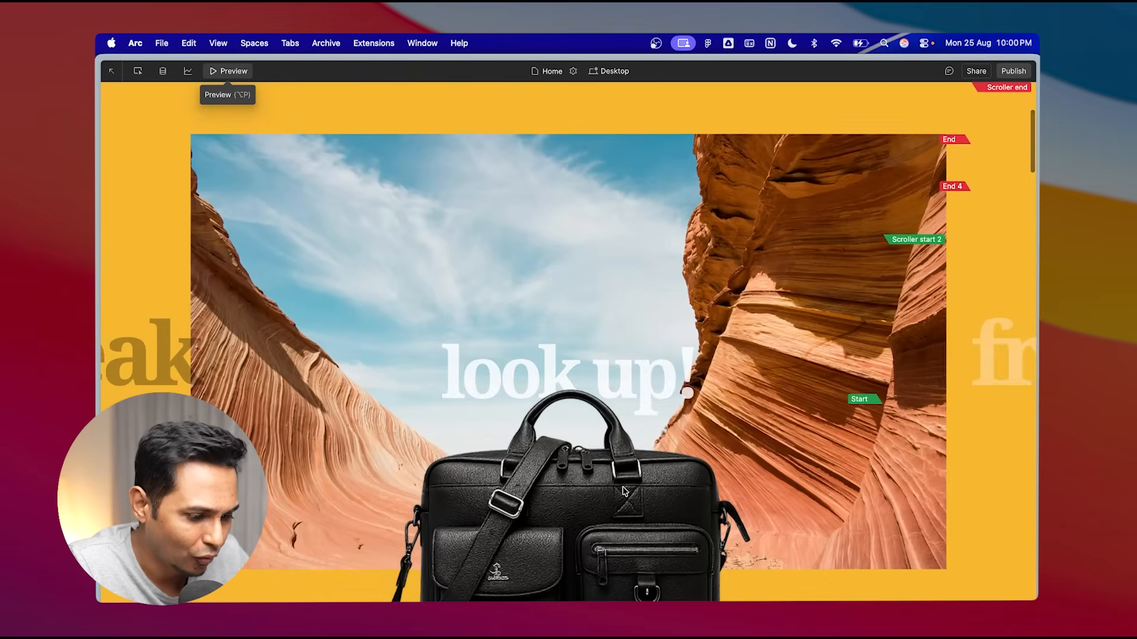
pyautogui.scroll(-7, 623, 487)
pyautogui.scroll(3, 610, 462)
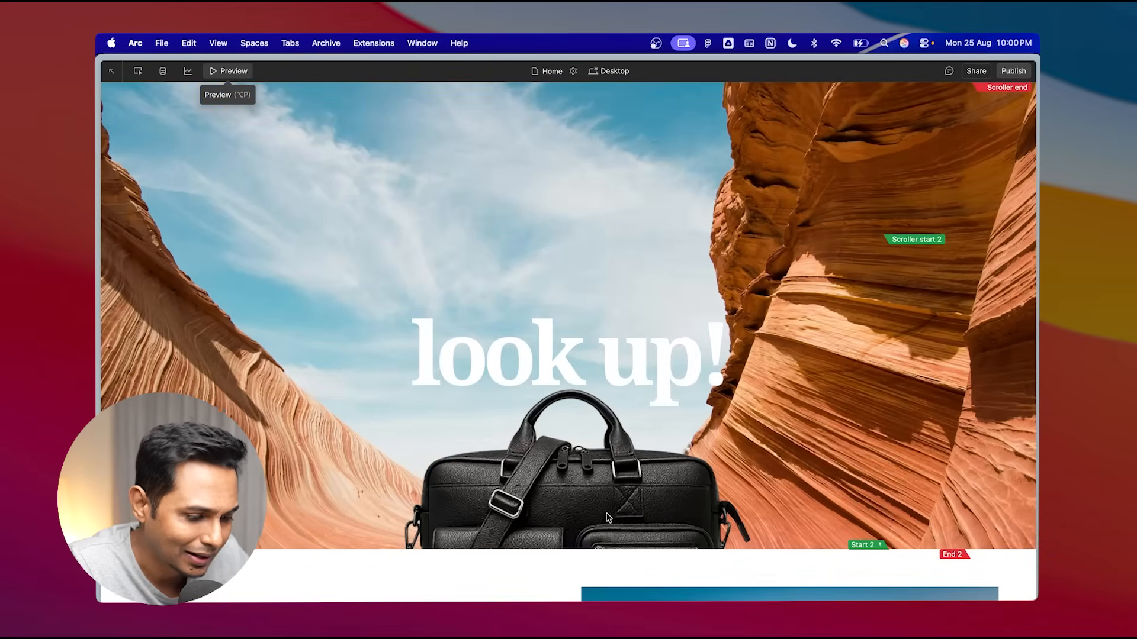
pyautogui.scroll(-1, 603, 574)
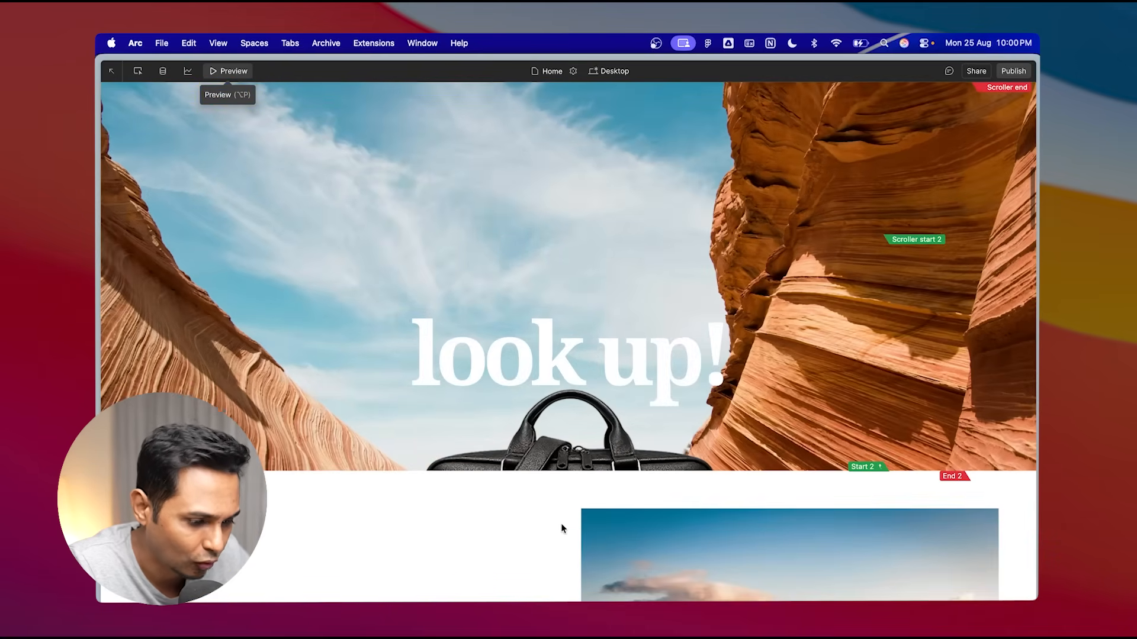
pyautogui.click(247, 72)
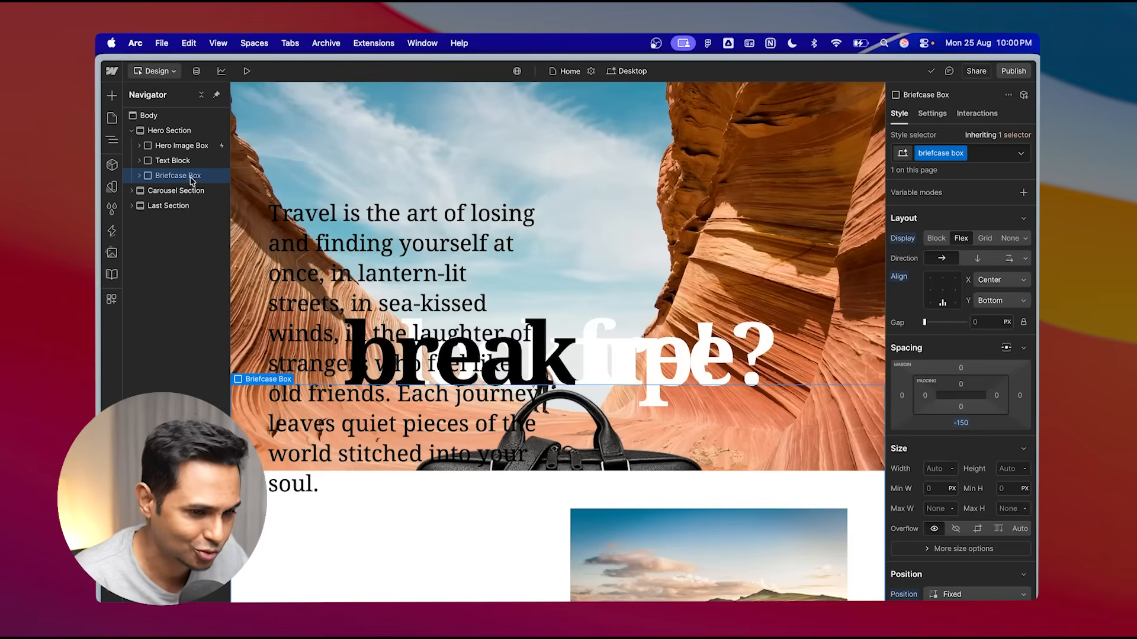
# - Select the Briefcase Box and set its z-index to 1
pyautogui.click(173, 161)
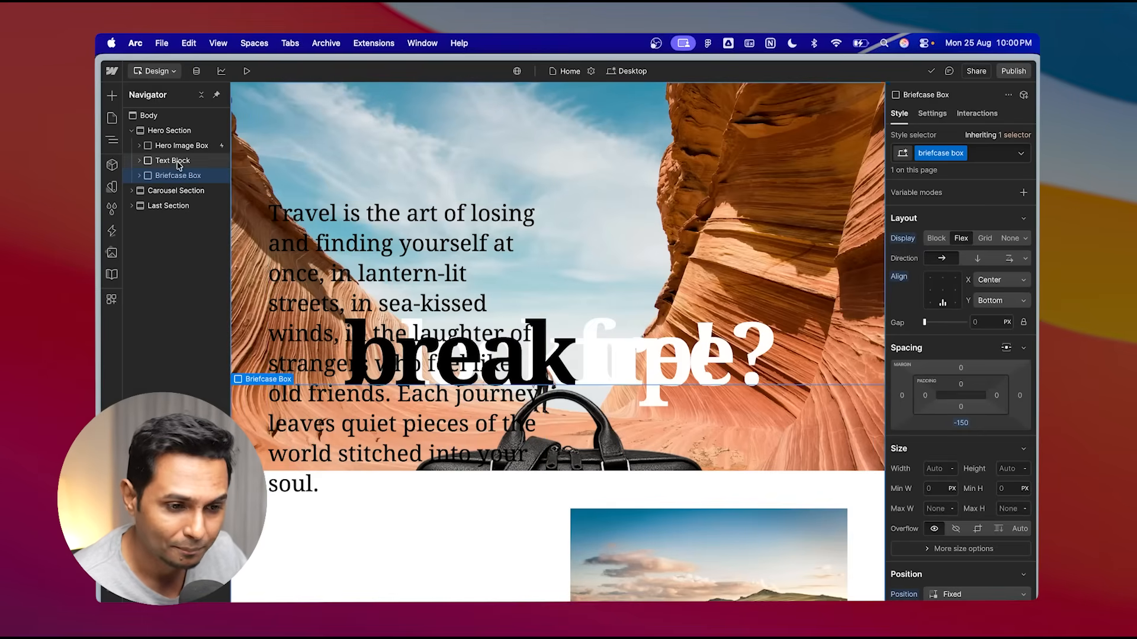
pyautogui.click(176, 174)
pyautogui.scroll(-5, 995, 405)
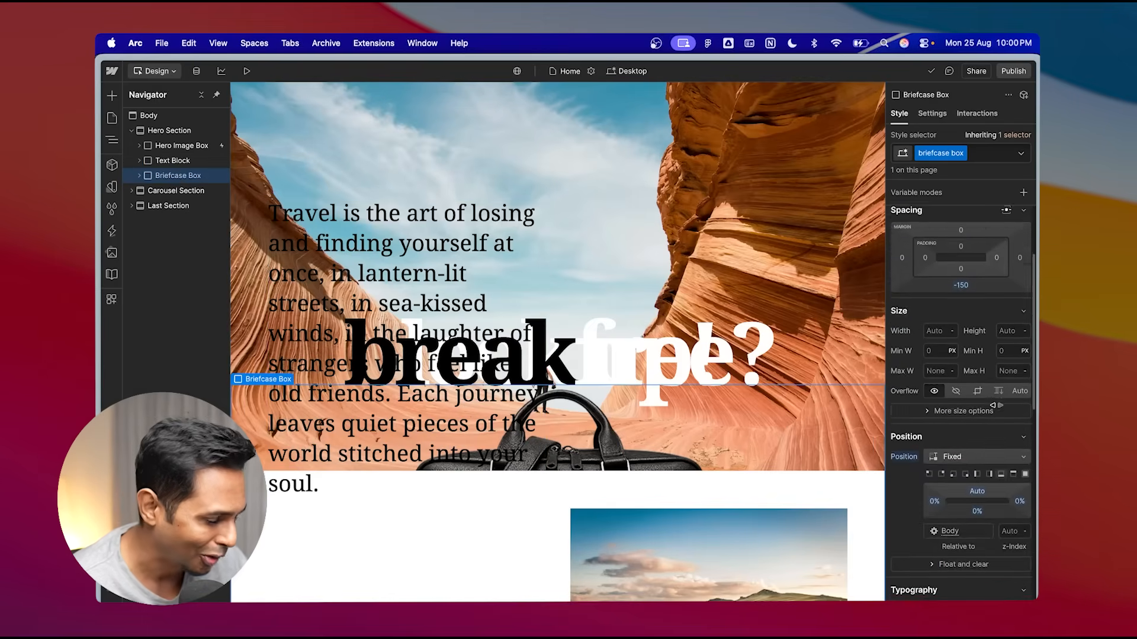
pyautogui.scroll(-1, 996, 405)
pyautogui.scroll(1, 996, 406)
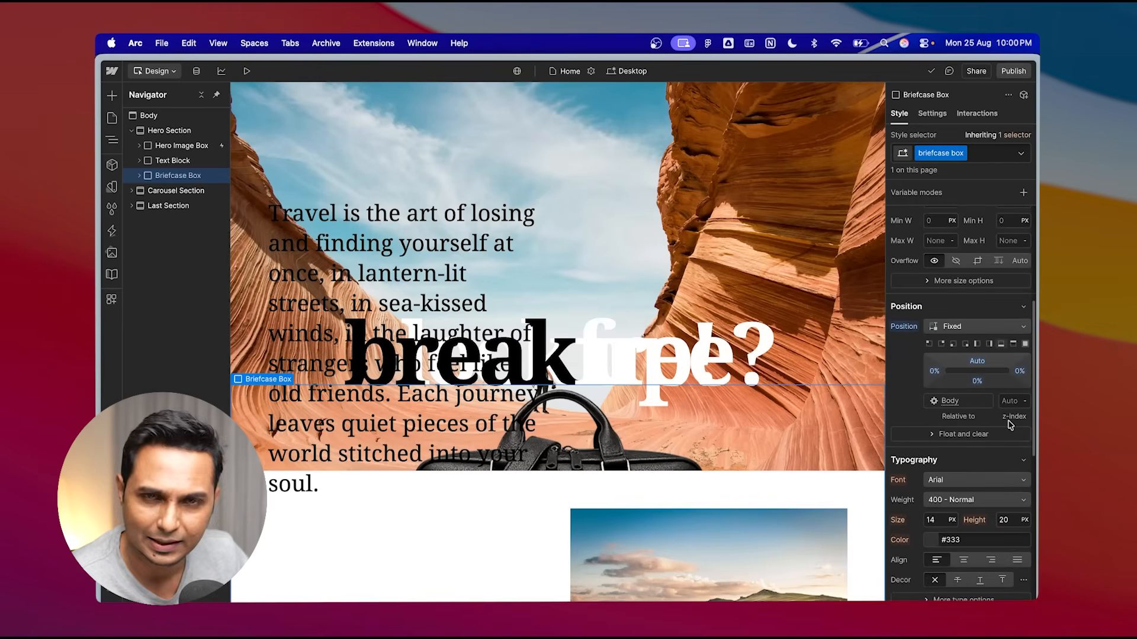
pyautogui.moveTo(1010, 425)
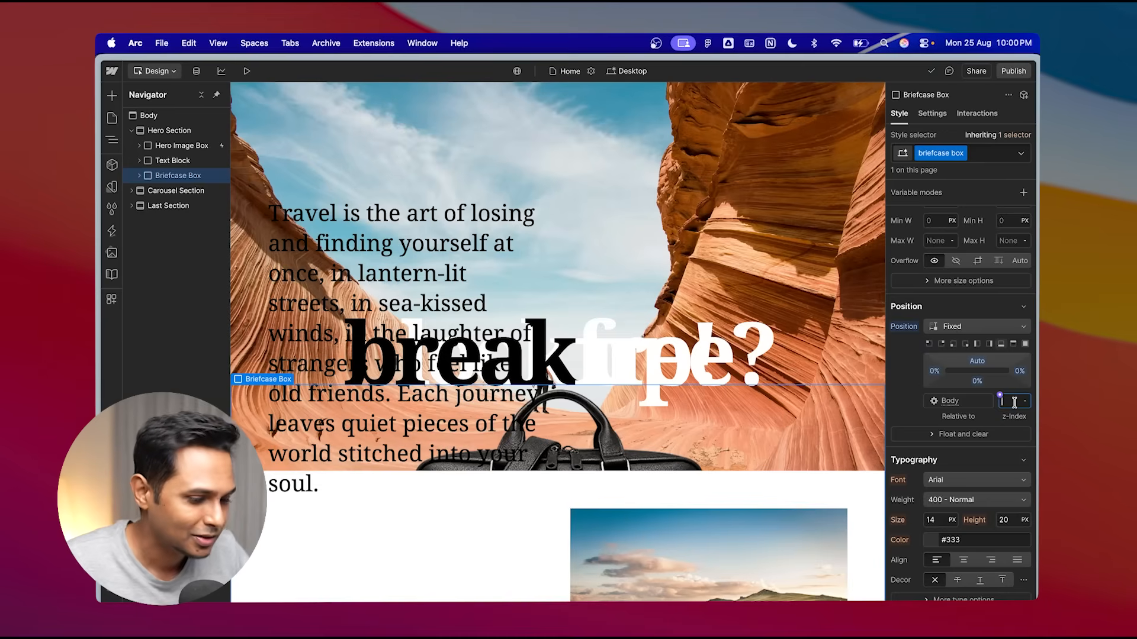
pyautogui.press('Return')
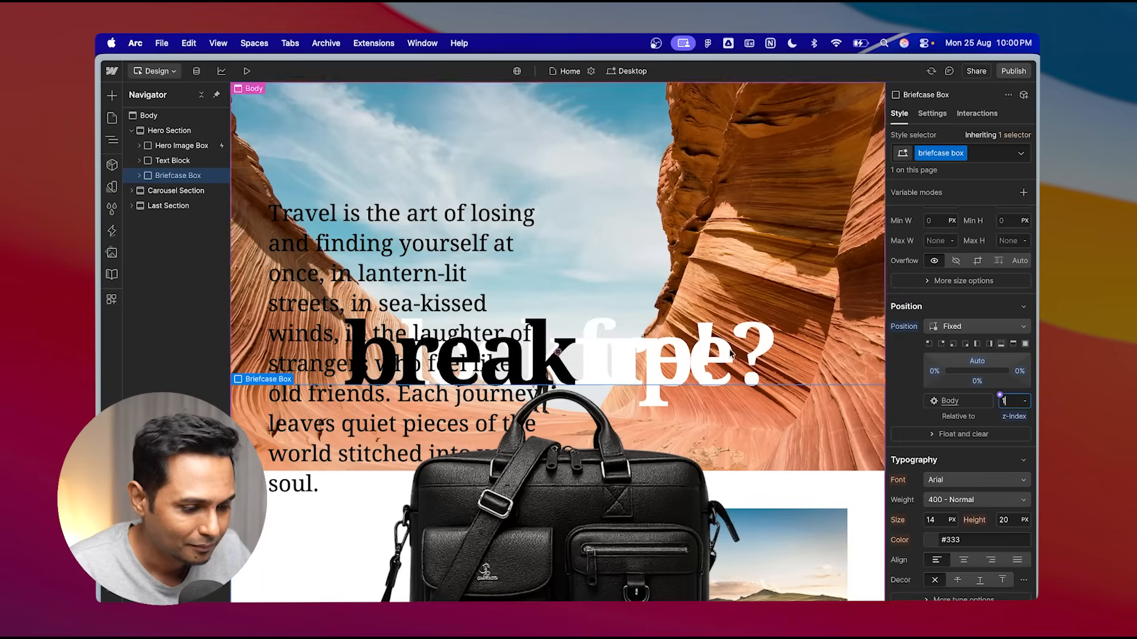
# - Preview the page and scroll down through the hero and carousel to examine the briefcase layering
pyautogui.click(247, 72)
pyautogui.scroll(-10, 543, 276)
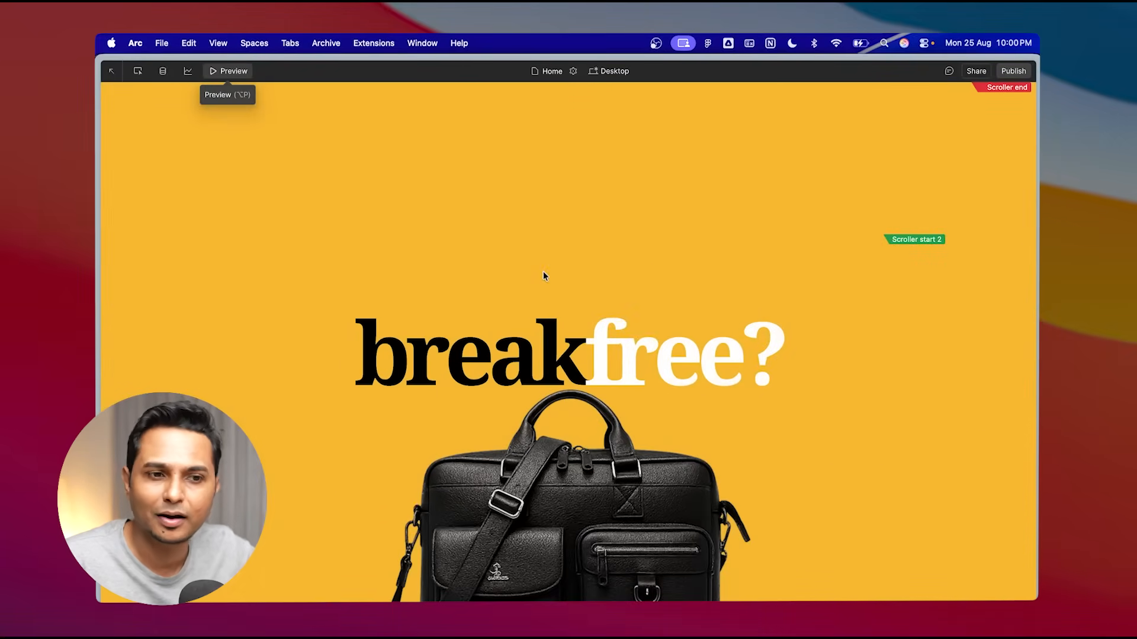
pyautogui.scroll(-3, 544, 276)
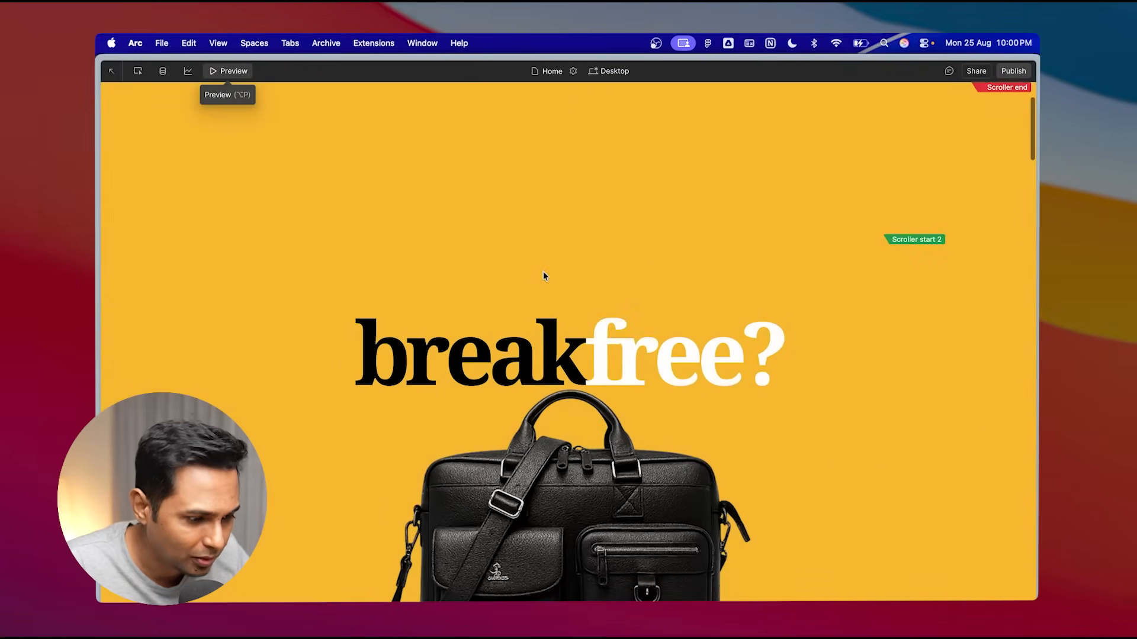
pyautogui.scroll(-5, 511, 382)
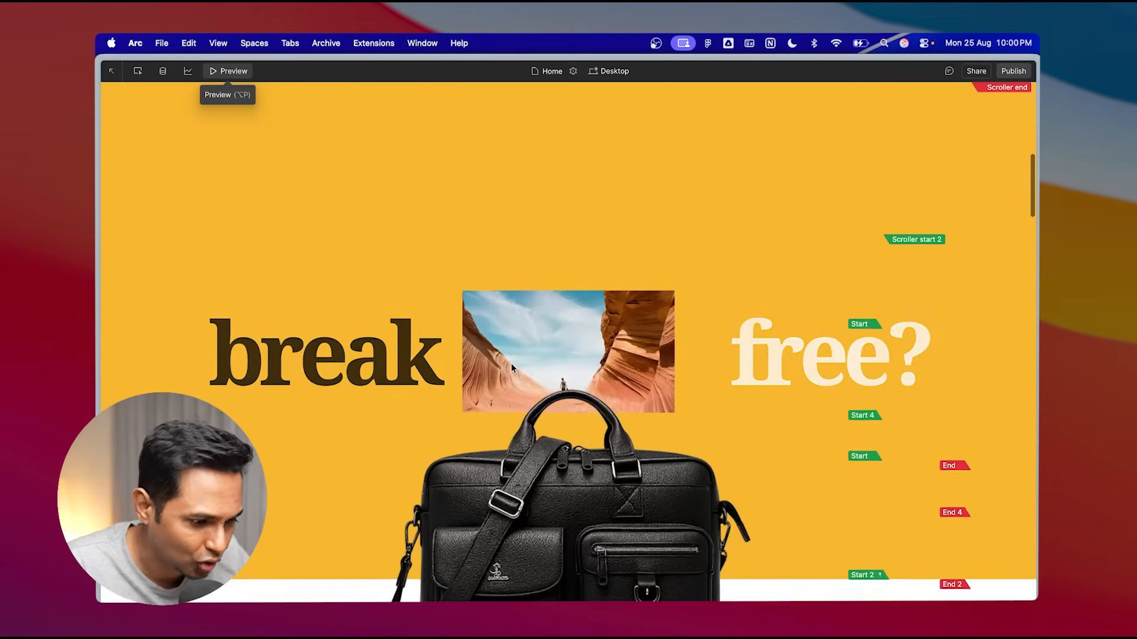
pyautogui.scroll(-10, 512, 368)
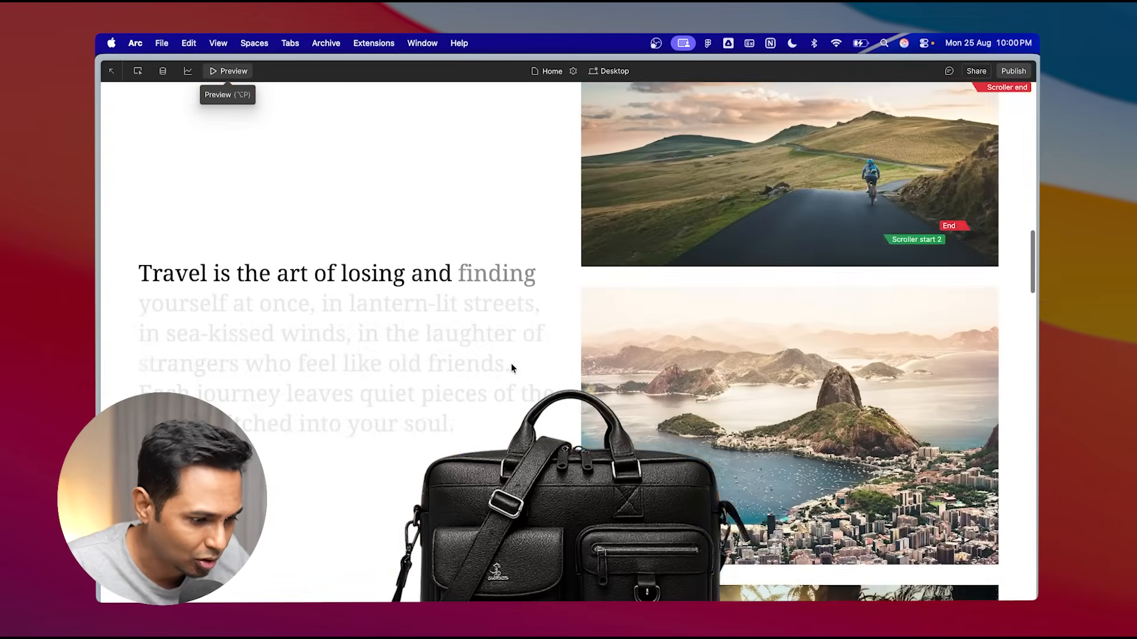
pyautogui.scroll(-10, 512, 368)
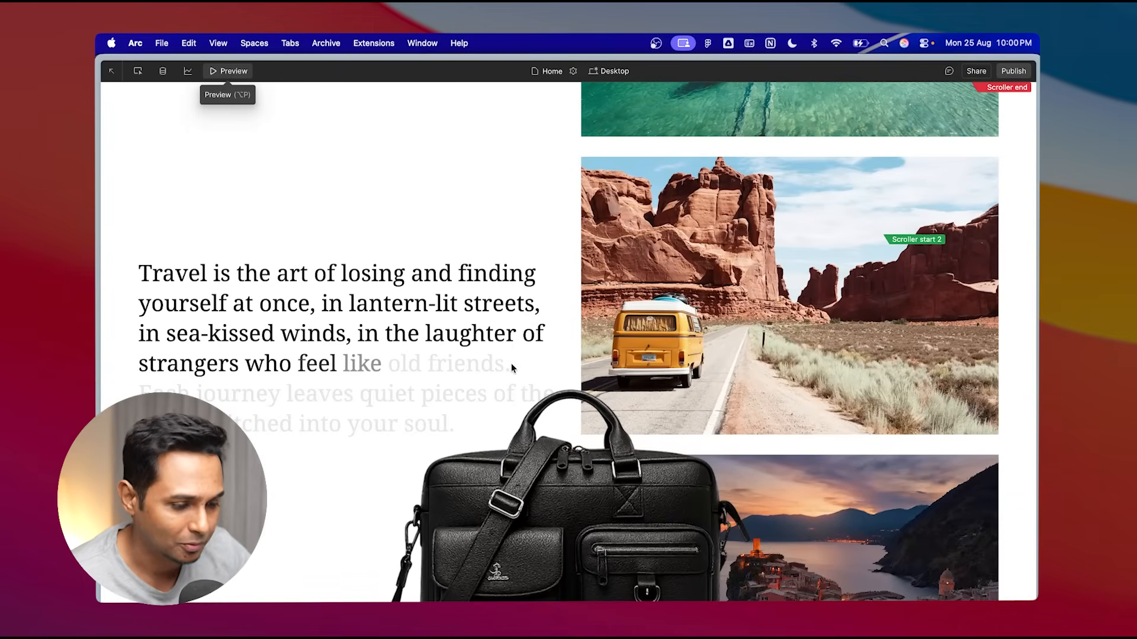
pyautogui.scroll(-3, 510, 364)
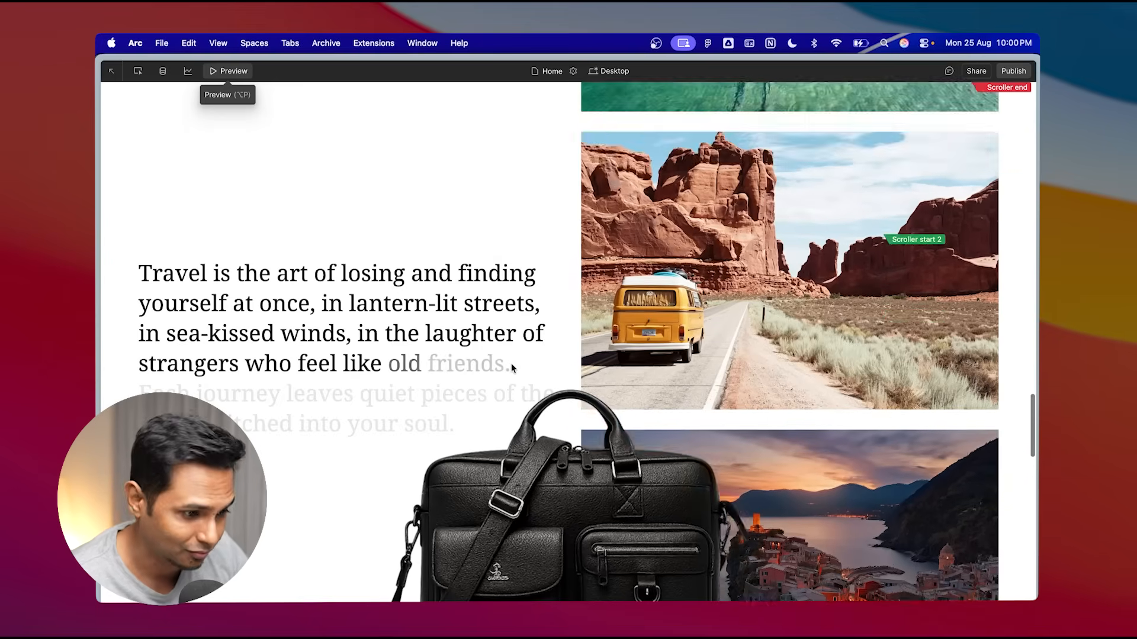
# - Scroll through the carousel in preview to examine the briefcase over the sections, then return to the designer
pyautogui.scroll(3, 512, 367)
pyautogui.scroll(-6, 512, 367)
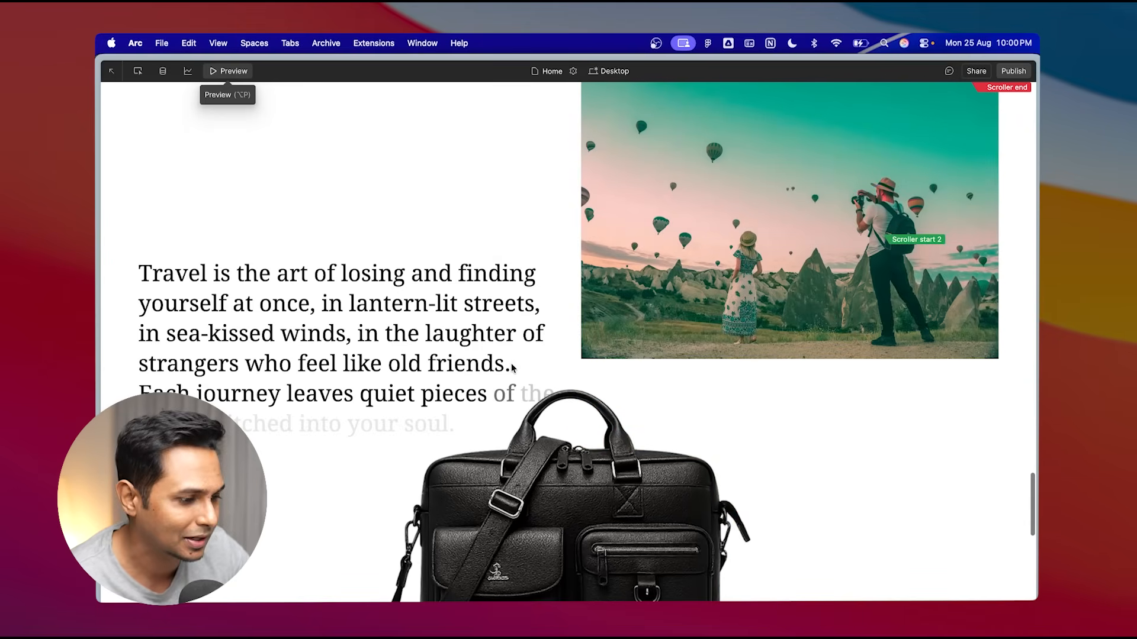
pyautogui.scroll(10, 512, 367)
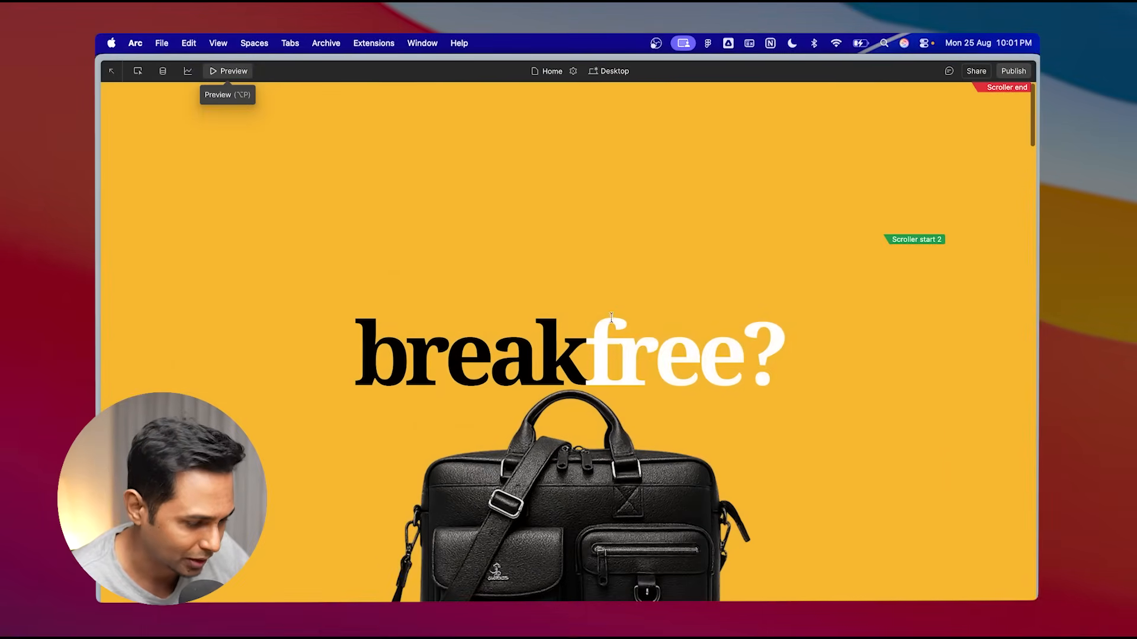
pyautogui.click(235, 73)
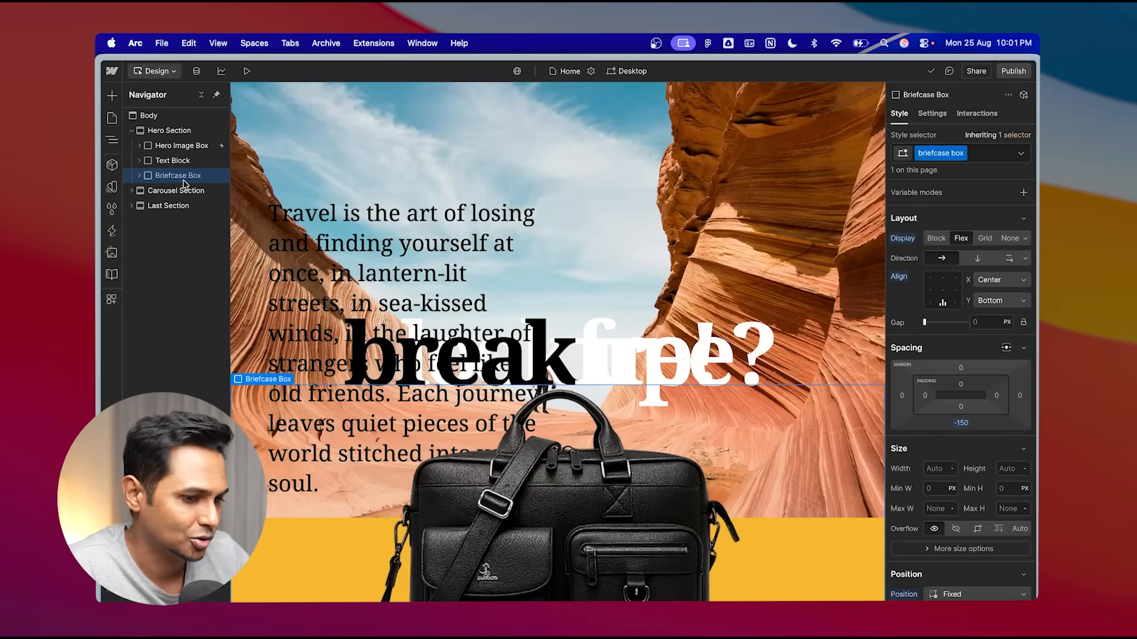
# - Add a custom scroll interaction to the Briefcase Box keeping only a Move Y animation from 0 to 300 px
pyautogui.click(978, 113)
pyautogui.click(915, 339)
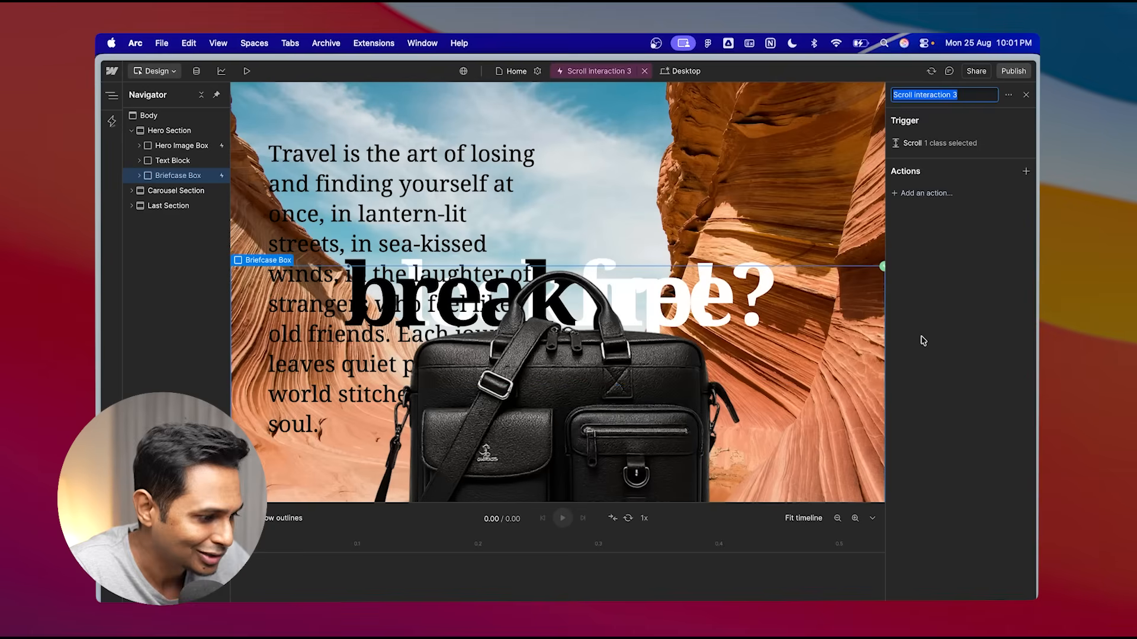
pyautogui.click(941, 195)
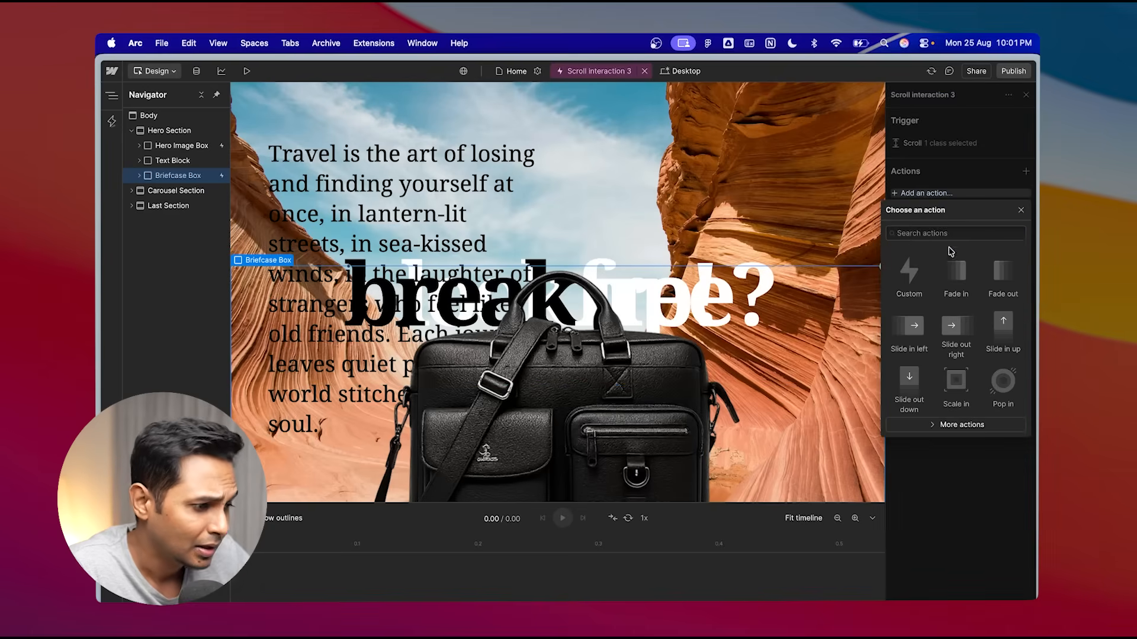
pyautogui.click(915, 283)
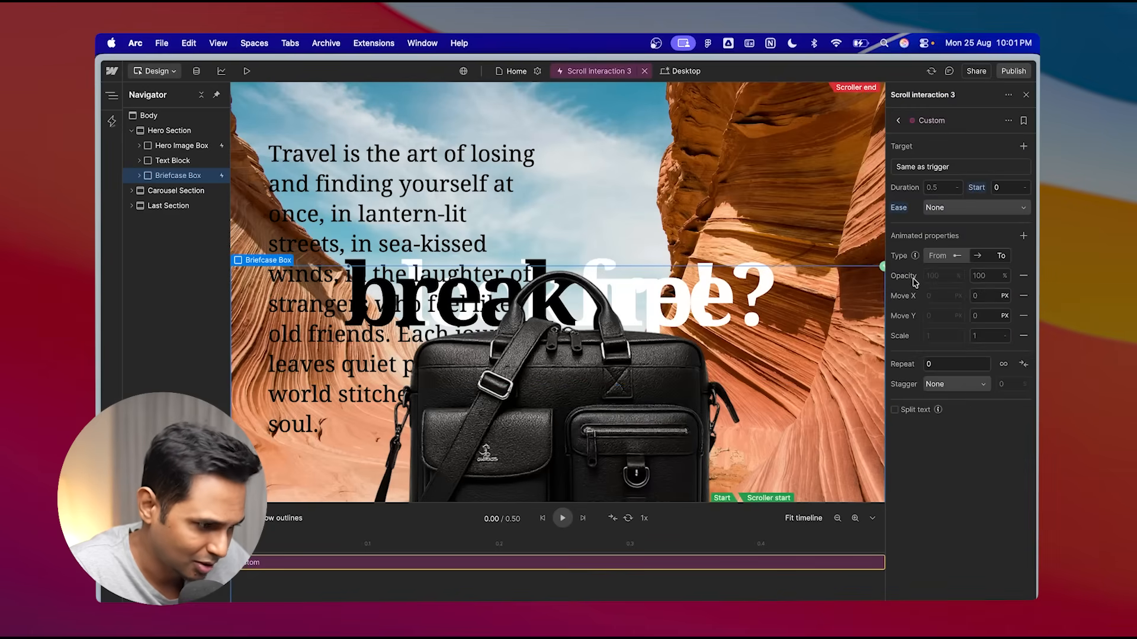
pyautogui.click(1023, 276)
pyautogui.click(1024, 277)
pyautogui.click(1023, 296)
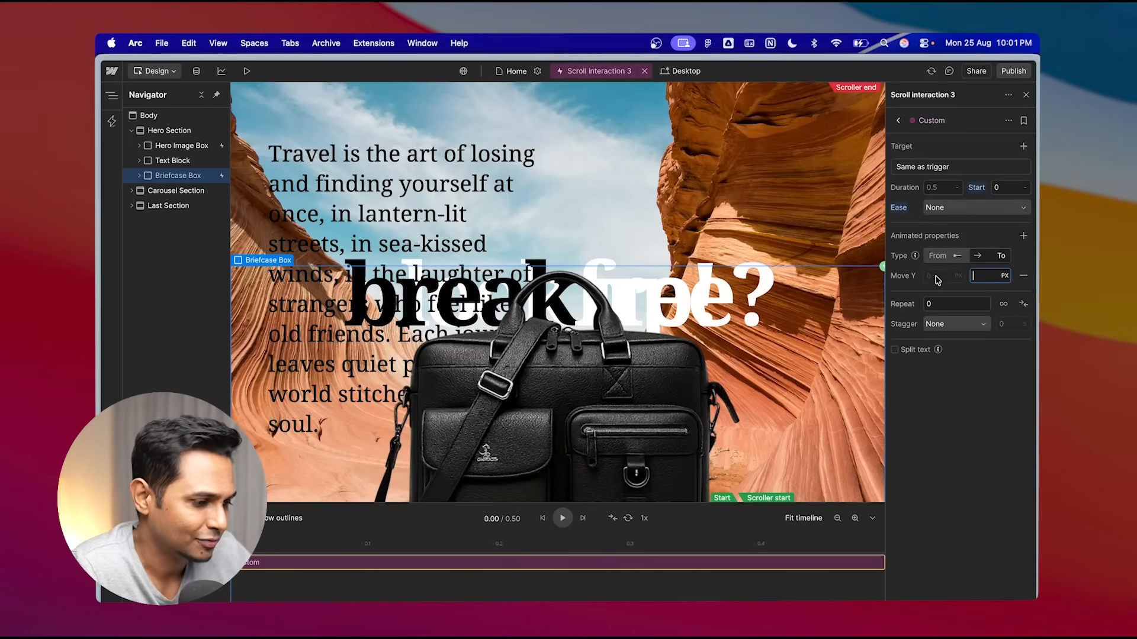
pyautogui.click(941, 259)
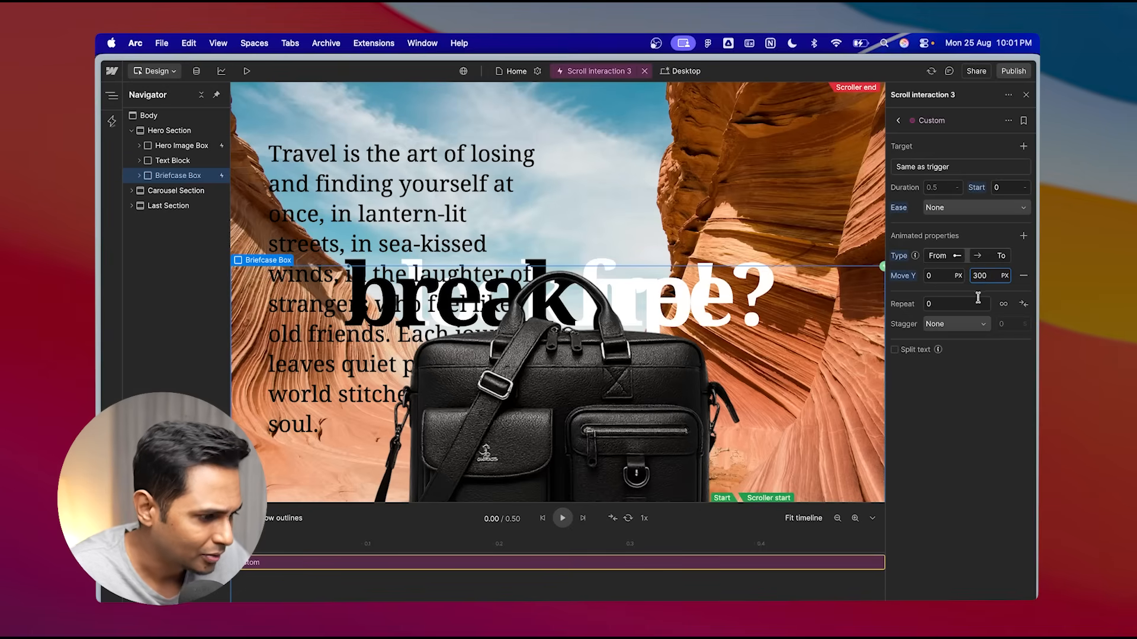
# - Preview the page and scroll through the hero to examine the briefcase's scroll movement
pyautogui.click(246, 72)
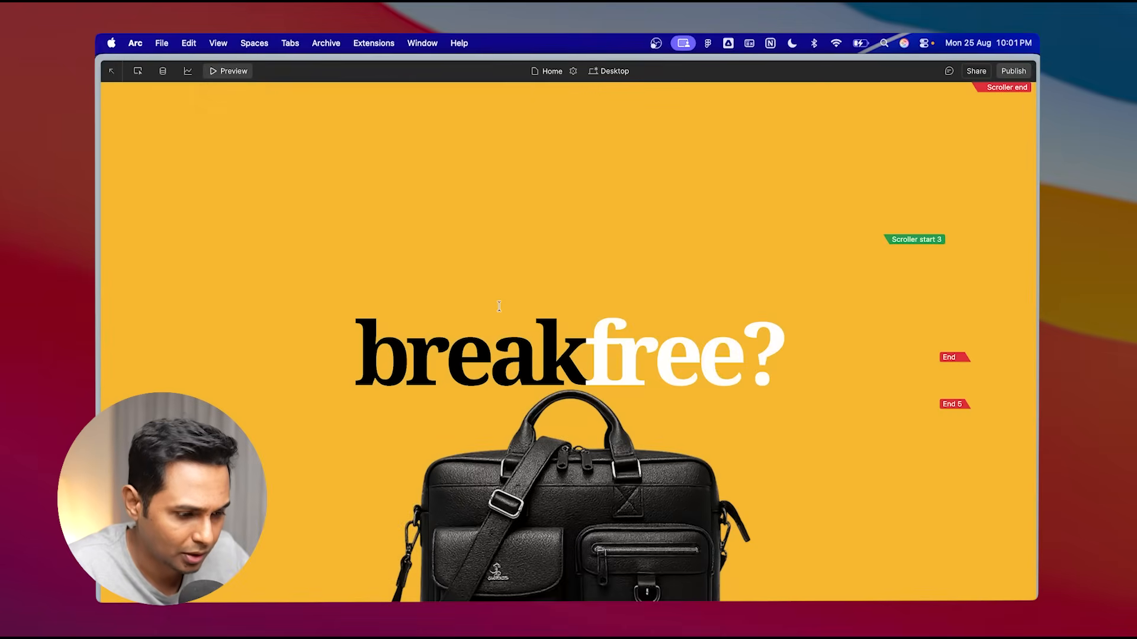
pyautogui.scroll(-4, 499, 306)
pyautogui.scroll(4, 499, 306)
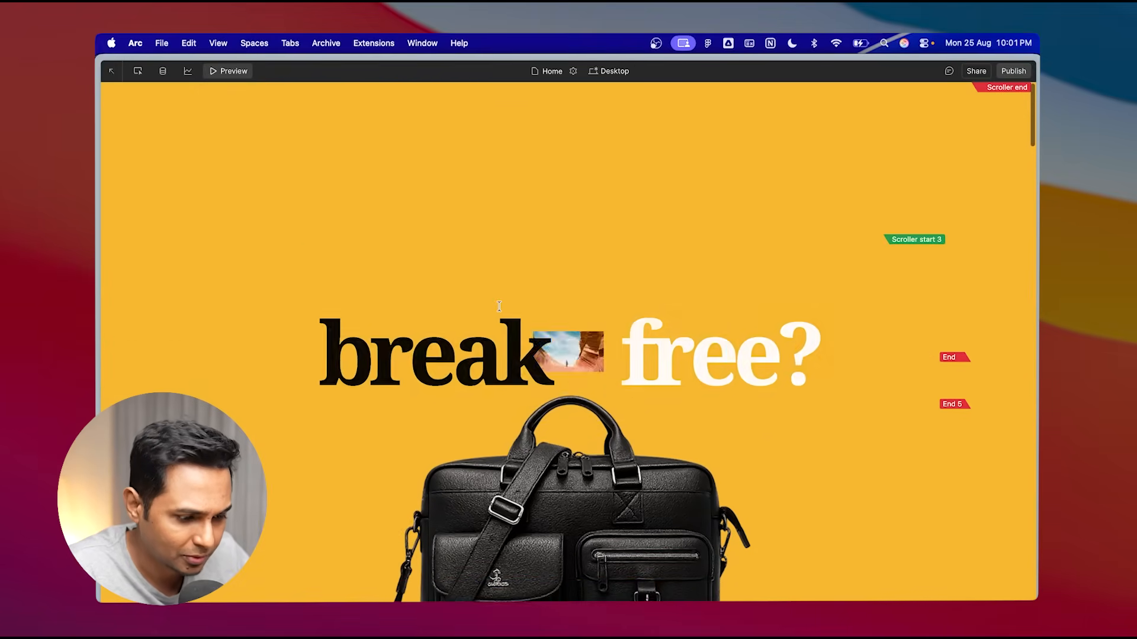
pyautogui.scroll(-5, 499, 306)
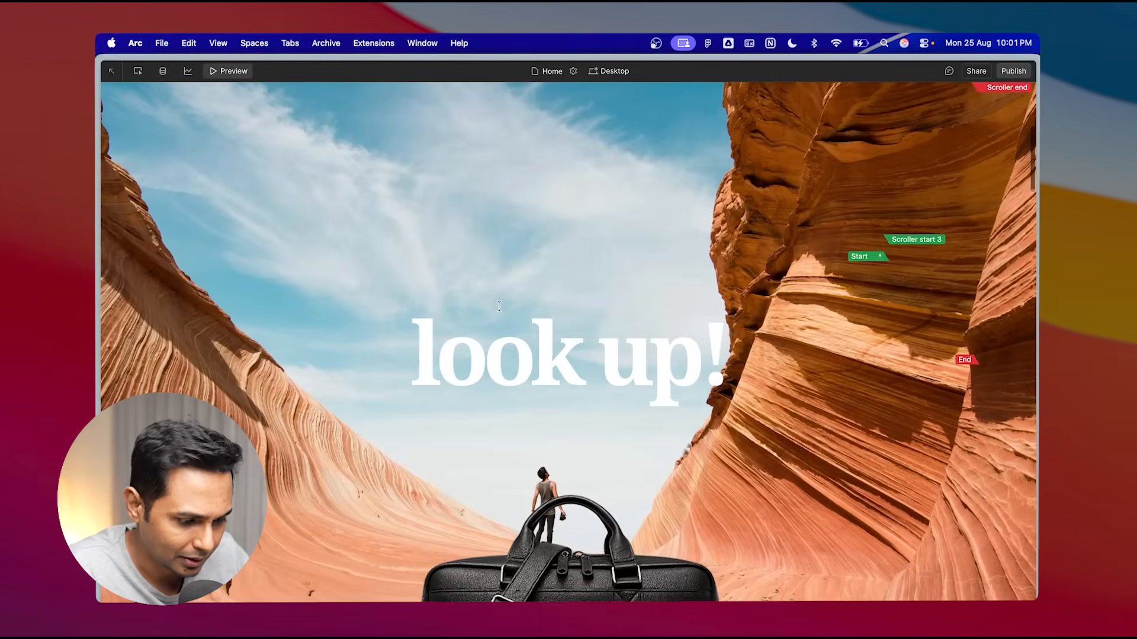
pyautogui.scroll(-6, 499, 306)
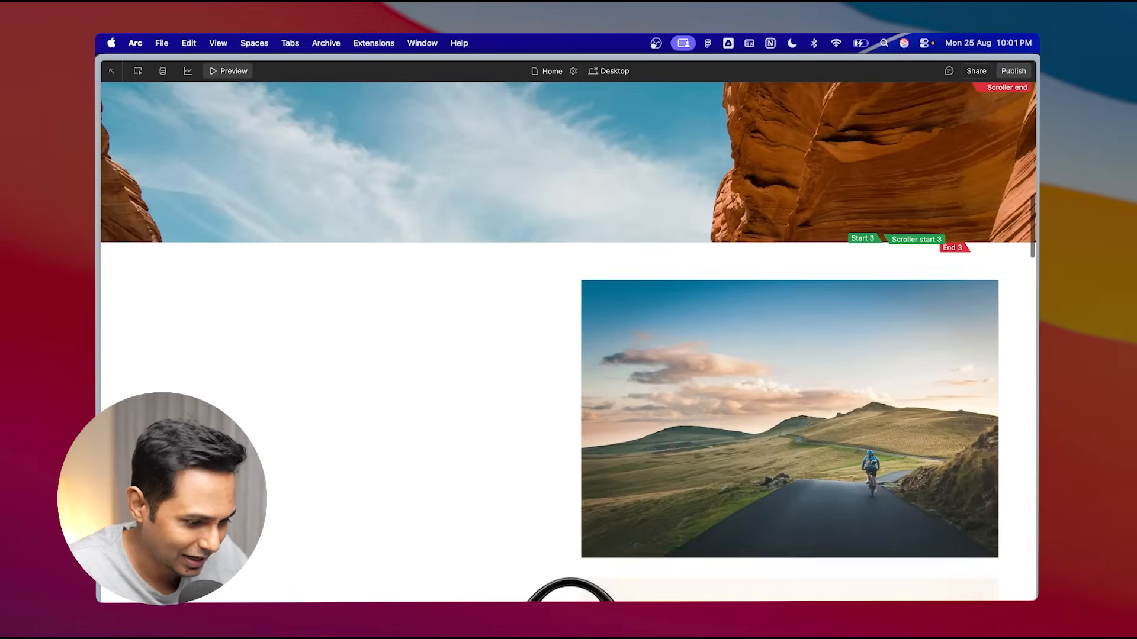
pyautogui.scroll(4, 623, 556)
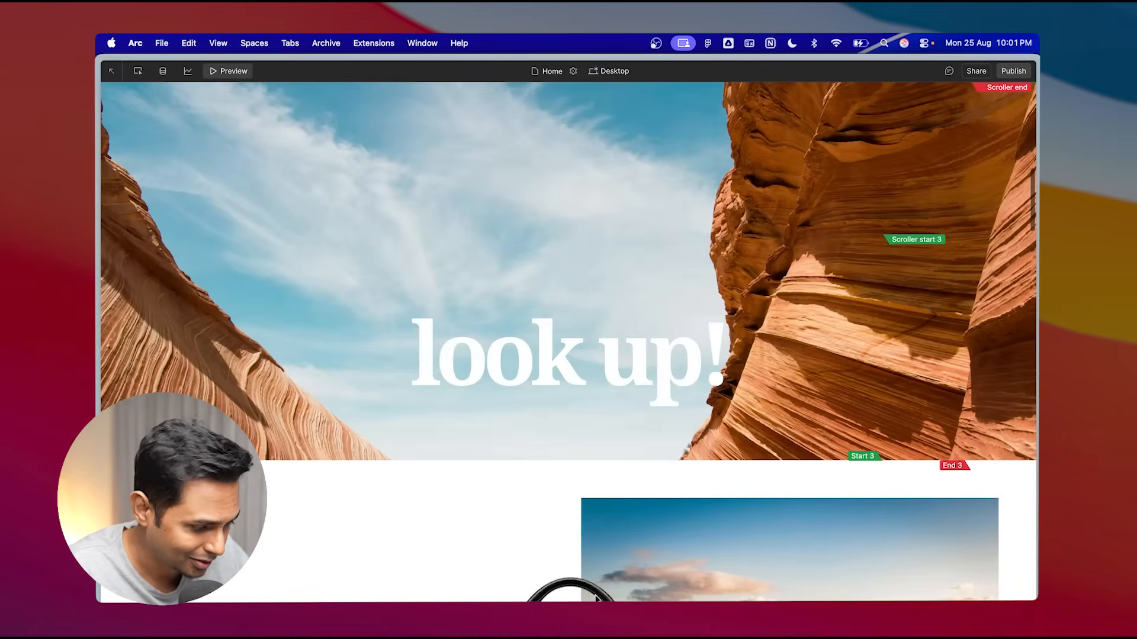
pyautogui.scroll(2, 695, 364)
pyautogui.press('Escape')
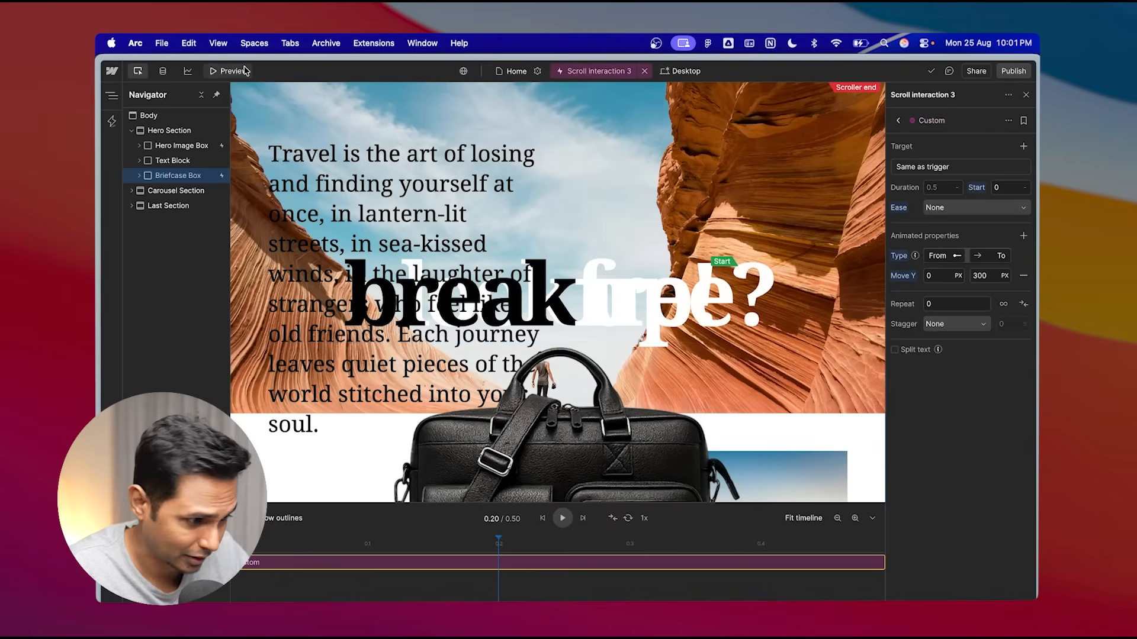
# - Set the Move Y end value of the briefcase interaction to 400 px
pyautogui.click(987, 279)
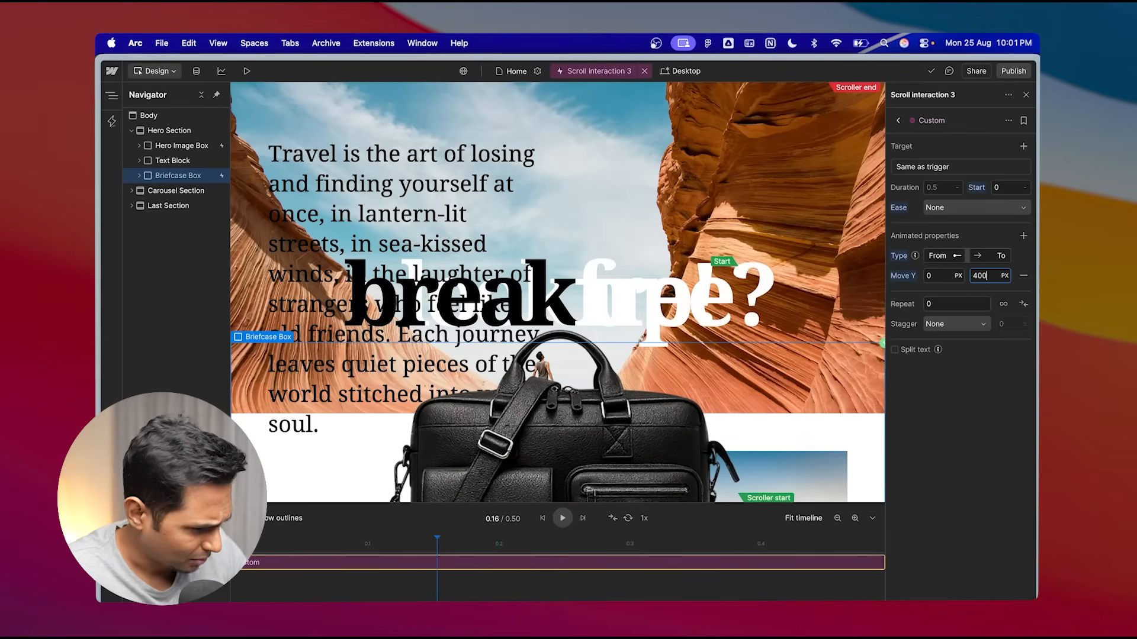
pyautogui.write('400')
pyautogui.press('Return')
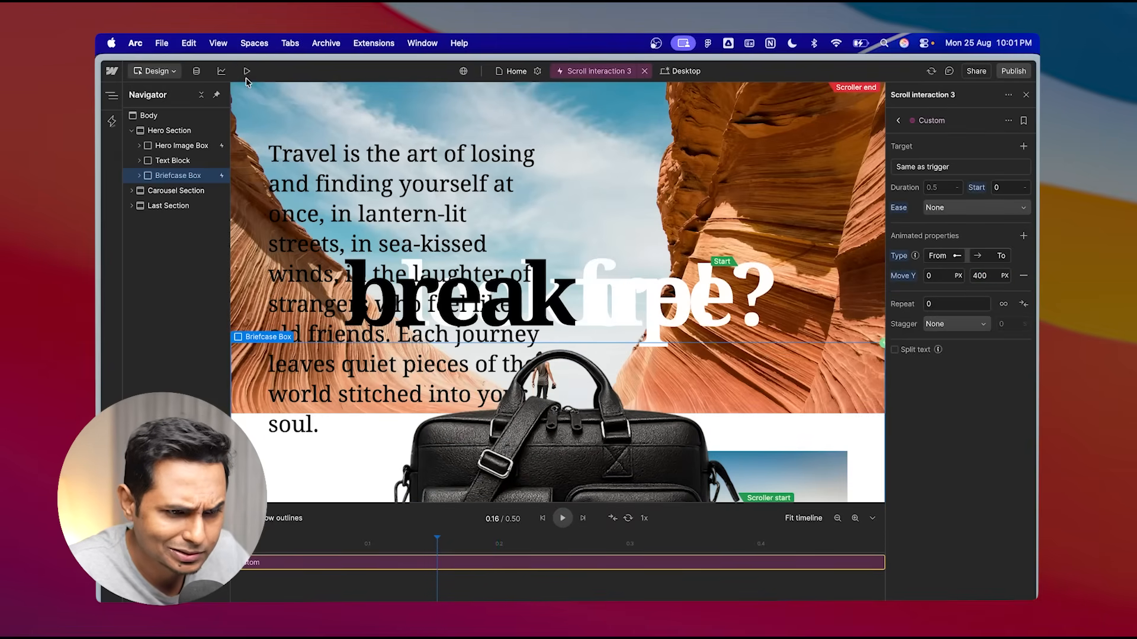
# - Preview the whole page, scrolling from the hero through the carousel to the last section to examine the briefcase animation
pyautogui.click(247, 71)
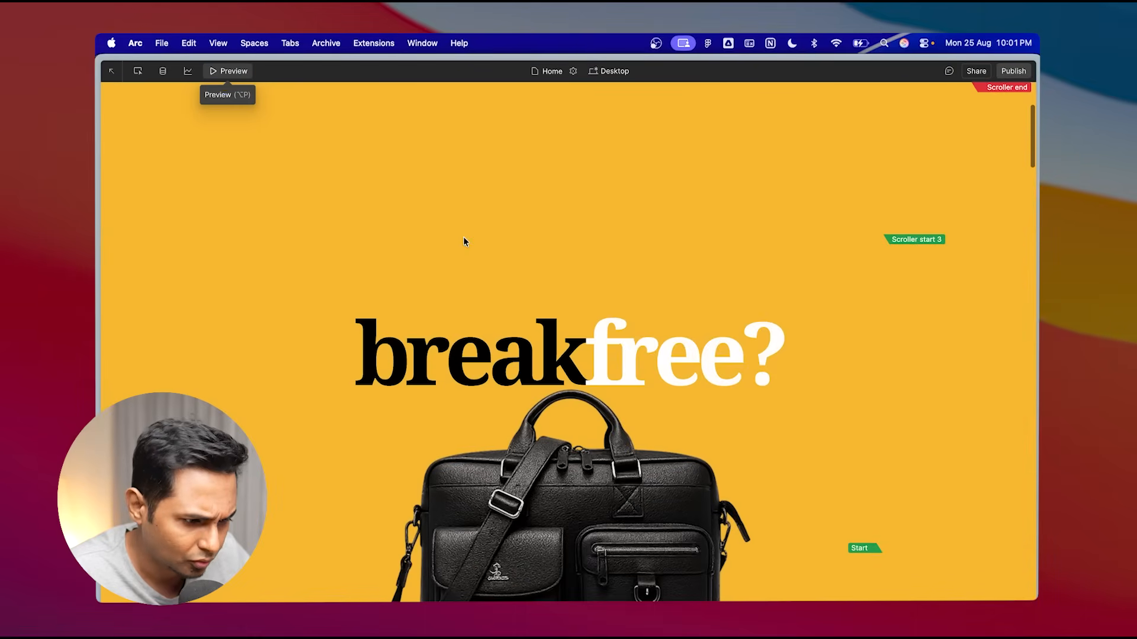
pyautogui.scroll(-6, 464, 238)
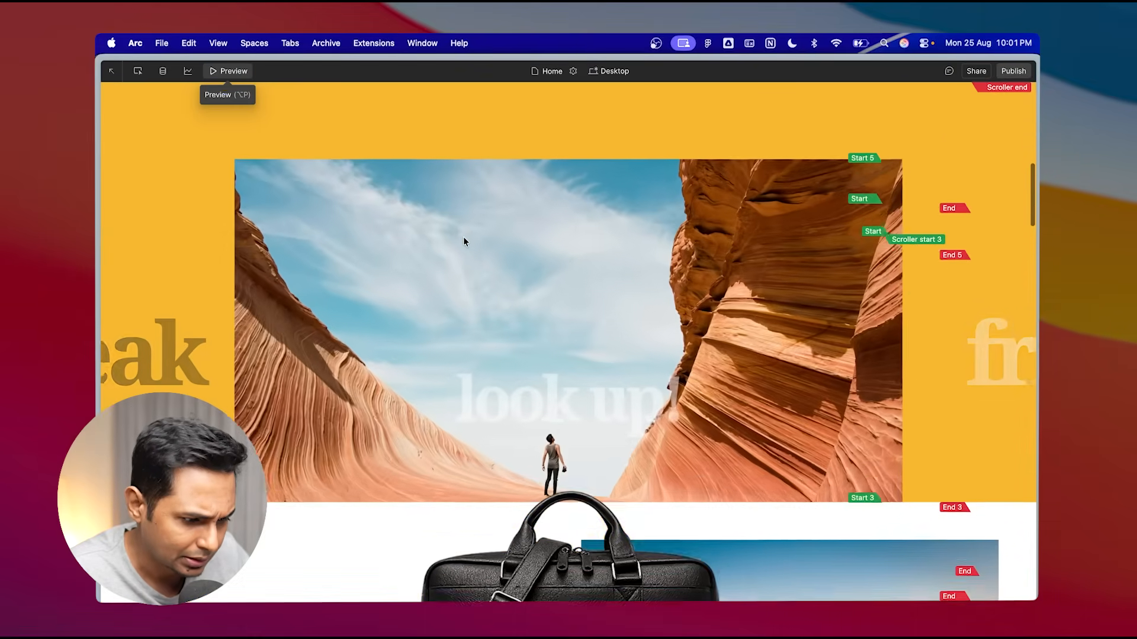
pyautogui.scroll(-1, 463, 241)
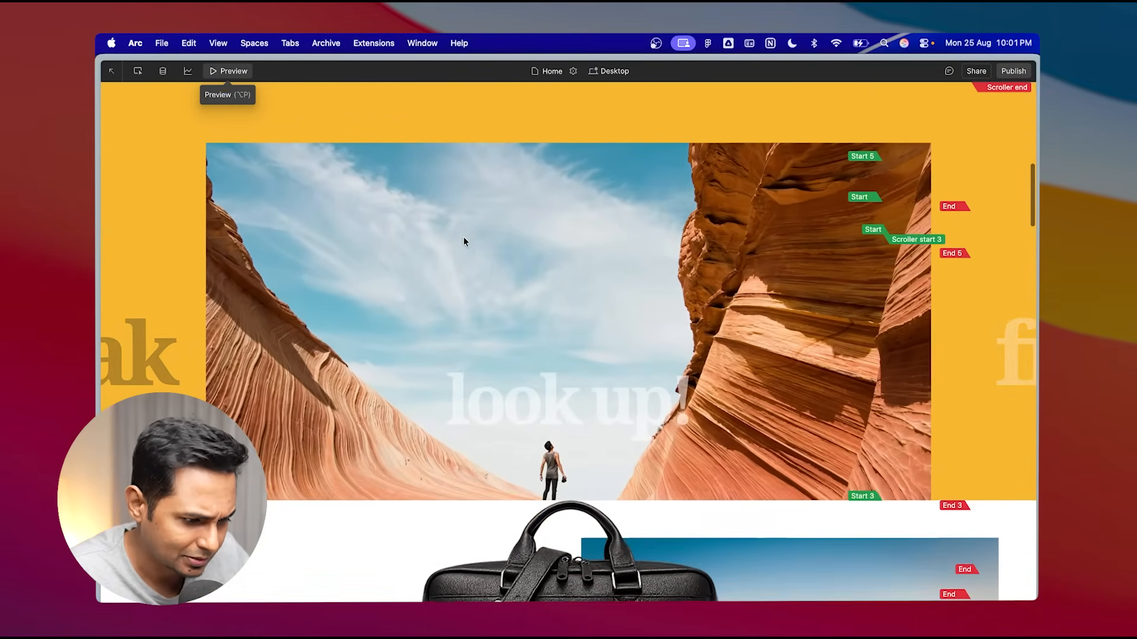
pyautogui.scroll(-5, 464, 241)
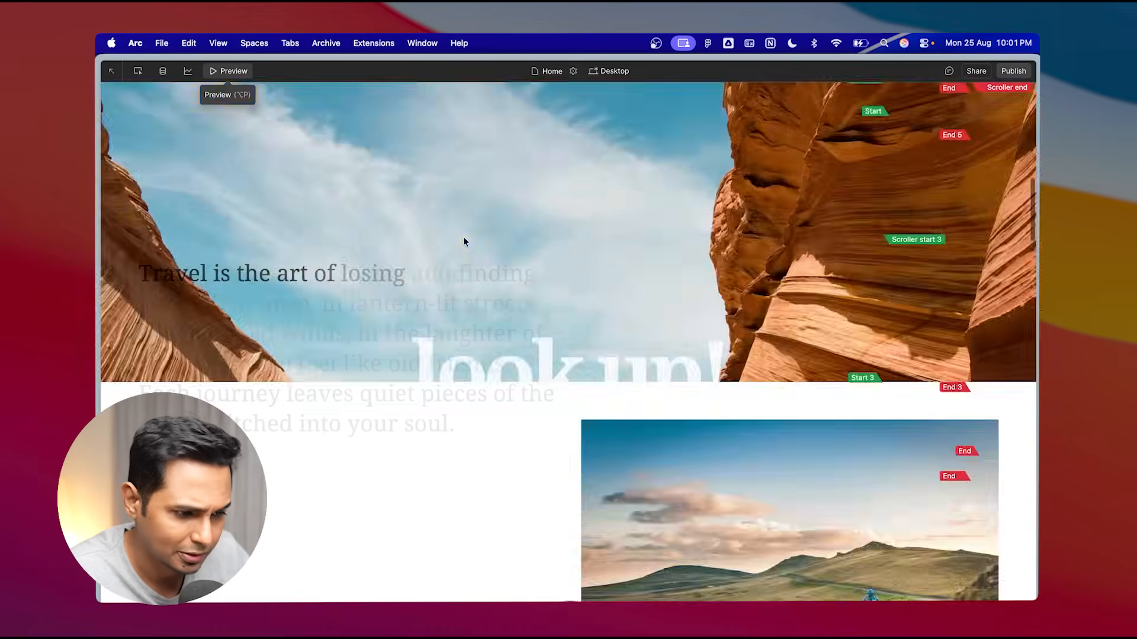
pyautogui.scroll(-5, 464, 241)
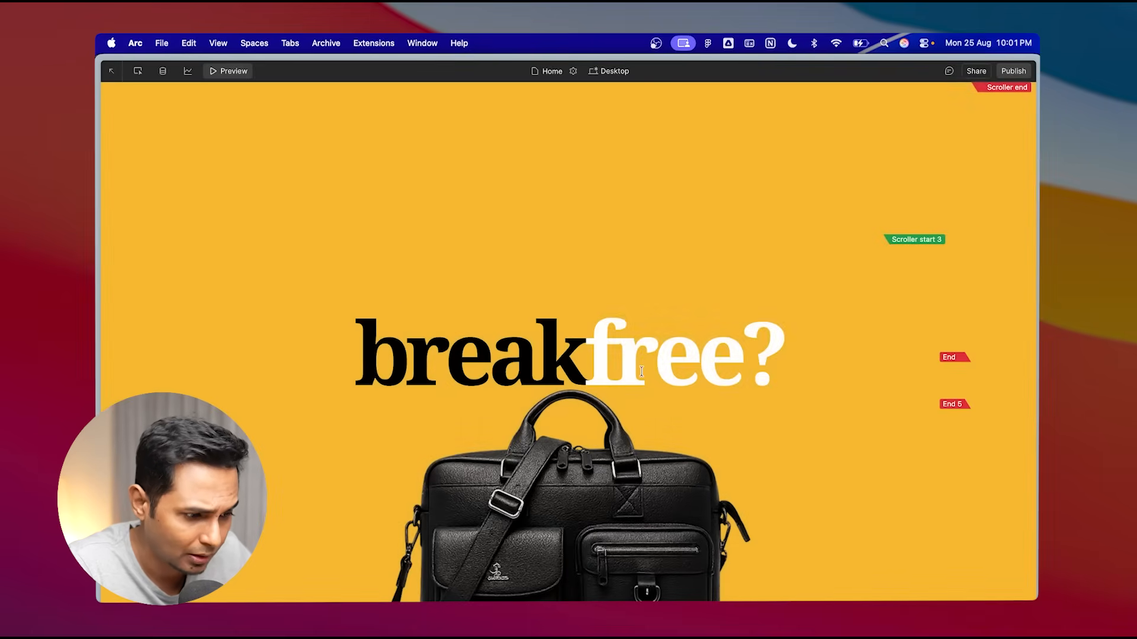
pyautogui.scroll(-4, 642, 372)
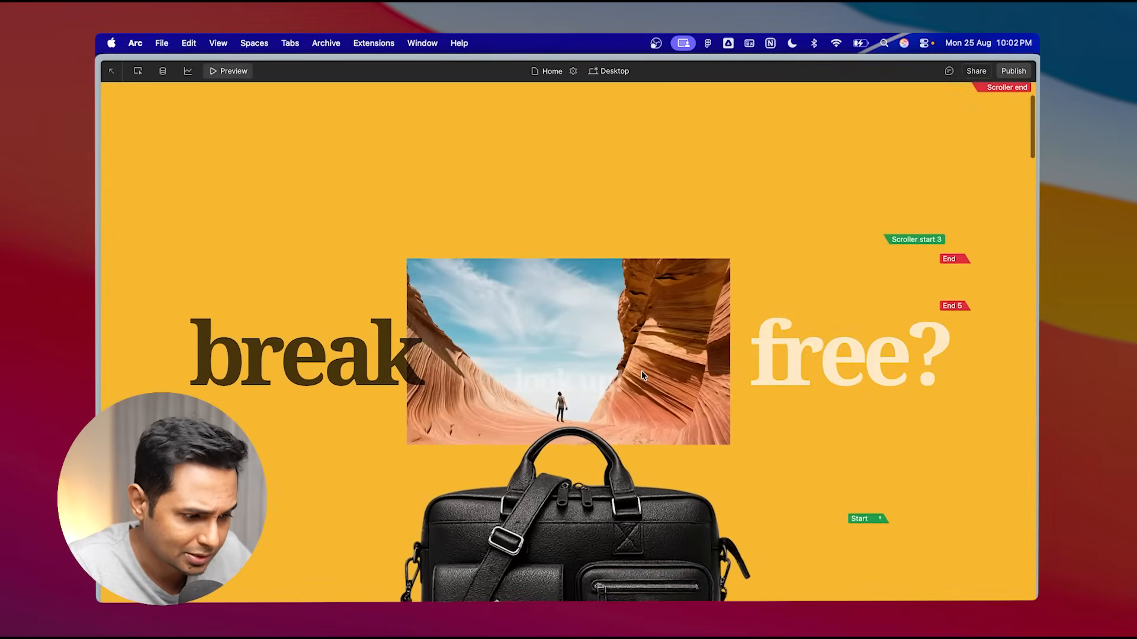
pyautogui.scroll(-5, 641, 371)
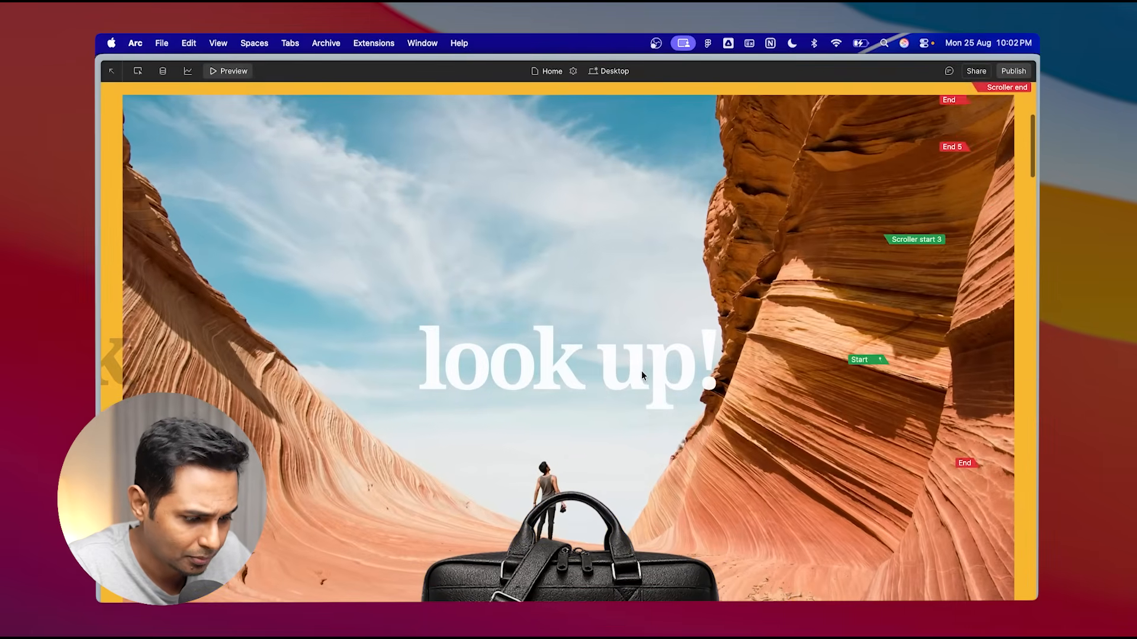
pyautogui.scroll(-4, 641, 371)
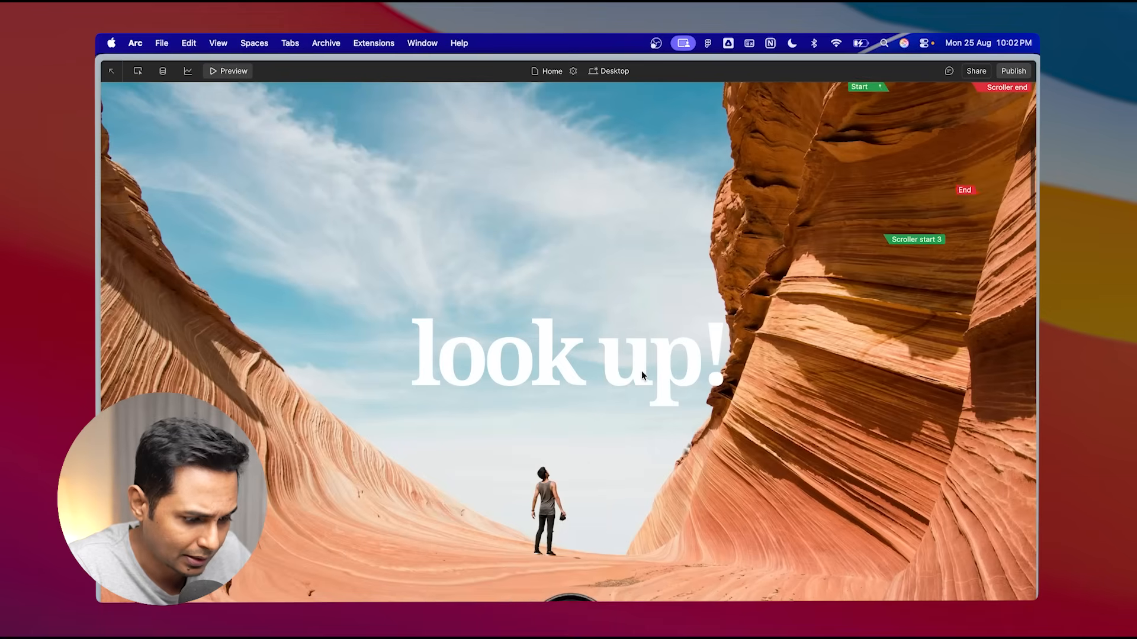
pyautogui.scroll(-3, 641, 371)
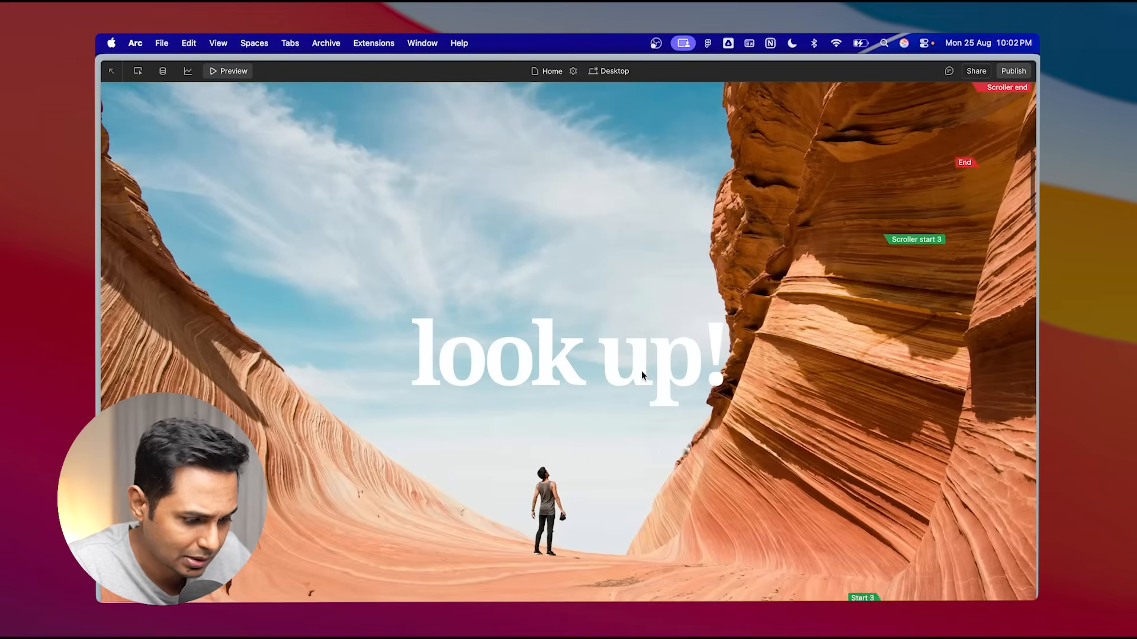
pyautogui.scroll(-4, 641, 370)
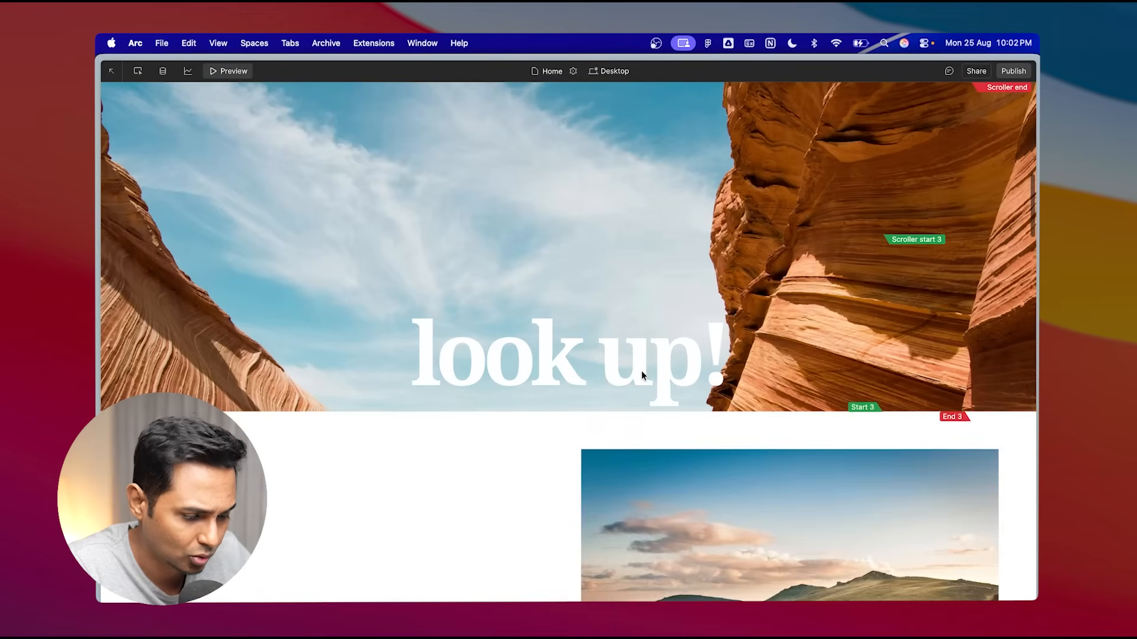
pyautogui.scroll(-6, 641, 370)
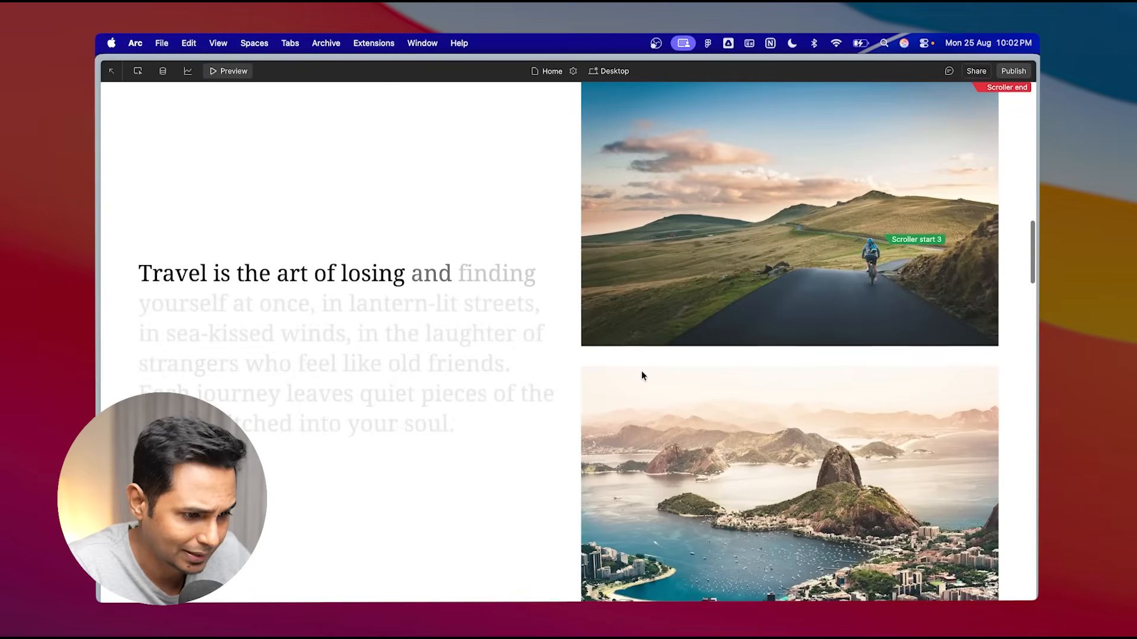
pyautogui.scroll(-5, 641, 370)
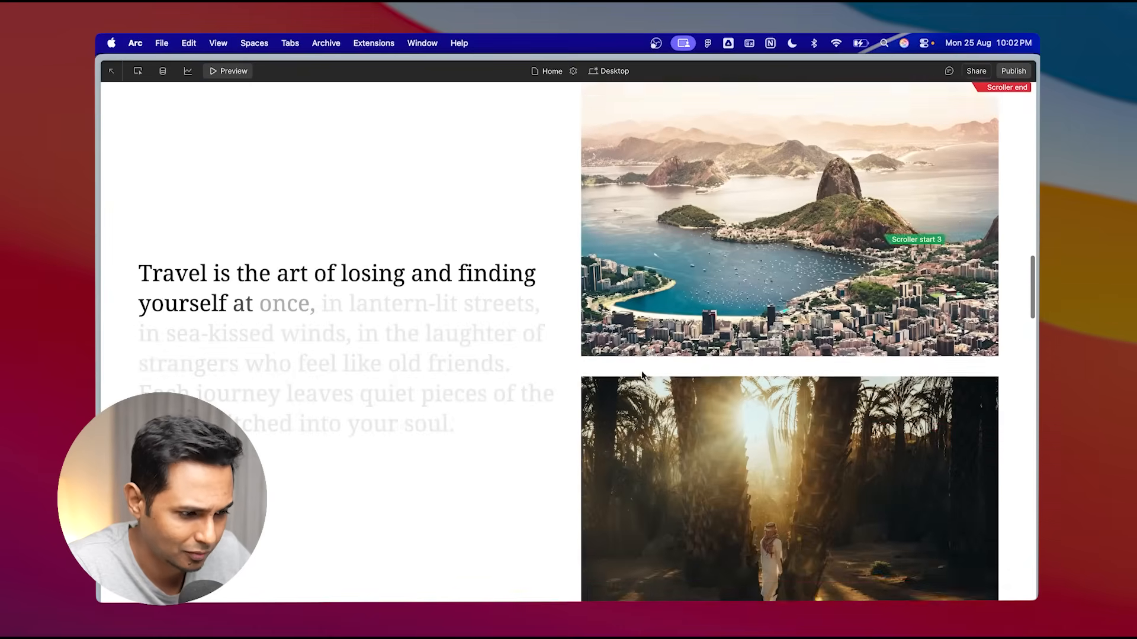
pyautogui.scroll(-5, 642, 375)
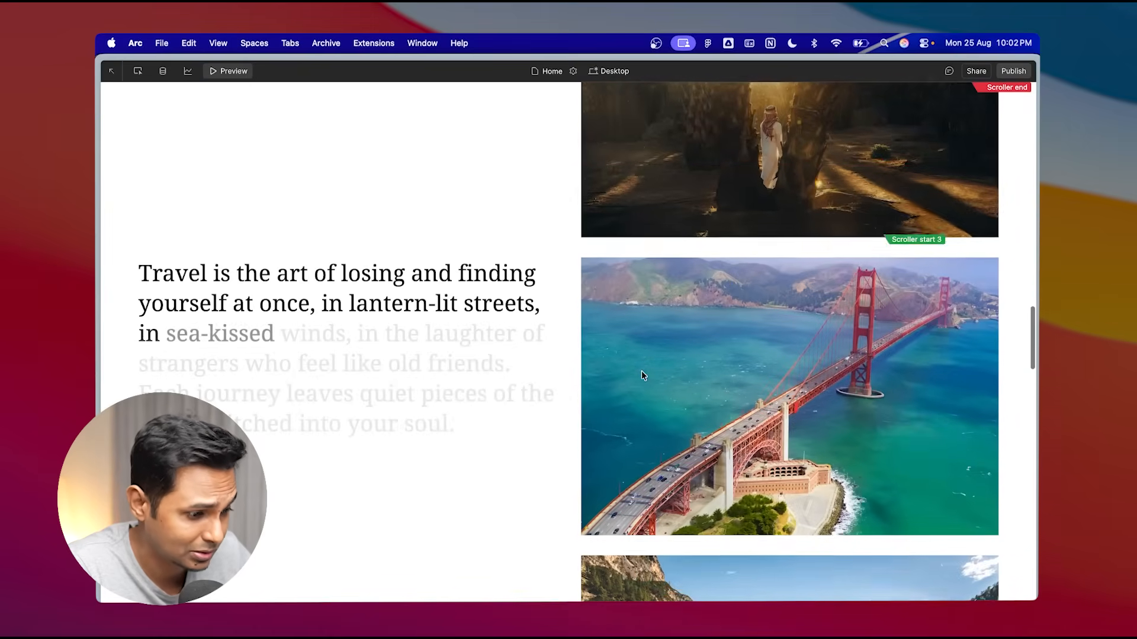
pyautogui.scroll(-10, 641, 372)
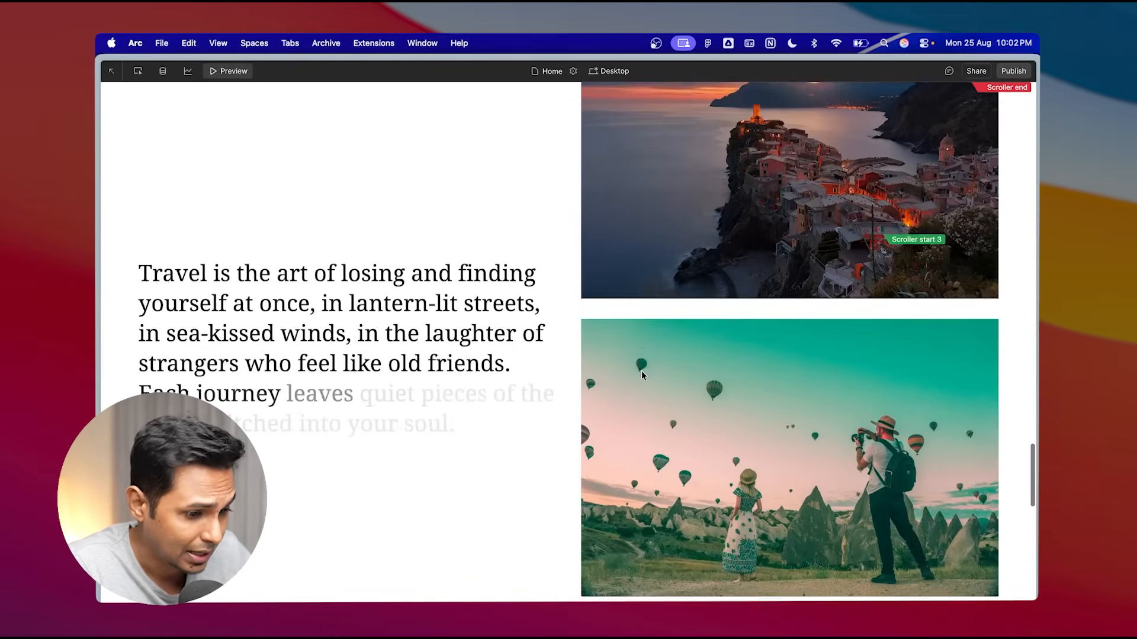
pyautogui.scroll(-10, 642, 373)
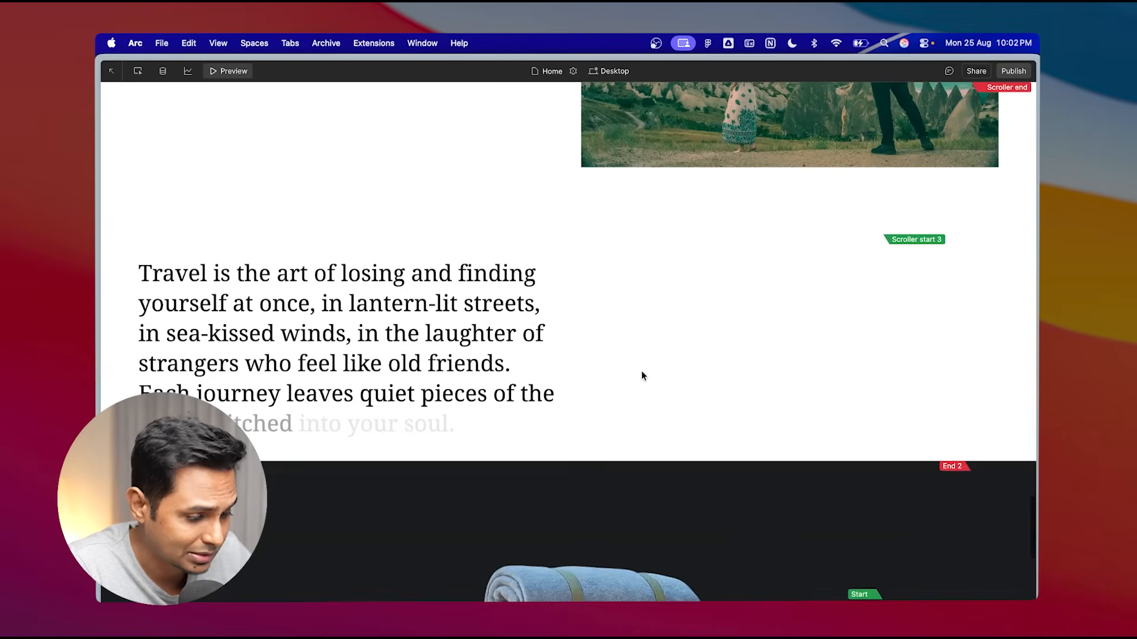
pyautogui.scroll(-10, 642, 373)
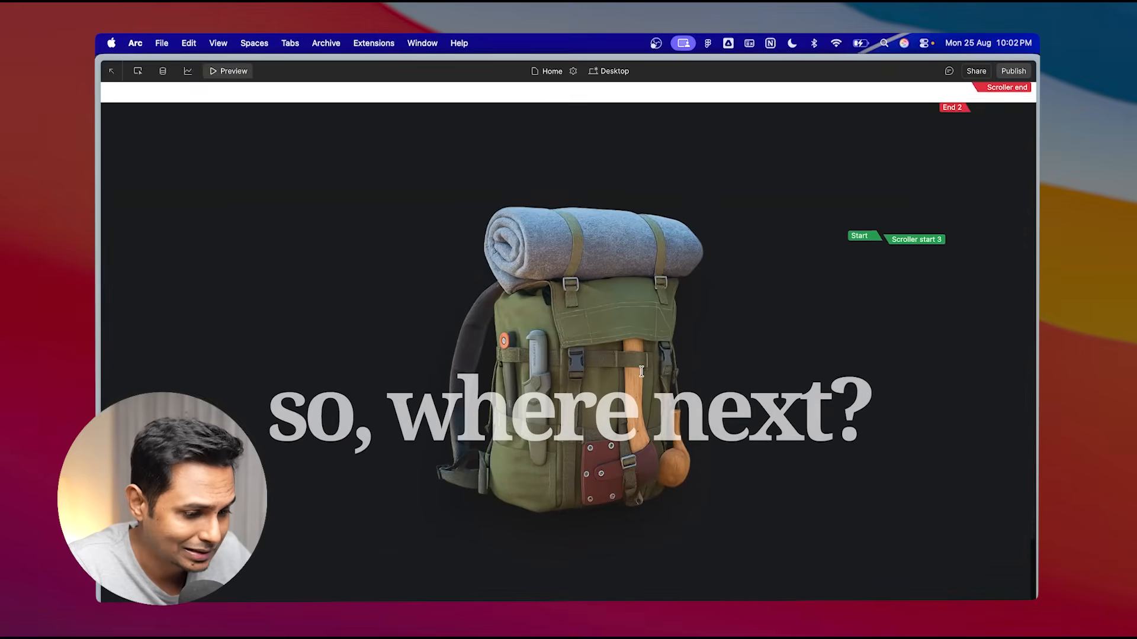
pyautogui.scroll(-10, 642, 372)
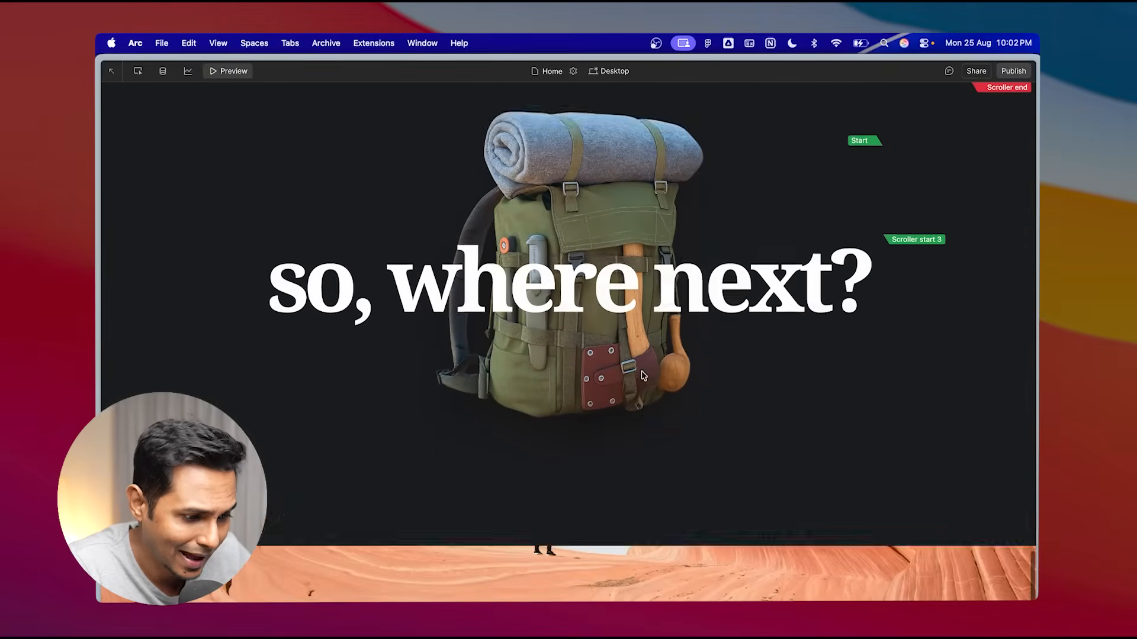
pyautogui.scroll(10, 642, 373)
pyautogui.scroll(-10, 642, 374)
pyautogui.scroll(10, 663, 430)
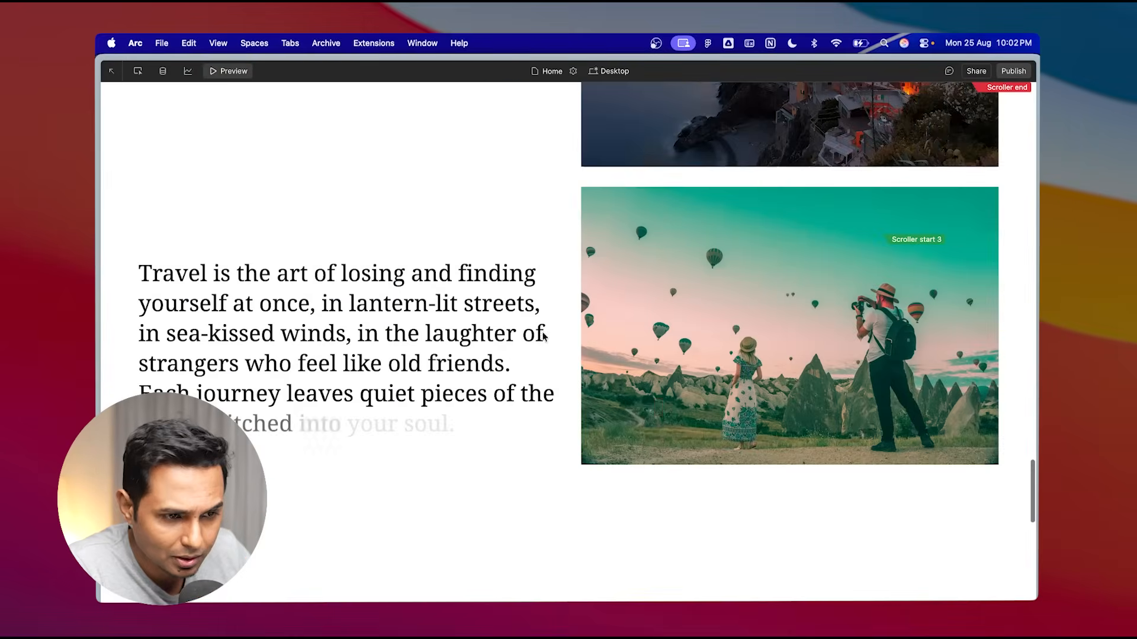
pyautogui.click(231, 71)
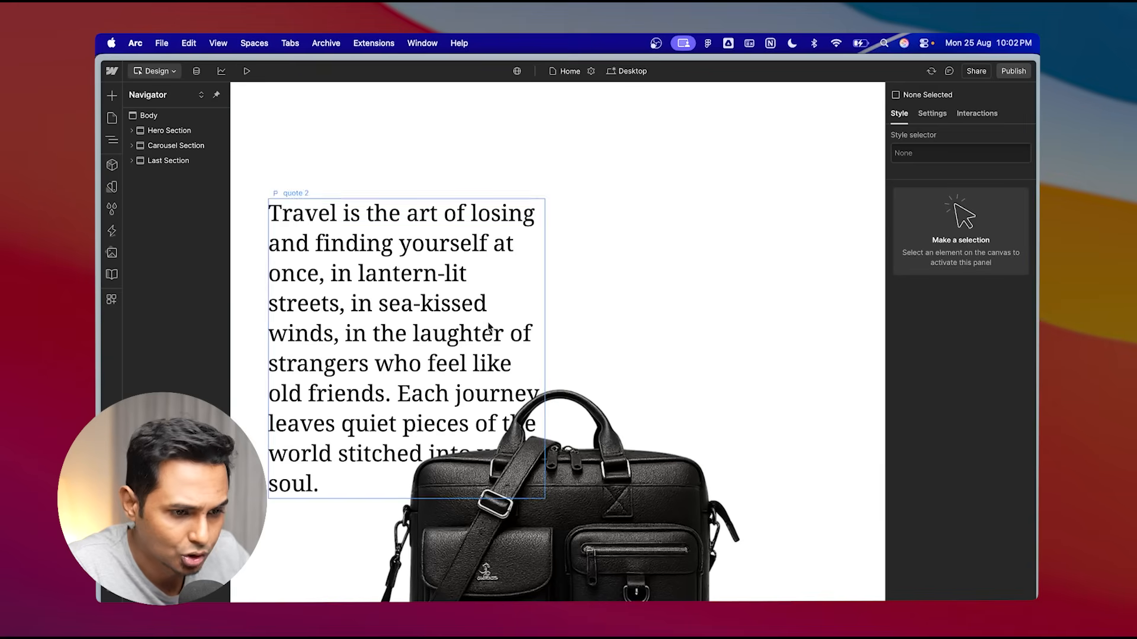
# - Inspect the style settings of the Last, Carousel and Hero sections in turn
pyautogui.click(169, 161)
pyautogui.scroll(-5, 971, 415)
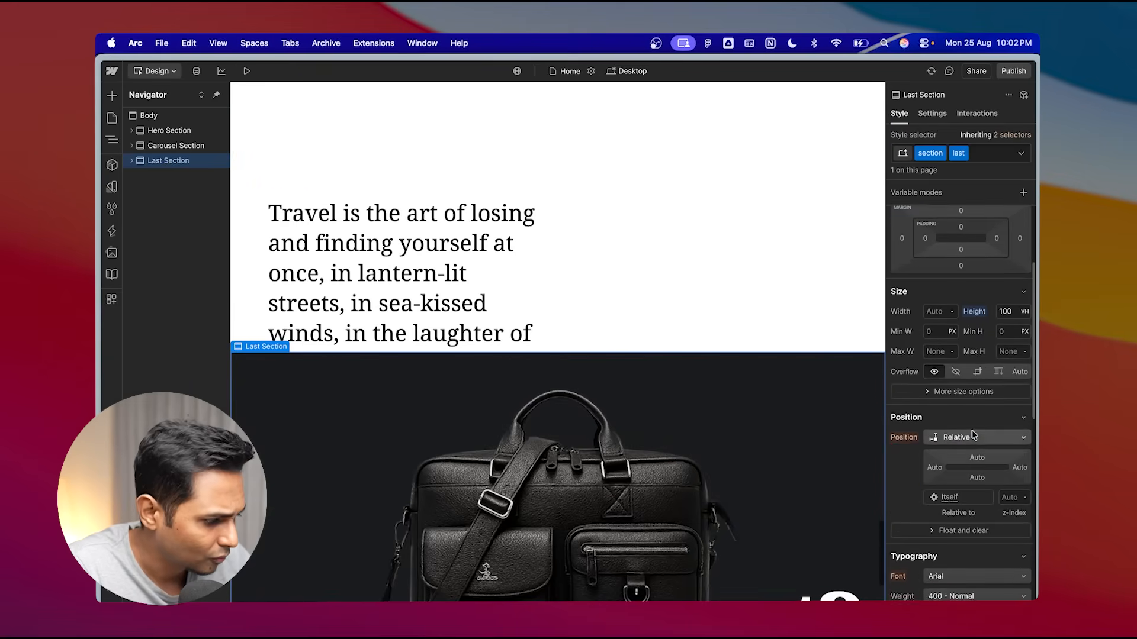
pyautogui.scroll(-5, 974, 436)
pyautogui.scroll(10, 976, 403)
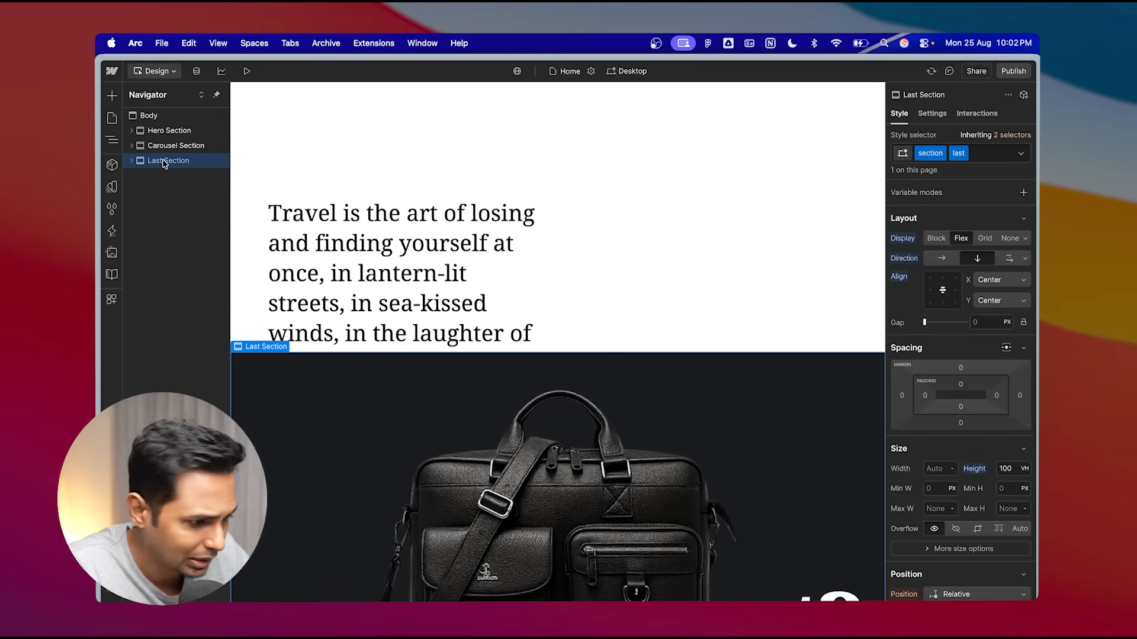
pyautogui.scroll(-1, 984, 479)
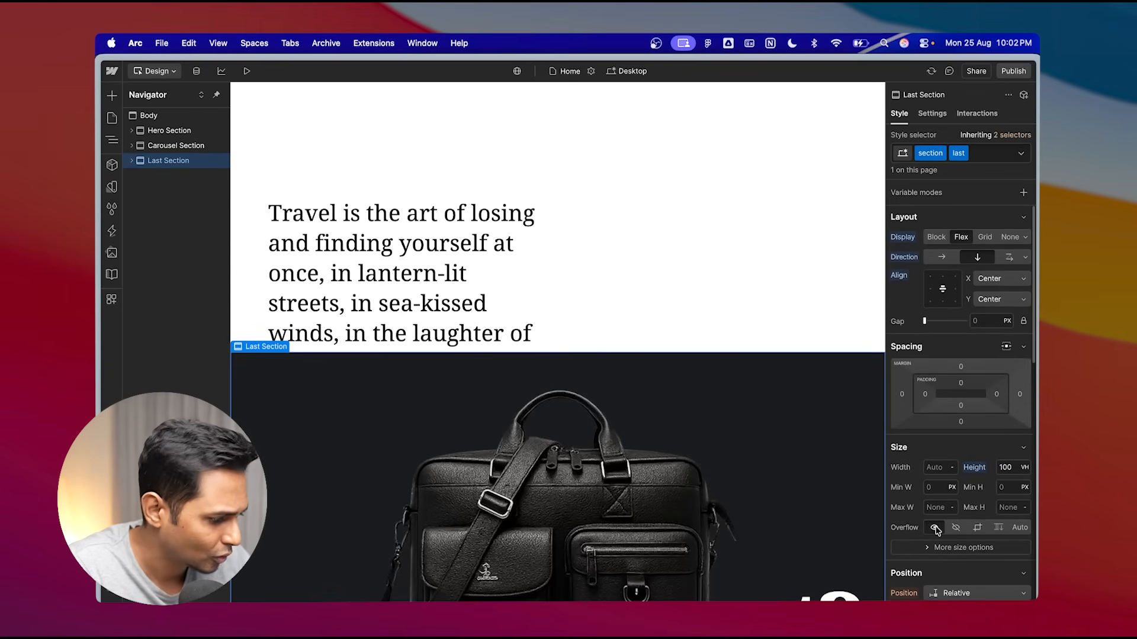
pyautogui.click(176, 145)
pyautogui.scroll(-3, 986, 490)
pyautogui.scroll(-3, 986, 490)
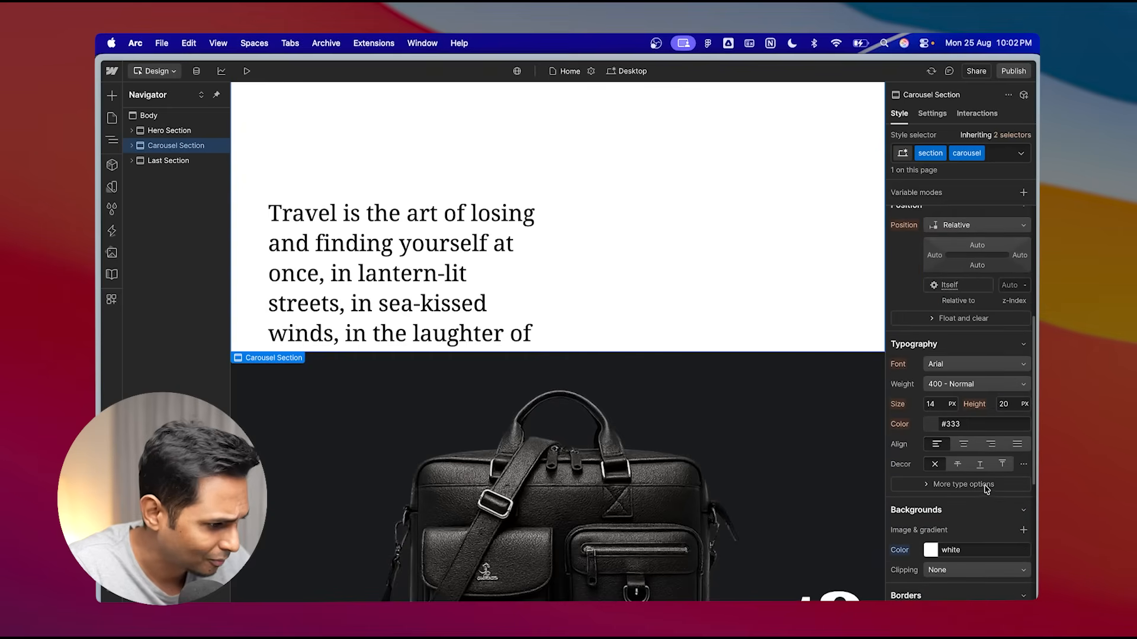
pyautogui.scroll(3, 987, 368)
pyautogui.scroll(-5, 1027, 425)
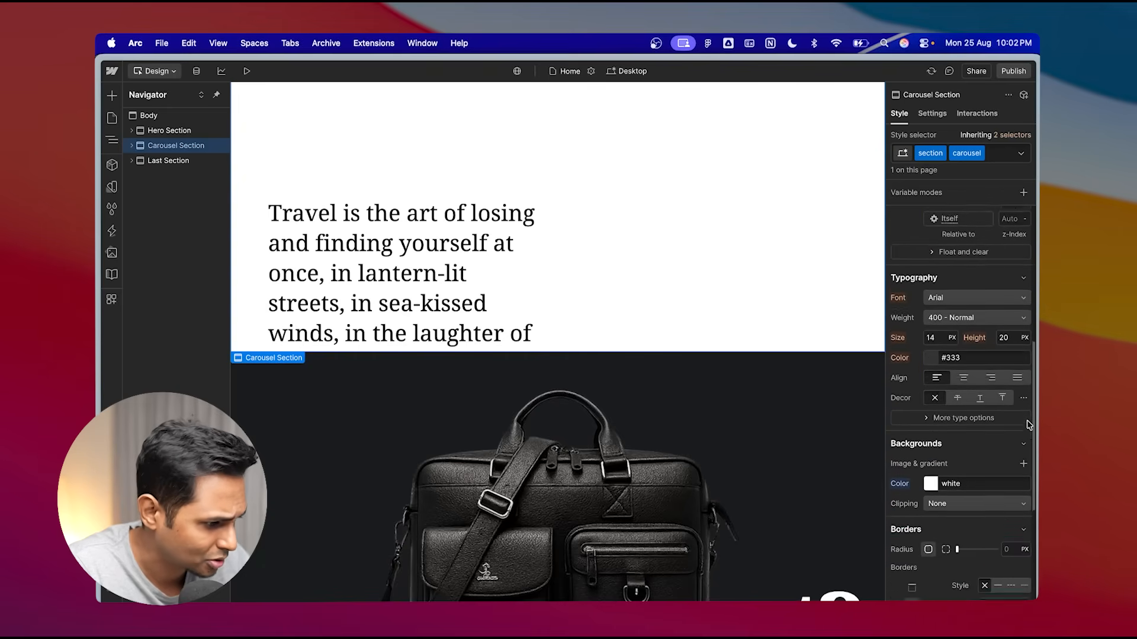
pyautogui.scroll(7, 1005, 464)
pyautogui.scroll(2, 1000, 450)
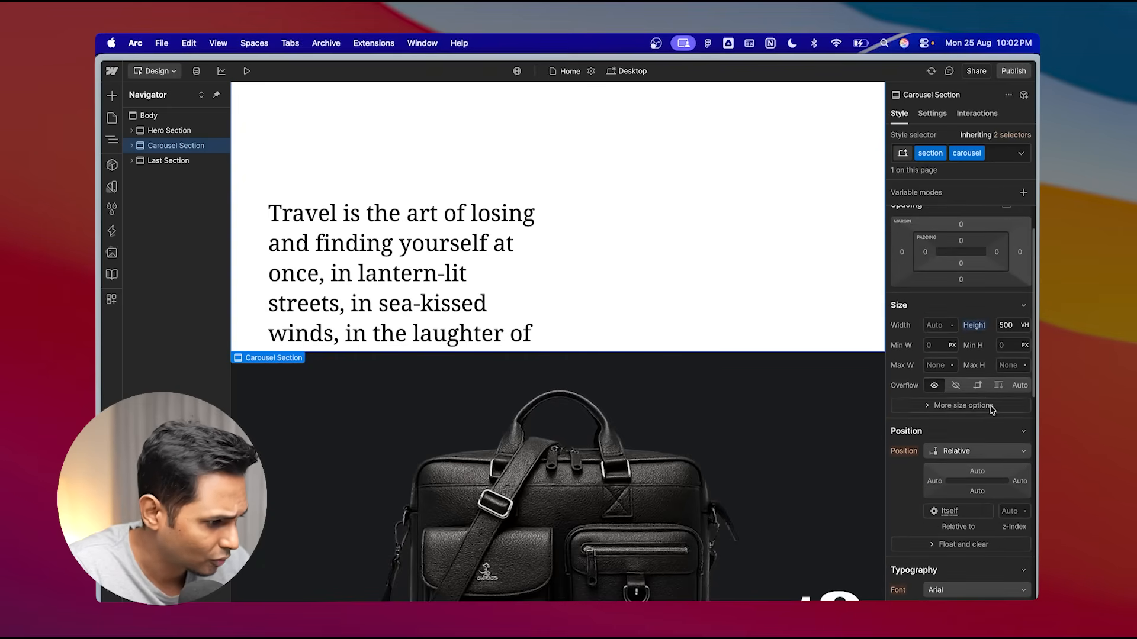
pyautogui.click(170, 131)
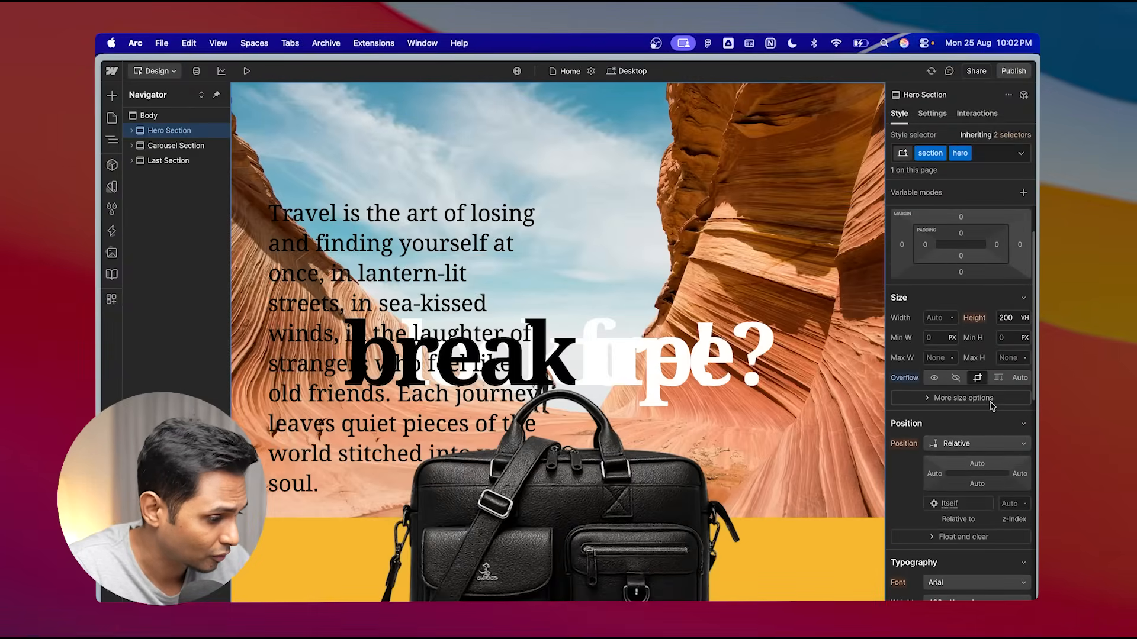
pyautogui.scroll(2, 992, 405)
pyautogui.click(244, 72)
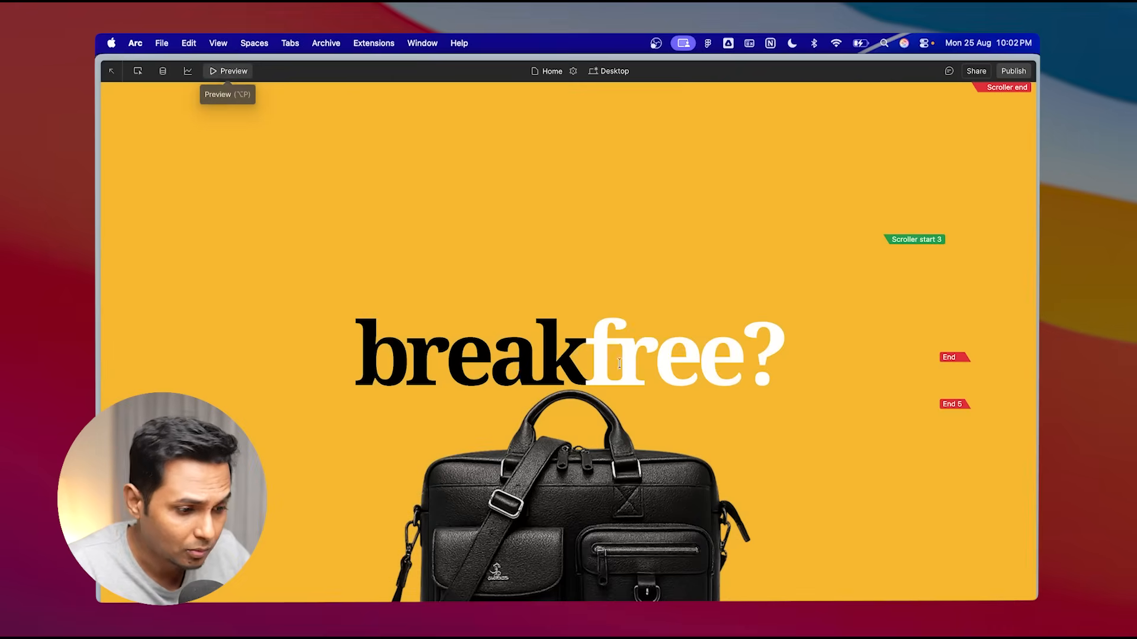
pyautogui.press('super+r')
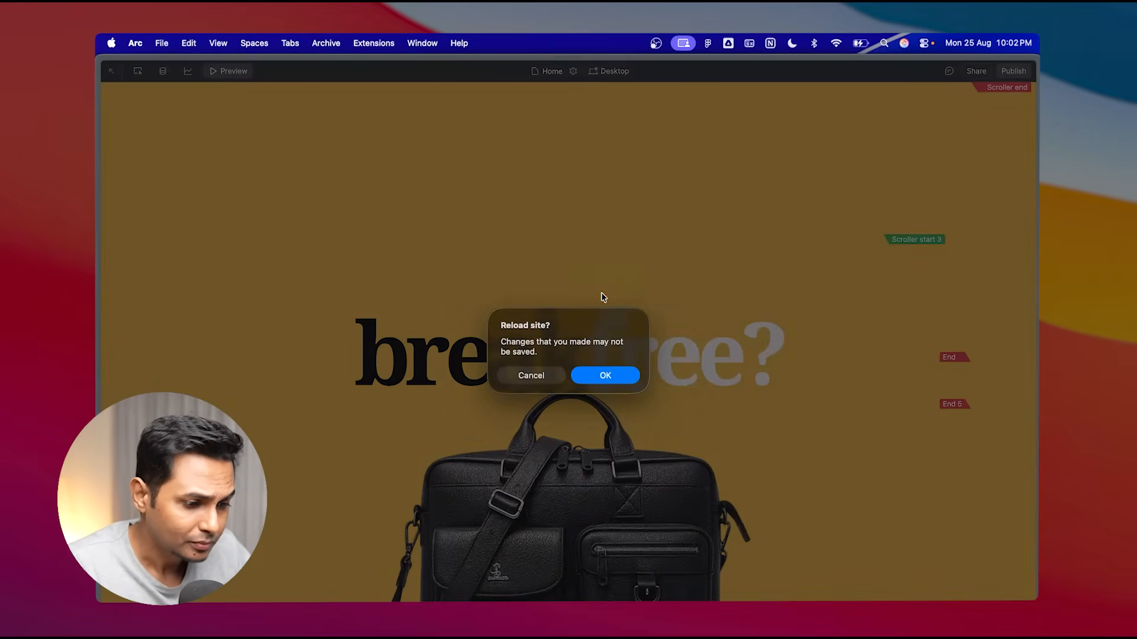
pyautogui.click(540, 375)
pyautogui.click(218, 76)
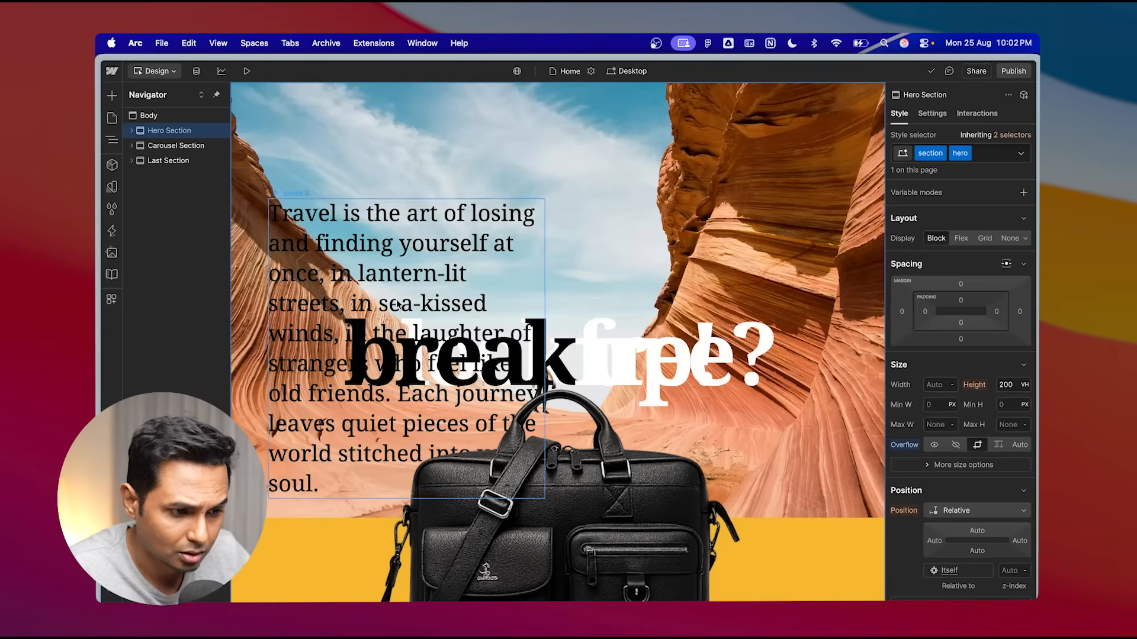
# - Preview and reload the page, then scroll from the hero to the last section to examine the briefcase animation
pyautogui.click(246, 72)
pyautogui.press('super+r')
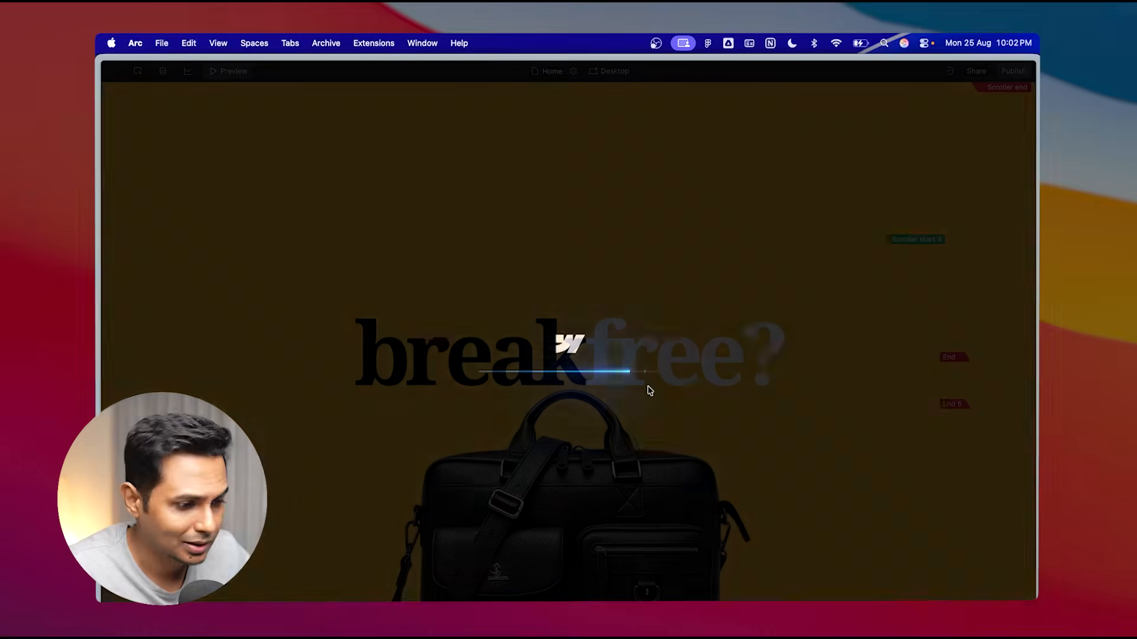
pyautogui.scroll(-5, 648, 385)
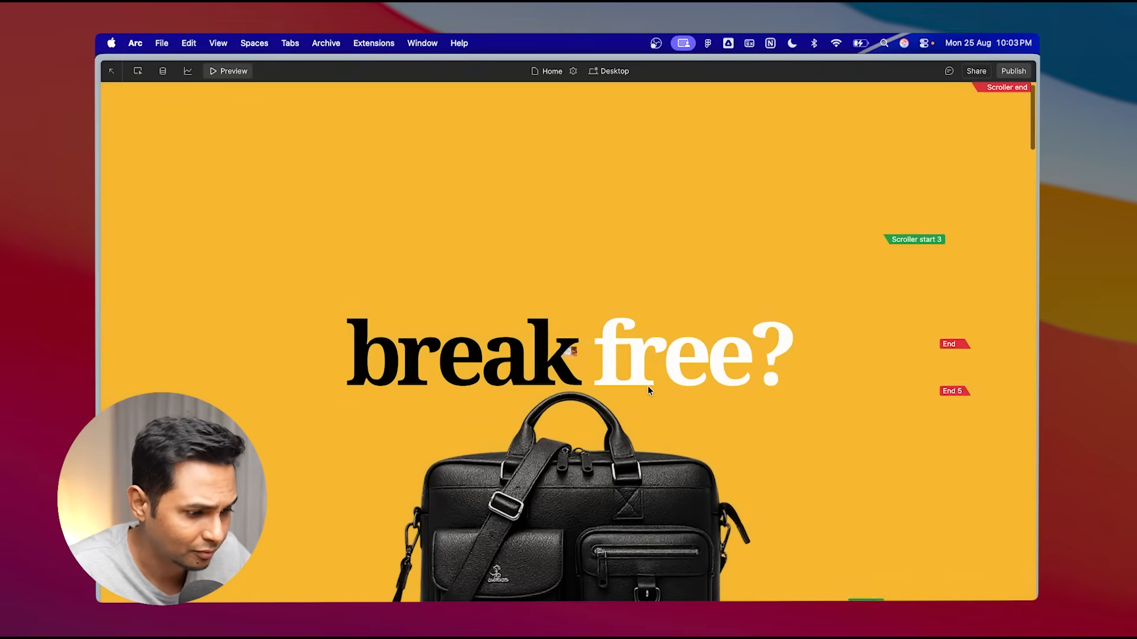
pyautogui.scroll(-6, 647, 386)
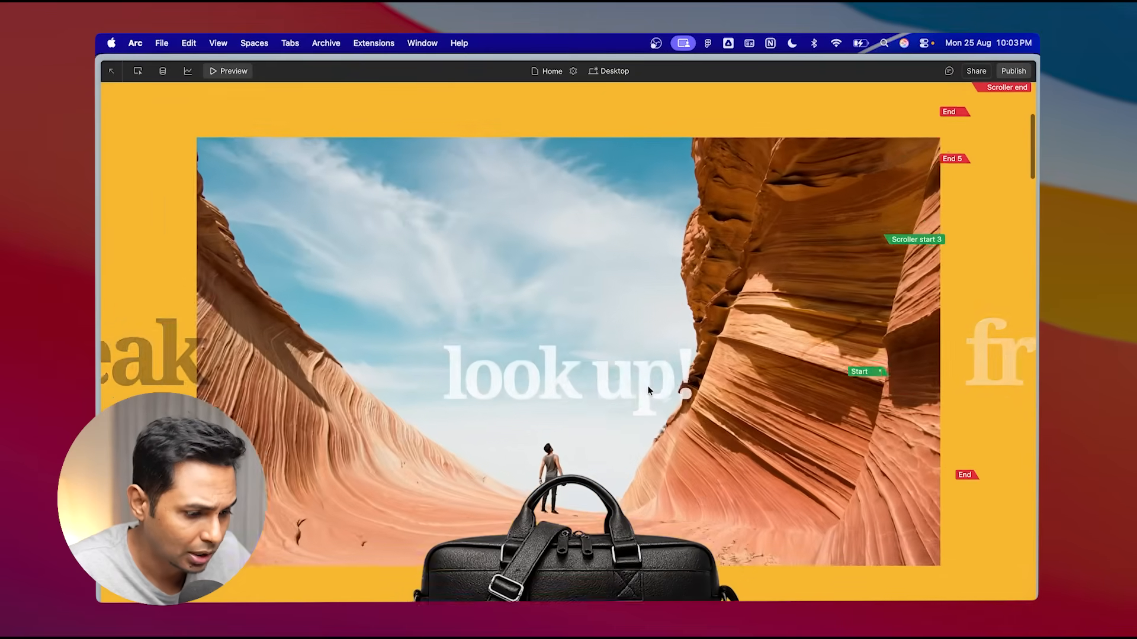
pyautogui.scroll(-5, 647, 385)
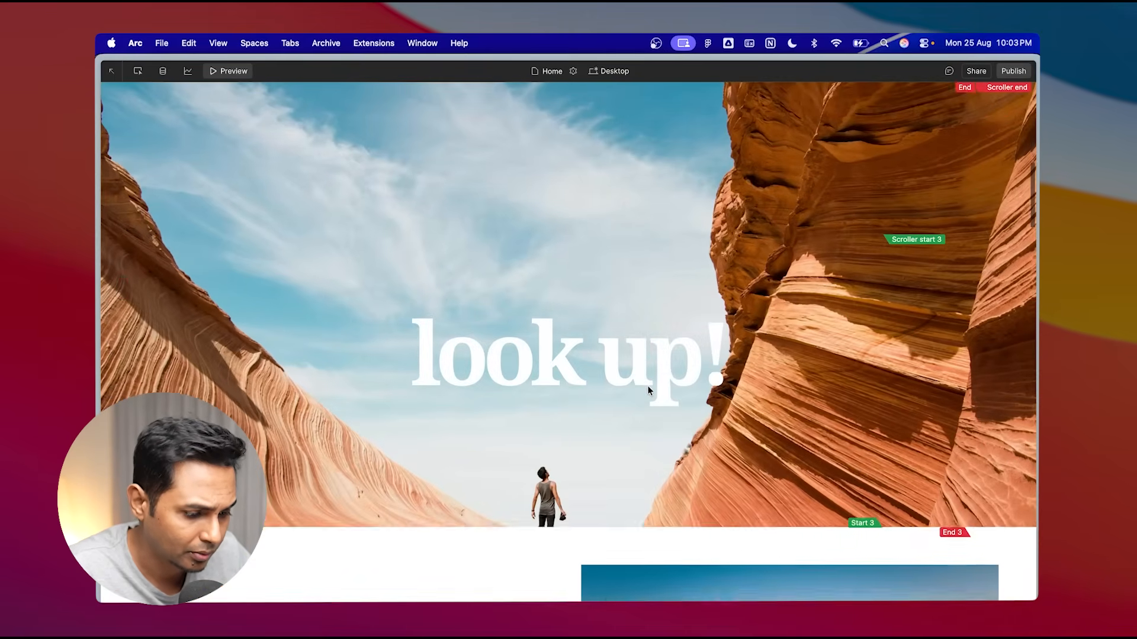
pyautogui.scroll(-6, 648, 385)
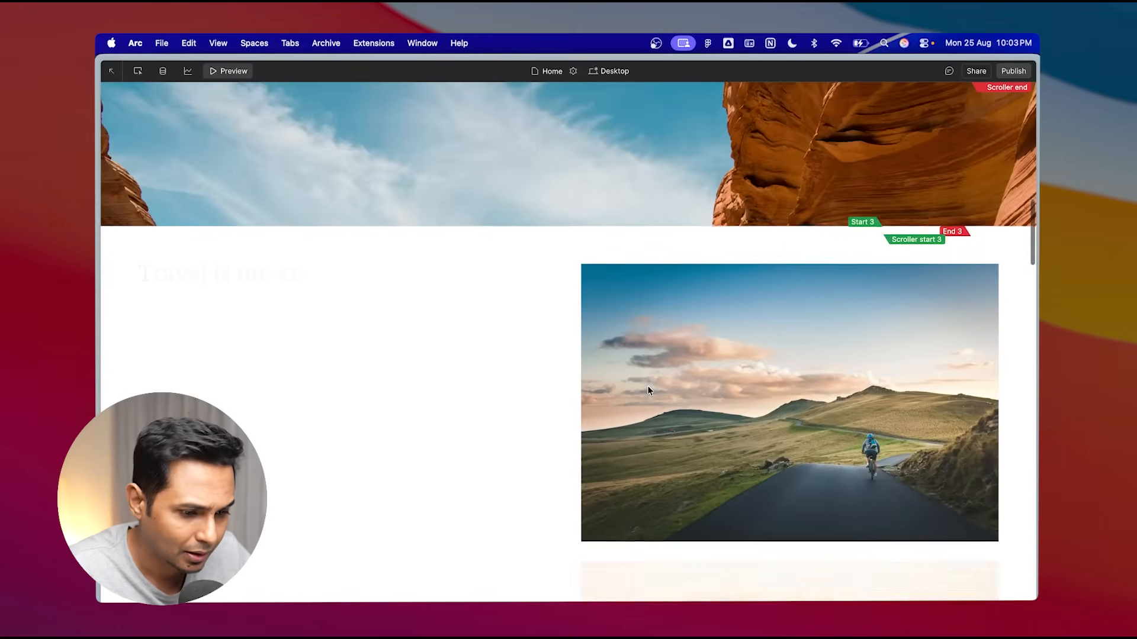
pyautogui.scroll(-6, 647, 388)
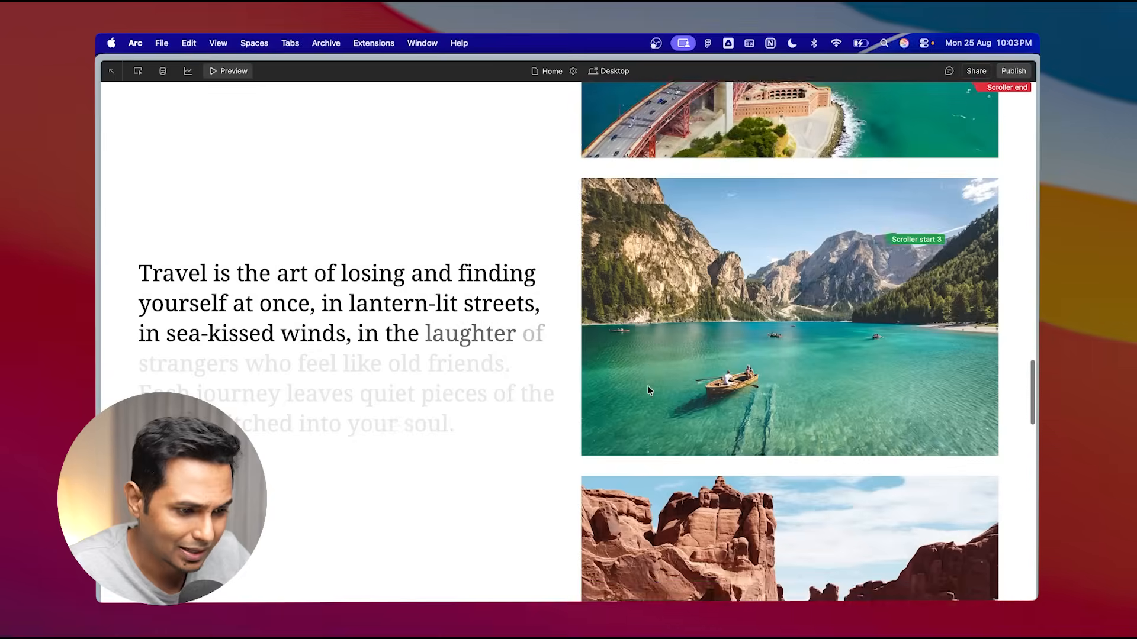
pyautogui.scroll(-4, 650, 390)
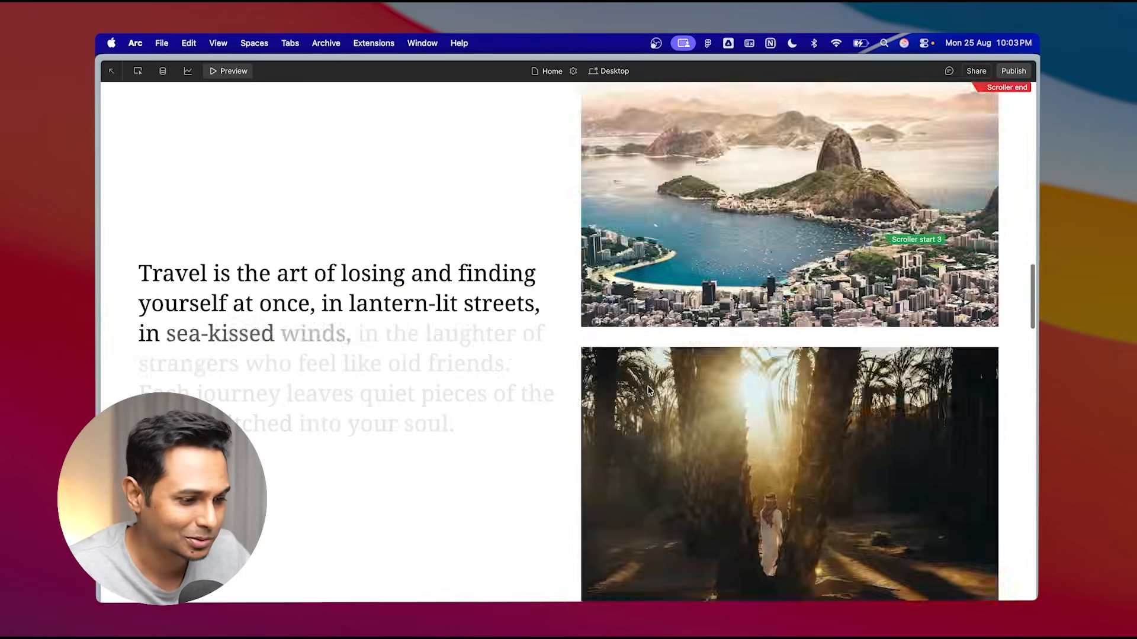
pyautogui.scroll(-8, 647, 385)
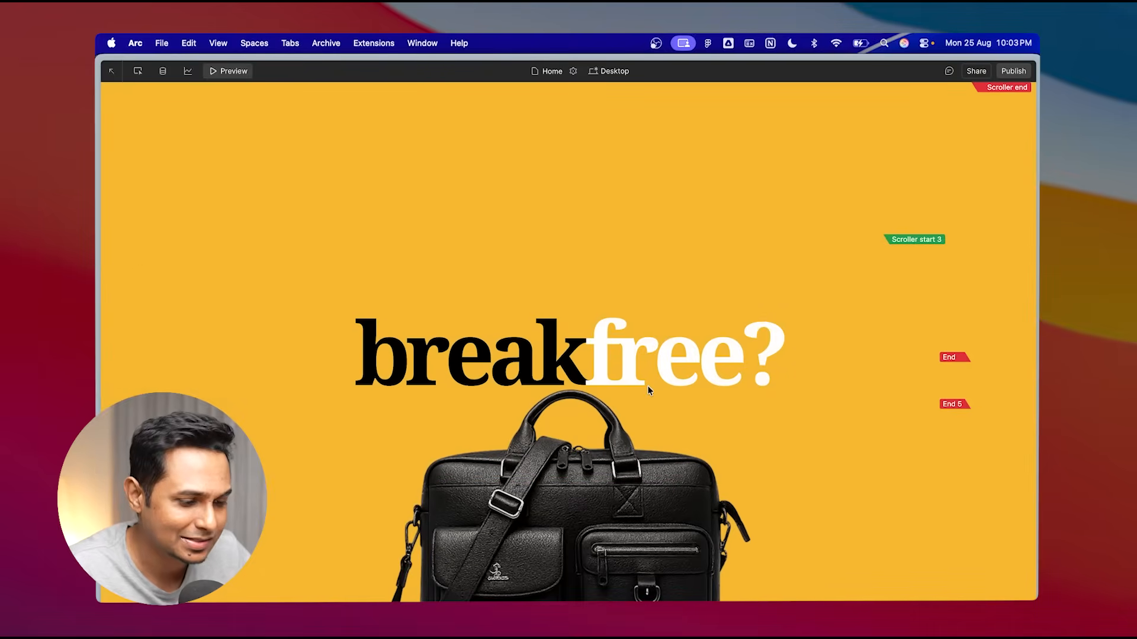